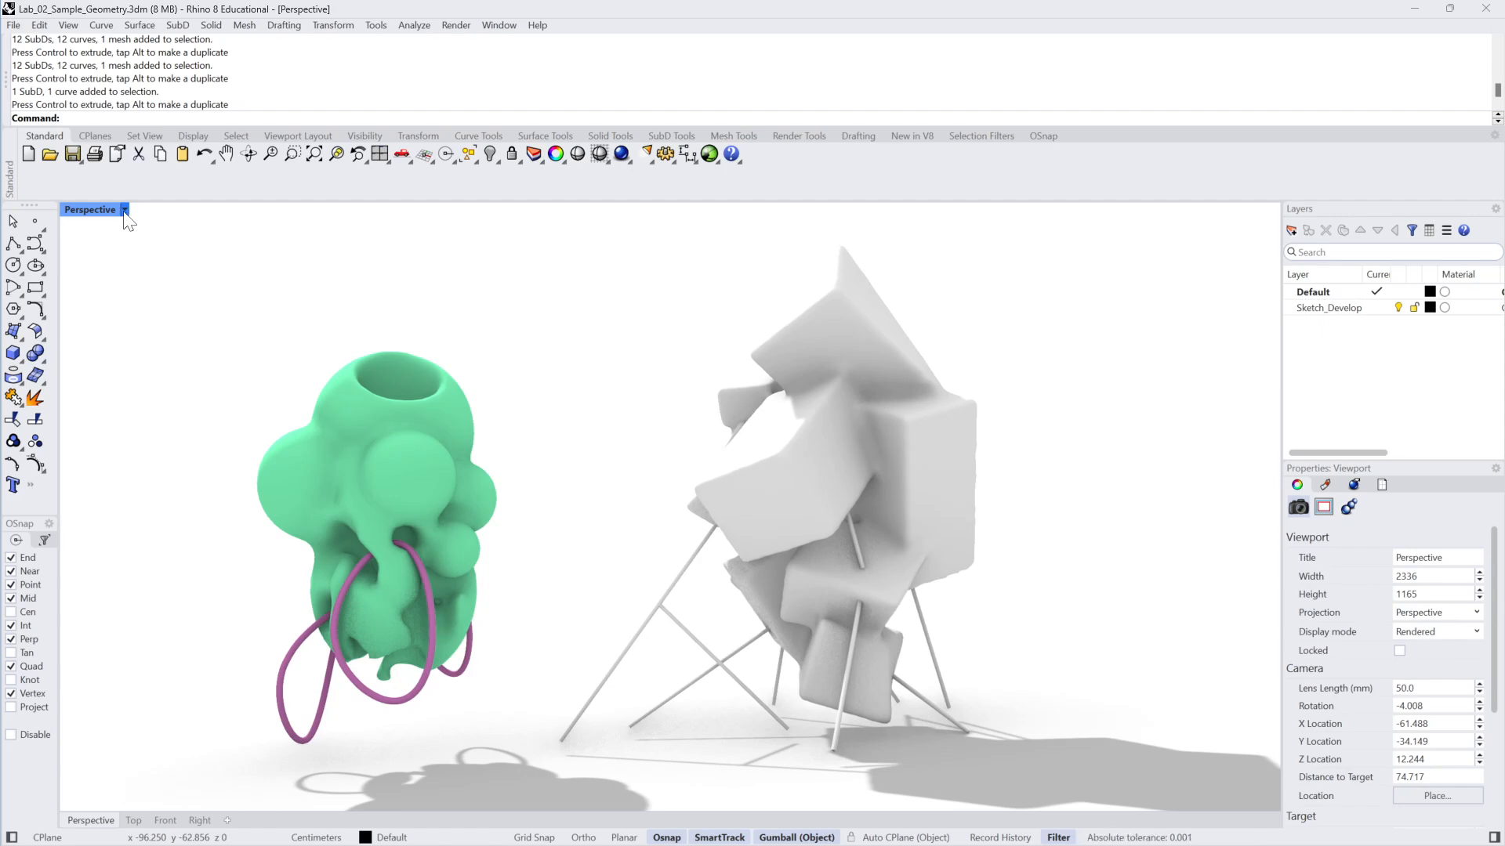
# Change the perspective view's display mode to Wireframe and finally to Shaded
pyautogui.click(124, 210)
pyautogui.click(188, 265)
pyautogui.scroll(-2, 736, 267)
pyautogui.moveTo(752, 259); pyautogui.dragTo(627, 345, button='right')
pyautogui.click(127, 211)
pyautogui.click(157, 283)
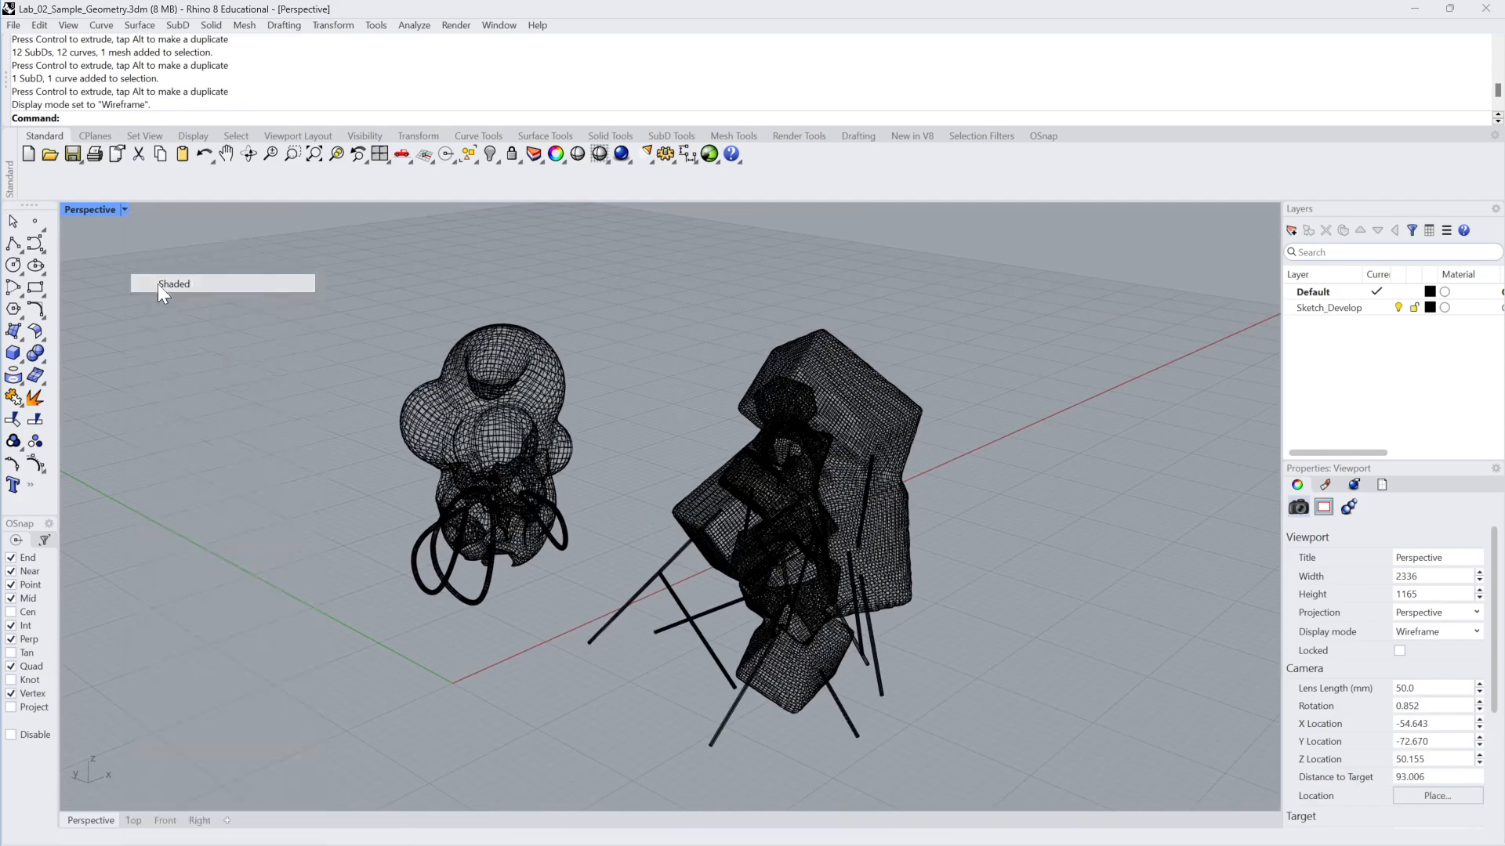
# Show all hidden objects in the model
pyautogui.write('Dhow')
pyautogui.press('Return')
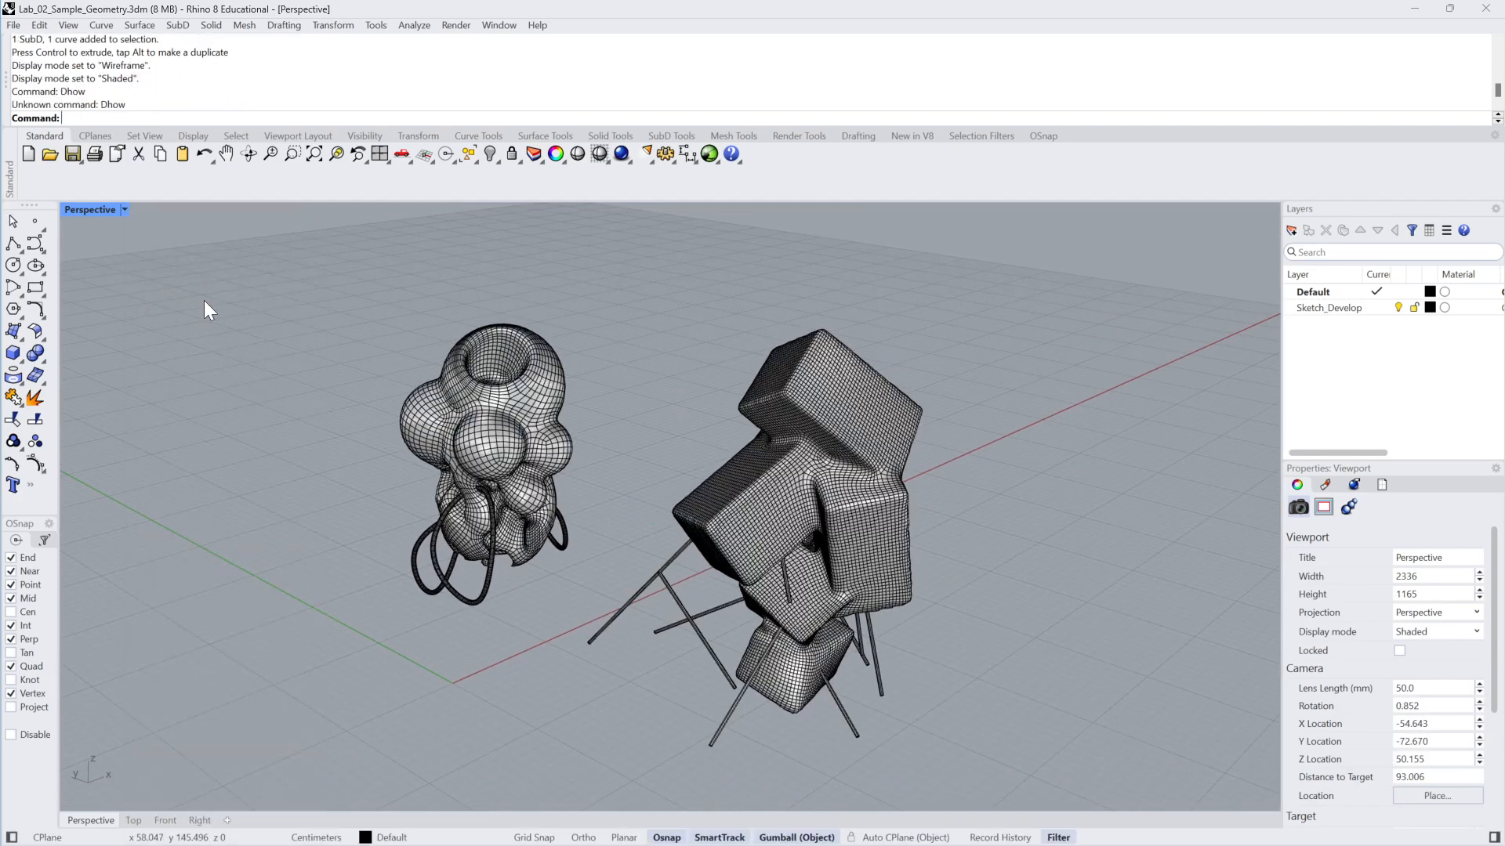
pyautogui.write('Show')
pyautogui.press('Return')
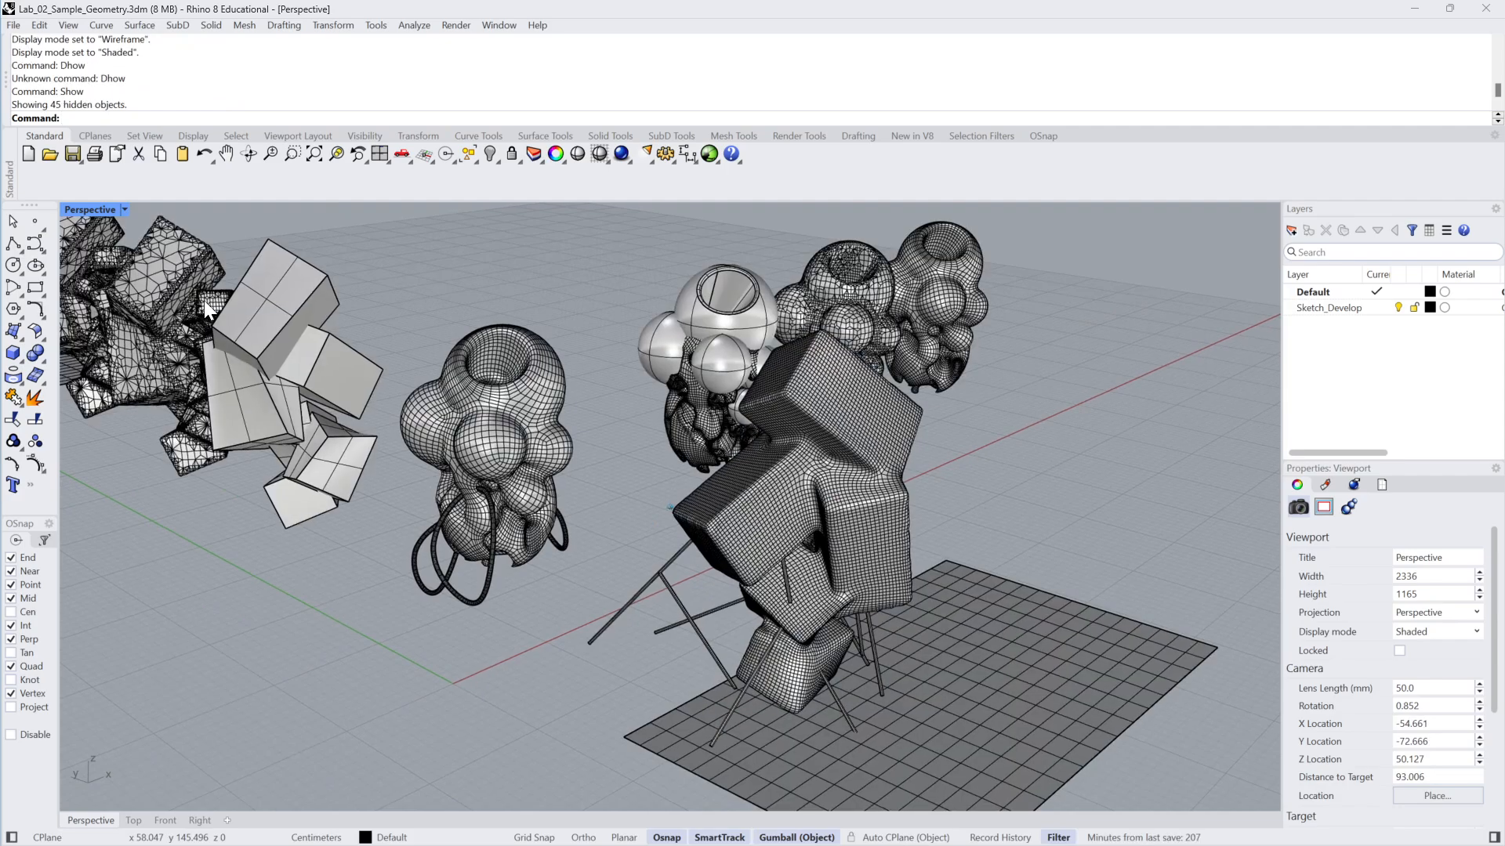
# Delete the smoothed blocky form standing on thin legs together with the gridded ground mesh beneath it
pyautogui.moveTo(203, 300); pyautogui.dragTo(1467, 422, button='right')
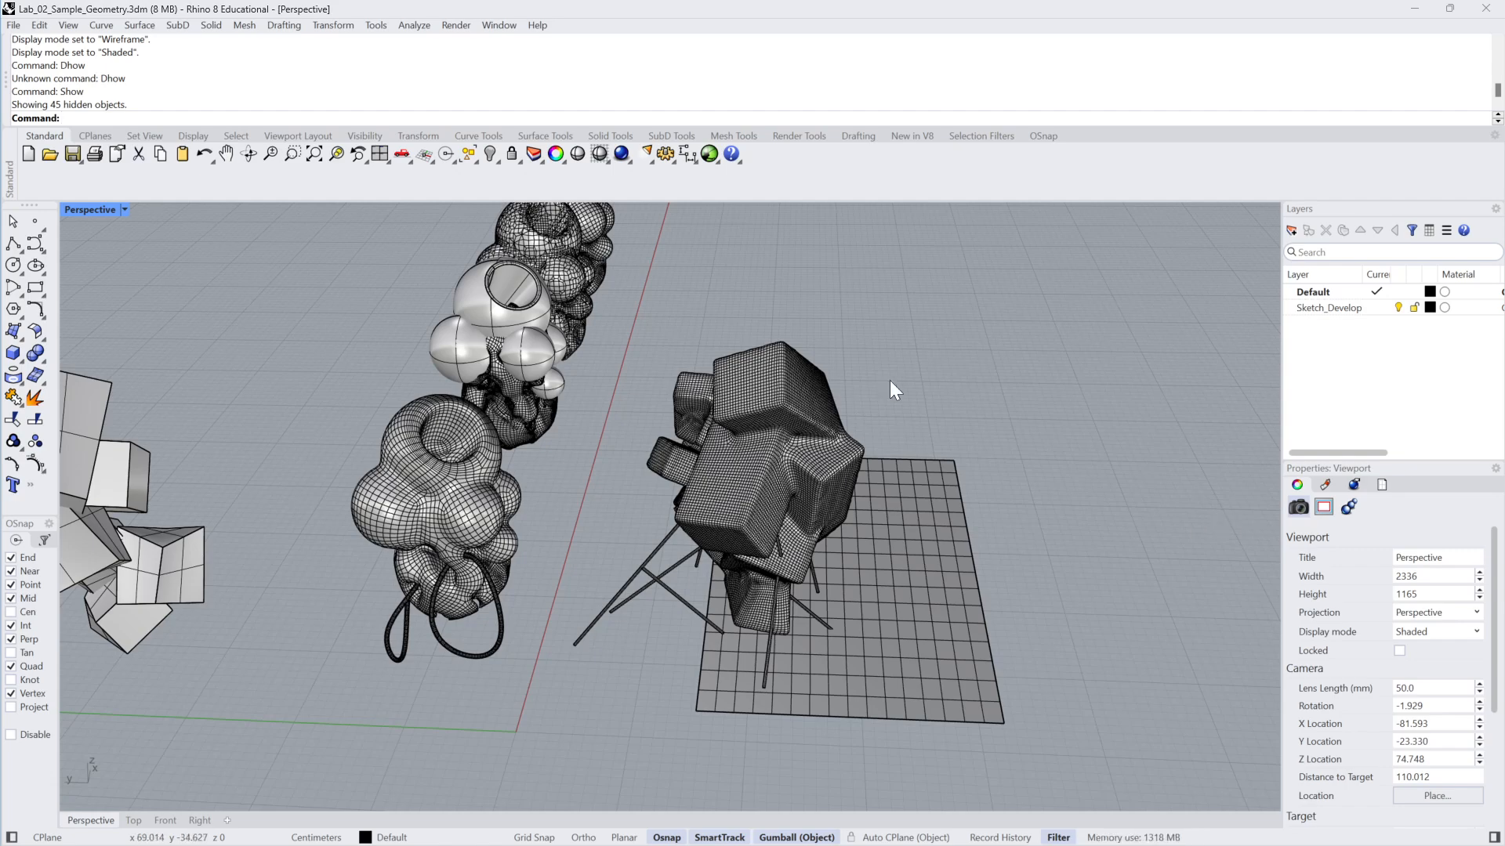
pyautogui.moveTo(890, 379); pyautogui.dragTo(643, 723)
pyautogui.press('Delete')
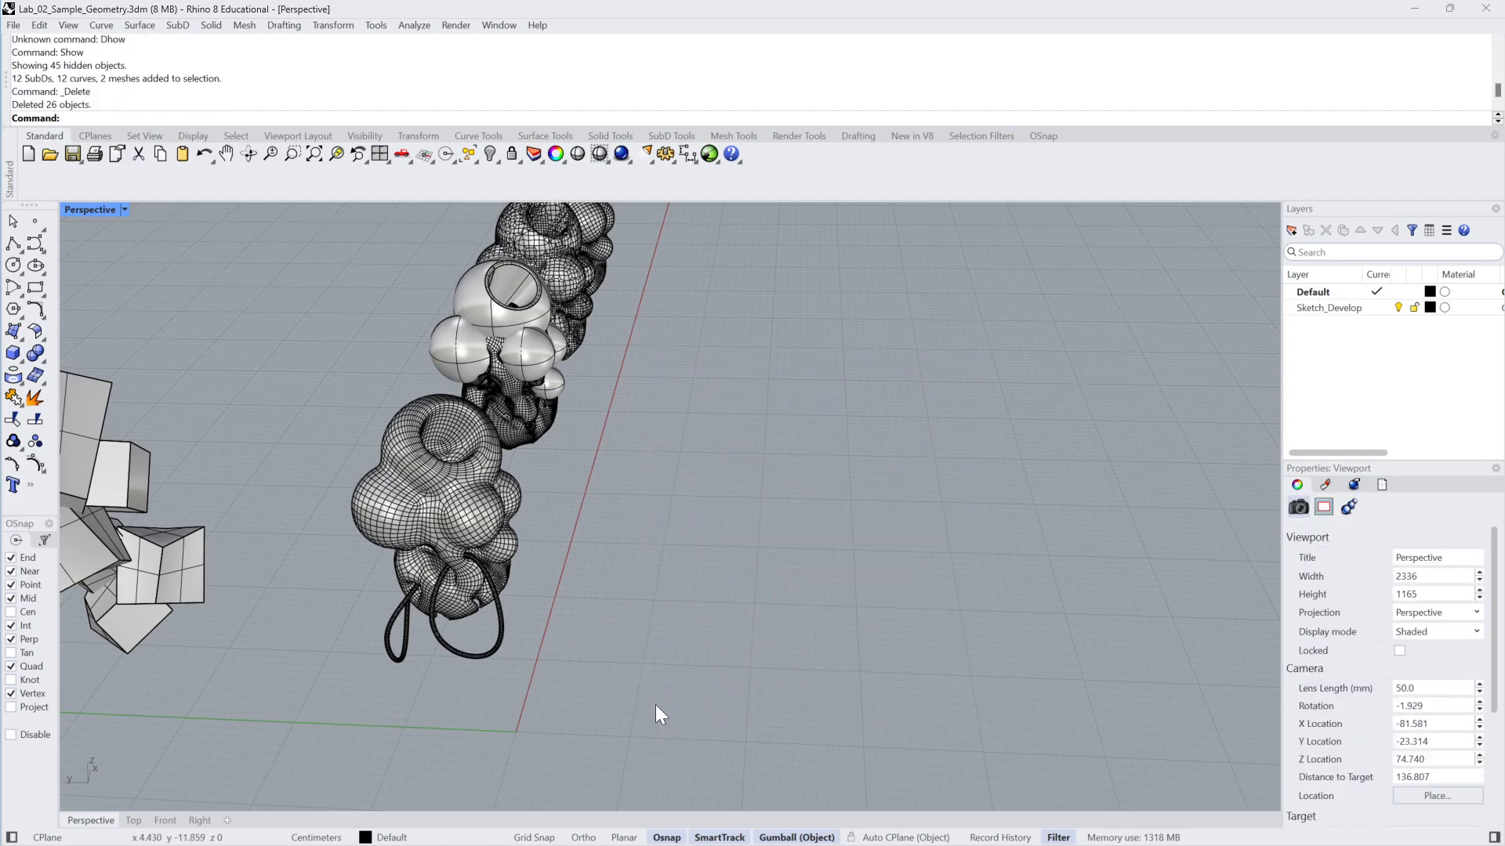
# Examine the wrinkled base mesh and the smooth spheres around it in the unmerged vessel from several angles
pyautogui.moveTo(815, 570); pyautogui.dragTo(826, 542, button='right')
pyautogui.scroll(4, 815, 571)
pyautogui.click(862, 513)
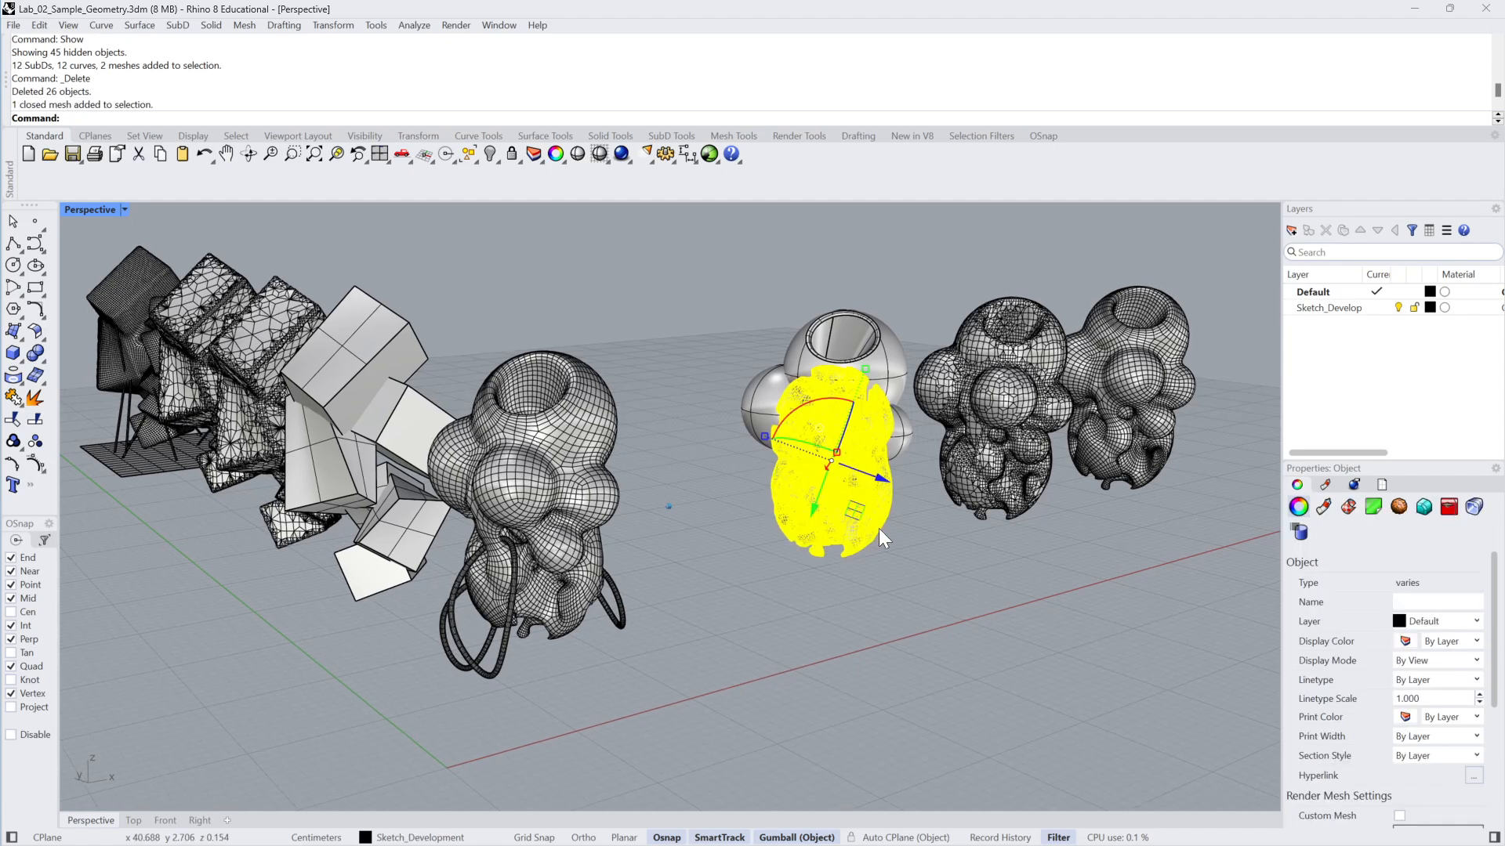
pyautogui.scroll(5, 907, 551)
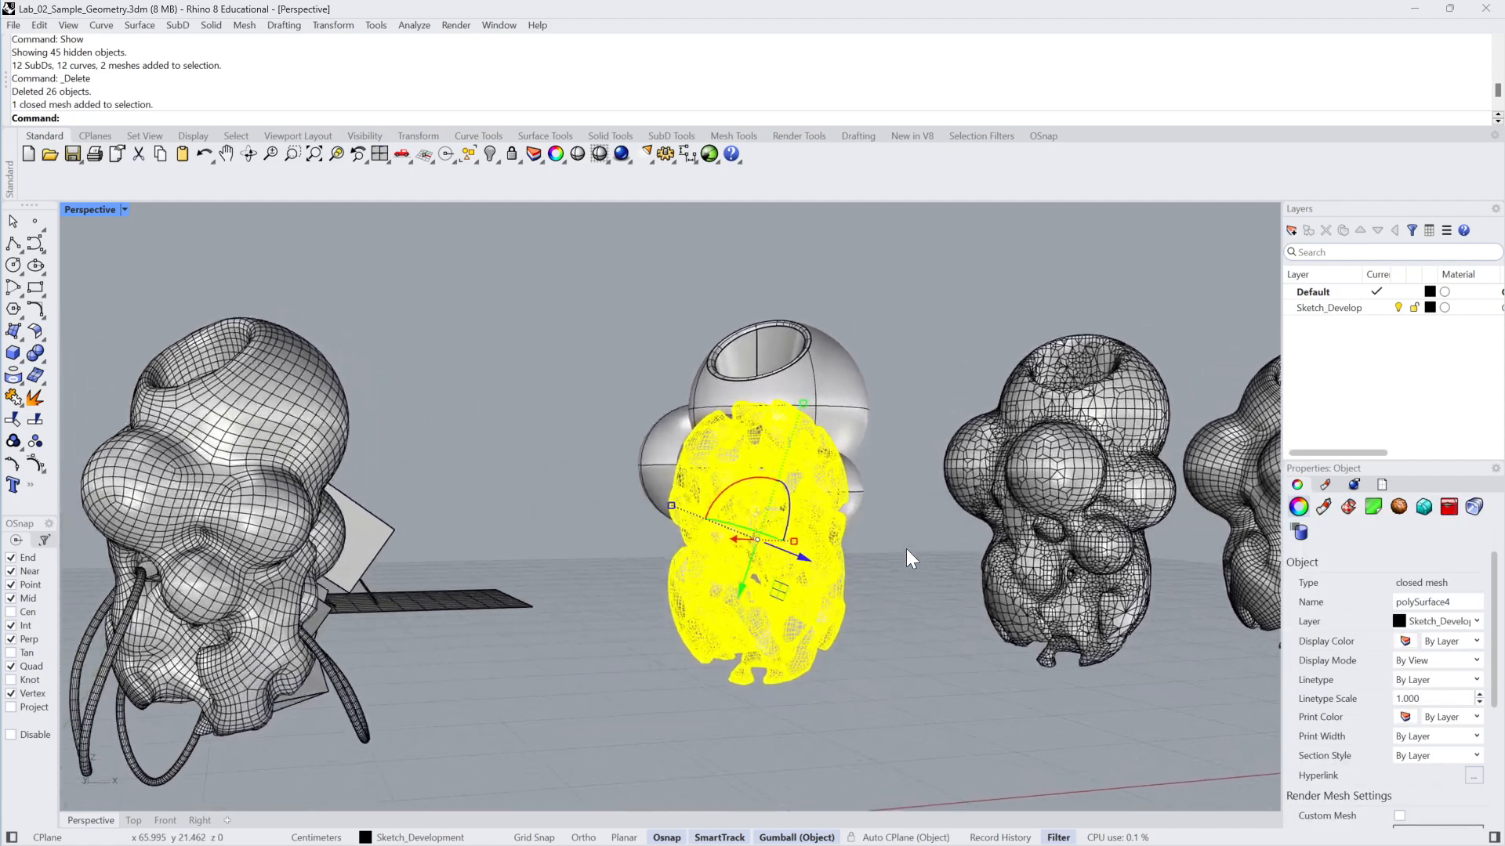
pyautogui.moveTo(906, 548); pyautogui.dragTo(867, 594, button='right')
pyautogui.click(873, 606)
pyautogui.scroll(-1, 867, 594)
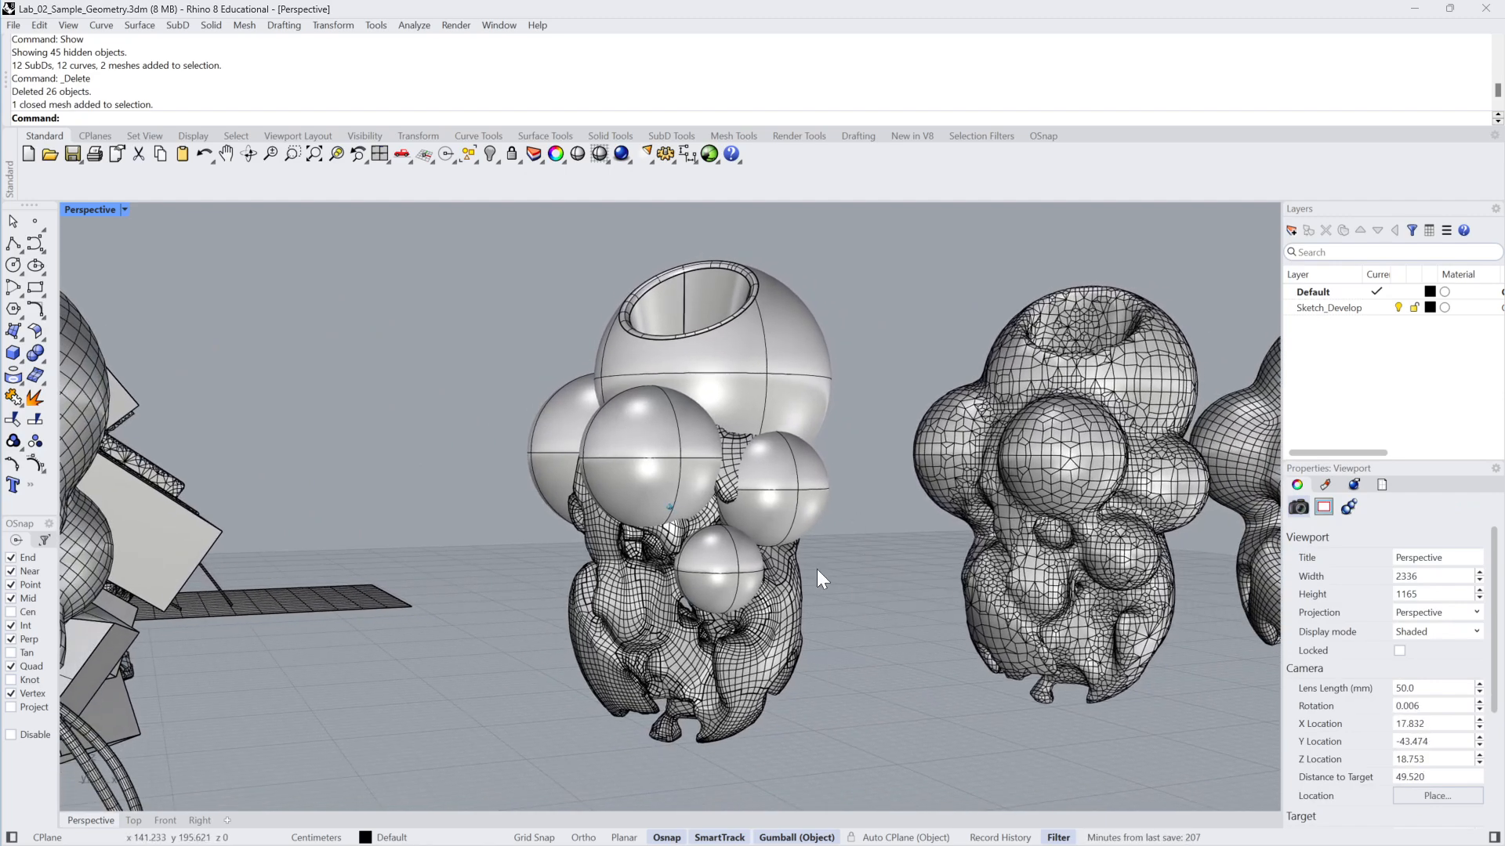
pyautogui.moveTo(817, 569); pyautogui.dragTo(777, 609, button='right')
pyautogui.click(776, 608)
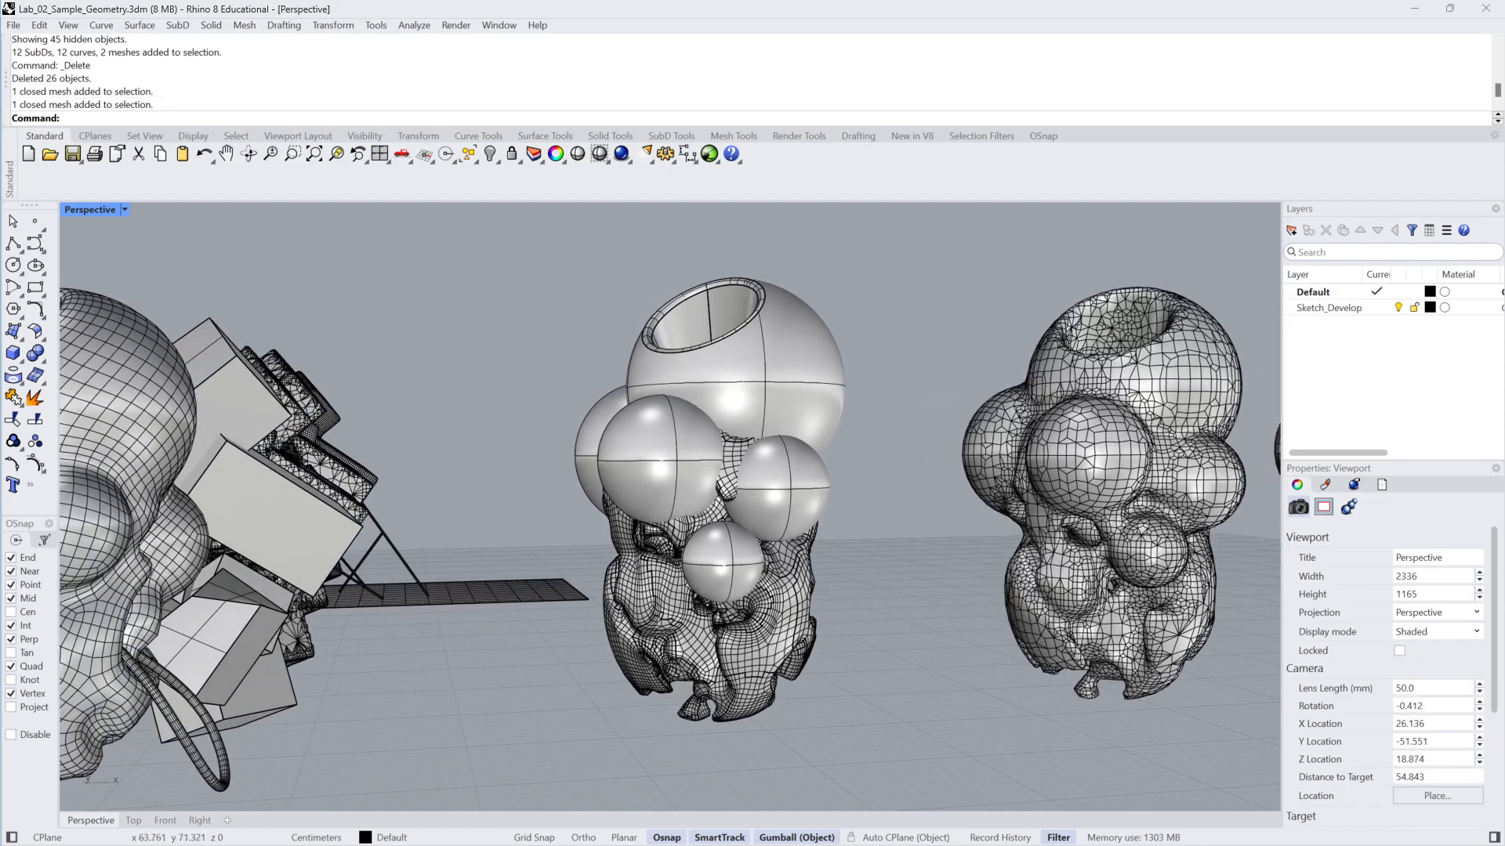
pyautogui.click(859, 561)
pyautogui.moveTo(859, 561); pyautogui.dragTo(777, 403, button='right')
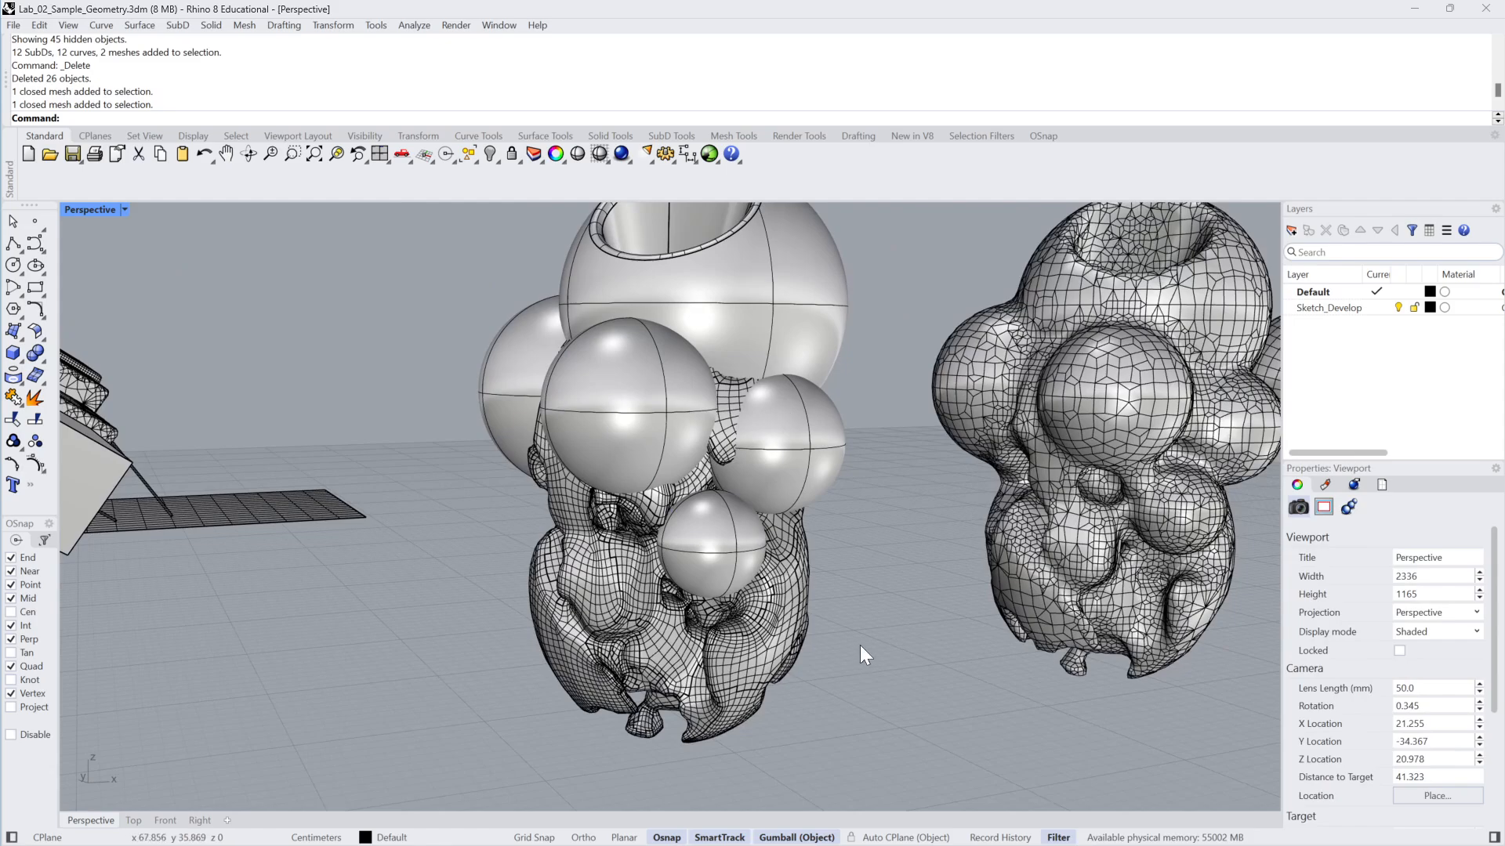
pyautogui.moveTo(859, 646); pyautogui.dragTo(650, 545, button='right')
# Isolate the vessel's wrinkled base mesh to view it alone, and show all the hidden objects again
pyautogui.click(650, 543)
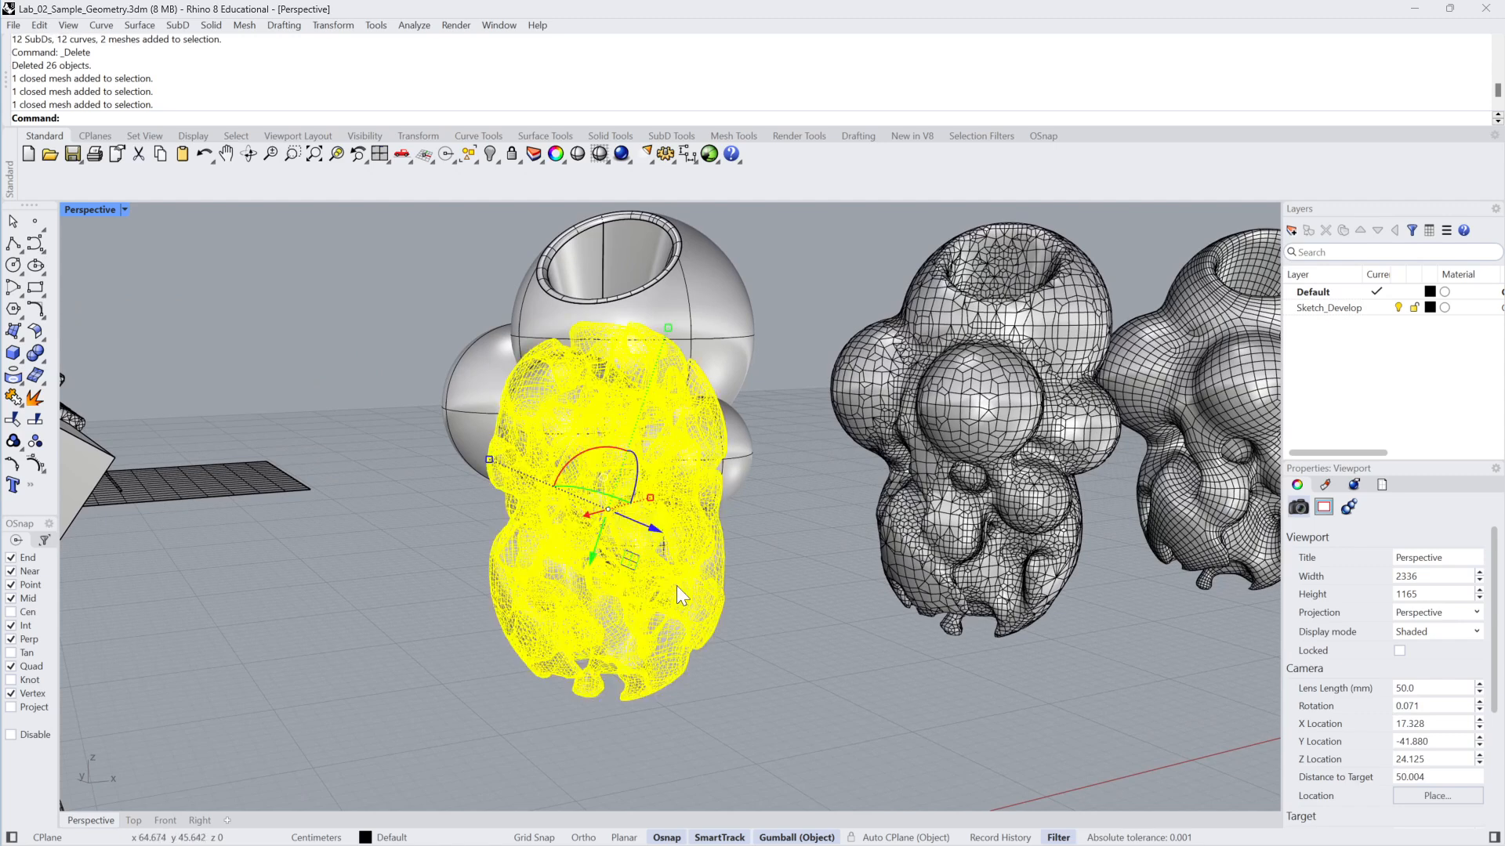
pyautogui.hotkey('ctrl', 'shift', 'h')
pyautogui.press('Escape')
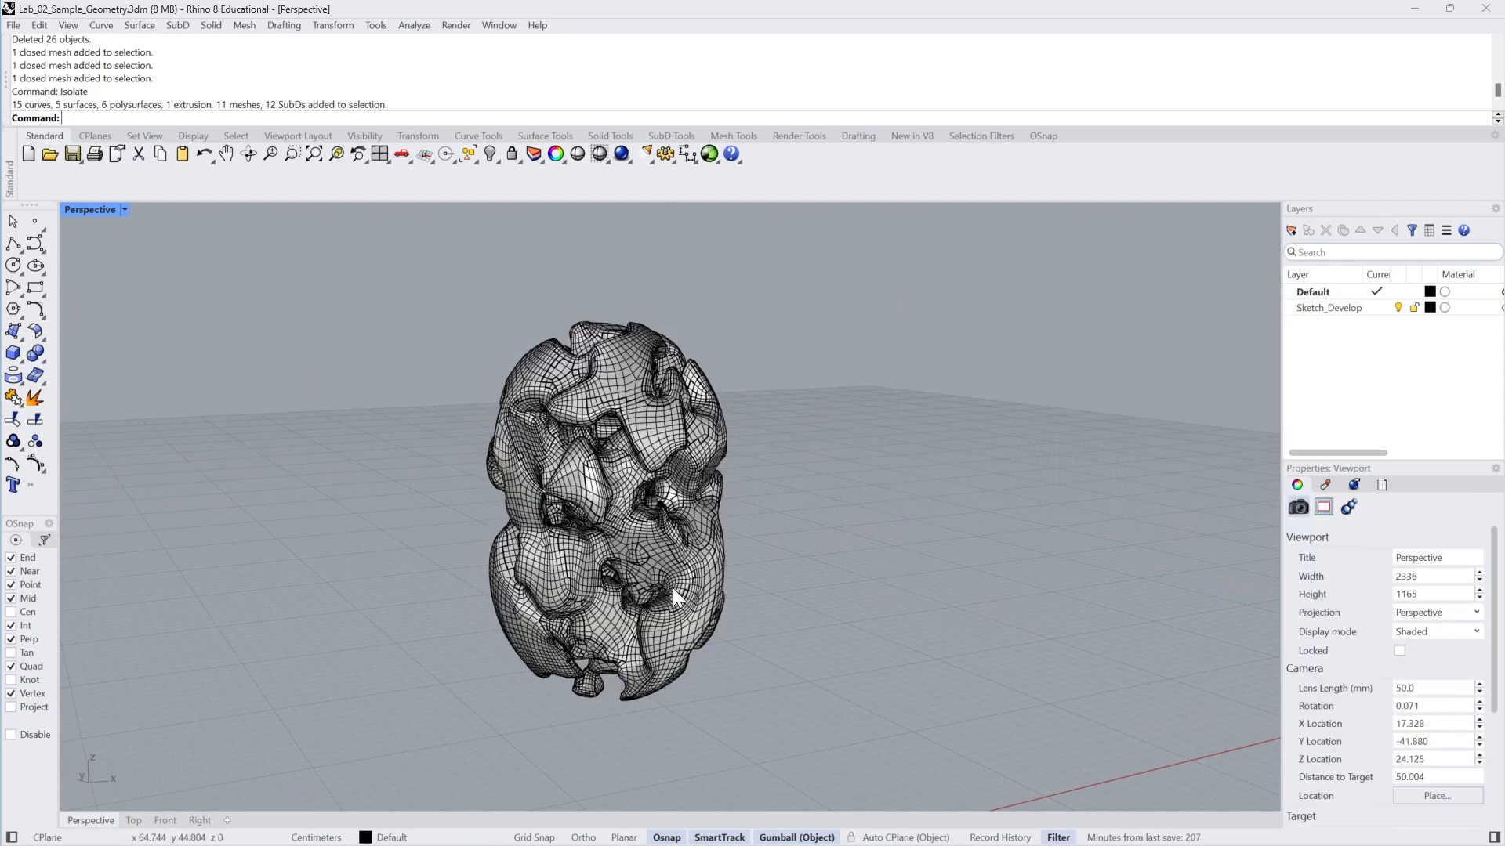
pyautogui.moveTo(956, 473); pyautogui.dragTo(918, 462, button='right')
pyautogui.write('Show')
pyautogui.press('Return')
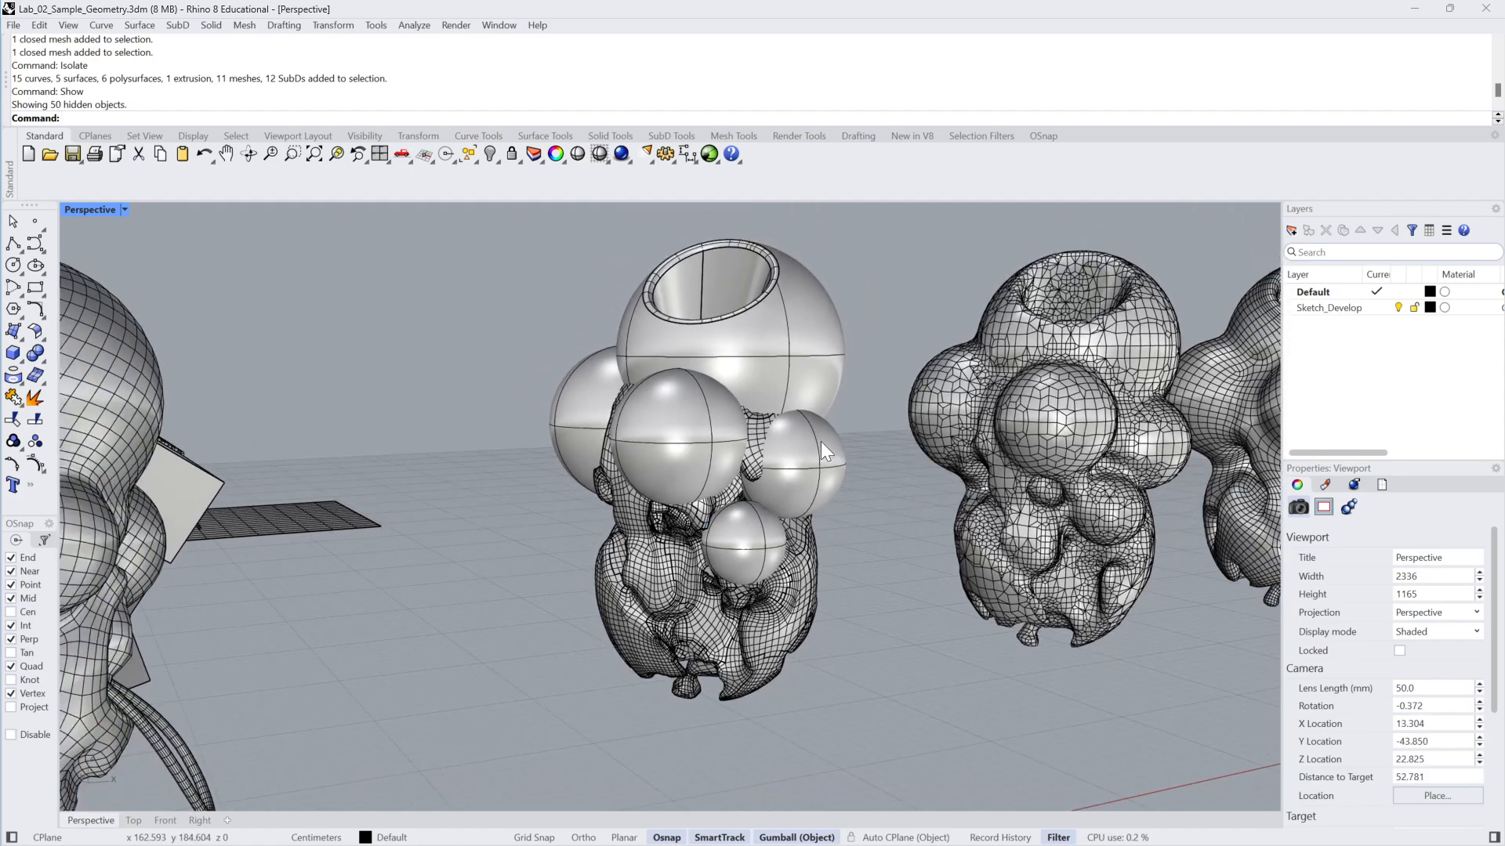
# Examine the individual spheres and the hollow top sphere that surround the wrinkled base mesh
pyautogui.click(817, 453)
pyautogui.click(806, 337)
pyautogui.click(646, 492)
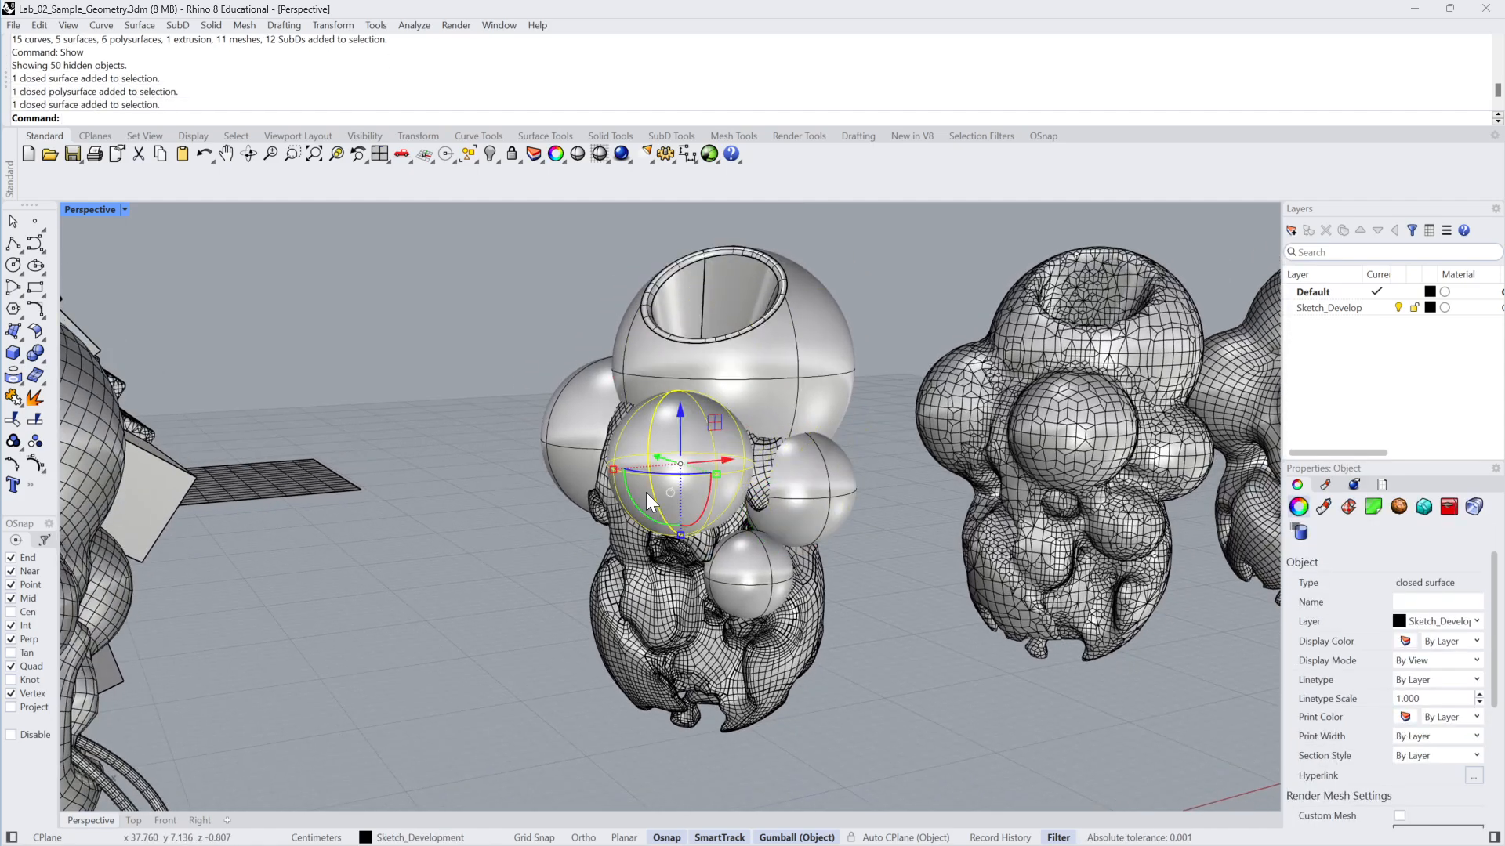
pyautogui.click(784, 598)
pyautogui.moveTo(884, 580); pyautogui.dragTo(369, 202, button='right')
pyautogui.click(614, 561)
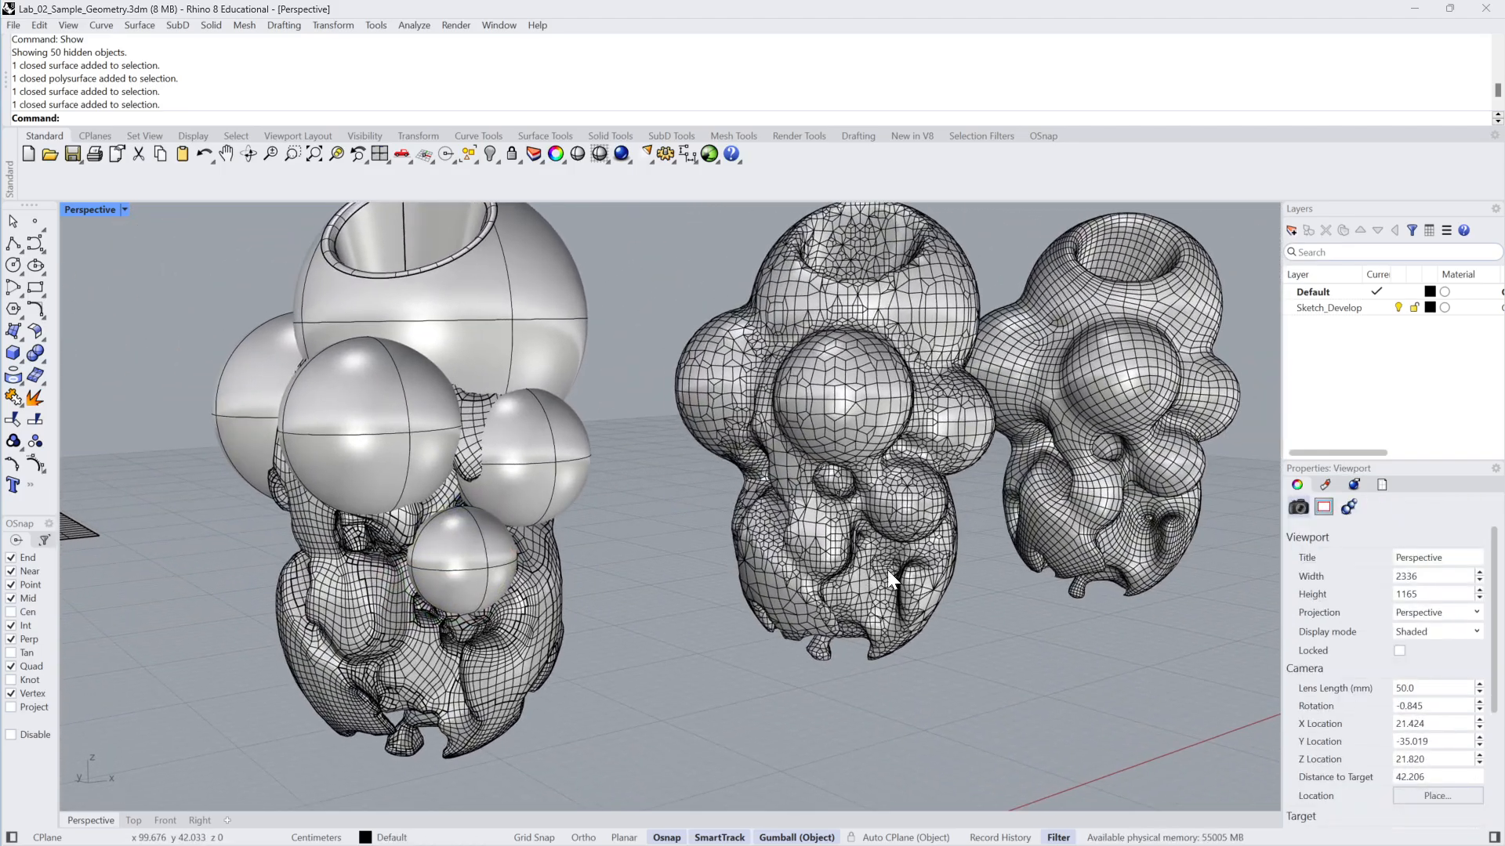
# Compare the merged vessel mesh with irregular faces to the smoother, evenly gridded version beside it
pyautogui.moveTo(887, 571); pyautogui.dragTo(773, 486, button='right')
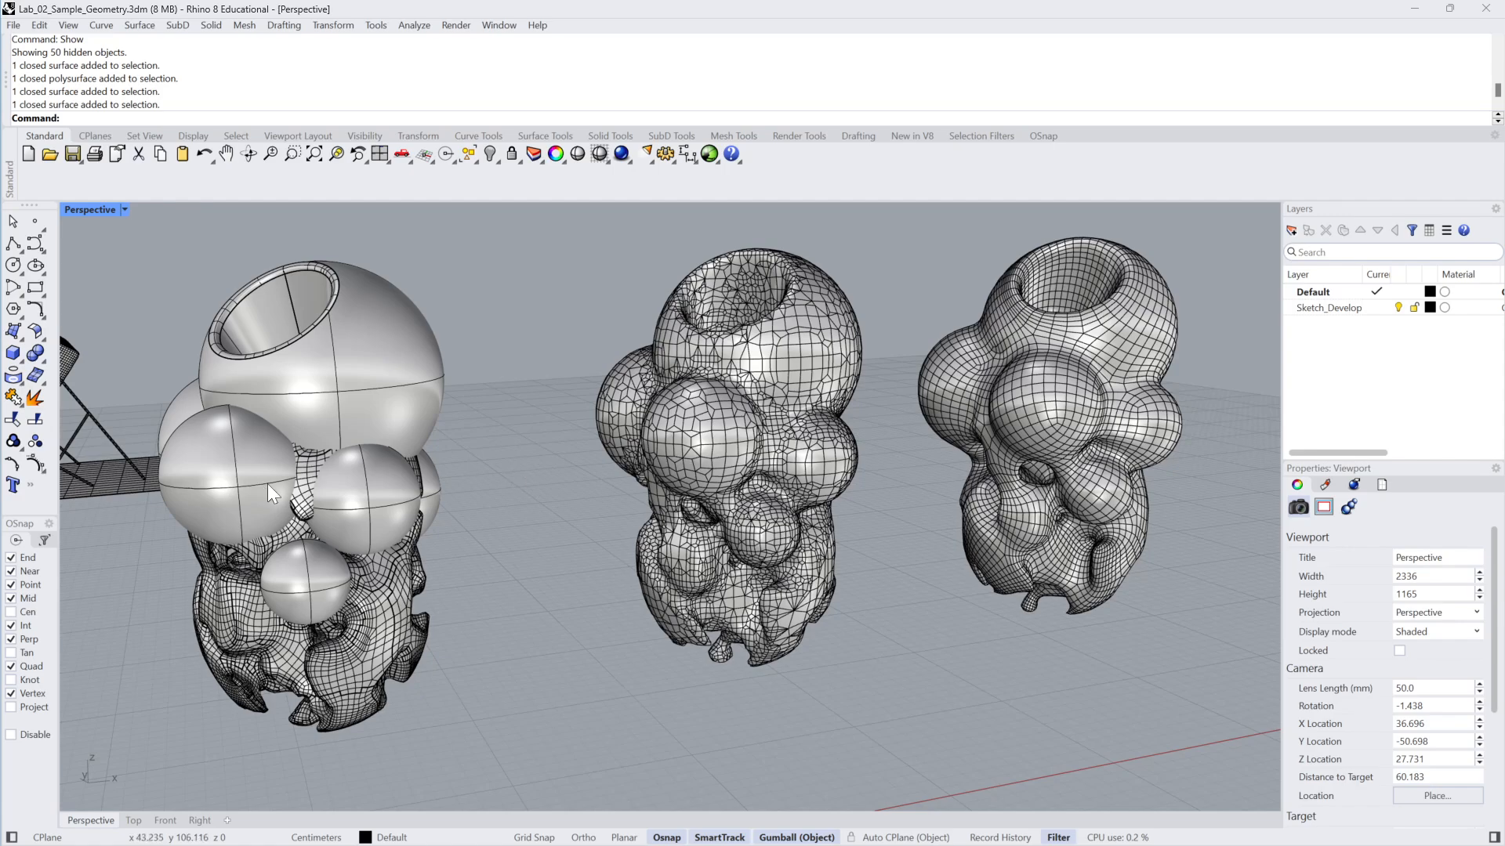
pyautogui.moveTo(266, 483); pyautogui.dragTo(488, 521, button='right')
pyautogui.click(883, 404)
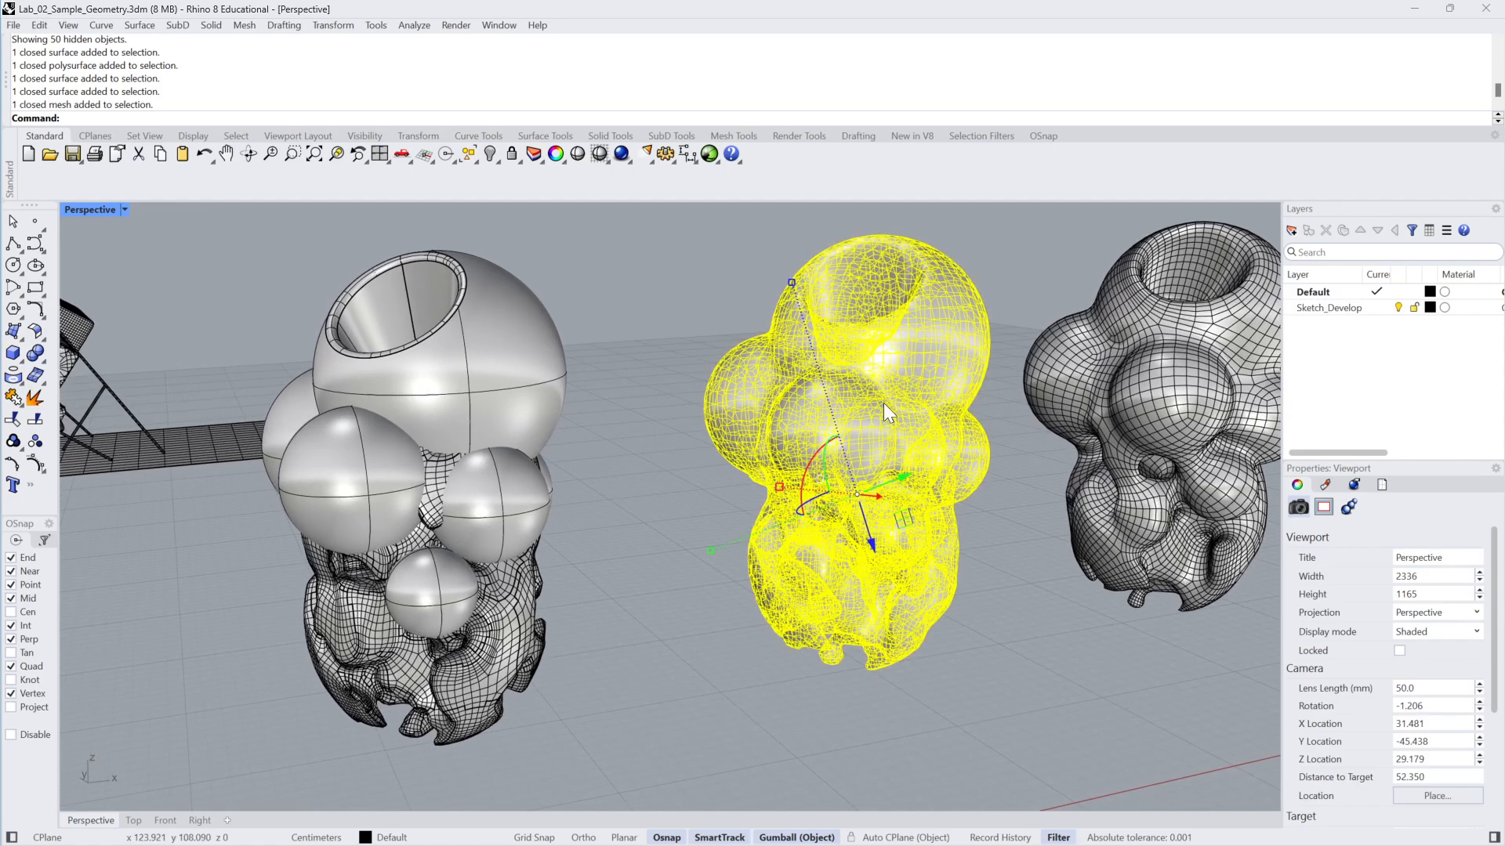
pyautogui.click(1011, 413)
pyautogui.moveTo(1011, 414); pyautogui.dragTo(966, 507, button='right')
pyautogui.click(972, 508)
pyautogui.scroll(3, 1125, 542)
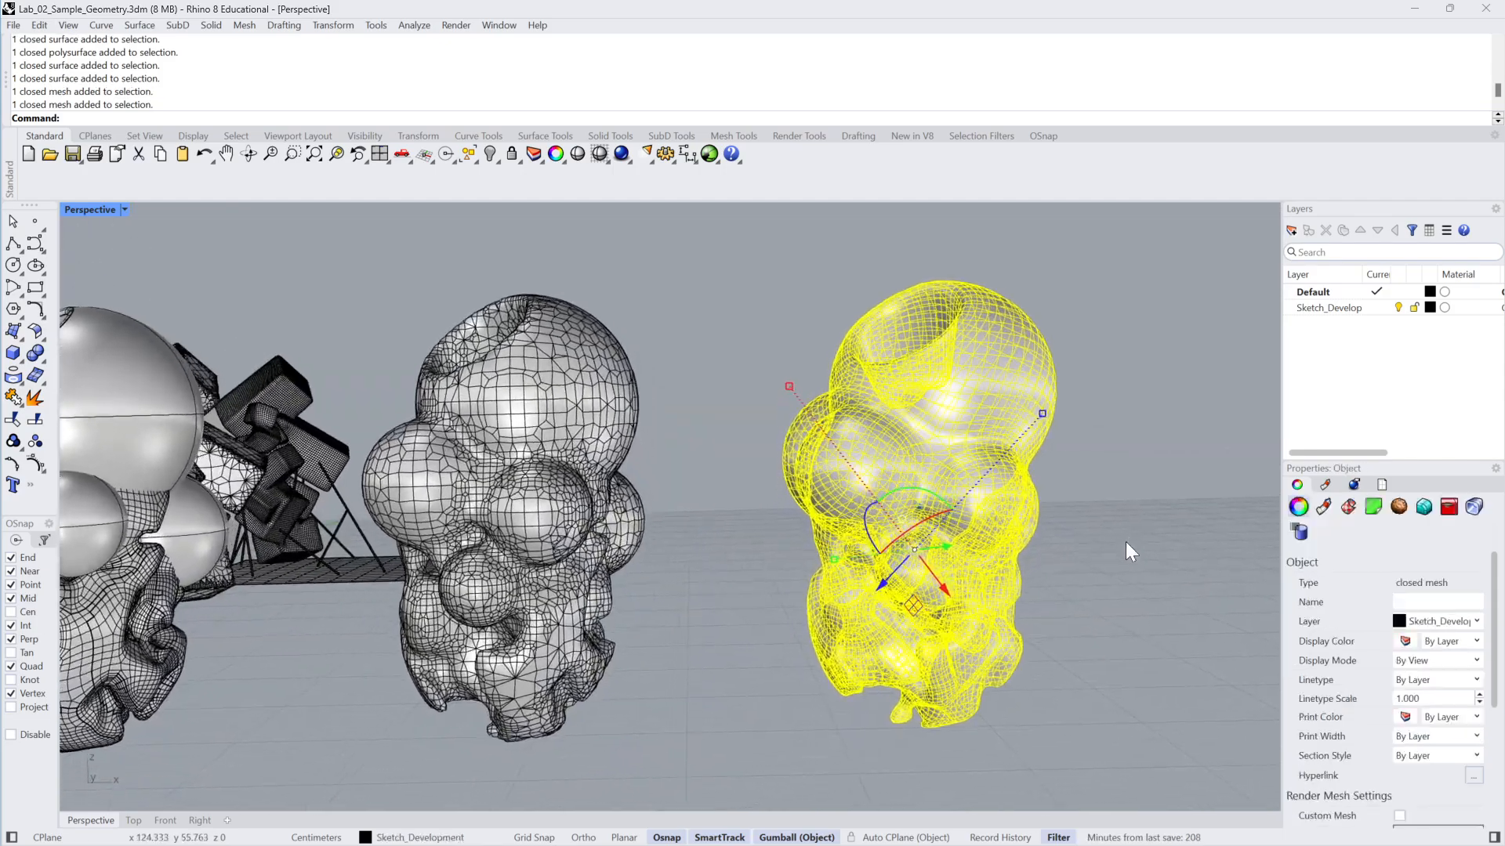
pyautogui.click(1135, 532)
pyautogui.moveTo(1135, 533); pyautogui.dragTo(950, 478, button='right')
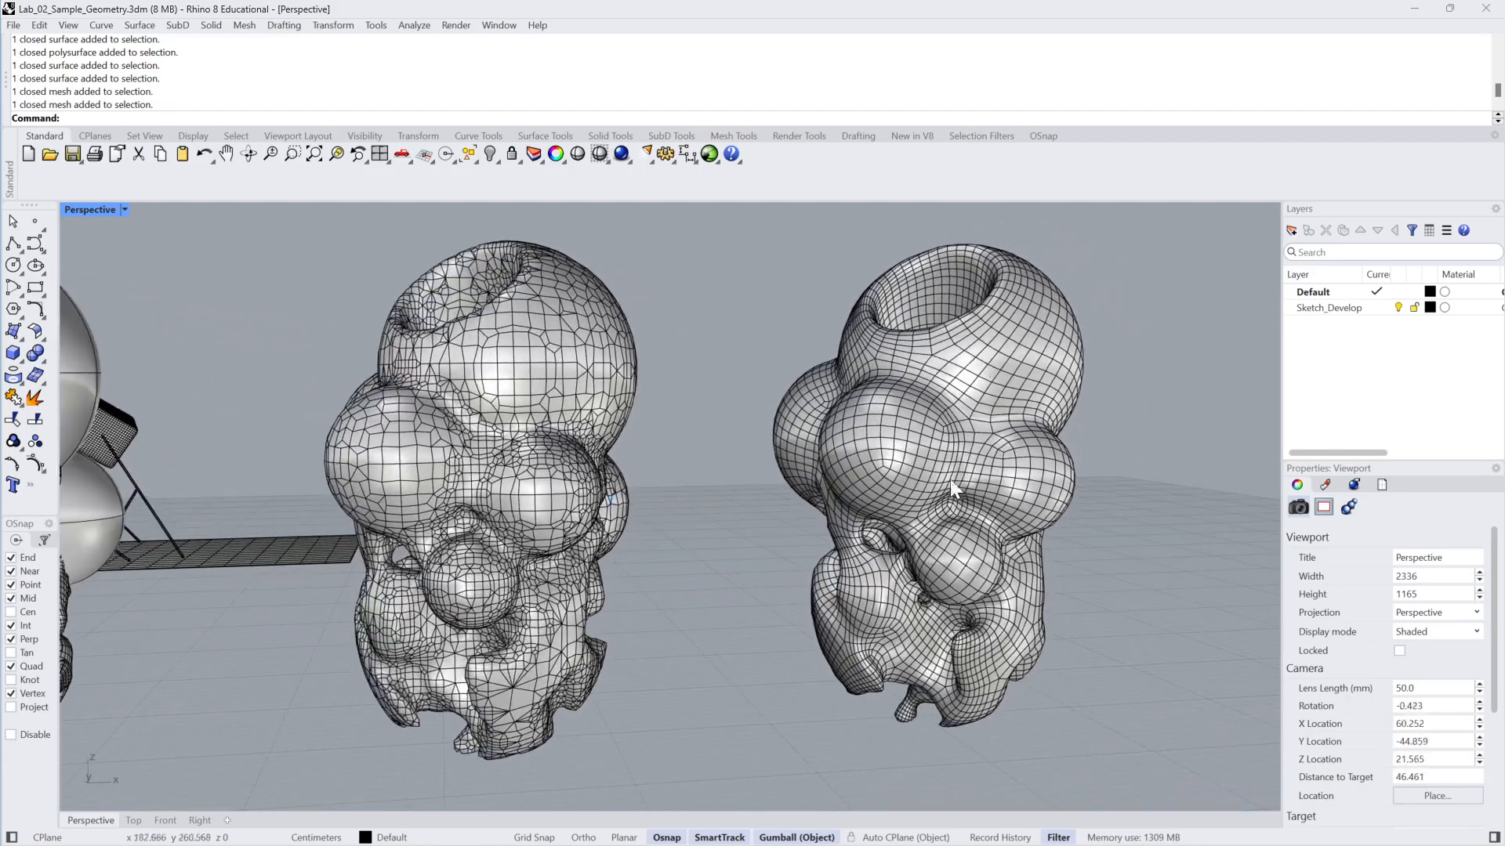
# Hide the large front tubular loop mesh at the base of the finished vessel, leaving its guide curve
pyautogui.moveTo(950, 664); pyautogui.dragTo(802, 588, button='right')
pyautogui.scroll(-2, 1028, 613)
pyautogui.scroll(-3, 1028, 611)
pyautogui.moveTo(902, 576); pyautogui.dragTo(382, 423, button='right')
pyautogui.scroll(5, 588, 538)
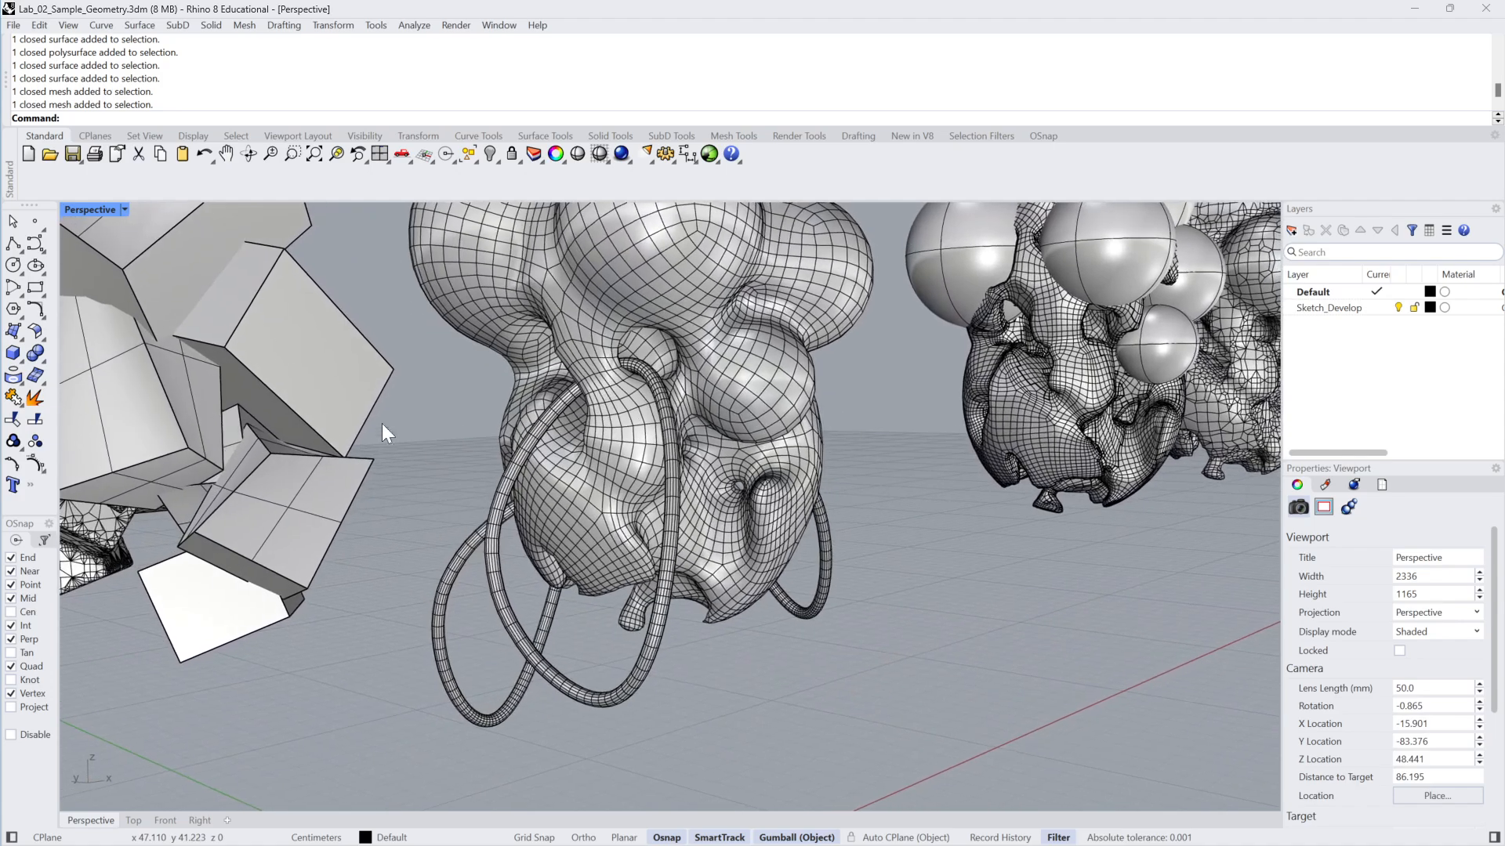
pyautogui.moveTo(868, 583); pyautogui.dragTo(712, 556, button='right')
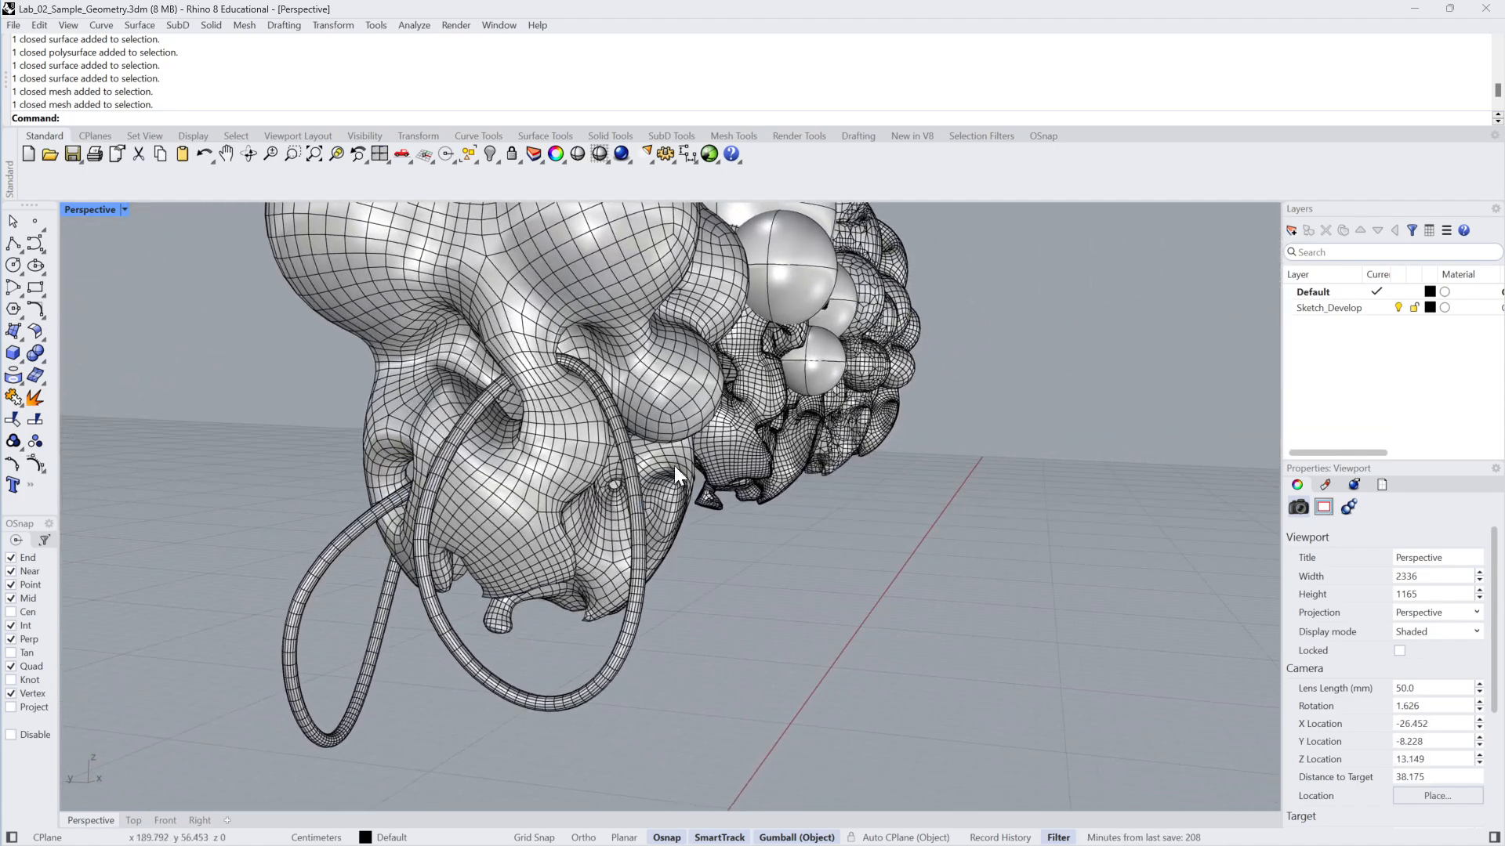
pyautogui.moveTo(447, 350); pyautogui.dragTo(764, 624, button='right')
pyautogui.click(756, 622)
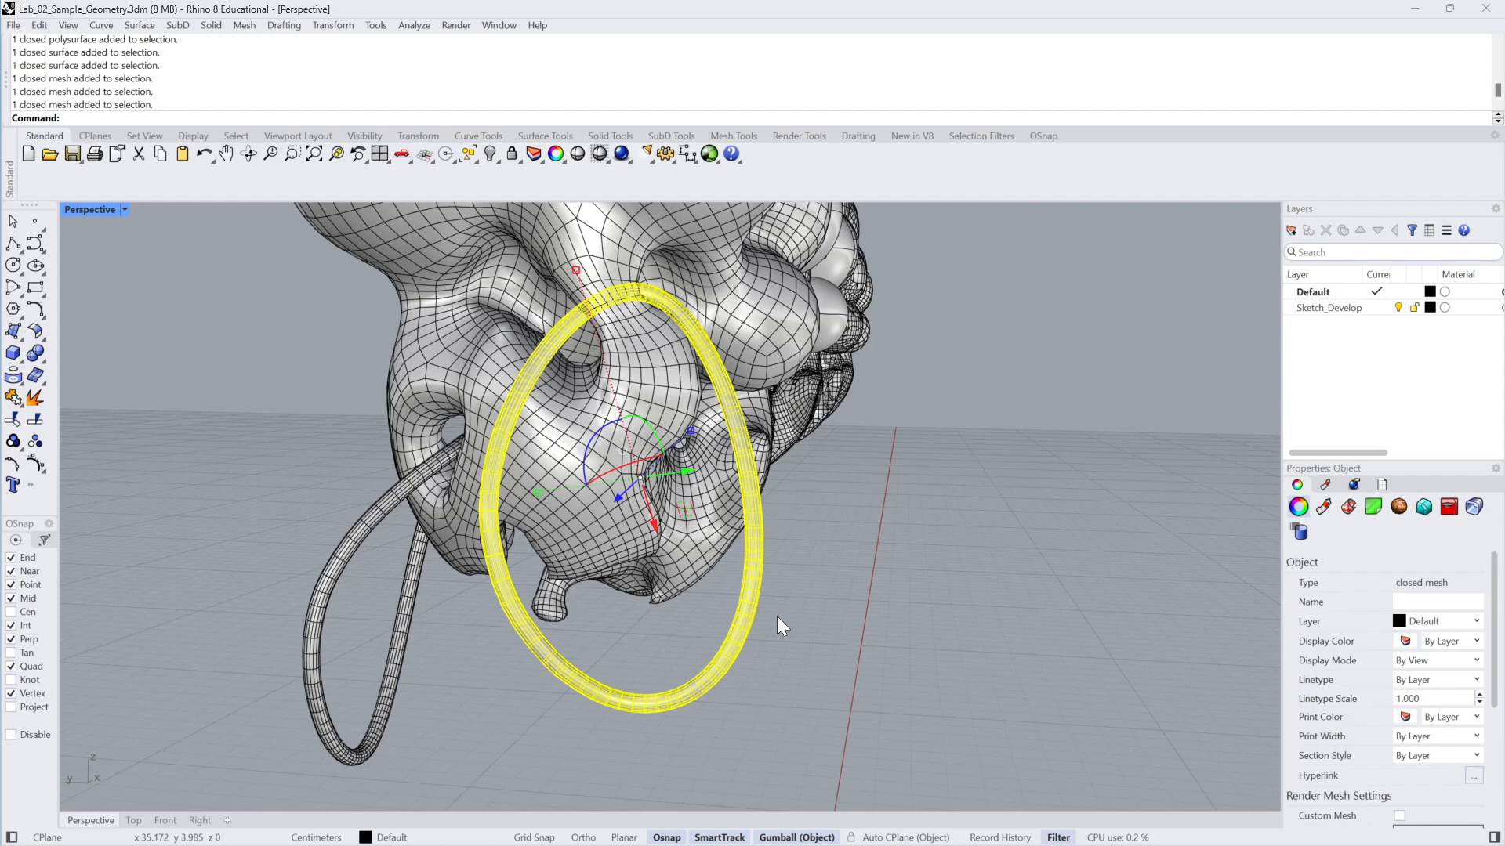
pyautogui.hotkey('ctrl', 'h')
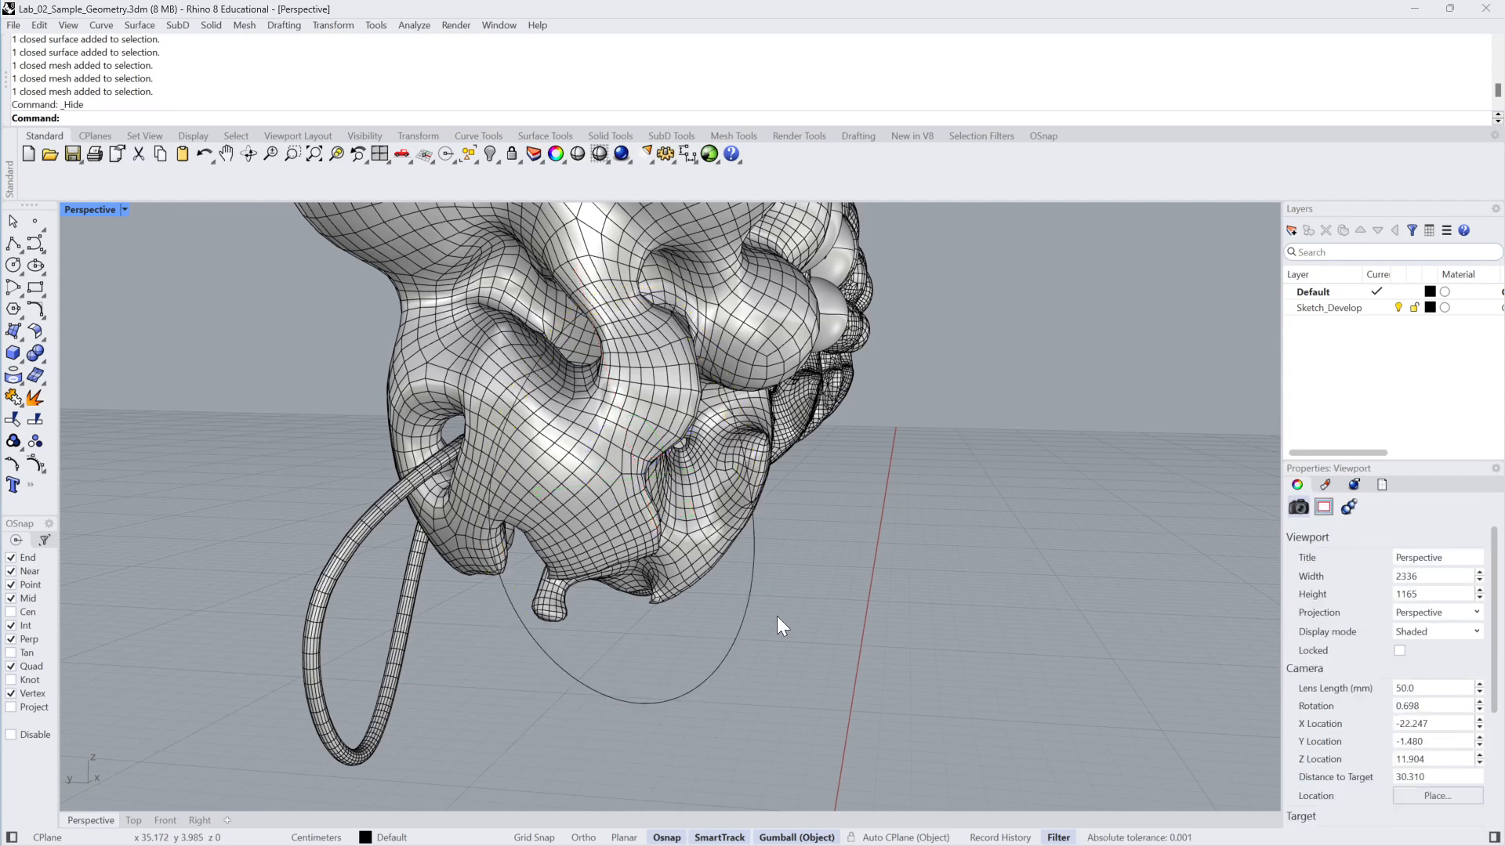
# Hide the neighbouring tubular loop mesh at the vessel's base, selecting the mesh rather than its curve
pyautogui.click(409, 666)
pyautogui.click(471, 713)
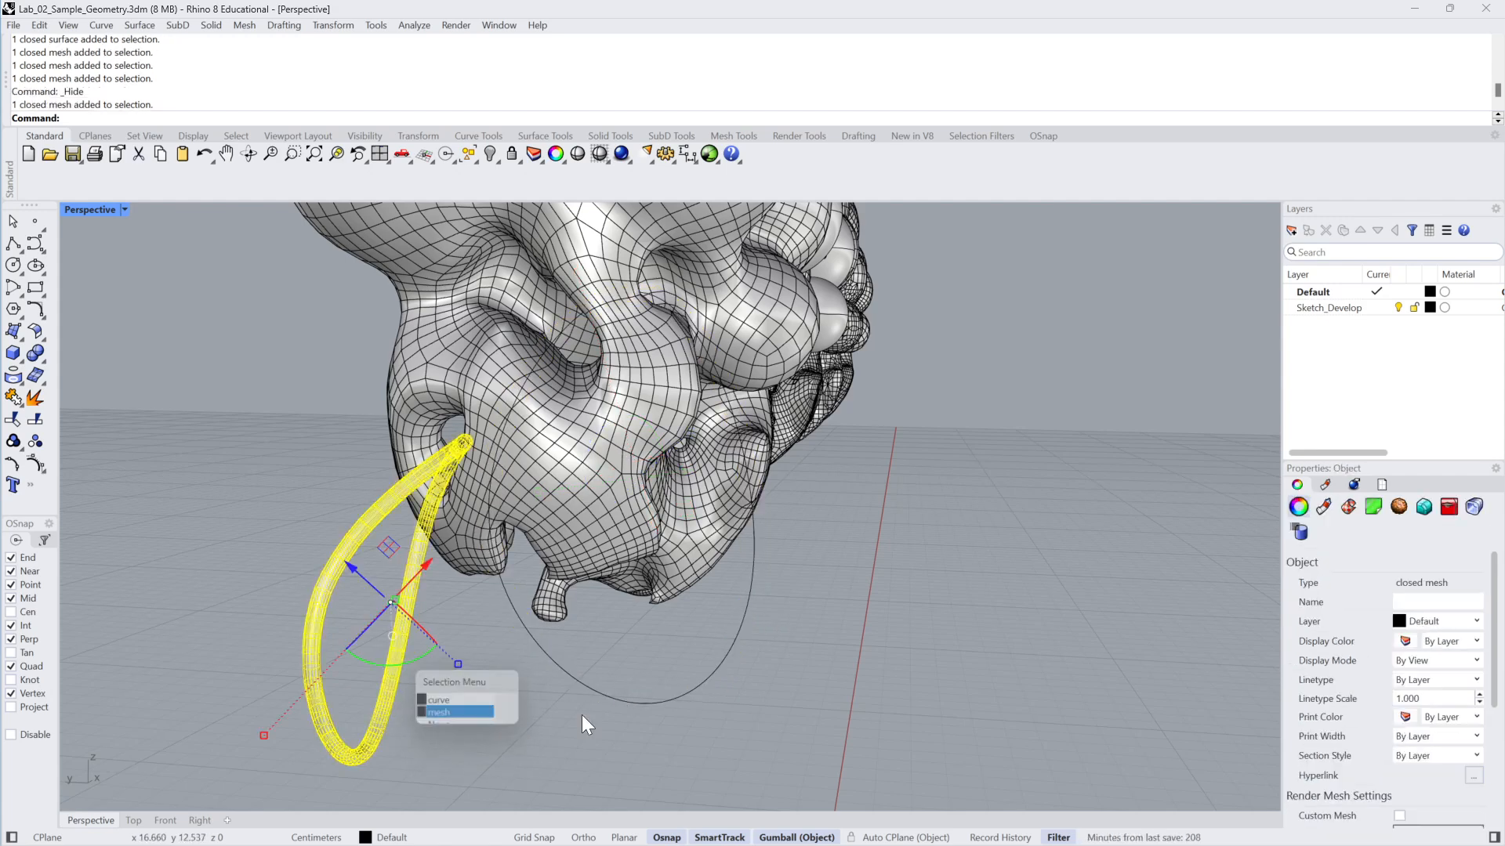
pyautogui.hotkey('ctrl', 'h')
# Draw a circle on the ground plane below the vessel and rebuild it with 4 points and degree 3, deleting the input
pyautogui.moveTo(858, 704); pyautogui.dragTo(585, 561, button='right')
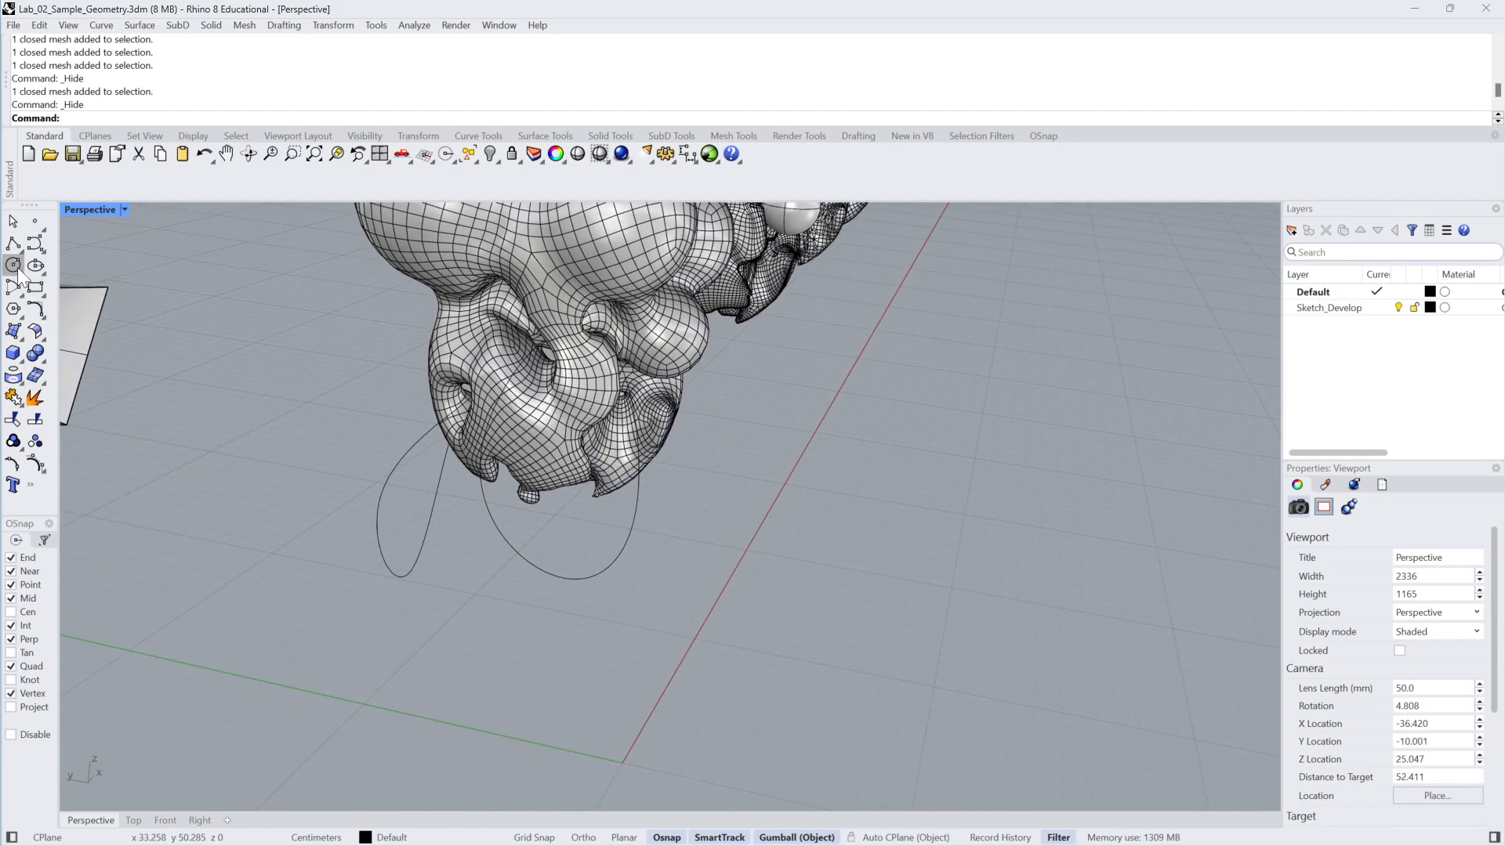
pyautogui.click(737, 670)
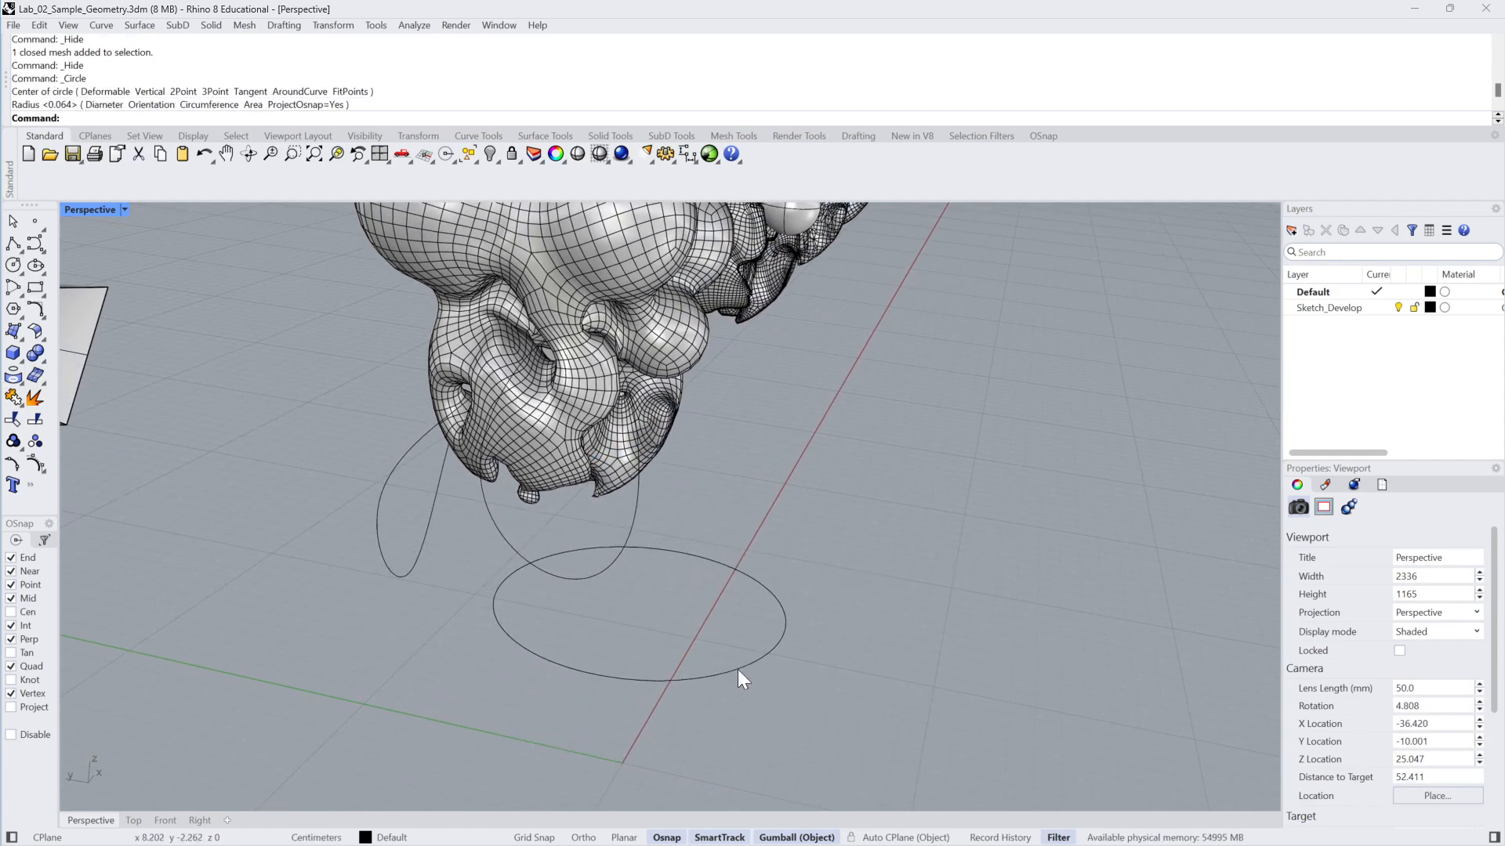
pyautogui.click(736, 667)
pyautogui.write('Rebuild')
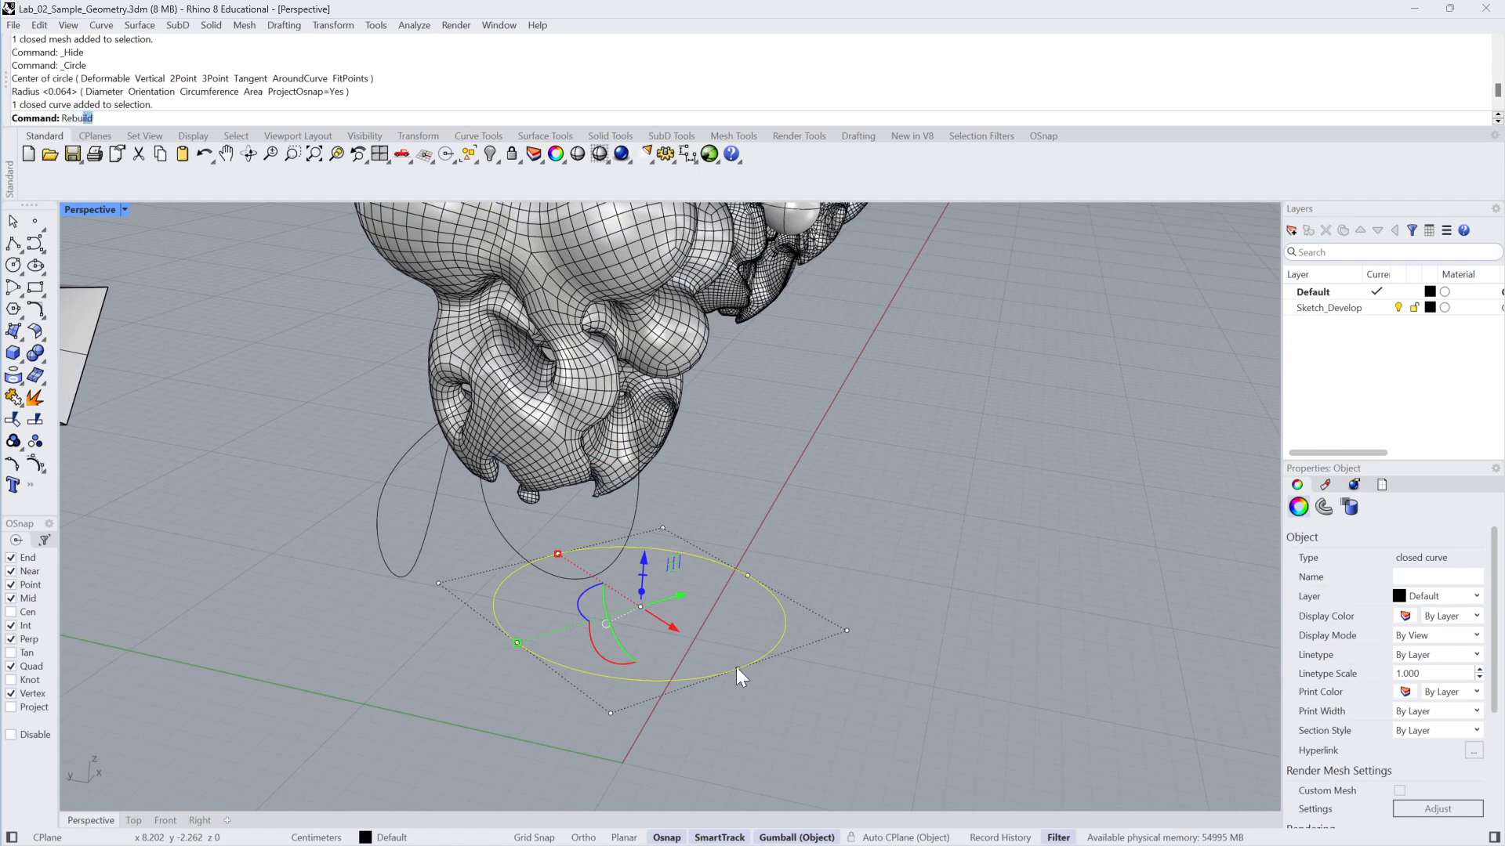
pyautogui.press('Return')
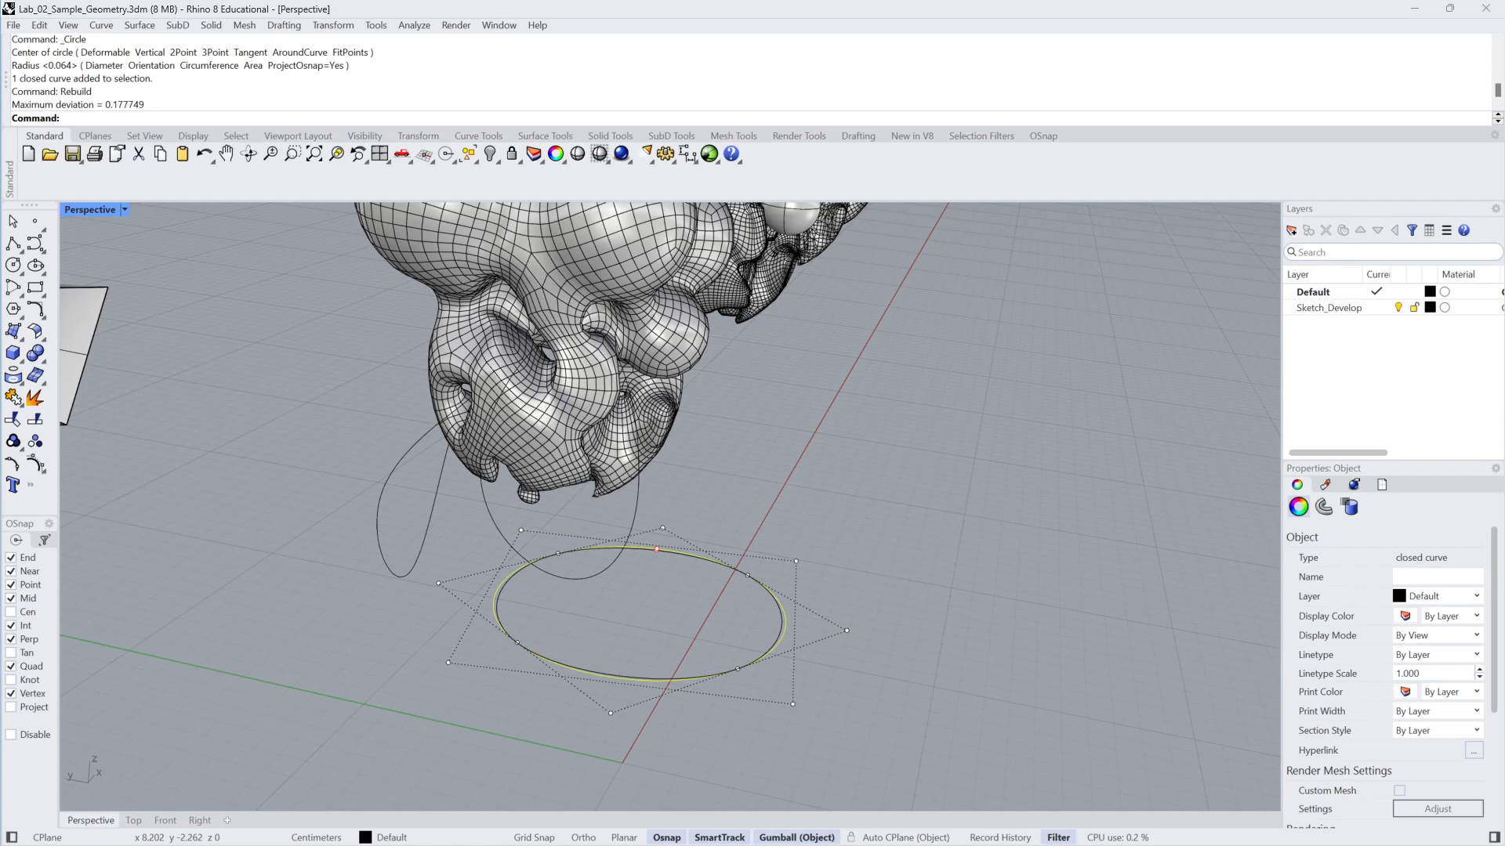
pyautogui.moveTo(478, 499); pyautogui.dragTo(1033, 333)
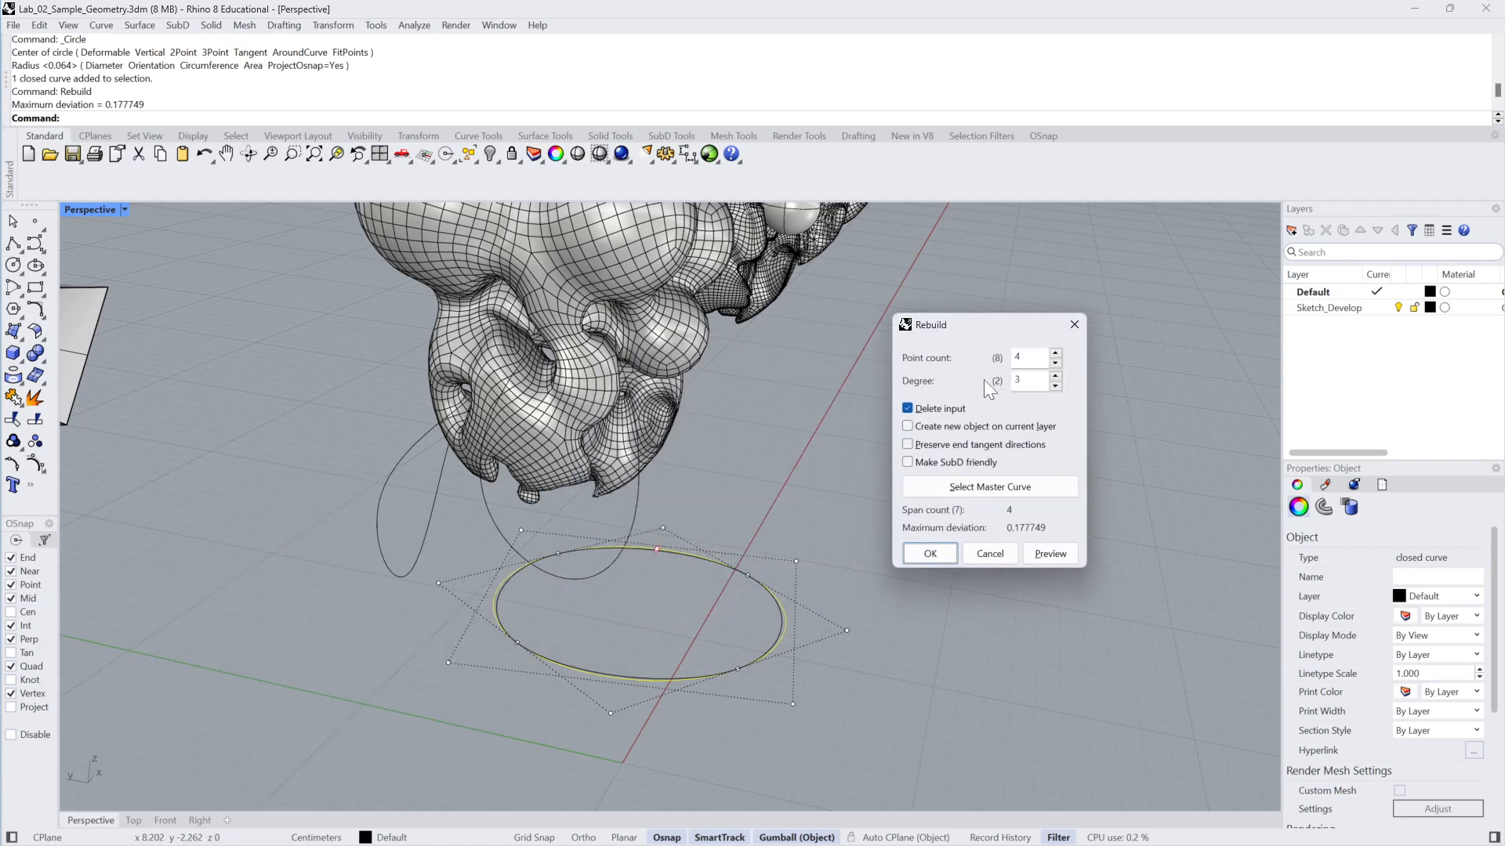
pyautogui.click(929, 554)
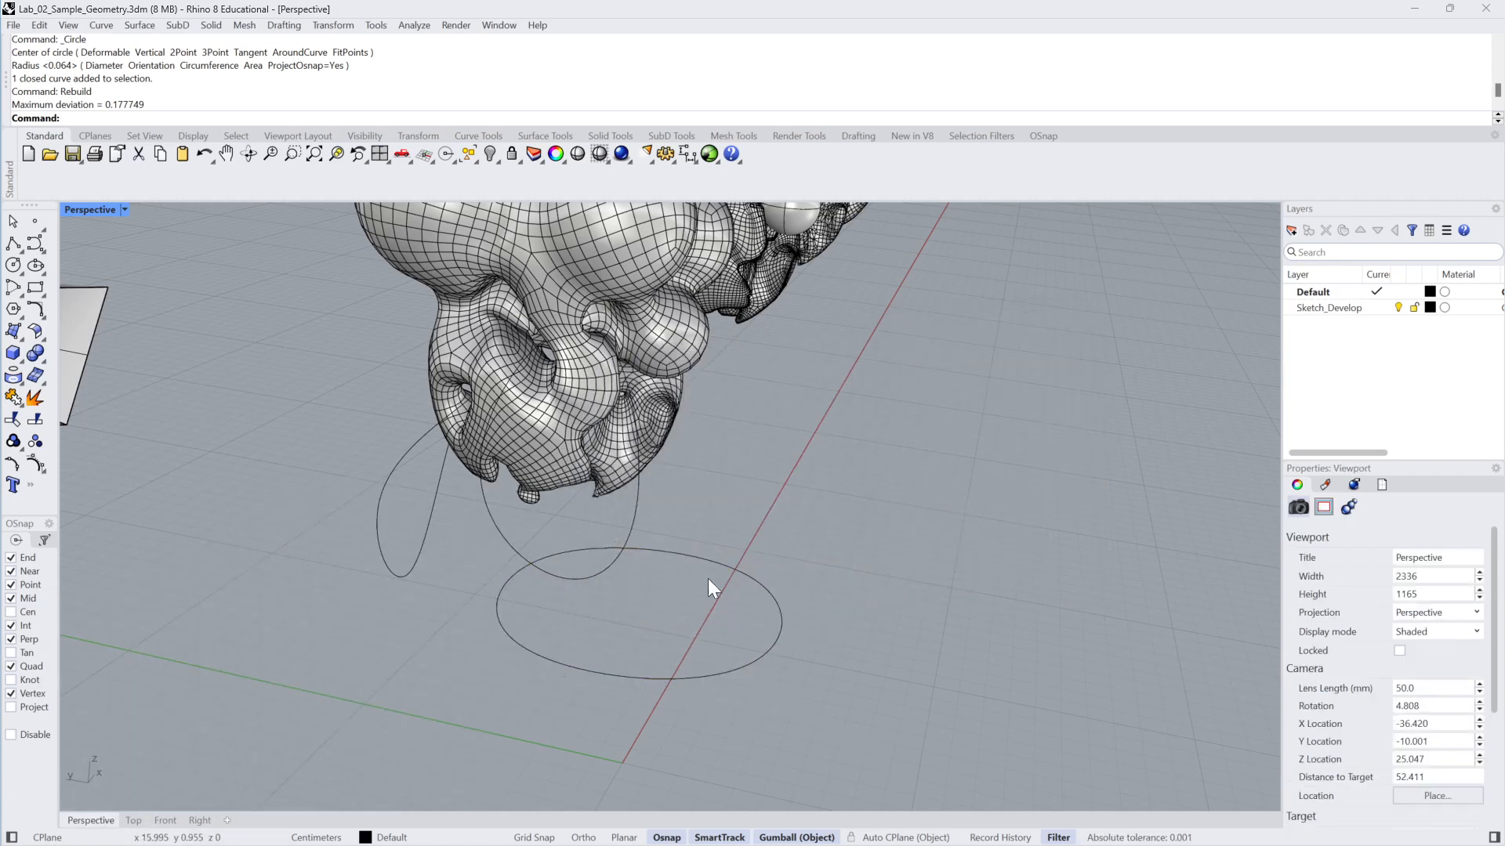
# Reshape the rebuilt circle into an uneven loop by moving one of its control points
pyautogui.click(764, 583)
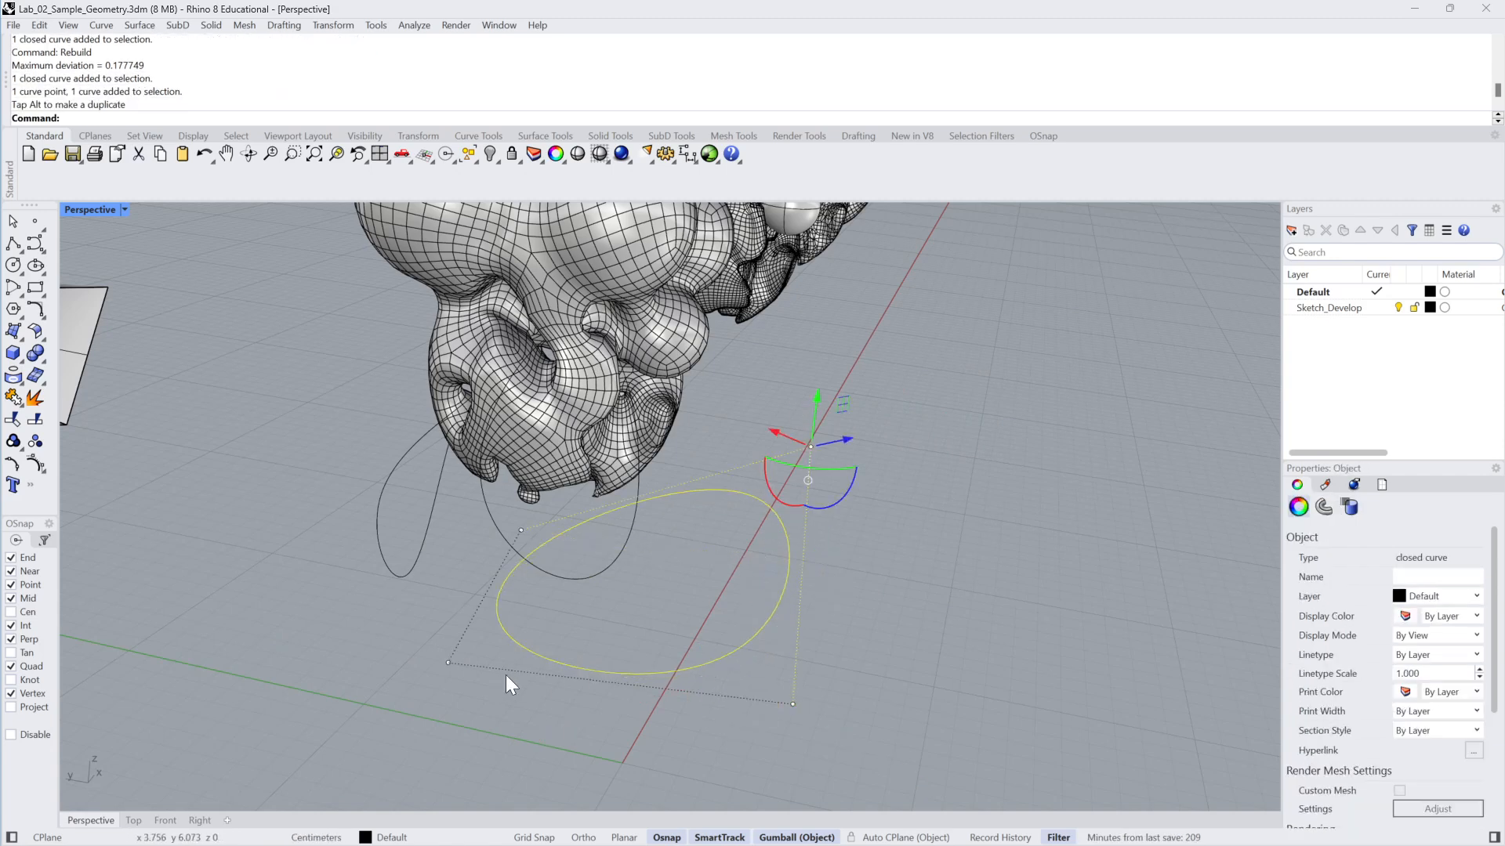
pyautogui.moveTo(358, 711); pyautogui.dragTo(487, 588)
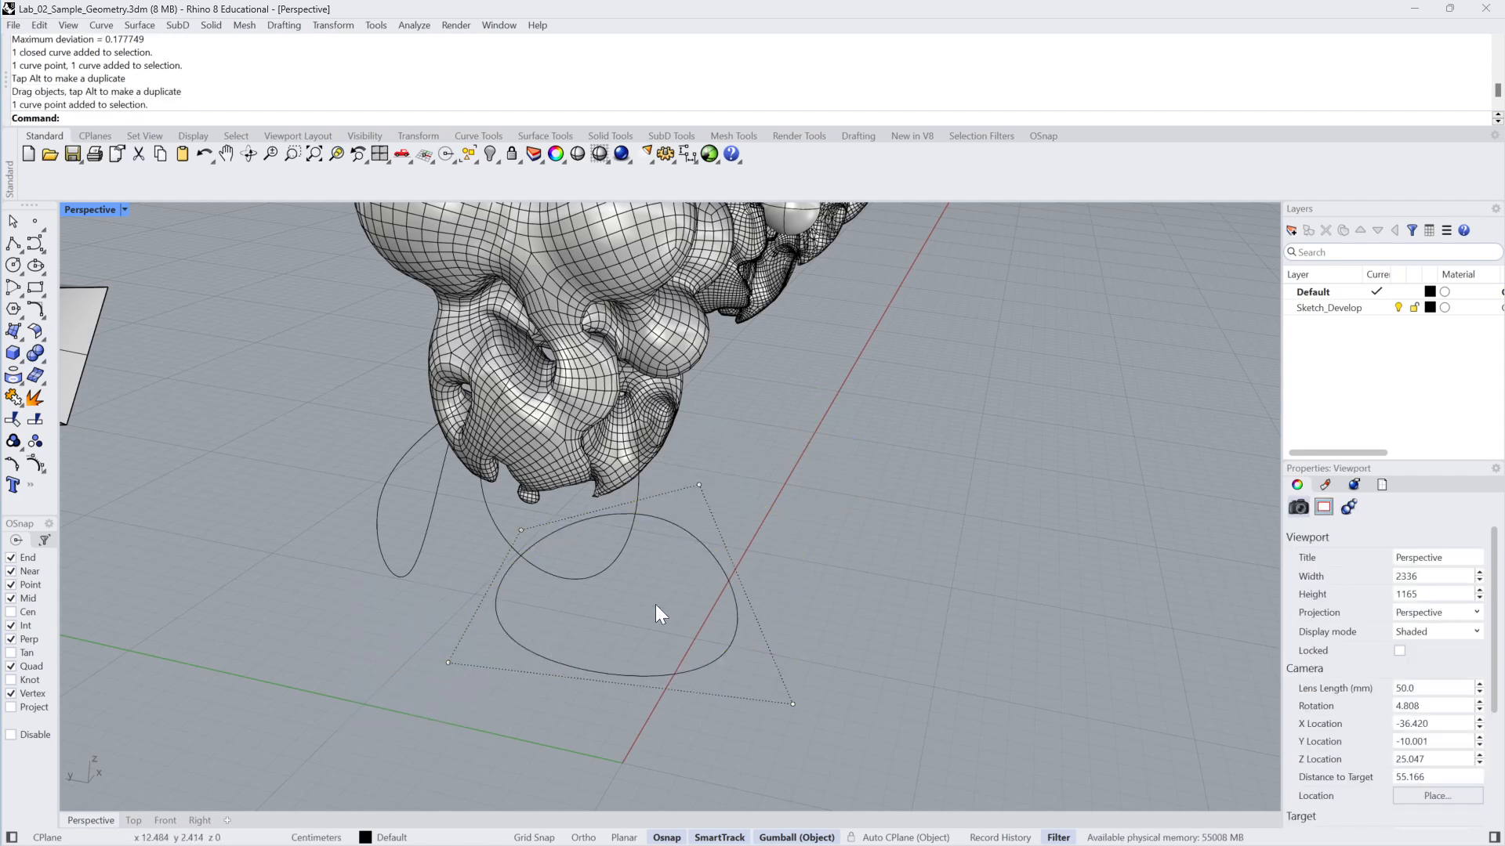
pyautogui.click(722, 570)
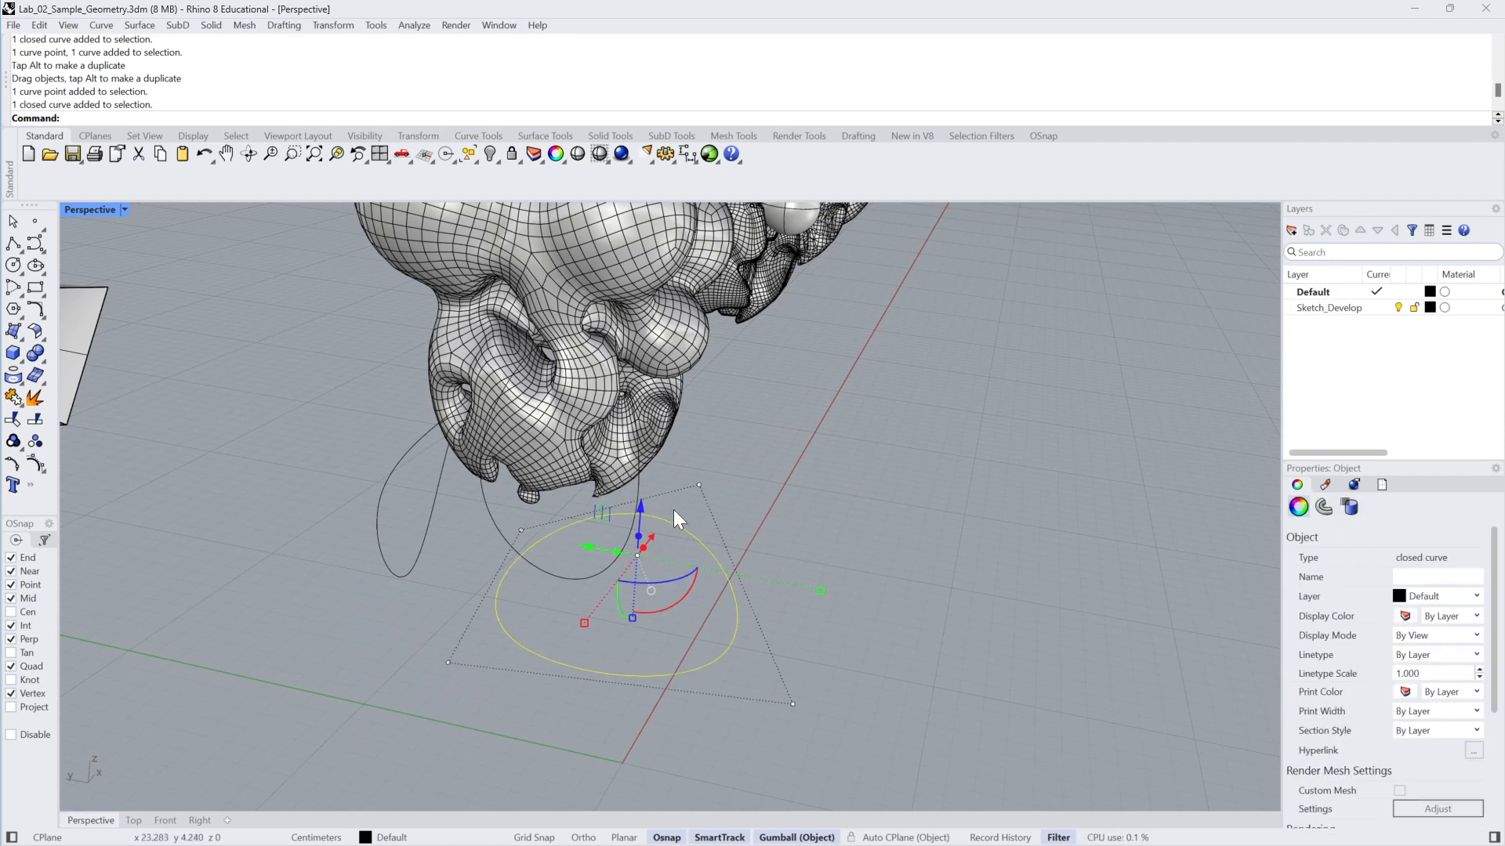
# Select the loop's rear control point and align the gumball to World axes
pyautogui.click(521, 531)
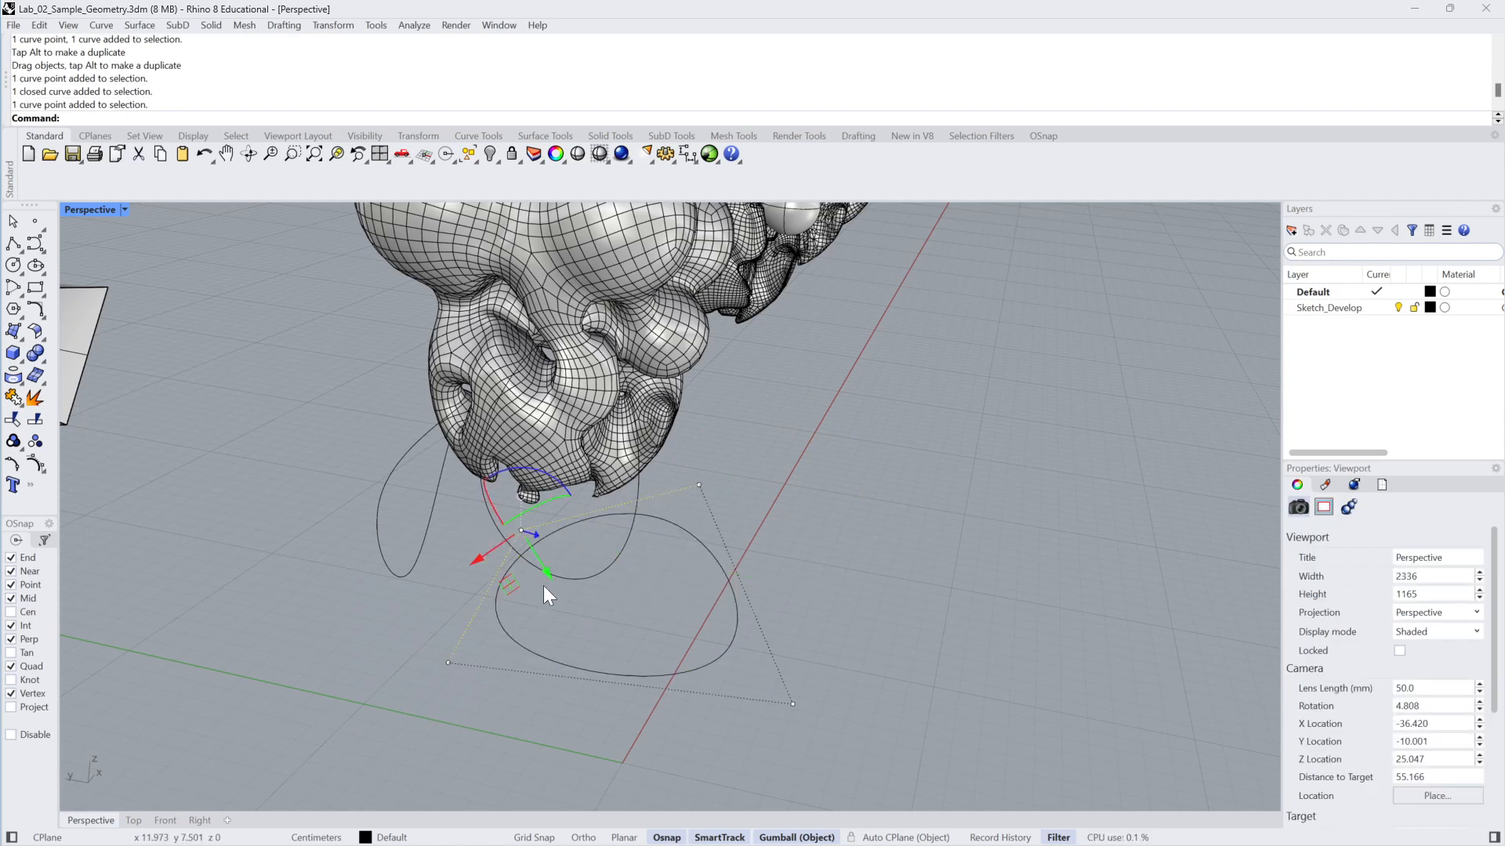
pyautogui.rightClick(786, 838)
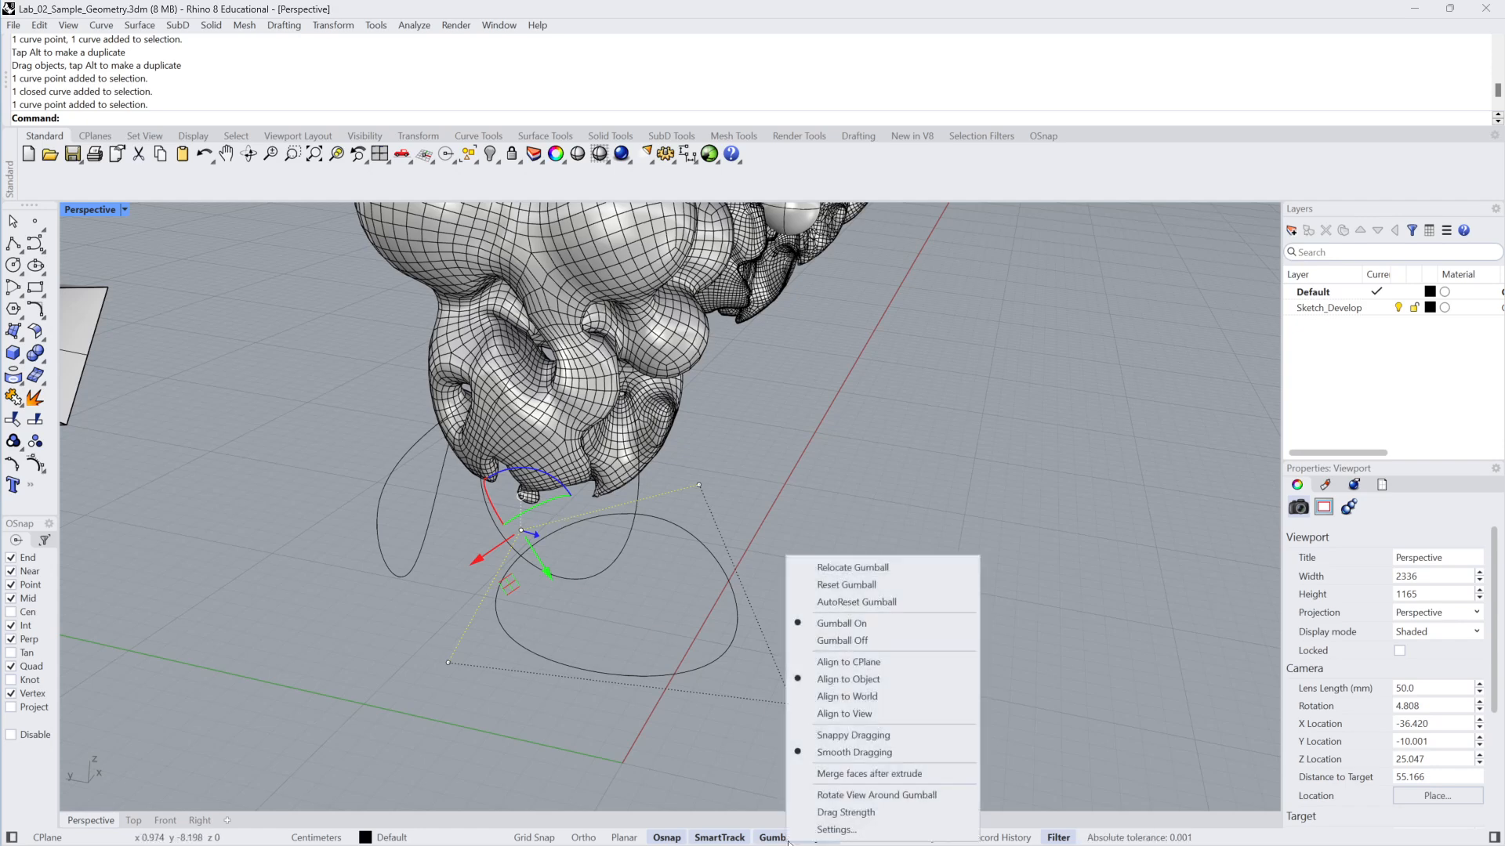
pyautogui.click(865, 696)
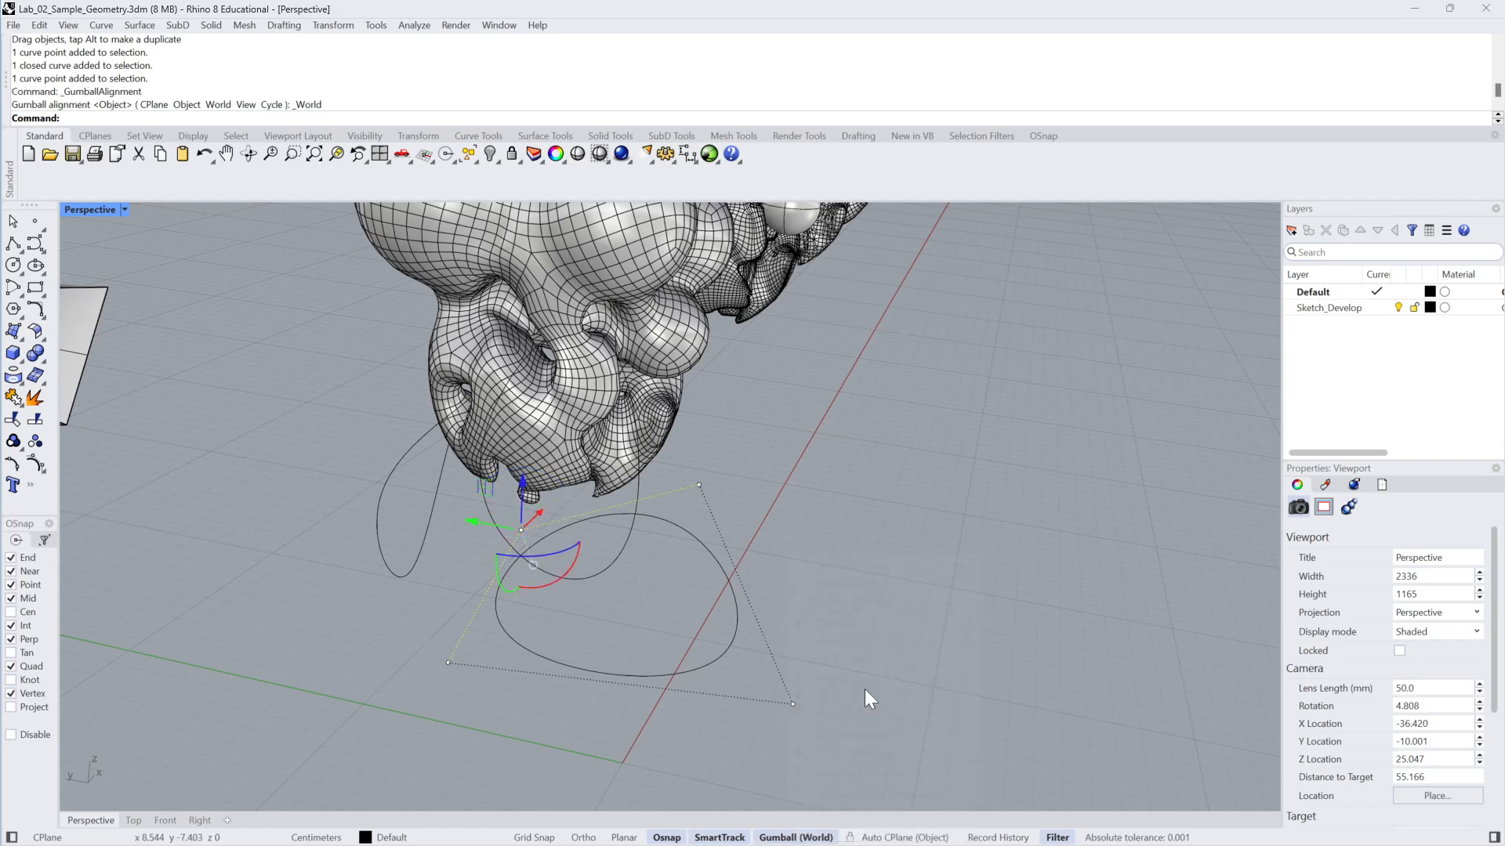
# Move the rebuilt loop's selected control point along the world Y axis and raise it off the ground plane
pyautogui.moveTo(867, 696); pyautogui.dragTo(611, 563, button='right')
pyautogui.click(614, 669)
pyautogui.click(612, 563)
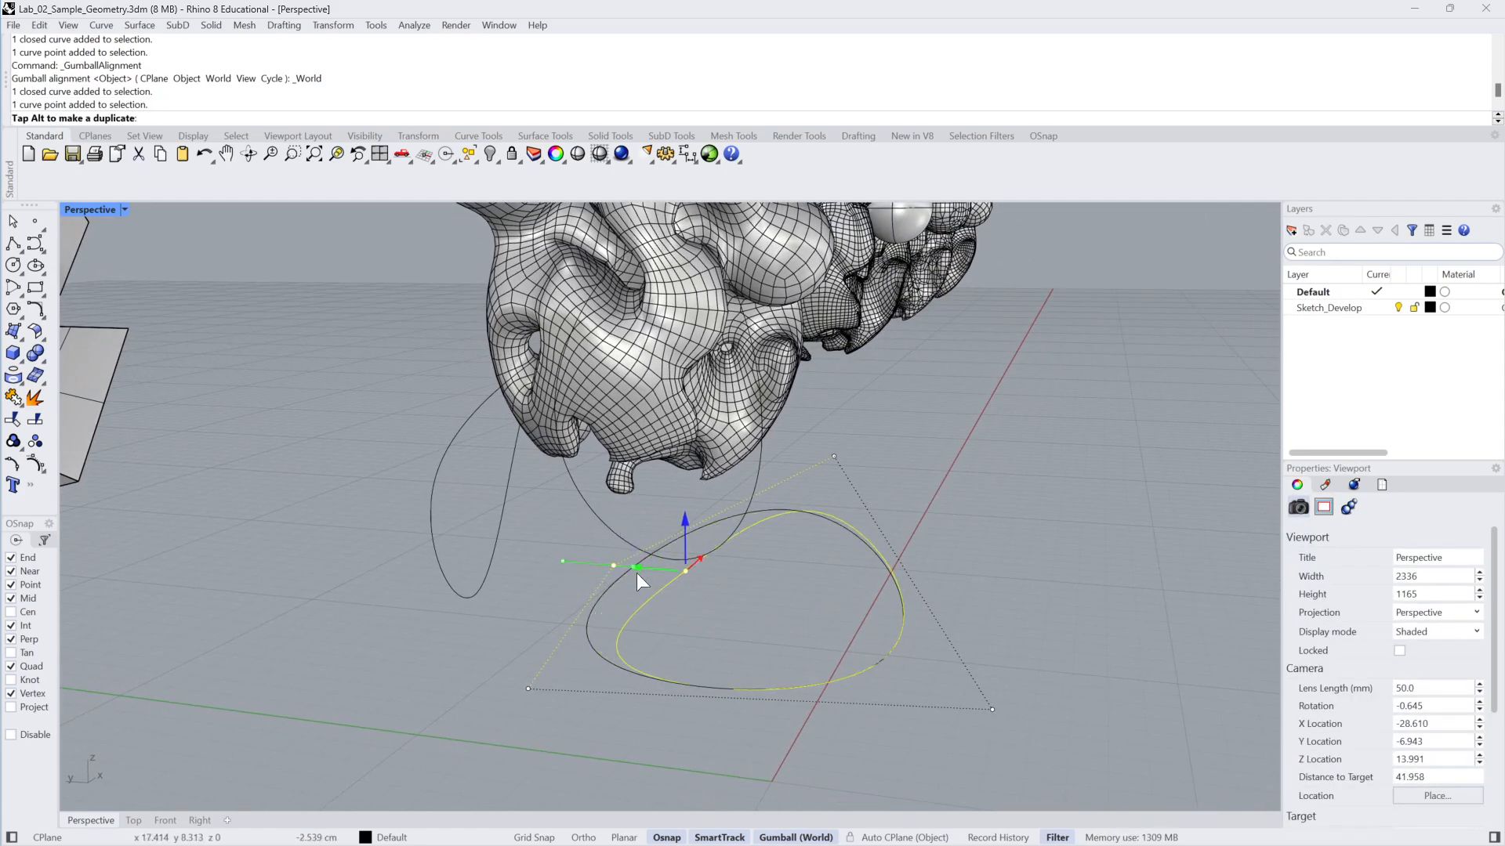
pyautogui.moveTo(637, 574); pyautogui.dragTo(651, 476)
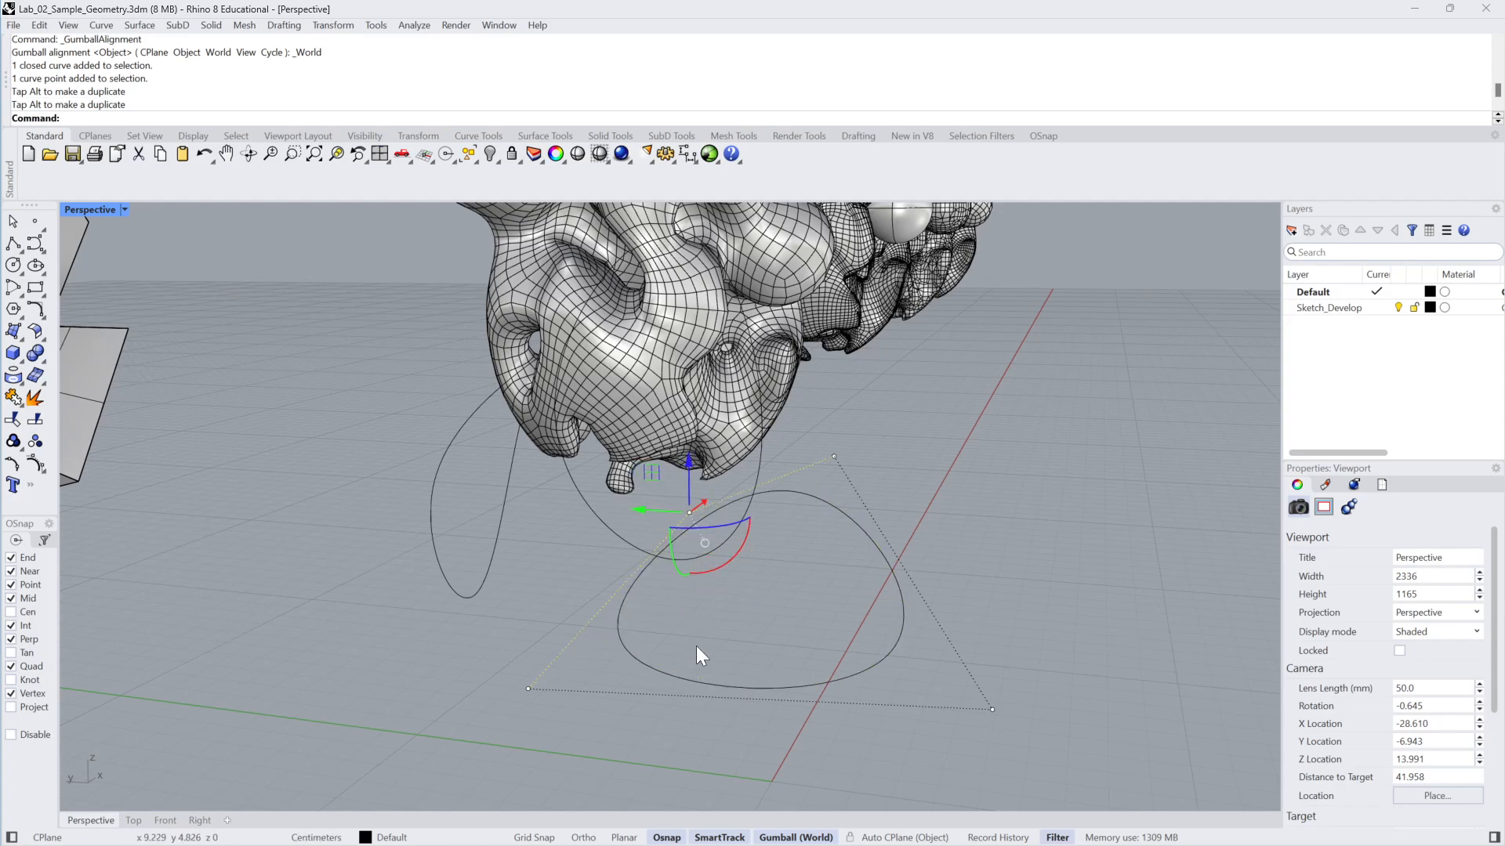
# Delete the reshaped demonstration loop from the ground plane below the vessel
pyautogui.moveTo(696, 646); pyautogui.dragTo(840, 436, button='right')
pyautogui.click(873, 577)
pyautogui.moveTo(924, 365); pyautogui.dragTo(972, 623, button='right')
pyautogui.click(1004, 618)
pyautogui.click(877, 726)
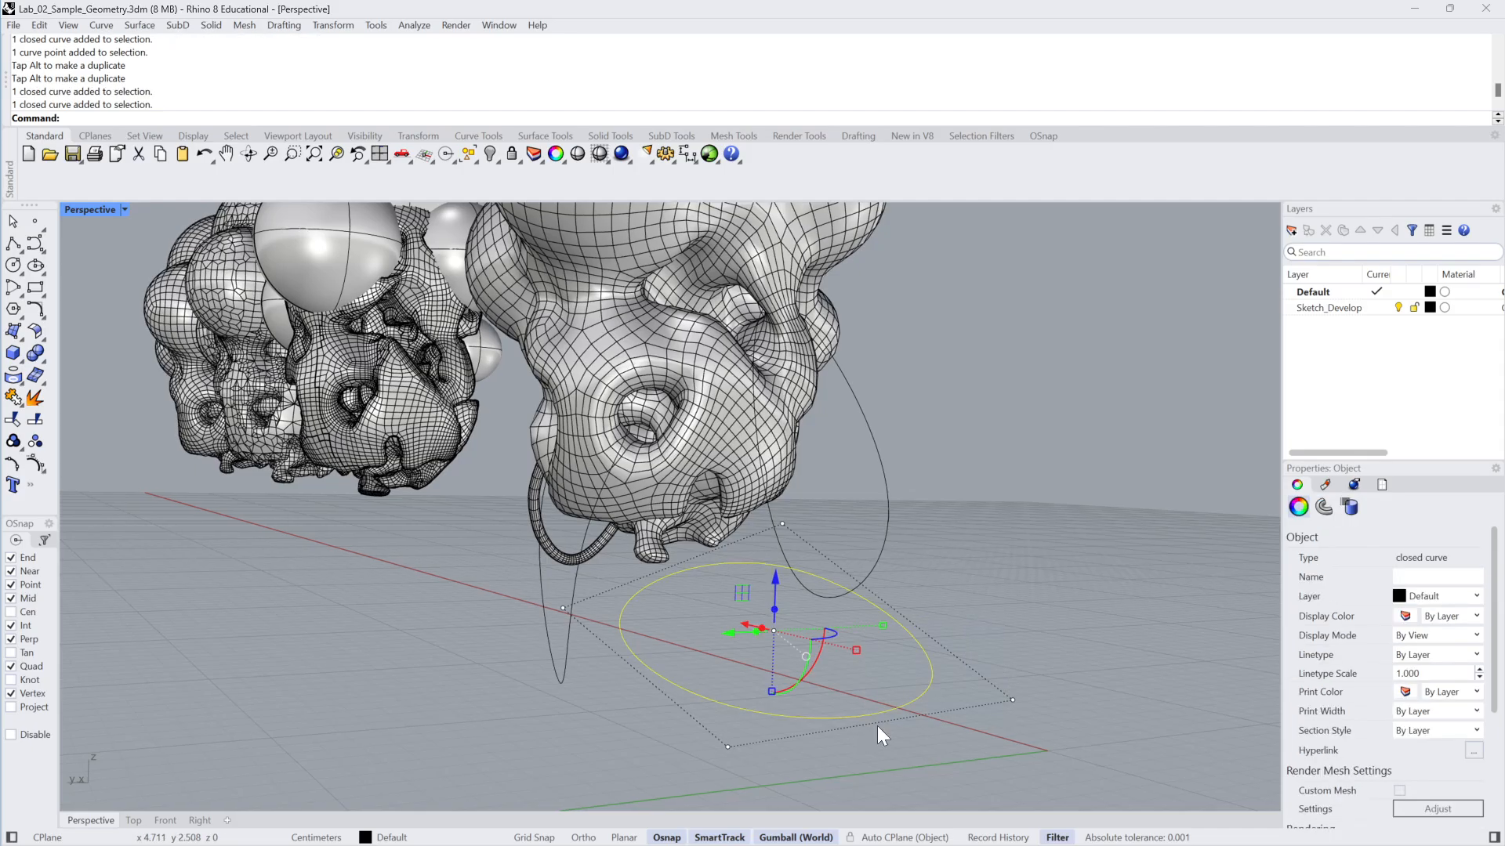
pyautogui.press('Delete')
# Pipe the large front guide curve with a 0.120 radius and SubD output, and undo the pipe
pyautogui.moveTo(877, 726); pyautogui.dragTo(815, 502, button='right')
pyautogui.click(814, 499)
pyautogui.moveTo(702, 675); pyautogui.dragTo(725, 678, button='right')
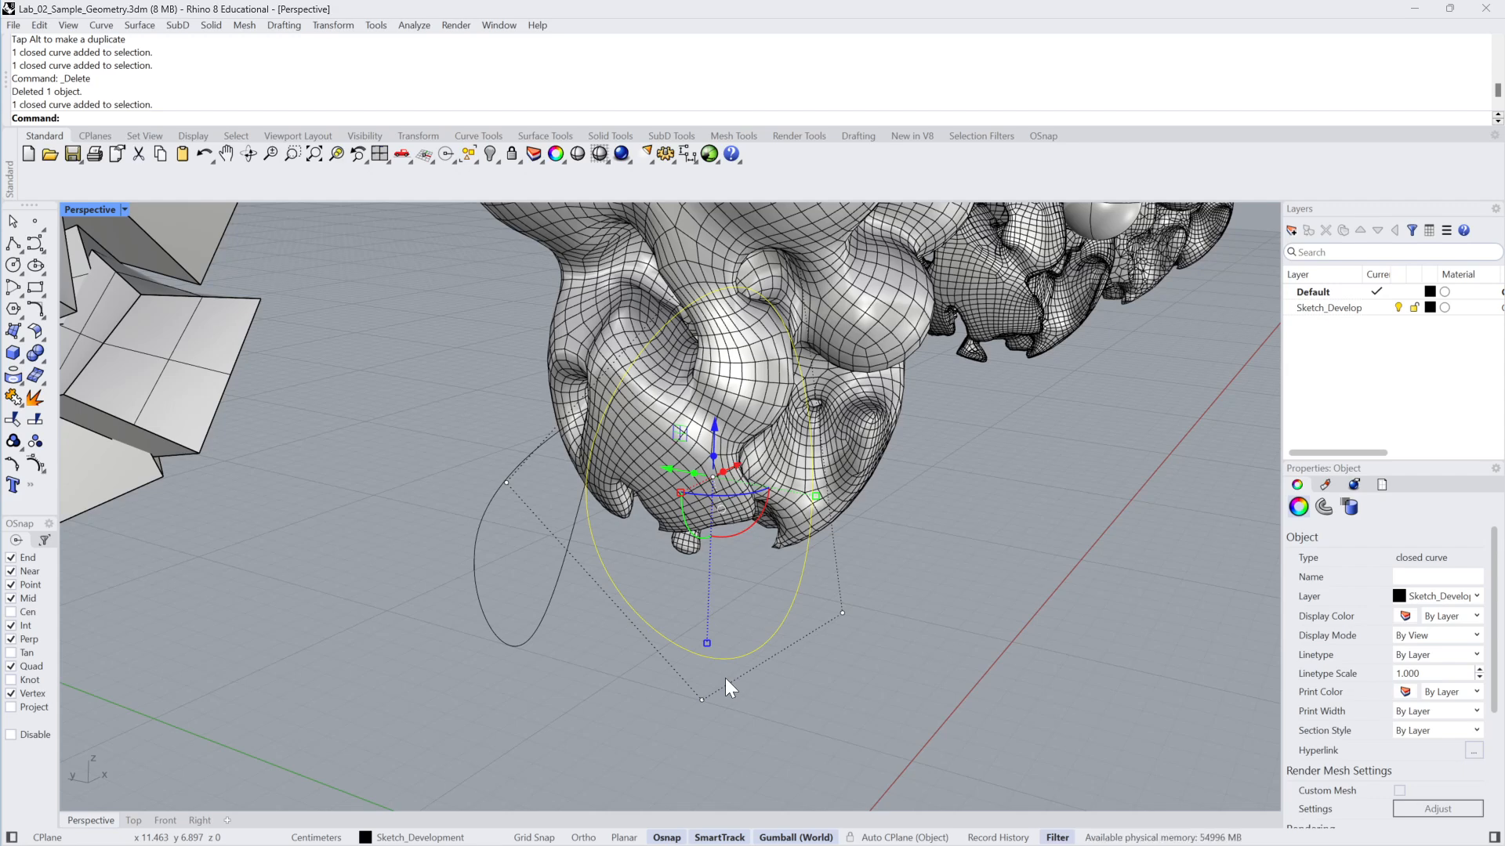
pyautogui.write('Pipe')
pyautogui.press('Return')
pyautogui.press('Return')
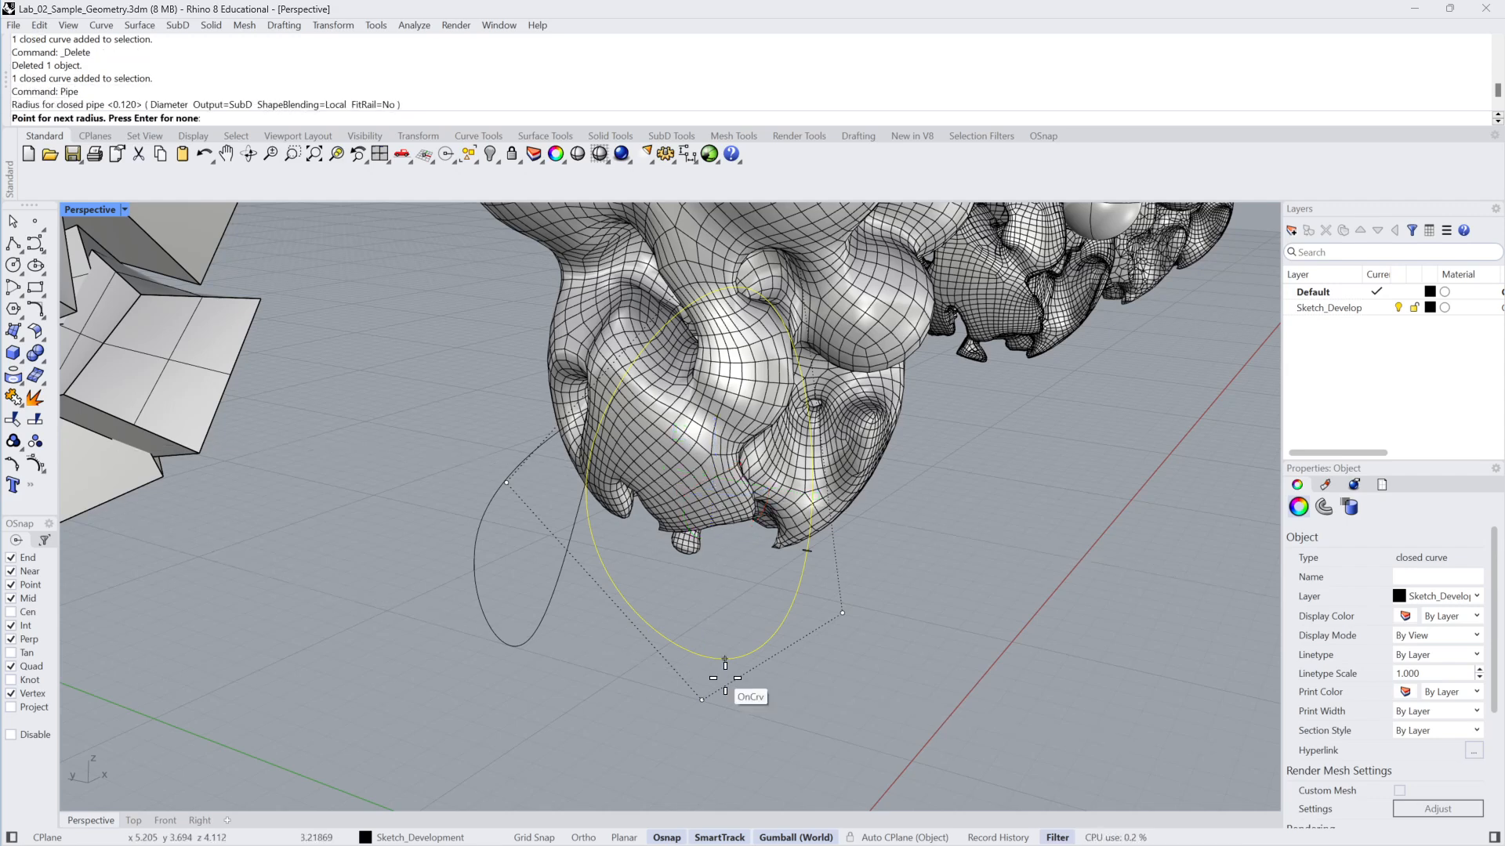
pyautogui.press('Return')
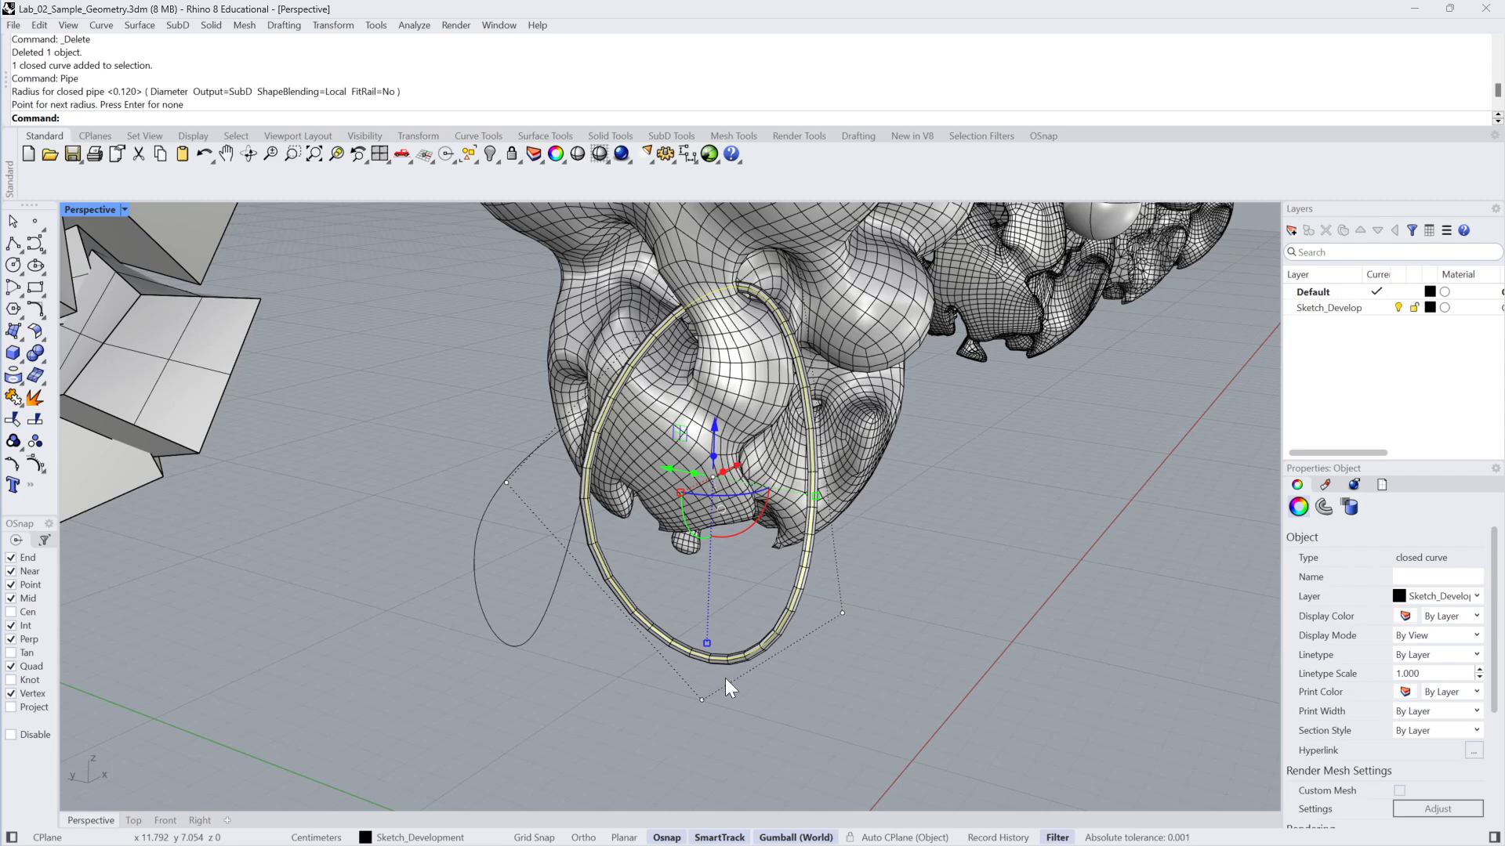
pyautogui.hotkey('ctrl', 'z')
# Try piping the front guide curve with a radius of 1, and undo it
pyautogui.write('Pipe')
pyautogui.press('Return')
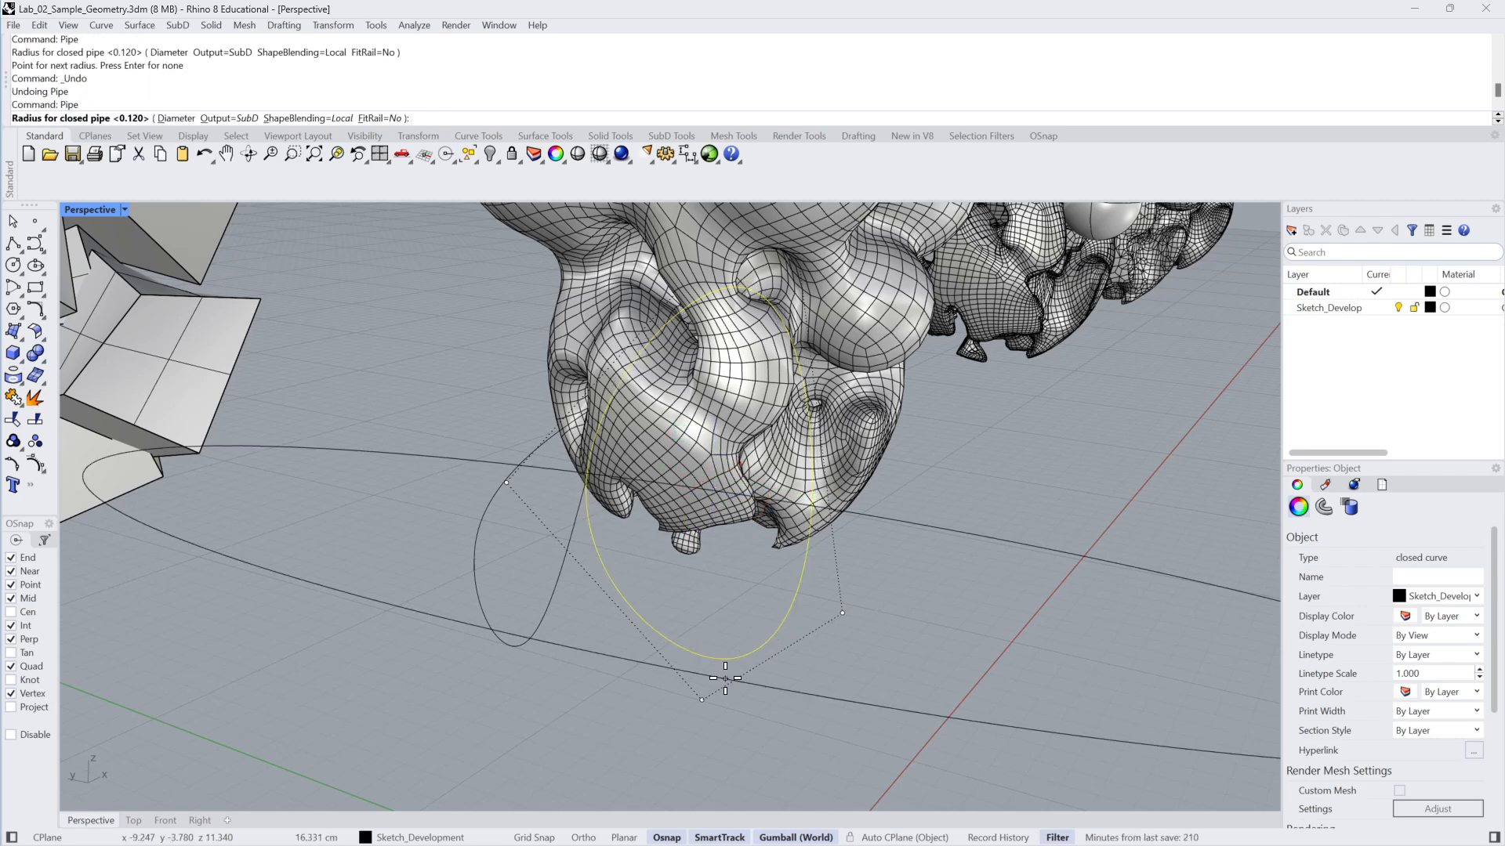
pyautogui.write('1')
pyautogui.press('Return')
pyautogui.press('Return')
pyautogui.hotkey('ctrl', 'z')
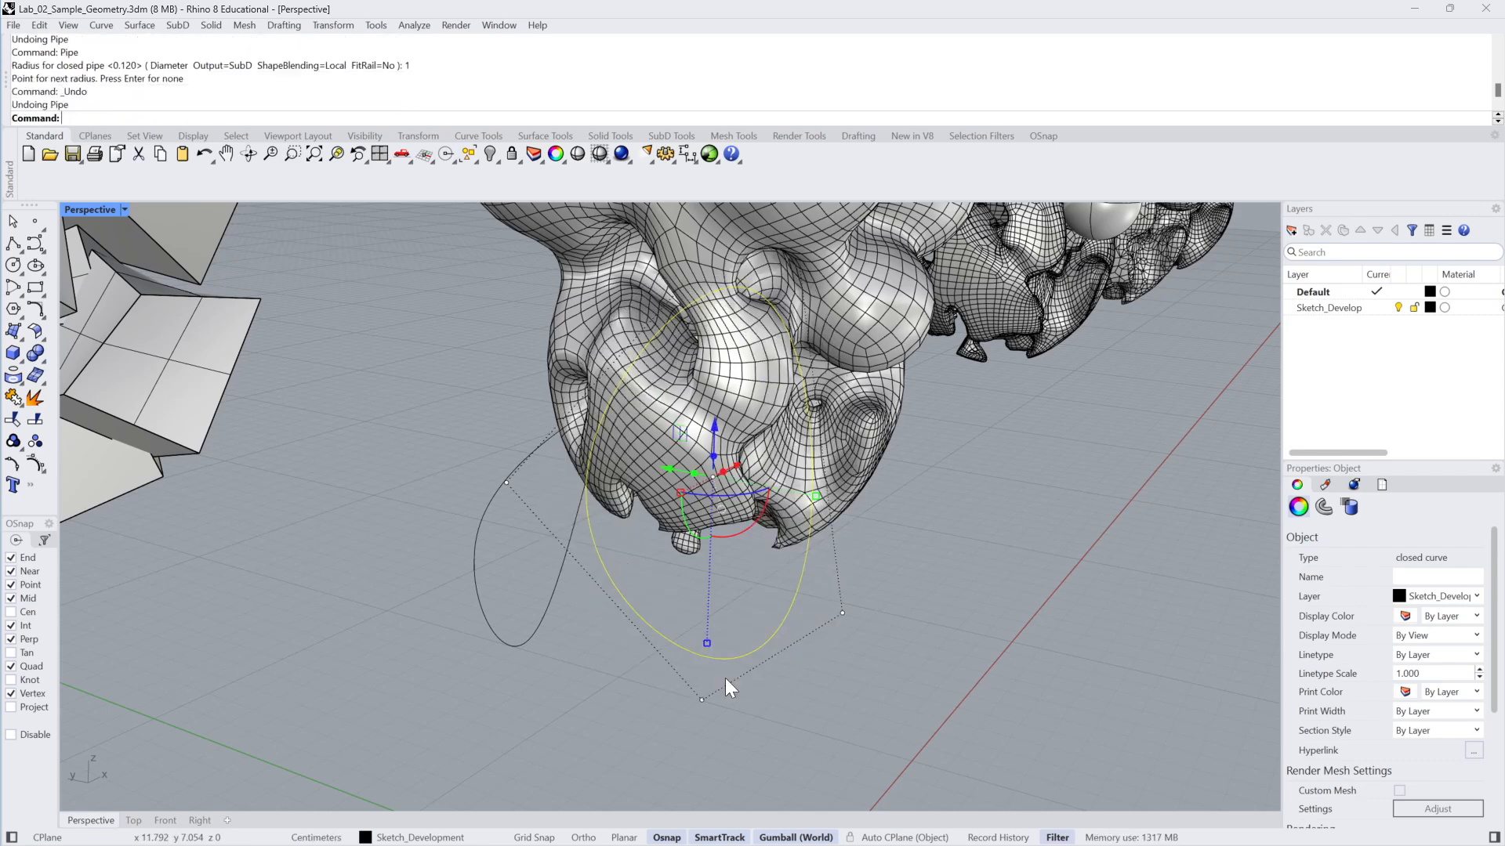
# Try a thicker pipe on the front guide curve with a radius of 1.2, and undo it
pyautogui.write('Pipe')
pyautogui.press('Return')
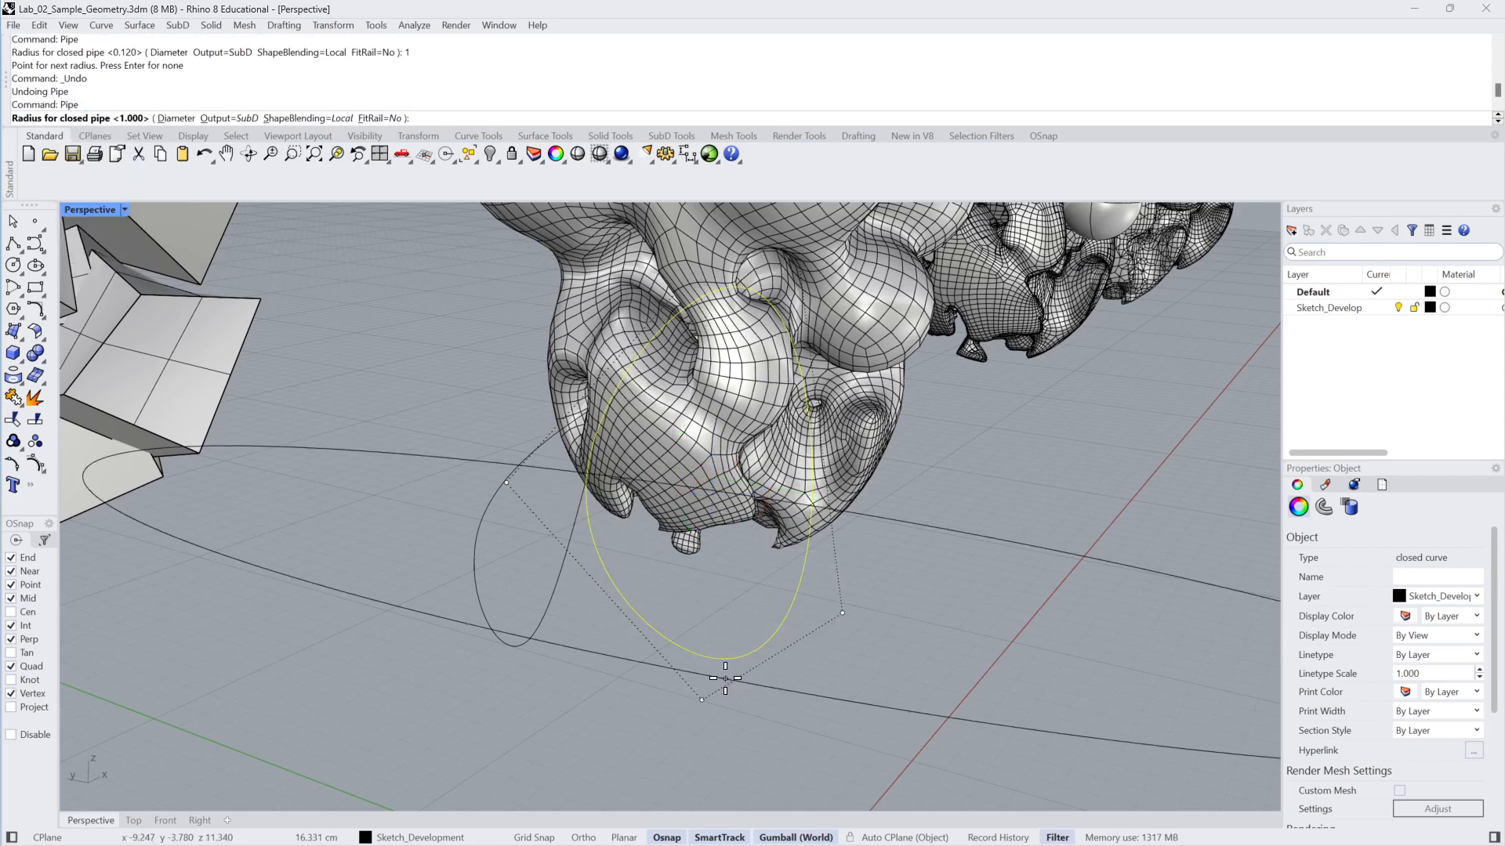
pyautogui.write('1.2')
pyautogui.press('Return')
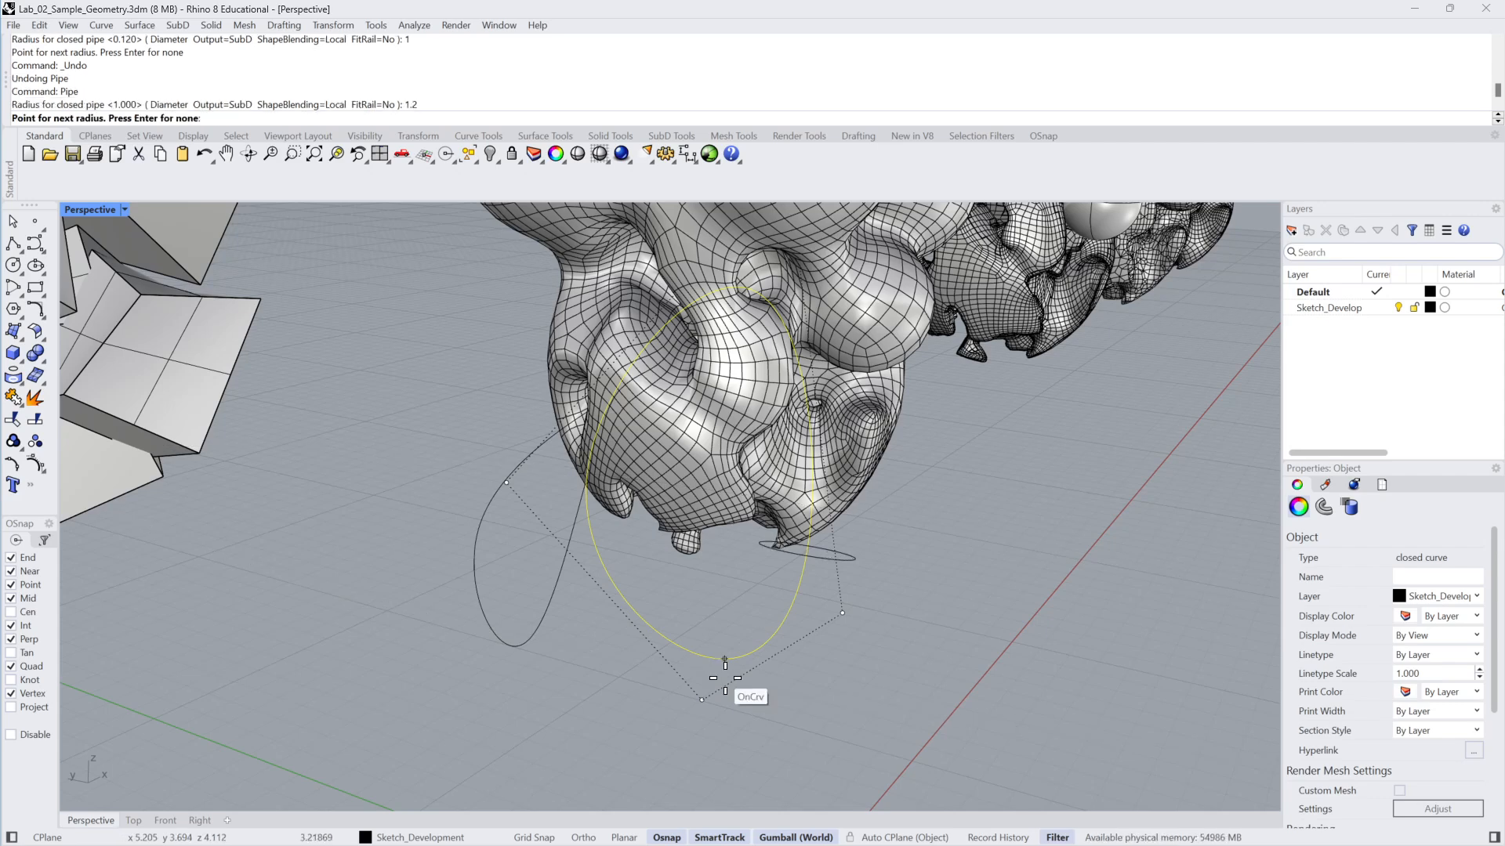
pyautogui.press('Return')
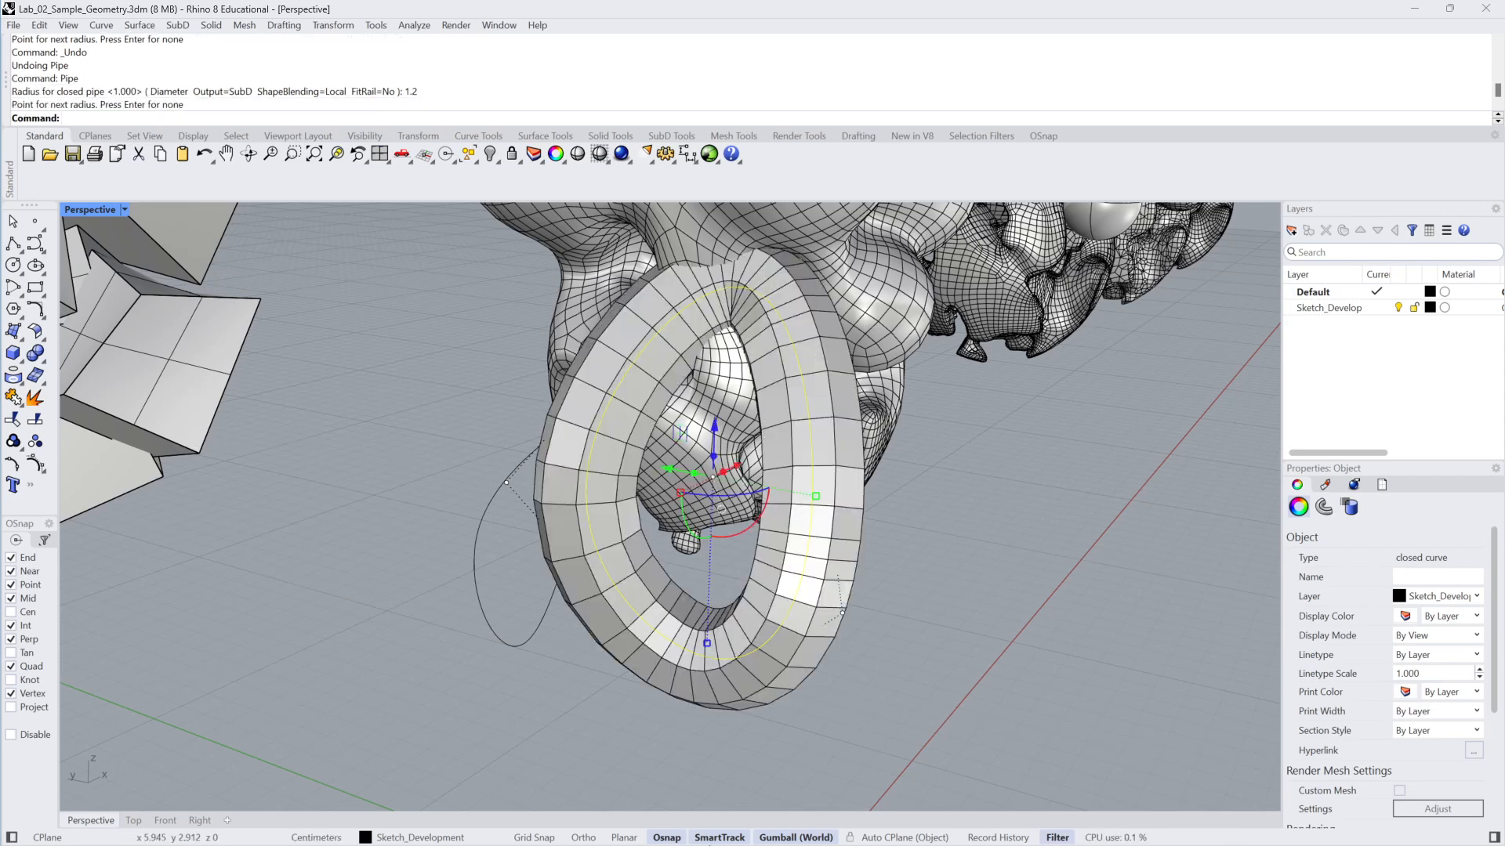
pyautogui.hotkey('ctrl', 'z')
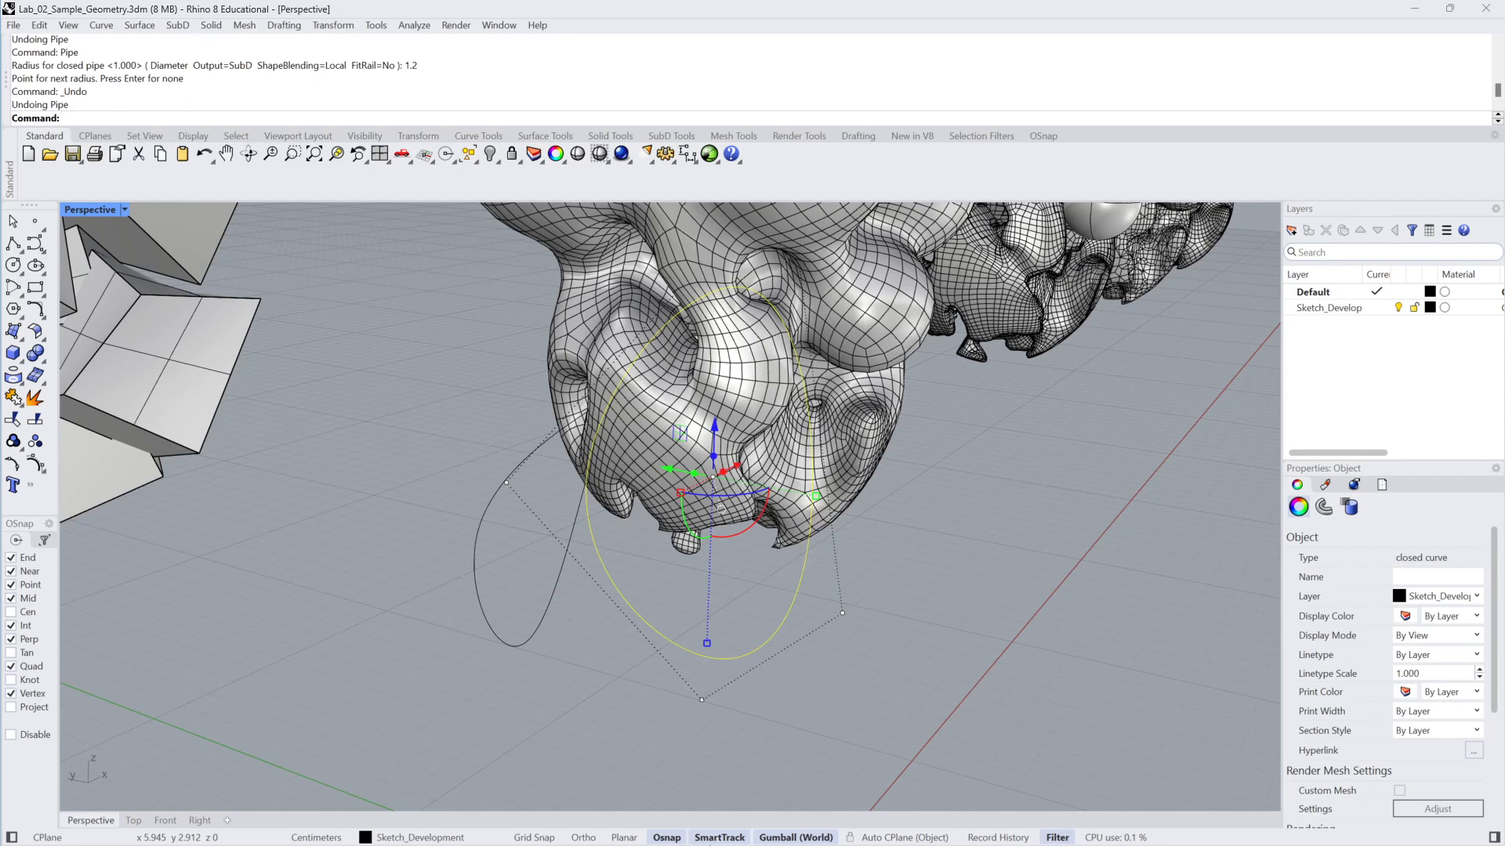
# Pipe the front guide curve with a radius of .12, cancel the repeated Pipe command and clear the selection
pyautogui.press('Return')
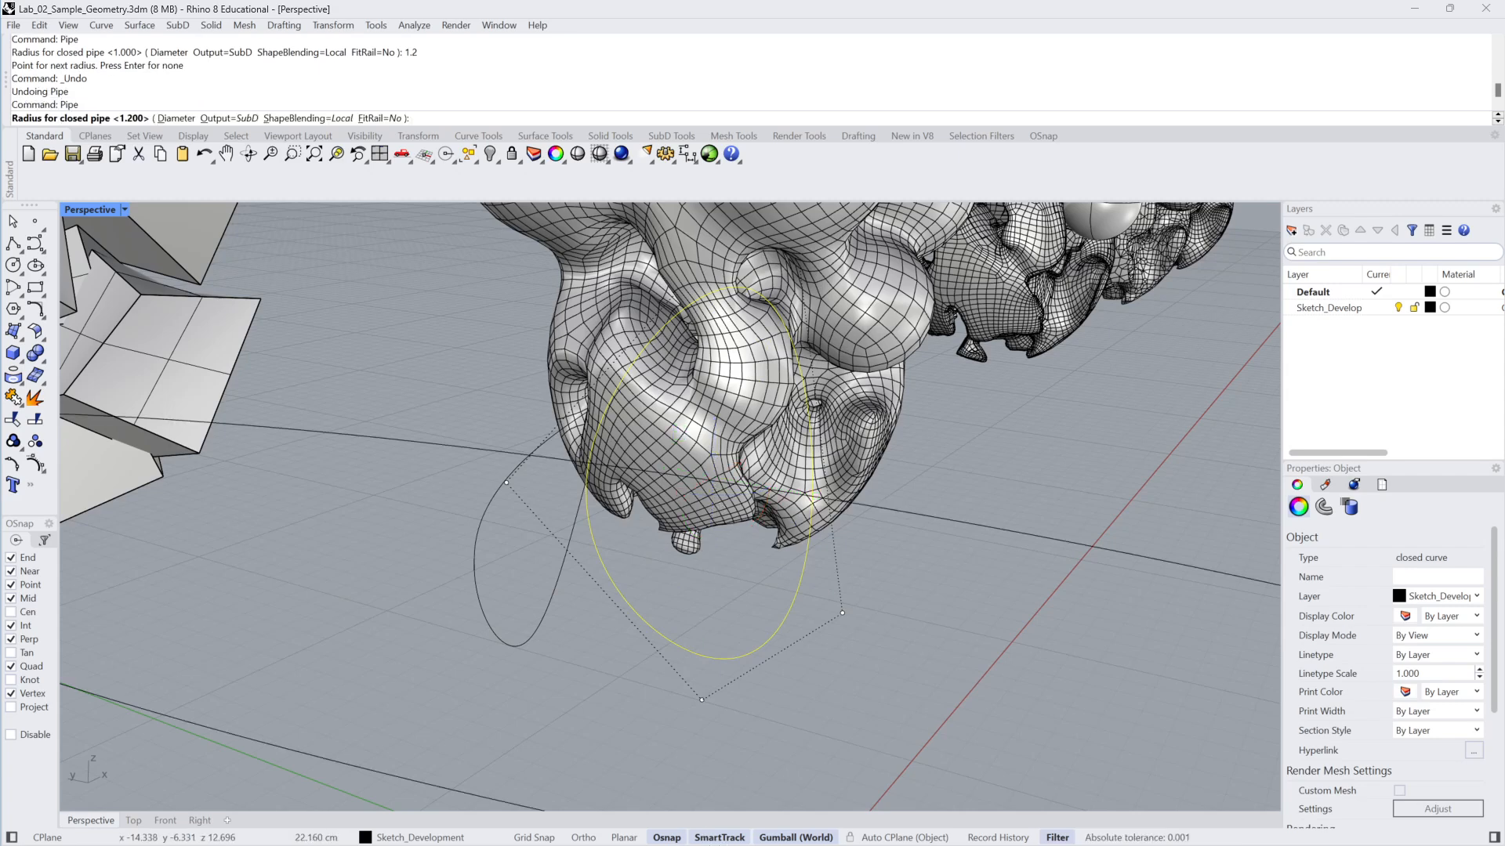
pyautogui.press('Return')
pyautogui.press('Return')
pyautogui.press('Return')
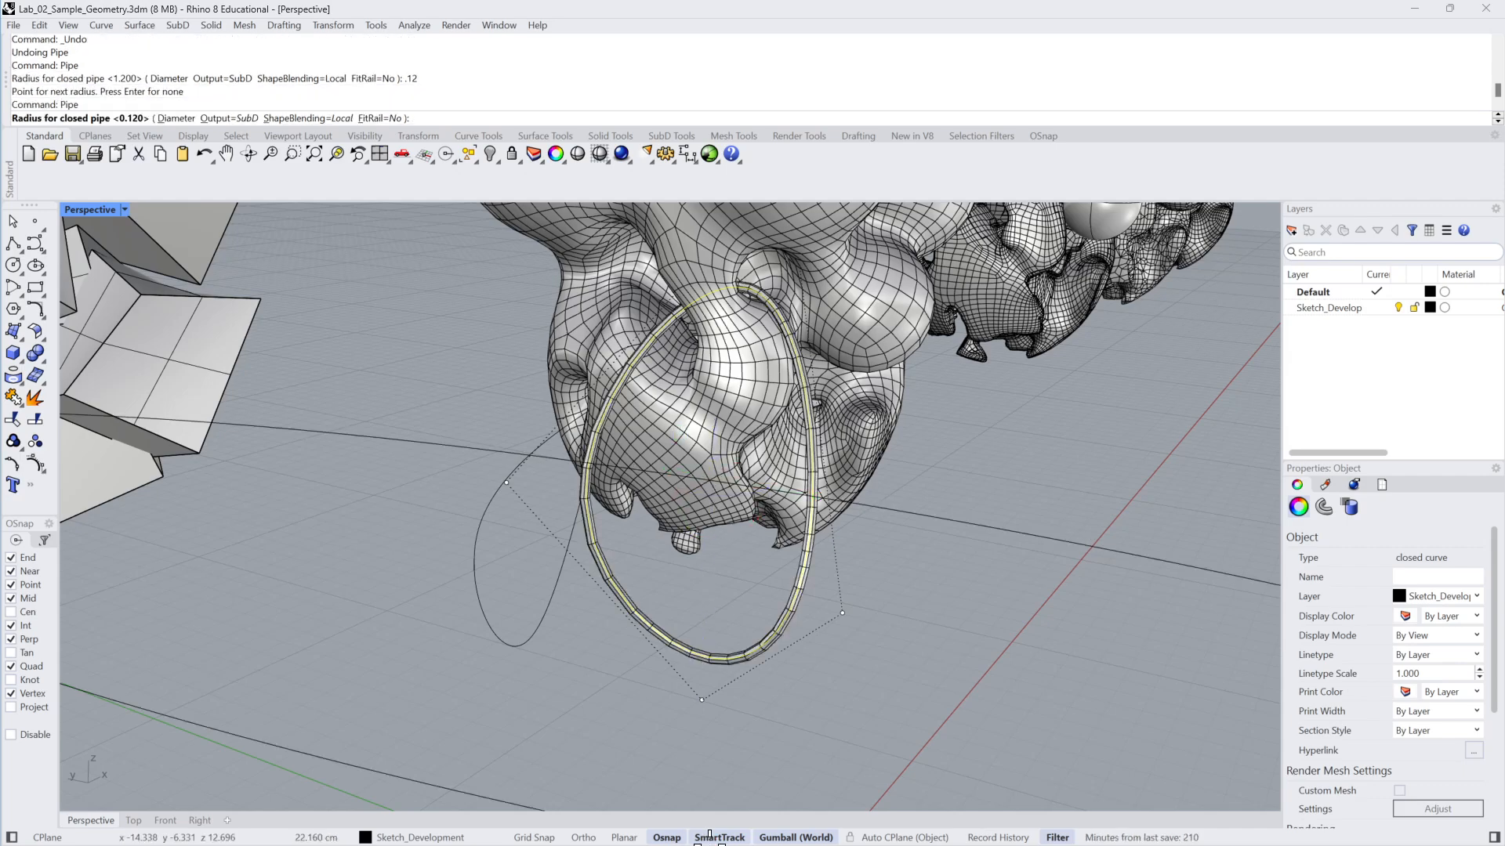
pyautogui.press('Escape')
pyautogui.press('Escape')
# Delete the thin SubD pipe around the front guide curve, keeping the curve
pyautogui.scroll(4, 832, 557)
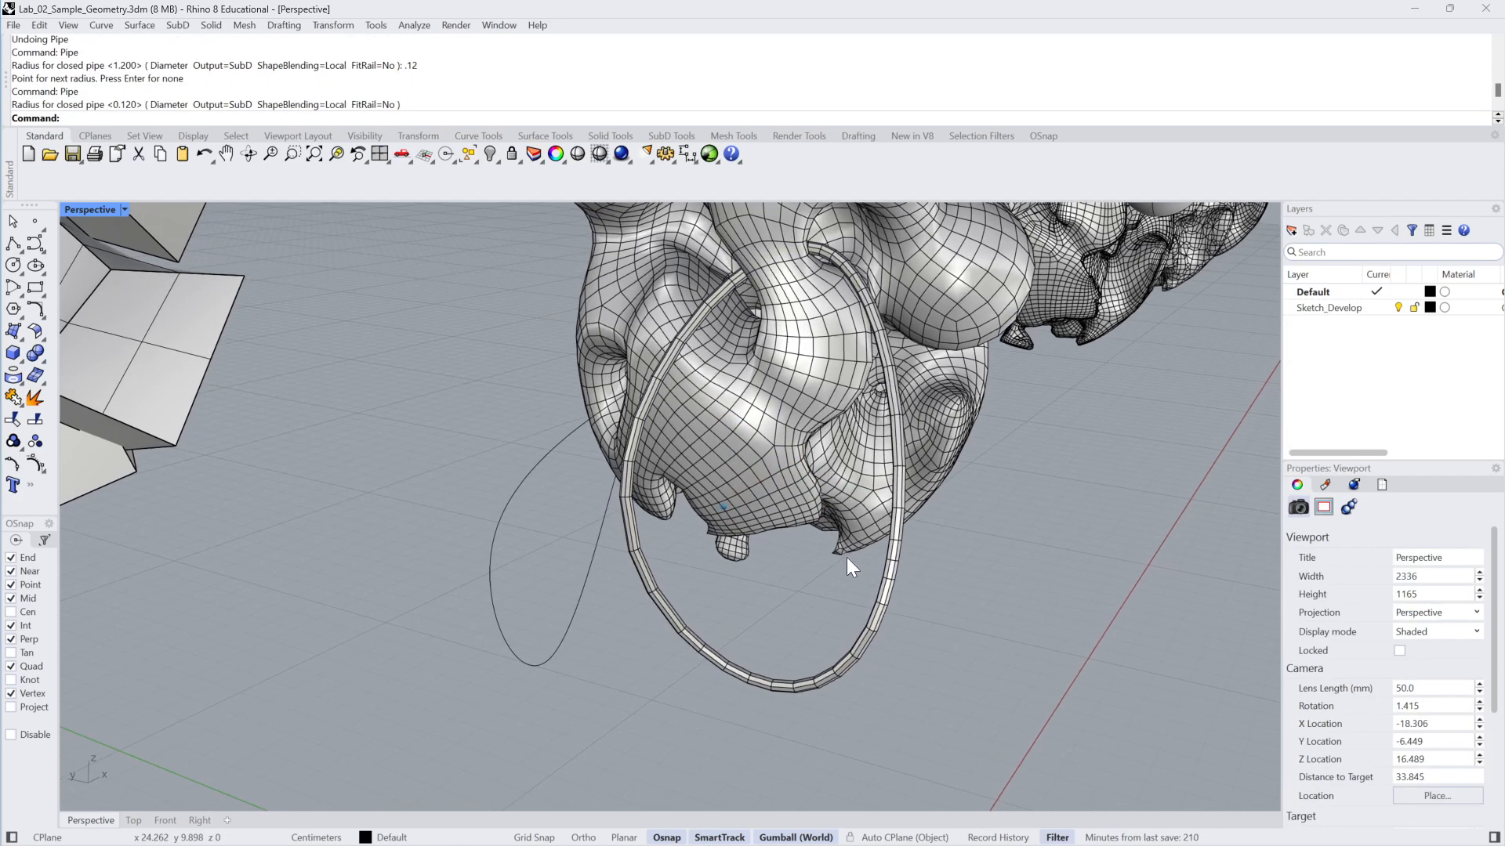
pyautogui.scroll(3, 901, 601)
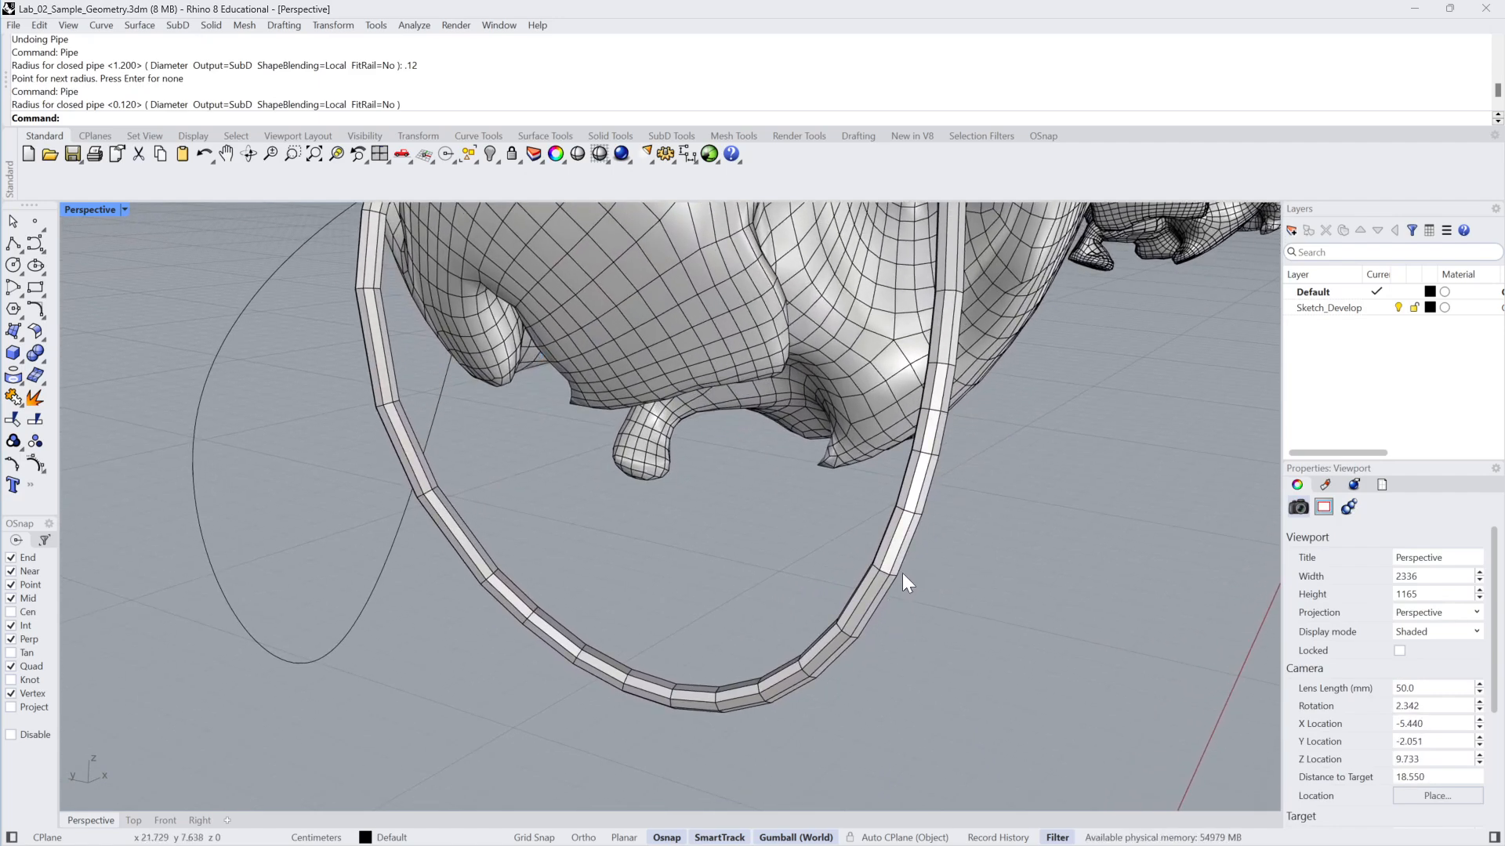
pyautogui.click(901, 574)
pyautogui.press('Delete')
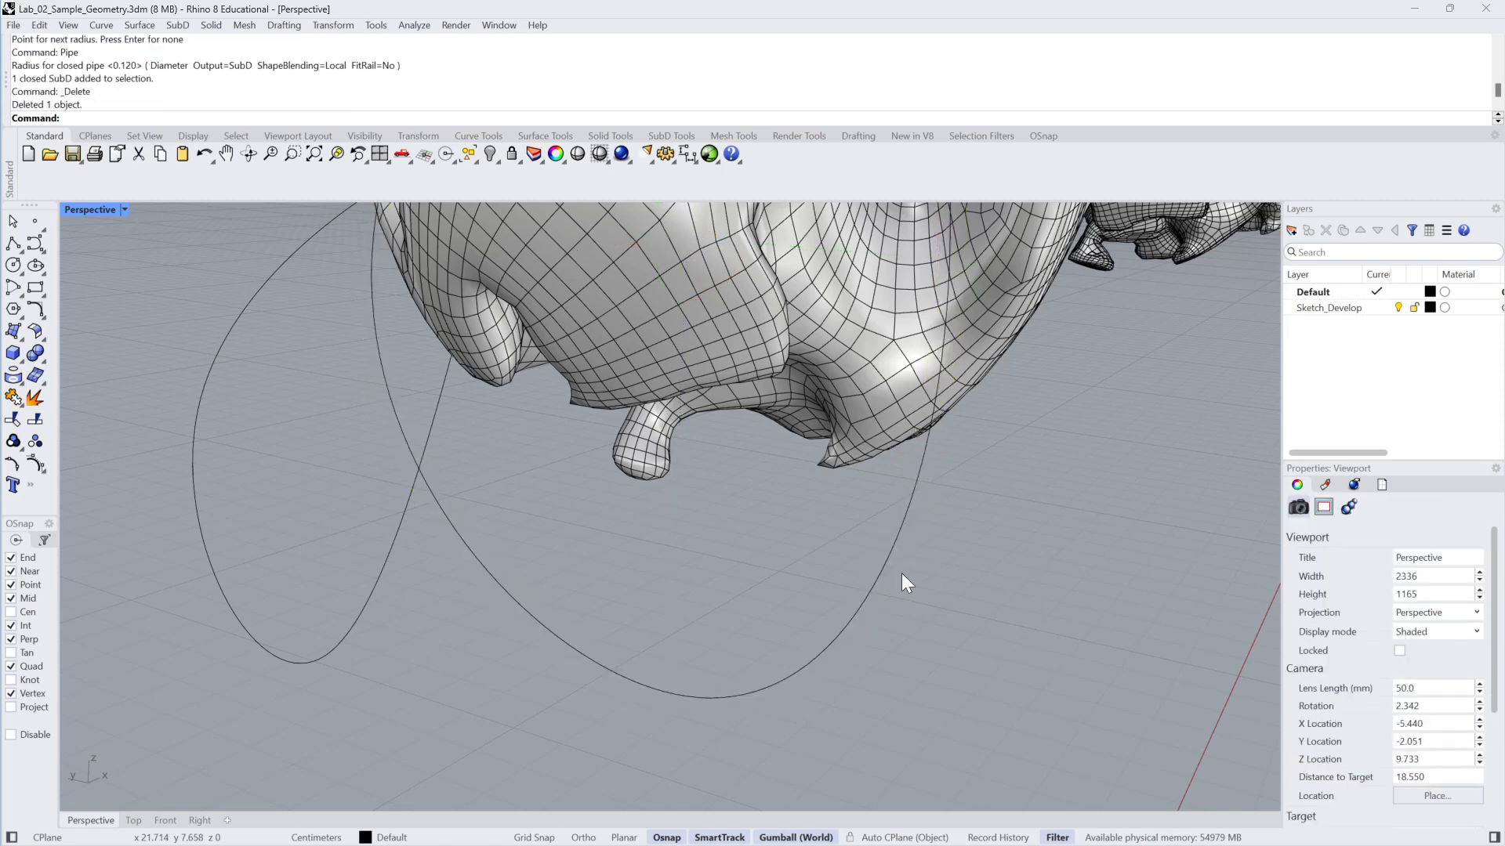
# Pipe the large front guide curve with a 0.120 radius, switching the output to Surface and back to SubD
pyautogui.click(831, 615)
pyautogui.write('Pipe')
pyautogui.press('Return')
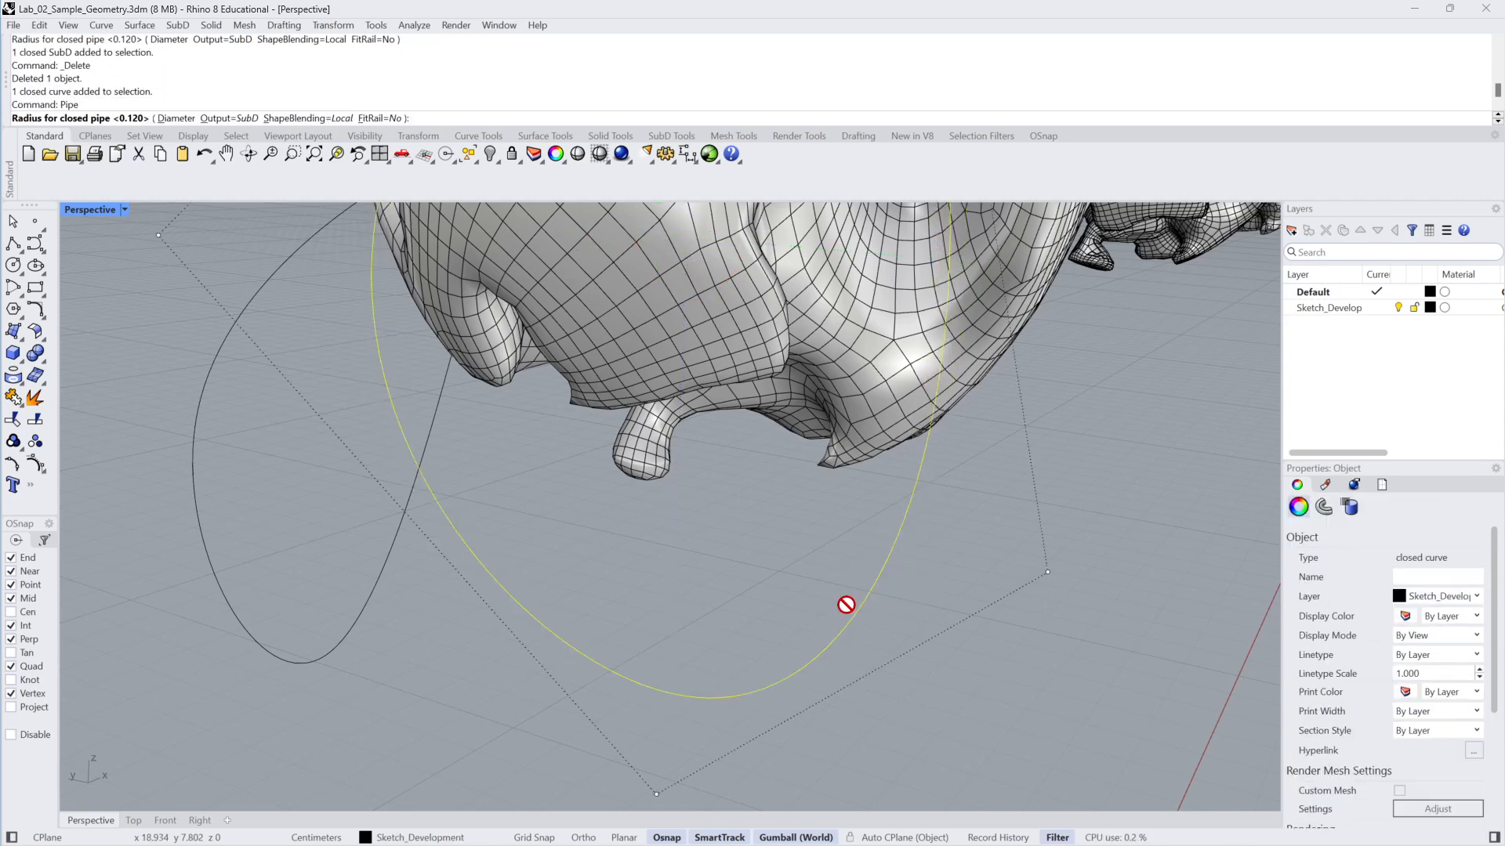
pyautogui.click(223, 118)
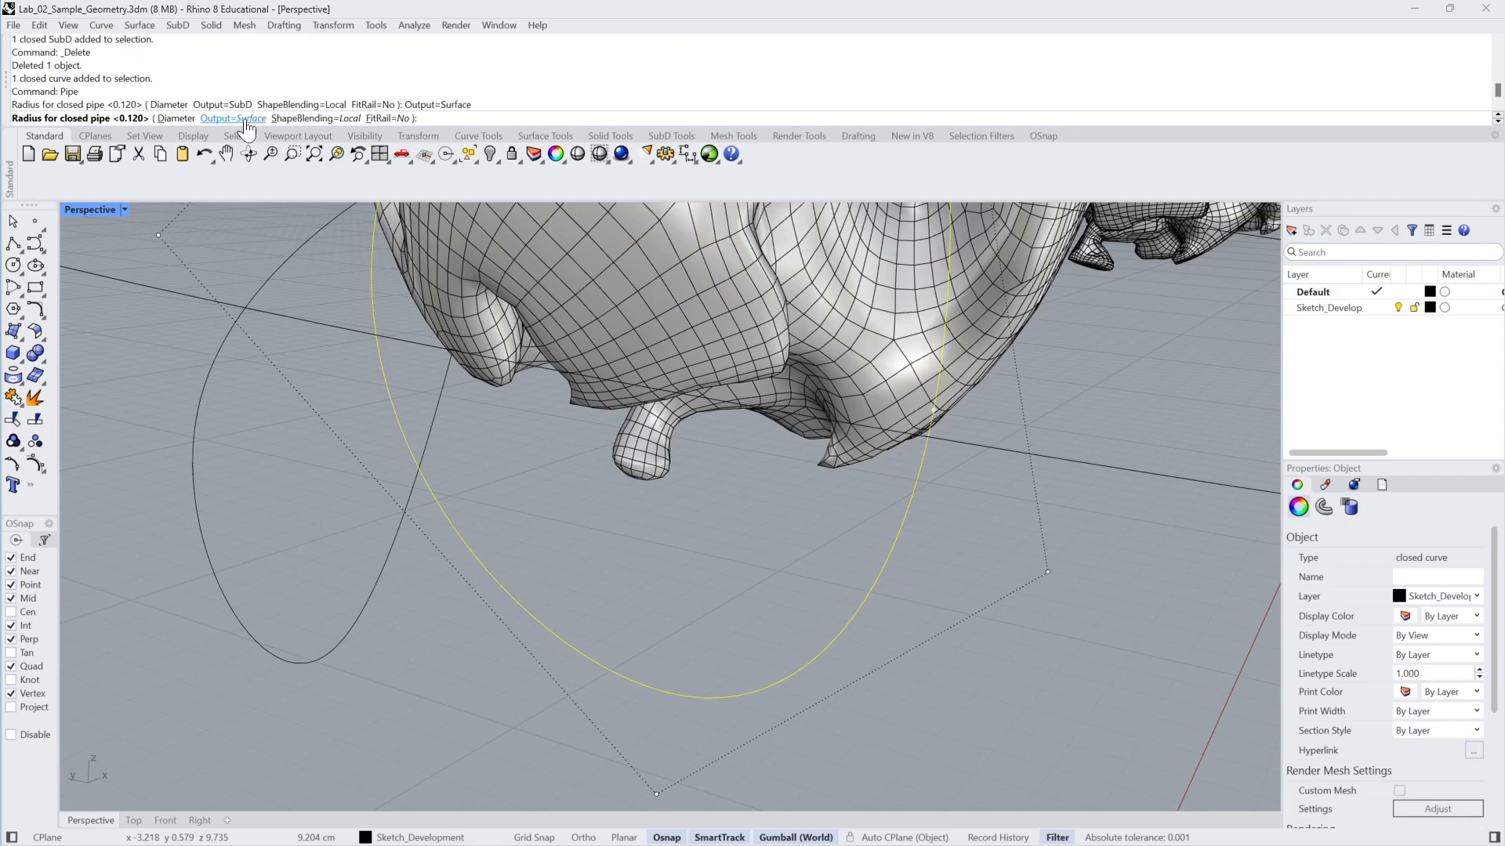
pyautogui.click(239, 118)
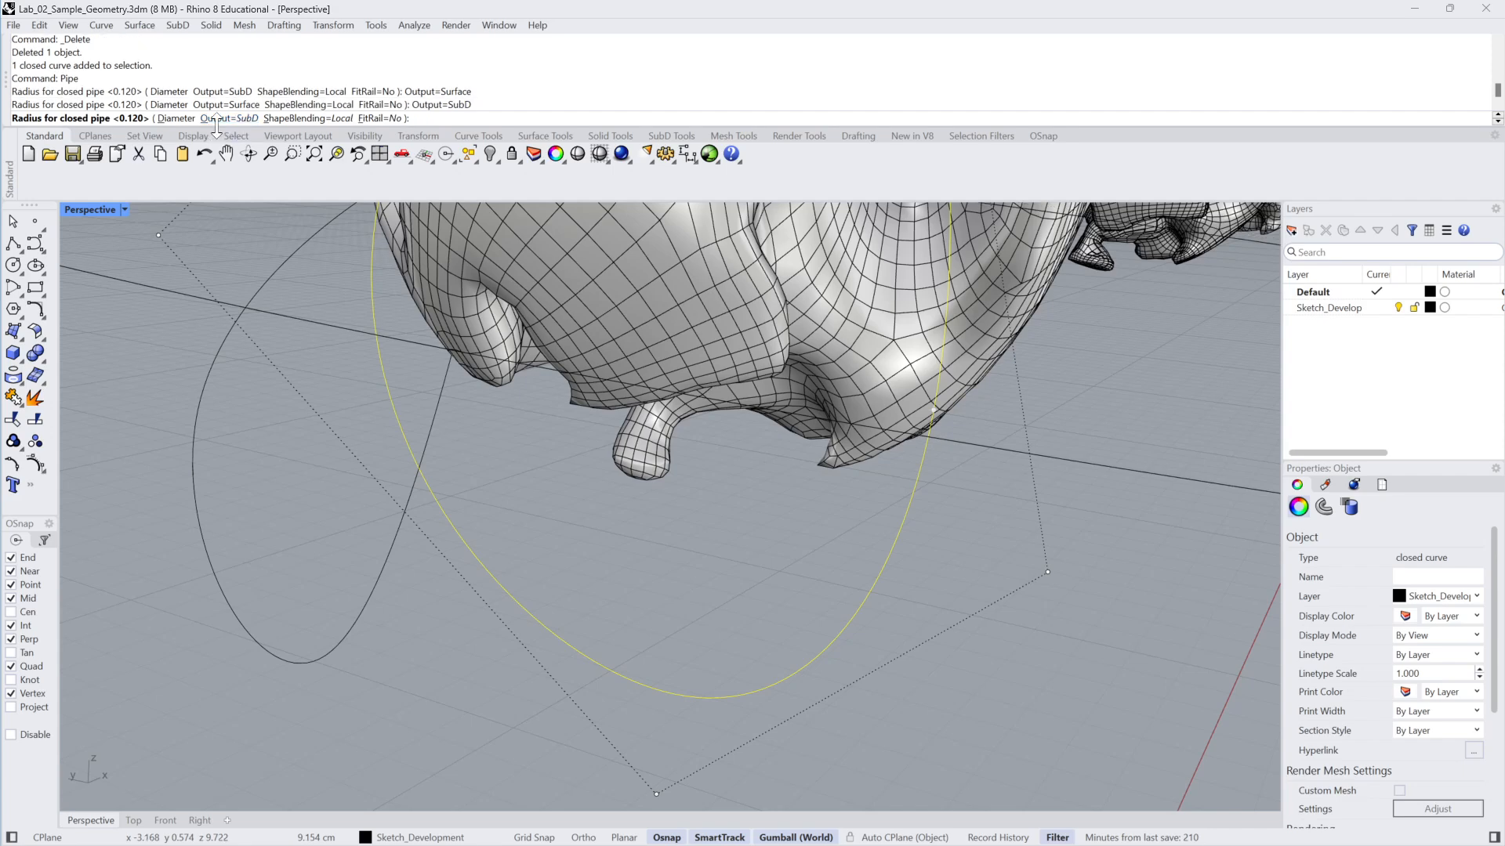
pyautogui.press('Return')
pyautogui.press('Return')
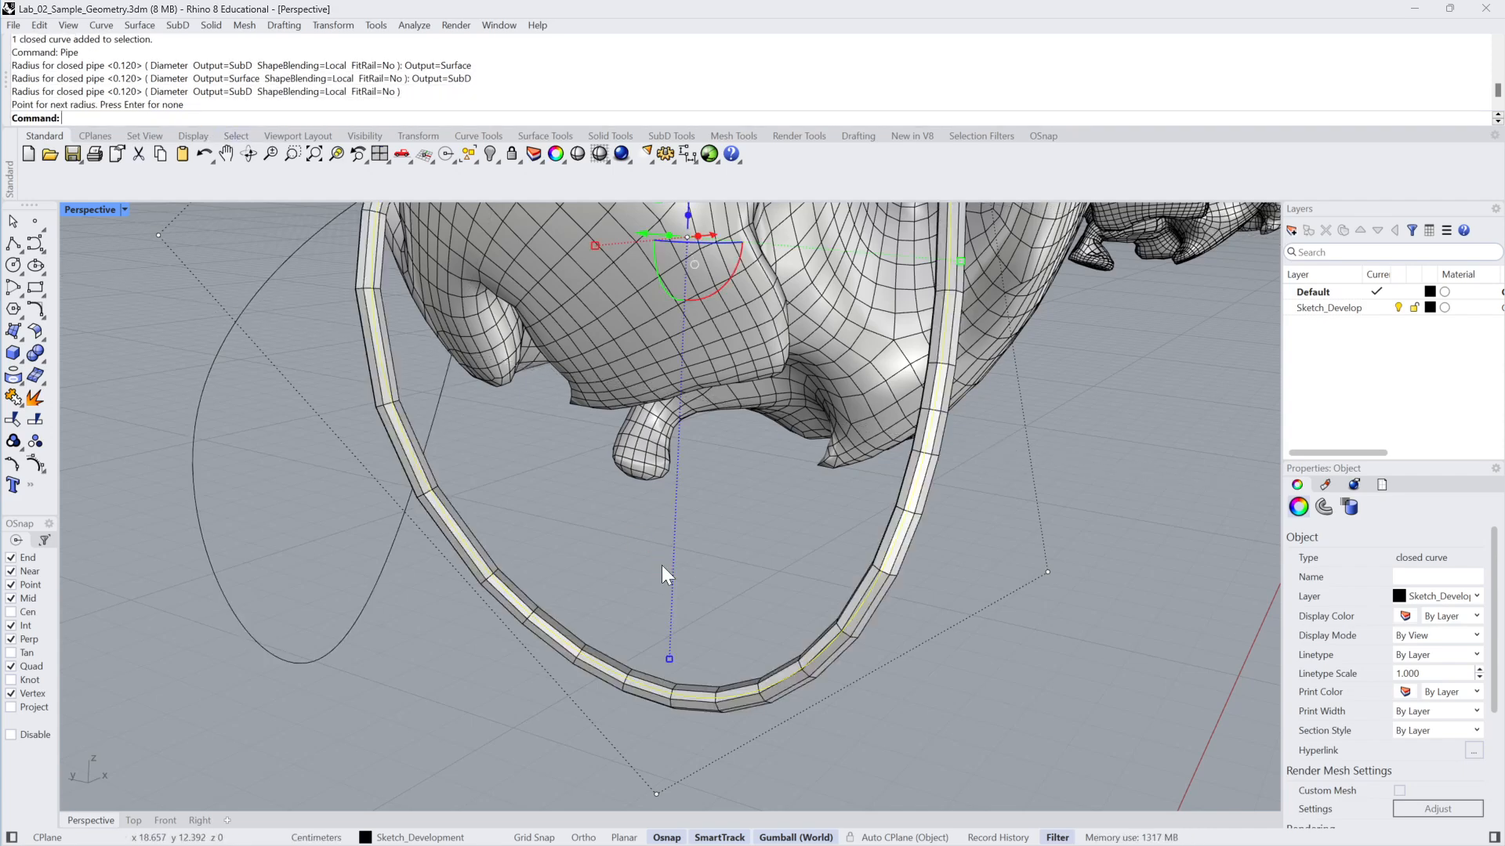
# Compare the pipe in flat and smooth SubD display, ending in smooth display
pyautogui.click(661, 566)
pyautogui.click(891, 575)
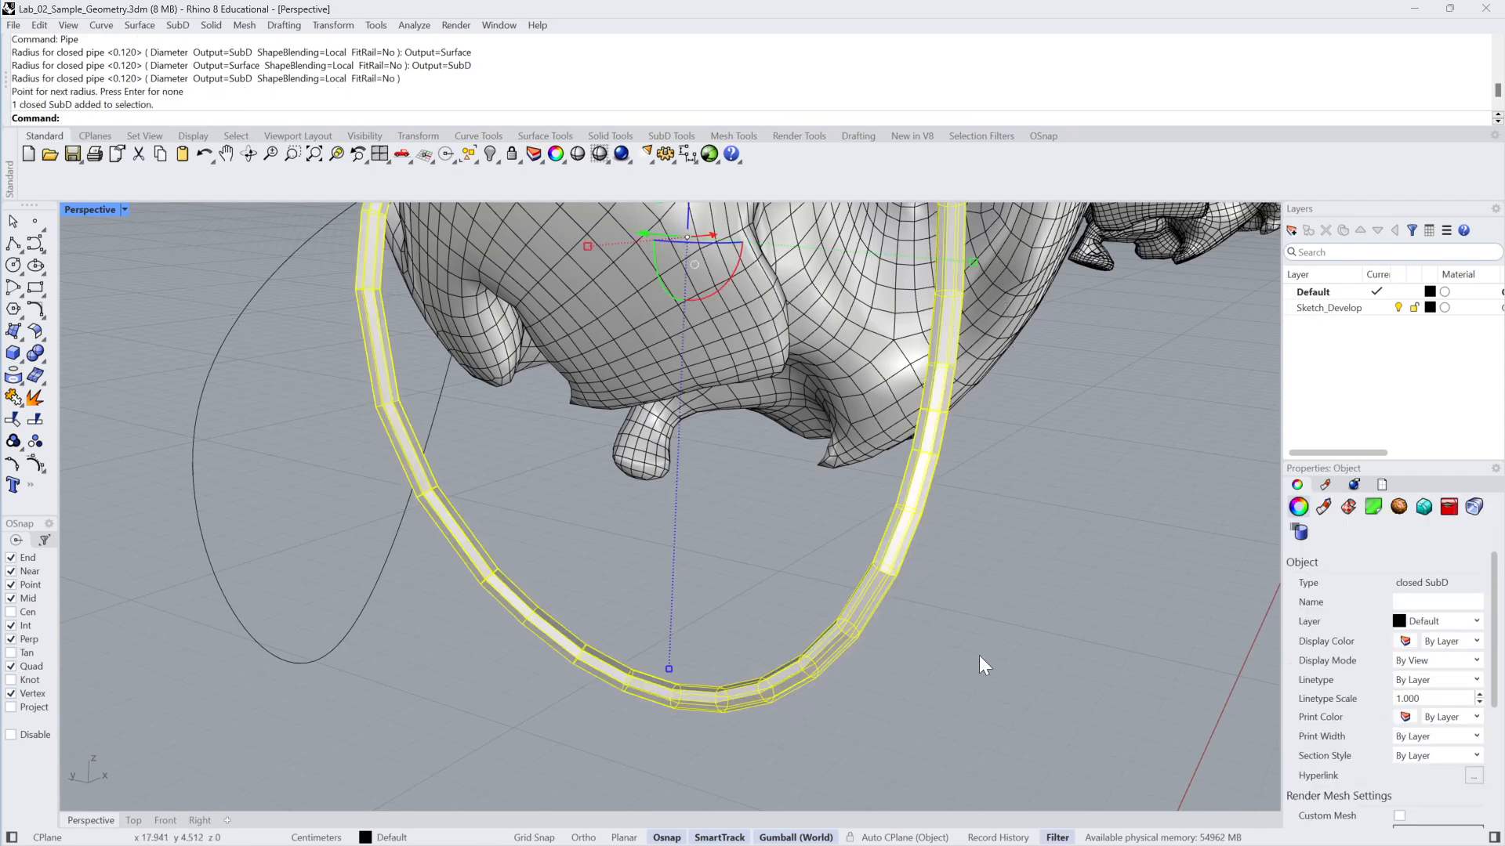
pyautogui.press('Tab')
pyautogui.click(991, 627)
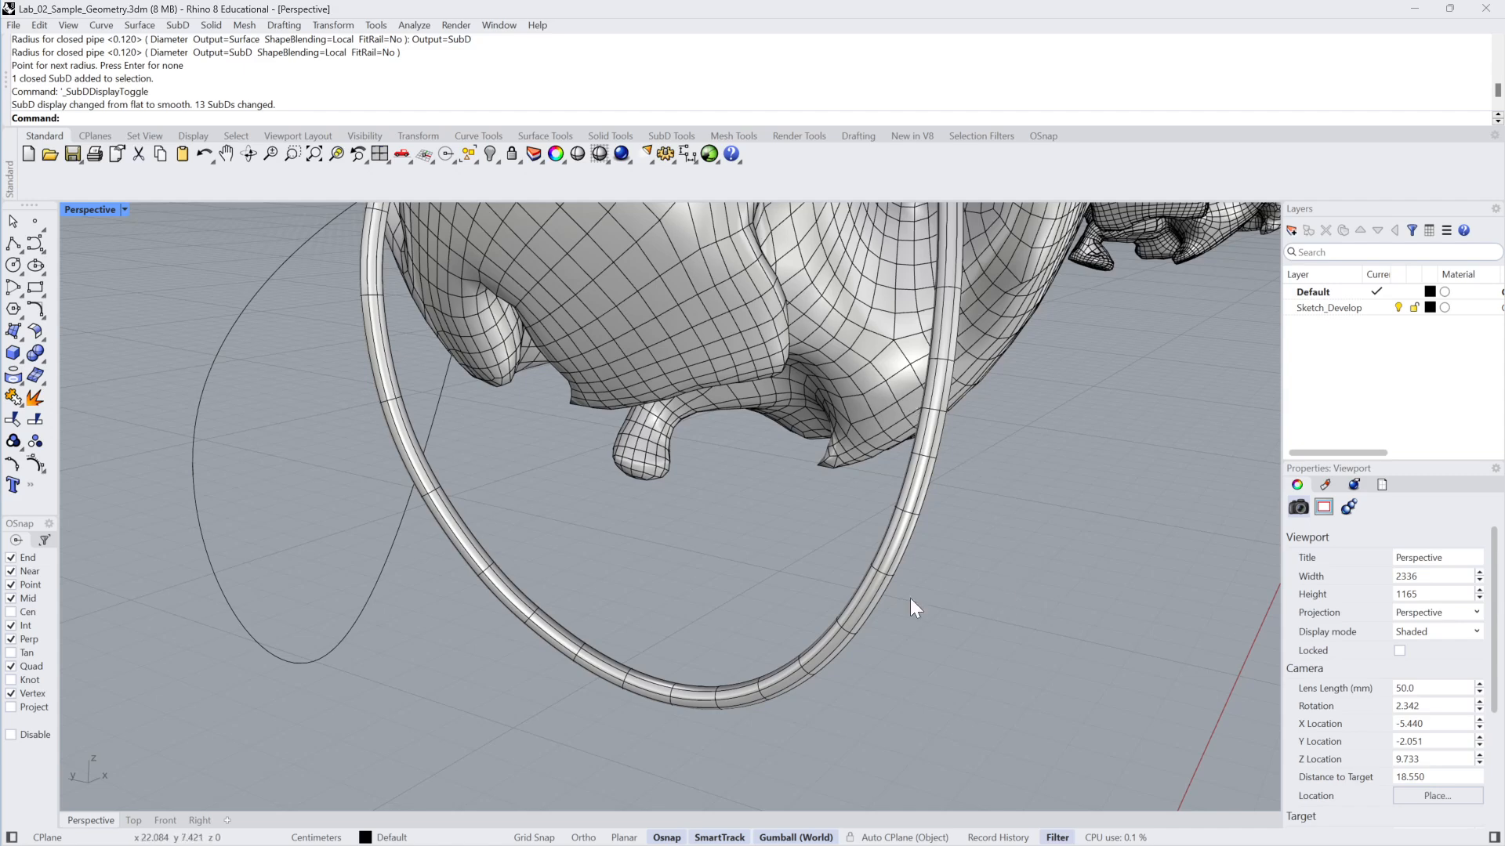
pyautogui.scroll(-5, 666, 502)
pyautogui.keyDown('shift'); pyautogui.moveTo(676, 513); pyautogui.dragTo(657, 611, button='right'); pyautogui.keyUp('shift')
pyautogui.press('Tab')
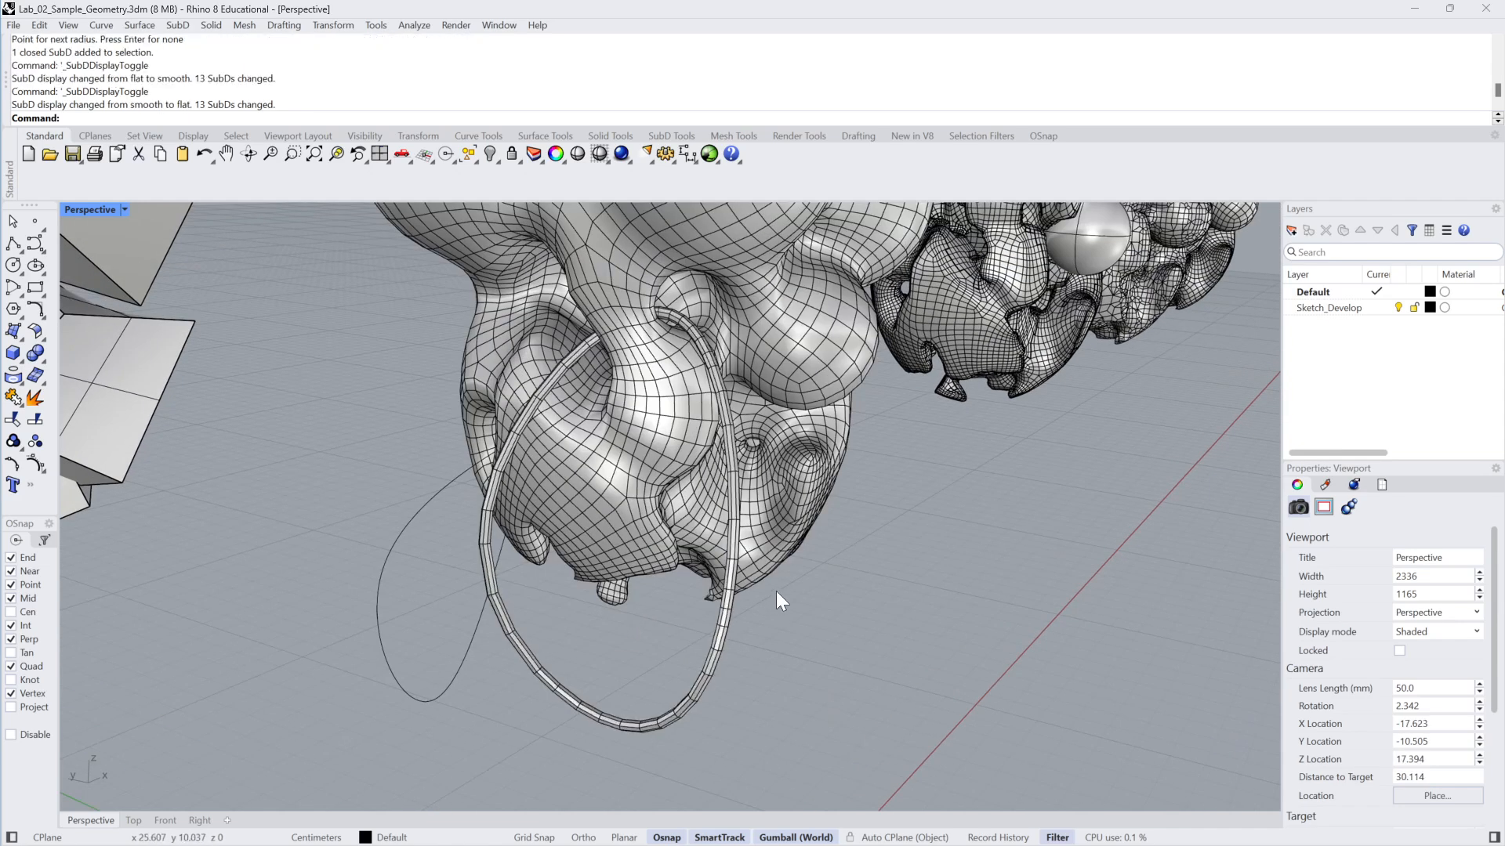
pyautogui.scroll(6, 772, 595)
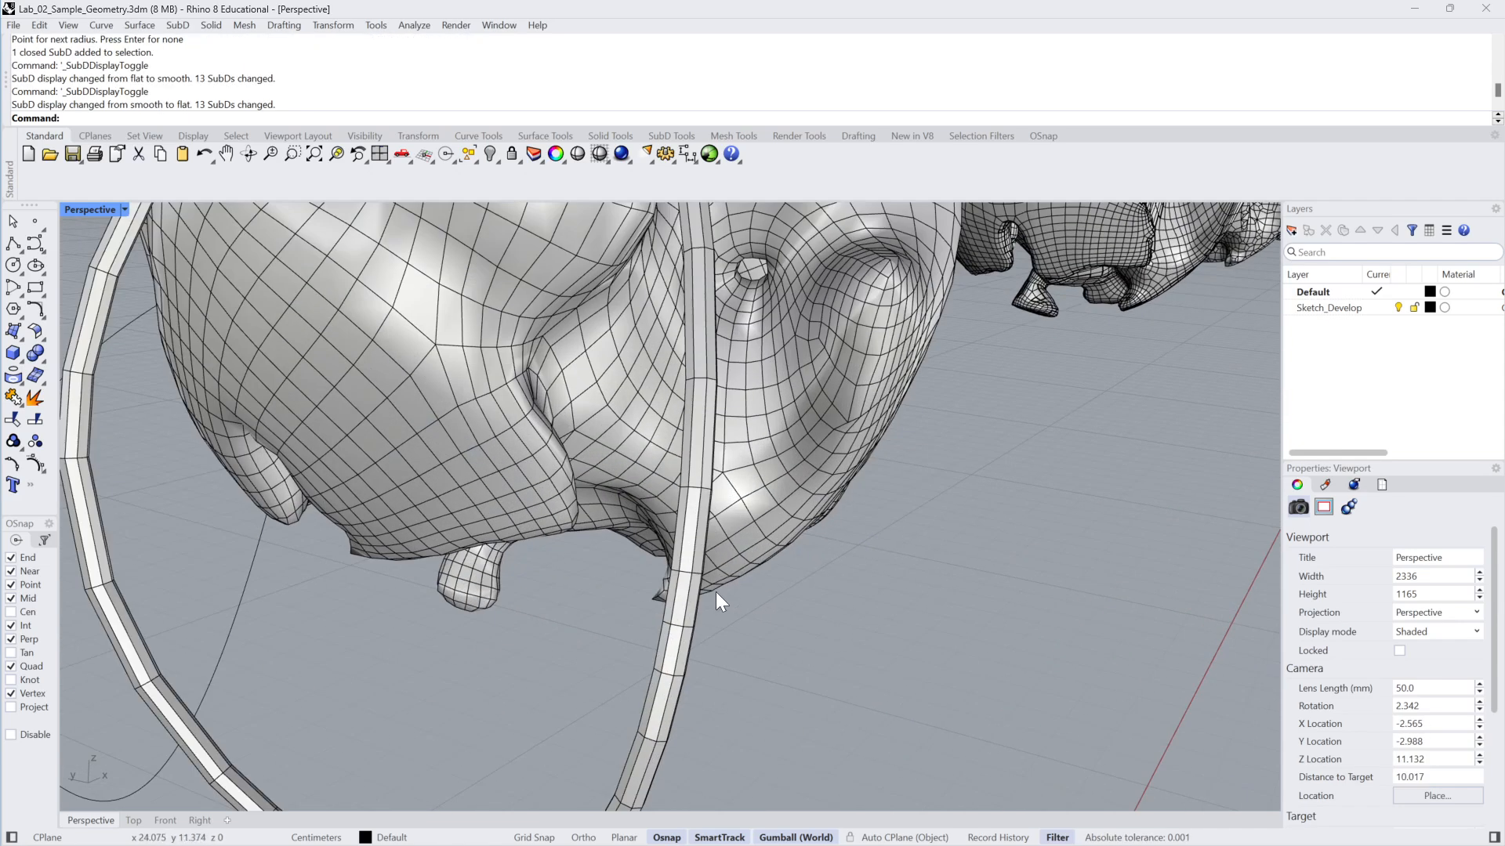
pyautogui.press('Tab')
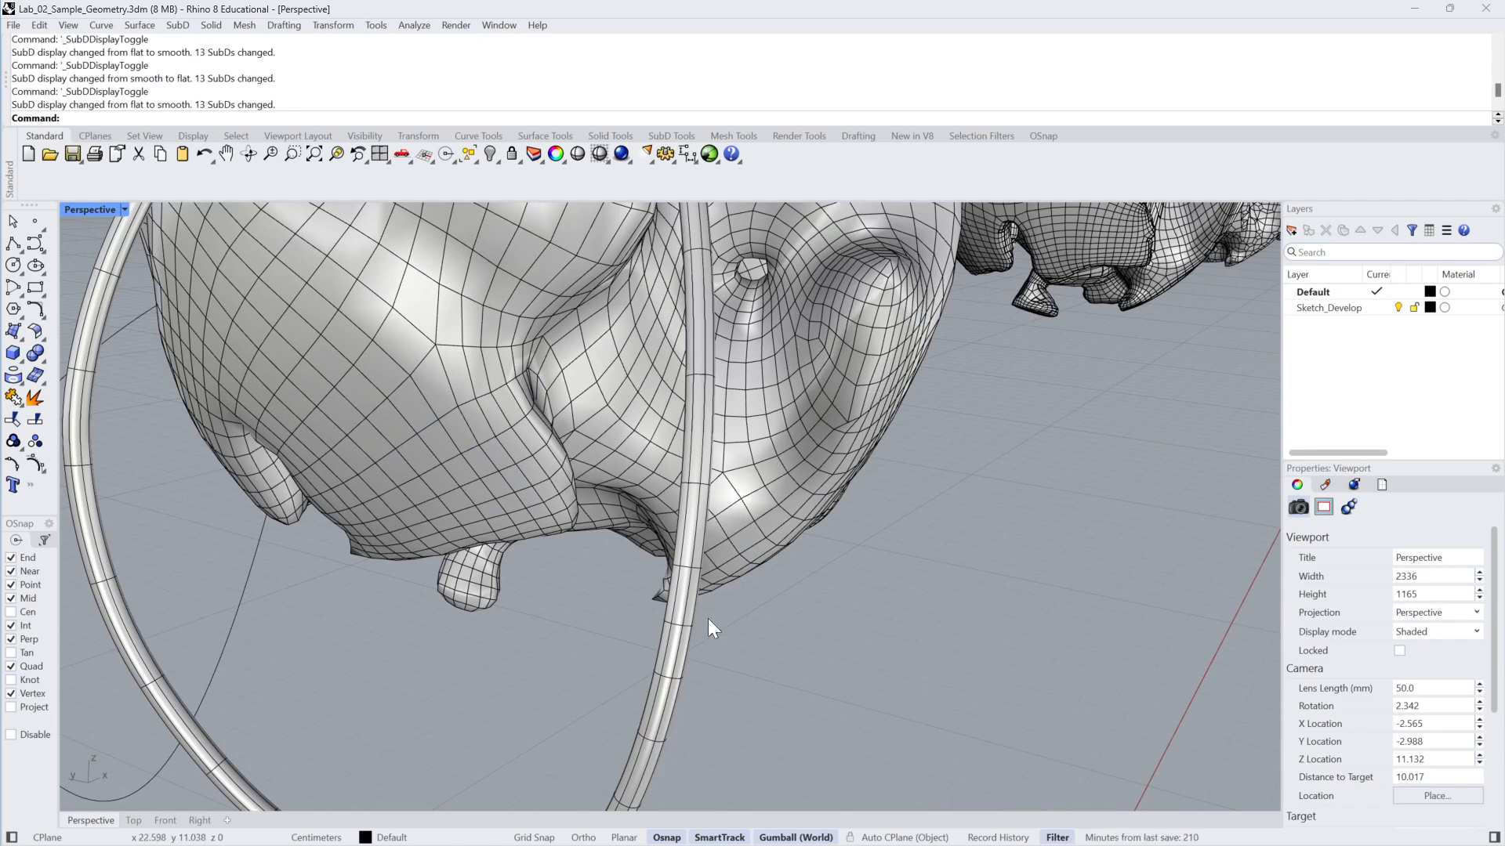
# Subdivide the front SubD pipe once and deselect it
pyautogui.scroll(-2, 708, 618)
pyautogui.keyDown('shift'); pyautogui.moveTo(745, 627); pyautogui.dragTo(807, 534, button='right'); pyautogui.keyUp('shift')
pyautogui.click(764, 533)
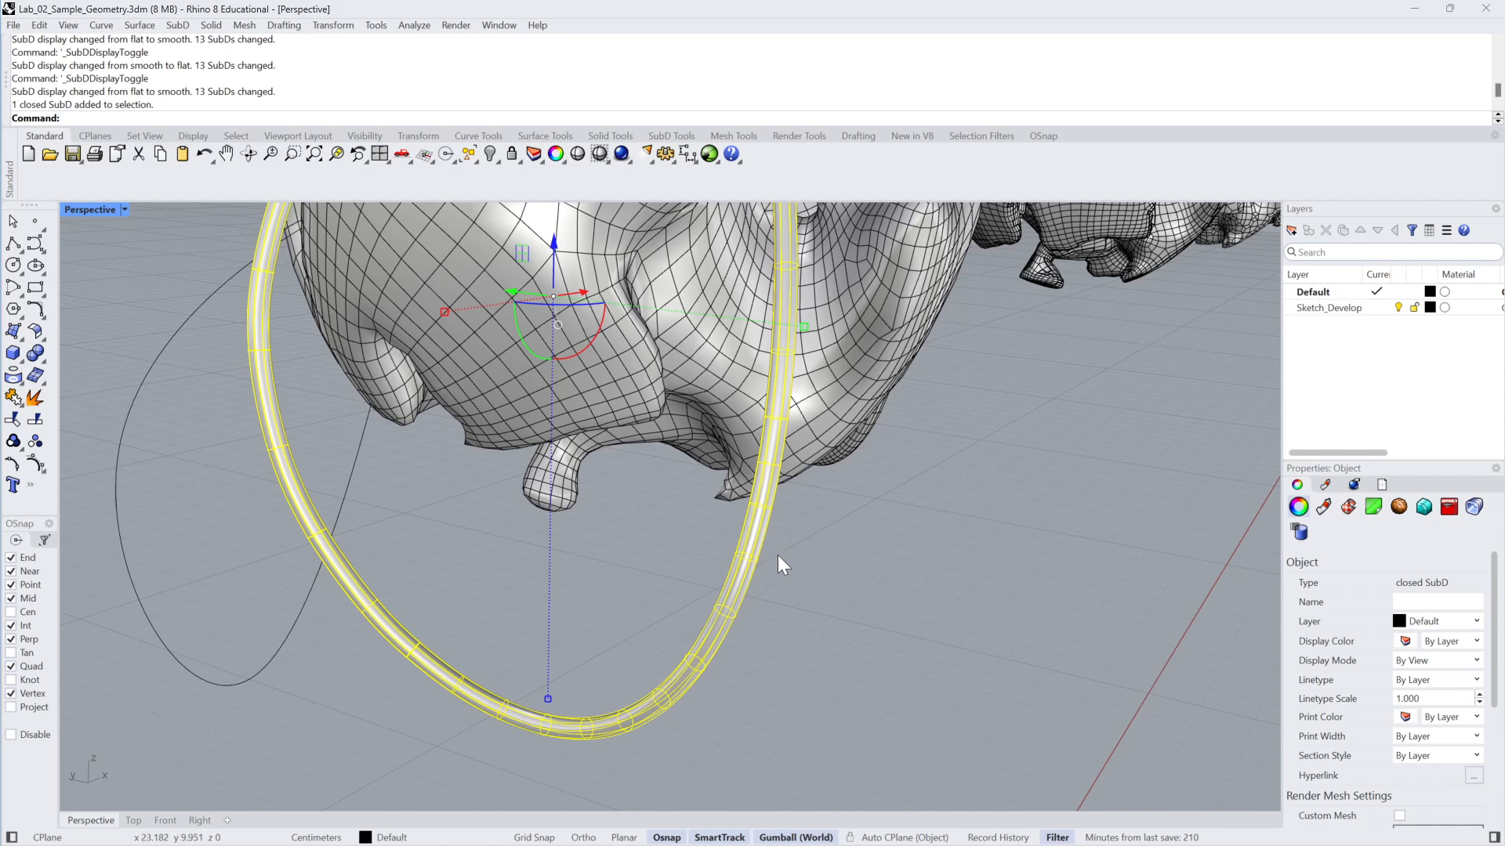
pyautogui.click(683, 137)
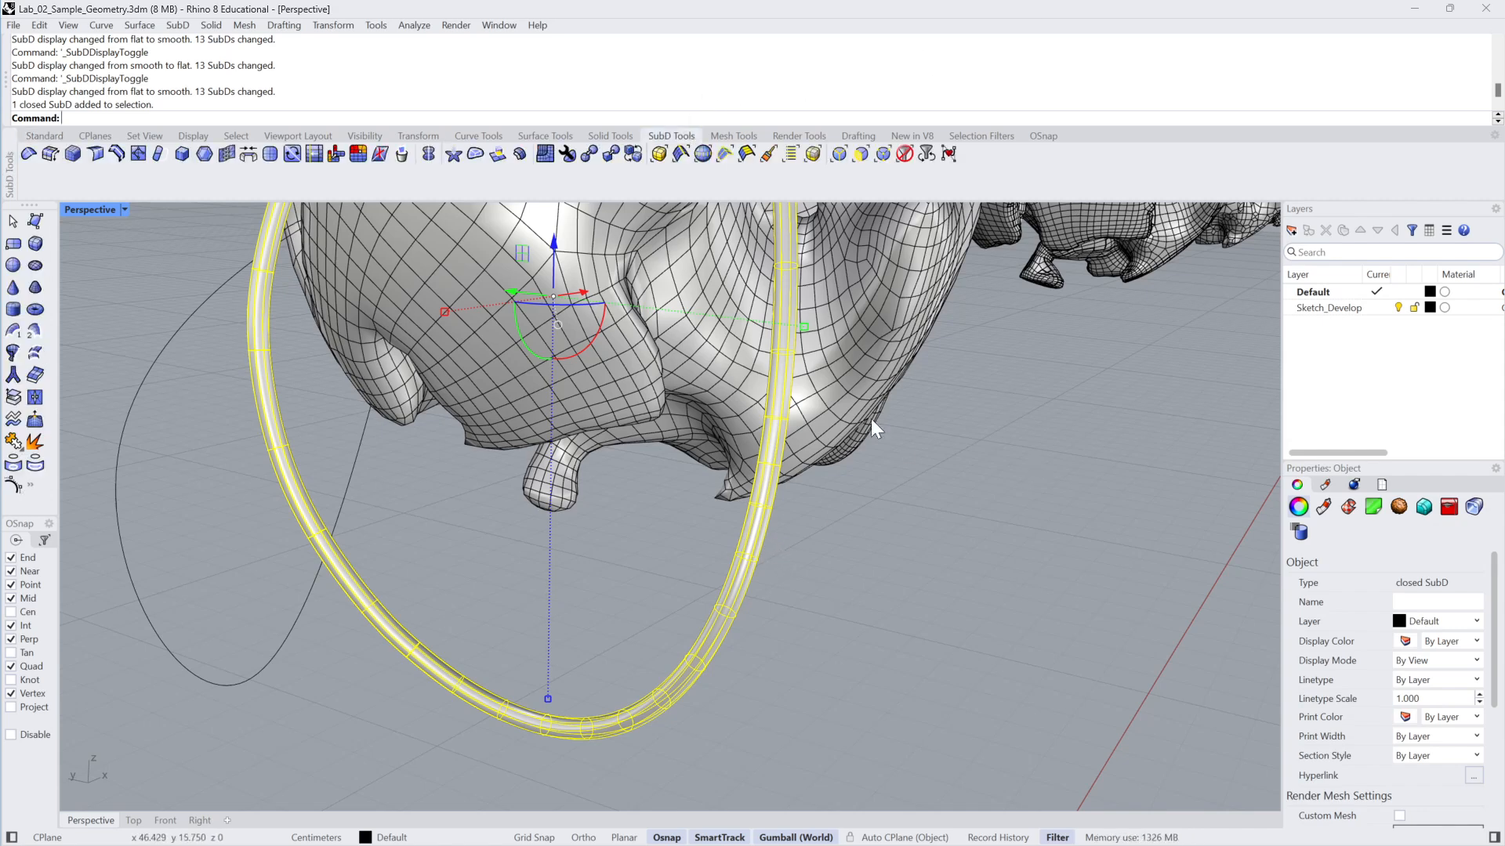
pyautogui.click(269, 153)
pyautogui.click(856, 579)
# Convert the front SubD pipe to a mesh with the Mesh command, accepting the current Simple Mesh Options
pyautogui.keyDown('shift'); pyautogui.moveTo(854, 576); pyautogui.dragTo(860, 527, button='right'); pyautogui.keyUp('shift')
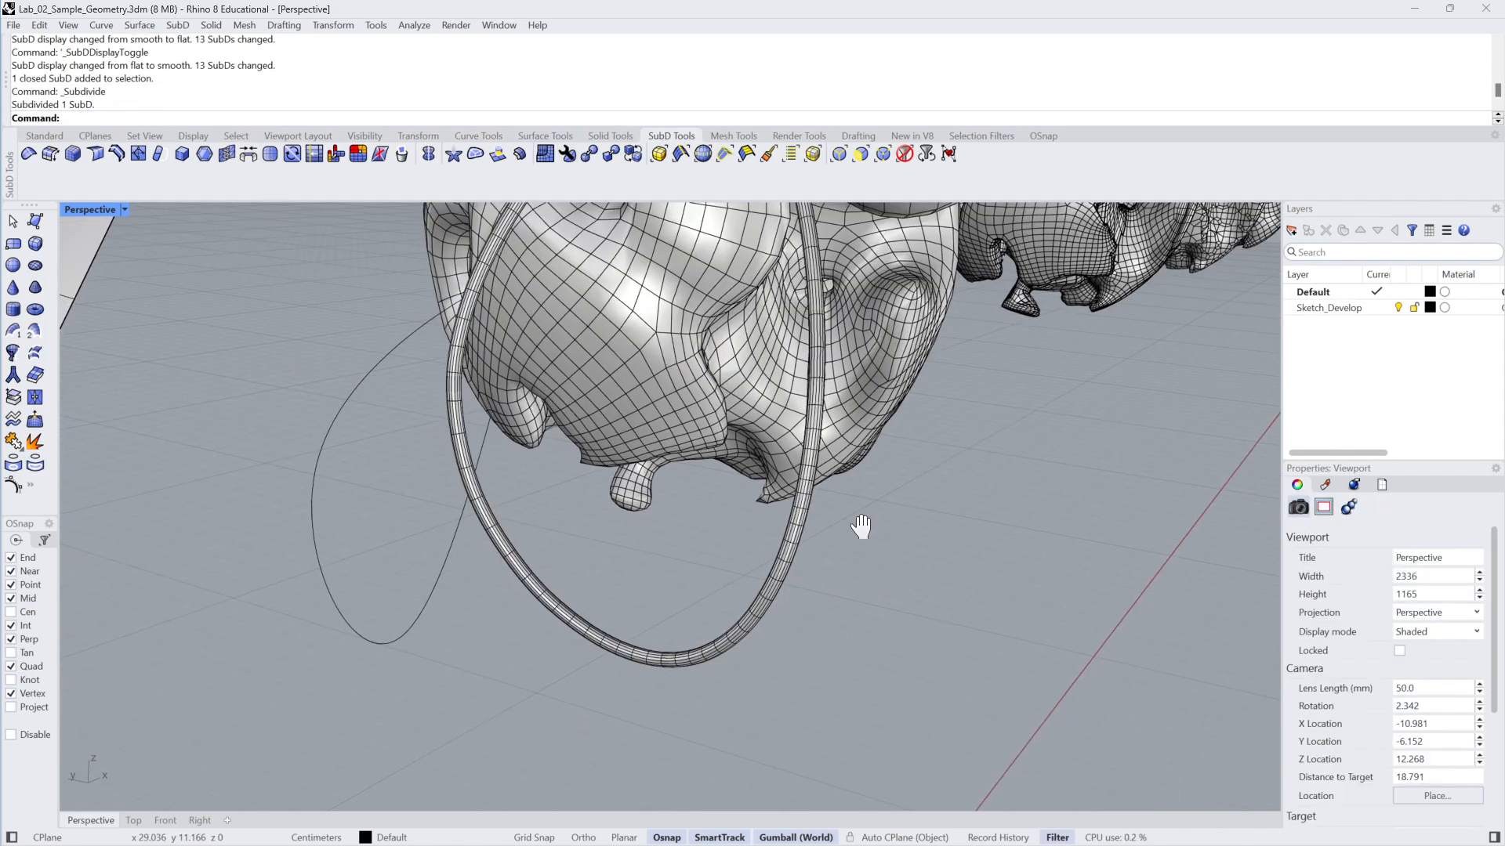
pyautogui.scroll(5, 831, 533)
pyautogui.click(783, 562)
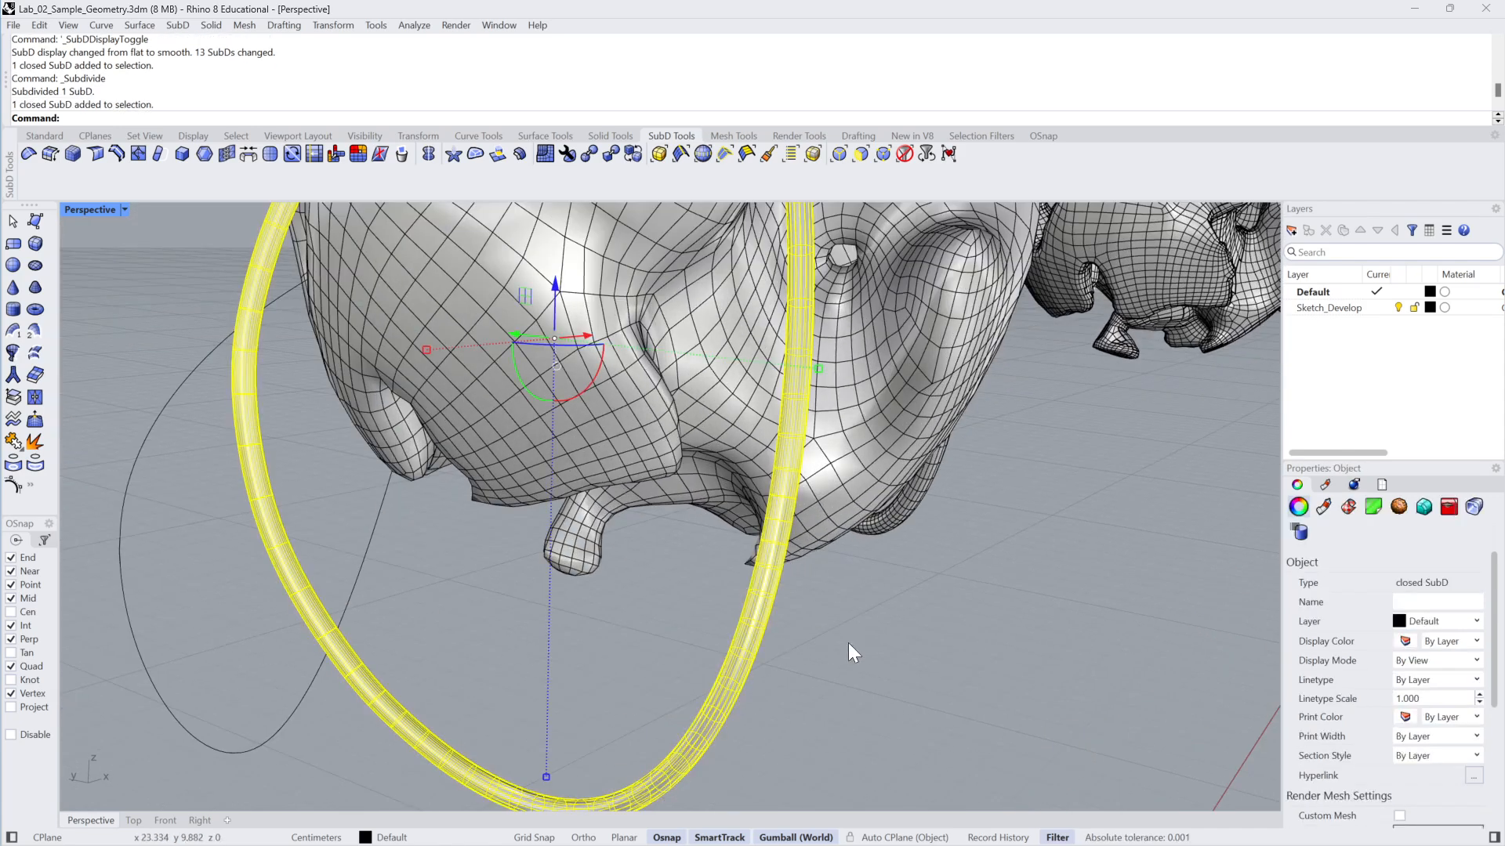
pyautogui.keyDown('shift'); pyautogui.moveTo(849, 644); pyautogui.dragTo(907, 527, button='right'); pyautogui.keyUp('shift')
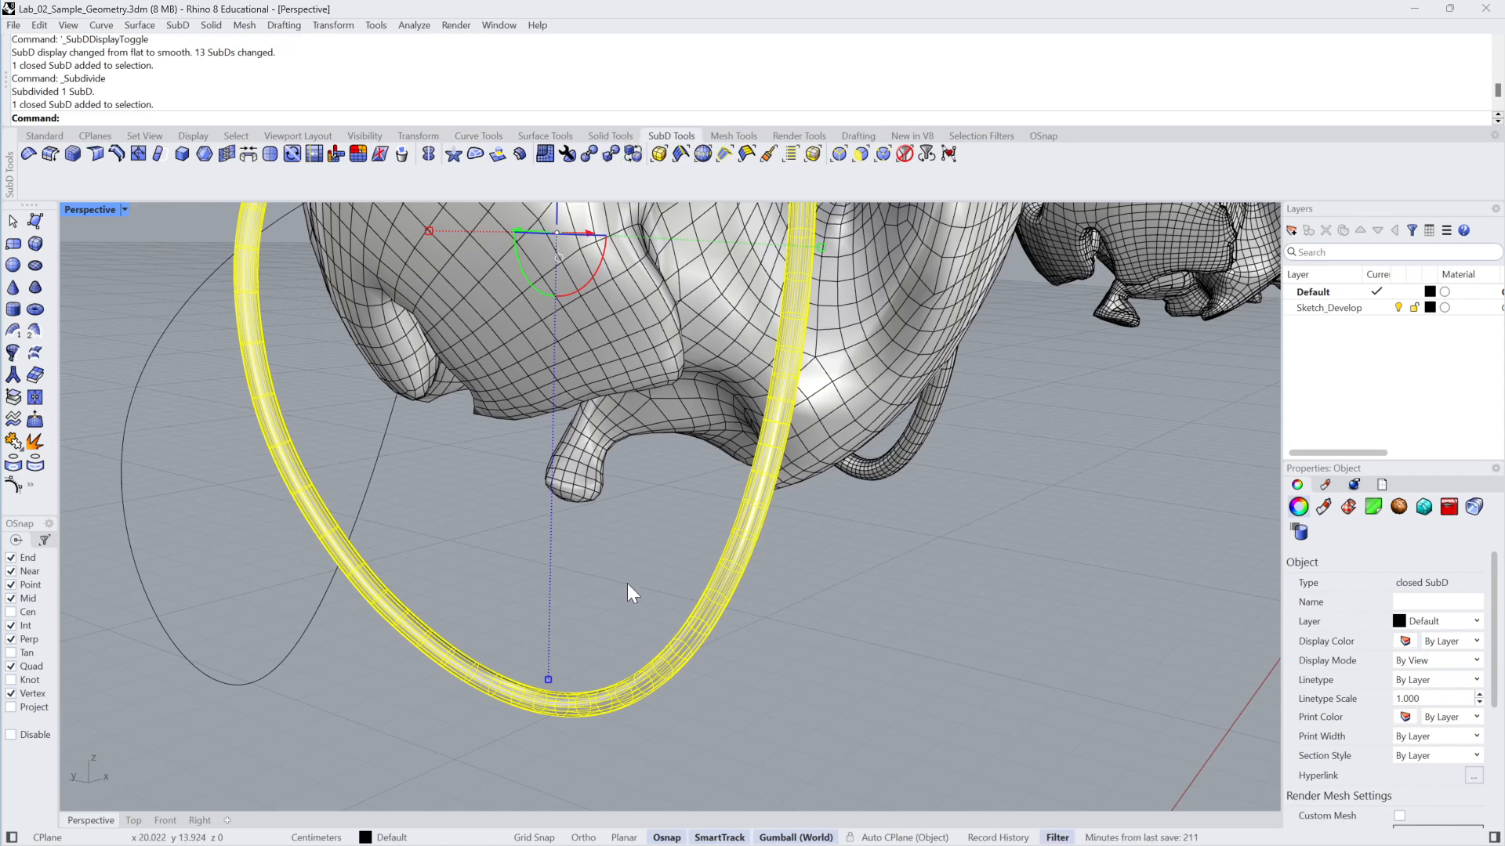
pyautogui.press('Return')
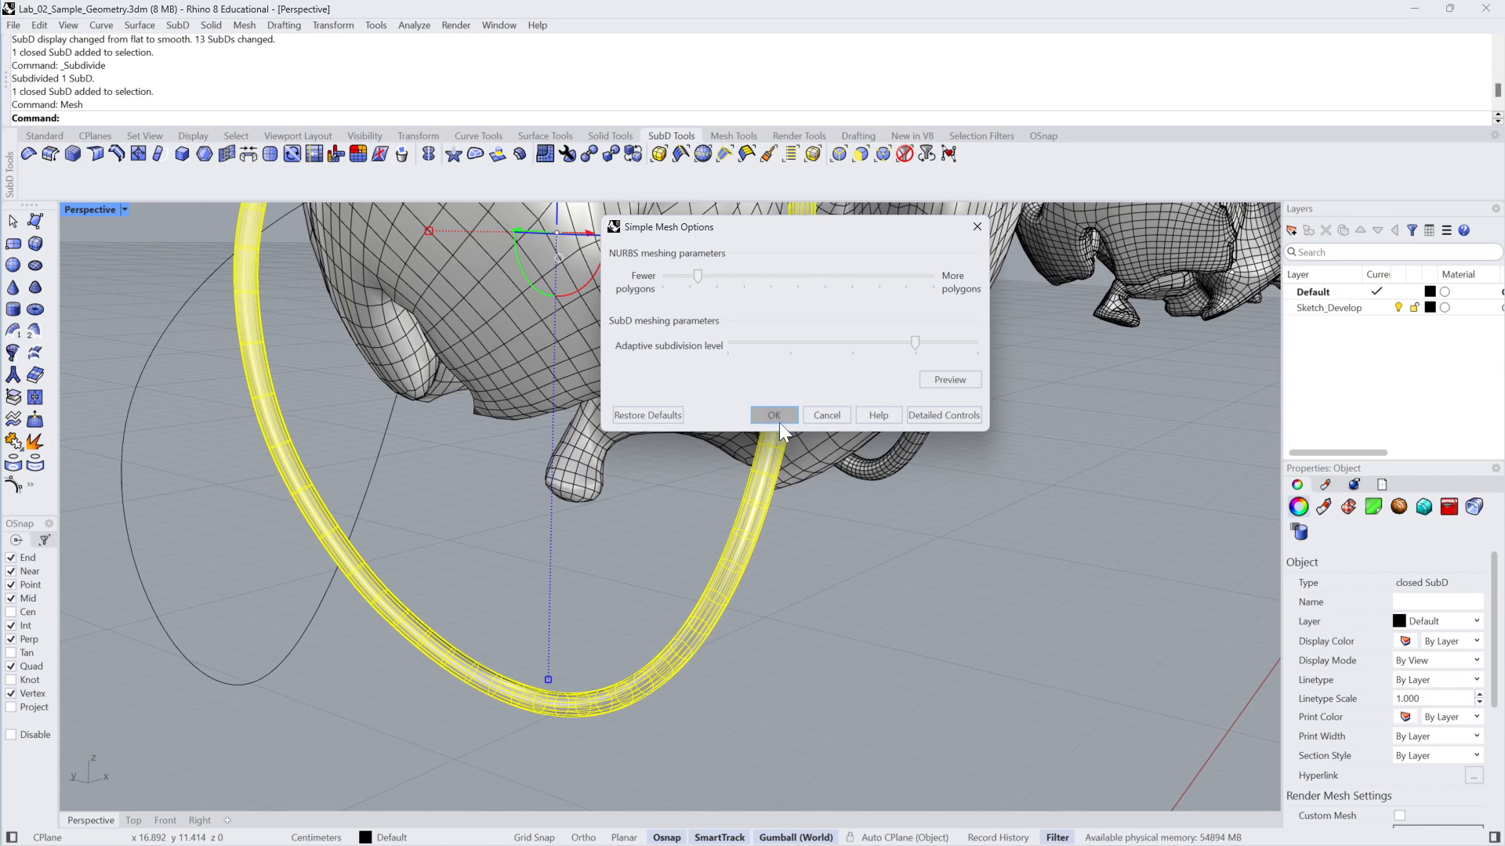
pyautogui.click(775, 415)
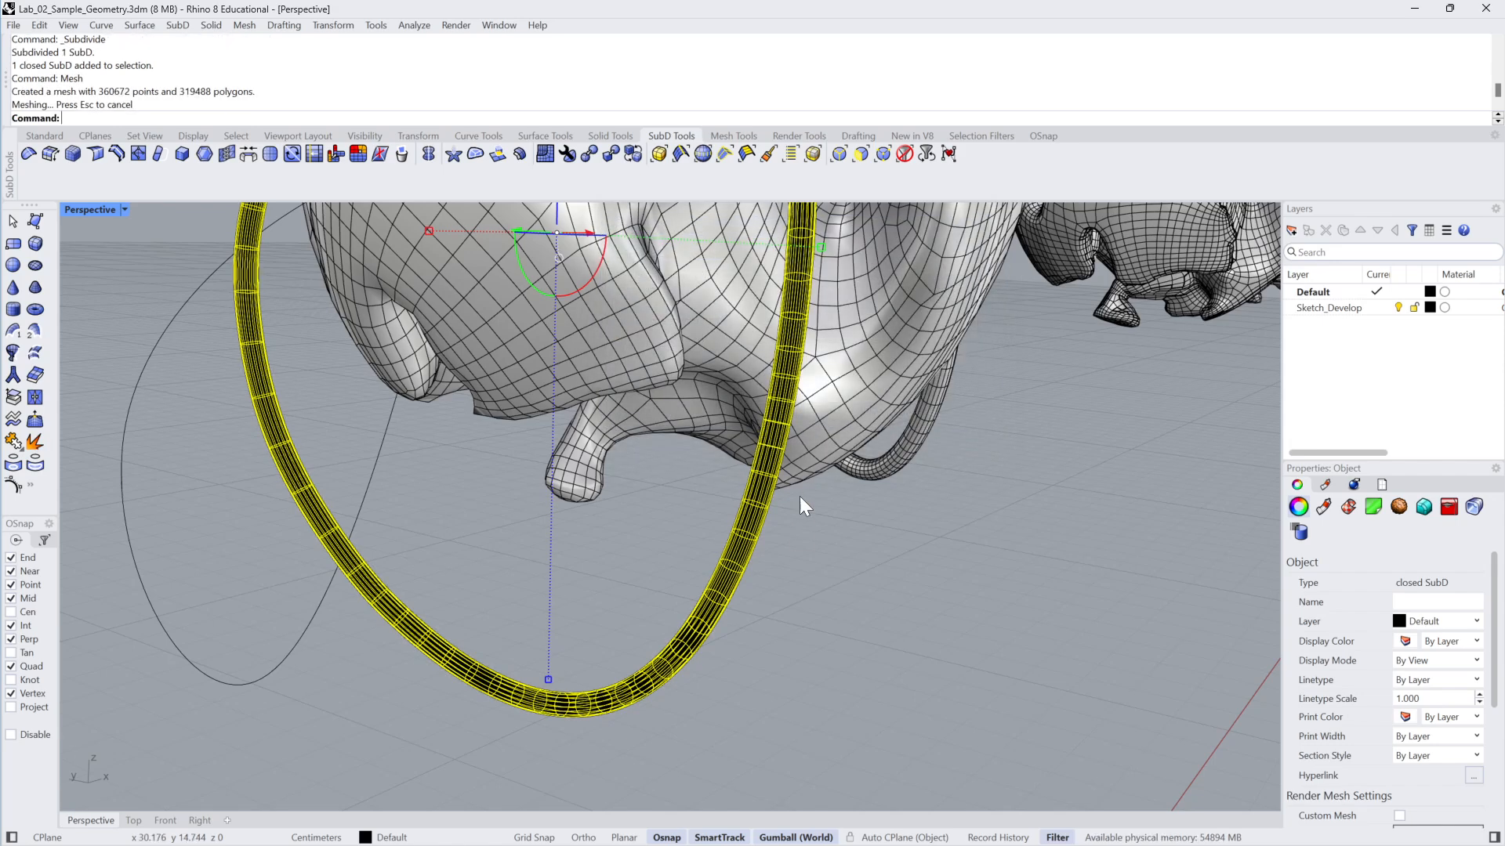
# Delete the dense mesh copy of the front pipe, keeping the SubD
pyautogui.click(763, 501)
pyautogui.click(801, 539)
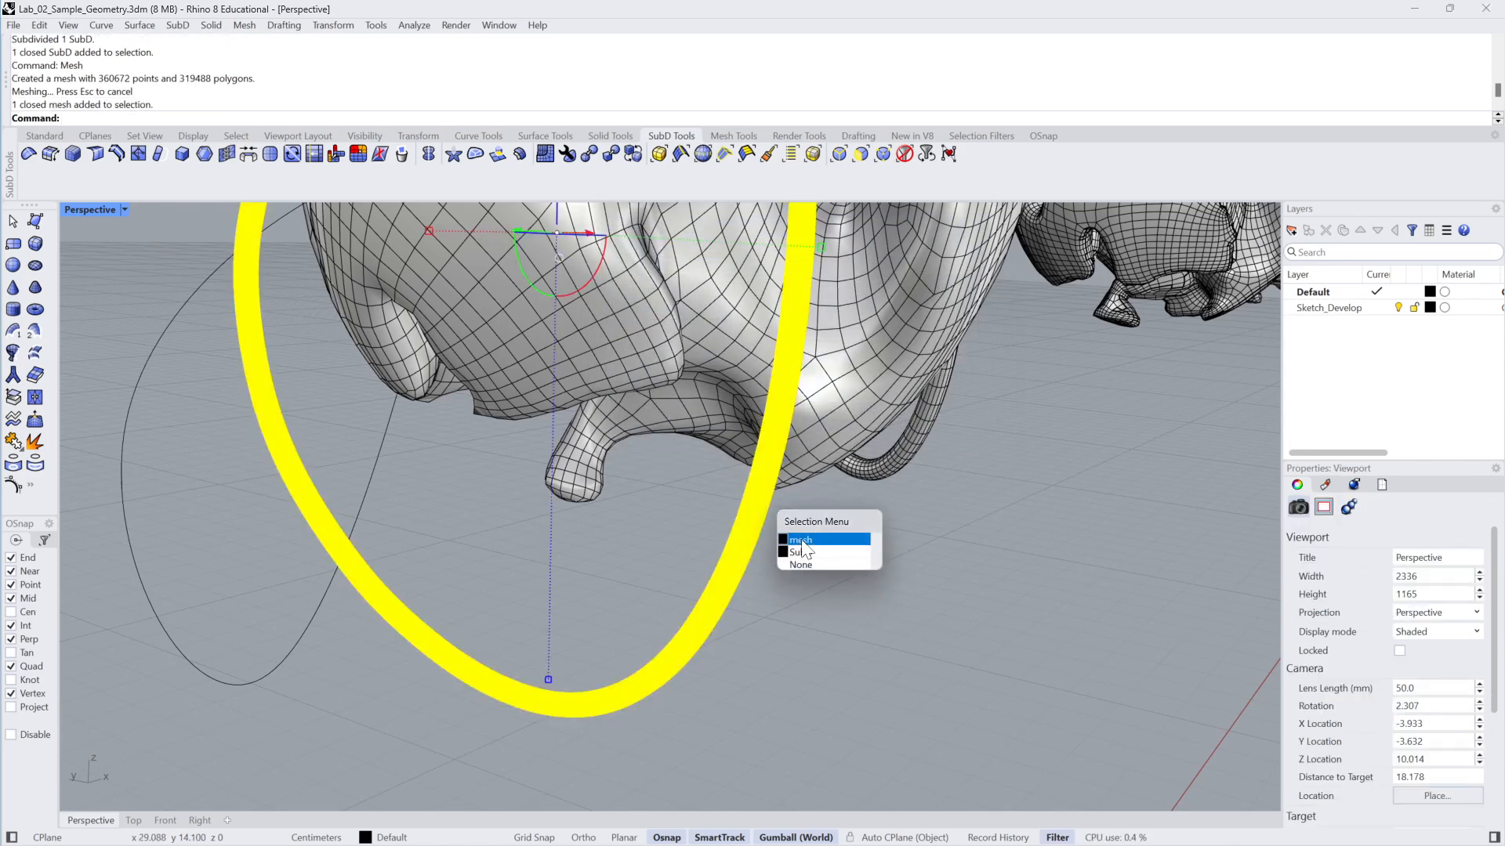
pyautogui.press('Delete')
pyautogui.moveTo(798, 539); pyautogui.dragTo(859, 529, button='right')
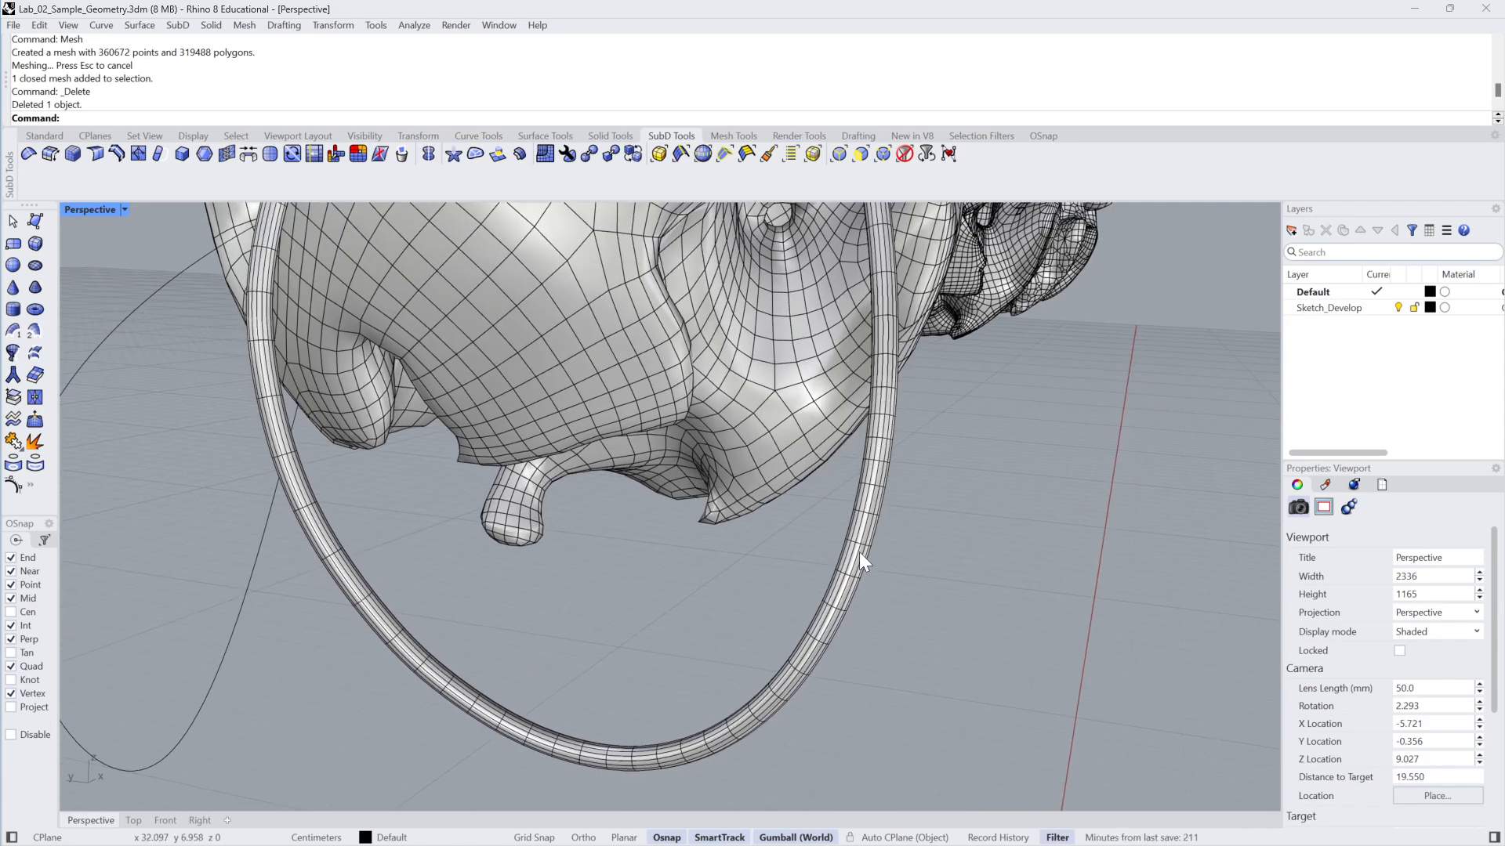
# Compare the front pipe's mesh structure in flat and smooth SubD display, ending in flat display
pyautogui.press('Tab')
pyautogui.scroll(5, 862, 463)
pyautogui.moveTo(847, 460); pyautogui.dragTo(905, 471, button='right')
pyautogui.press('Tab')
pyautogui.press('Tab')
pyautogui.press('Tab')
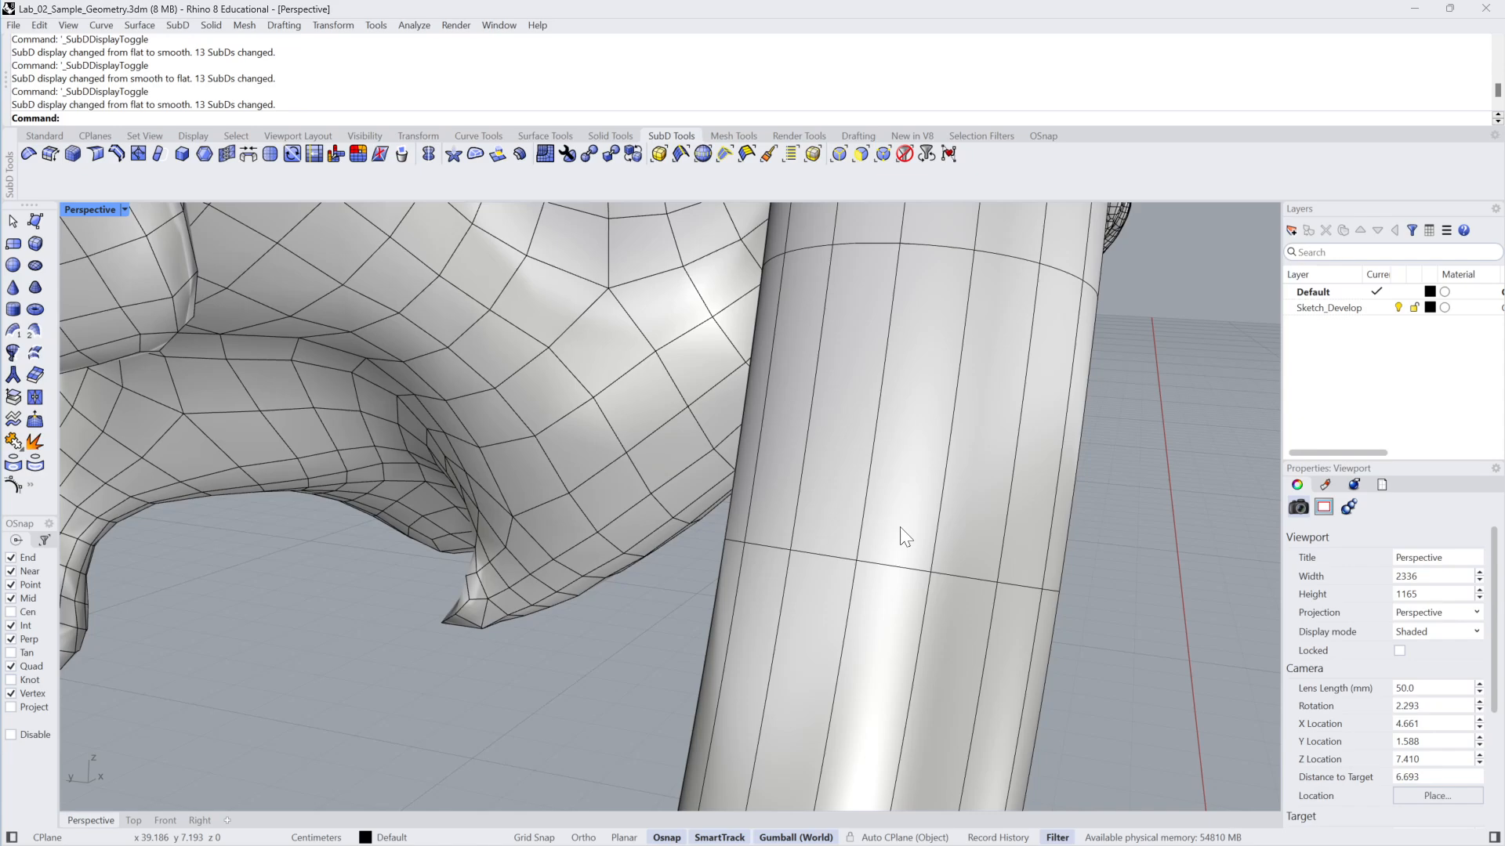
pyautogui.press('Tab')
pyautogui.scroll(-9, 900, 527)
pyautogui.scroll(2, 900, 527)
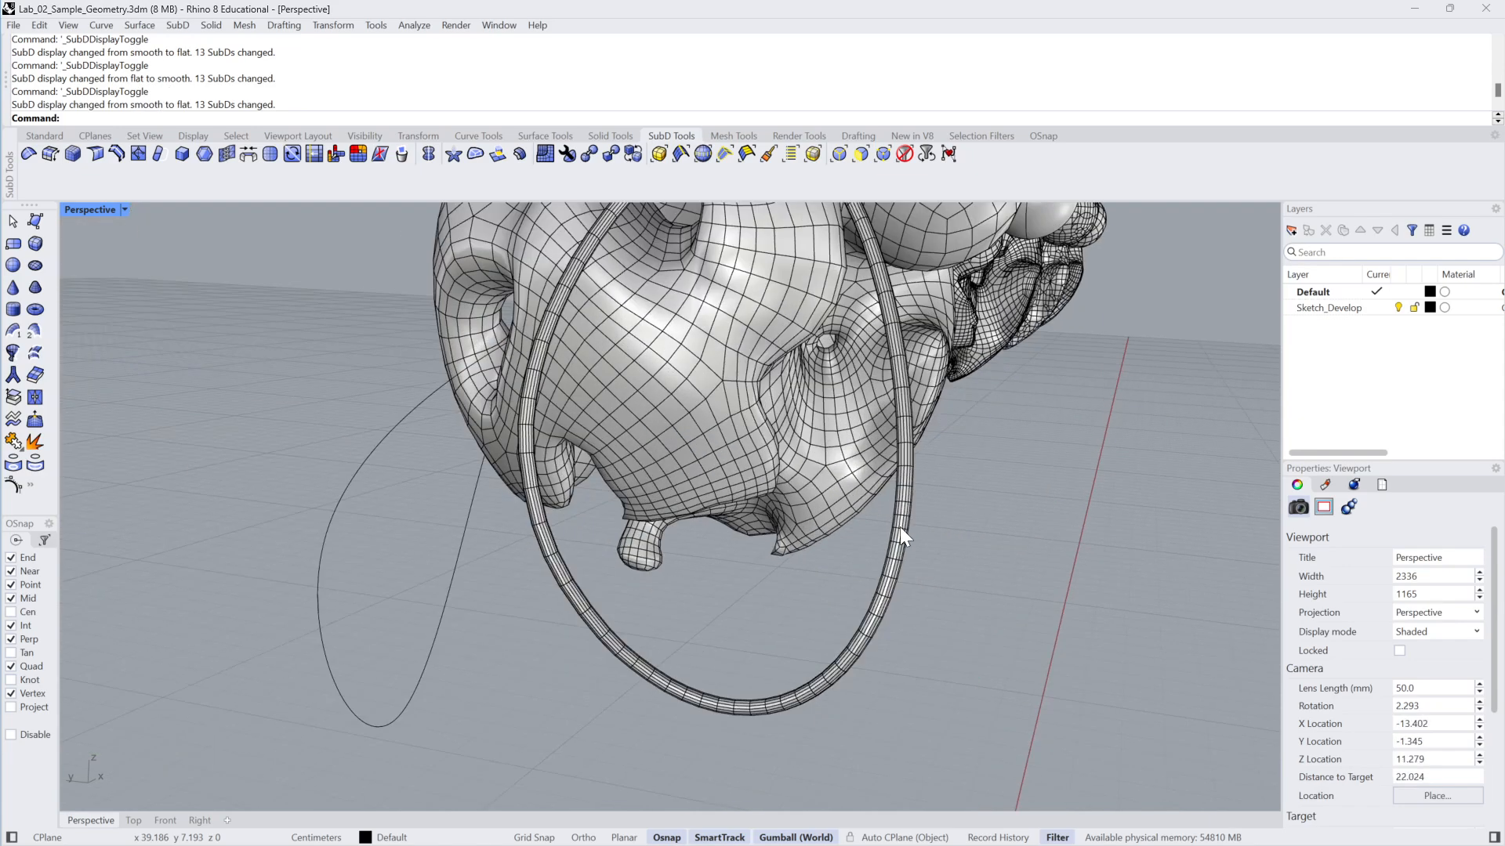
pyautogui.scroll(-1, 899, 526)
pyautogui.moveTo(927, 561); pyautogui.dragTo(904, 556, button='right')
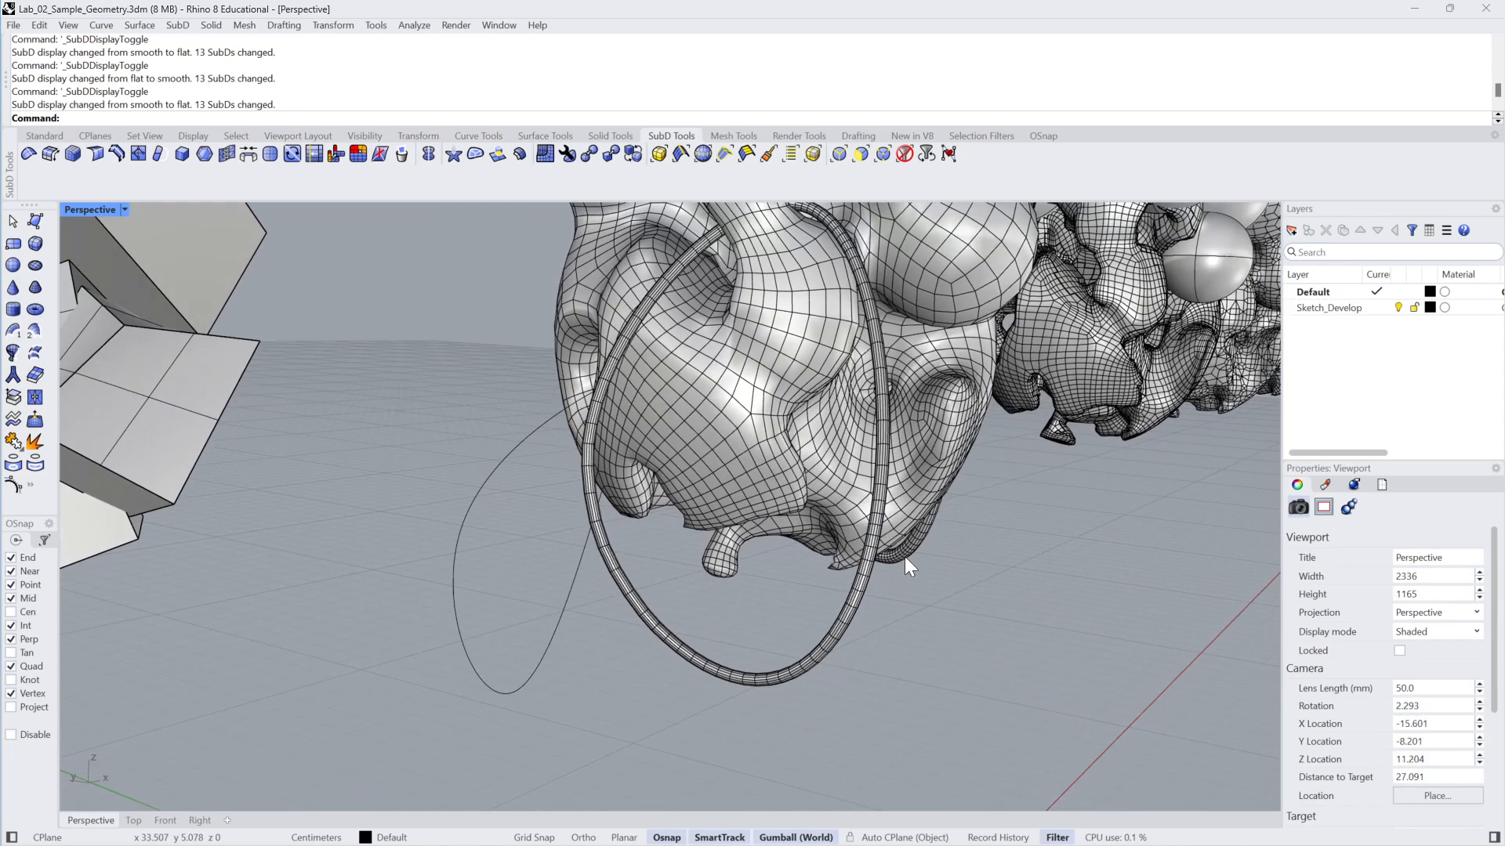
# Subdivide the front SubD pipe once more and inspect its denser faces up close
pyautogui.click(640, 605)
pyautogui.click(685, 662)
pyautogui.click(688, 647)
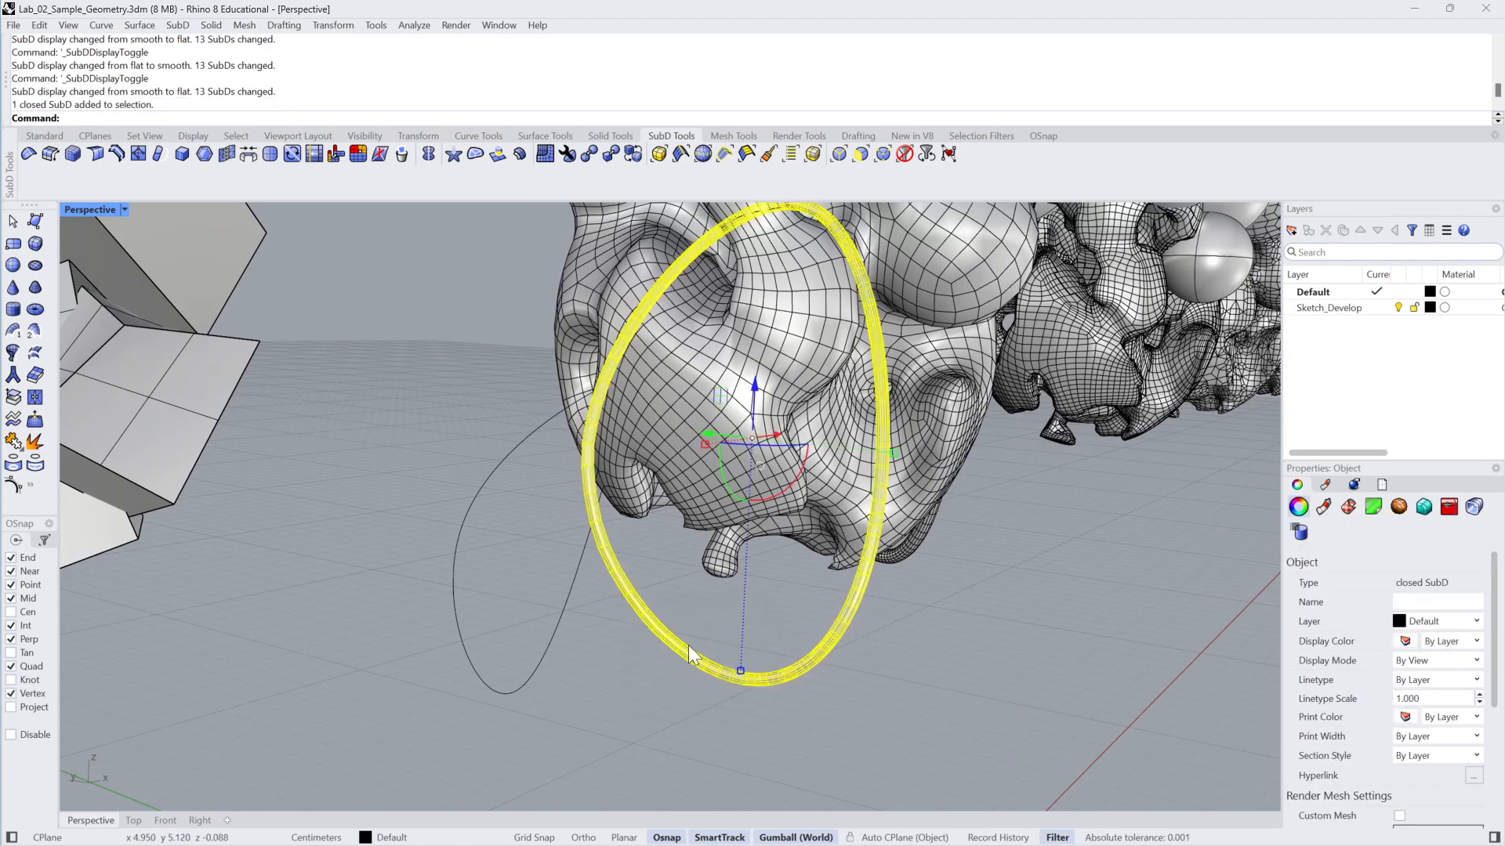
pyautogui.click(267, 152)
pyautogui.click(898, 679)
pyautogui.scroll(5, 831, 654)
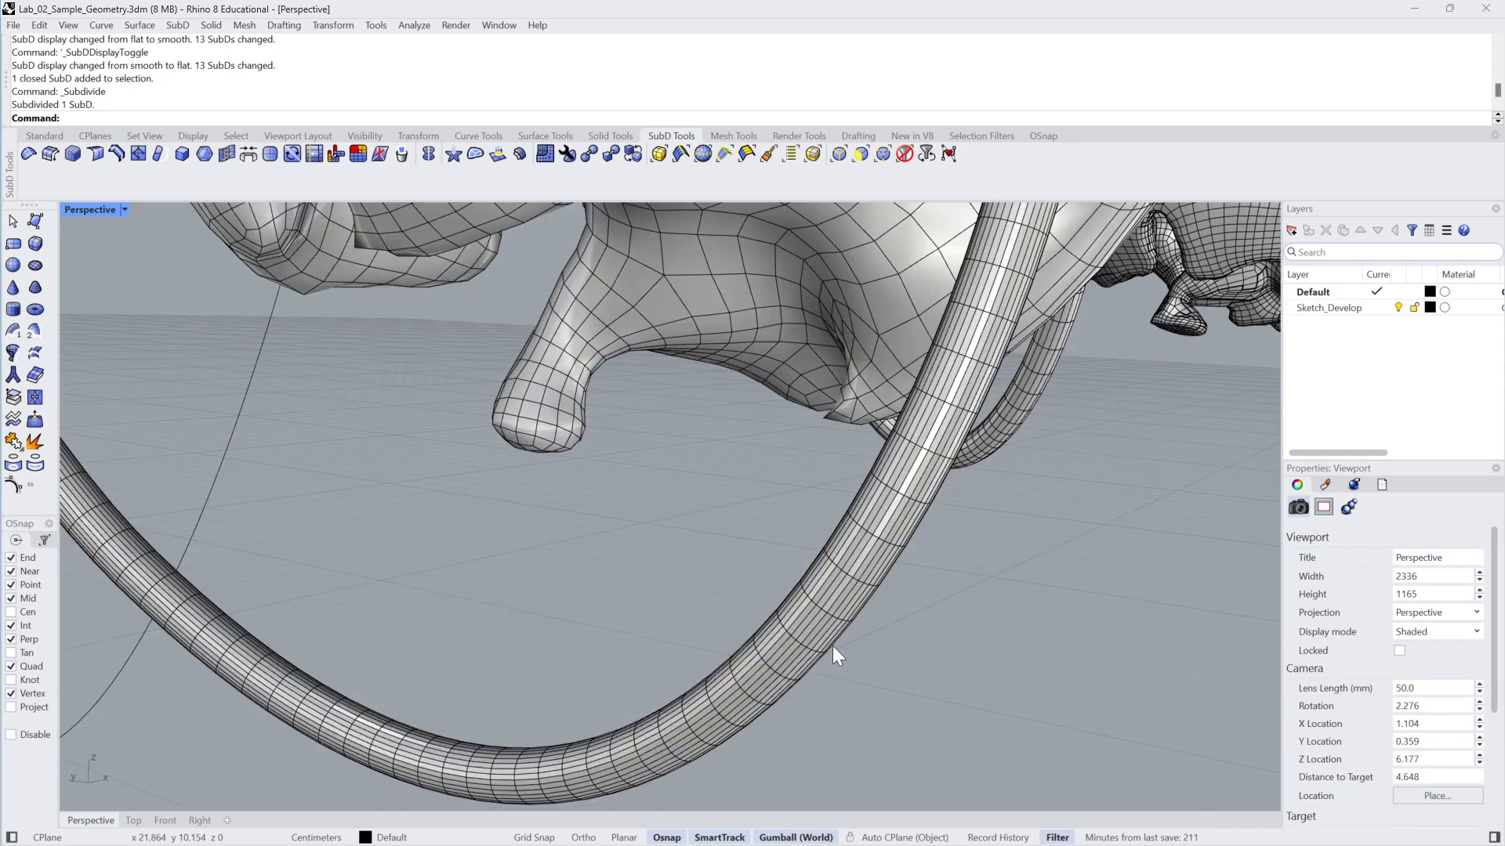
pyautogui.scroll(-5, 832, 646)
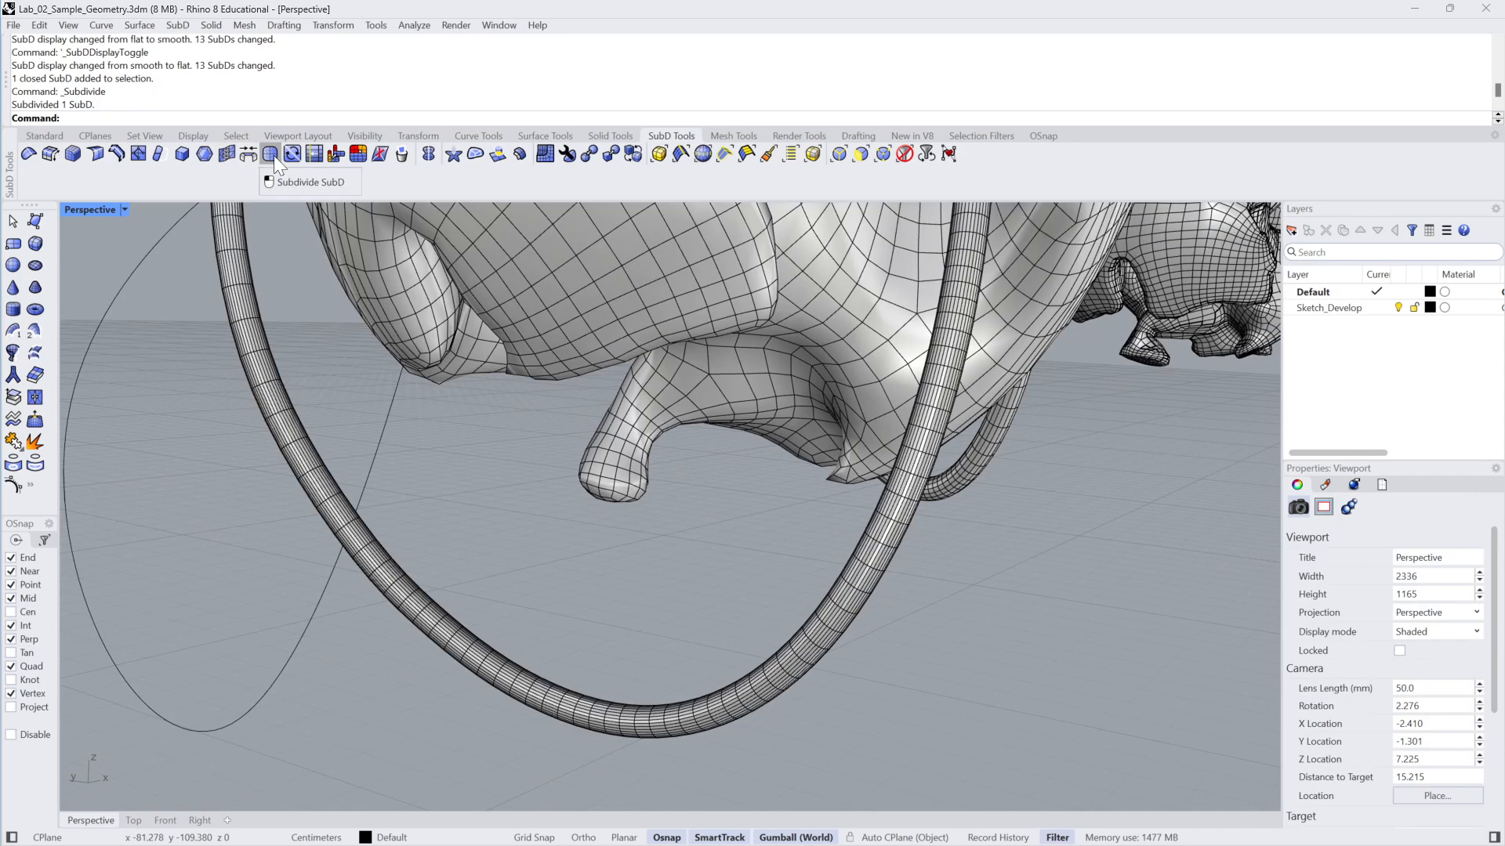
# Check the subdivided front pipe in smooth SubD display and return to flat display
pyautogui.scroll(3, 909, 576)
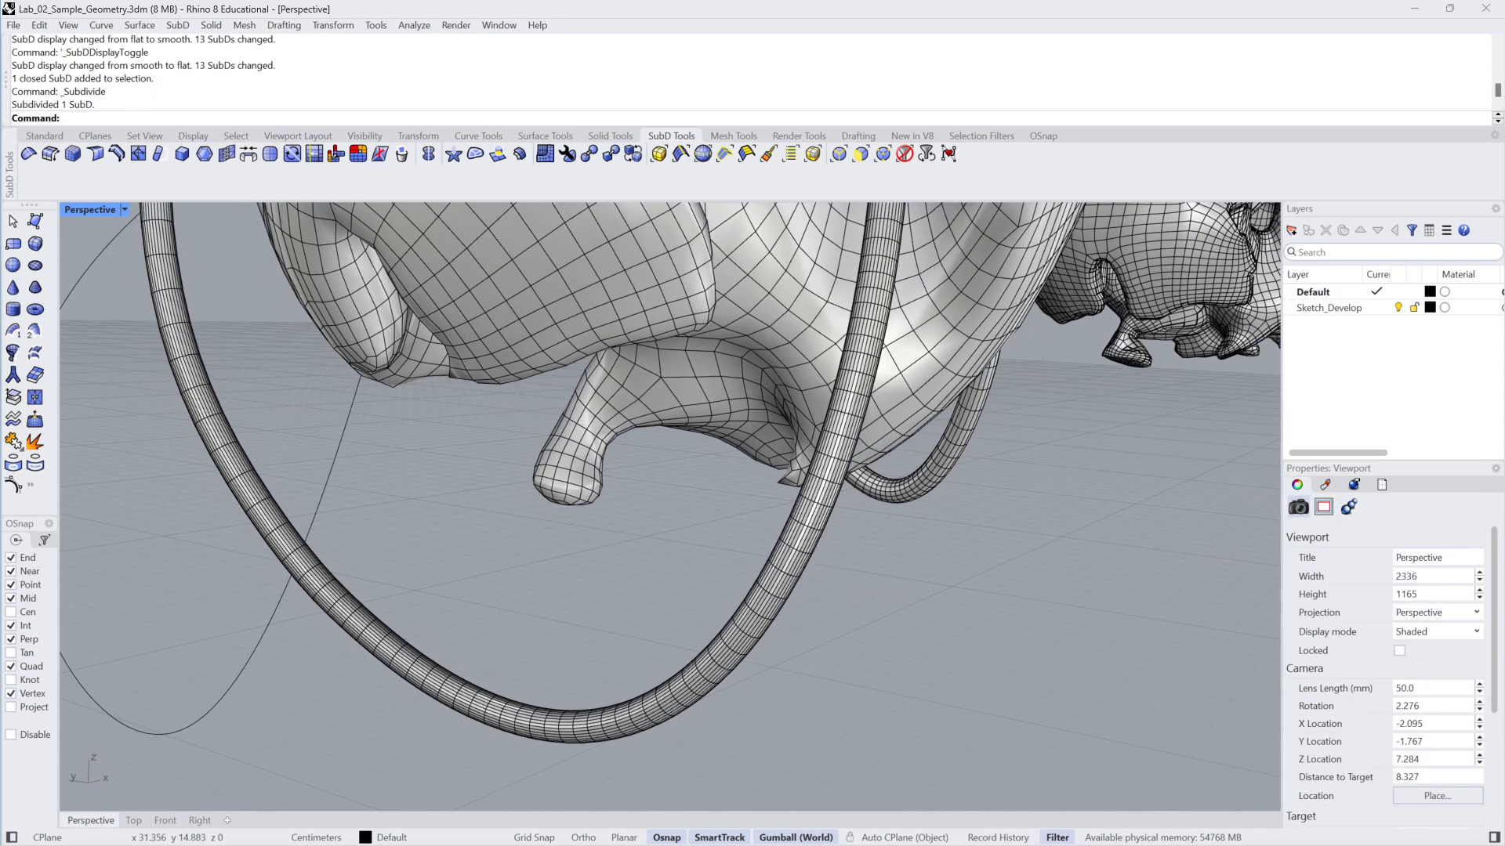
pyautogui.click(815, 573)
pyautogui.moveTo(846, 581); pyautogui.dragTo(883, 585, button='right')
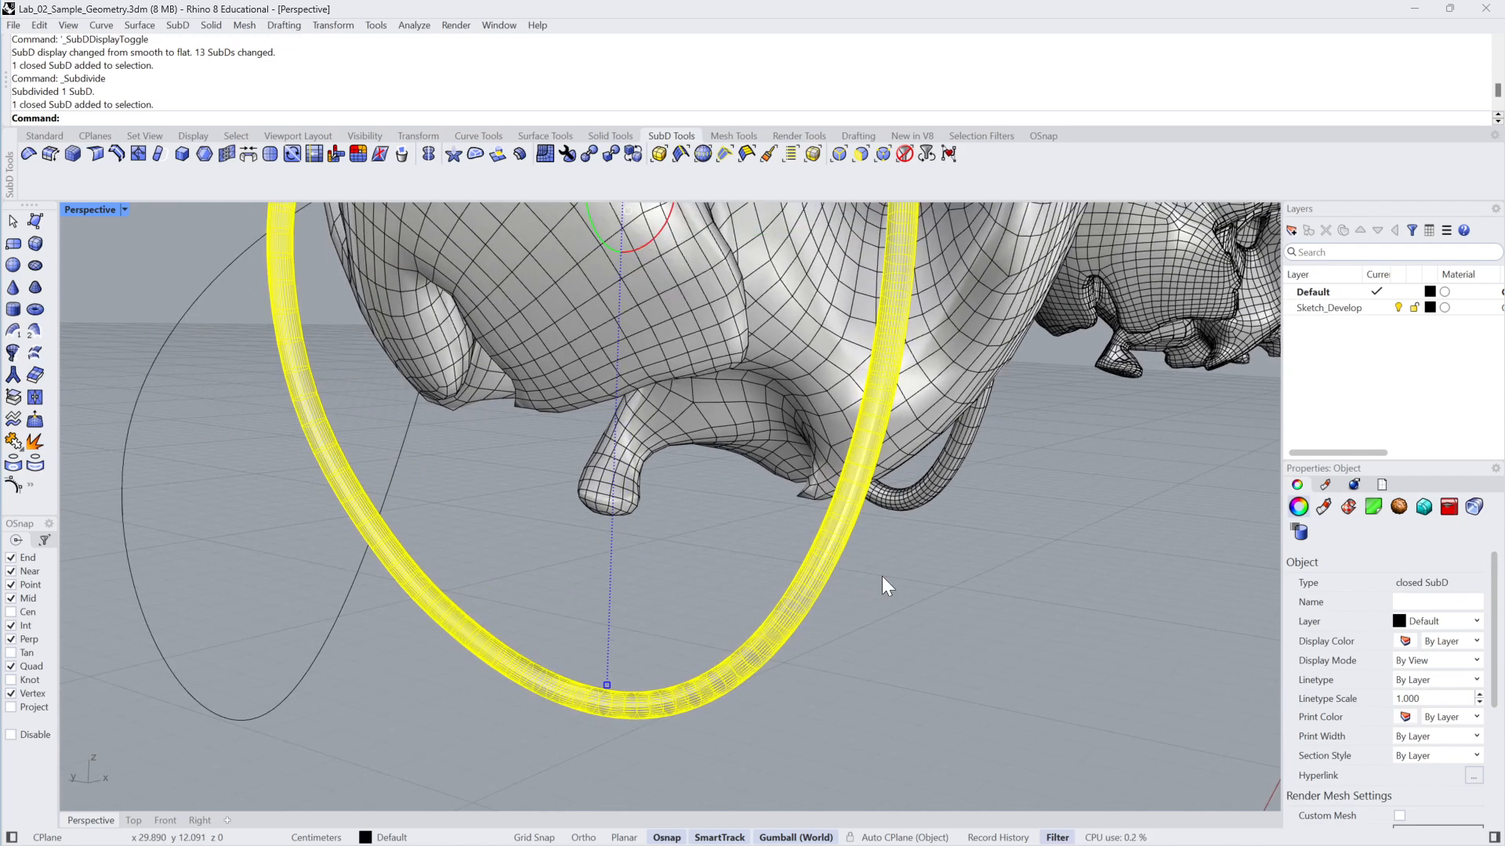
pyautogui.scroll(2, 882, 576)
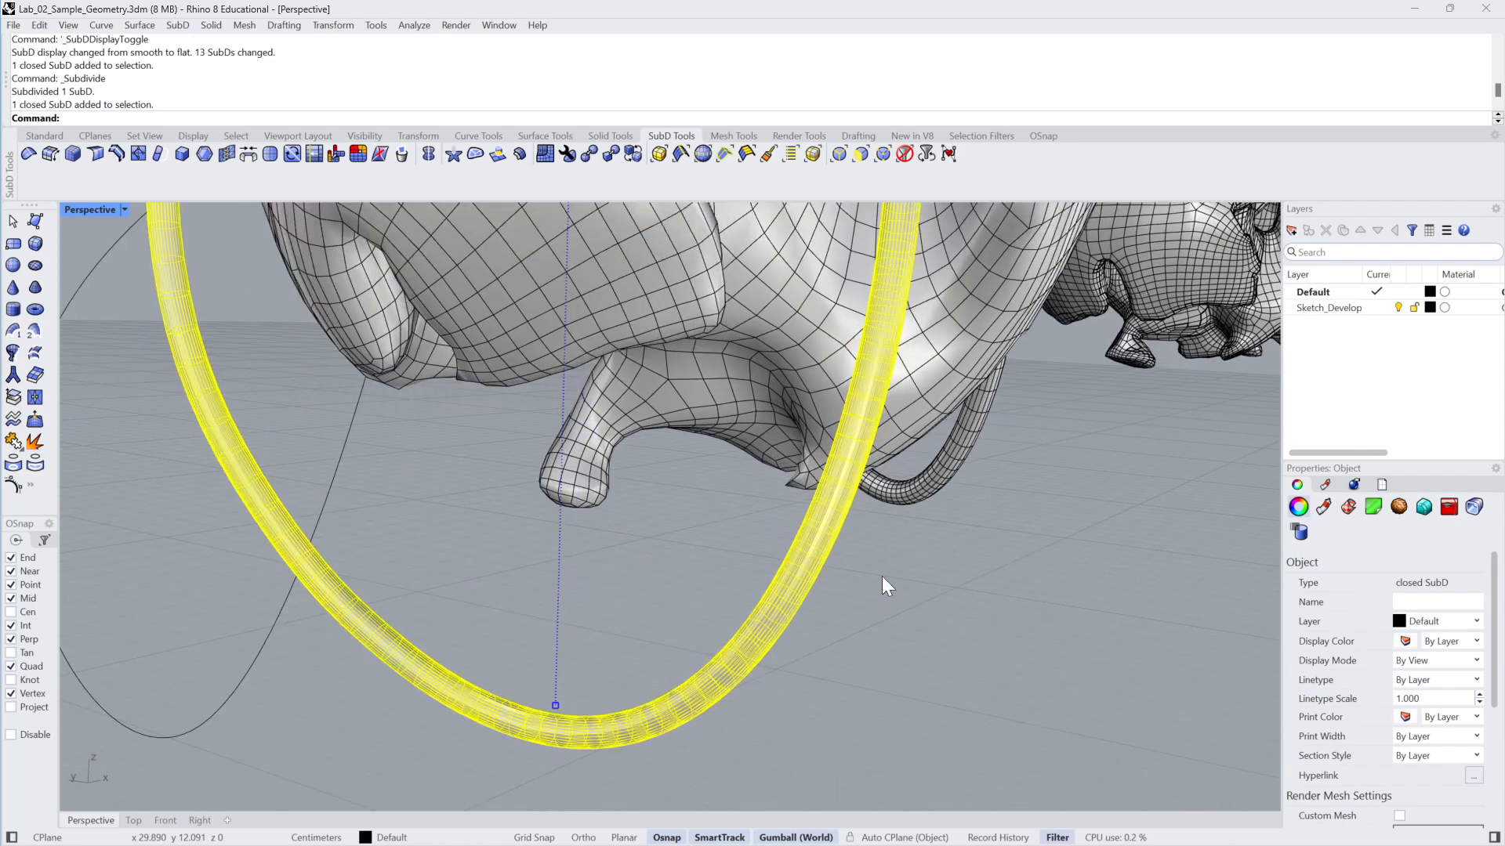
pyautogui.click(857, 586)
pyautogui.press('Tab')
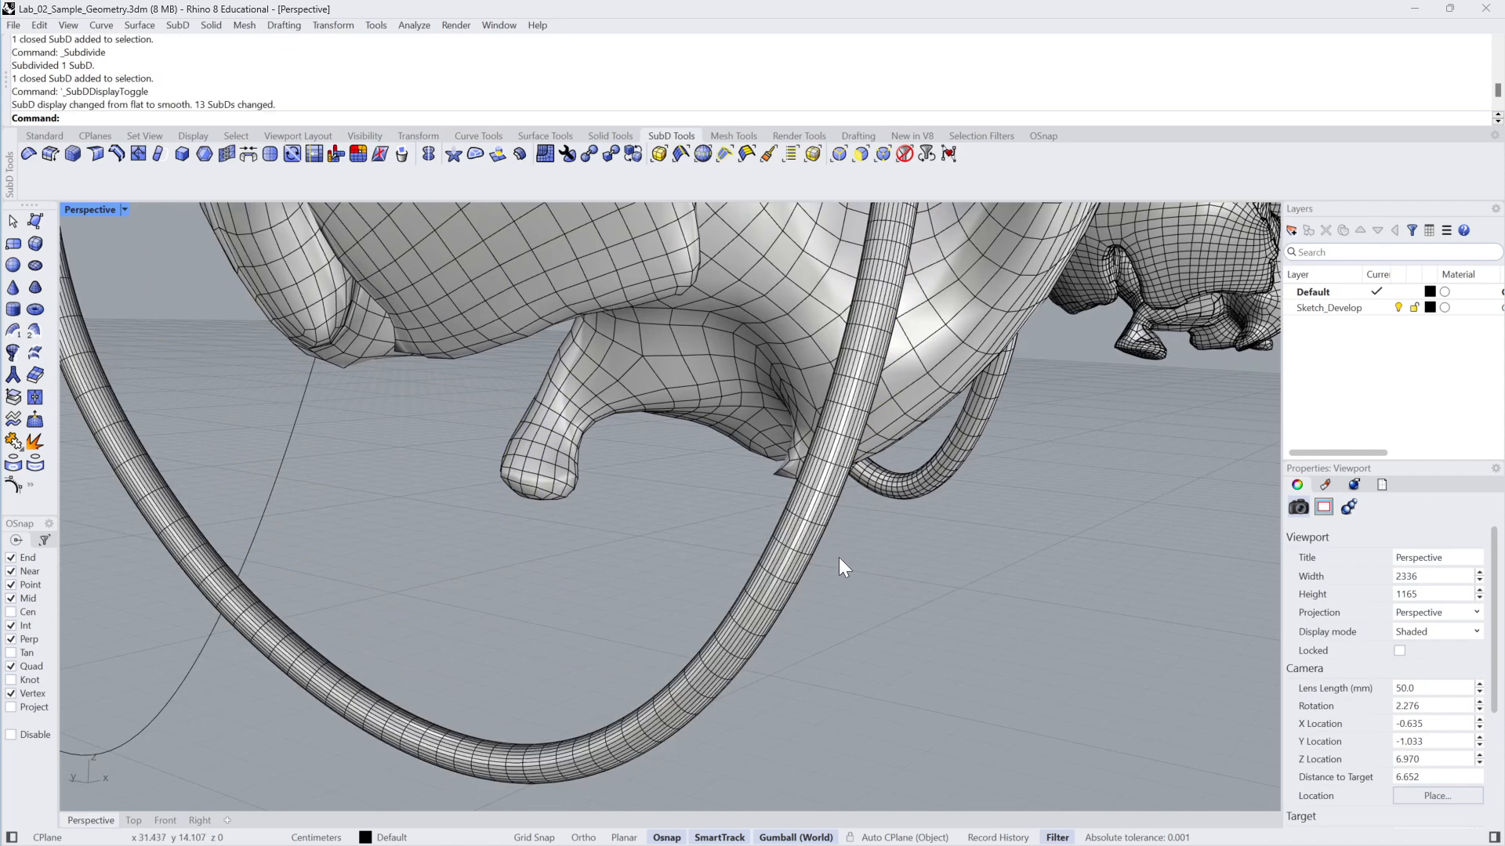
pyautogui.press('Tab')
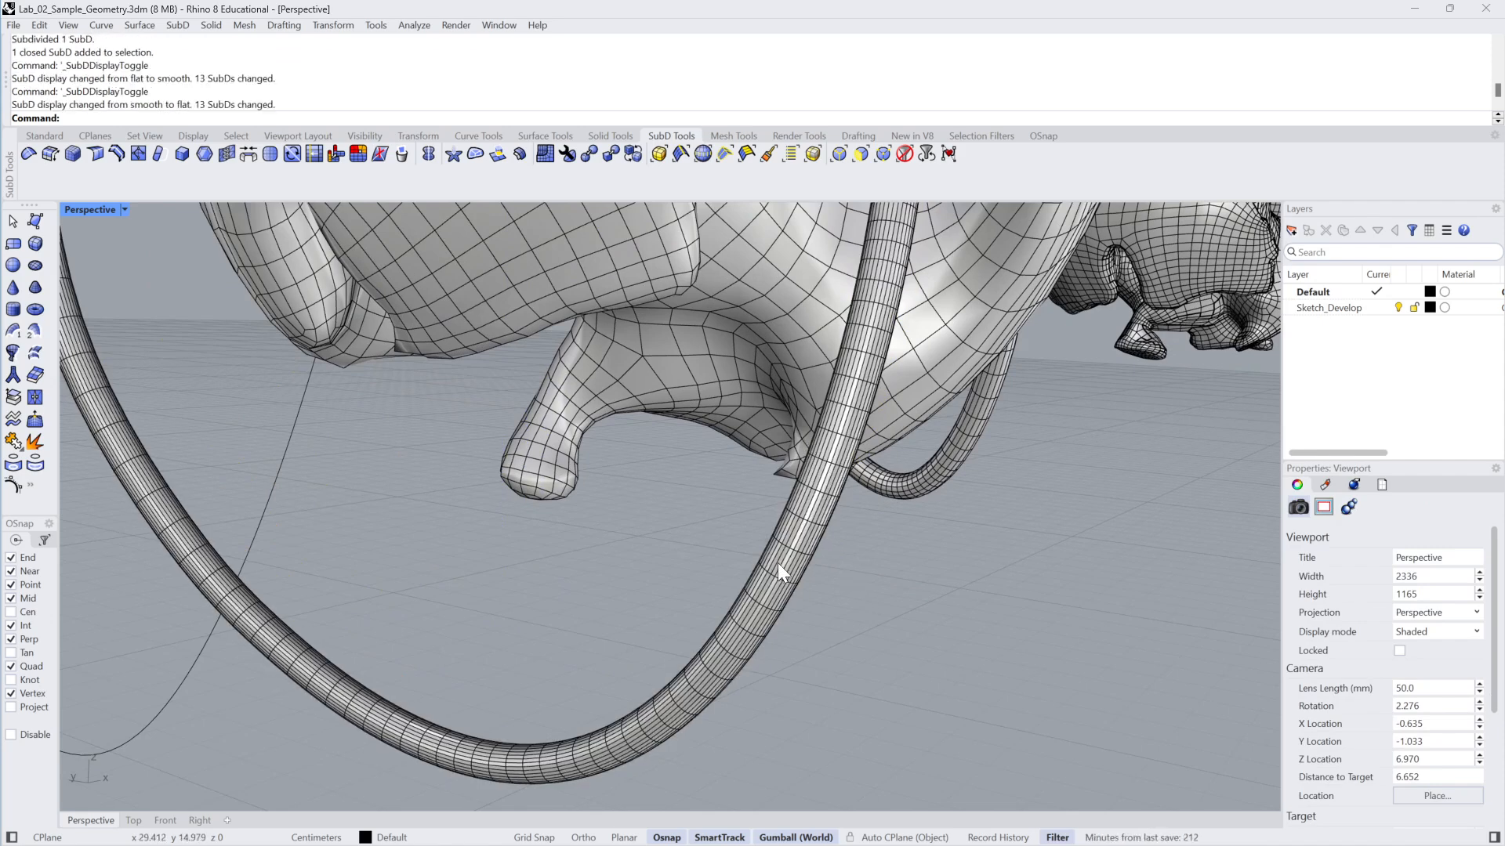
# Extract a mesh from the subdivided front SubD pipe with ExtractControlPolygon
pyautogui.moveTo(778, 563); pyautogui.dragTo(905, 553, button='right')
pyautogui.click(904, 556)
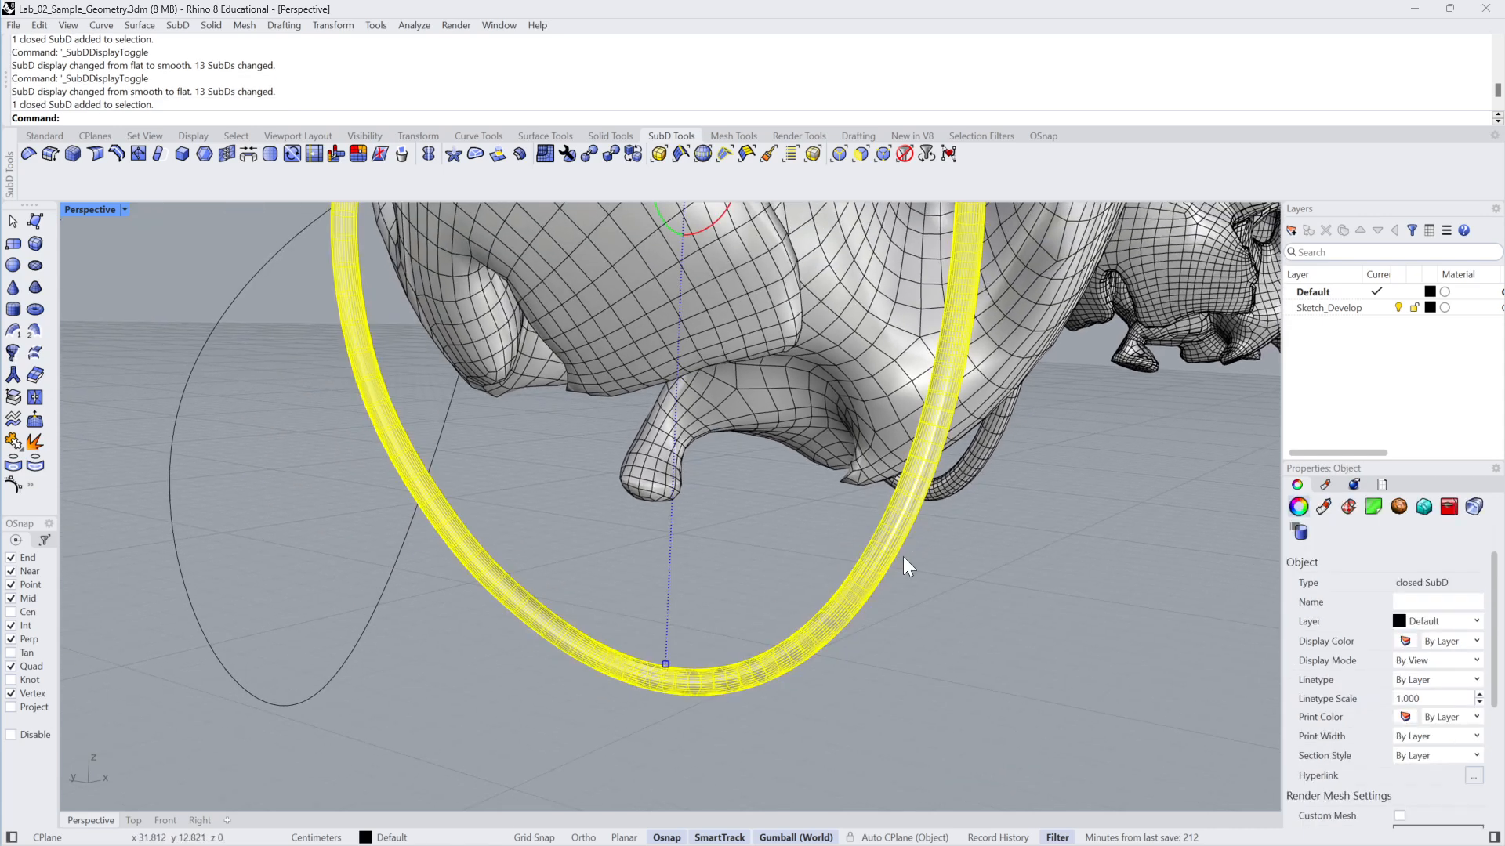
pyautogui.write('Extar')
pyautogui.press('BackSpace')
pyautogui.press('BackSpace')
pyautogui.write('ractControlPolygon')
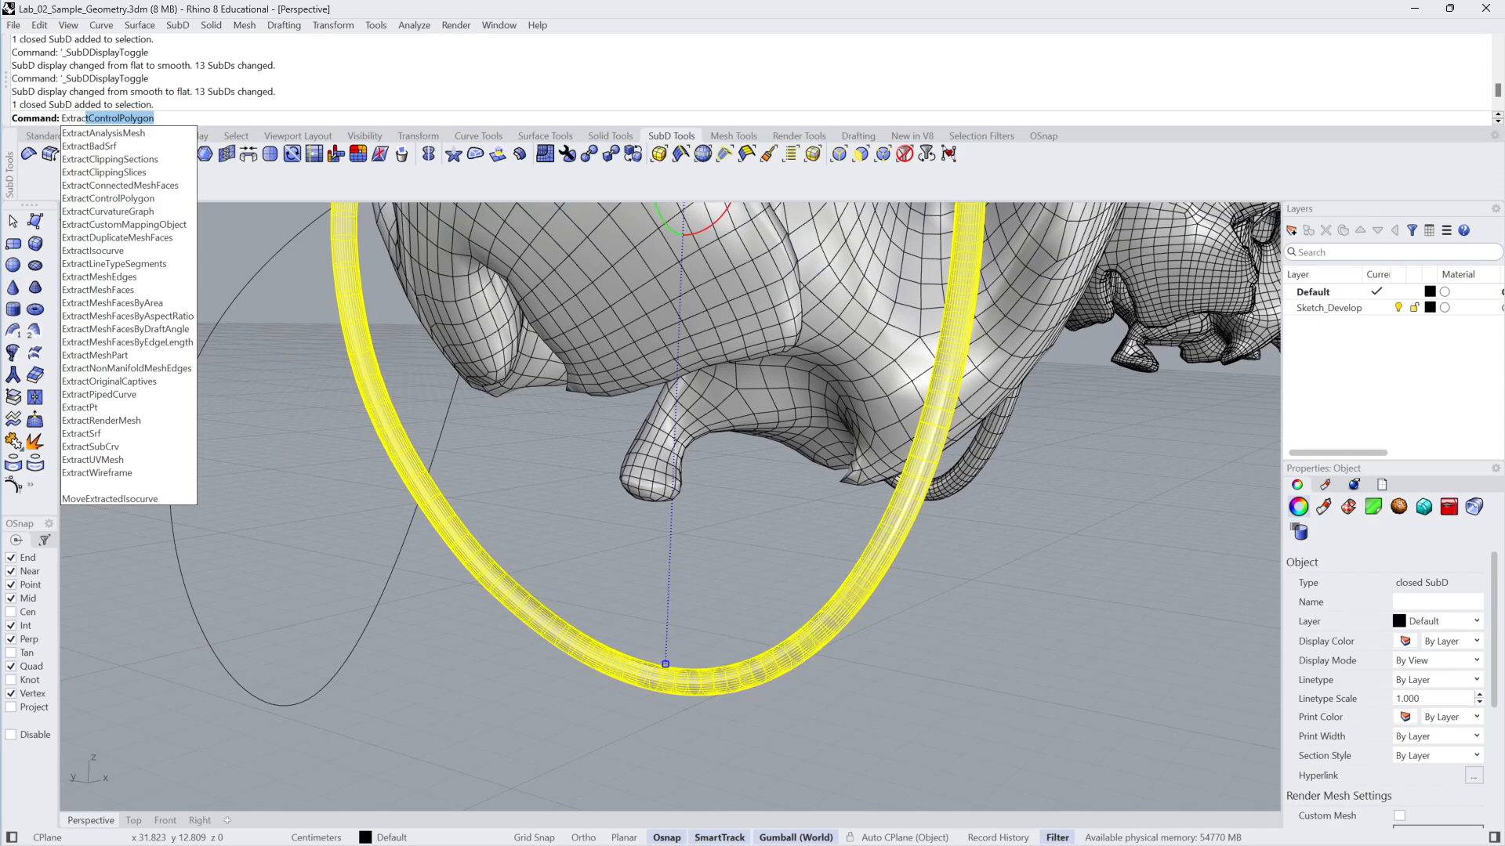
pyautogui.press('Return')
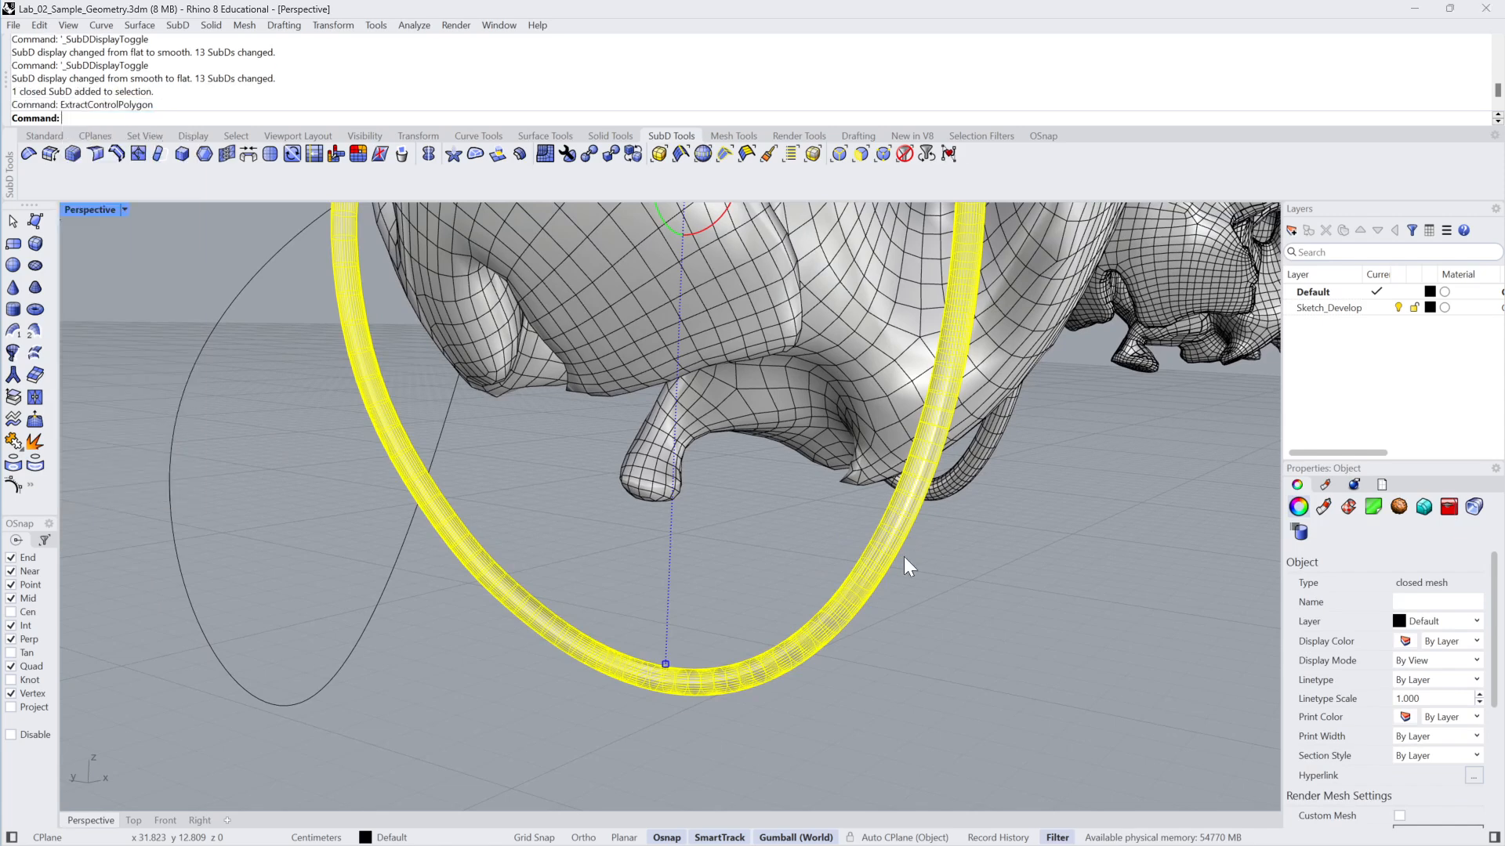
pyautogui.click(948, 582)
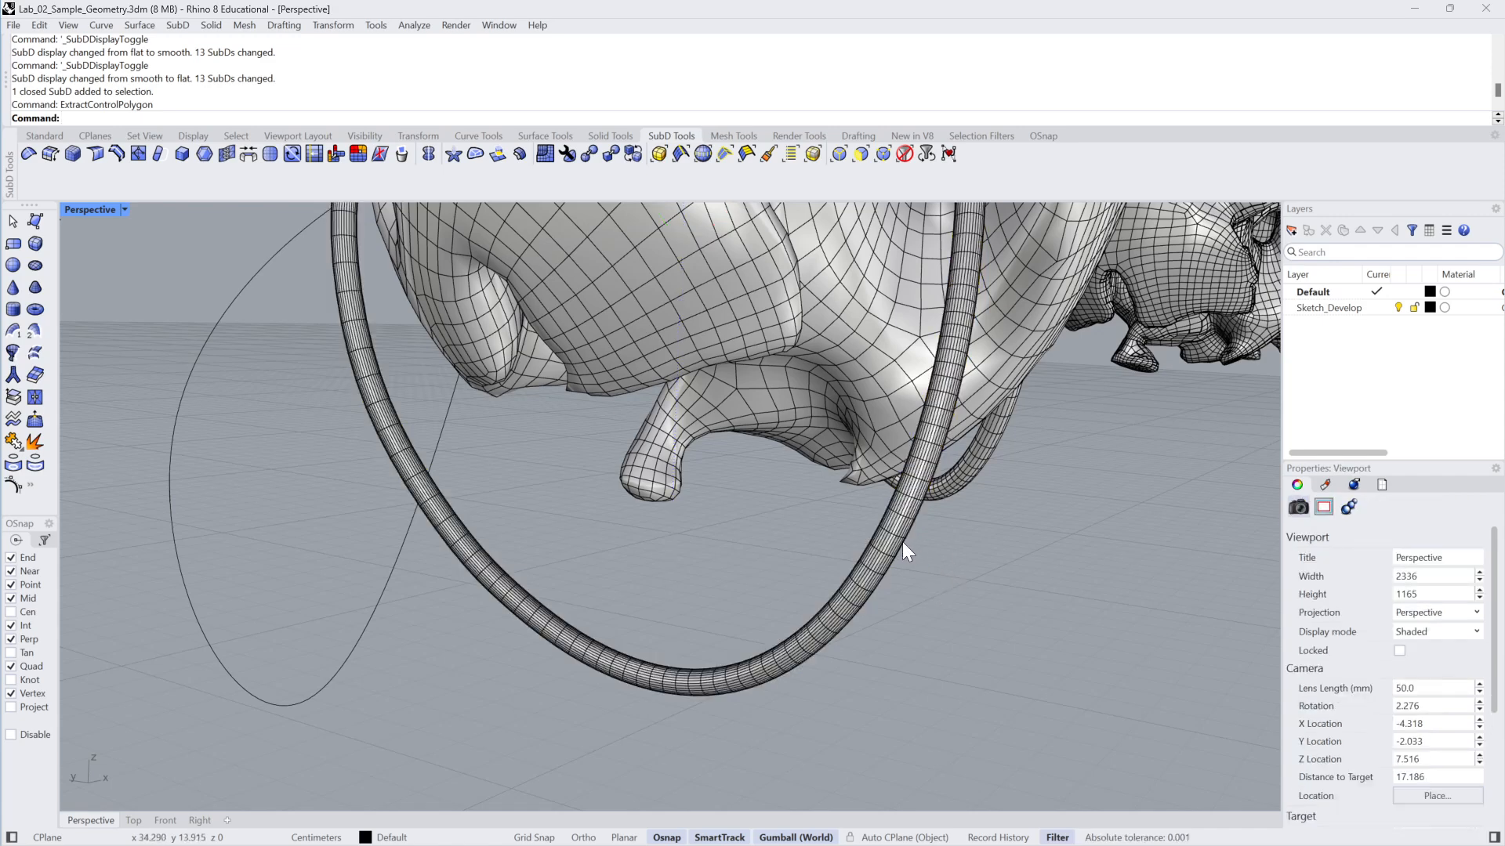
# Delete the front SubD pipe, keeping the extracted mesh, and check that mesh by selecting it
pyautogui.click(901, 543)
pyautogui.click(948, 591)
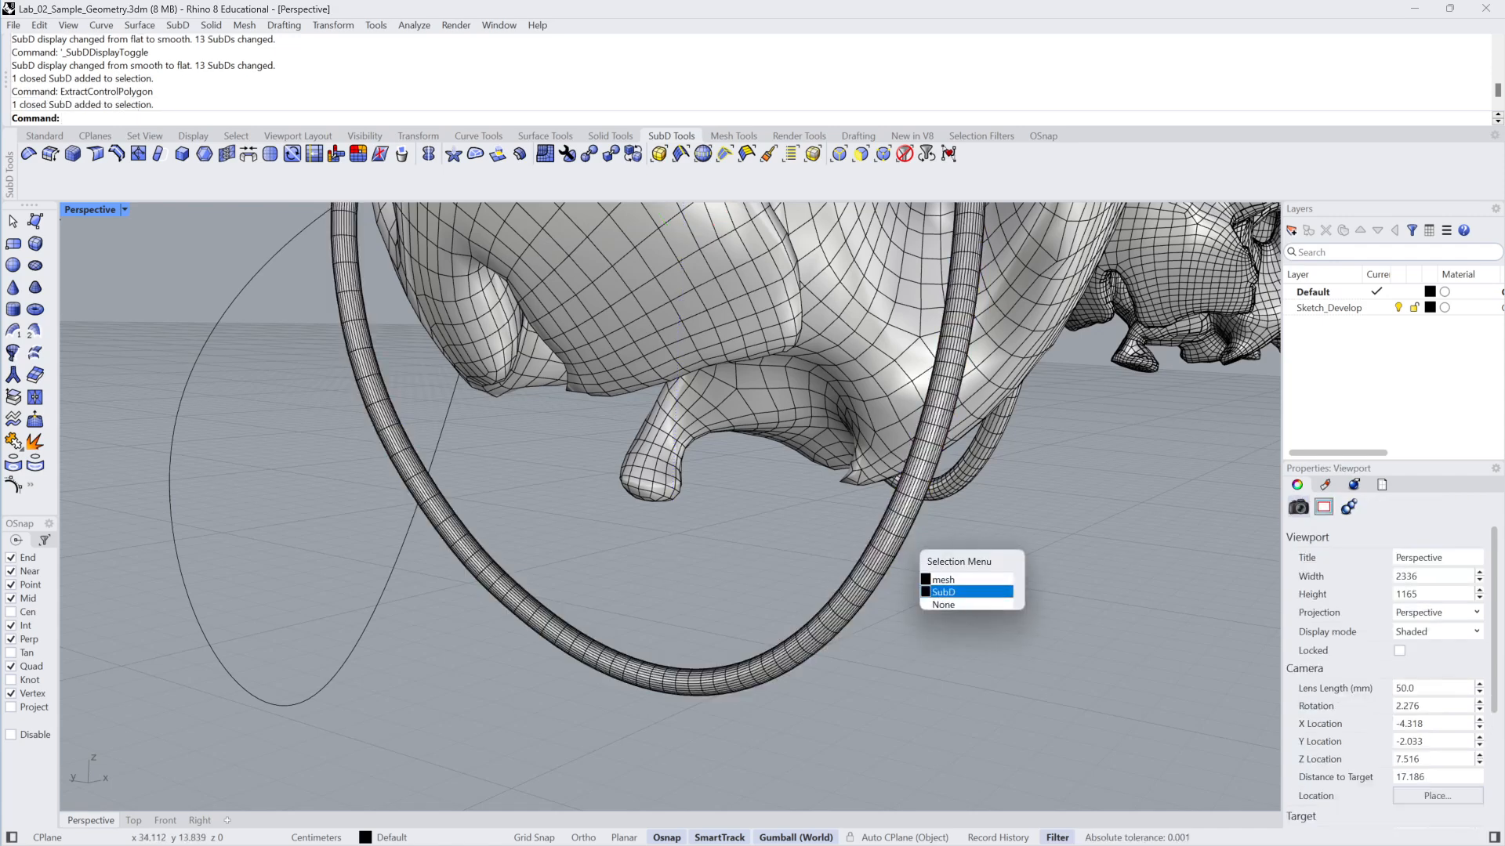
pyautogui.press('Delete')
pyautogui.scroll(4, 944, 589)
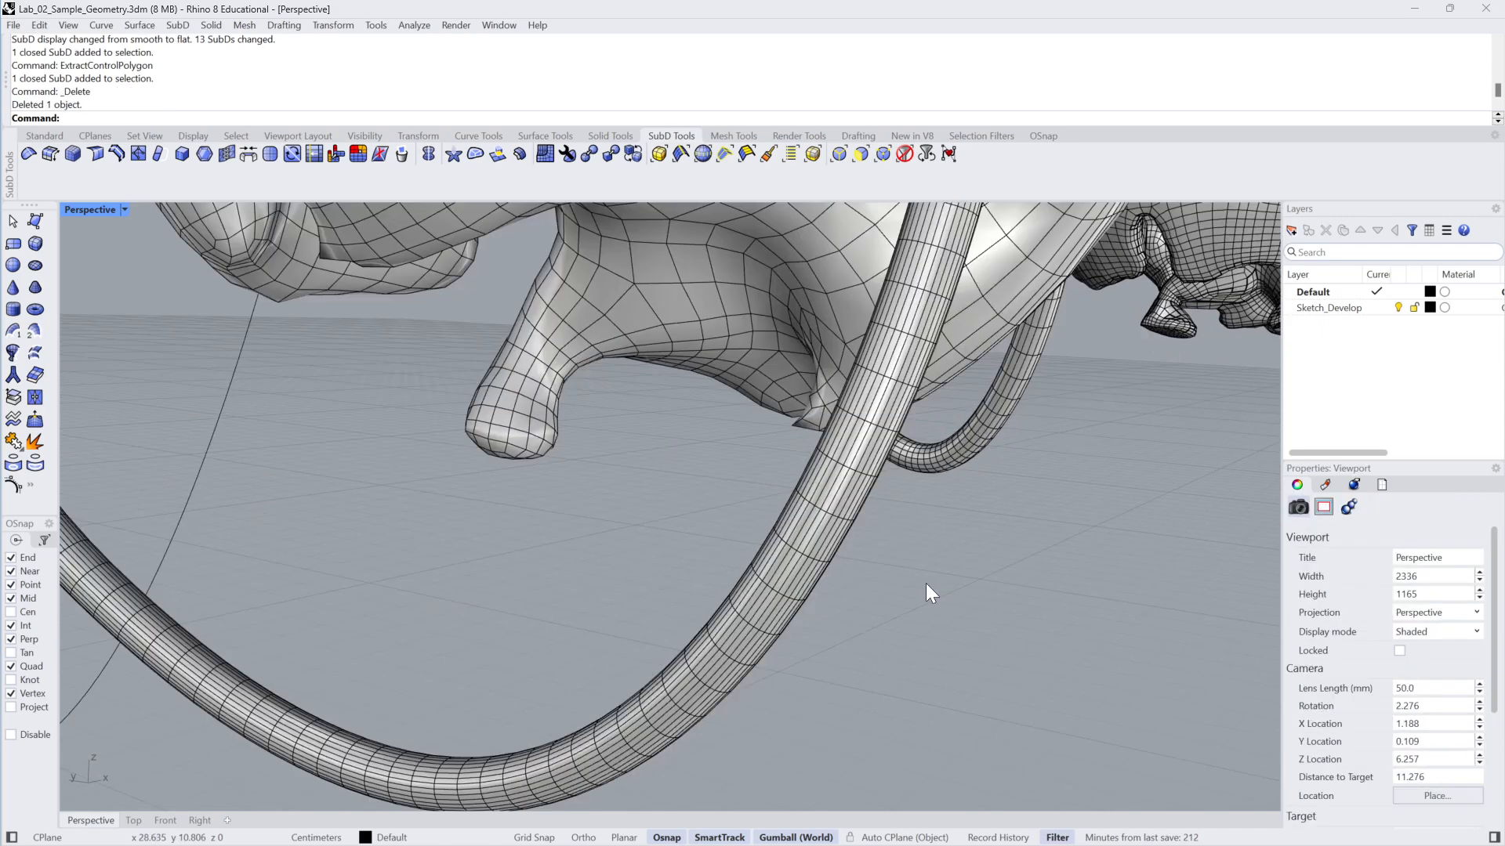
pyautogui.click(746, 534)
pyautogui.click(879, 598)
pyautogui.scroll(-10, 879, 598)
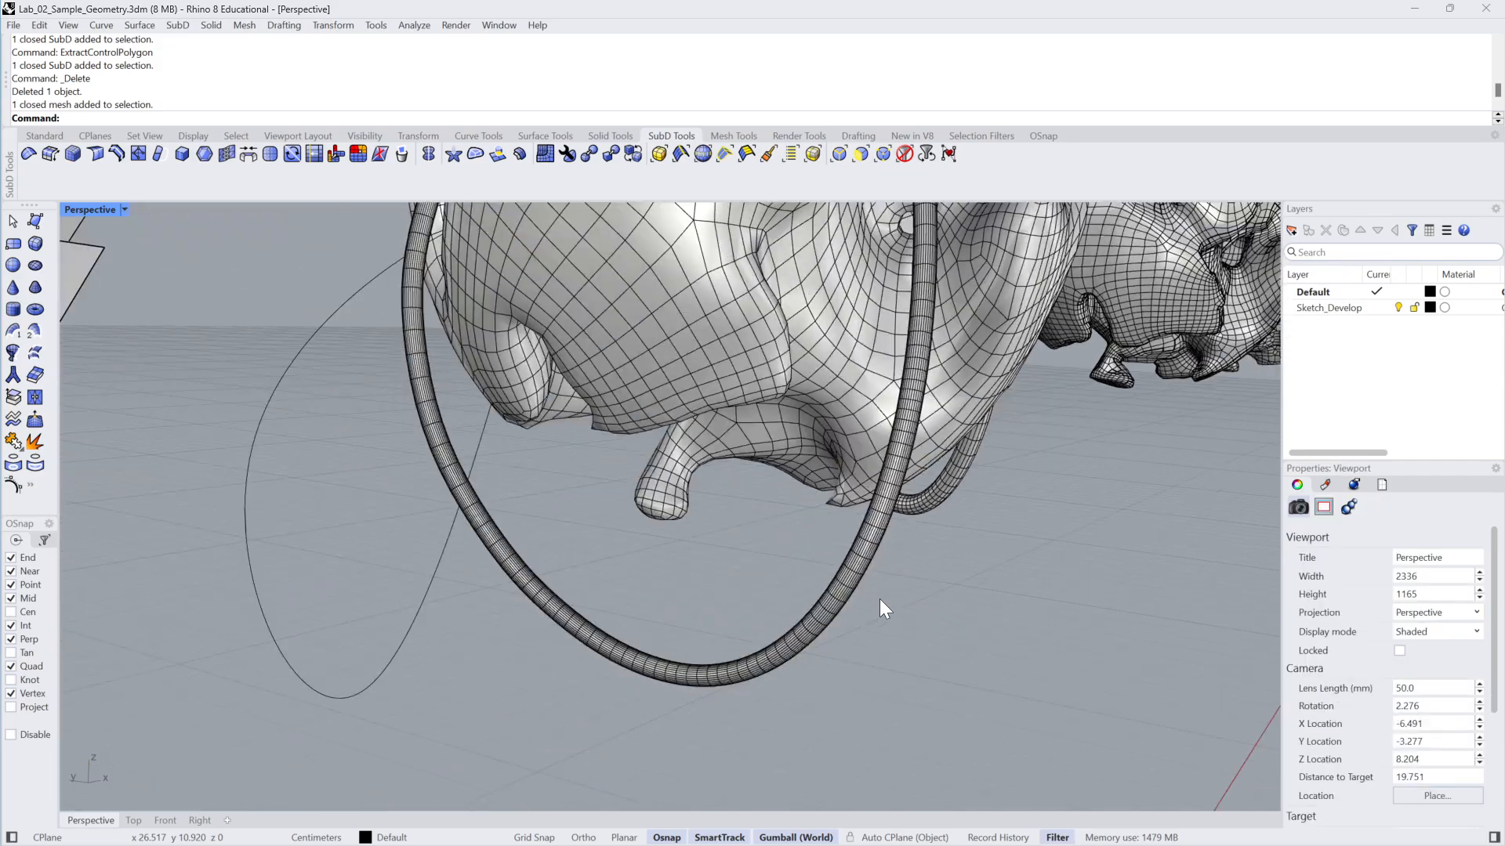
# Undo the front pipe's deletions, mesh extraction, subdivisions and piping, back through the guide curve's Gumball moves
pyautogui.keyDown('shift'); pyautogui.moveTo(879, 598); pyautogui.dragTo(854, 699, button='right'); pyautogui.keyUp('shift')
pyautogui.moveTo(855, 699)
pyautogui.mouseDown(button='right')
pyautogui.moveTo(831, 672)
pyautogui.moveTo(745, 672)
pyautogui.moveTo(847, 685)
pyautogui.mouseUp(button='right')
pyautogui.scroll(2, 843, 674)
pyautogui.hotkey('ctrl', 'z')
pyautogui.hotkey('ctrl', 'z')
pyautogui.hotkey('ctrl', 'z')
pyautogui.hotkey('ctrl', 'z')
pyautogui.hotkey('ctrl', 'z')
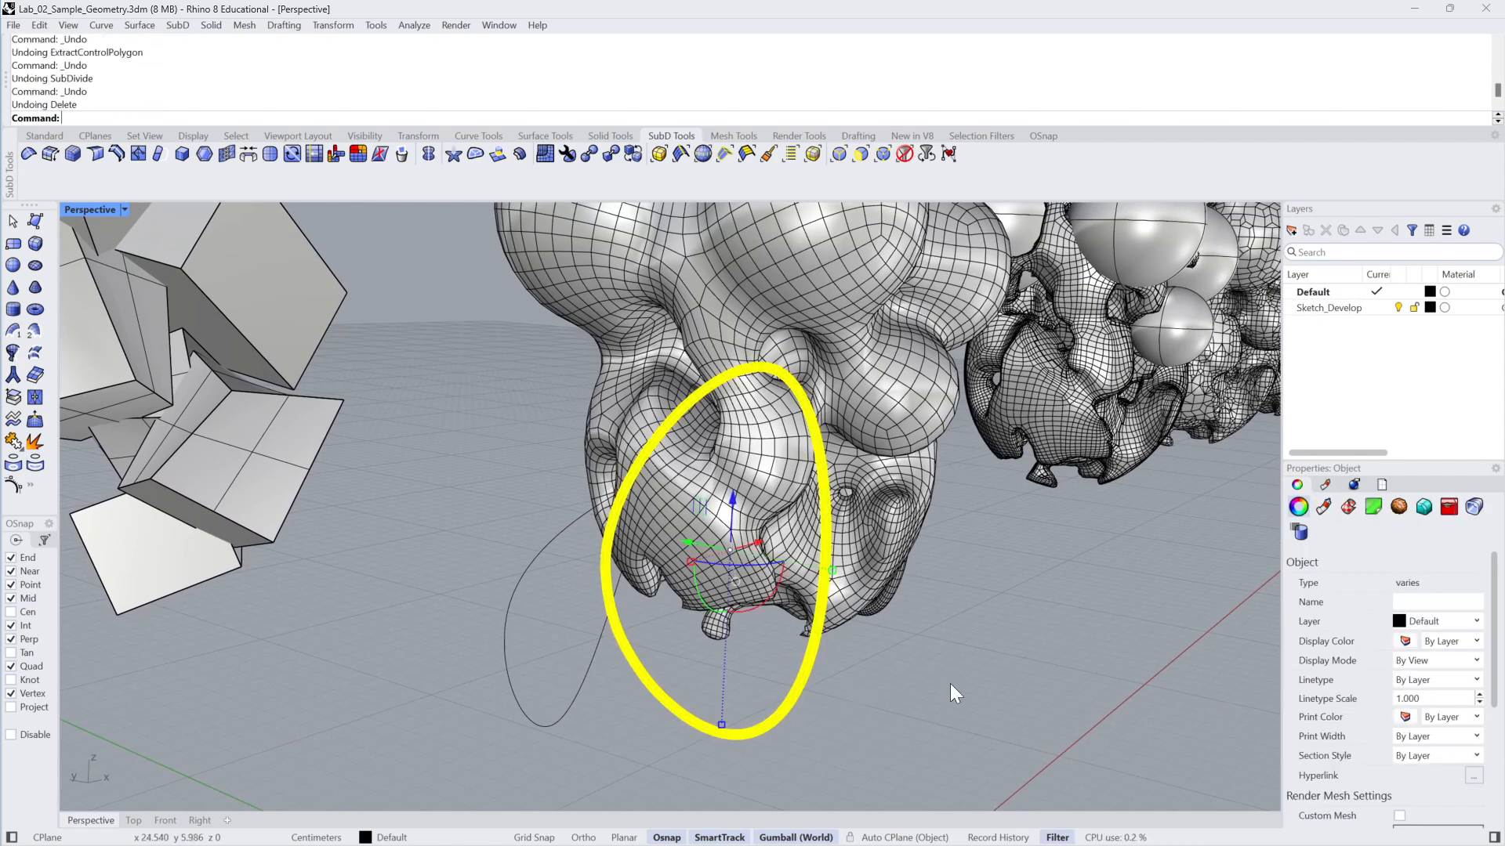
pyautogui.hotkey('ctrl', 'z')
pyautogui.hotkey('ctrl', 'z')
pyautogui.hotkey('ctrl', 'z')
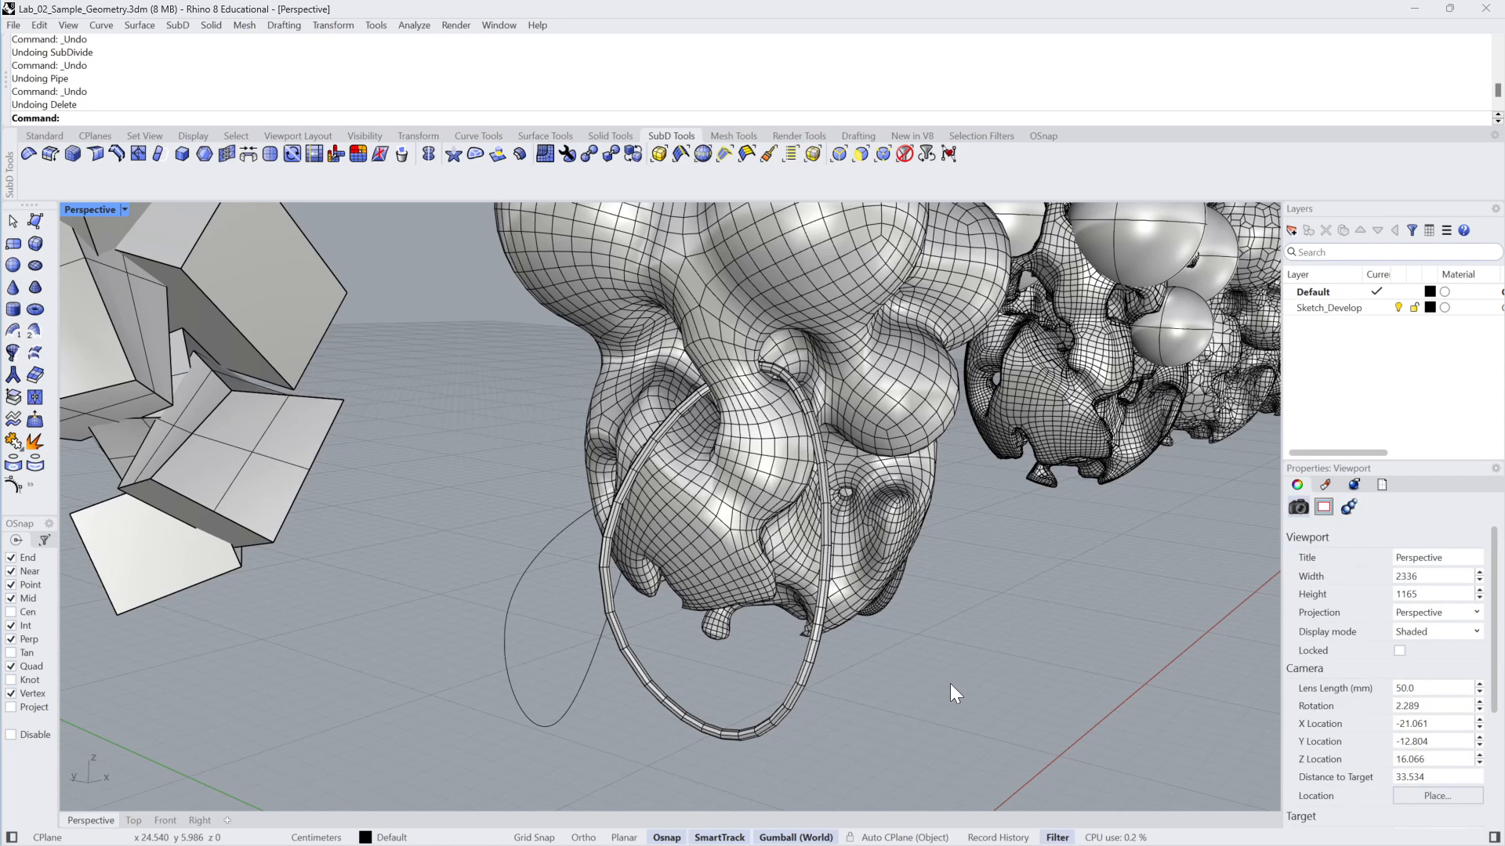
pyautogui.hotkey('ctrl', 'z')
pyautogui.hotkey('ctrl', 'z')
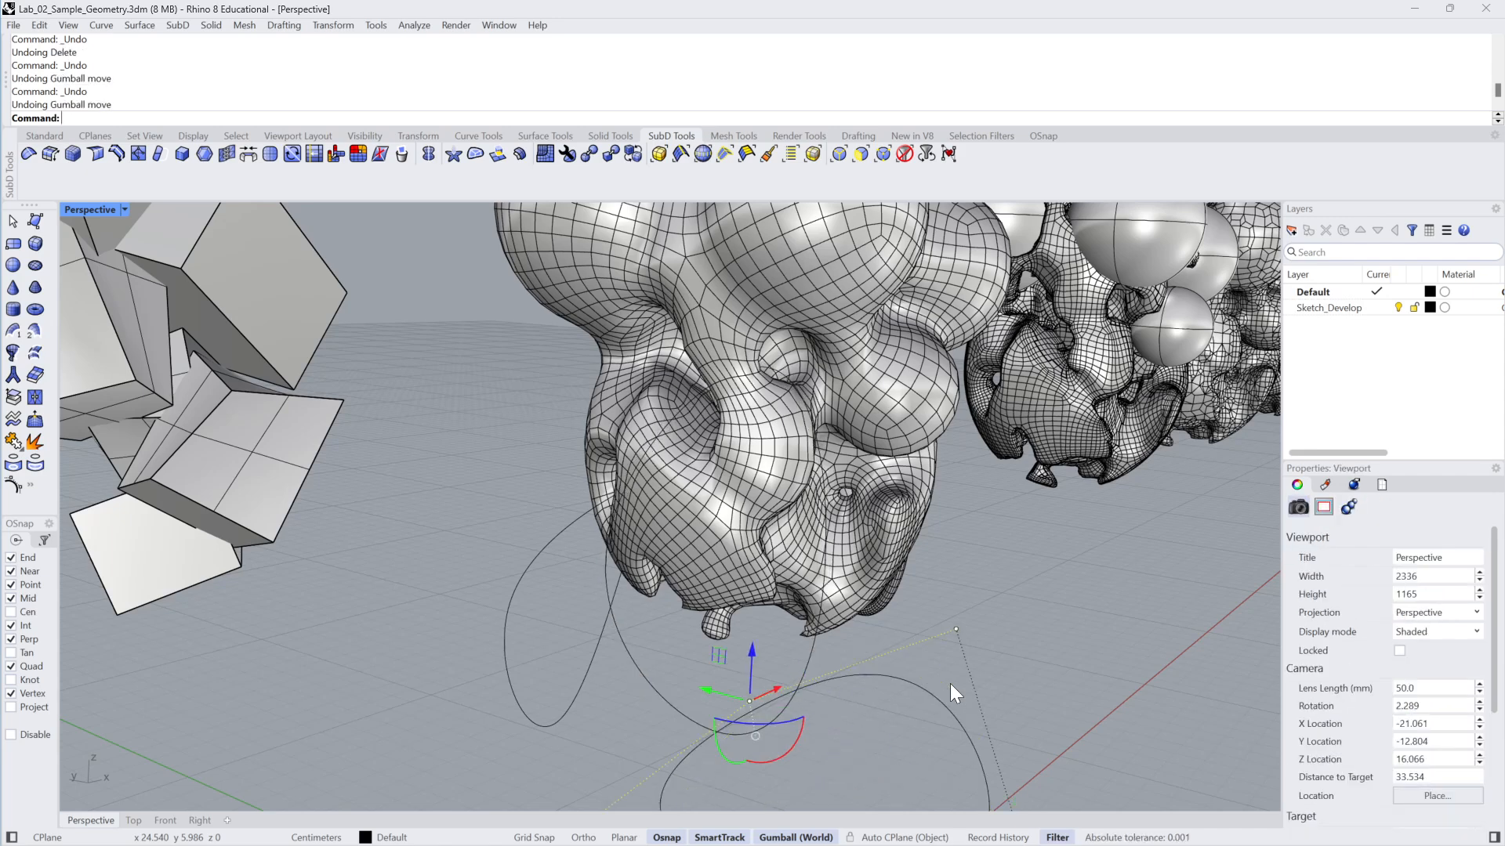
# Show the hidden tube meshes and delete the leftover closed curve below the vessel
pyautogui.write('Show')
pyautogui.press('Return')
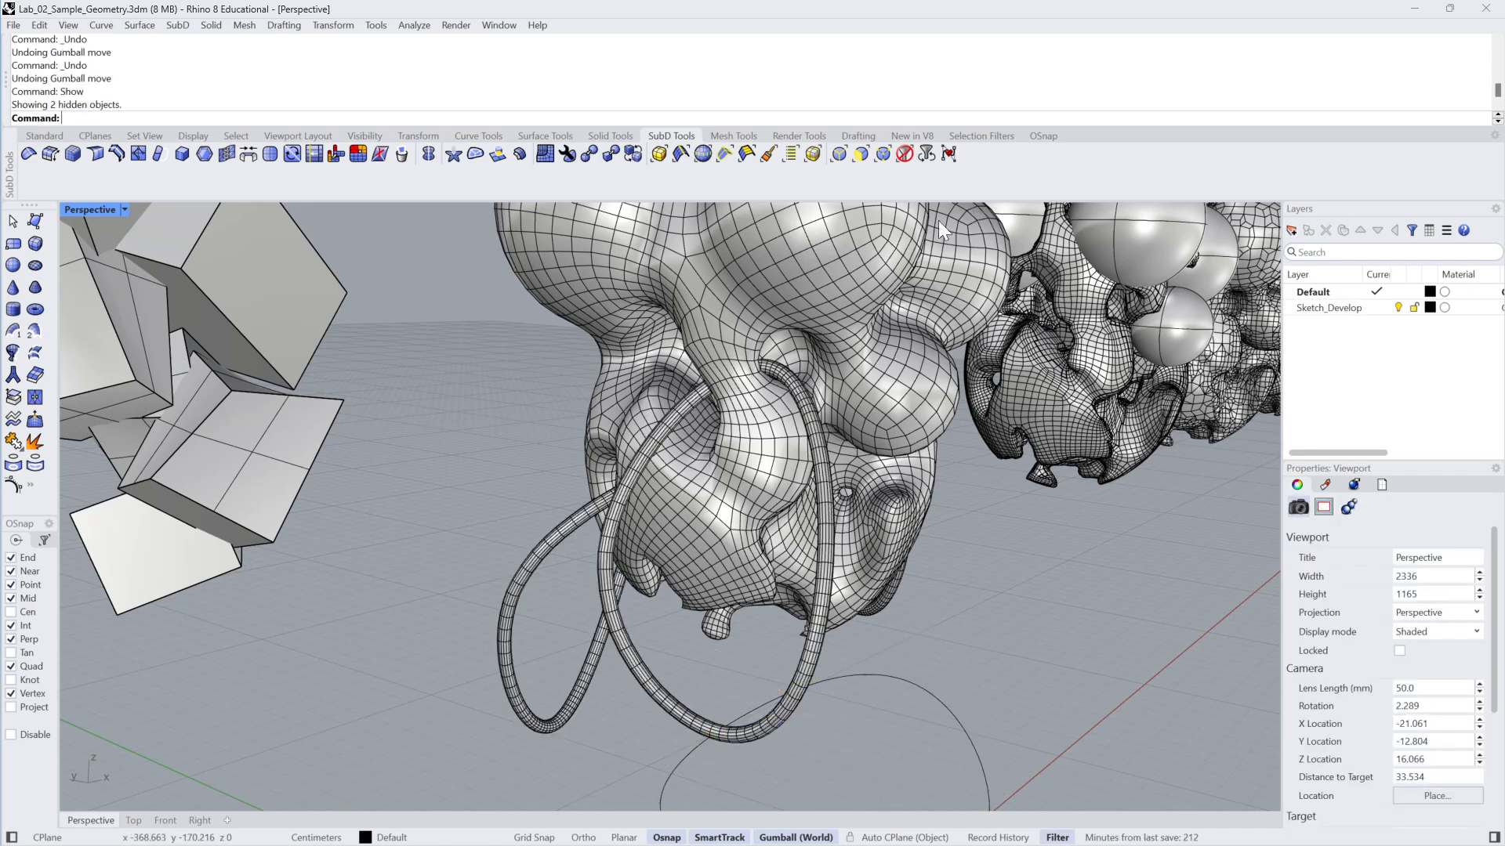
pyautogui.moveTo(1028, 715); pyautogui.dragTo(860, 756)
pyautogui.press('Delete')
pyautogui.moveTo(861, 754); pyautogui.dragTo(826, 734, button='right')
# Switch the perspective view to Rendered display and inspect the whole green vessel with its purple tubes
pyautogui.click(125, 211)
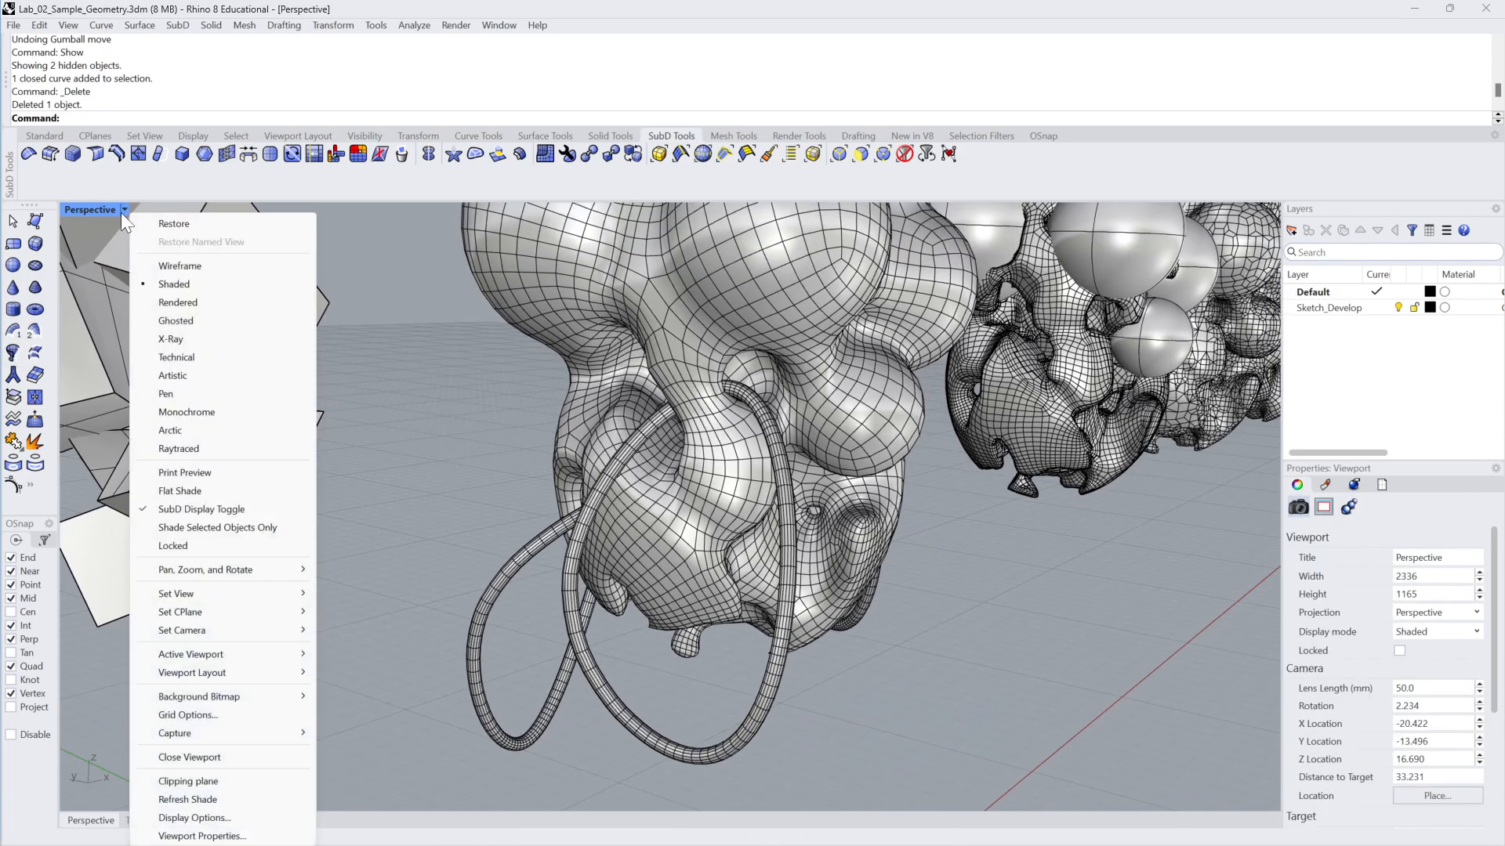
pyautogui.click(189, 303)
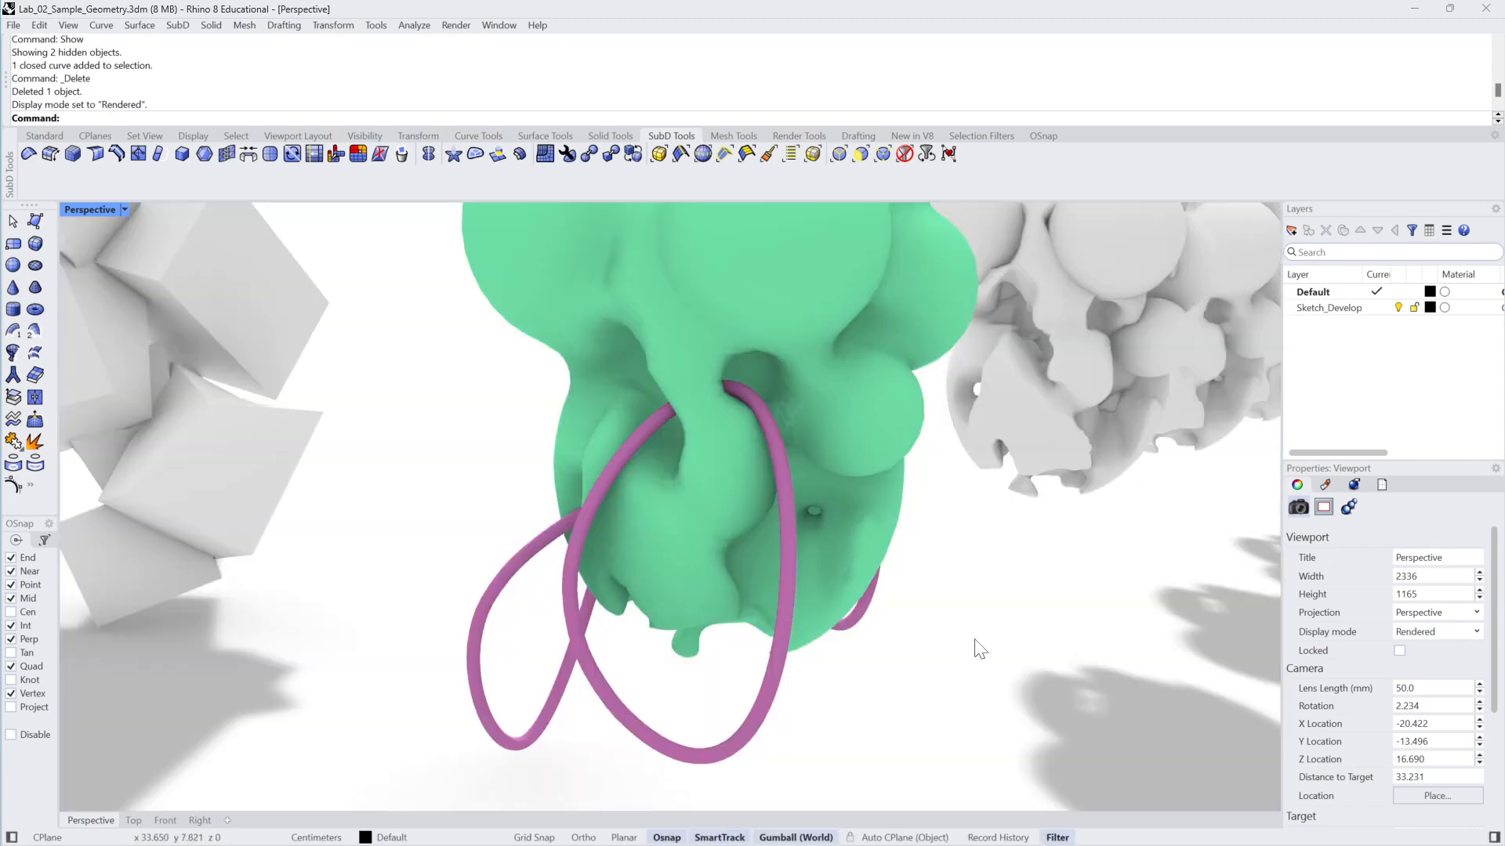
pyautogui.scroll(-3, 977, 647)
pyautogui.moveTo(977, 647); pyautogui.dragTo(868, 625, button='right')
pyautogui.click(793, 500)
pyautogui.click(918, 758)
pyautogui.scroll(-2, 660, 594)
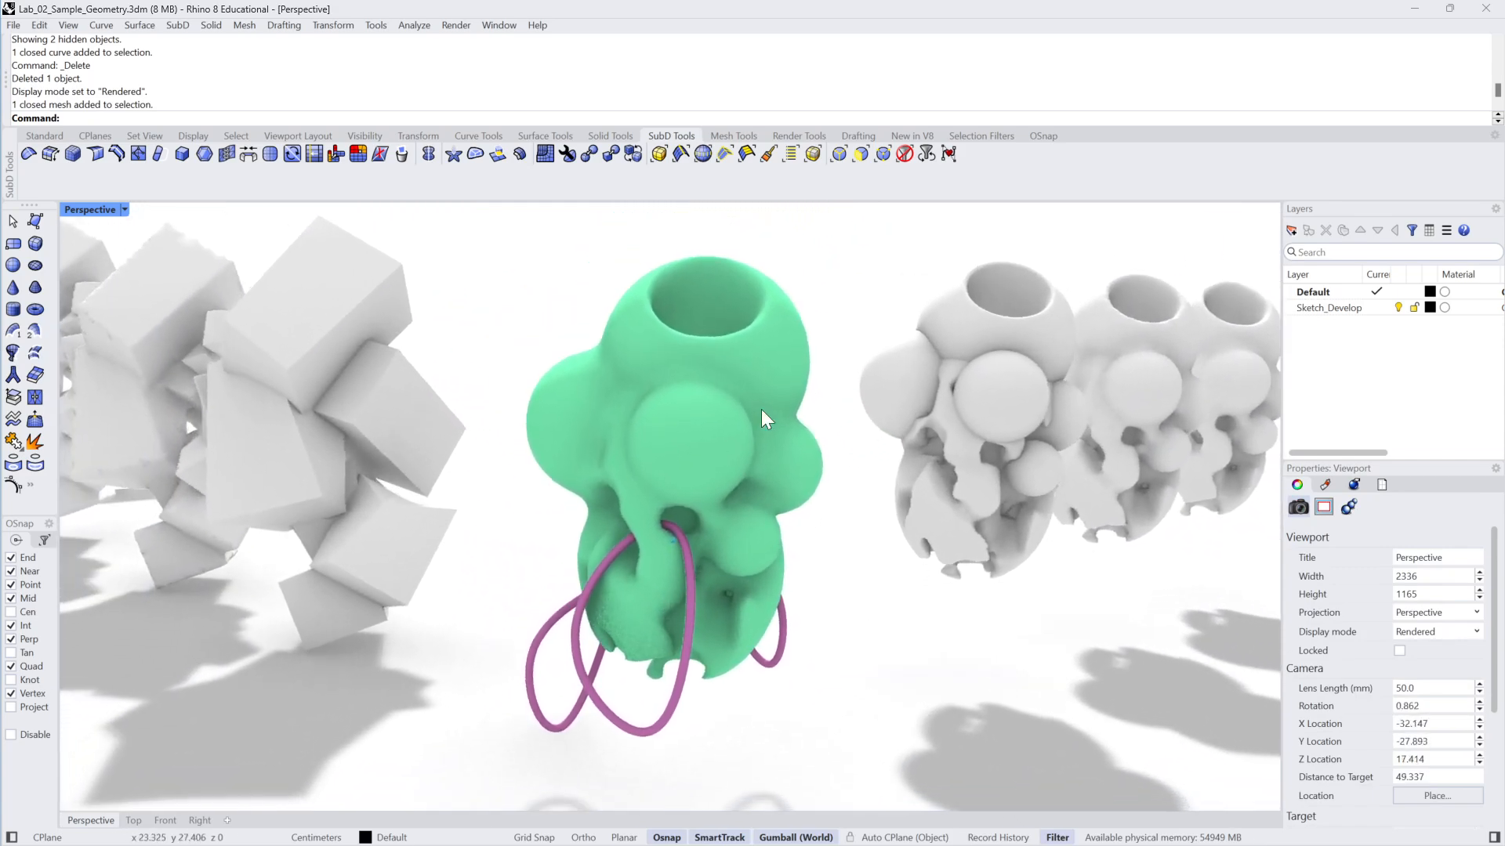
pyautogui.moveTo(837, 244); pyautogui.dragTo(539, 776)
pyautogui.scroll(5, 639, 758)
pyautogui.press('Escape')
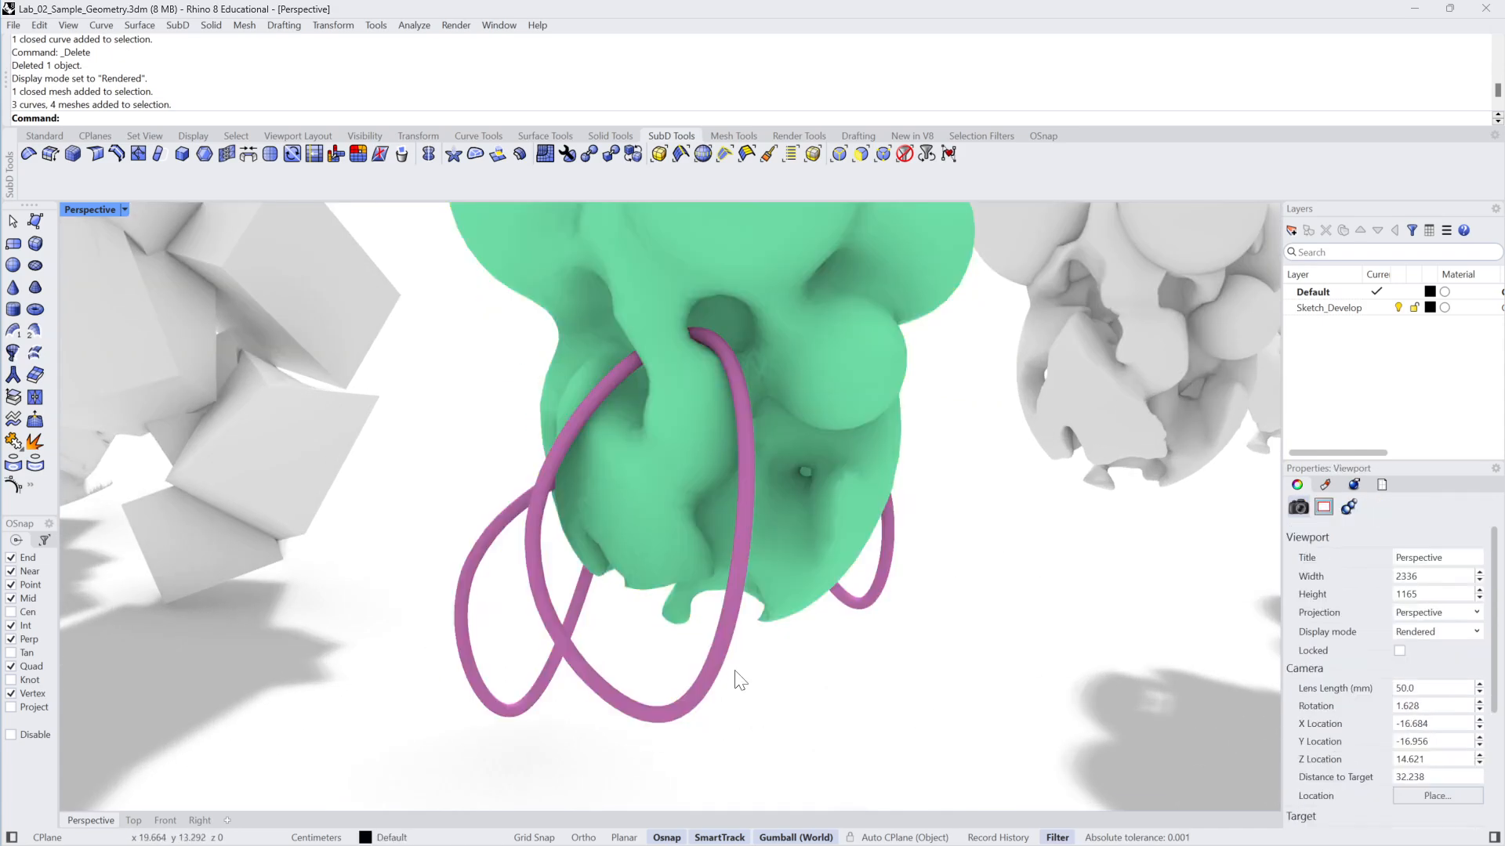
# Hide the front purple tube mesh and select the closed guide curve inside it
pyautogui.click(717, 641)
pyautogui.hotkey('ctrl', 'h')
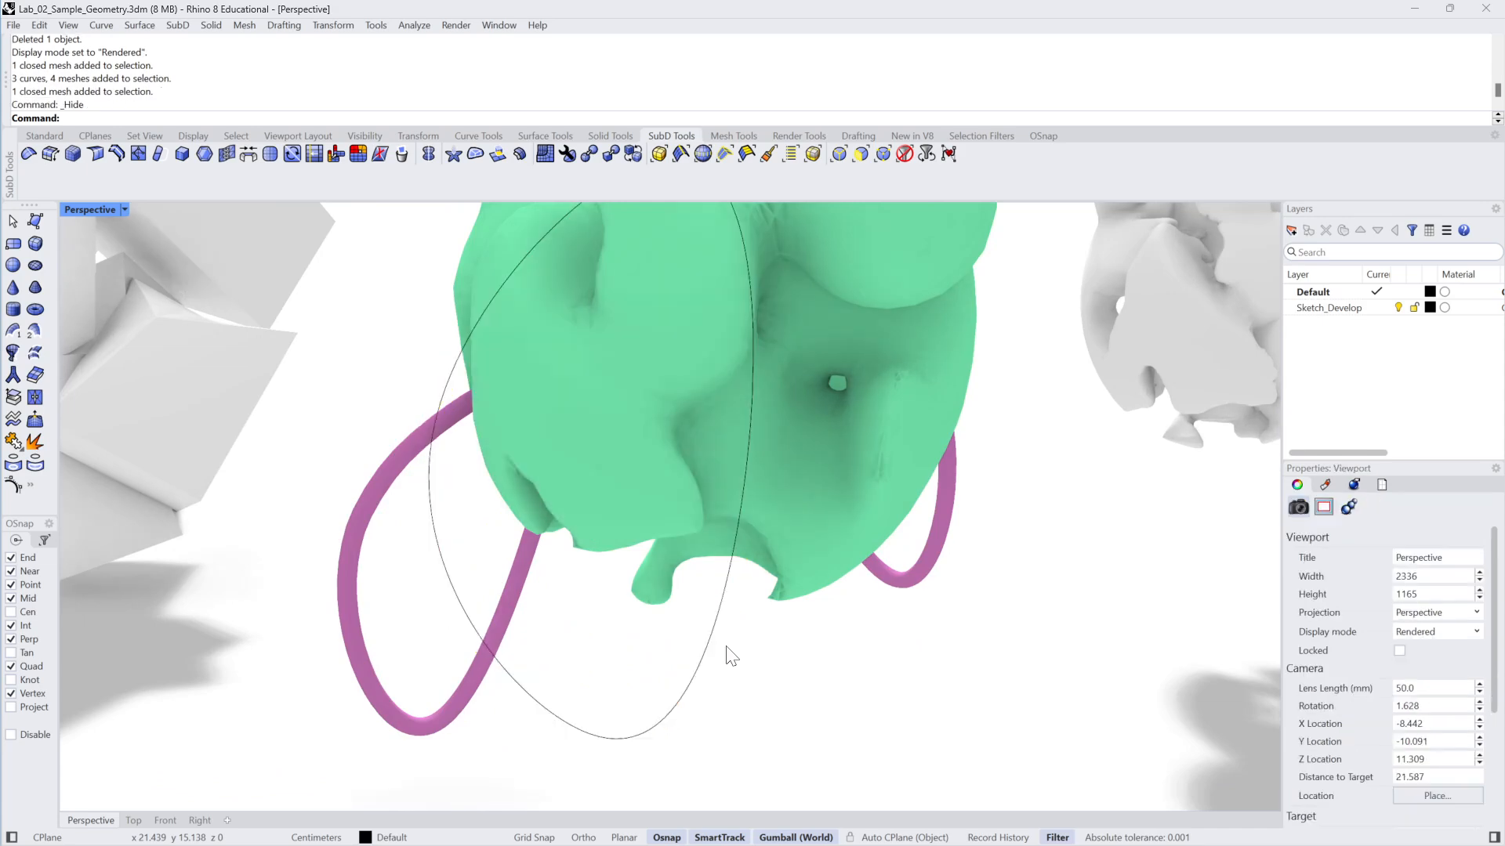
pyautogui.click(678, 694)
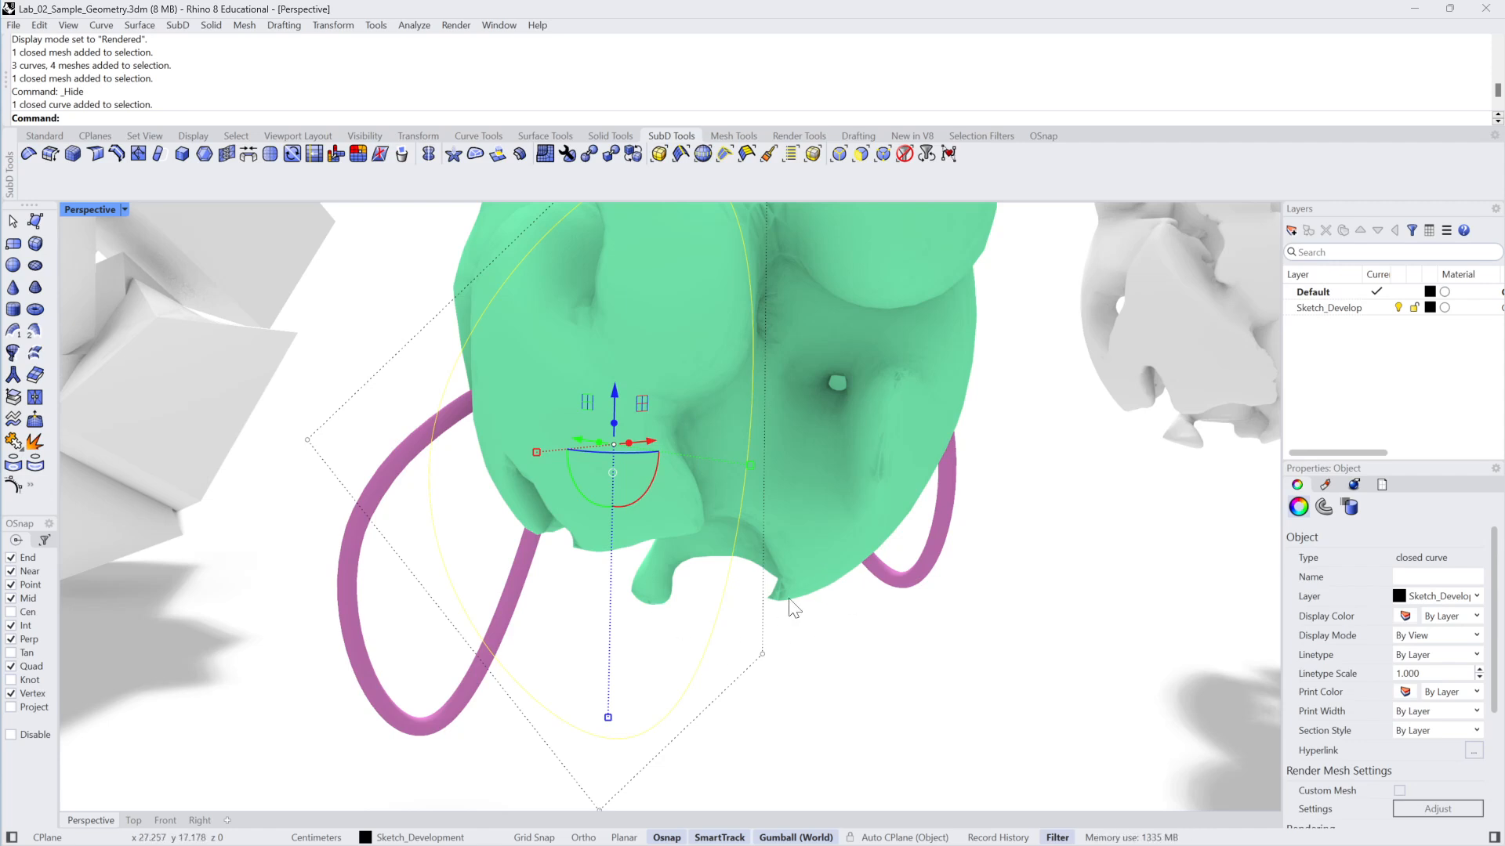
# Undo the hiding of the front tube mesh and set the perspective view to Shaded display
pyautogui.press('Escape')
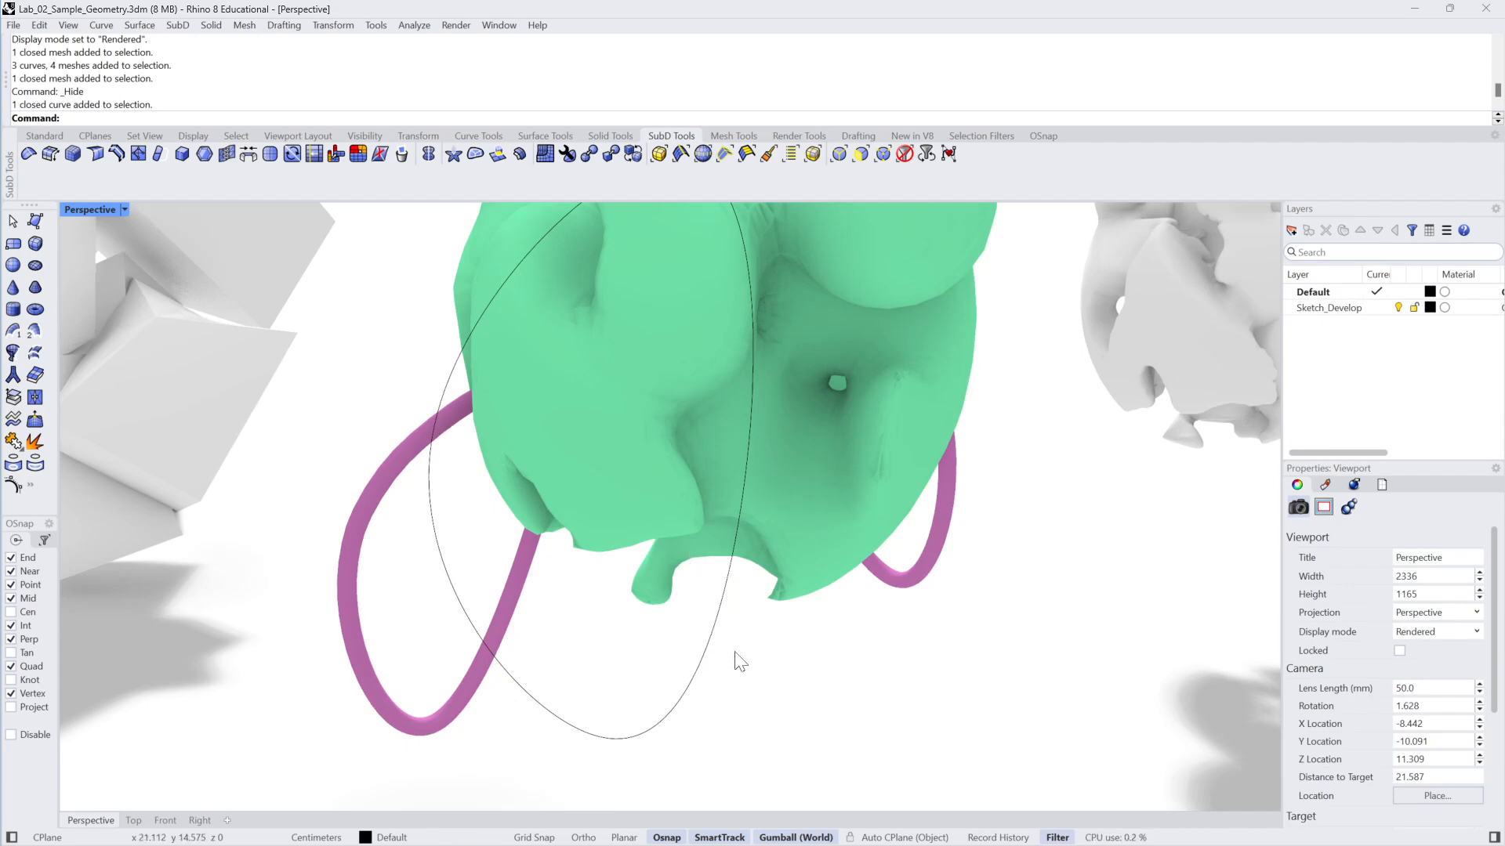
pyautogui.hotkey('ctrl', 'z')
pyautogui.scroll(-2, 772, 649)
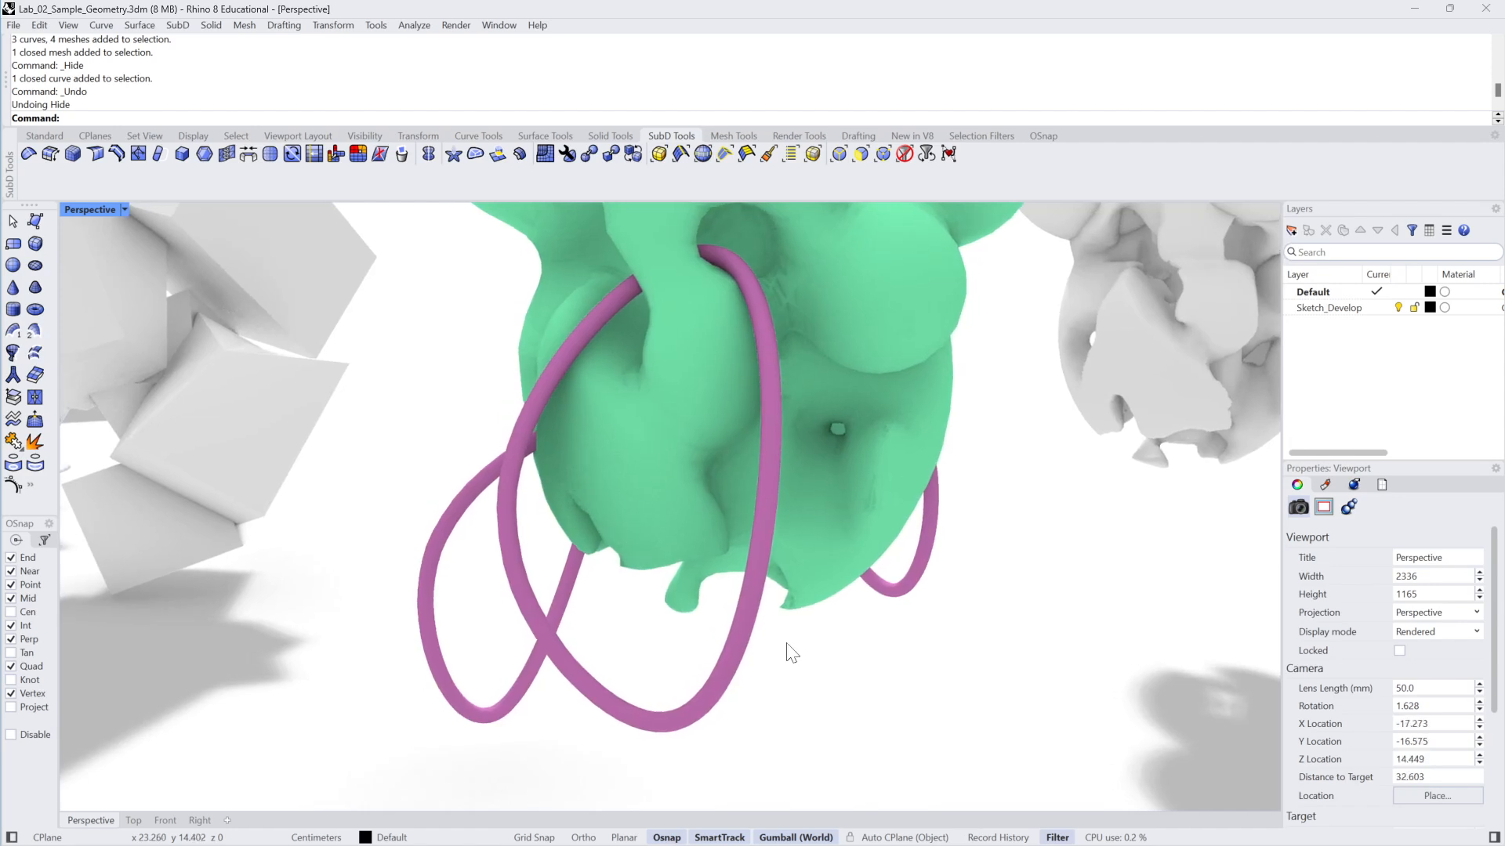
pyautogui.scroll(-5, 786, 648)
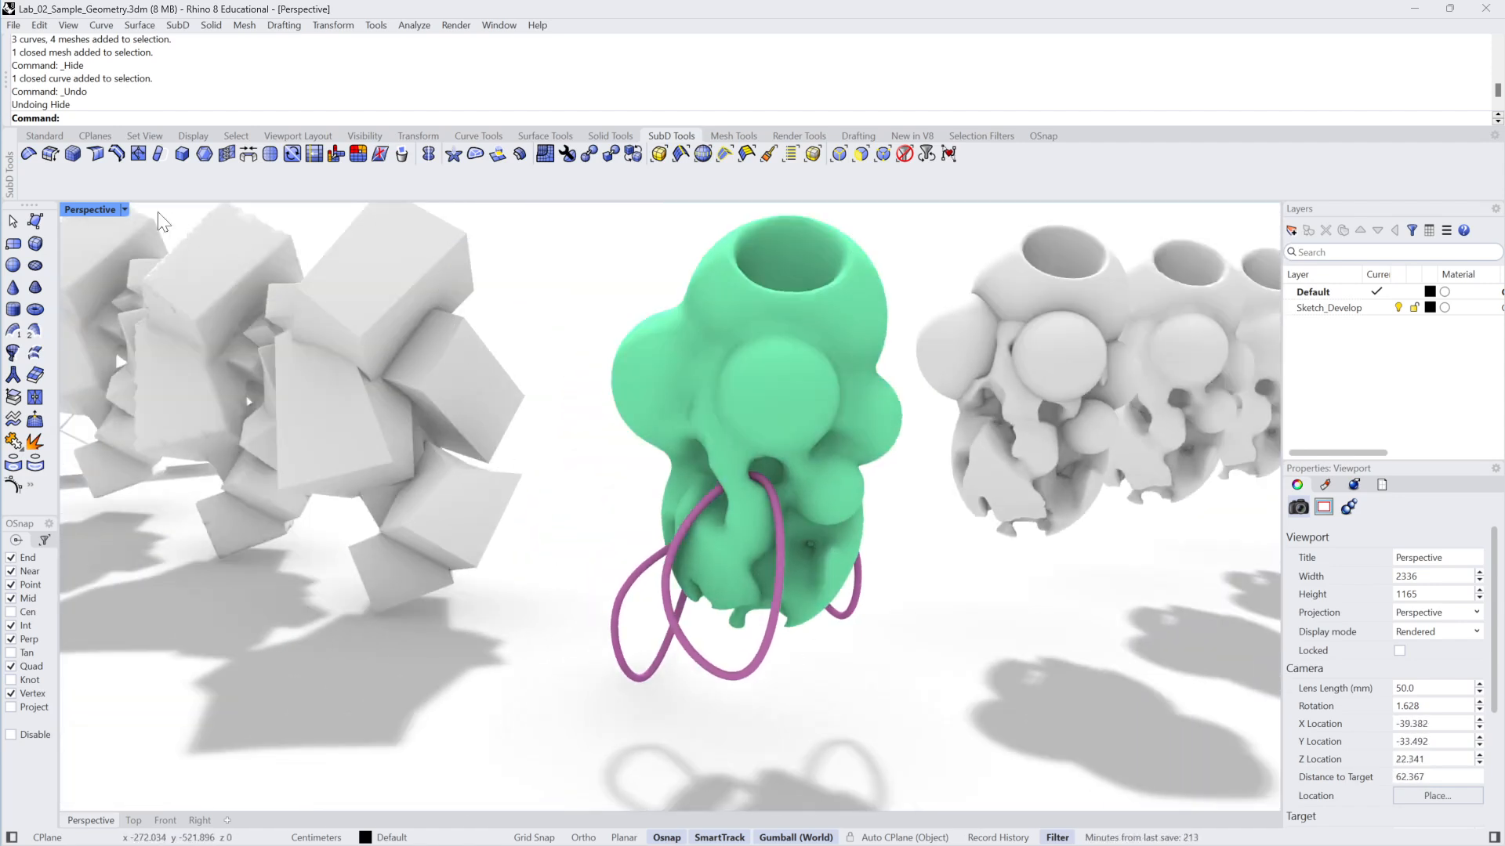
pyautogui.click(124, 209)
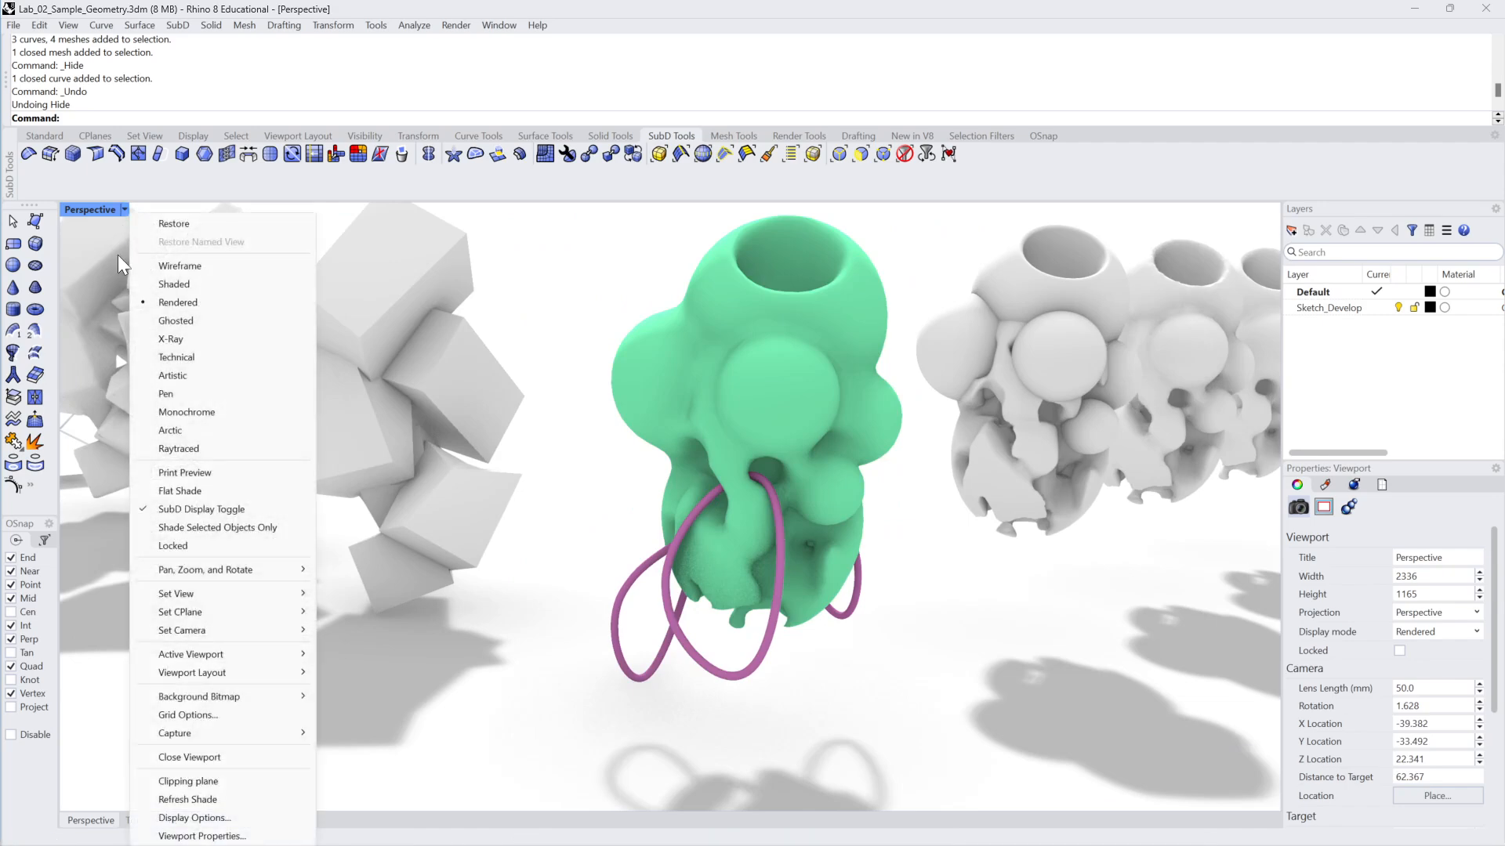
pyautogui.click(174, 286)
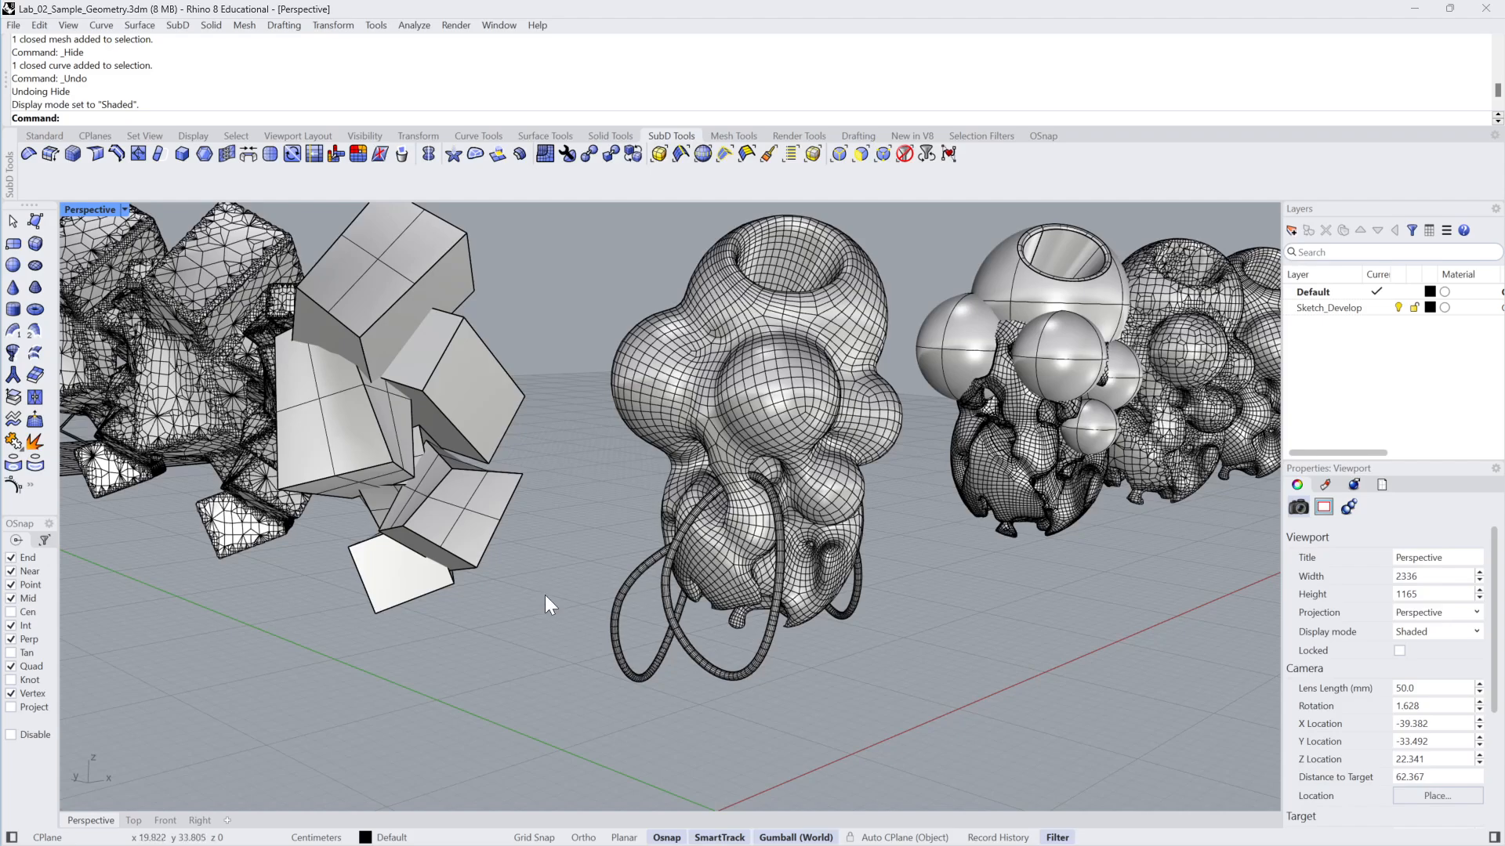
# Join the SubDs, curves and meshes of the dense block models beyond the plain box stack and hide them
pyautogui.moveTo(544, 594)
pyautogui.mouseDown(button='right')
pyautogui.moveTo(552, 502)
pyautogui.moveTo(614, 360)
pyautogui.mouseUp(button='right')
pyautogui.moveTo(619, 309); pyautogui.dragTo(134, 718)
pyautogui.hotkey('ctrl', 'j')
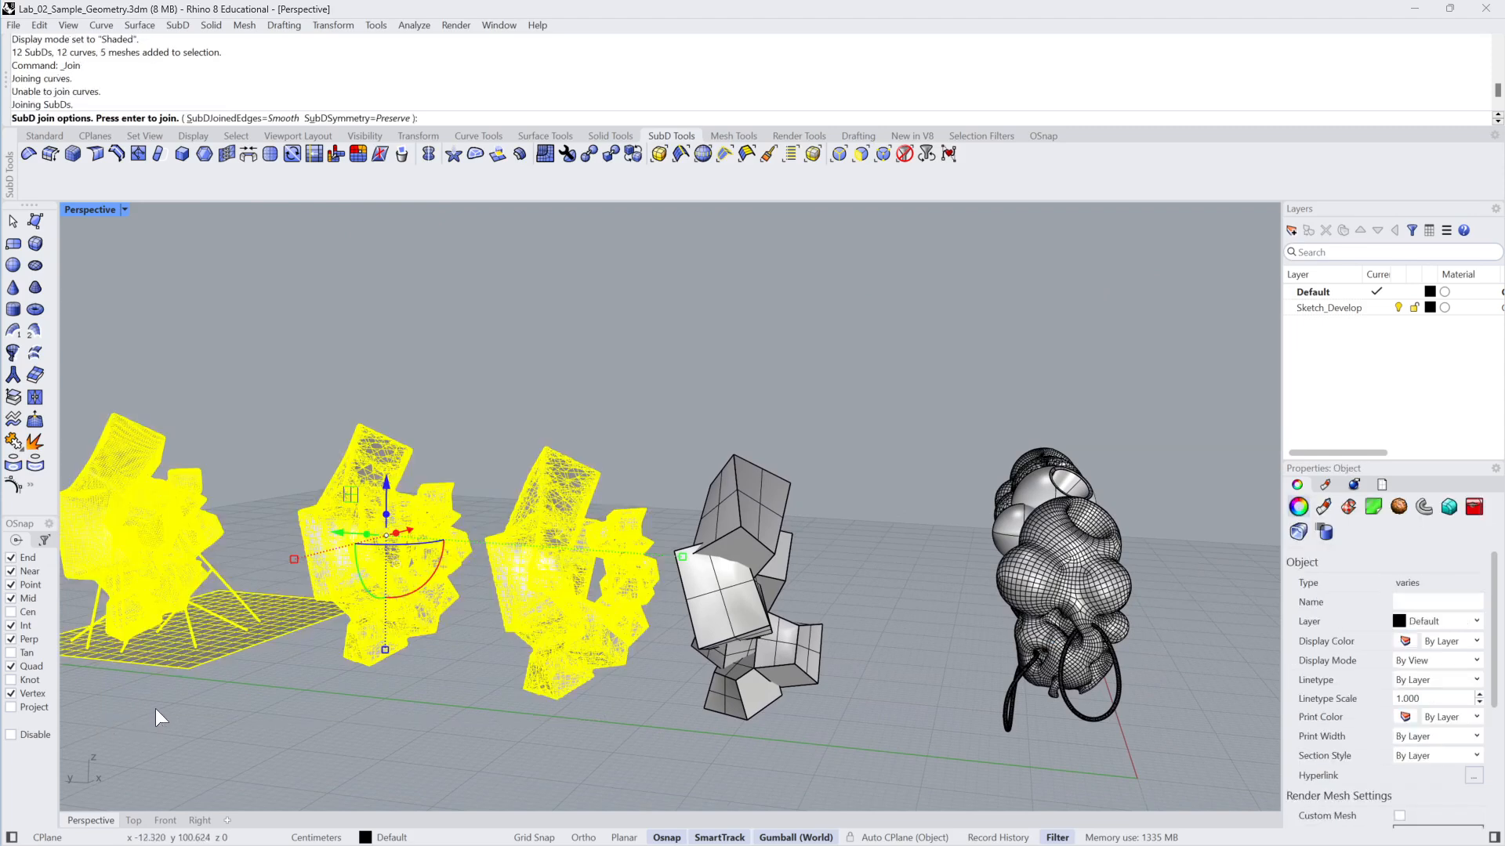
pyautogui.press('Return')
pyautogui.hotkey('ctrl', 'h')
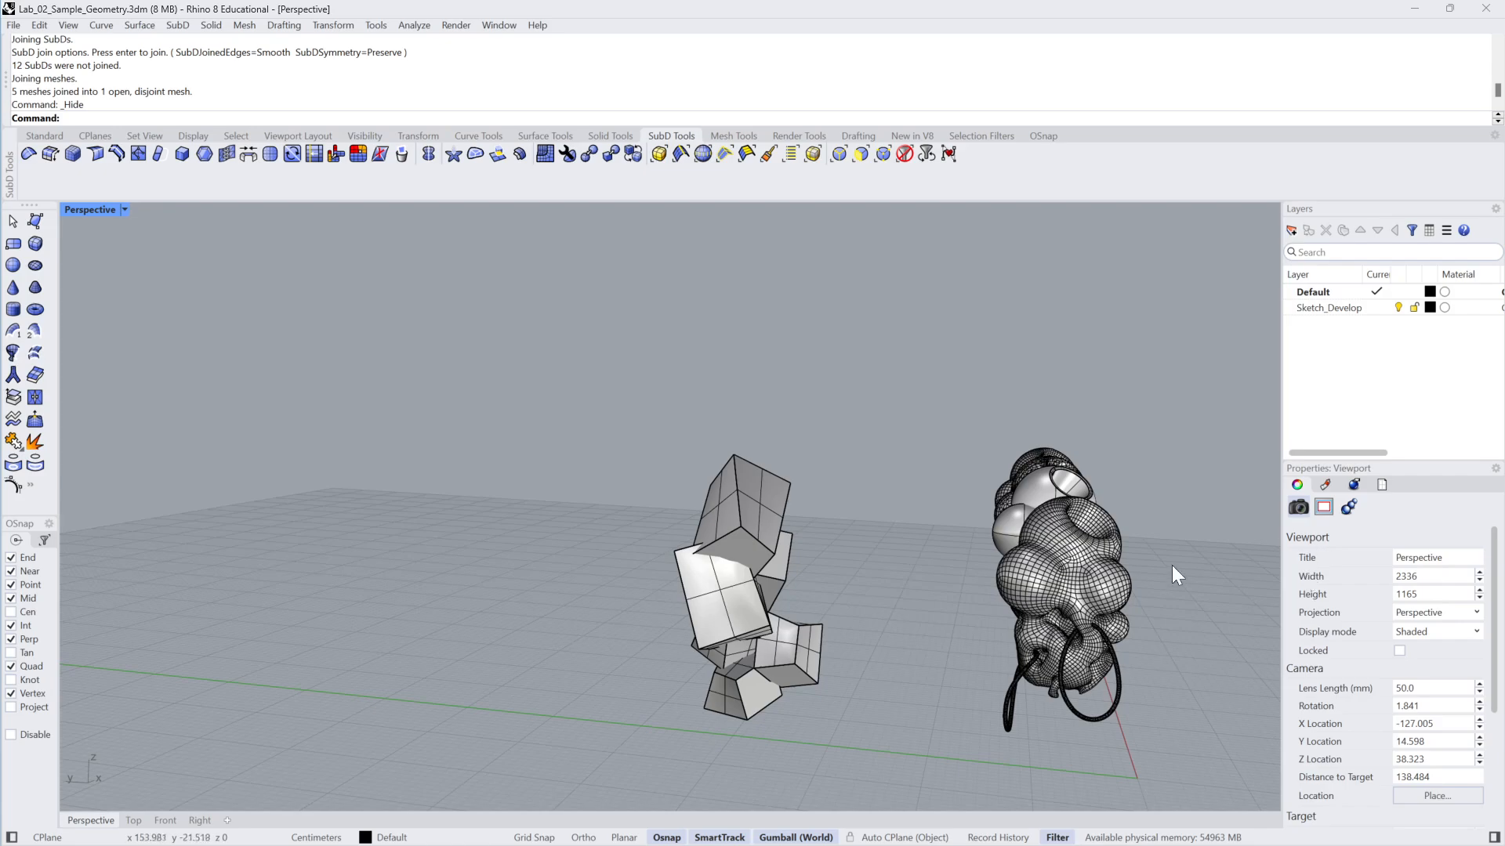
# Draw a box on the ground plane beside the plain box stack
pyautogui.moveTo(1173, 566); pyautogui.dragTo(943, 605, button='right')
pyautogui.scroll(3, 710, 494)
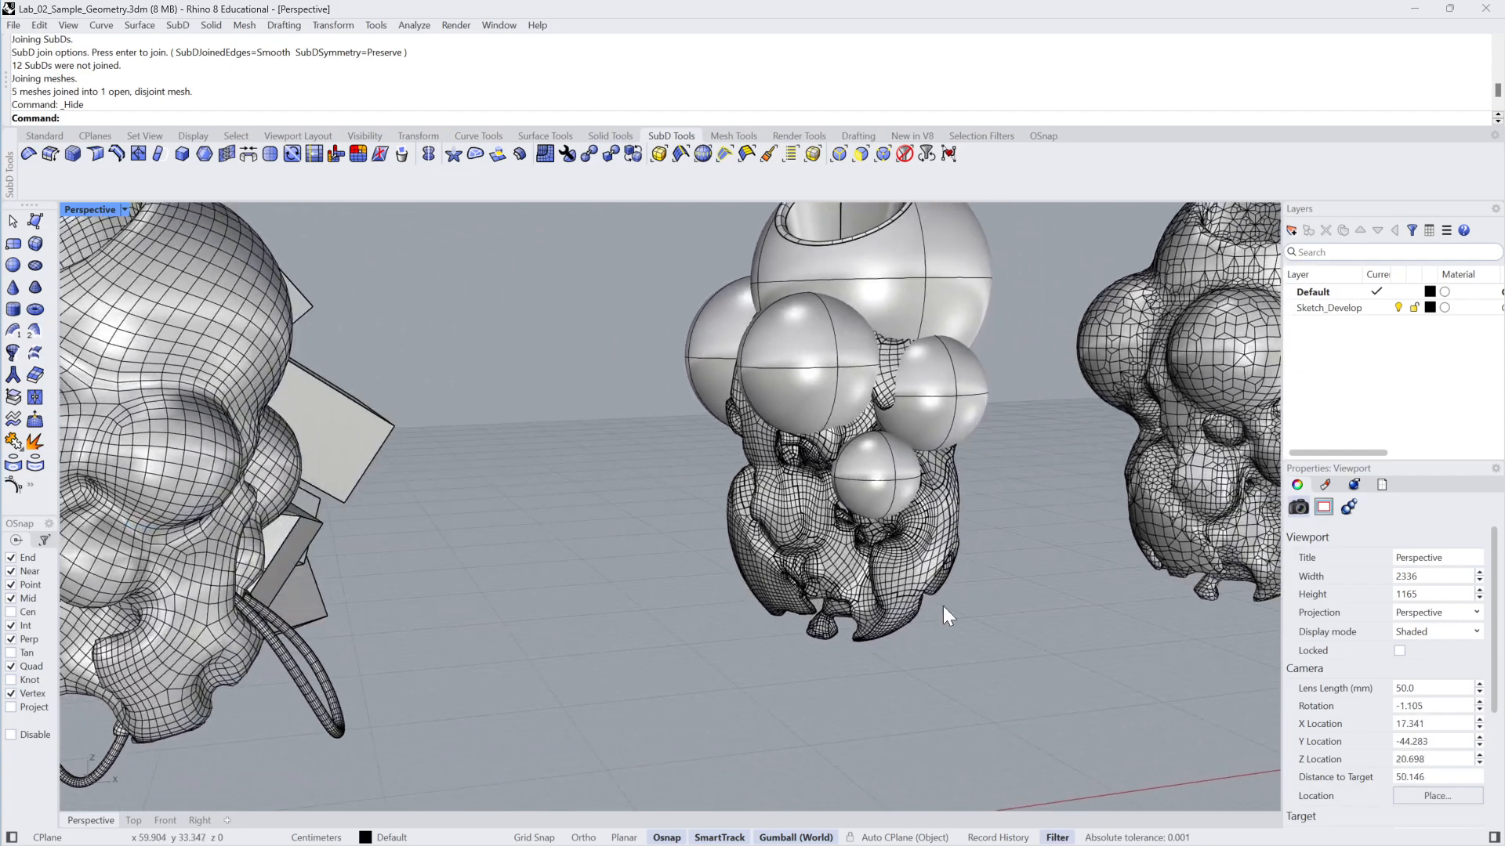
pyautogui.click(919, 556)
pyautogui.moveTo(1075, 628); pyautogui.dragTo(345, 392, button='right')
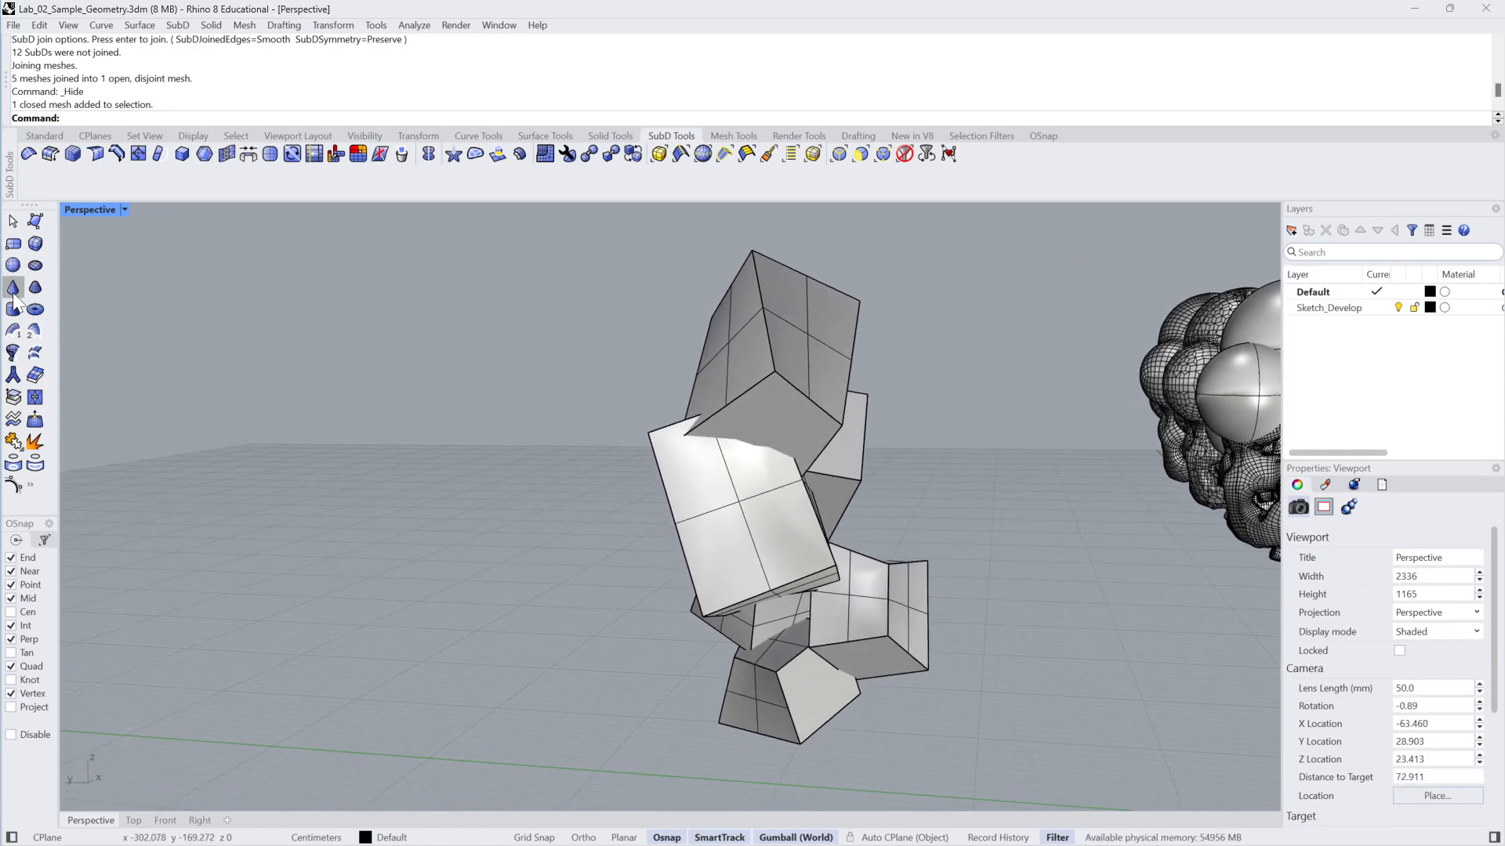
pyautogui.click(45, 135)
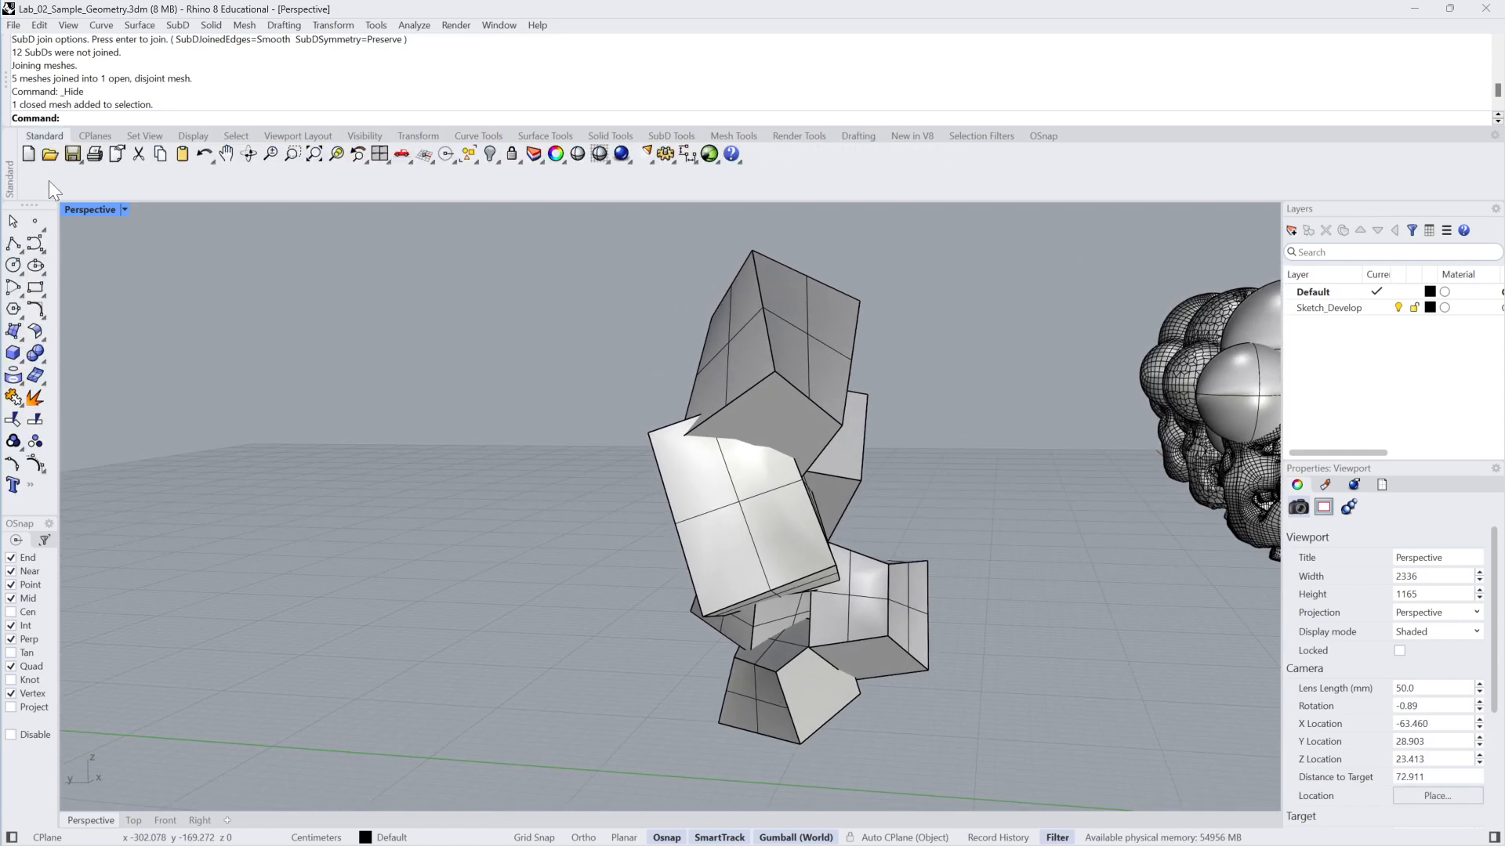
pyautogui.click(13, 354)
pyautogui.click(604, 733)
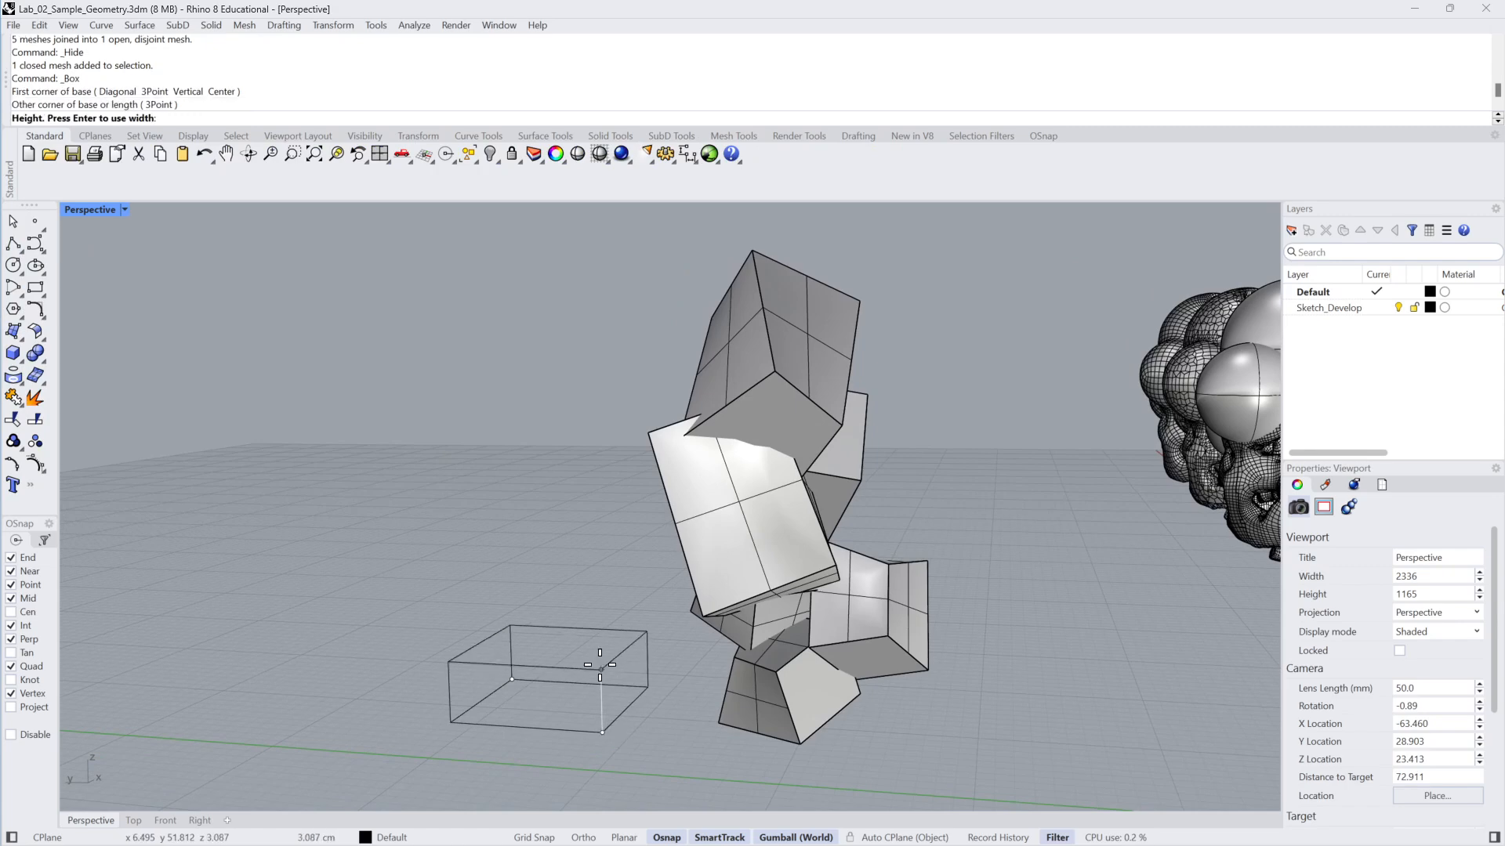
pyautogui.click(594, 604)
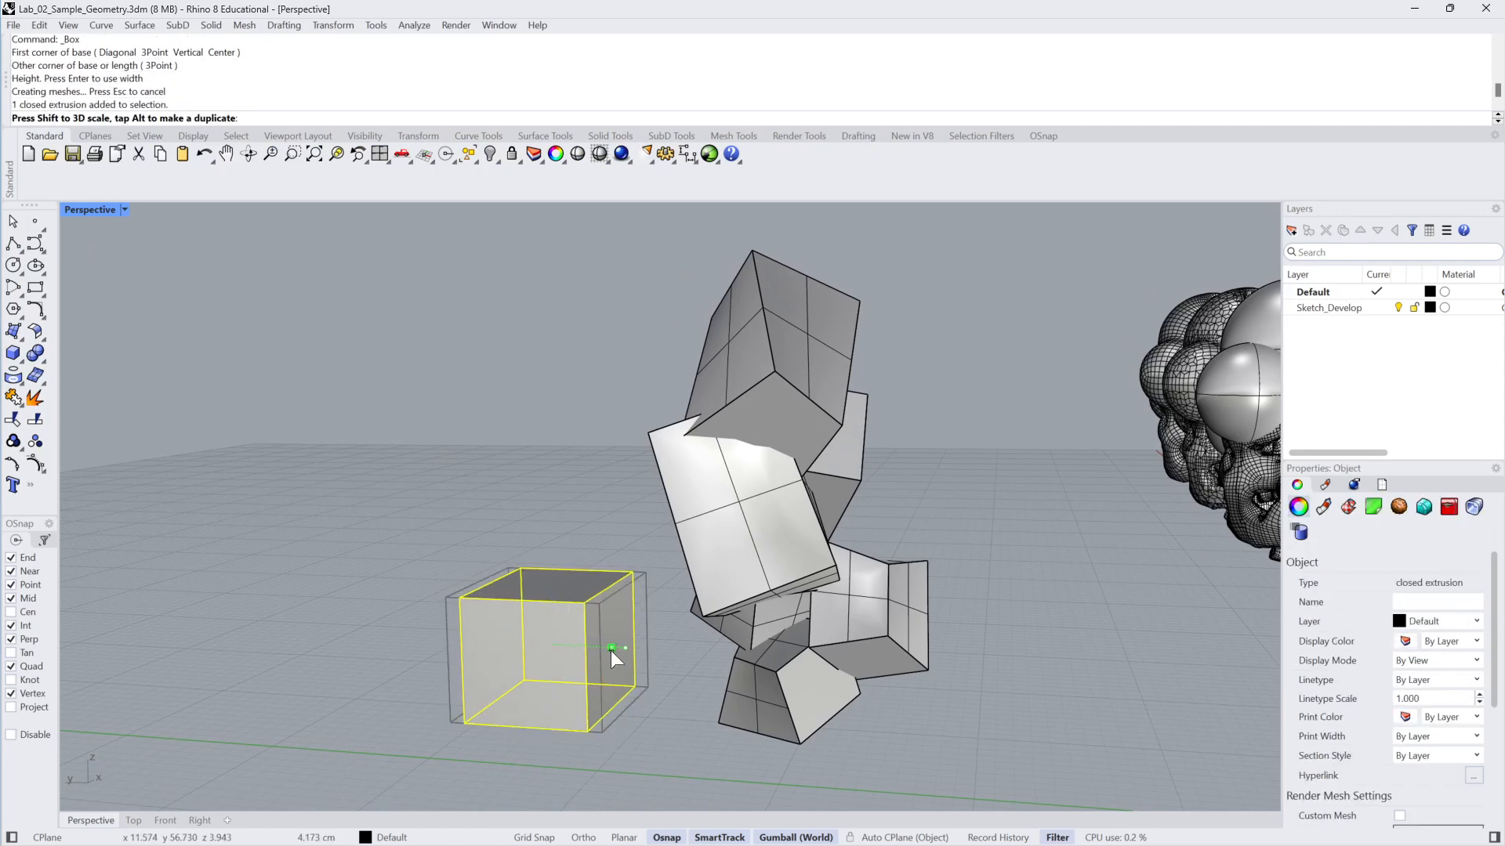
# Raise the box beside the stack, tilt it with the Gumball and make a shifted duplicate of it
pyautogui.moveTo(556, 588); pyautogui.dragTo(529, 336)
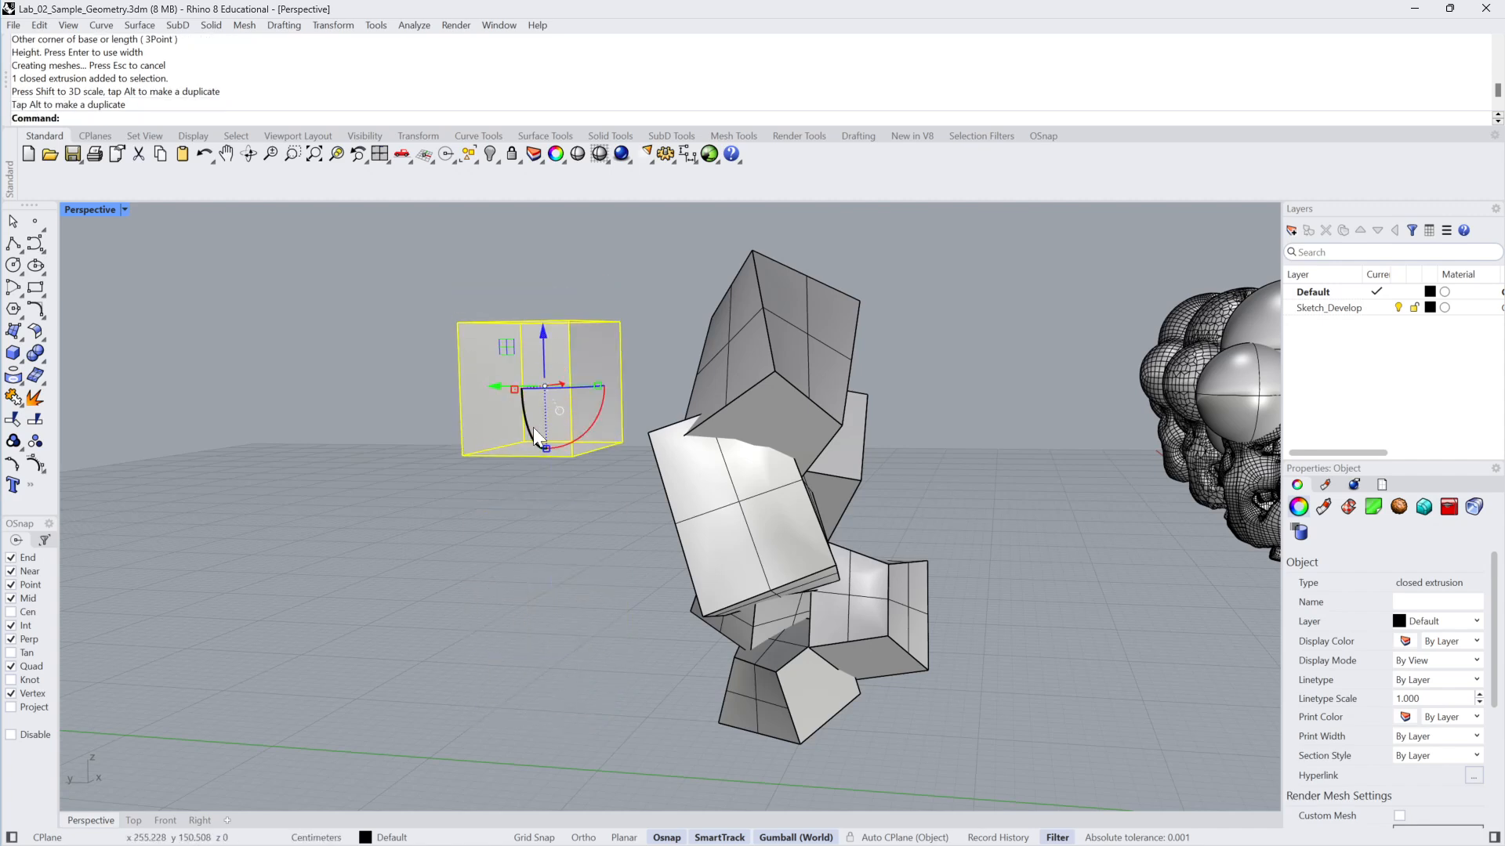
pyautogui.moveTo(529, 426); pyautogui.dragTo(539, 444)
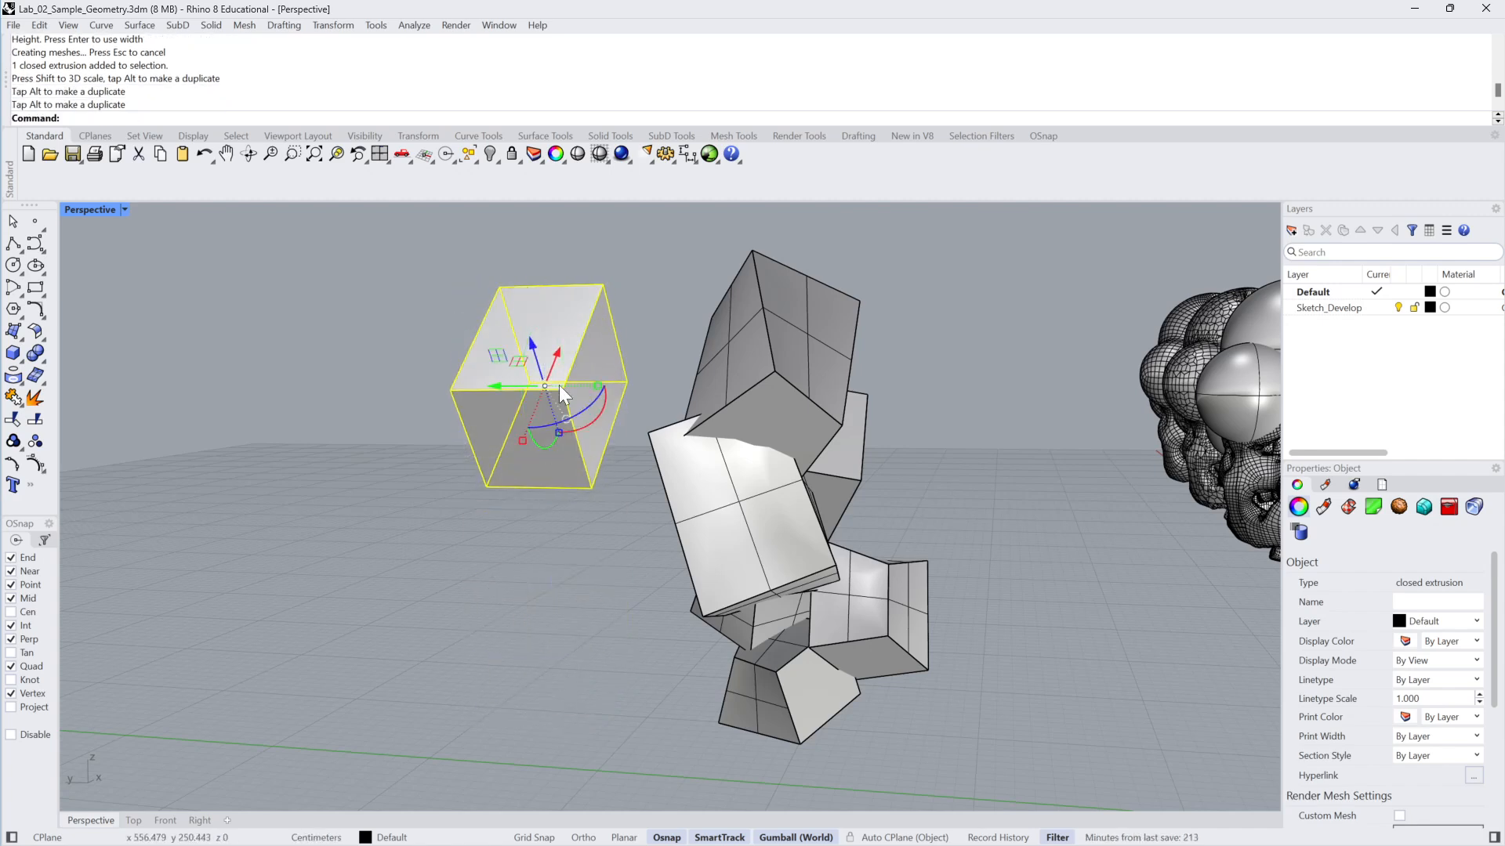
pyautogui.moveTo(495, 394); pyautogui.dragTo(473, 426)
pyautogui.click(569, 561)
# Align the Gumball to Object and shrink one of the two tilted boxes along its own axis
pyautogui.moveTo(576, 572); pyautogui.dragTo(793, 718, button='right')
pyautogui.click(511, 536)
pyautogui.rightClick(804, 839)
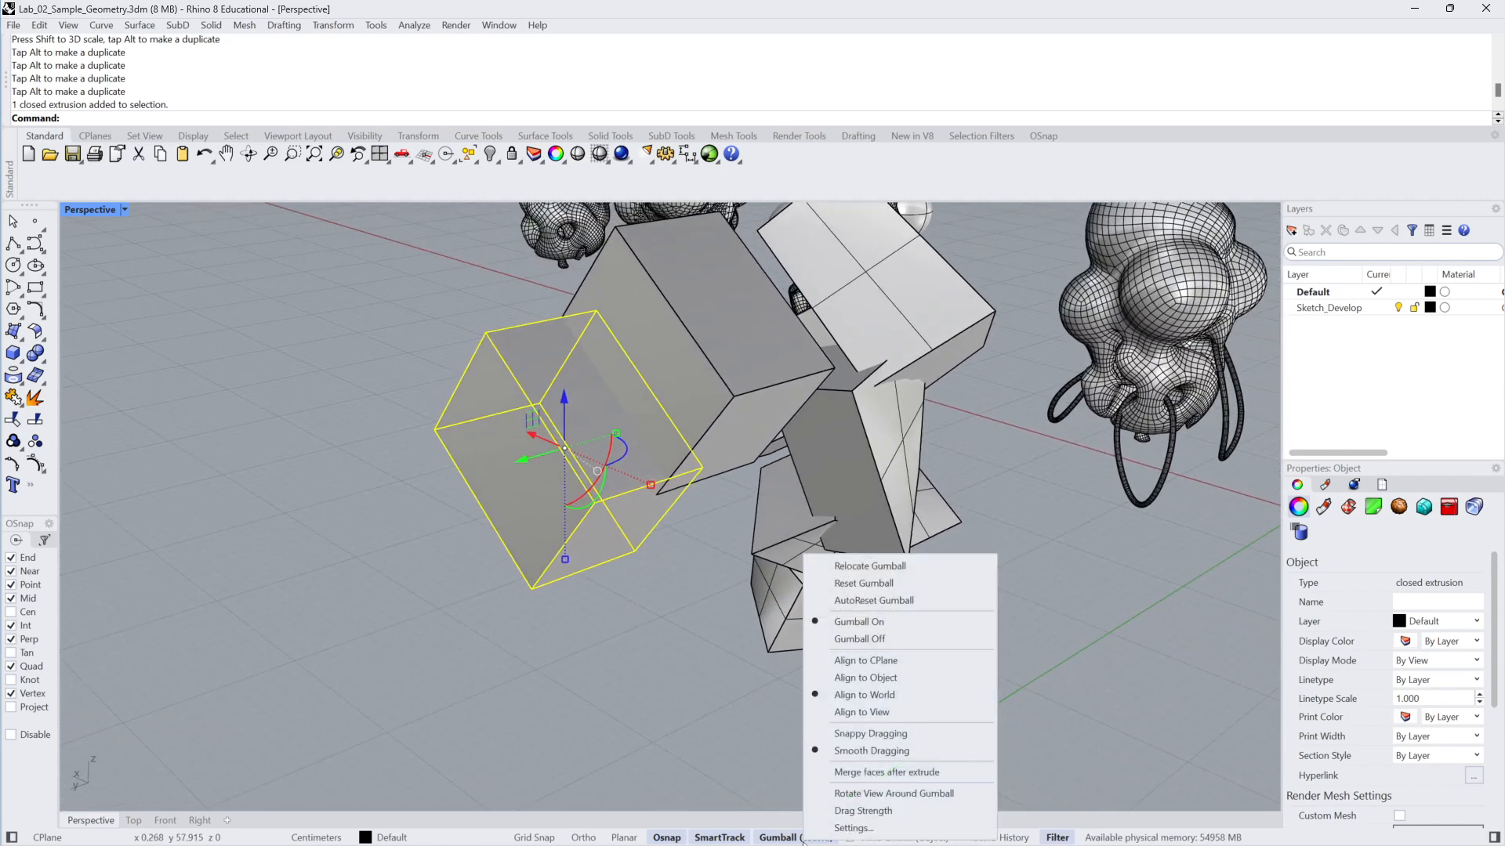
pyautogui.click(867, 677)
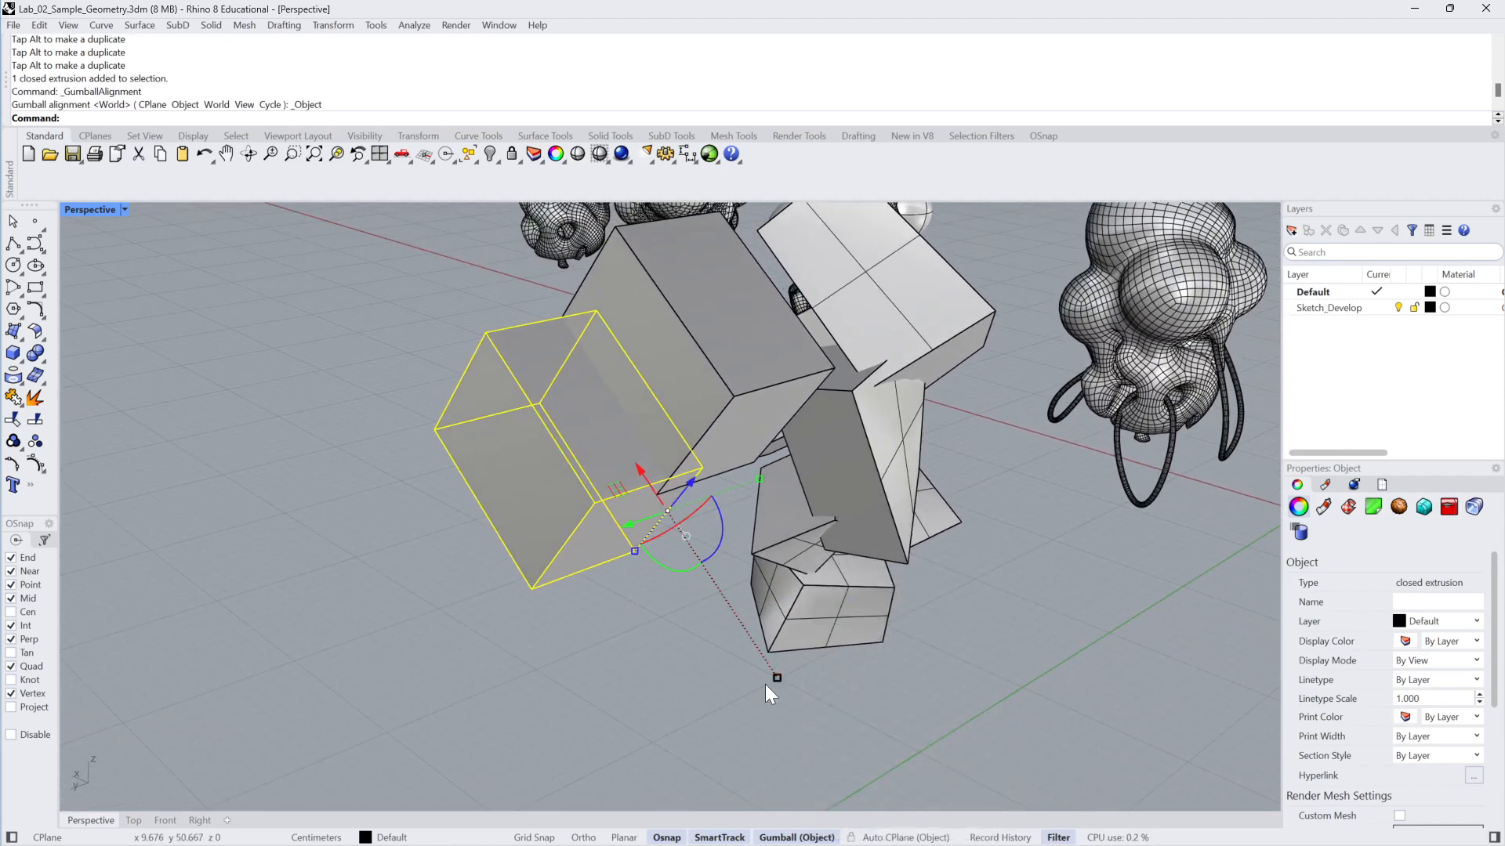
pyautogui.moveTo(764, 684); pyautogui.dragTo(724, 590, button='right')
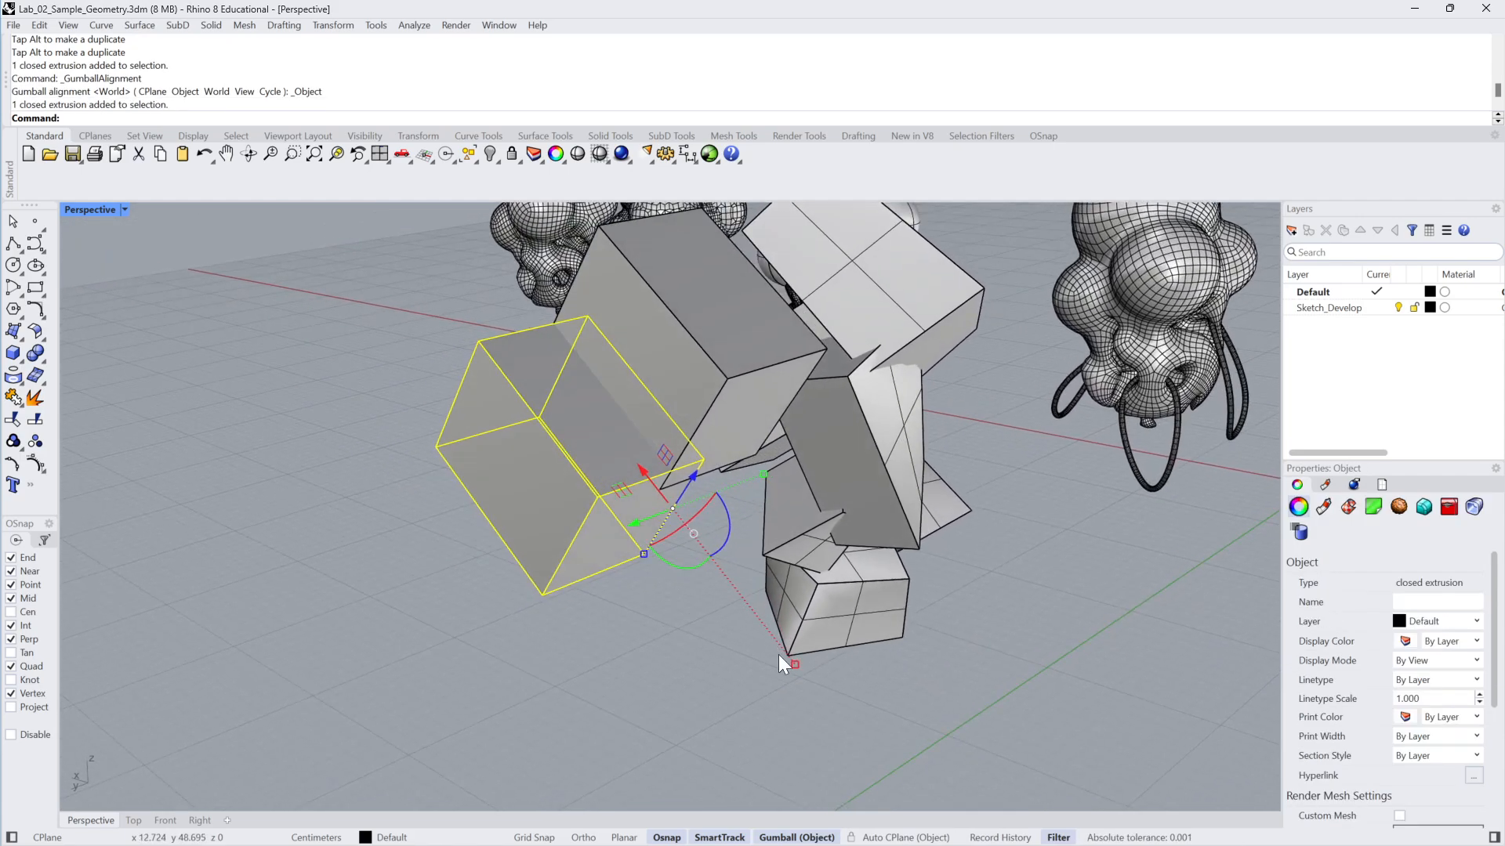
pyautogui.moveTo(788, 658); pyautogui.dragTo(738, 610)
pyautogui.moveTo(739, 609); pyautogui.dragTo(610, 557, button='right')
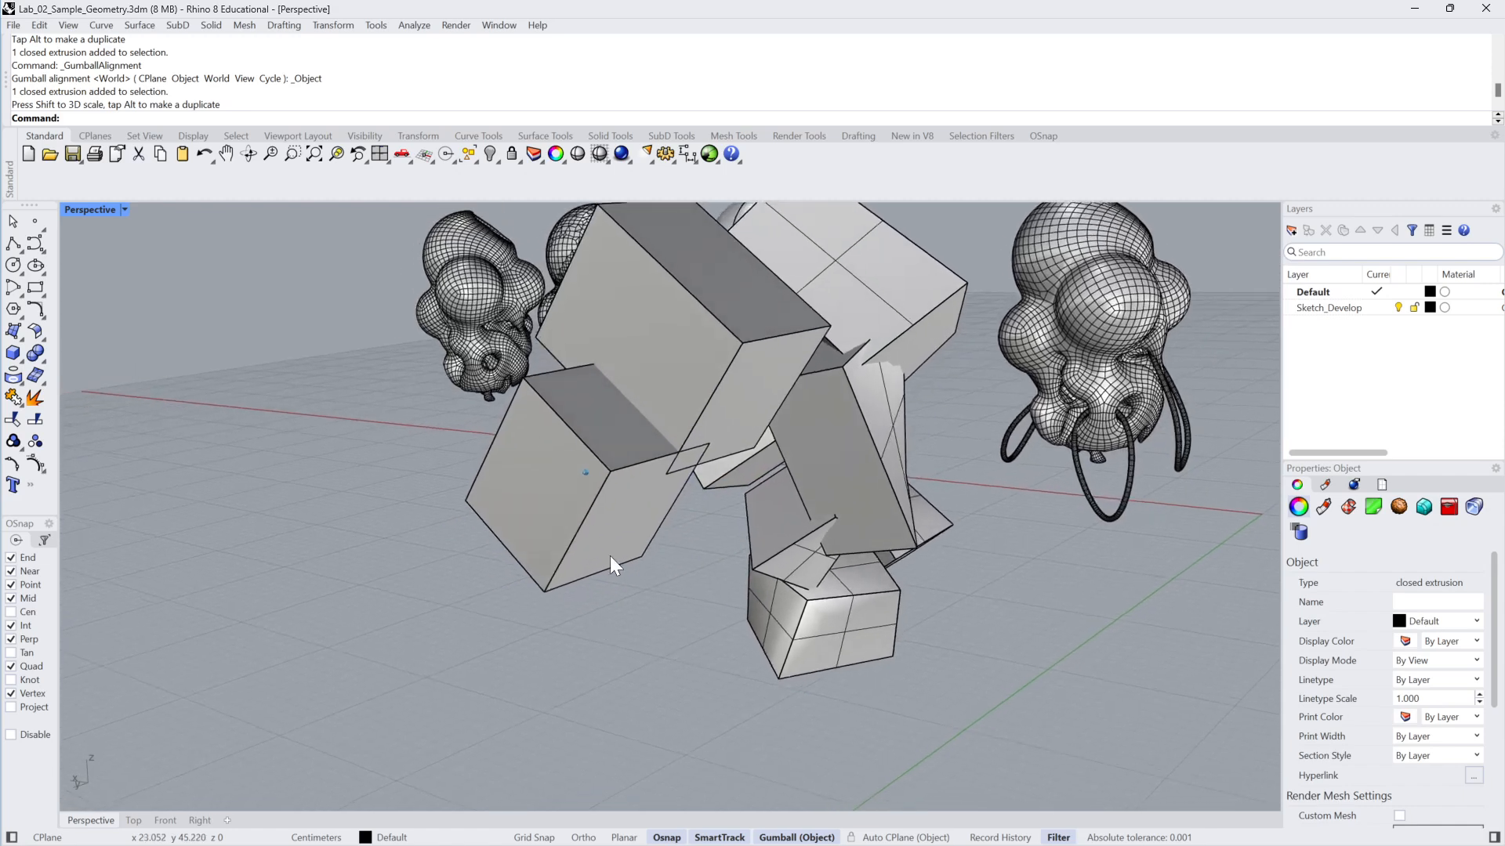
# Select a single face of the shortened box and move it to reshape the box
pyautogui.press('Escape')
pyautogui.keyDown('ctrl'); pyautogui.keyDown('shift'); pyautogui.click(619, 404); pyautogui.keyUp('shift'); pyautogui.keyUp('ctrl')
pyautogui.moveTo(639, 373); pyautogui.dragTo(613, 409)
pyautogui.click(674, 628)
# Move the small box beneath the larger tilted box
pyautogui.moveTo(674, 628); pyautogui.dragTo(620, 623, button='right')
pyautogui.click(606, 512)
pyautogui.moveTo(606, 512); pyautogui.dragTo(643, 512, button='right')
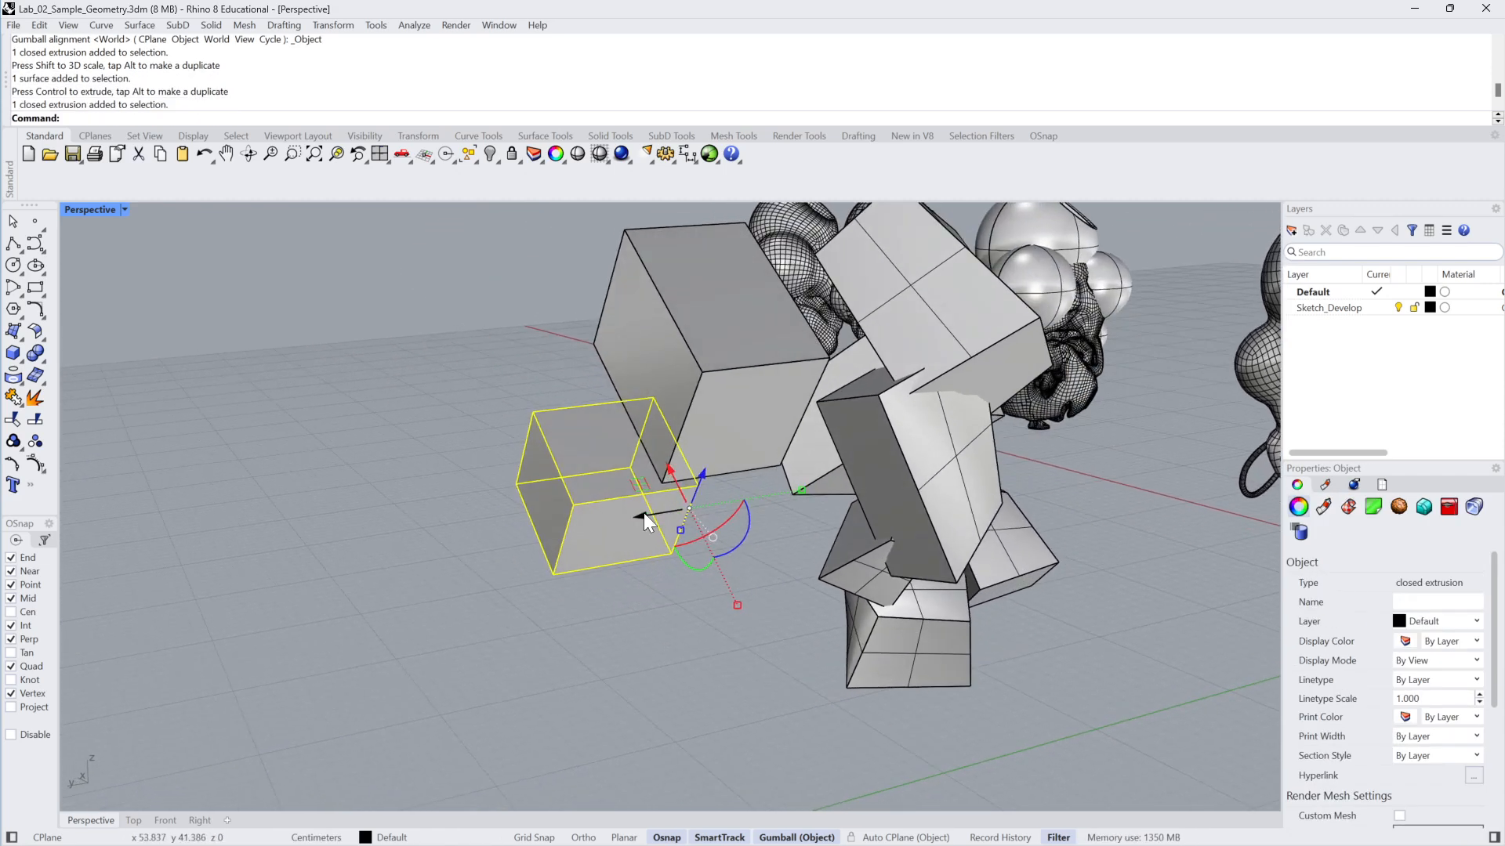
pyautogui.moveTo(642, 513); pyautogui.dragTo(731, 438)
pyautogui.moveTo(730, 437); pyautogui.dragTo(675, 511, button='right')
# Duplicate the larger tilted box, rotate the copy on two axes and shift it so it overlaps the original
pyautogui.click(613, 363)
pyautogui.moveTo(613, 363); pyautogui.dragTo(711, 418, button='right')
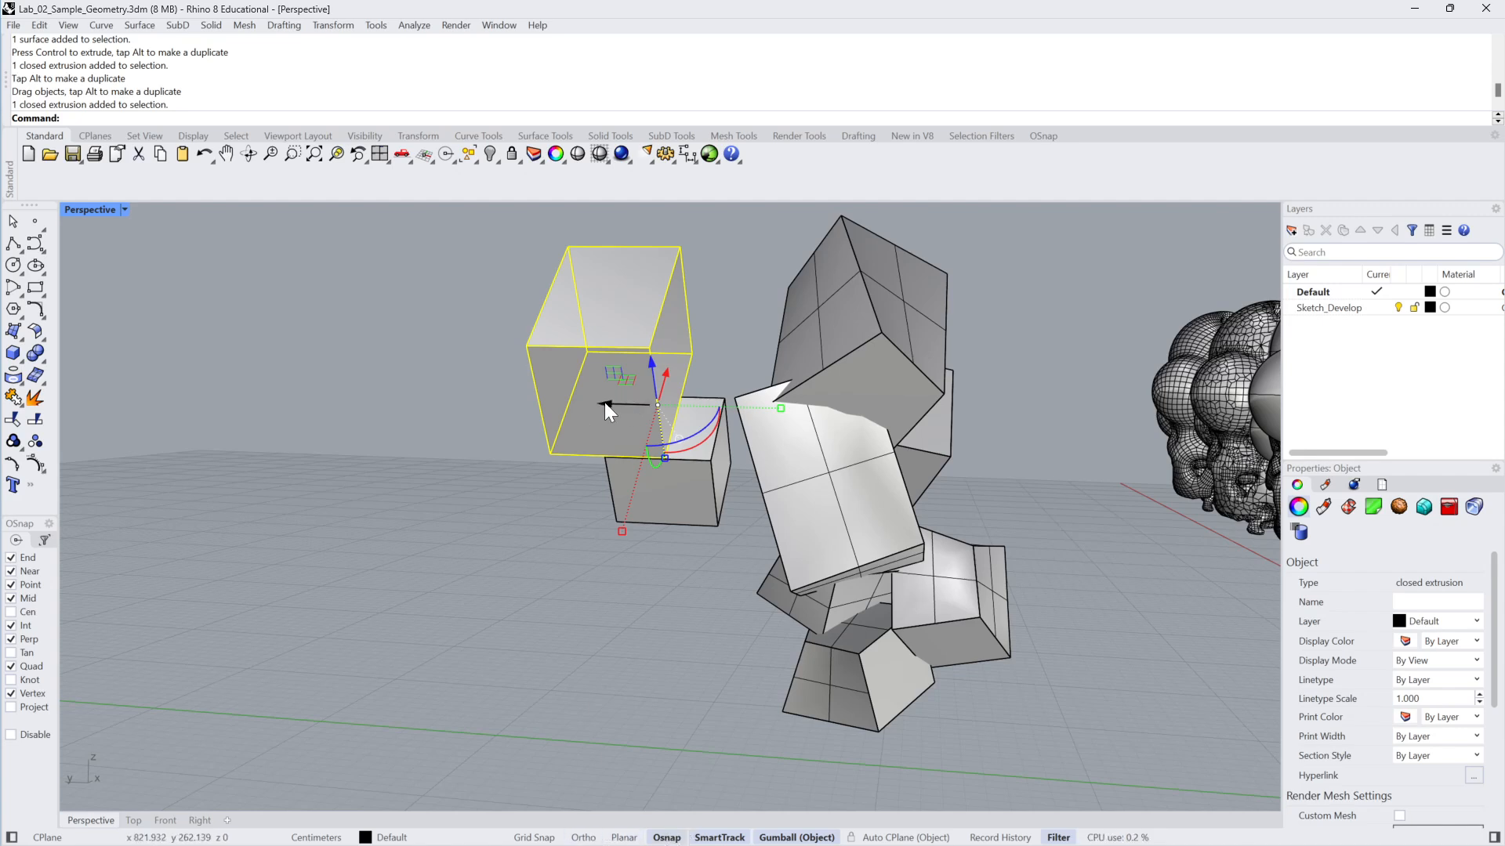
pyautogui.moveTo(605, 402)
pyautogui.mouseDown()
pyautogui.moveTo(560, 406)
pyautogui.moveTo(598, 403)
pyautogui.mouseUp()
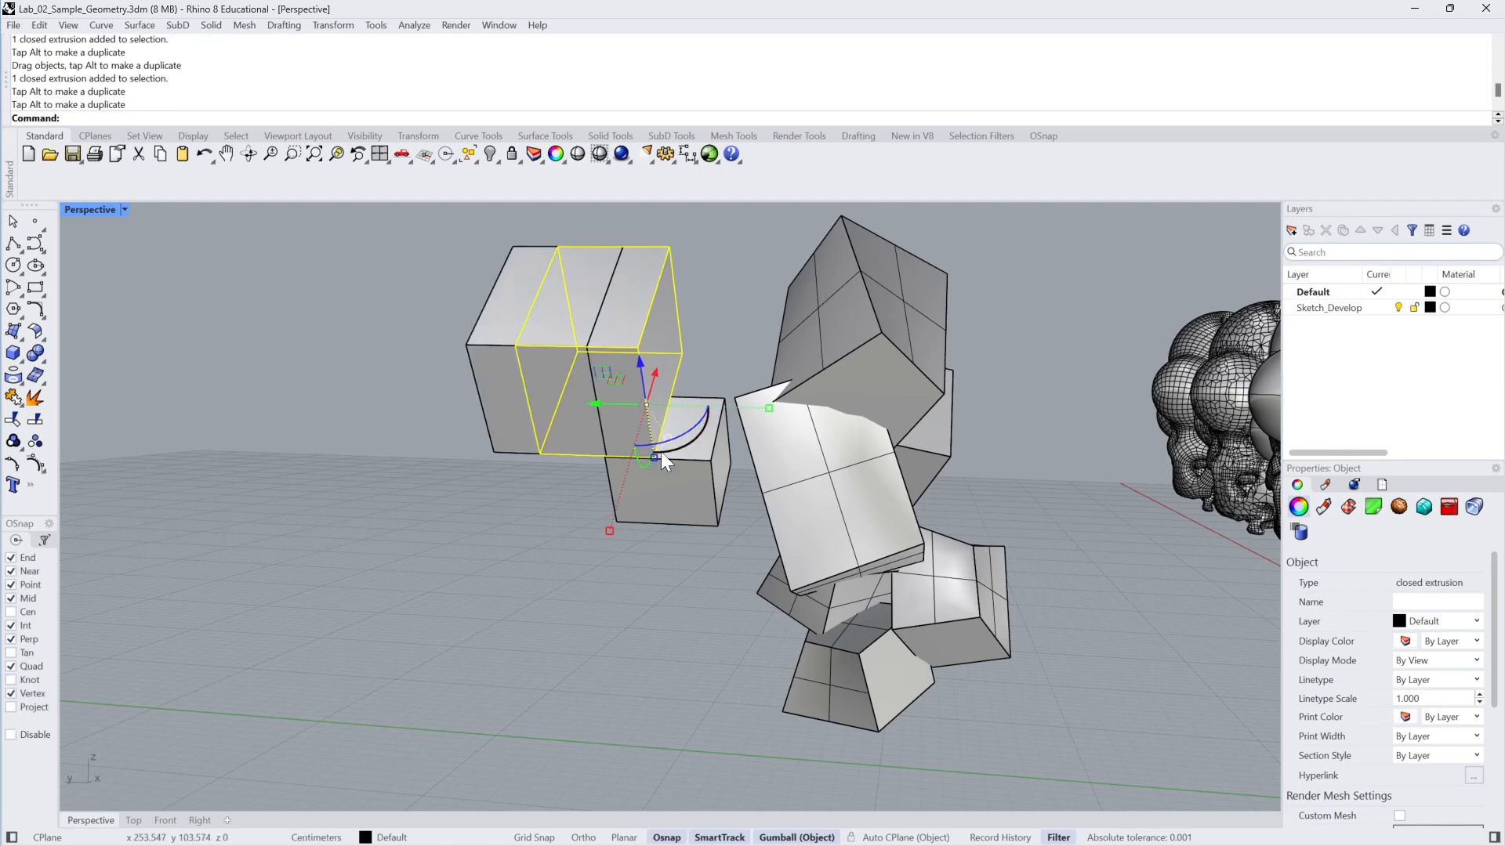
pyautogui.moveTo(662, 455); pyautogui.dragTo(650, 488)
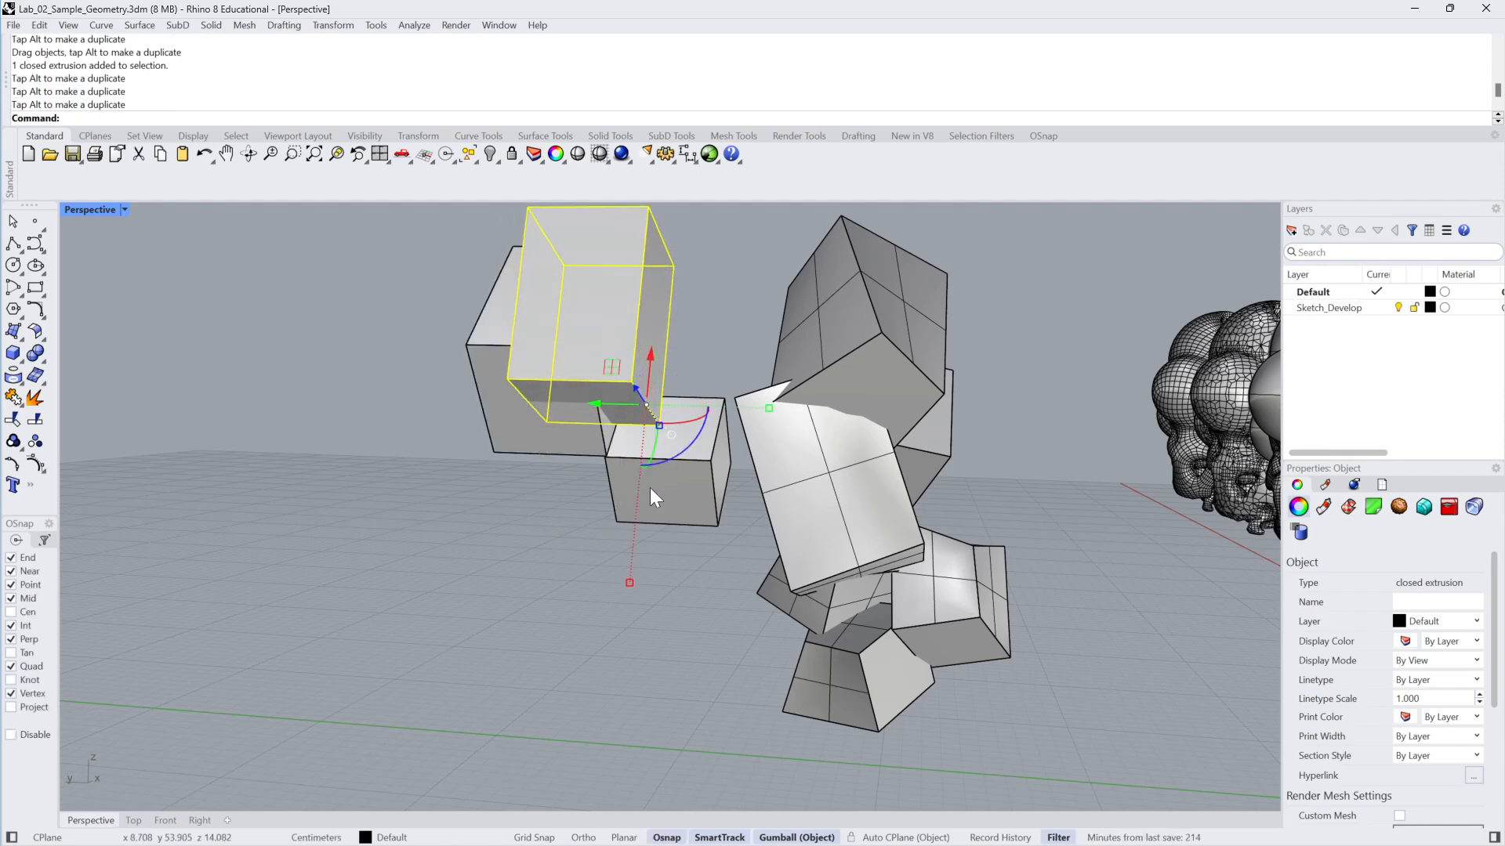
pyautogui.moveTo(602, 402); pyautogui.dragTo(684, 378)
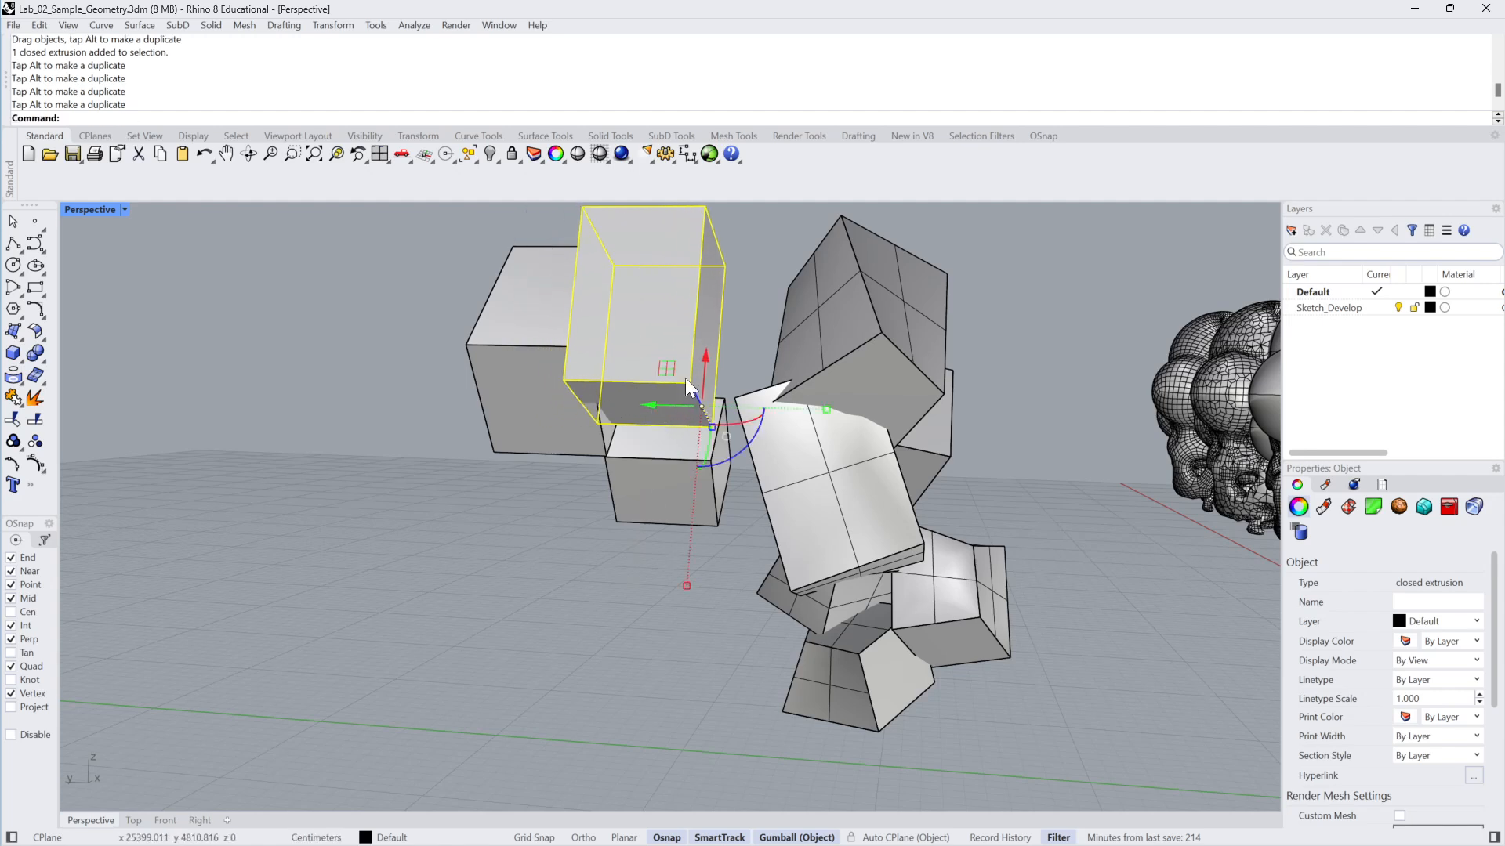
pyautogui.moveTo(747, 441); pyautogui.dragTo(729, 413)
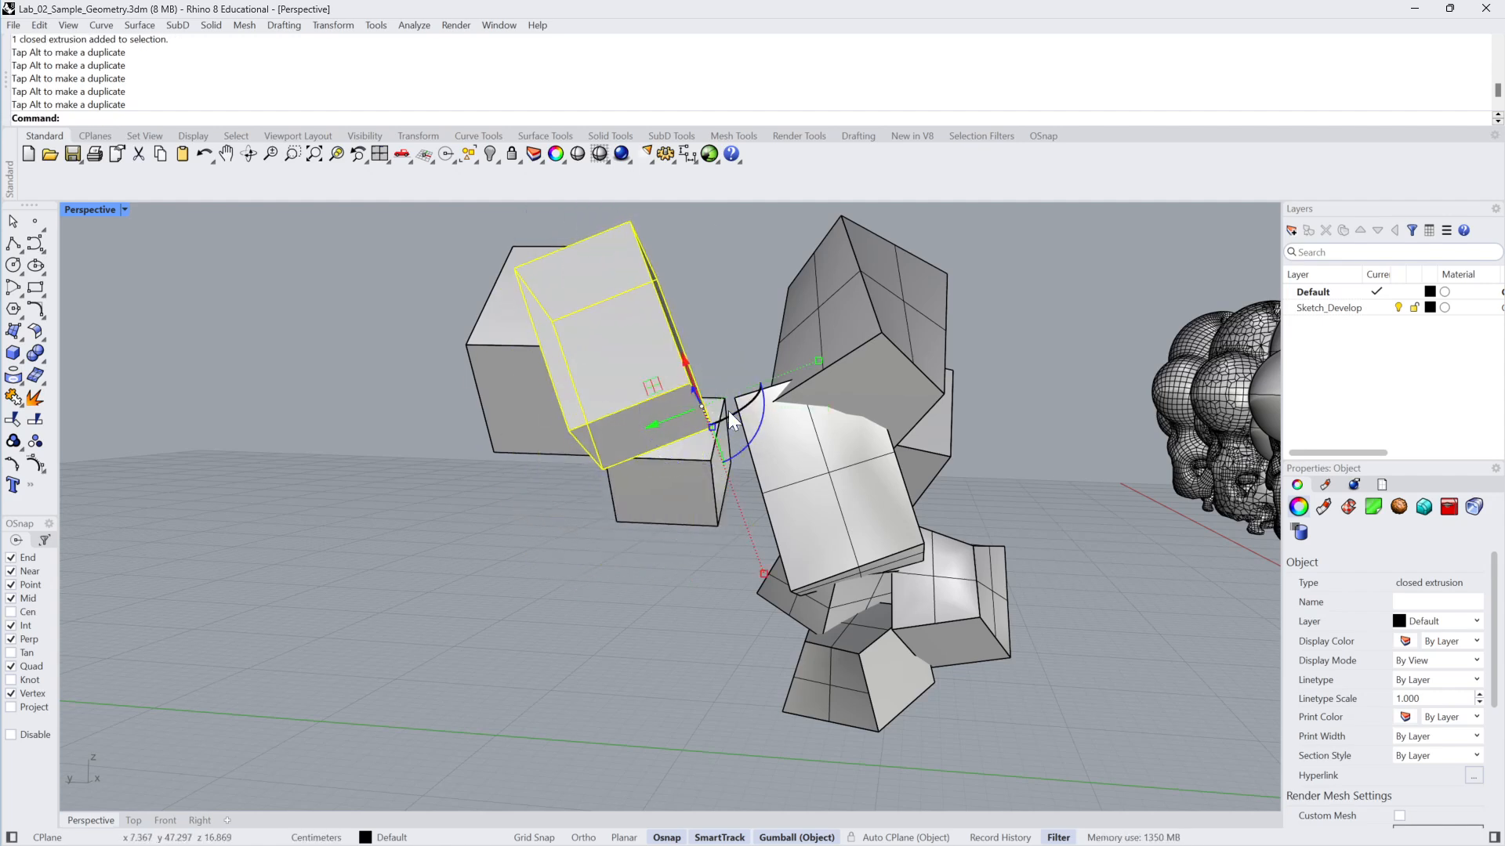
pyautogui.press('Escape')
# Examine how the rotated copy intersects the neighbouring boxes from several angles
pyautogui.click(626, 398)
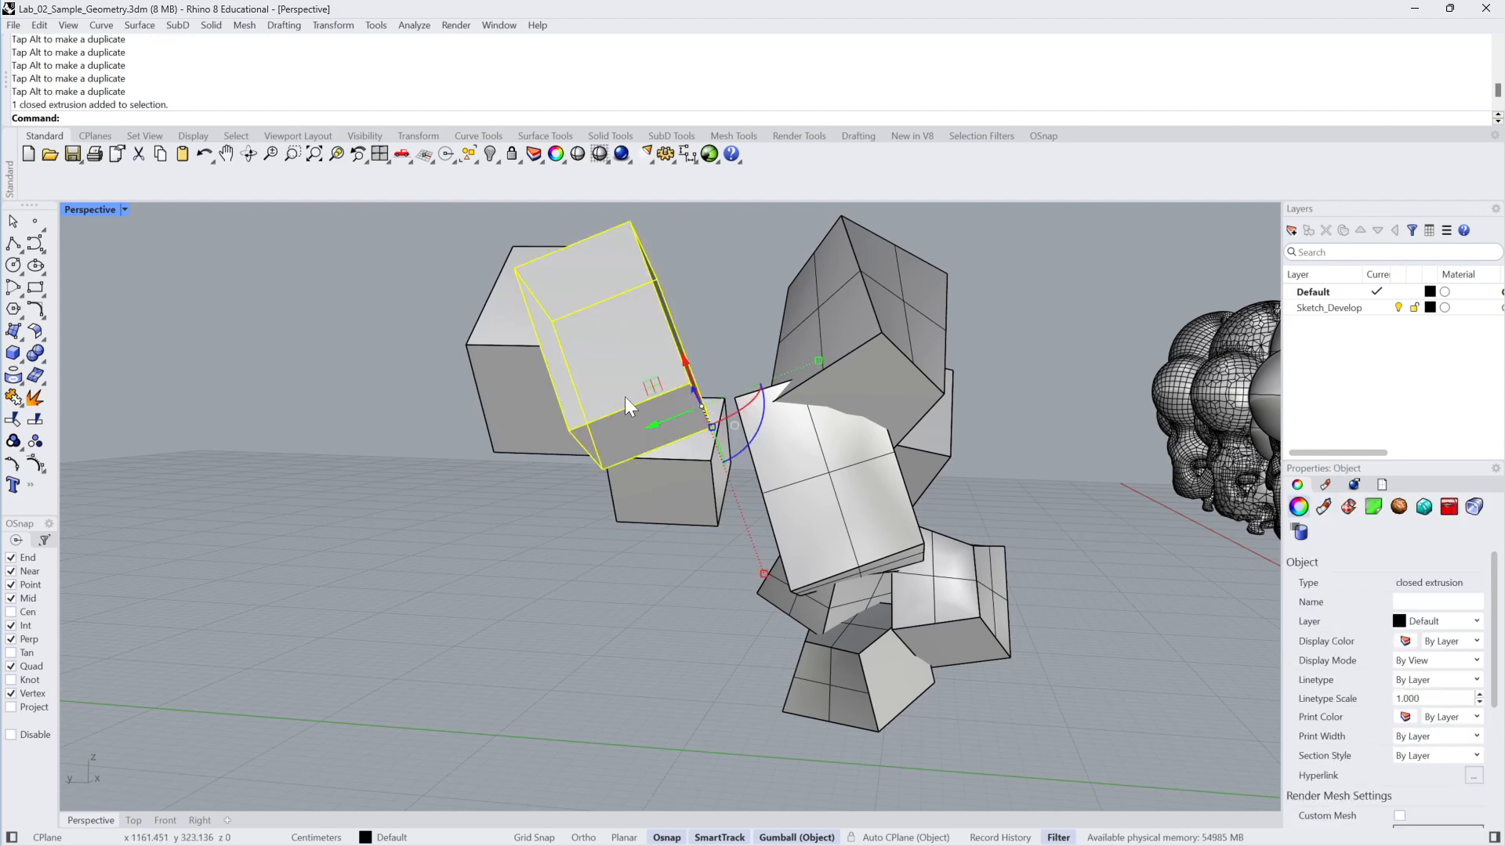
pyautogui.scroll(5, 668, 543)
pyautogui.scroll(-4, 652, 426)
pyautogui.keyDown('shift'); pyautogui.moveTo(665, 444); pyautogui.dragTo(706, 458, button='right'); pyautogui.keyUp('shift')
pyautogui.scroll(3, 671, 596)
pyautogui.moveTo(741, 381); pyautogui.dragTo(641, 398, button='right')
pyautogui.press('Escape')
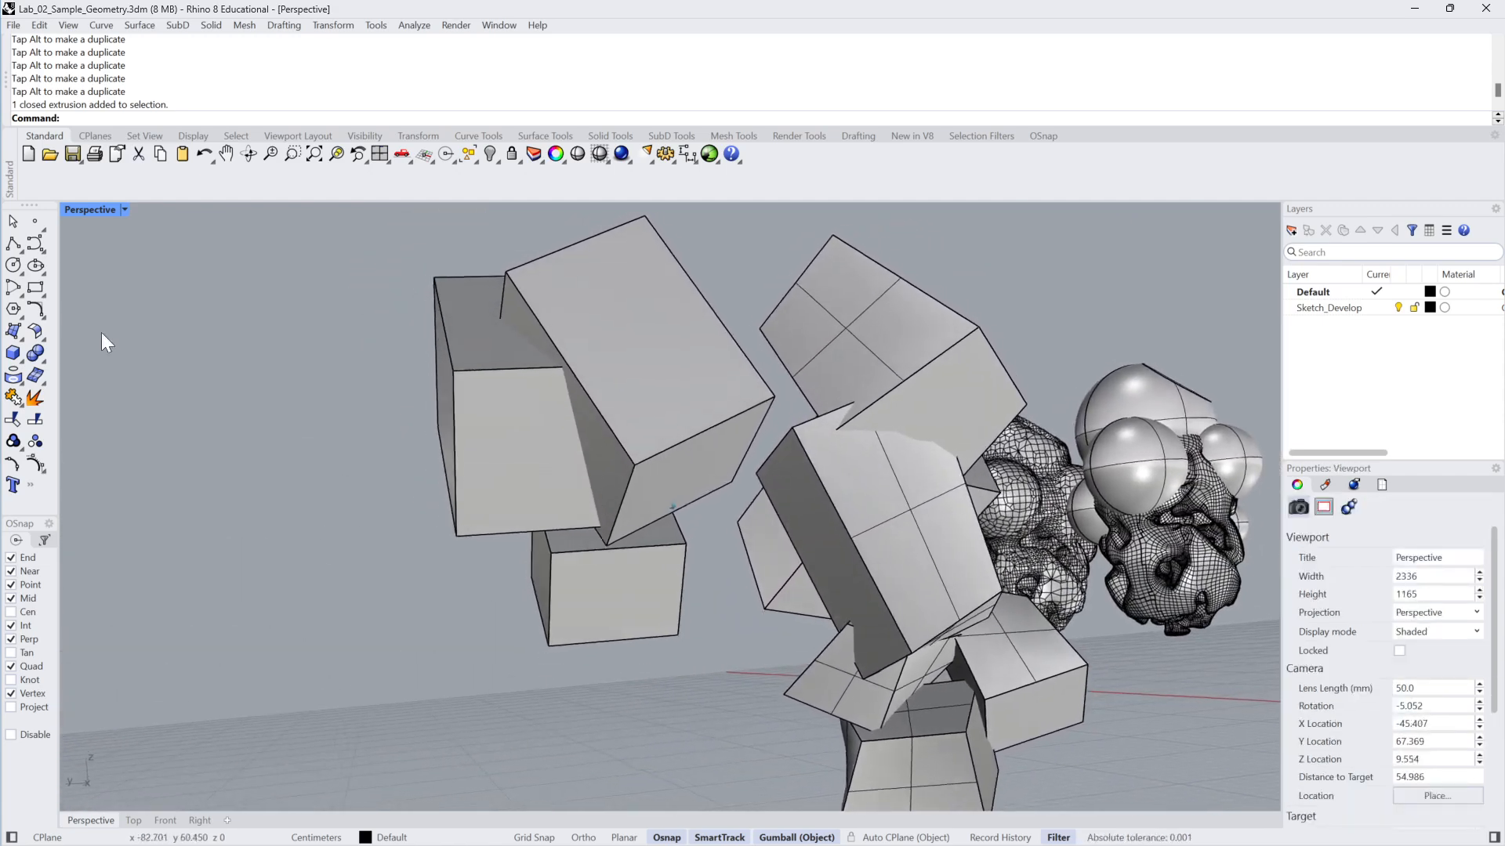
# Draw a long, narrow box on the ground plane below the tilted boxes
pyautogui.click(12, 353)
pyautogui.click(583, 742)
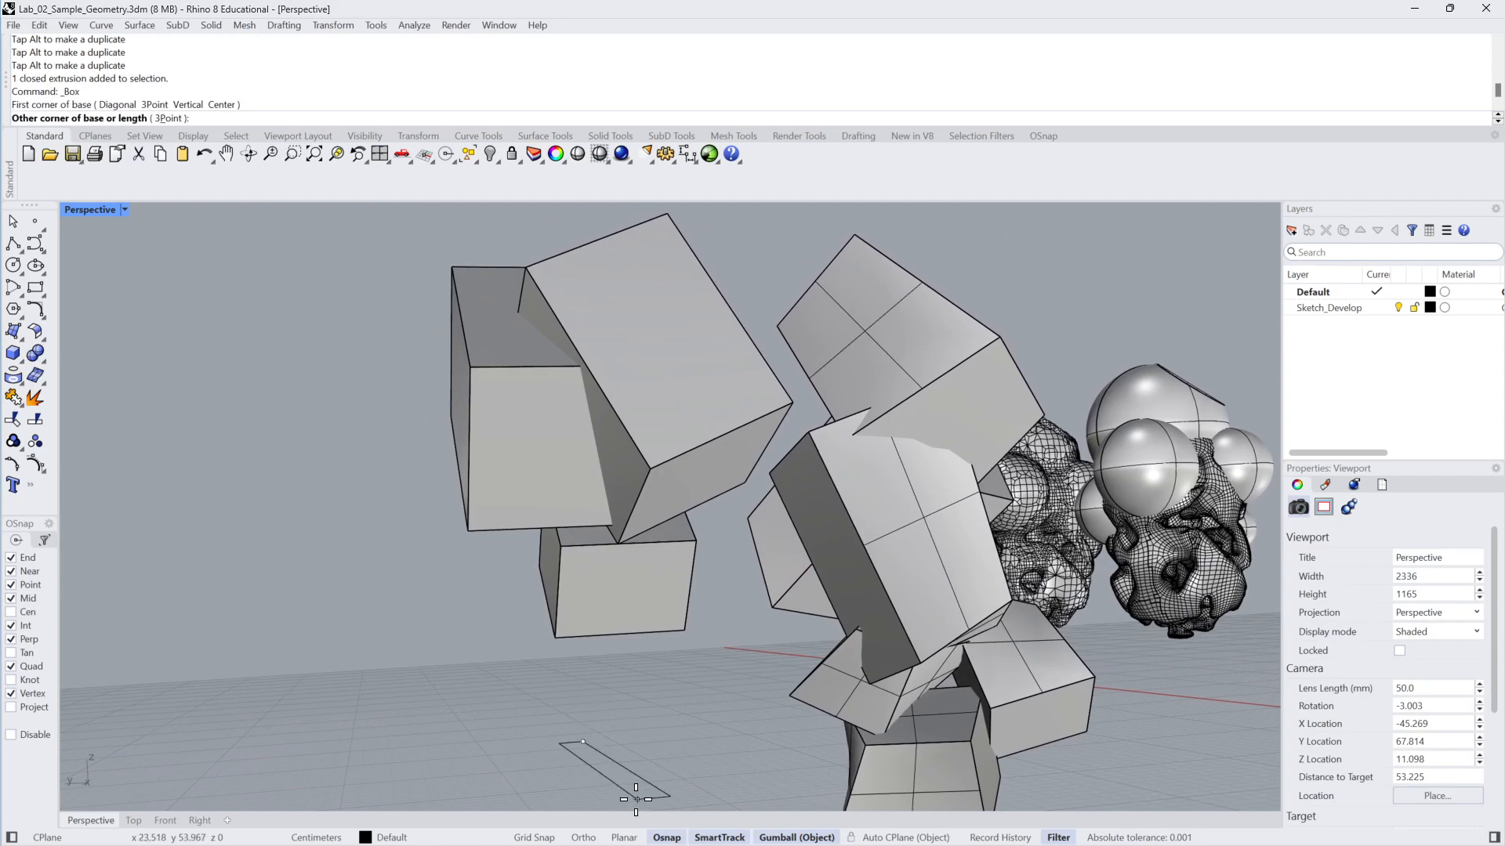
pyautogui.click(599, 799)
pyautogui.click(628, 657)
pyautogui.moveTo(628, 657); pyautogui.dragTo(744, 752, button='right')
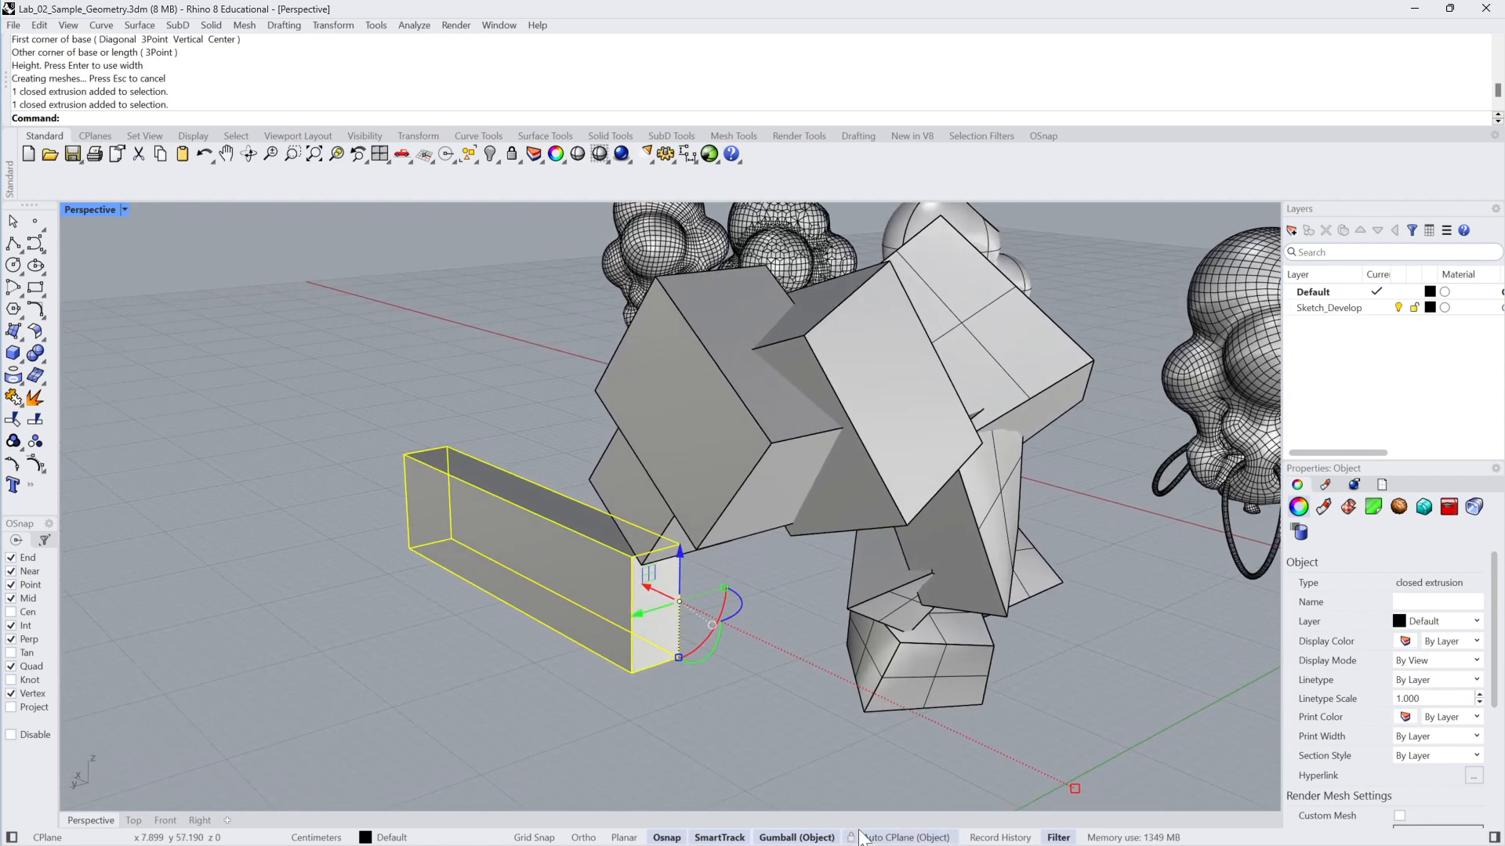
# Reset the Gumball on the long box and enable Gumball AutoReset
pyautogui.rightClick(813, 837)
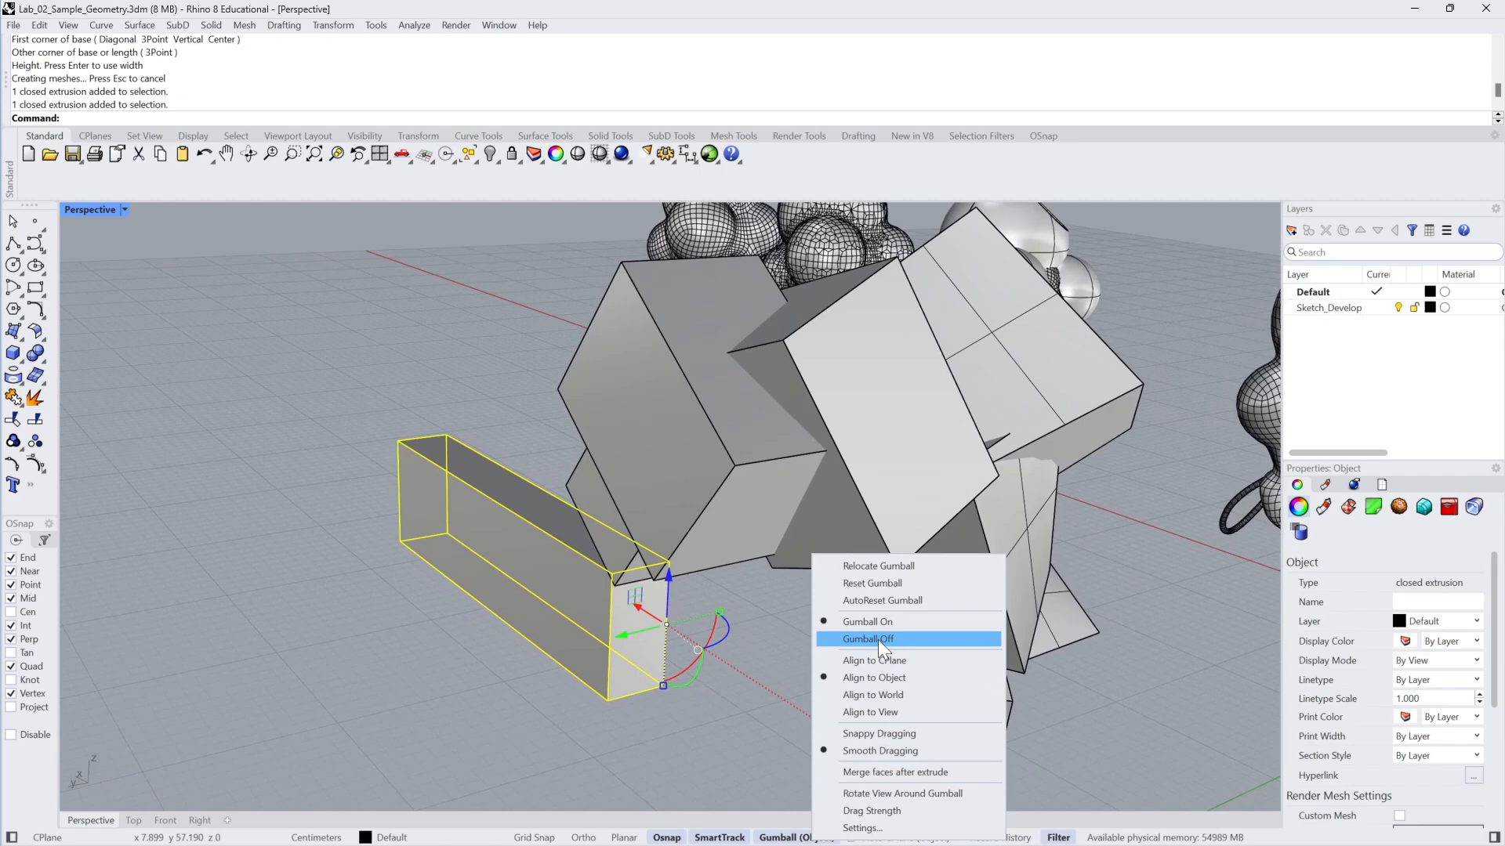
pyautogui.click(884, 584)
pyautogui.click(655, 737)
pyautogui.click(619, 612)
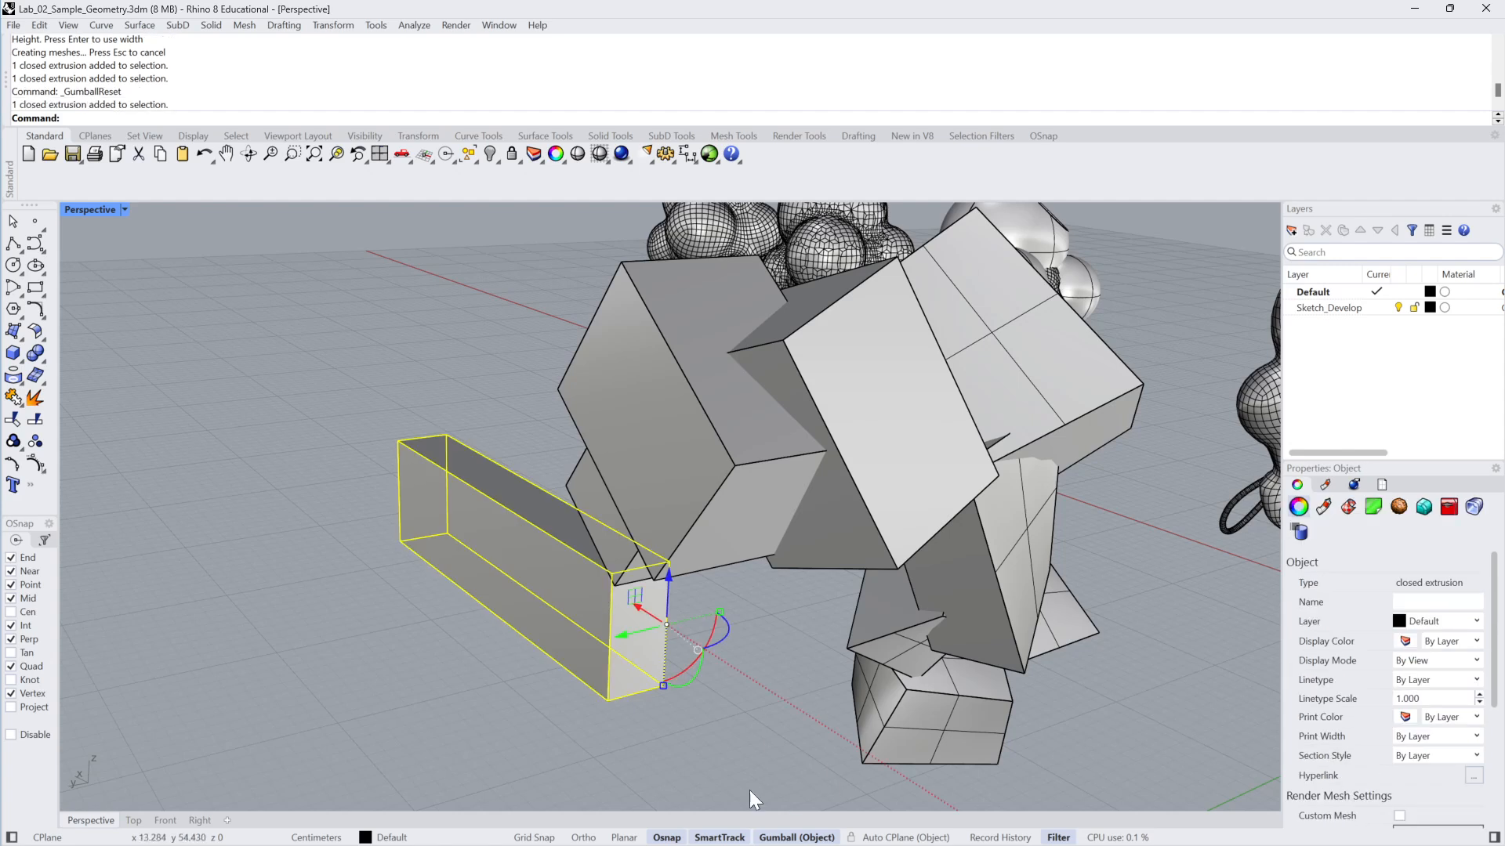
pyautogui.click(797, 838)
pyautogui.click(797, 838)
pyautogui.rightClick(797, 838)
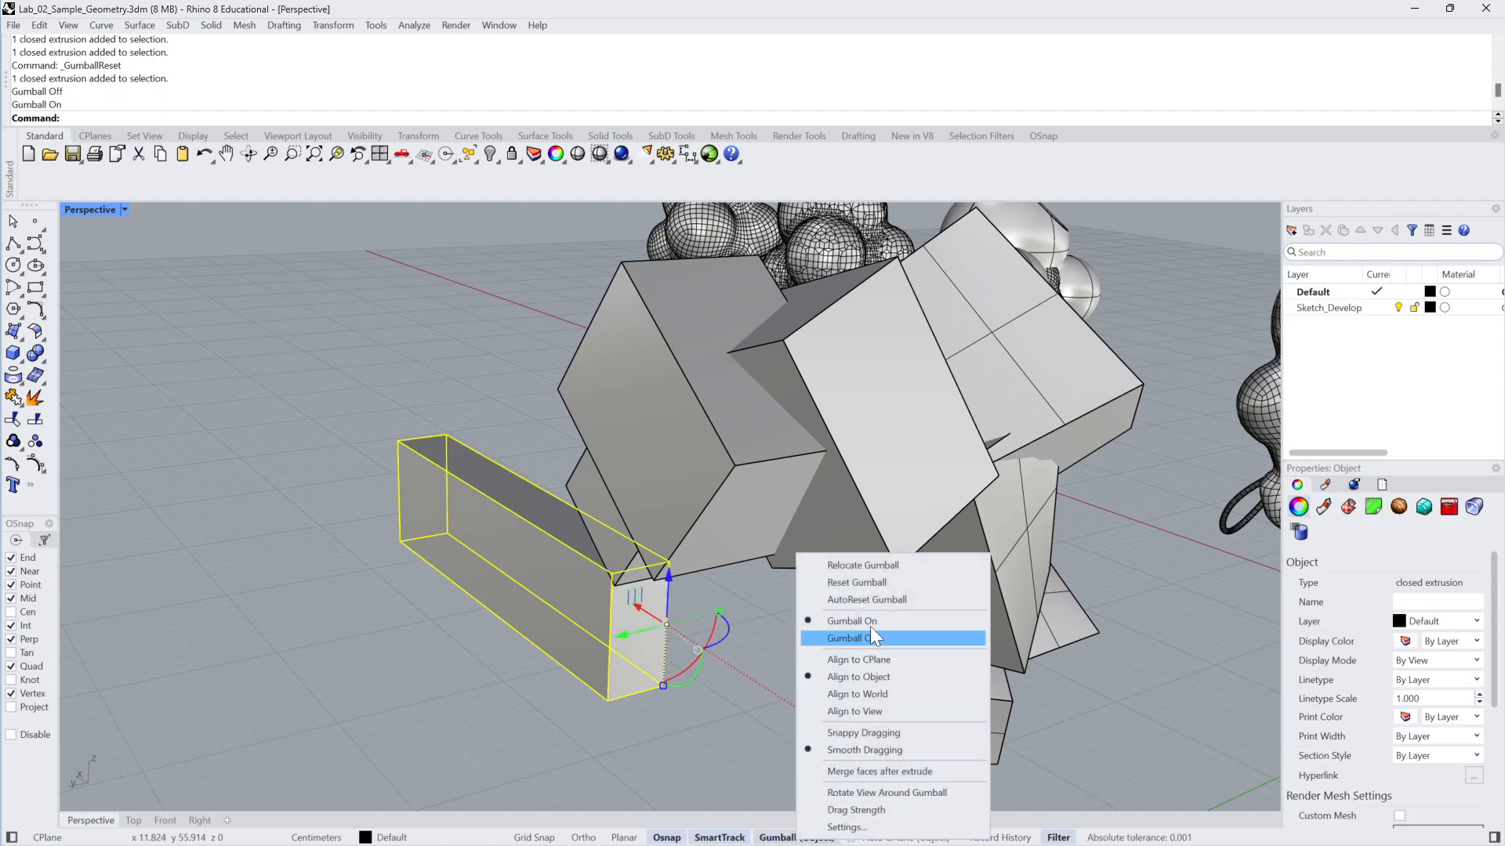
pyautogui.click(881, 599)
pyautogui.click(716, 682)
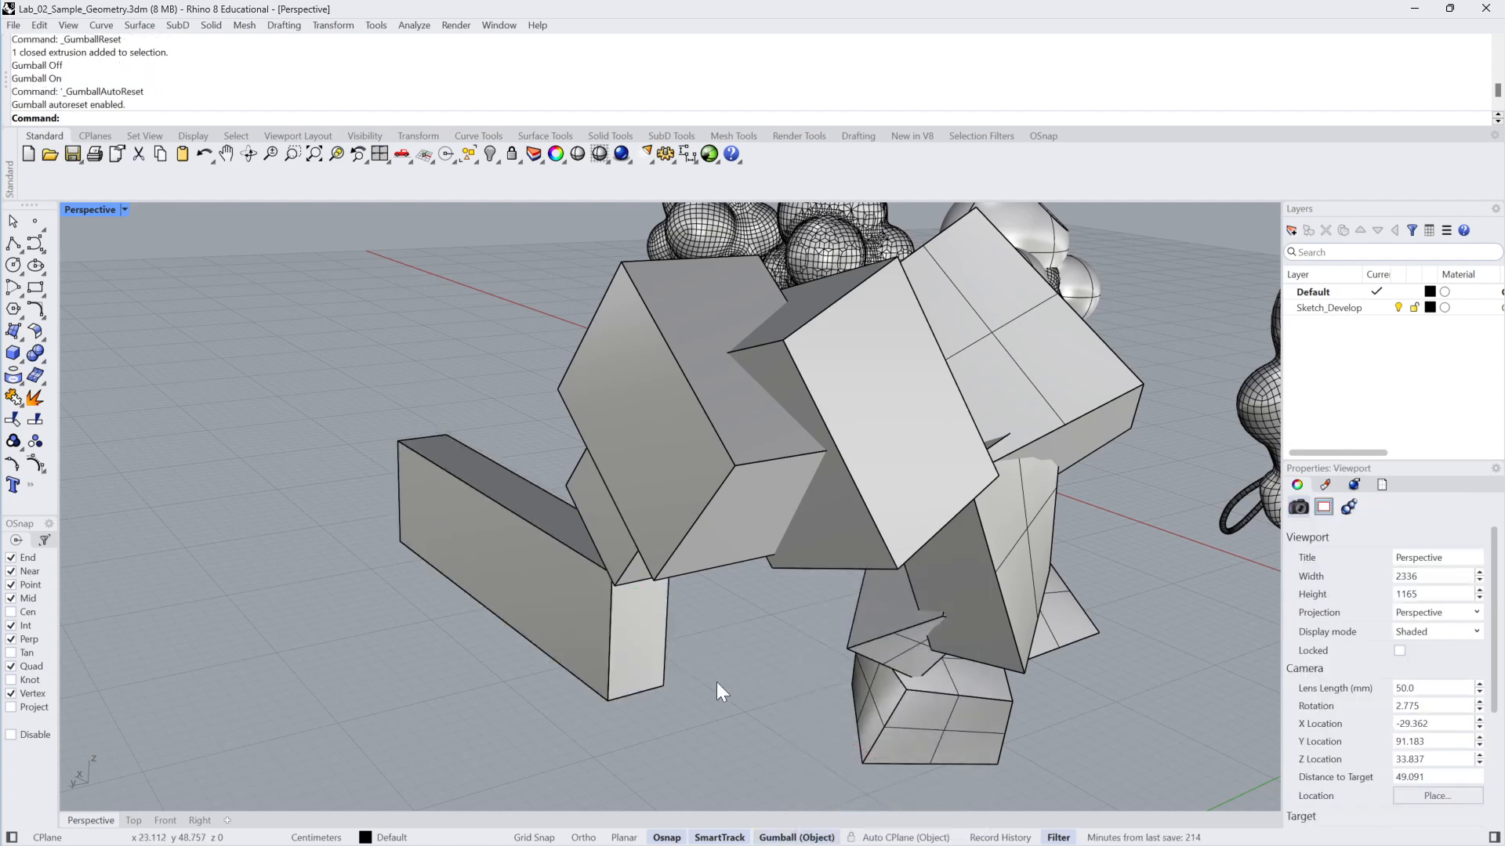
# Delete the long box and draw a short upright box on the ground plane in its place
pyautogui.click(582, 604)
pyautogui.press('Delete')
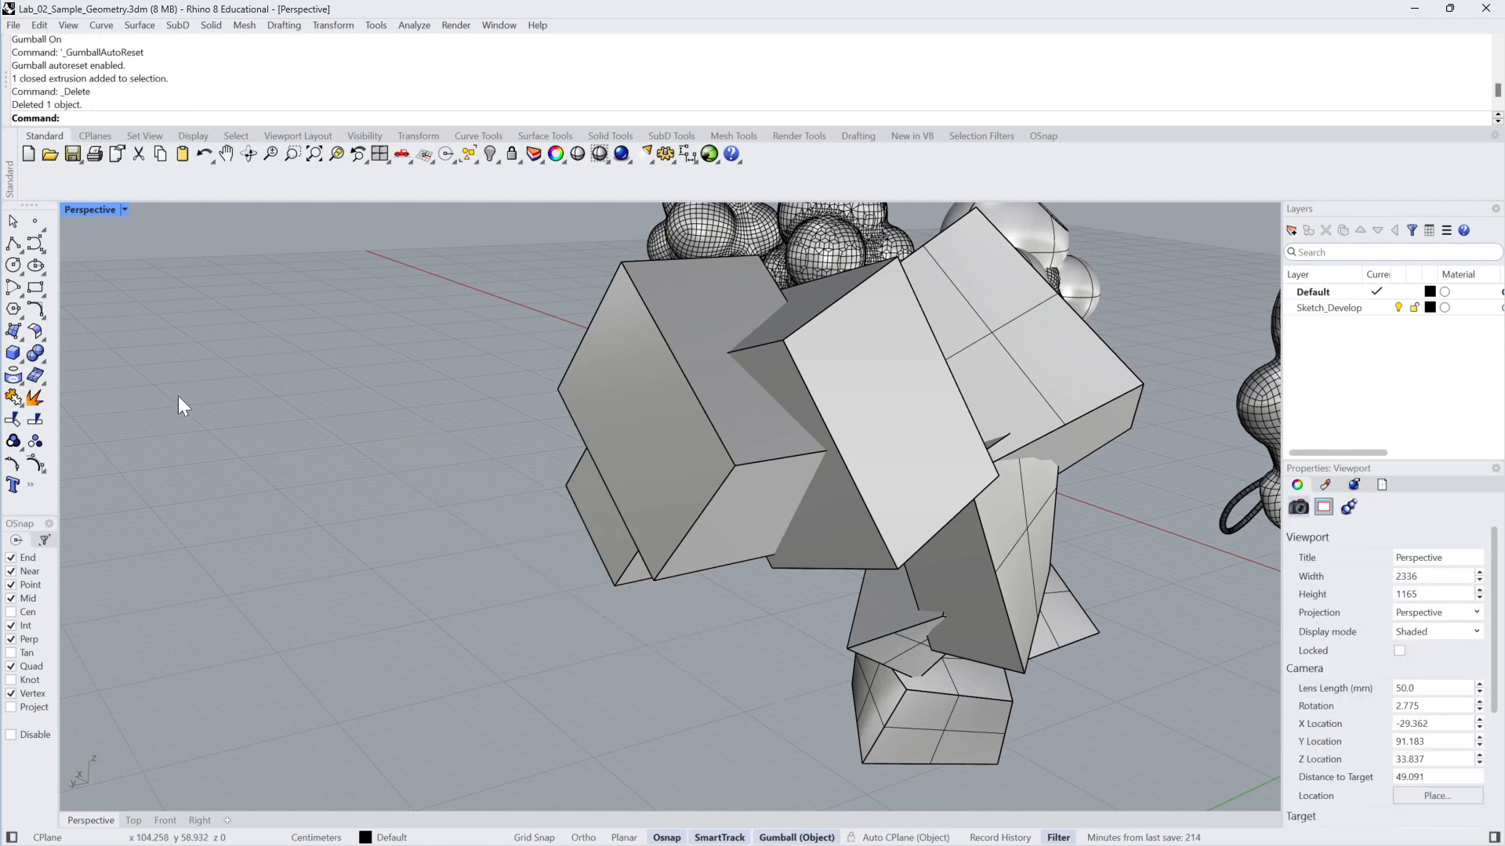
pyautogui.click(19, 357)
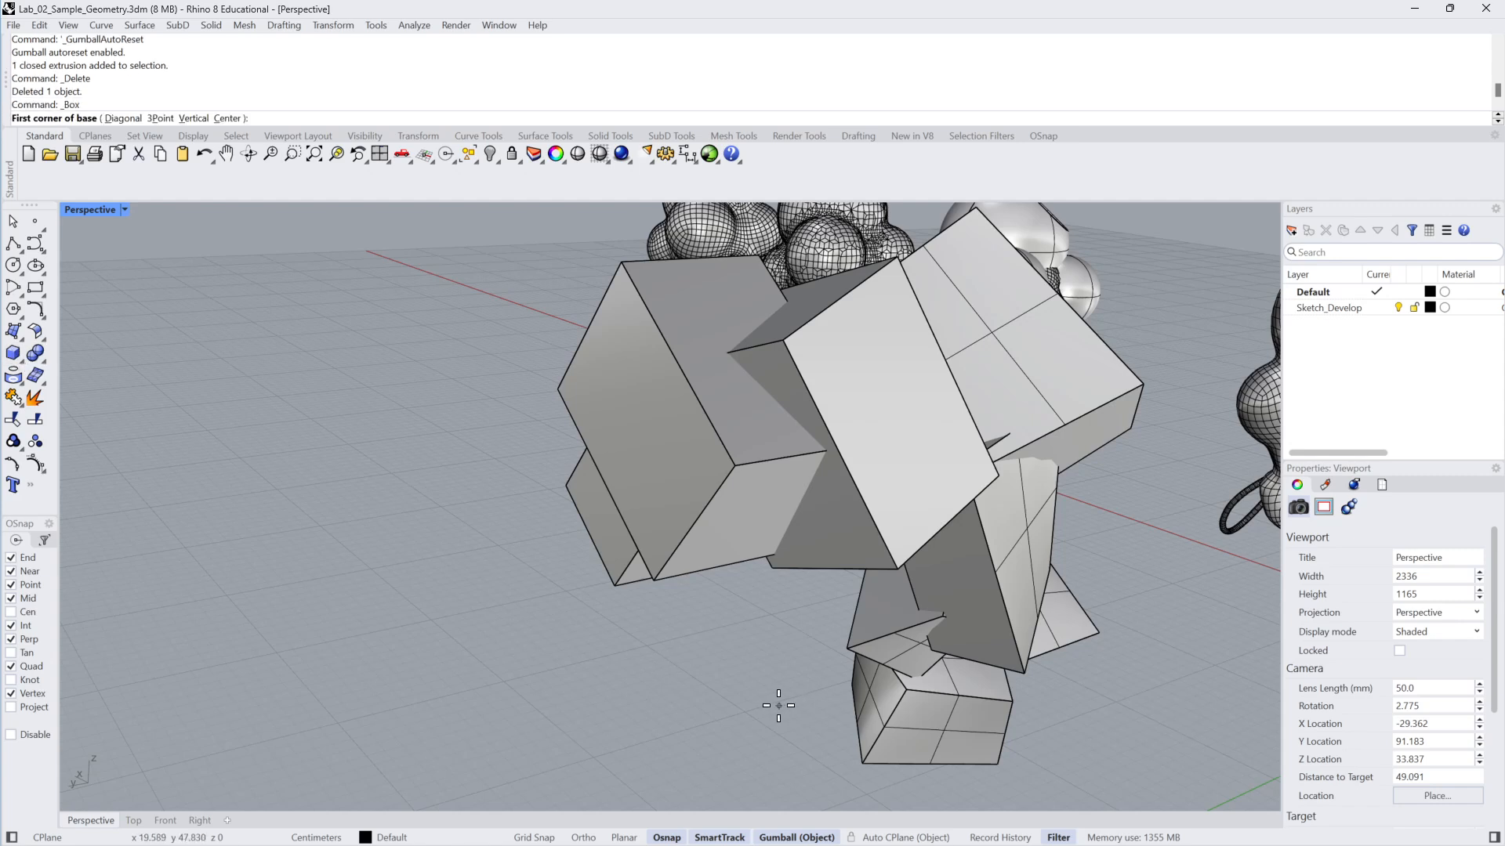
pyautogui.click(612, 717)
pyautogui.click(562, 779)
pyautogui.click(564, 631)
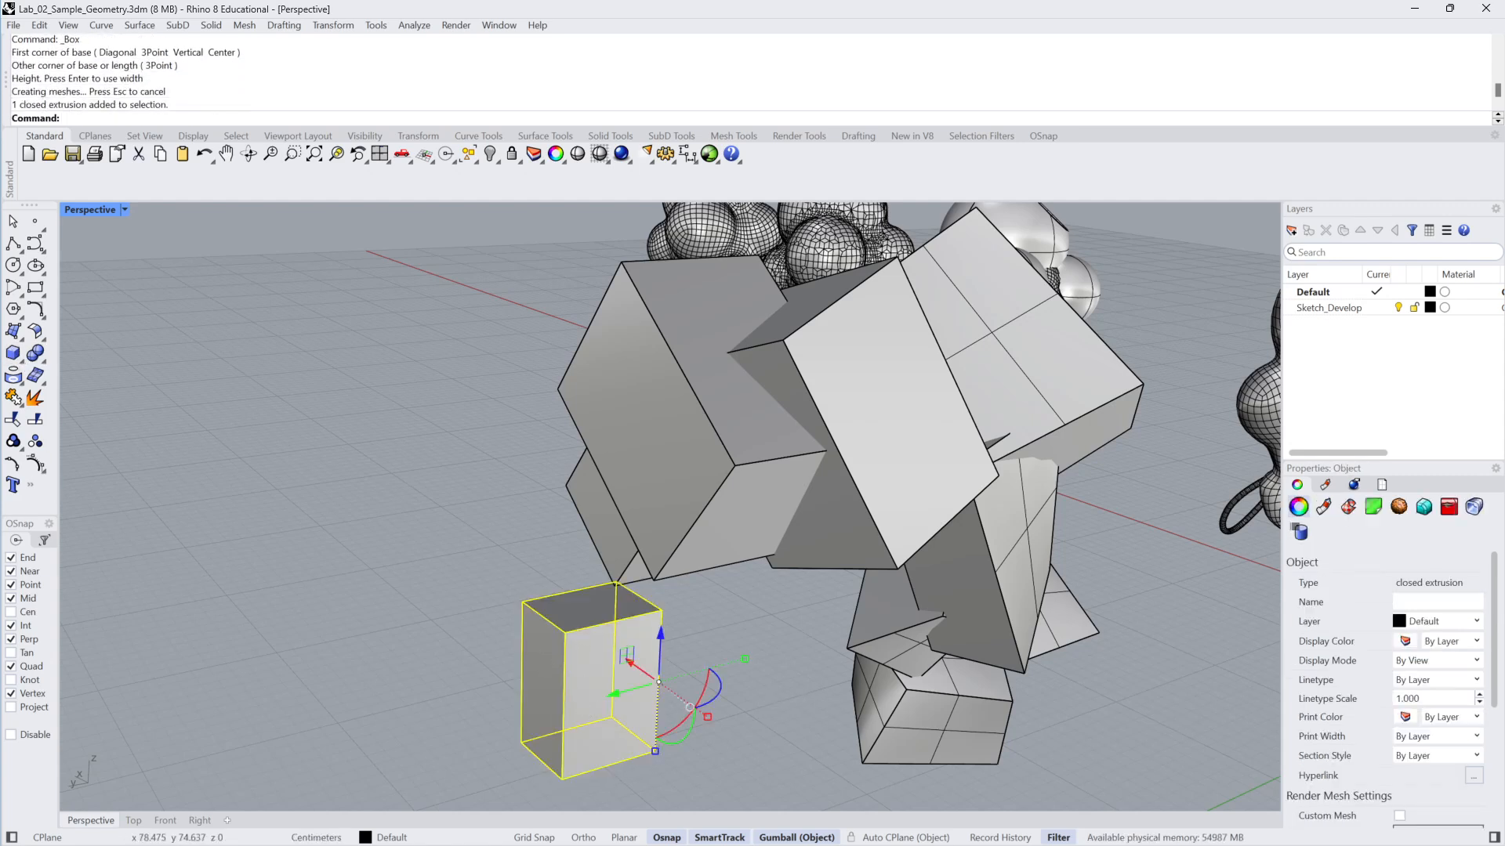
# Explode the short upright box into separate surfaces and join them back into one closed polysurface
pyautogui.click(34, 398)
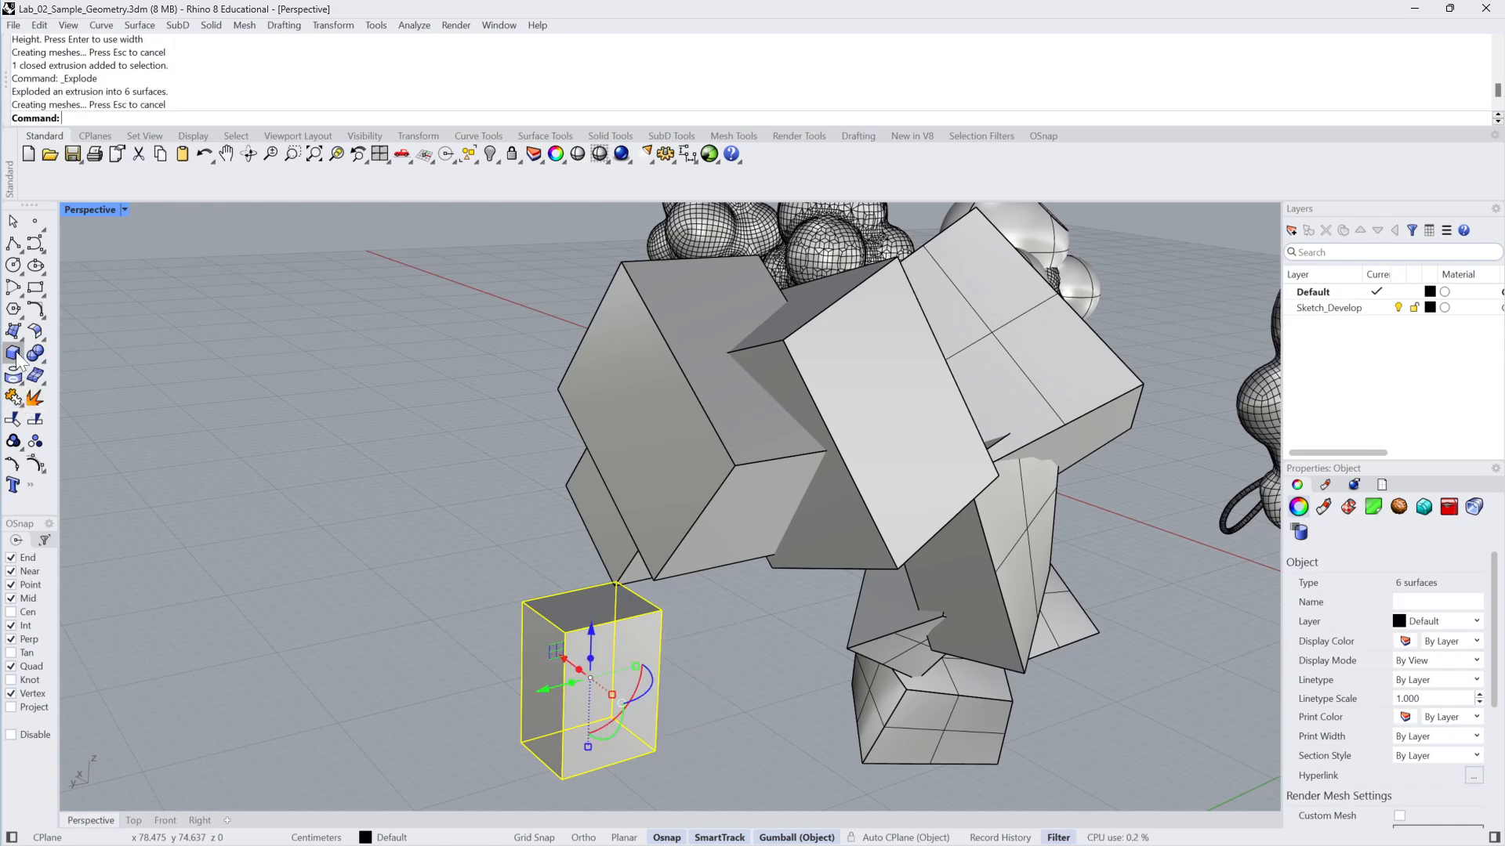
pyautogui.click(13, 398)
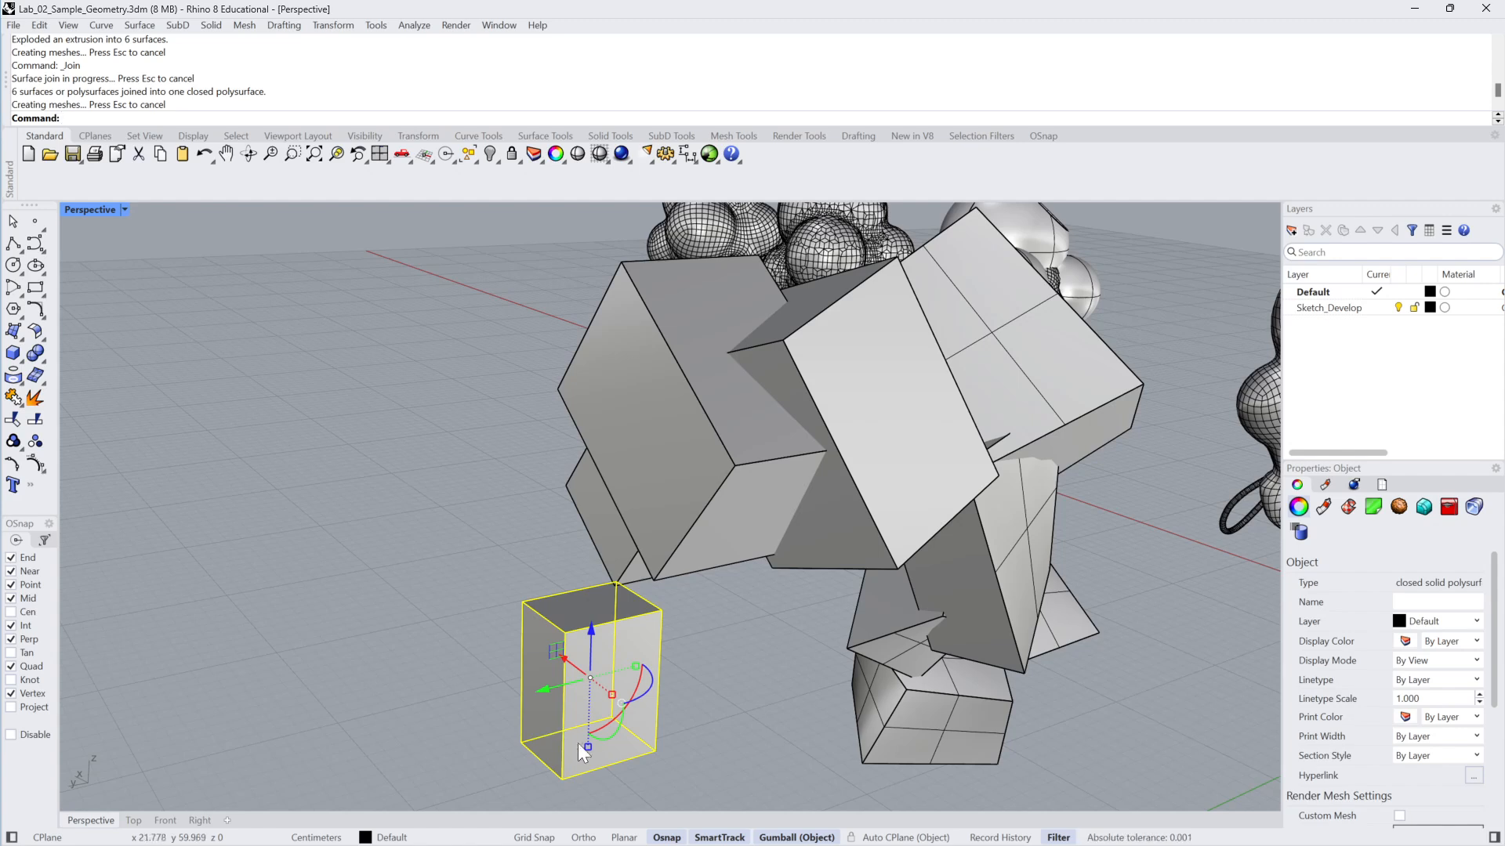
# Scale the upright box down vertically, and pull its top face upward to make it taller
pyautogui.moveTo(589, 746); pyautogui.dragTo(588, 728)
pyautogui.click(678, 665)
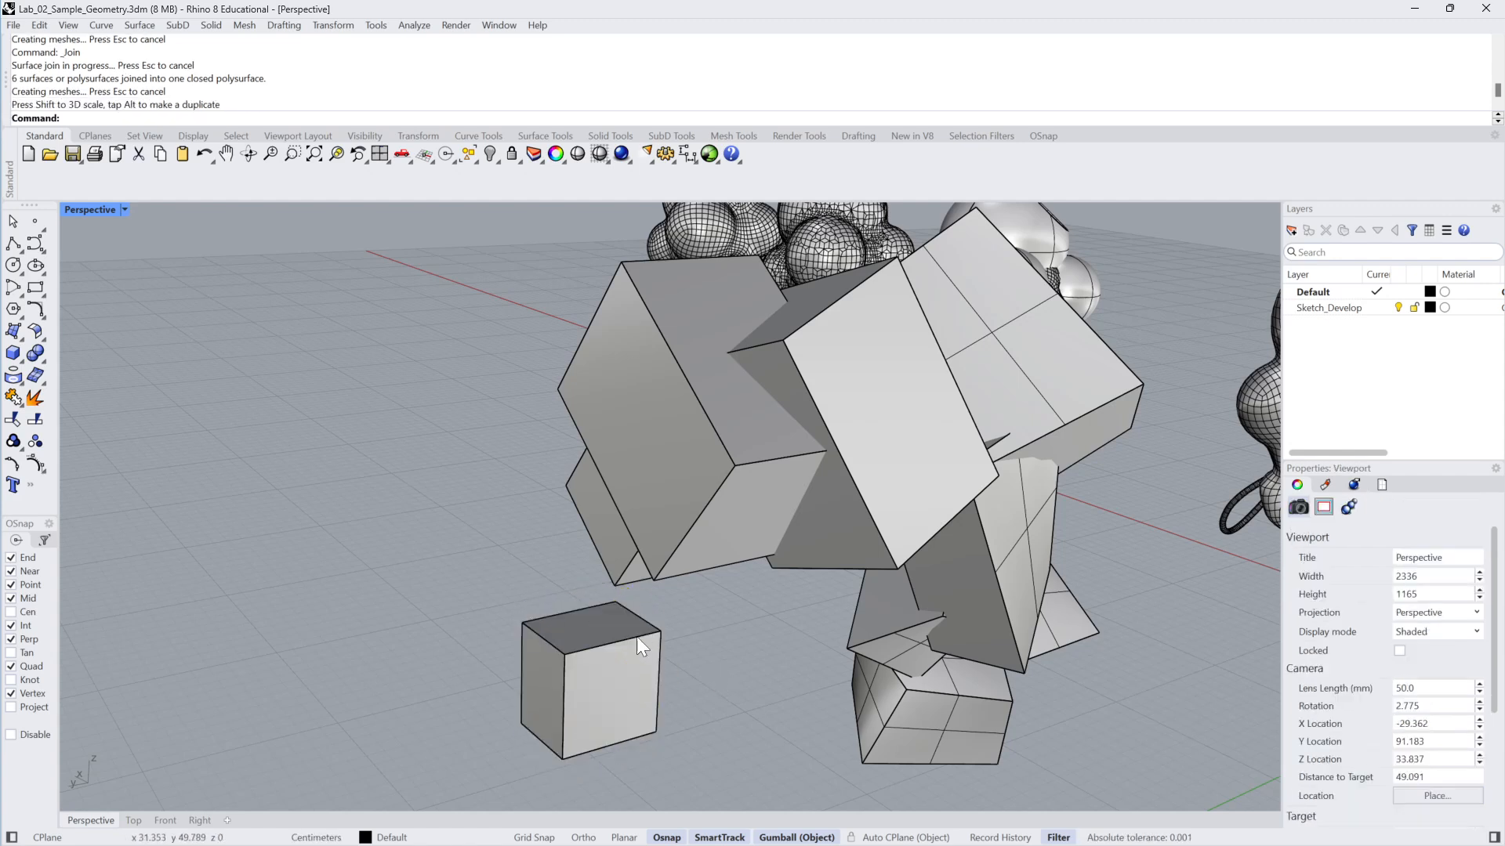
pyautogui.keyDown('ctrl'); pyautogui.keyDown('shift'); pyautogui.click(608, 616); pyautogui.keyUp('shift'); pyautogui.keyUp('ctrl')
pyautogui.moveTo(595, 579); pyautogui.dragTo(596, 507)
pyautogui.click(695, 631)
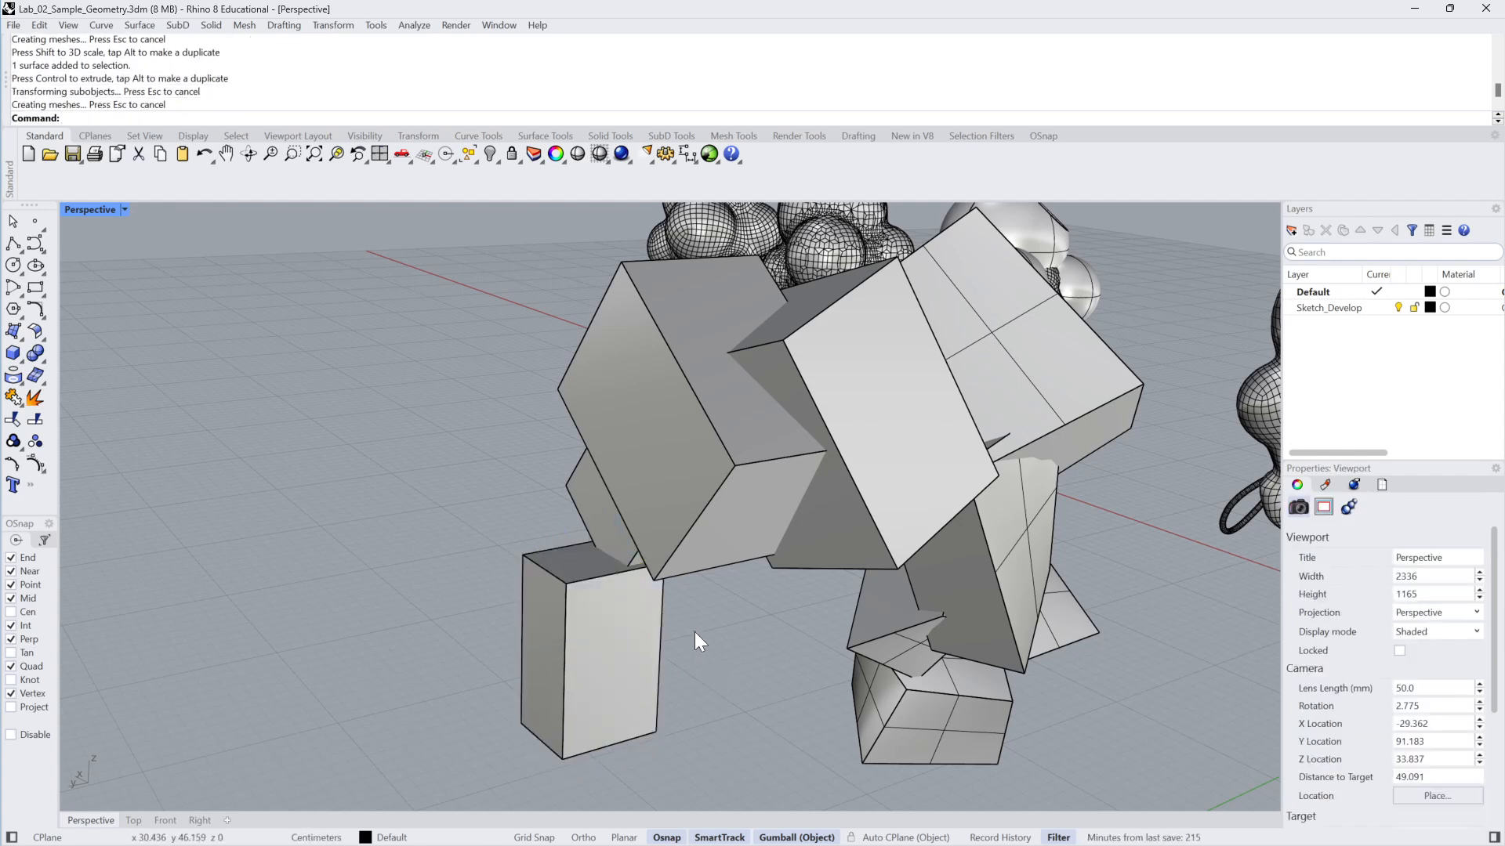
# Tilt the upright box with the Gumball and make a duplicate tilted the other way, shifted slightly to its side
pyautogui.click(624, 637)
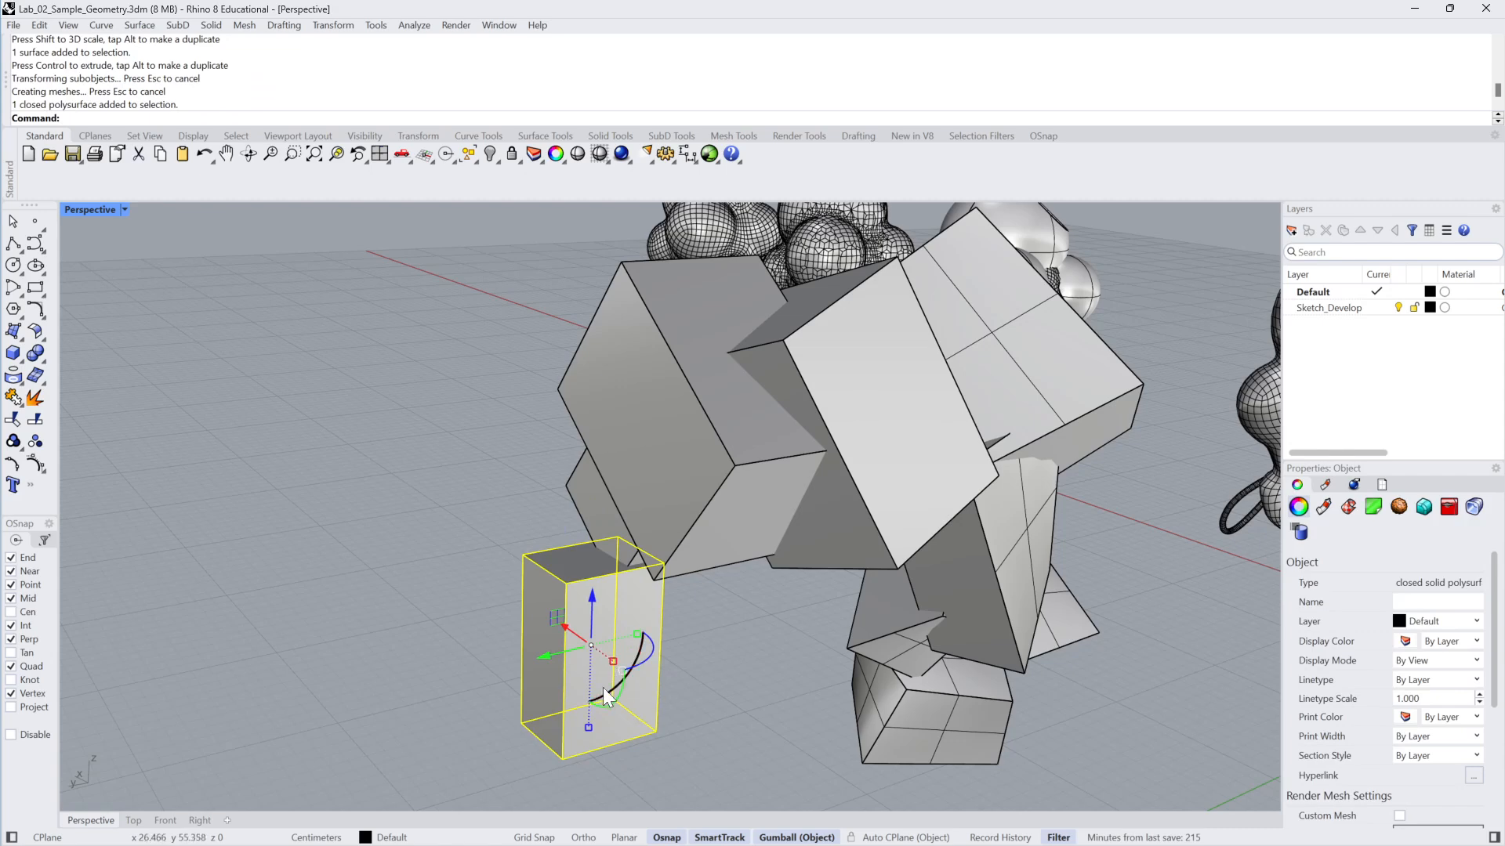
pyautogui.moveTo(603, 688)
pyautogui.mouseDown()
pyautogui.moveTo(647, 655)
pyautogui.moveTo(604, 647)
pyautogui.moveTo(609, 711)
pyautogui.mouseUp()
pyautogui.press('alt')
pyautogui.moveTo(599, 649); pyautogui.dragTo(624, 657)
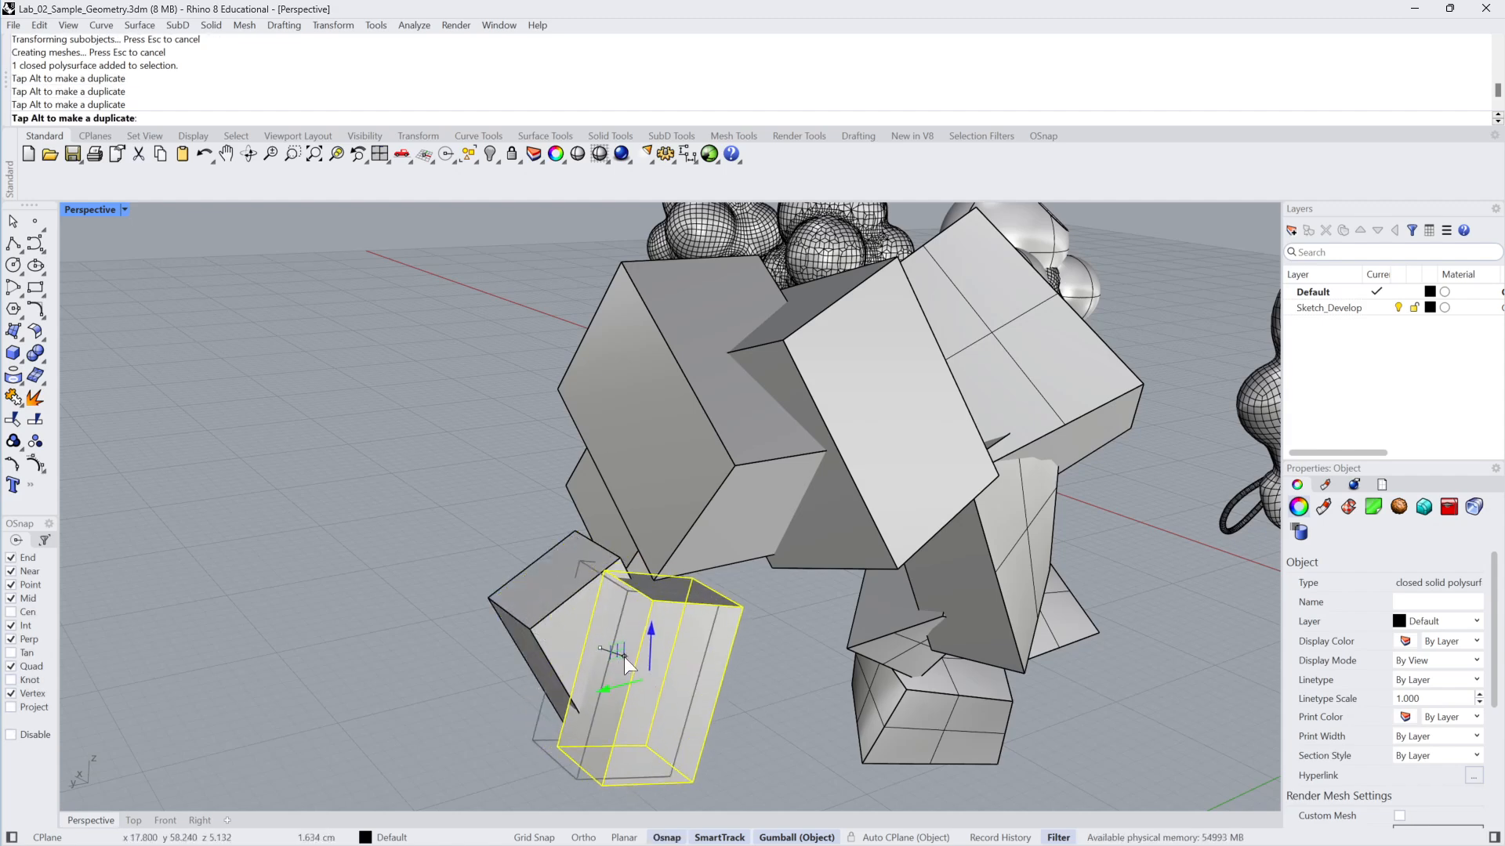
pyautogui.click(762, 717)
# Reposition one of the two tilted lower boxes so it sits against the rest of the stack
pyautogui.moveTo(797, 697); pyautogui.dragTo(644, 633, button='right')
pyautogui.click(714, 645)
pyautogui.moveTo(610, 665); pyautogui.dragTo(709, 580)
pyautogui.moveTo(709, 582)
pyautogui.mouseDown(button='right')
pyautogui.moveTo(694, 609)
pyautogui.moveTo(693, 547)
pyautogui.moveTo(688, 573)
pyautogui.moveTo(712, 577)
pyautogui.mouseUp(button='right')
pyautogui.moveTo(712, 584); pyautogui.dragTo(761, 474)
pyautogui.click(835, 567)
# Select the five boxes of the new stack and move them clear of the original vessel
pyautogui.moveTo(834, 567); pyautogui.dragTo(805, 292, button='right')
pyautogui.moveTo(814, 287); pyautogui.dragTo(631, 718)
pyautogui.moveTo(738, 483); pyautogui.dragTo(957, 572)
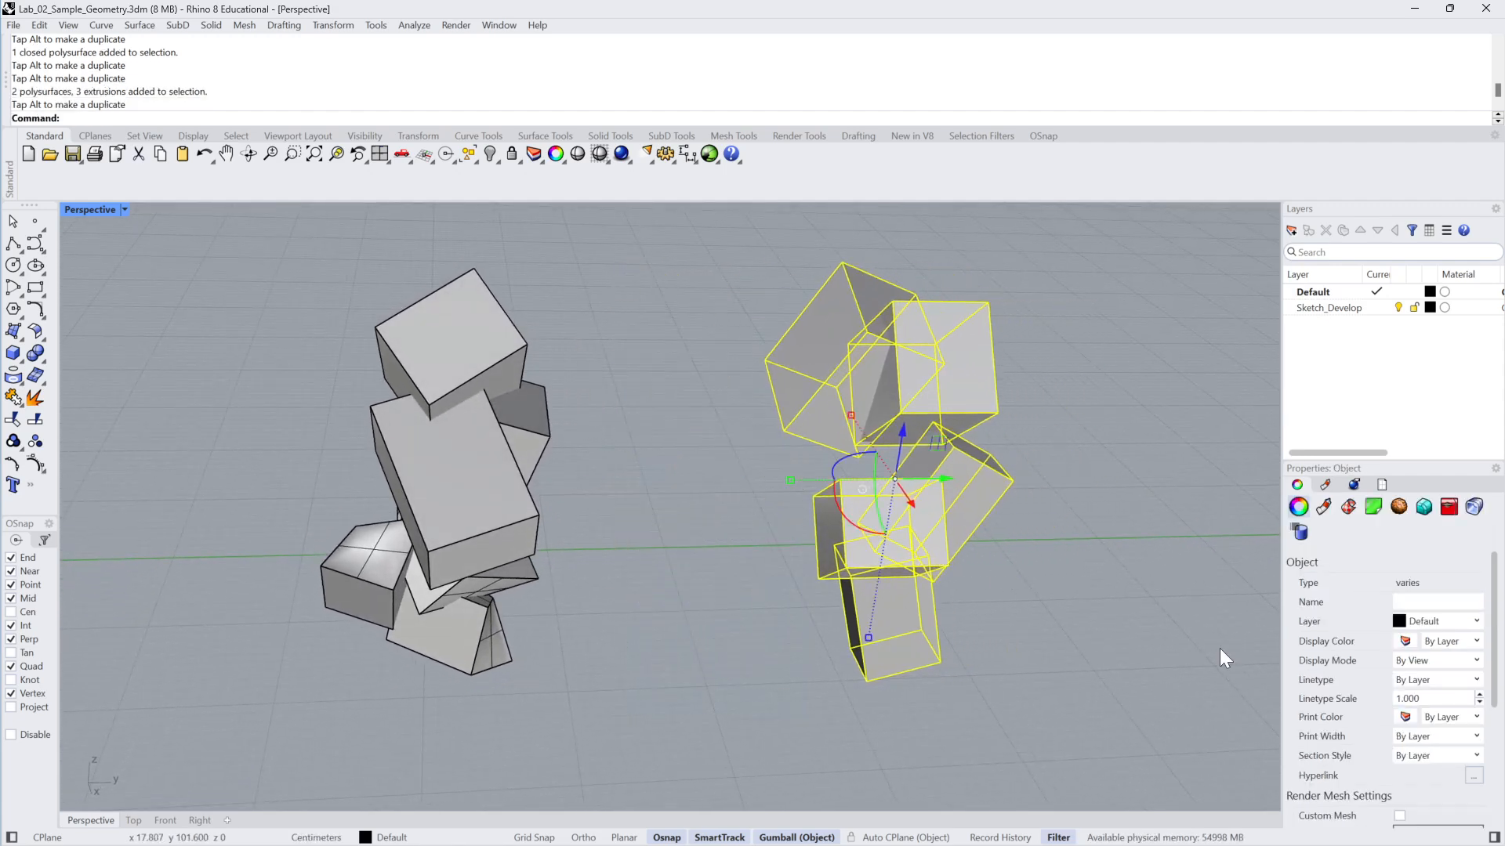
pyautogui.click(1219, 647)
# Move and rotate one of the upper tilted boxes in the separated stack
pyautogui.scroll(2, 860, 467)
pyautogui.click(768, 379)
pyautogui.moveTo(768, 379); pyautogui.dragTo(735, 346, button='right')
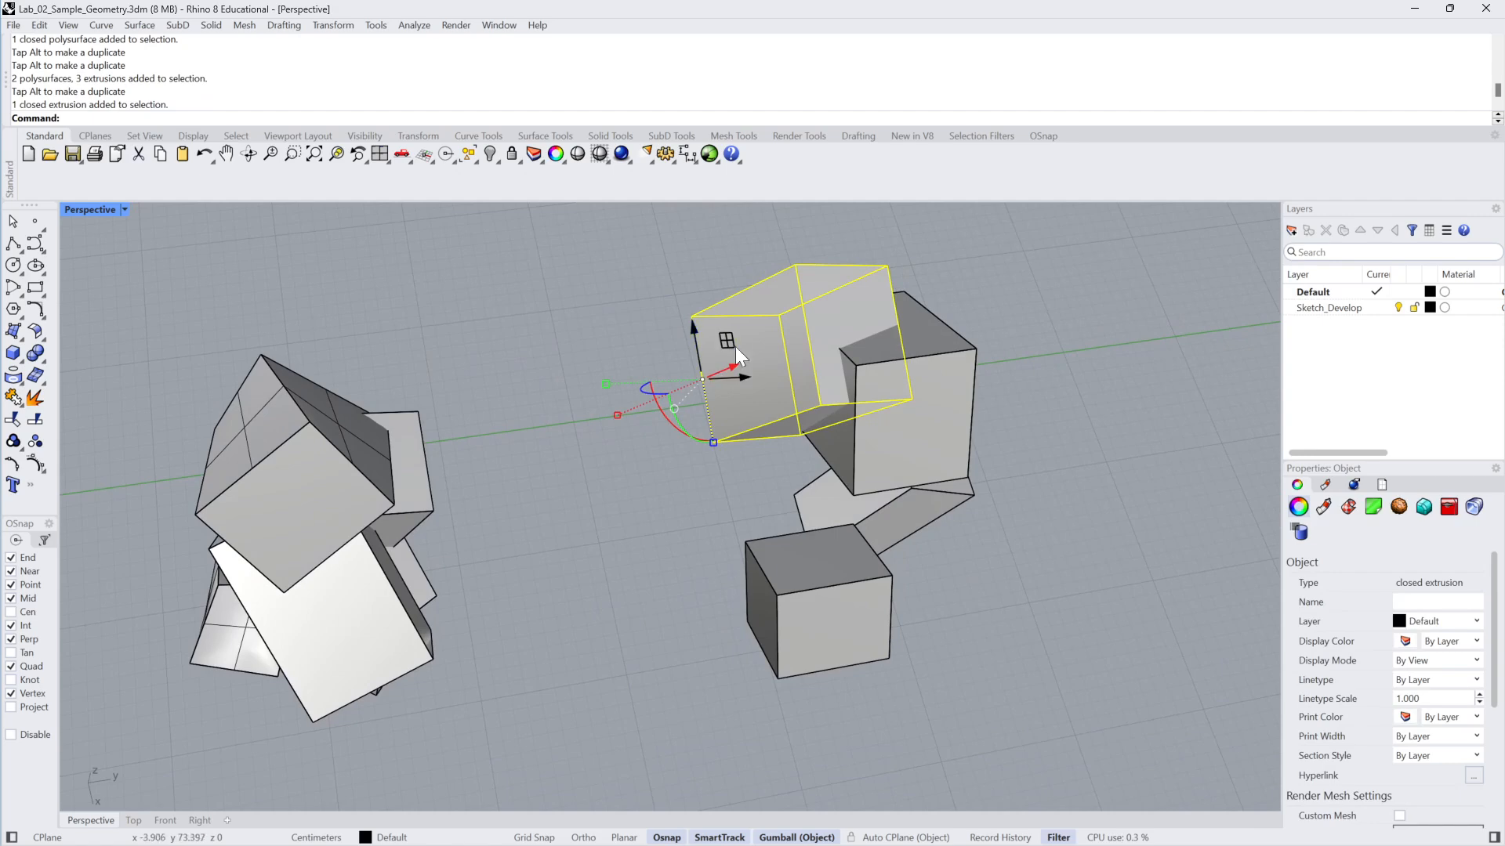
pyautogui.moveTo(726, 337); pyautogui.dragTo(675, 450)
pyautogui.moveTo(675, 450); pyautogui.dragTo(618, 543, button='right')
pyautogui.moveTo(614, 537); pyautogui.dragTo(647, 548)
pyautogui.moveTo(637, 486); pyautogui.dragTo(709, 534)
# Shift the selected large tilted box closer to the other boxes and check the whole stack from the side
pyautogui.moveTo(708, 534); pyautogui.dragTo(572, 417, button='right')
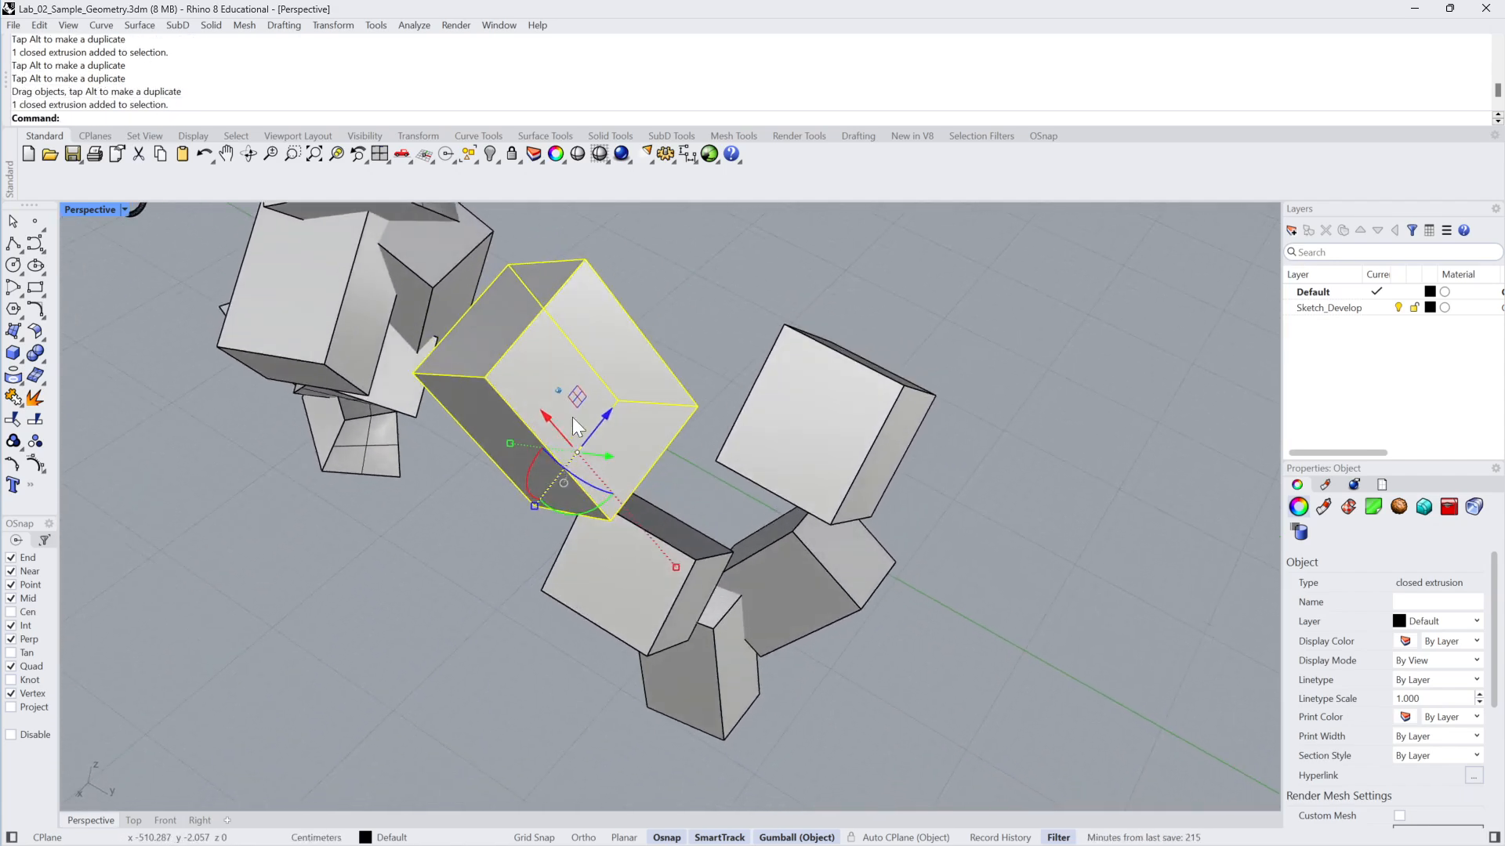
pyautogui.moveTo(572, 417); pyautogui.dragTo(633, 423)
pyautogui.moveTo(872, 518); pyautogui.dragTo(997, 291, button='right')
pyautogui.click(998, 560)
pyautogui.moveTo(998, 291); pyautogui.dragTo(536, 790)
pyautogui.moveTo(536, 790); pyautogui.dragTo(699, 367, button='right')
pyautogui.click(976, 394)
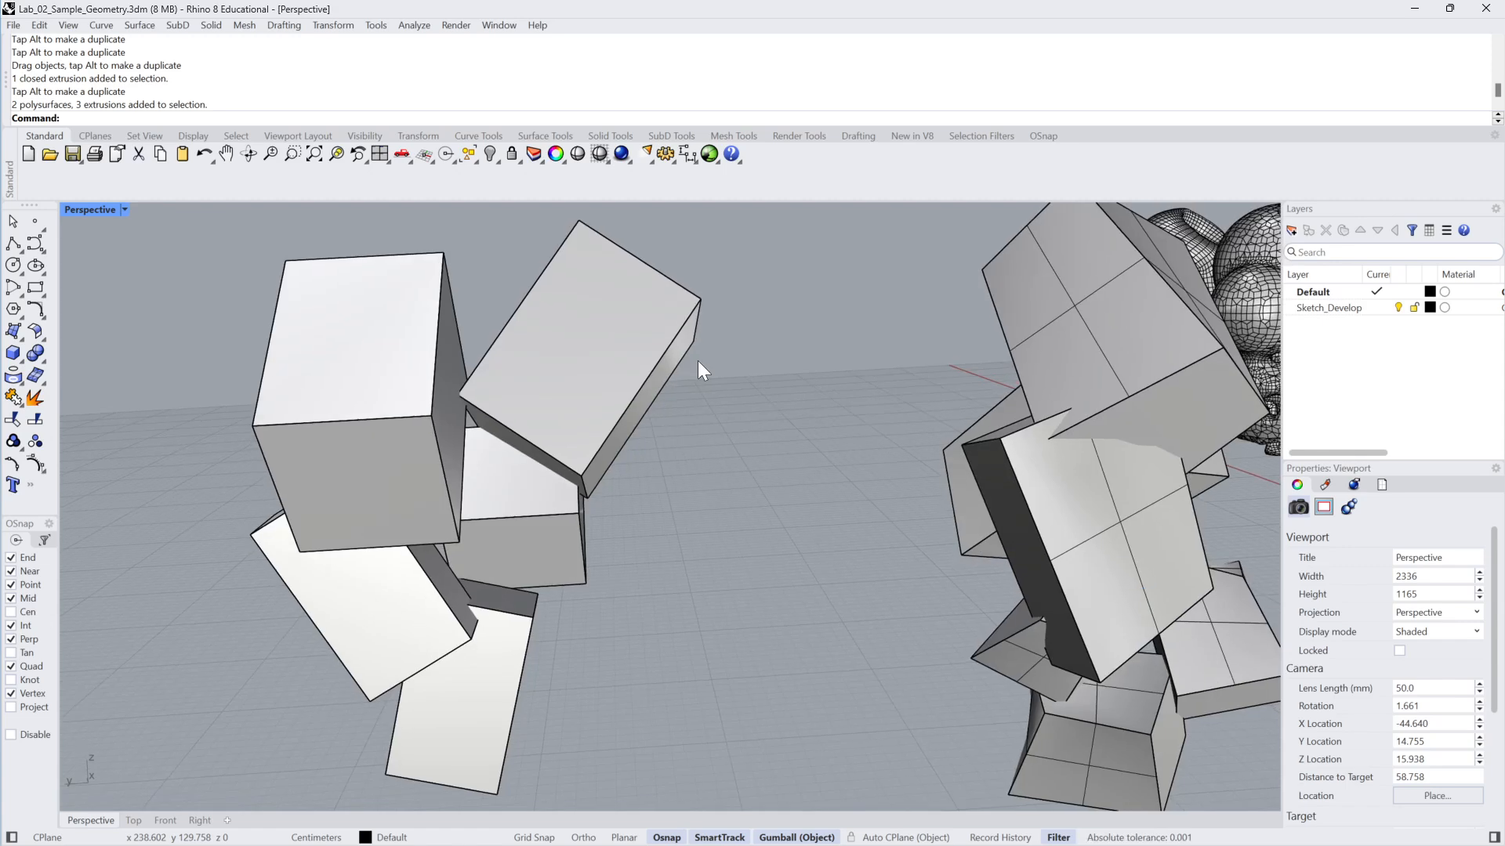
# Pull the outer top corner vertex of the stack's right-hand upper box inward to distort its faces
pyautogui.keyDown('ctrl'); pyautogui.keyDown('shift'); pyautogui.click(703, 299); pyautogui.keyUp('shift'); pyautogui.keyUp('ctrl')
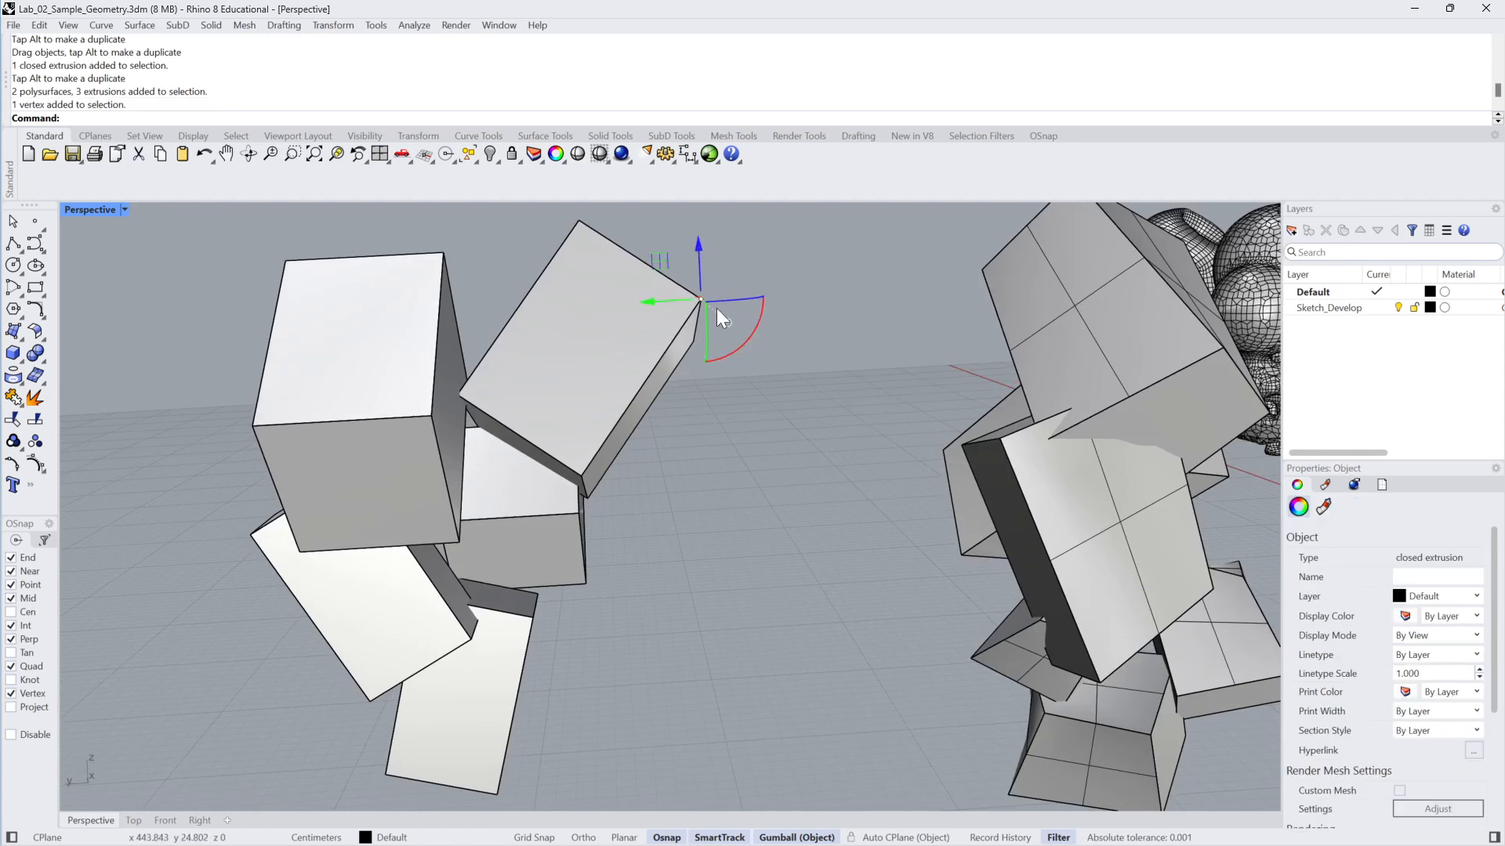
pyautogui.moveTo(717, 308); pyautogui.dragTo(645, 306, button='right')
pyautogui.moveTo(644, 306); pyautogui.dragTo(619, 304)
pyautogui.moveTo(795, 375); pyautogui.dragTo(423, 266, button='right')
pyautogui.click(424, 267)
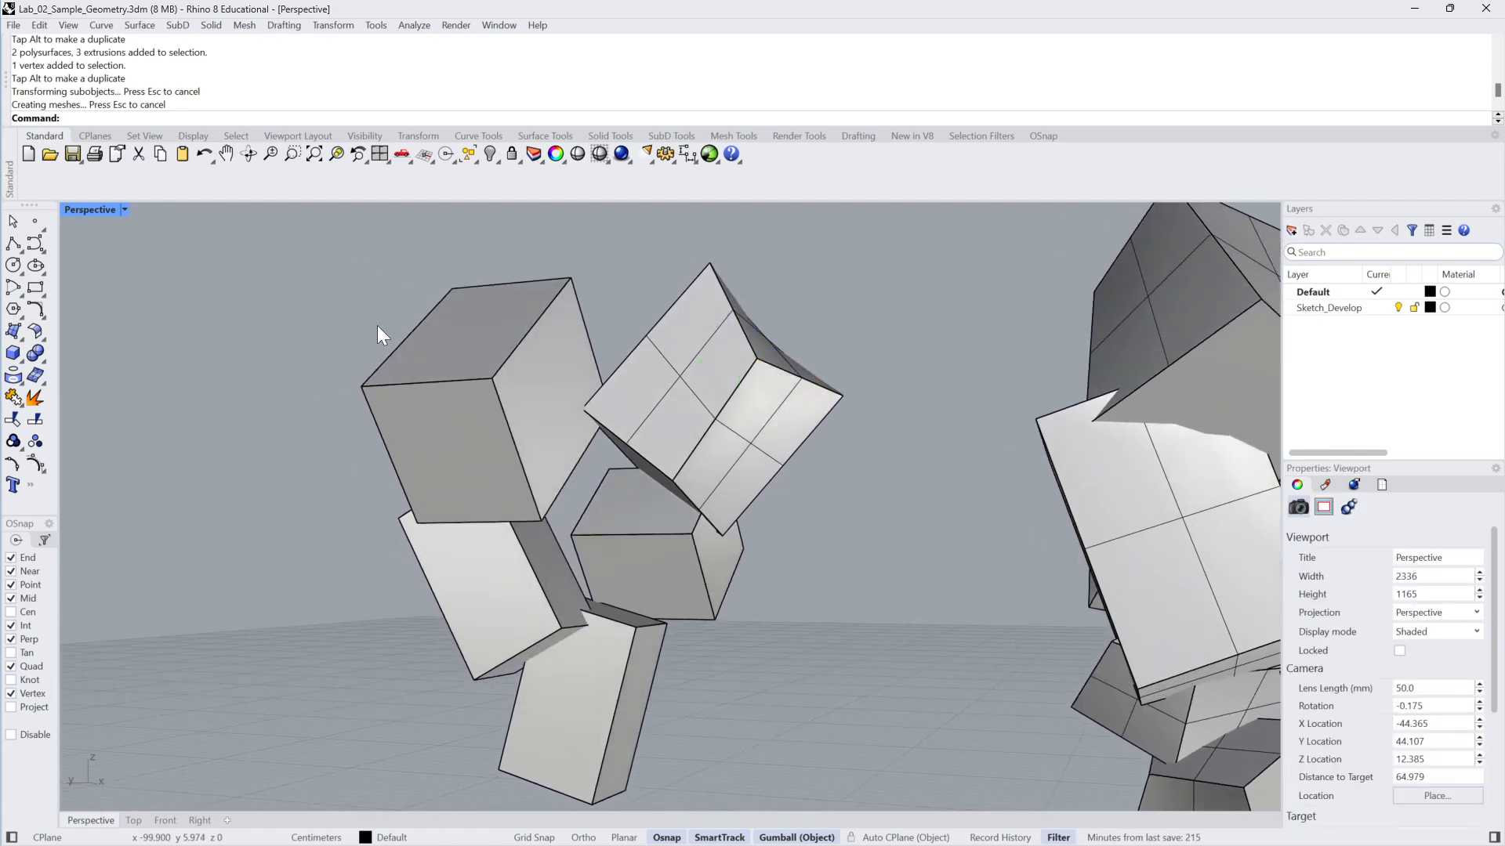
# Move the outer front corner vertex of the left-hand upper box inward and slightly down
pyautogui.keyDown('ctrl'); pyautogui.keyDown('shift'); pyautogui.click(366, 379); pyautogui.keyUp('shift'); pyautogui.keyUp('ctrl')
pyautogui.click(327, 345)
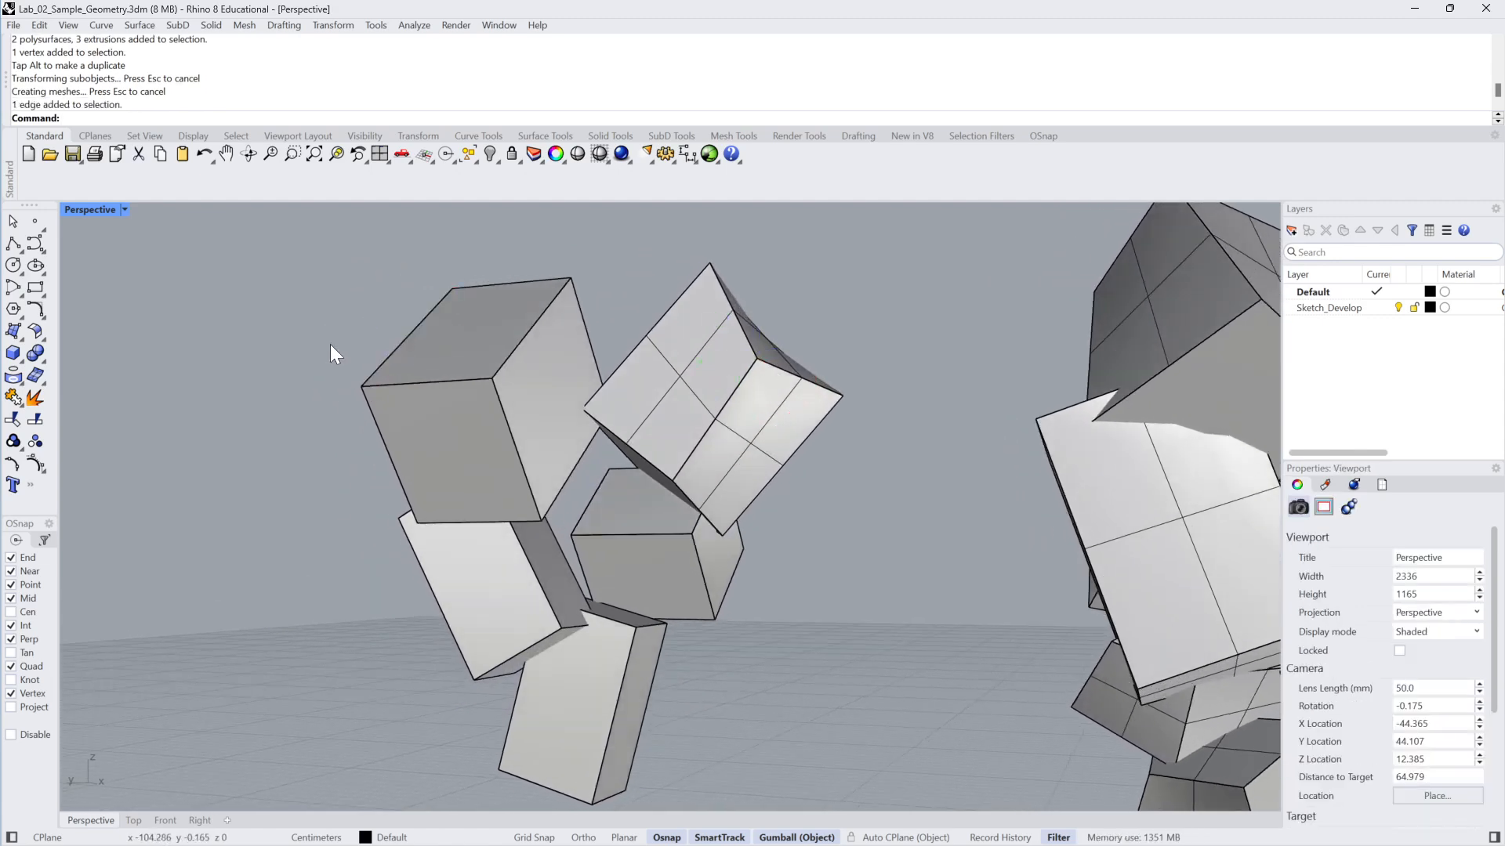
pyautogui.click(360, 384)
pyautogui.click(365, 330)
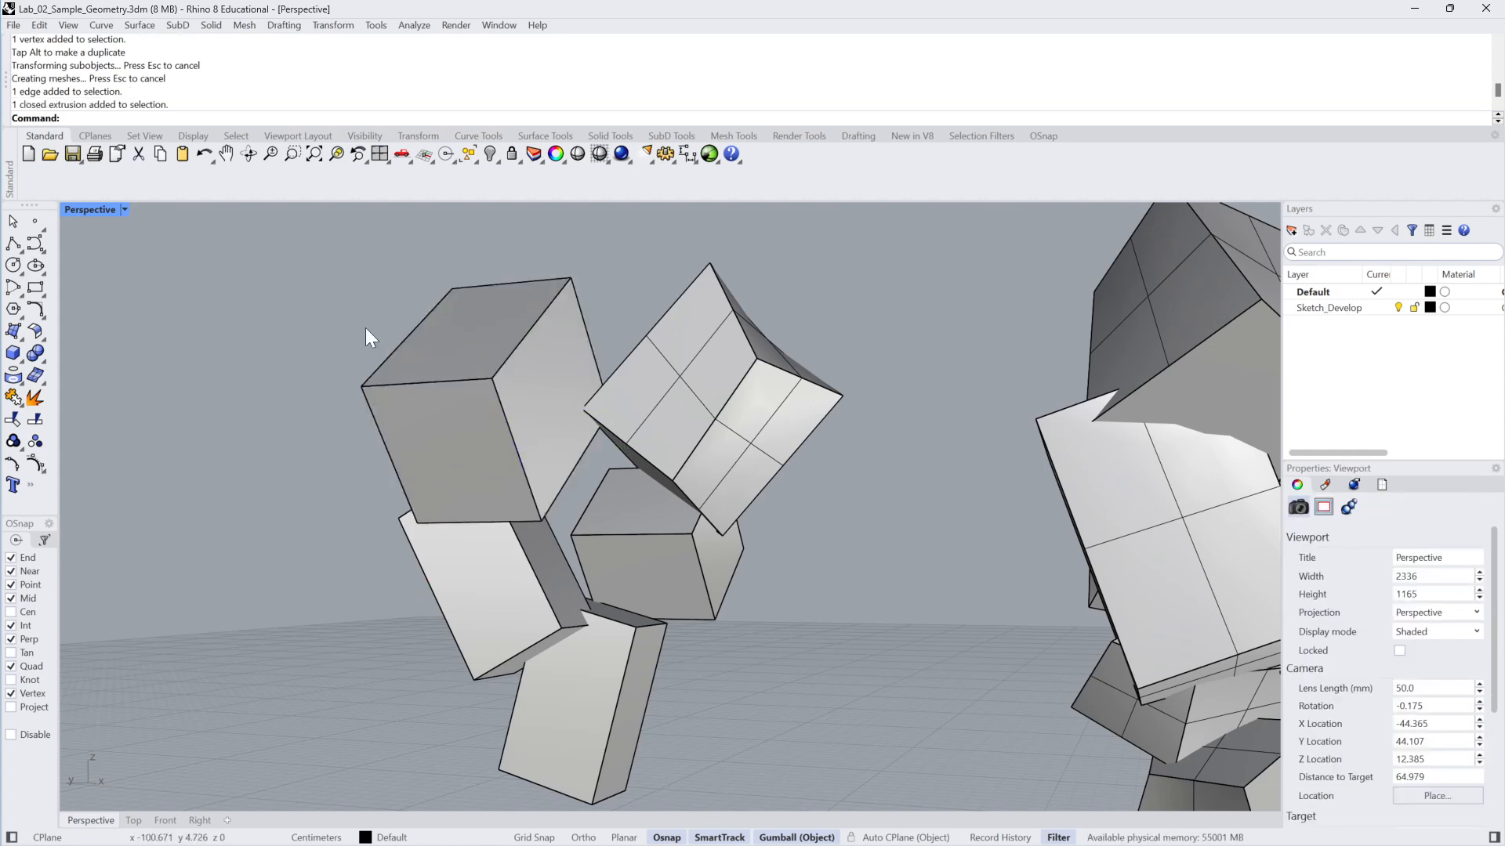
pyautogui.keyDown('ctrl'); pyautogui.keyDown('shift'); pyautogui.click(360, 386); pyautogui.keyUp('shift'); pyautogui.keyUp('ctrl')
pyautogui.moveTo(331, 351); pyautogui.dragTo(422, 387)
pyautogui.click(518, 261)
# Shorten the rear top edge of the left-hand upper box by scaling it along its length
pyautogui.keyDown('ctrl'); pyautogui.keyDown('shift'); pyautogui.click(533, 280); pyautogui.keyUp('shift'); pyautogui.keyUp('ctrl')
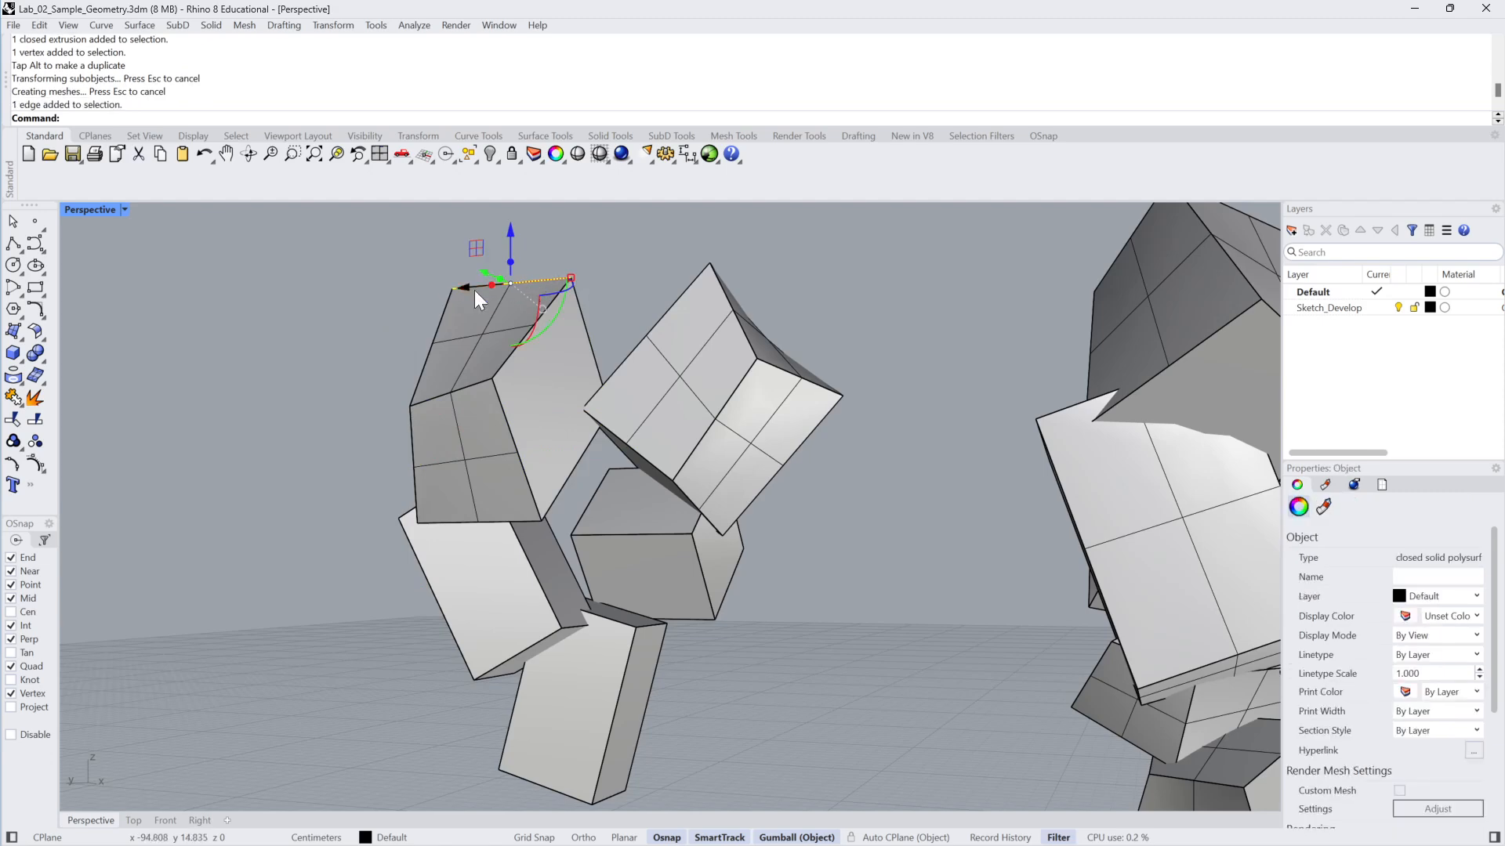
pyautogui.moveTo(572, 277); pyautogui.dragTo(552, 265)
pyautogui.click(570, 247)
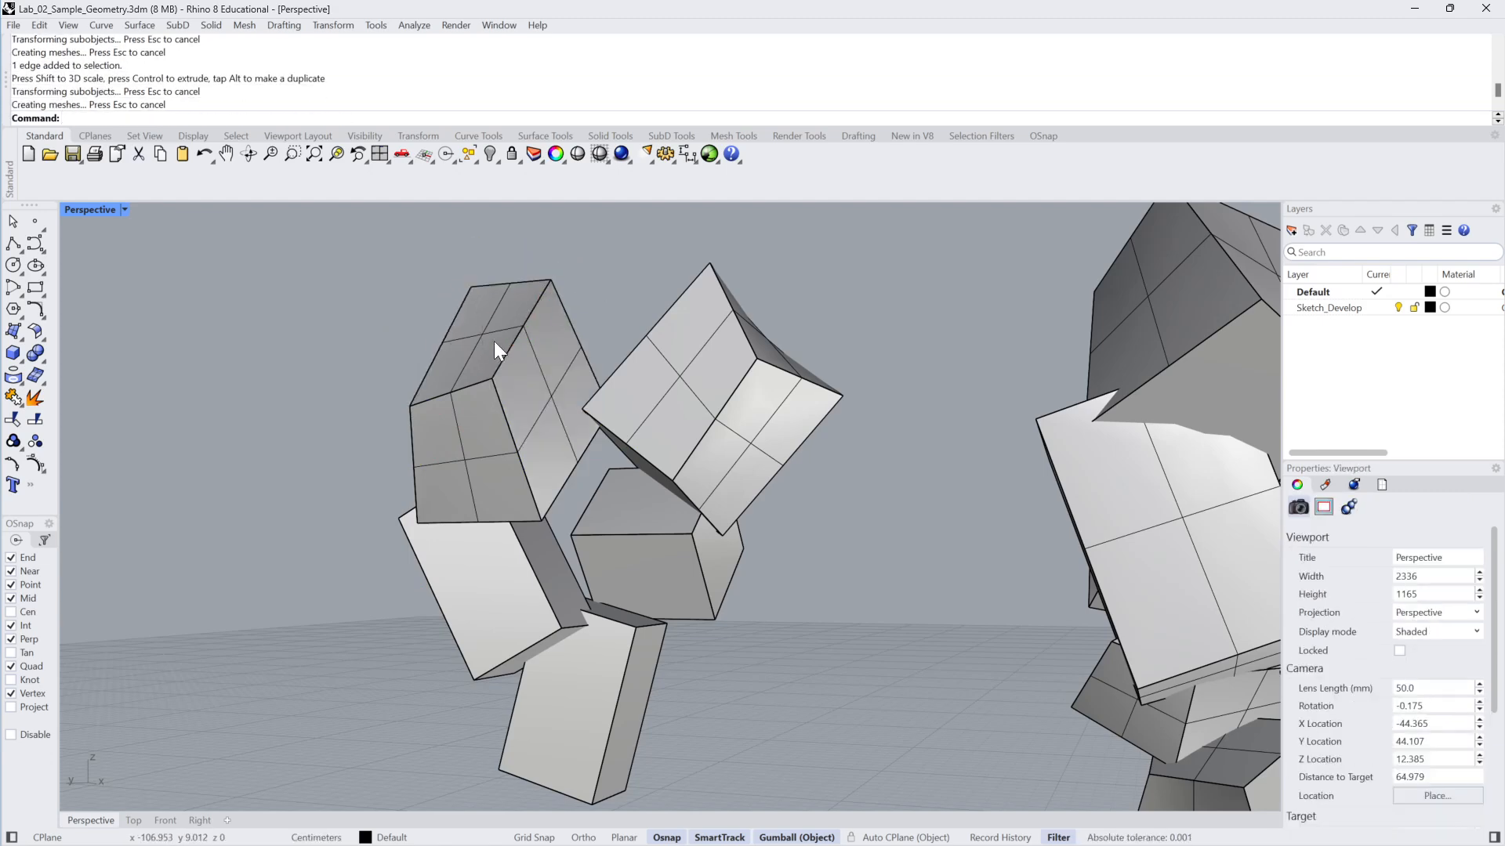
# Select the five stacked boxes and try to apply the Bevel command to them
pyautogui.moveTo(557, 430); pyautogui.dragTo(810, 295, button='right')
pyautogui.scroll(-3, 587, 417)
pyautogui.moveTo(819, 270); pyautogui.dragTo(395, 716)
pyautogui.click(692, 688)
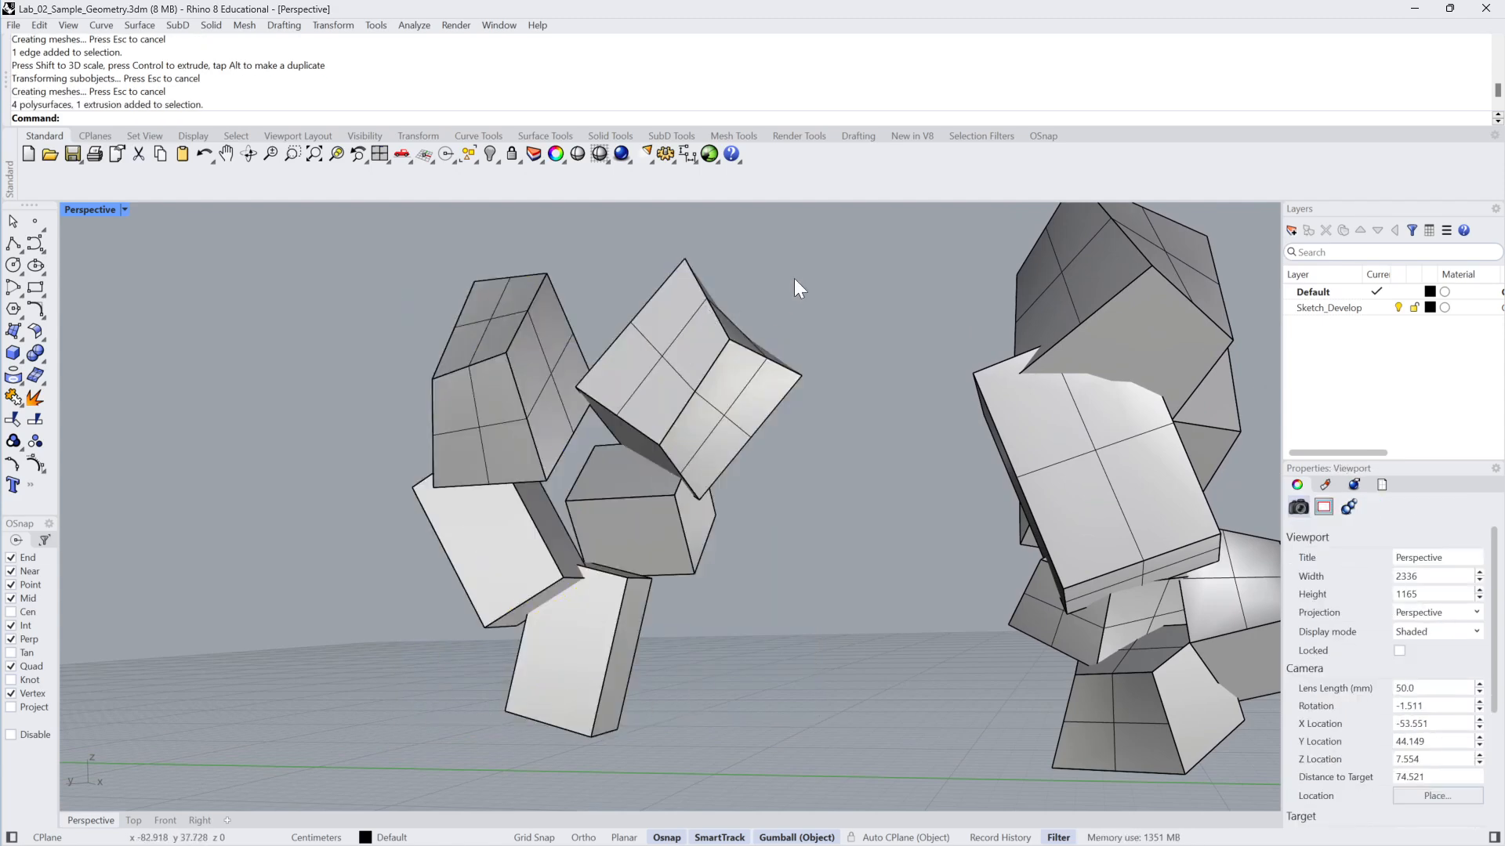
pyautogui.moveTo(554, 482); pyautogui.dragTo(407, 703)
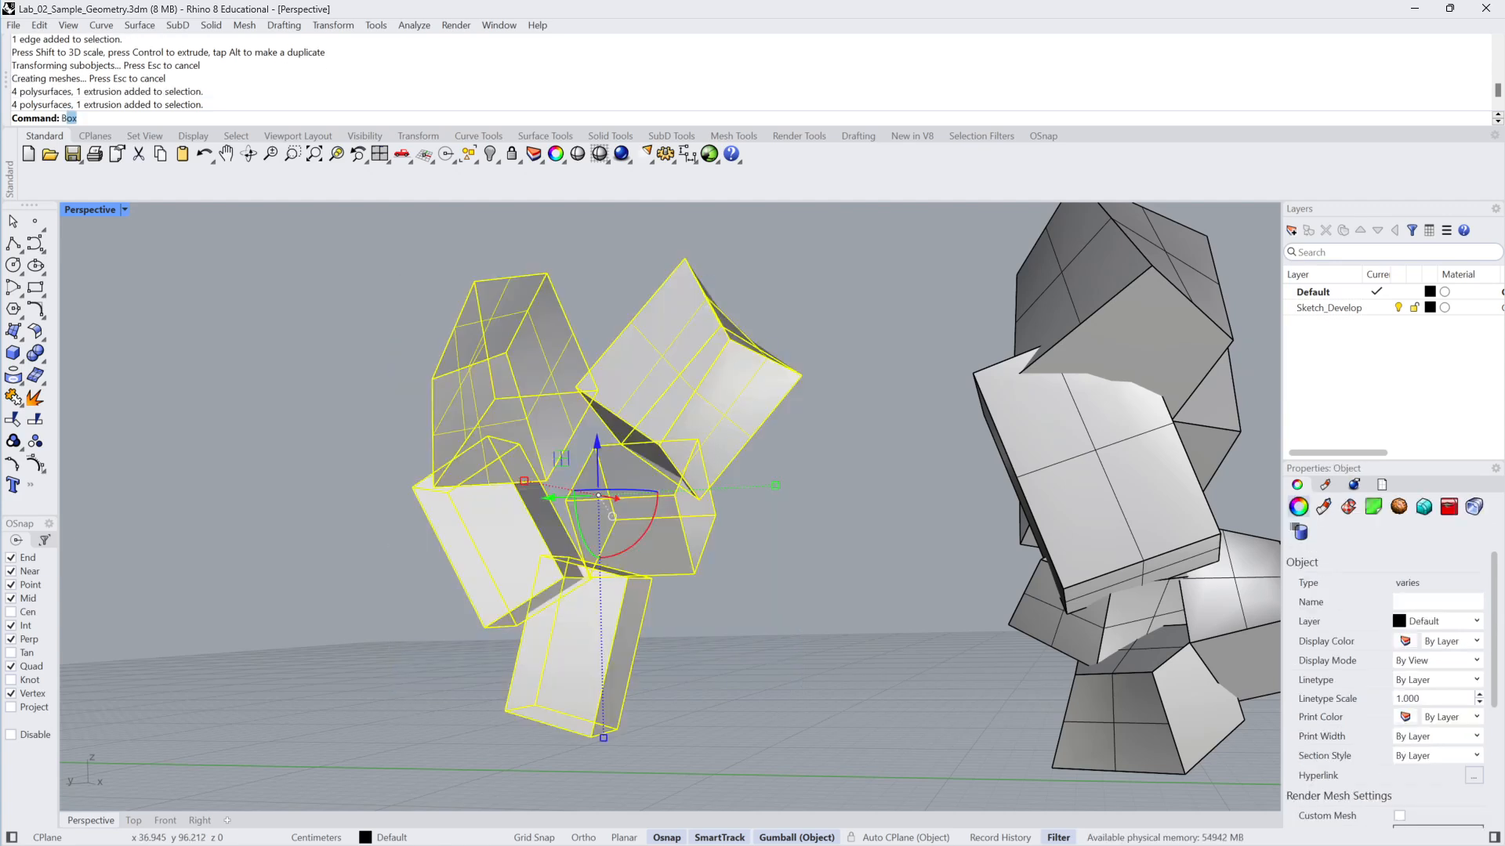
pyautogui.write('Bevel')
pyautogui.press('Return')
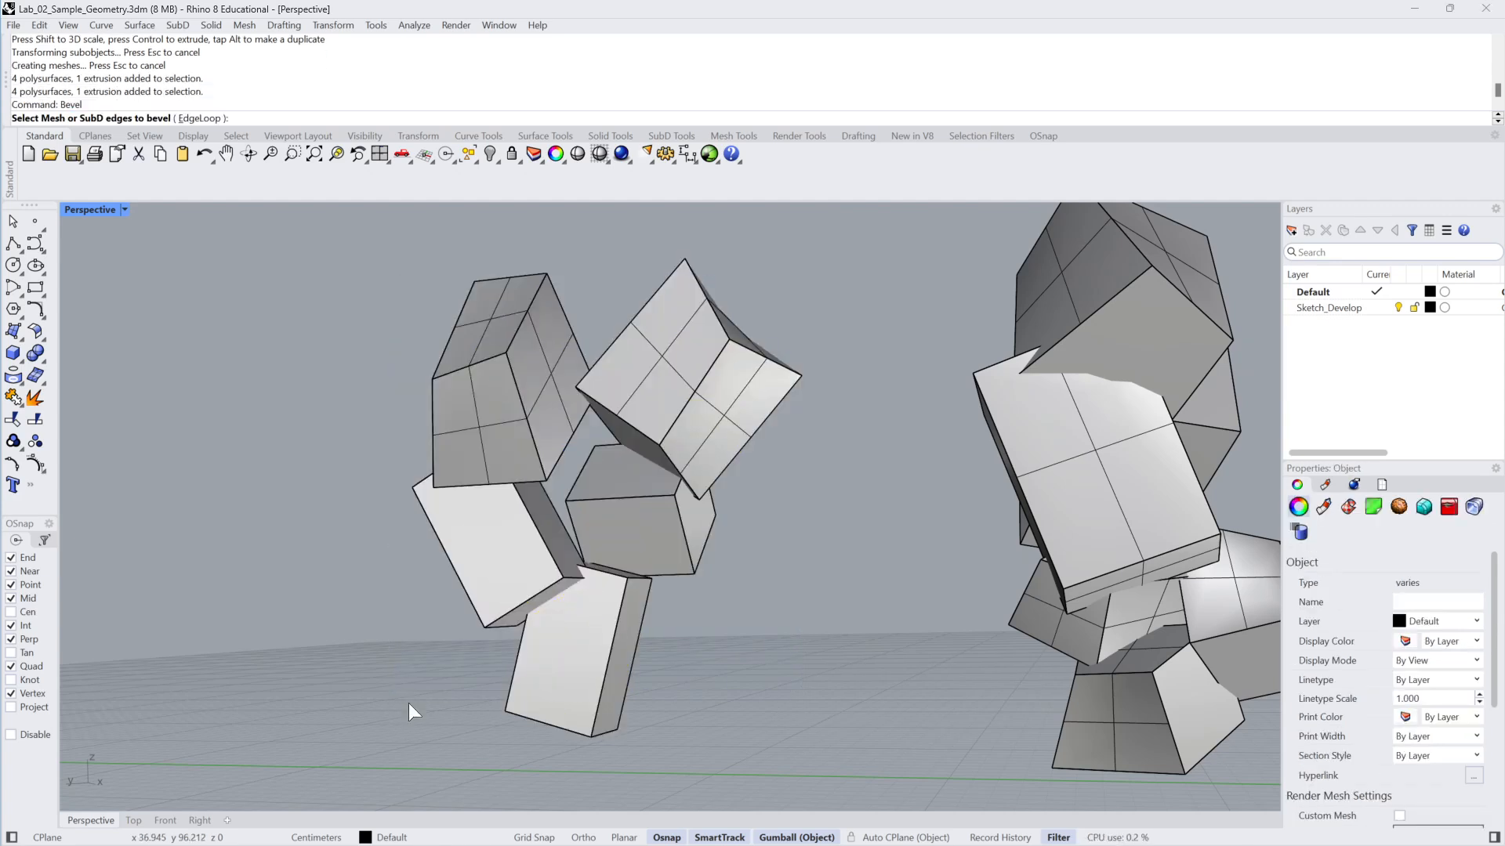
pyautogui.press('Escape')
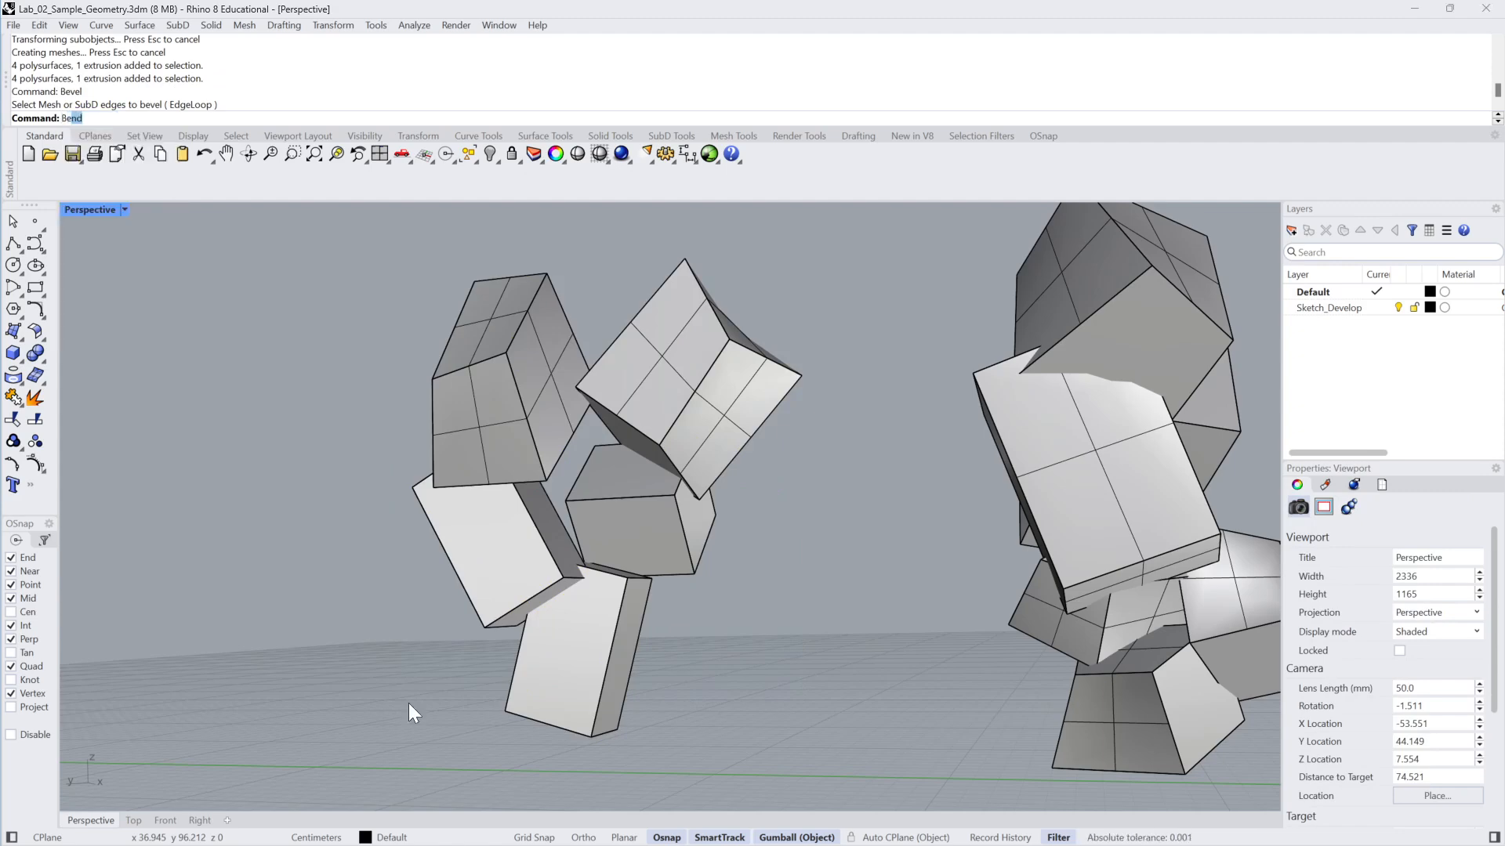
pyautogui.write('vel')
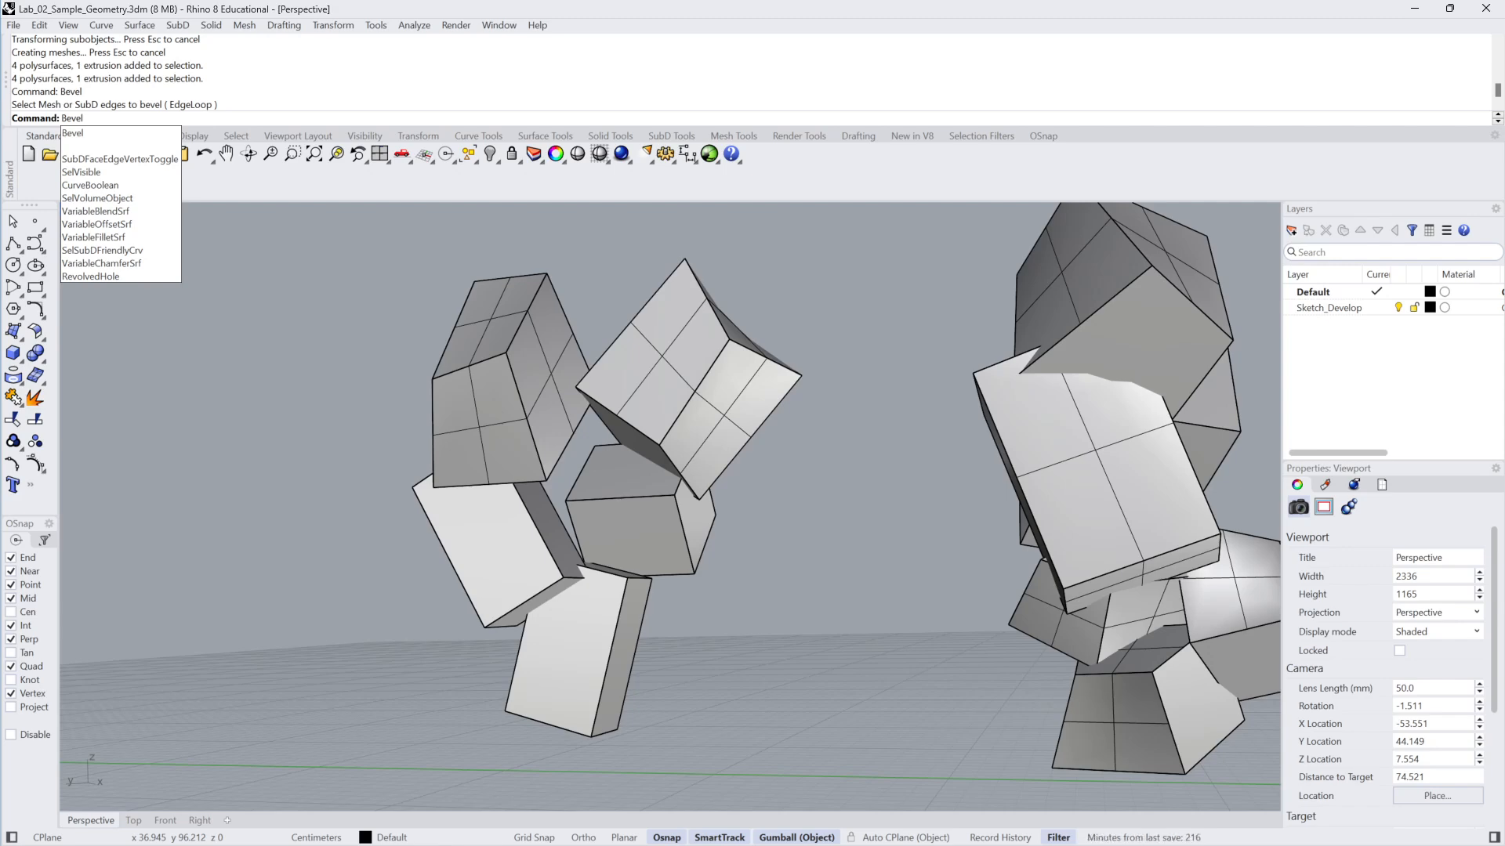
pyautogui.press('BackSpace')
pyautogui.press('BackSpace')
pyautogui.press('BackSpace')
pyautogui.press('BackSpace')
pyautogui.press('BackSpace')
pyautogui.write('E')
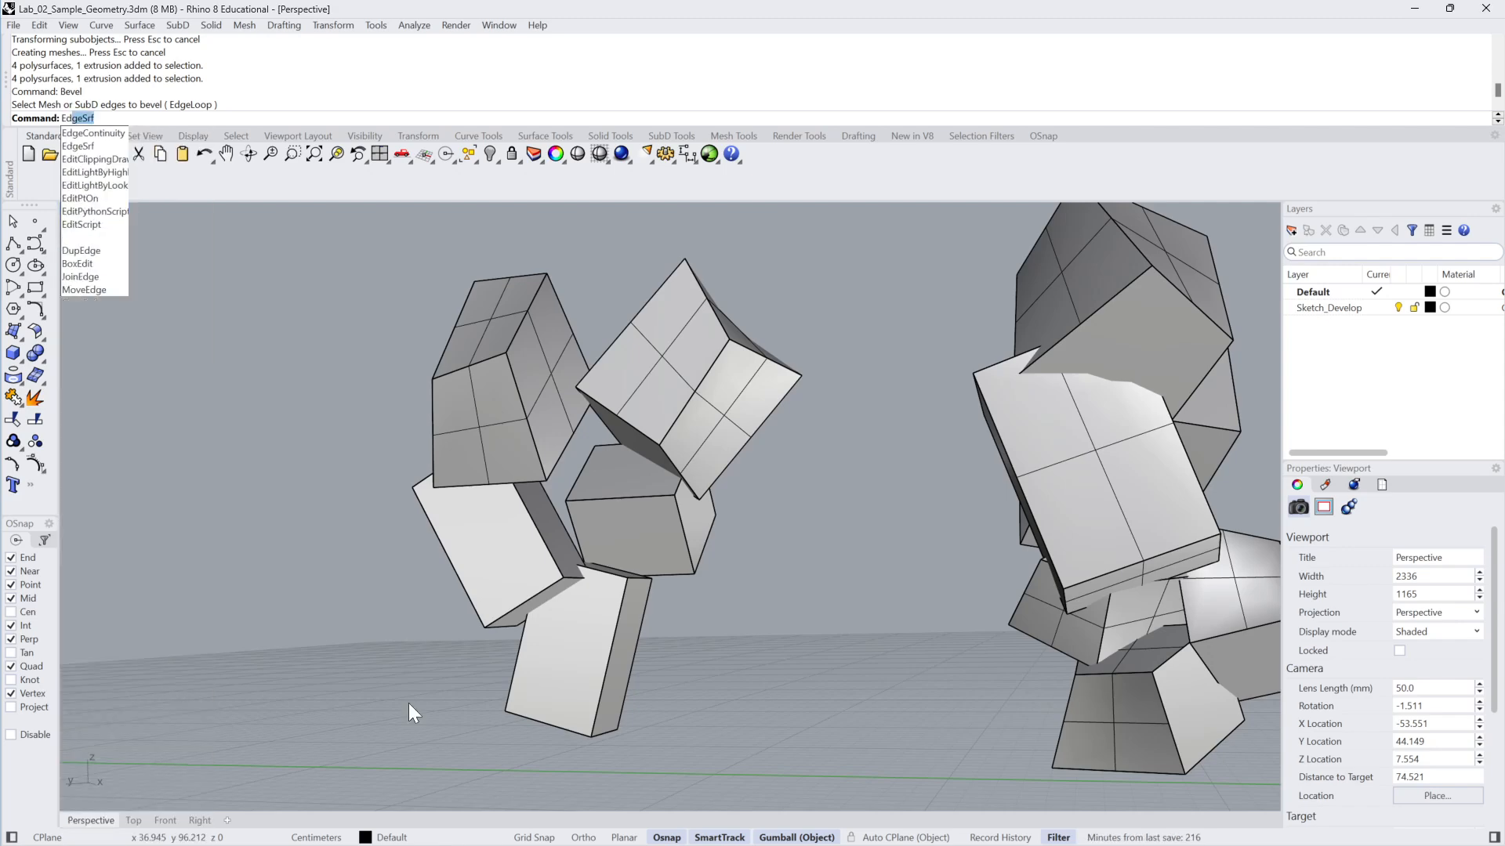
pyautogui.write('dgeb')
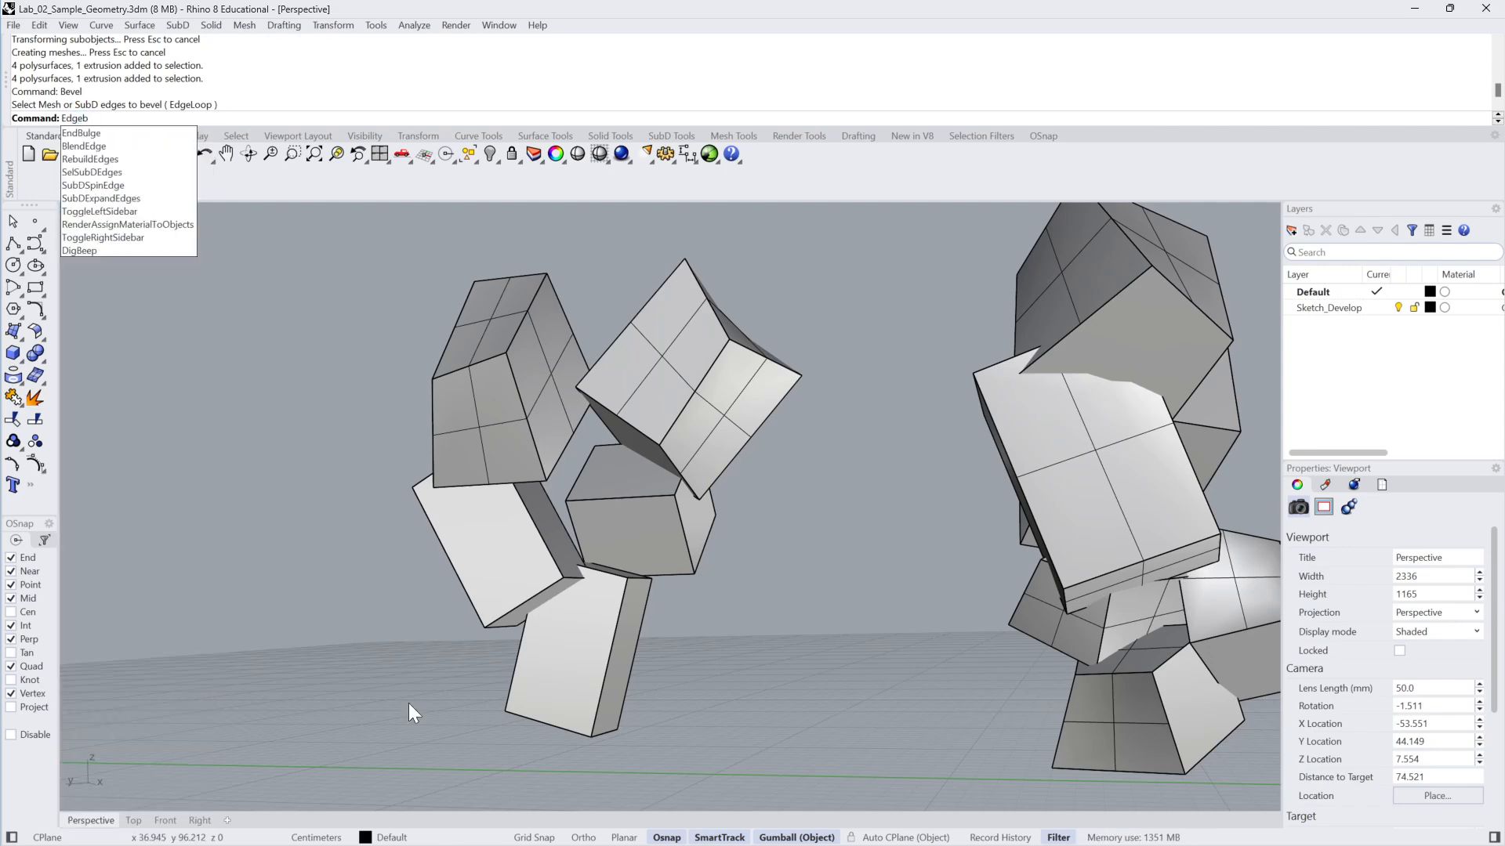
pyautogui.press('BackSpace')
pyautogui.press('BackSpace')
pyautogui.press('BackSpace')
pyautogui.press('BackSpace')
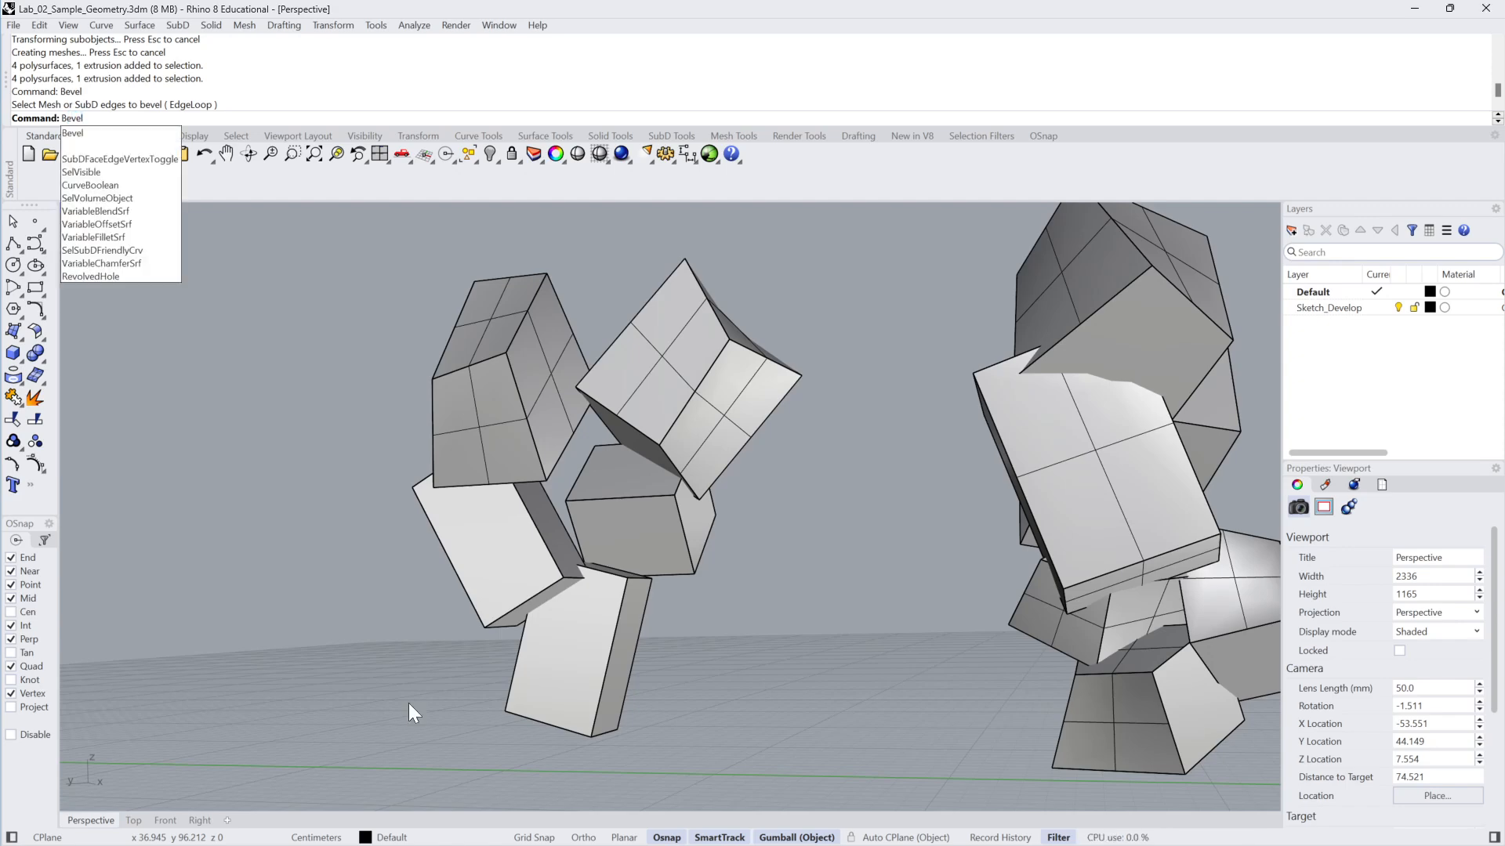
pyautogui.press('Escape')
# Select all five boxes of the stack and start the ShrinkWrap command on them
pyautogui.moveTo(407, 703); pyautogui.dragTo(798, 325, button='right')
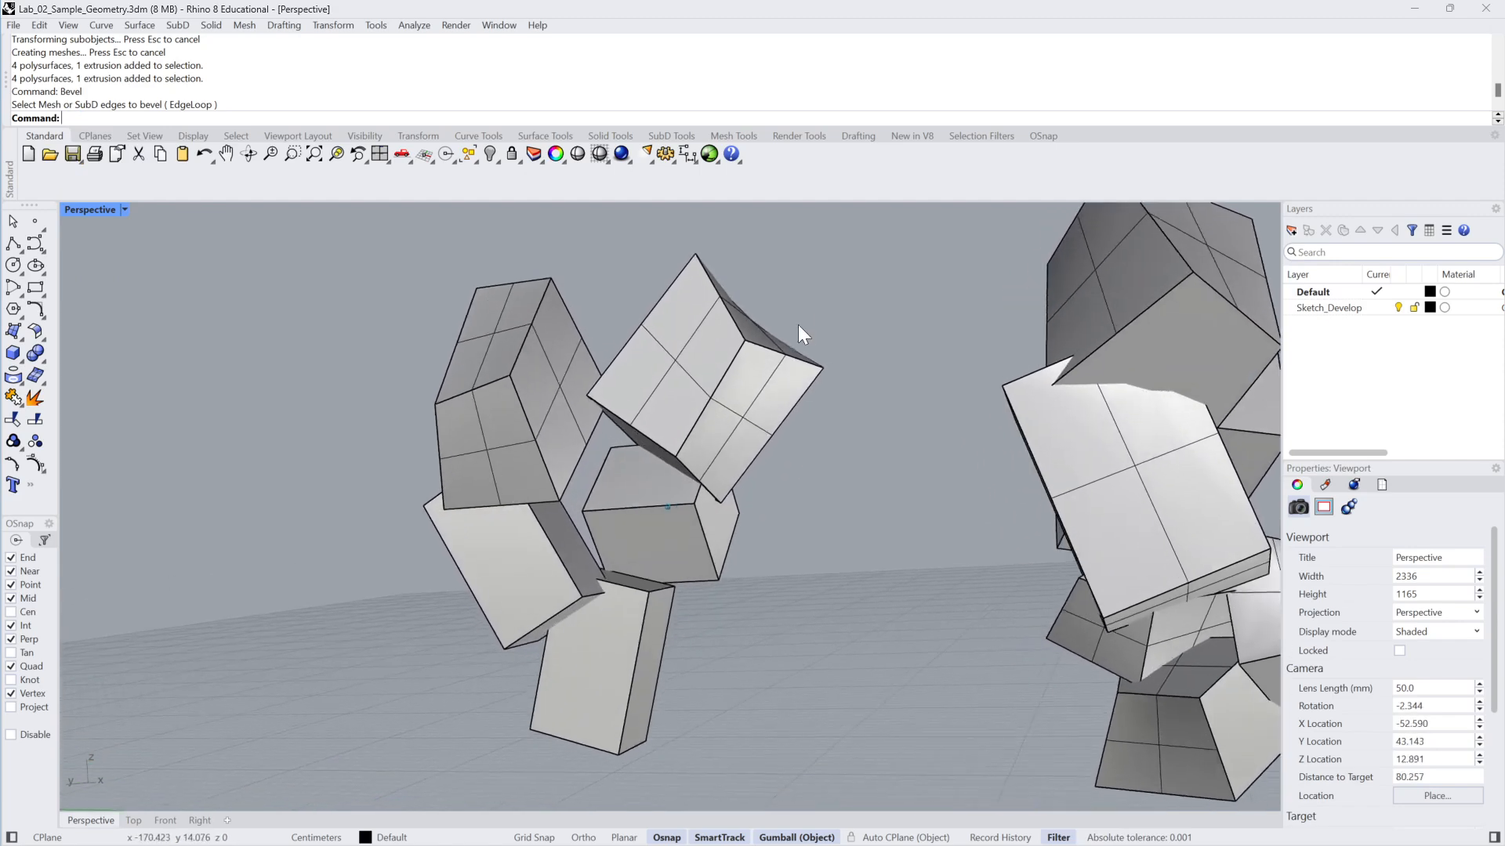
pyautogui.moveTo(798, 324); pyautogui.dragTo(219, 725)
pyautogui.write('s')
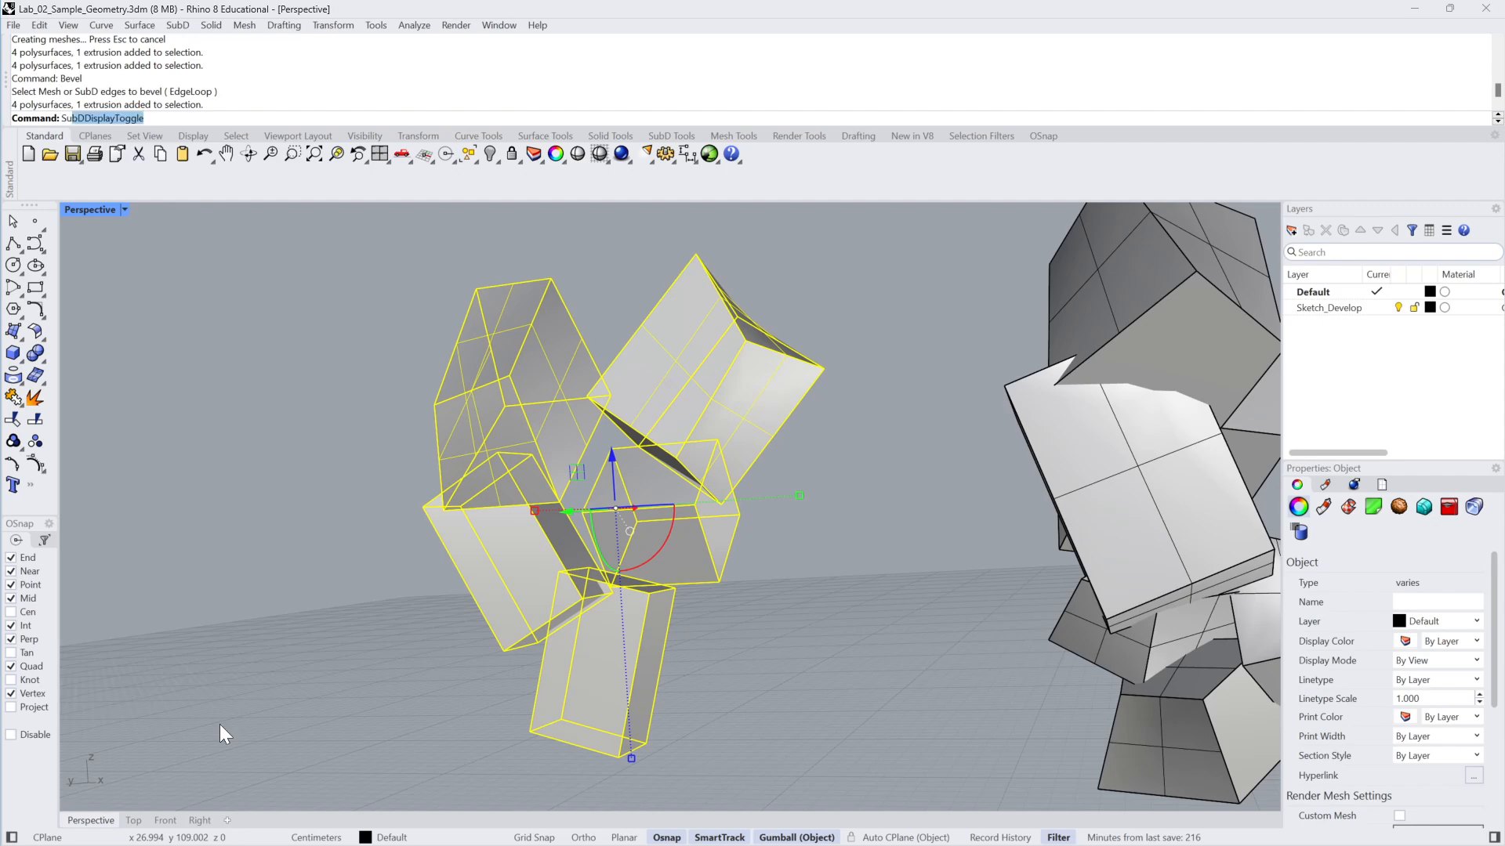
pyautogui.press('Escape')
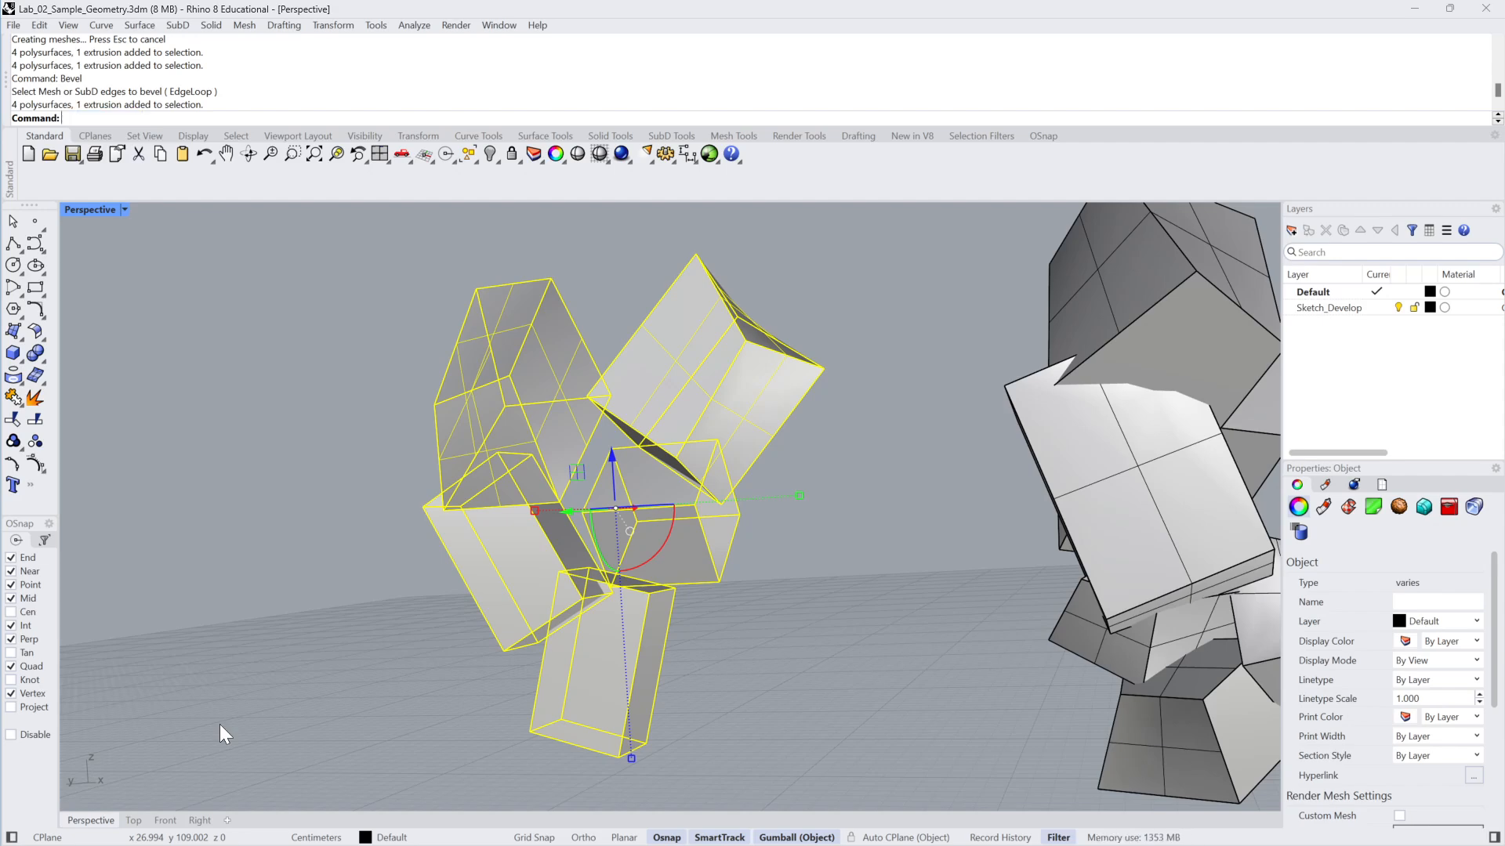
pyautogui.write('Sh')
pyautogui.write('rinkWrap')
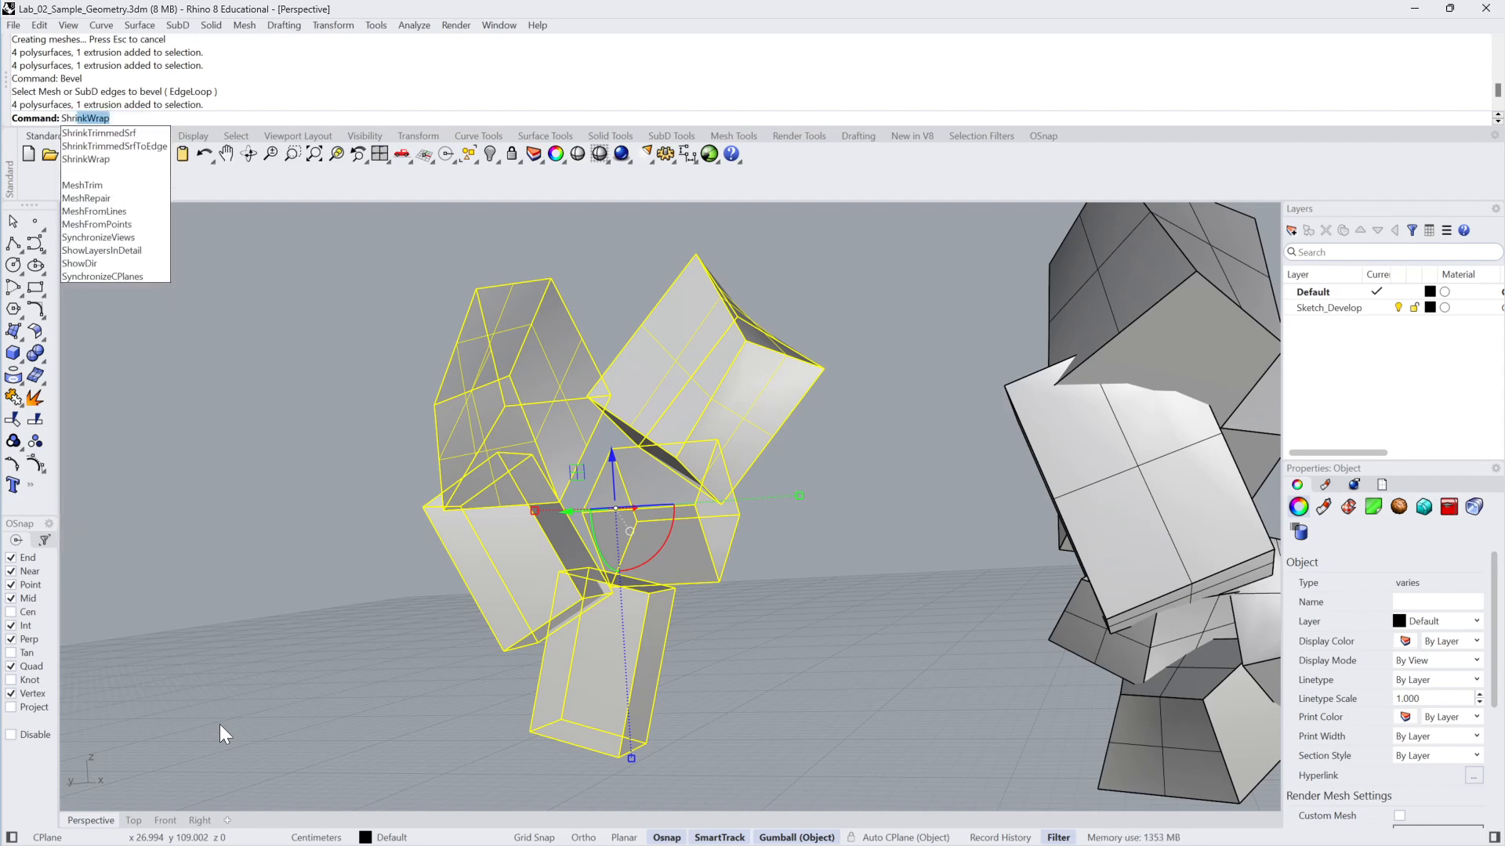
pyautogui.press('Return')
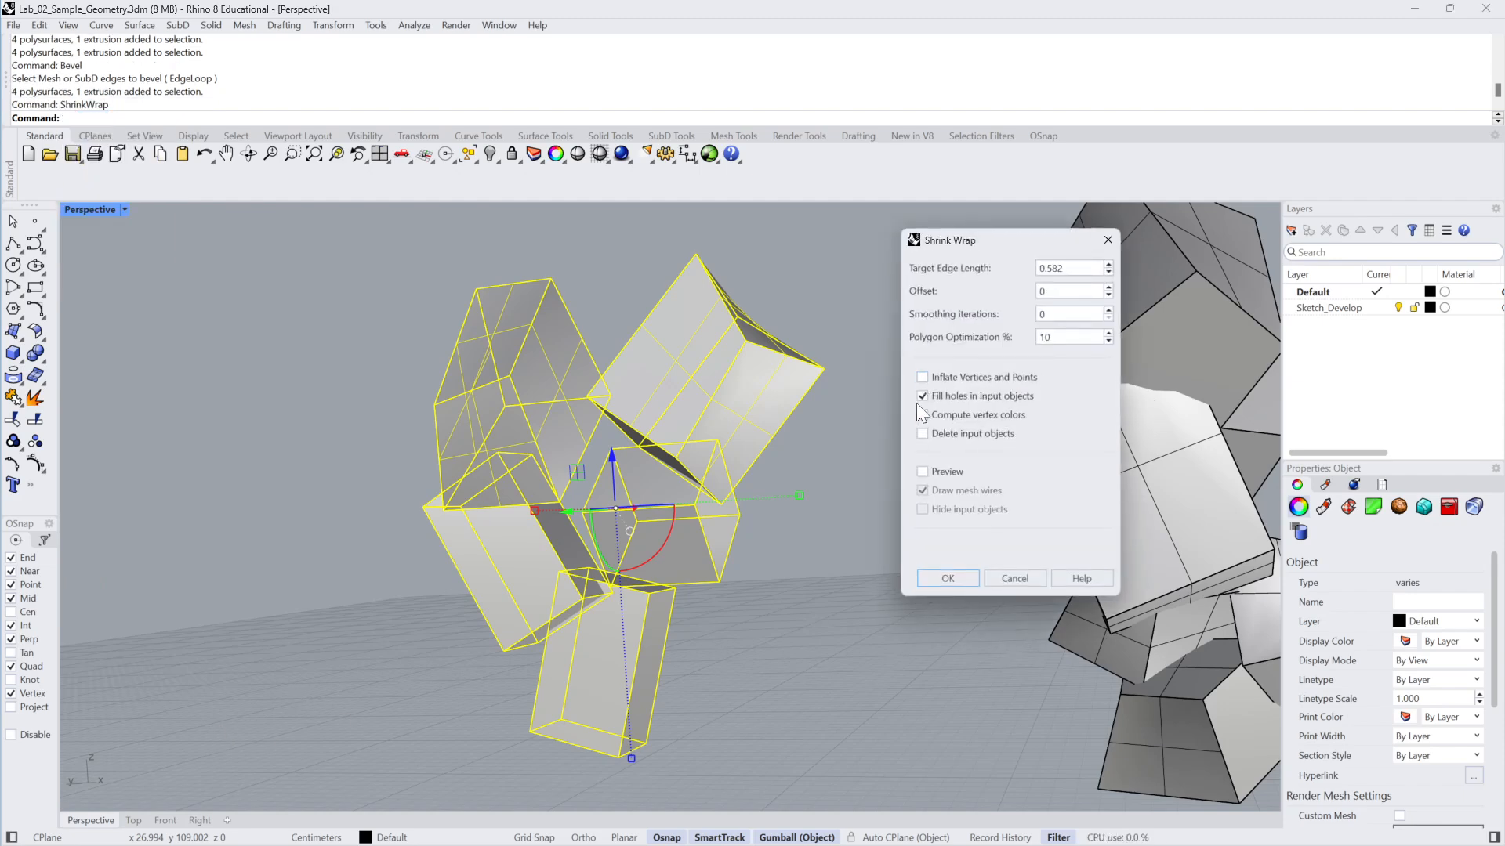
# Turn off hole filling, preview the shrink wrap with input objects hidden and mesh wires off, and set the target edge length to 1
pyautogui.scroll(5, 629, 486)
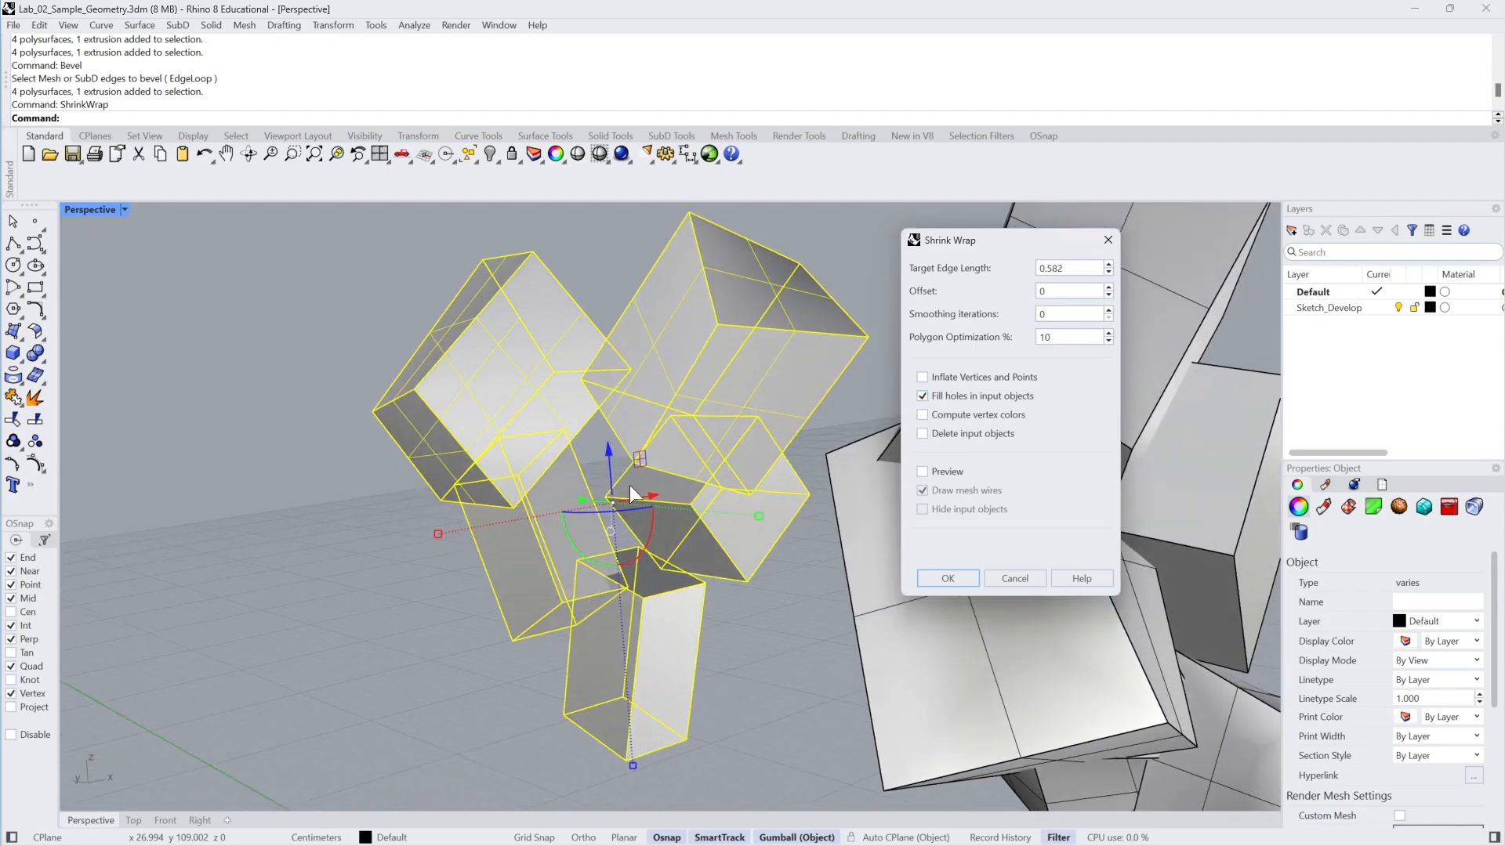
pyautogui.scroll(1, 599, 399)
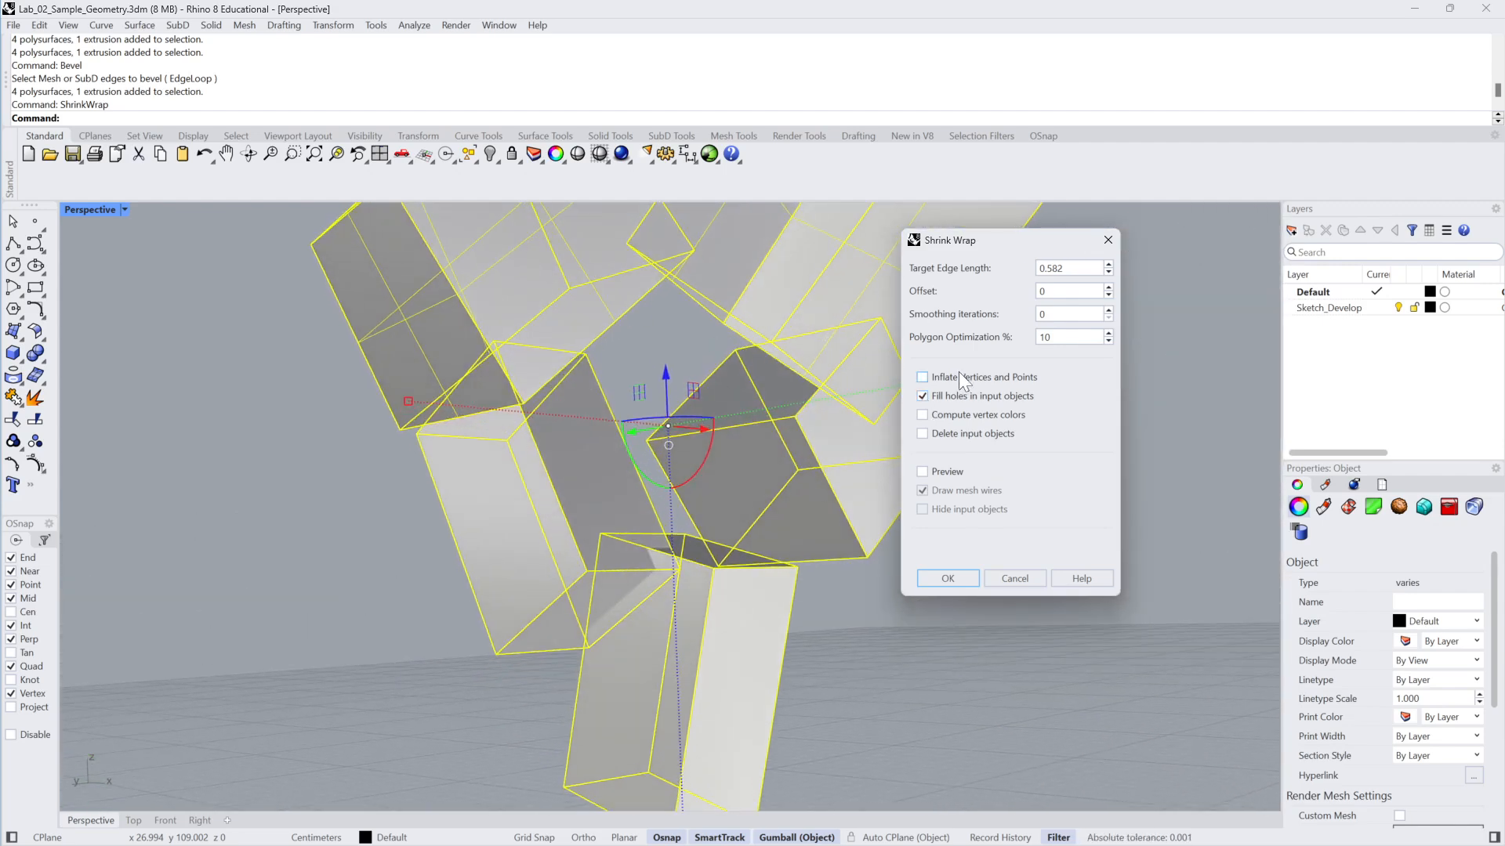
pyautogui.click(923, 473)
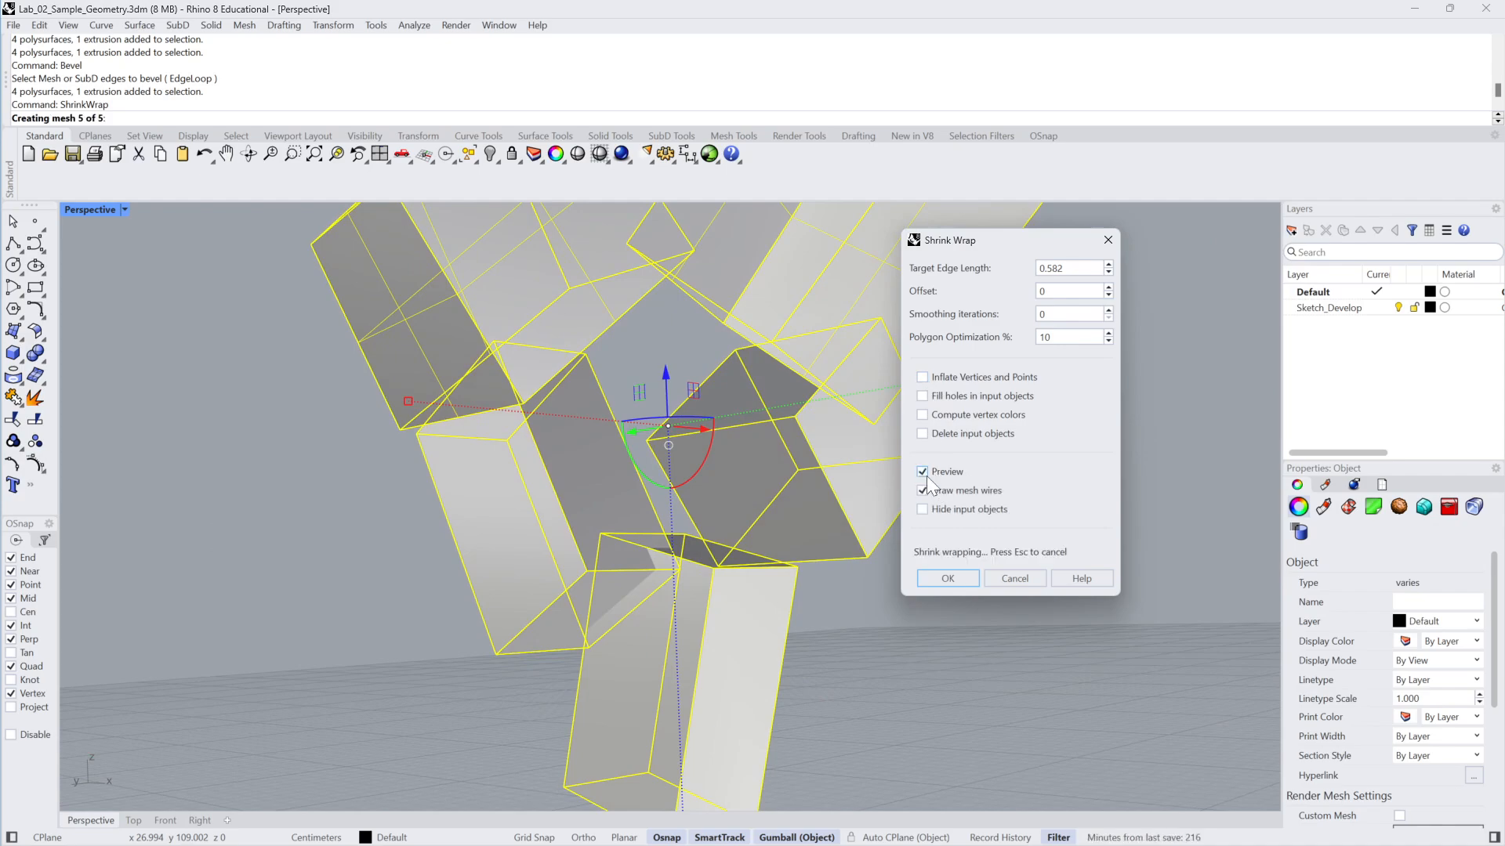
pyautogui.scroll(-3, 930, 502)
pyautogui.click(922, 510)
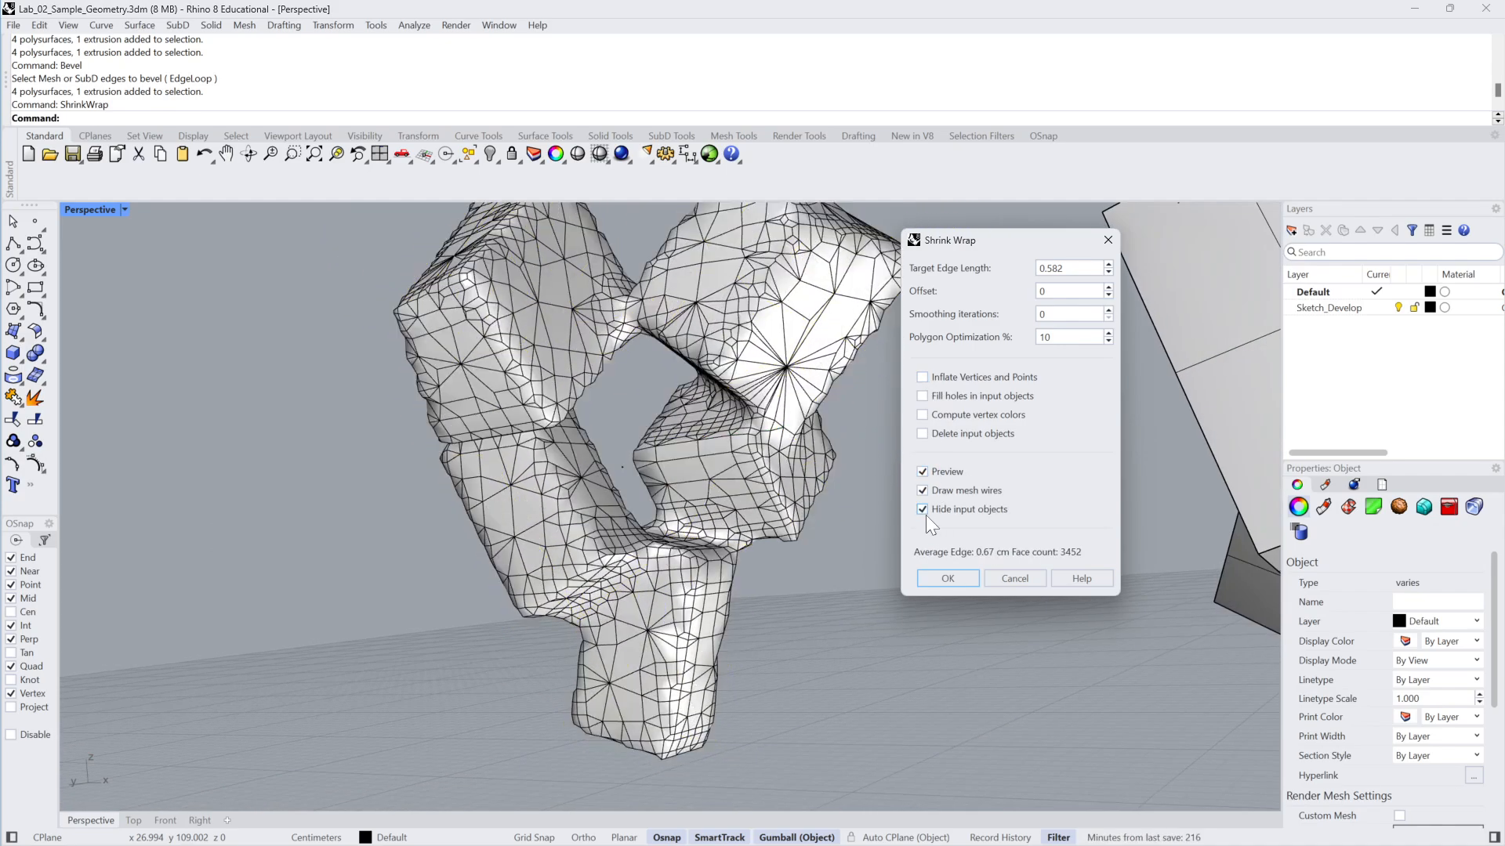
pyautogui.click(922, 491)
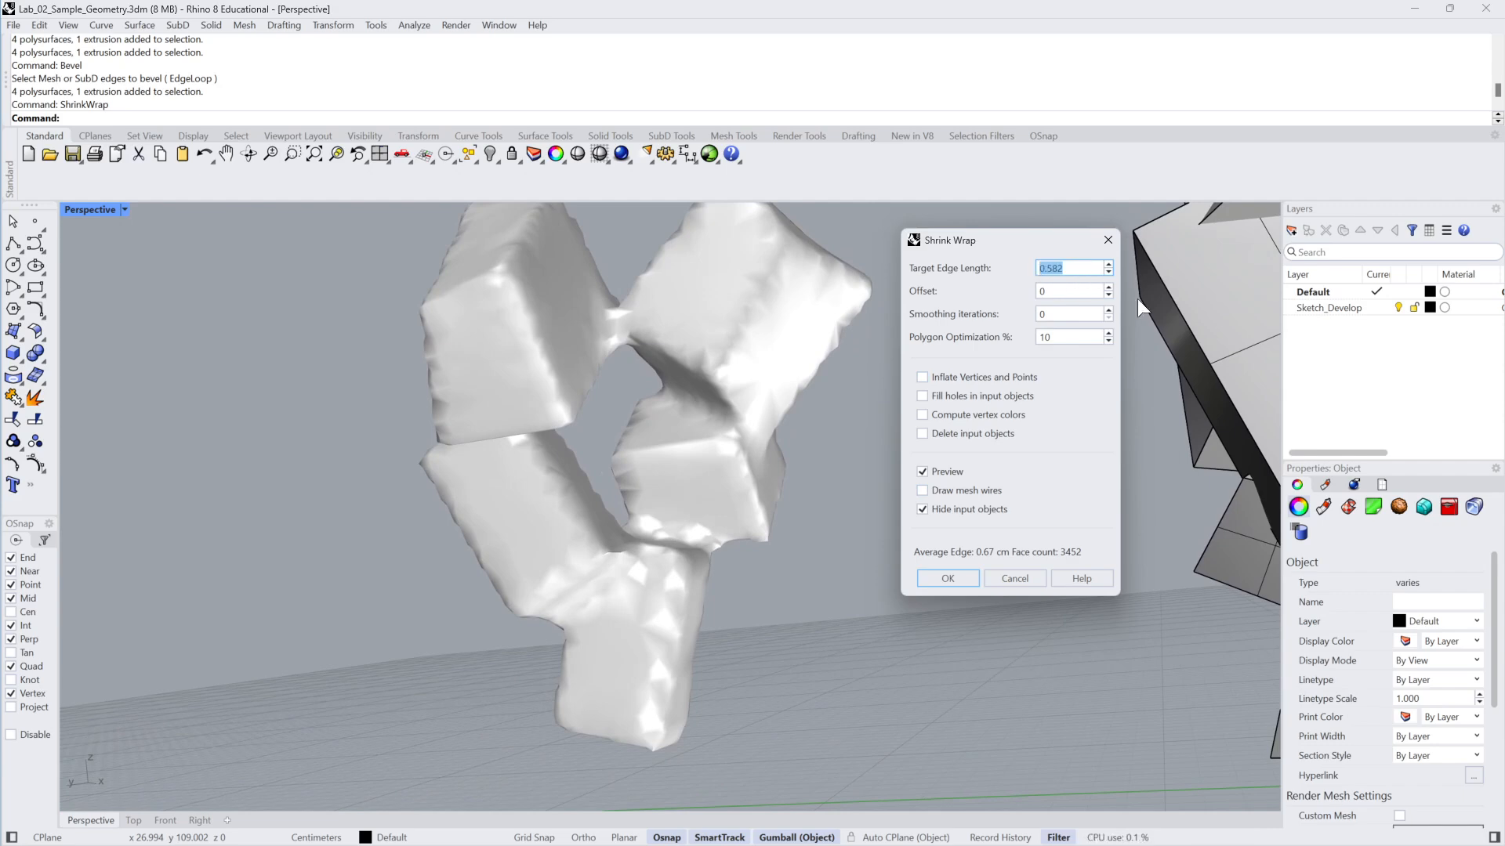
pyautogui.write('1')
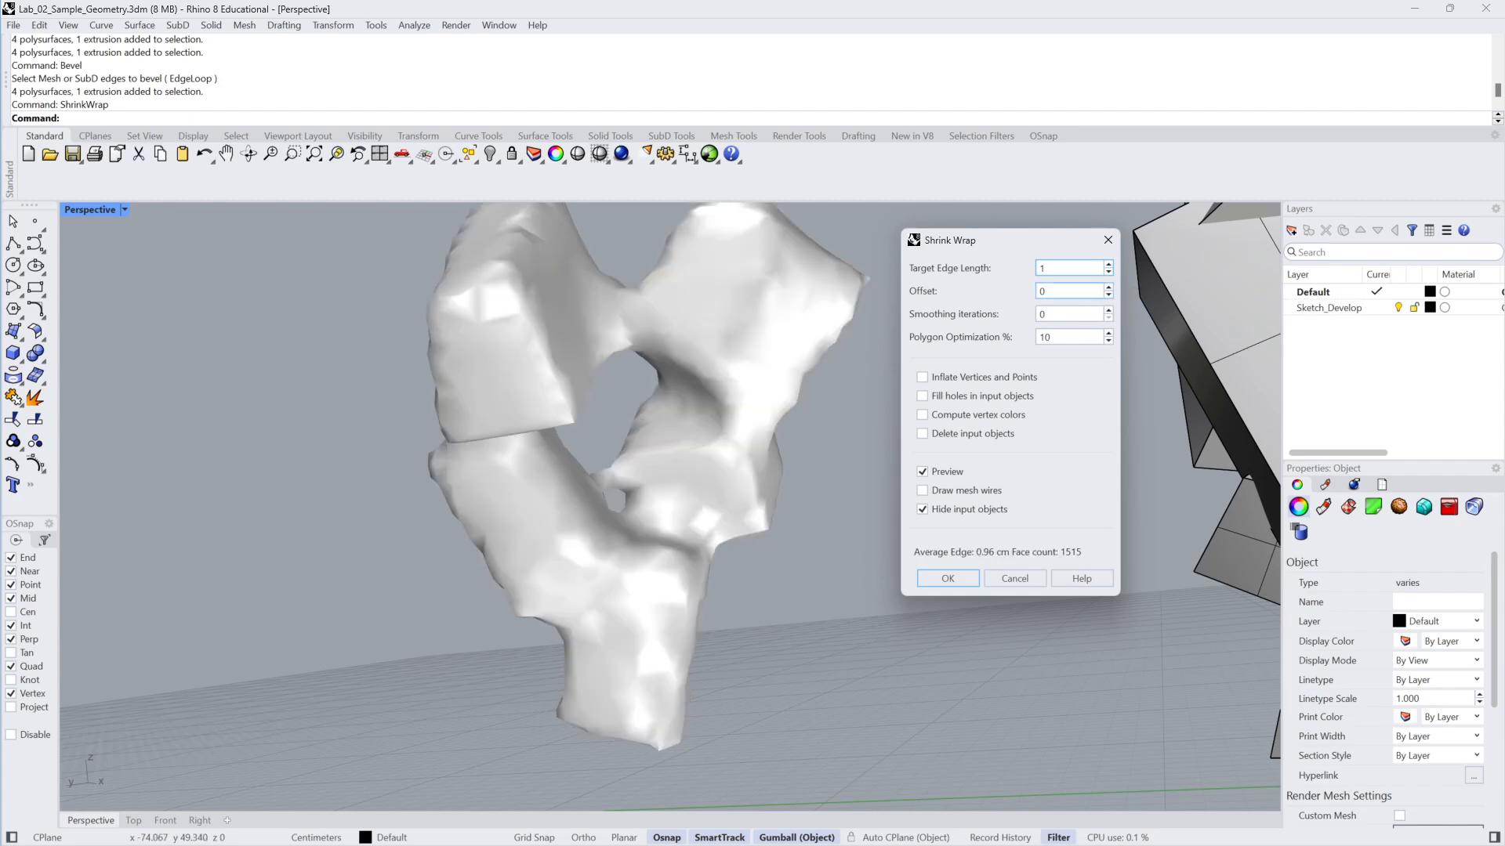
# Show the mesh wires in the shrink wrap preview and set the target edge length to 2
pyautogui.click(922, 490)
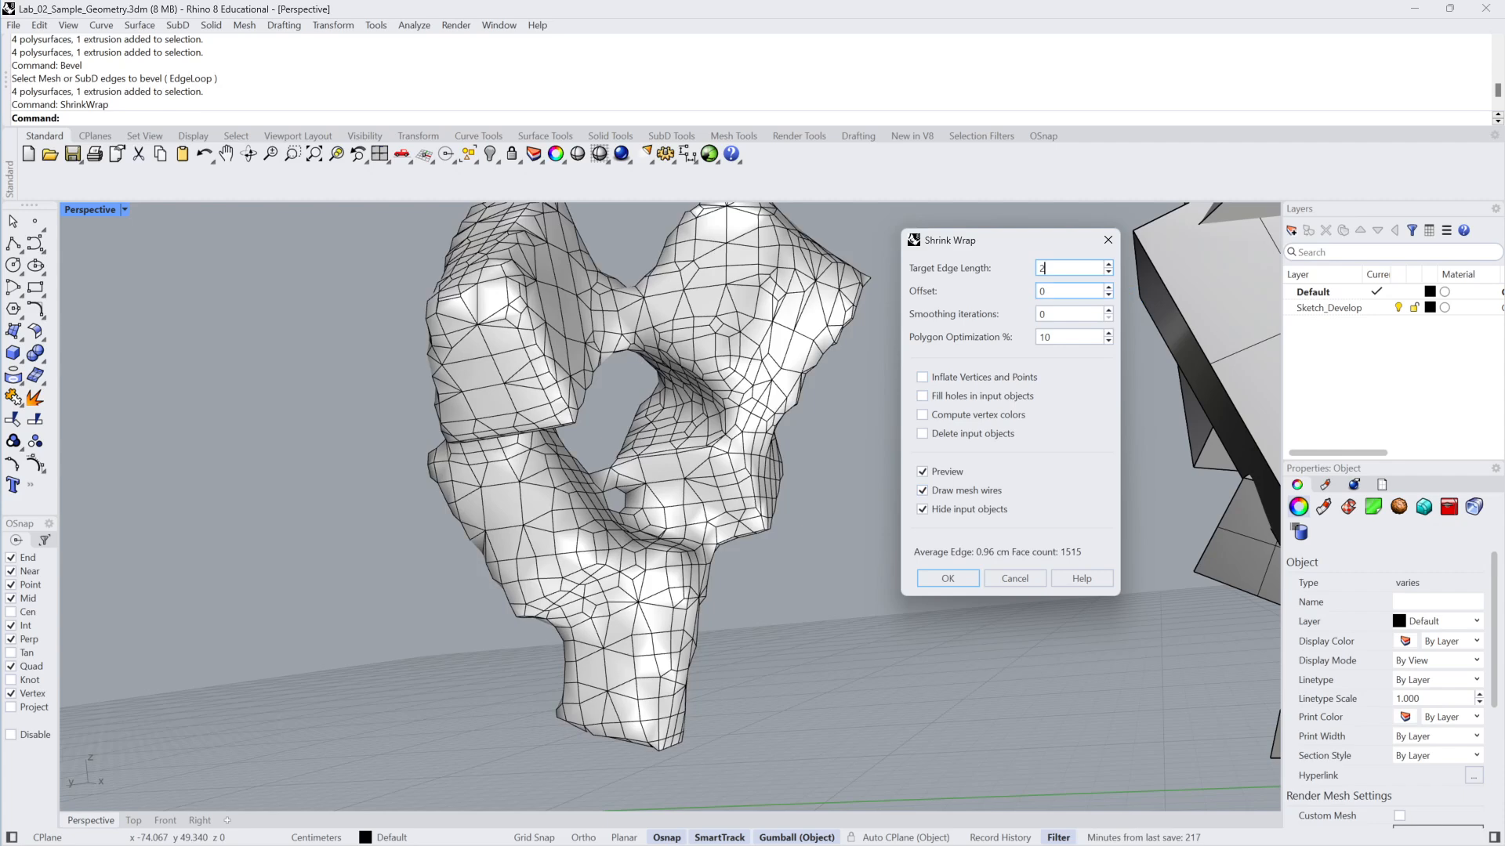
pyautogui.press('Tab')
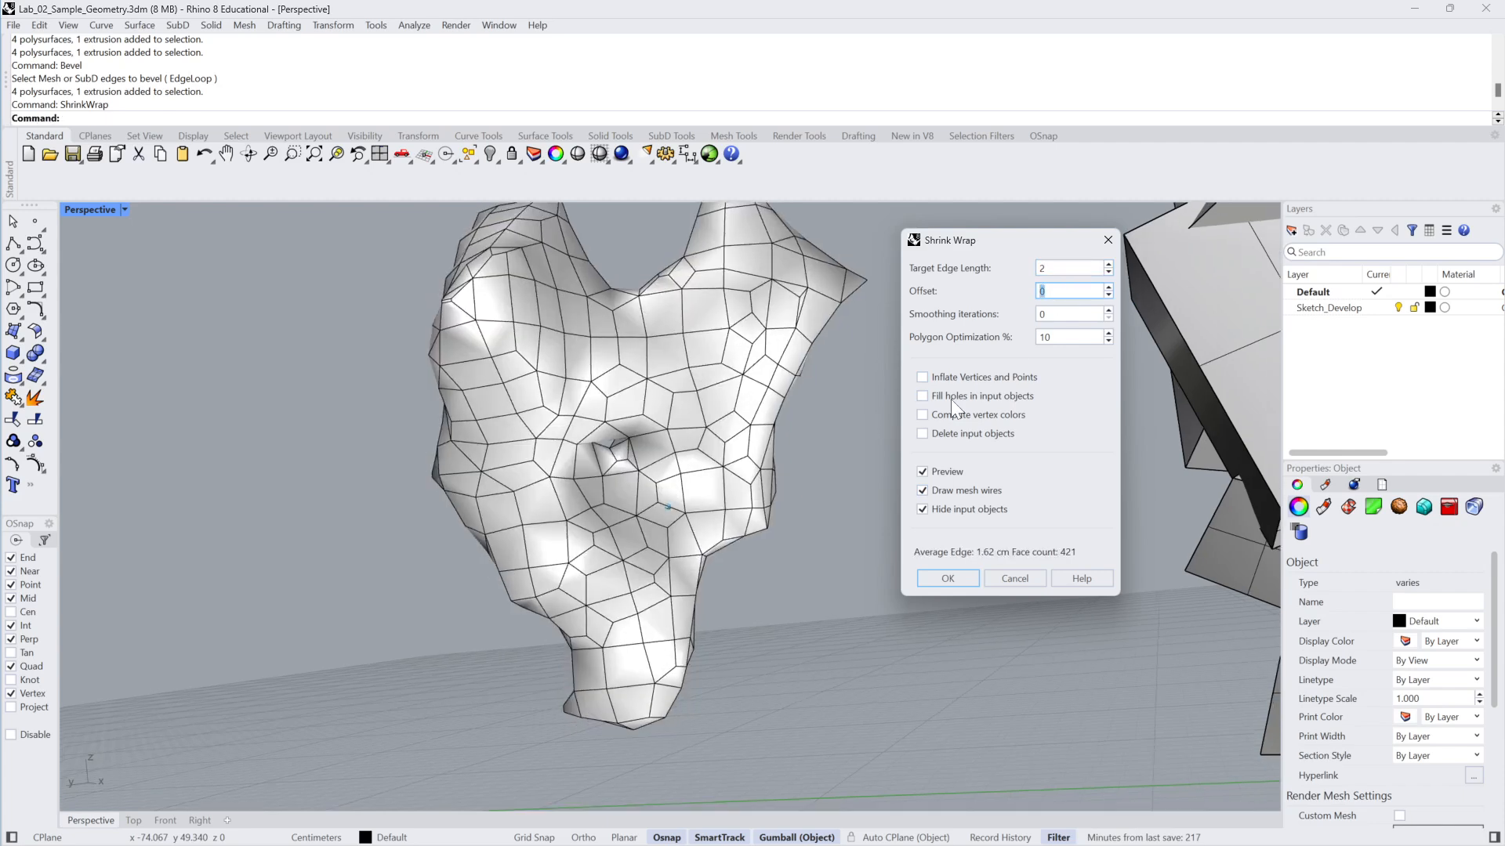
pyautogui.moveTo(951, 398); pyautogui.dragTo(709, 352, button='right')
pyautogui.scroll(2, 689, 369)
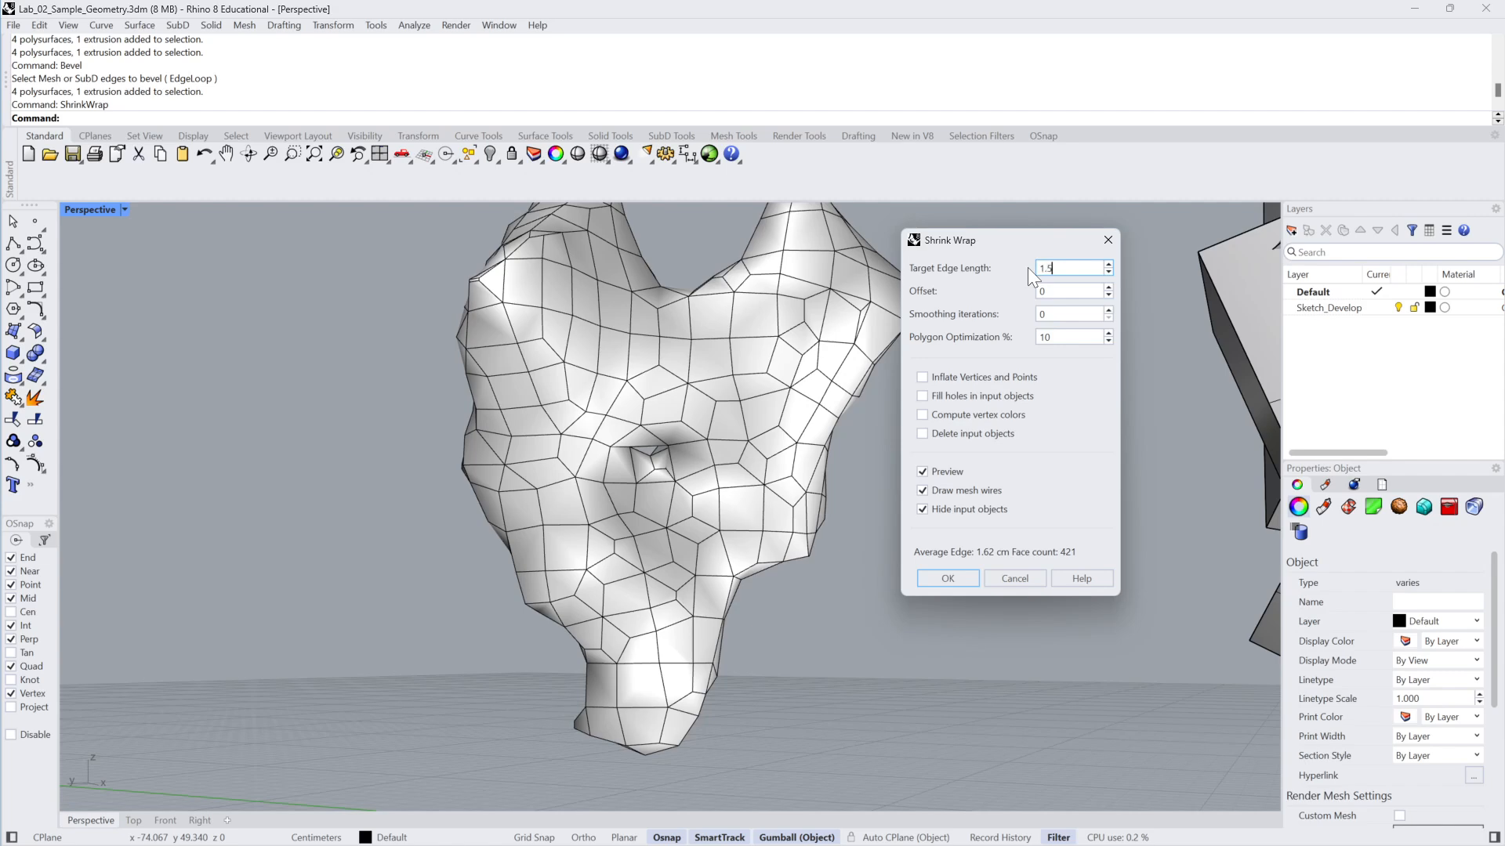
# Try target edge lengths of 1.5 and .15 in the shrink wrap preview and inspect the stack with each
pyautogui.press('Tab')
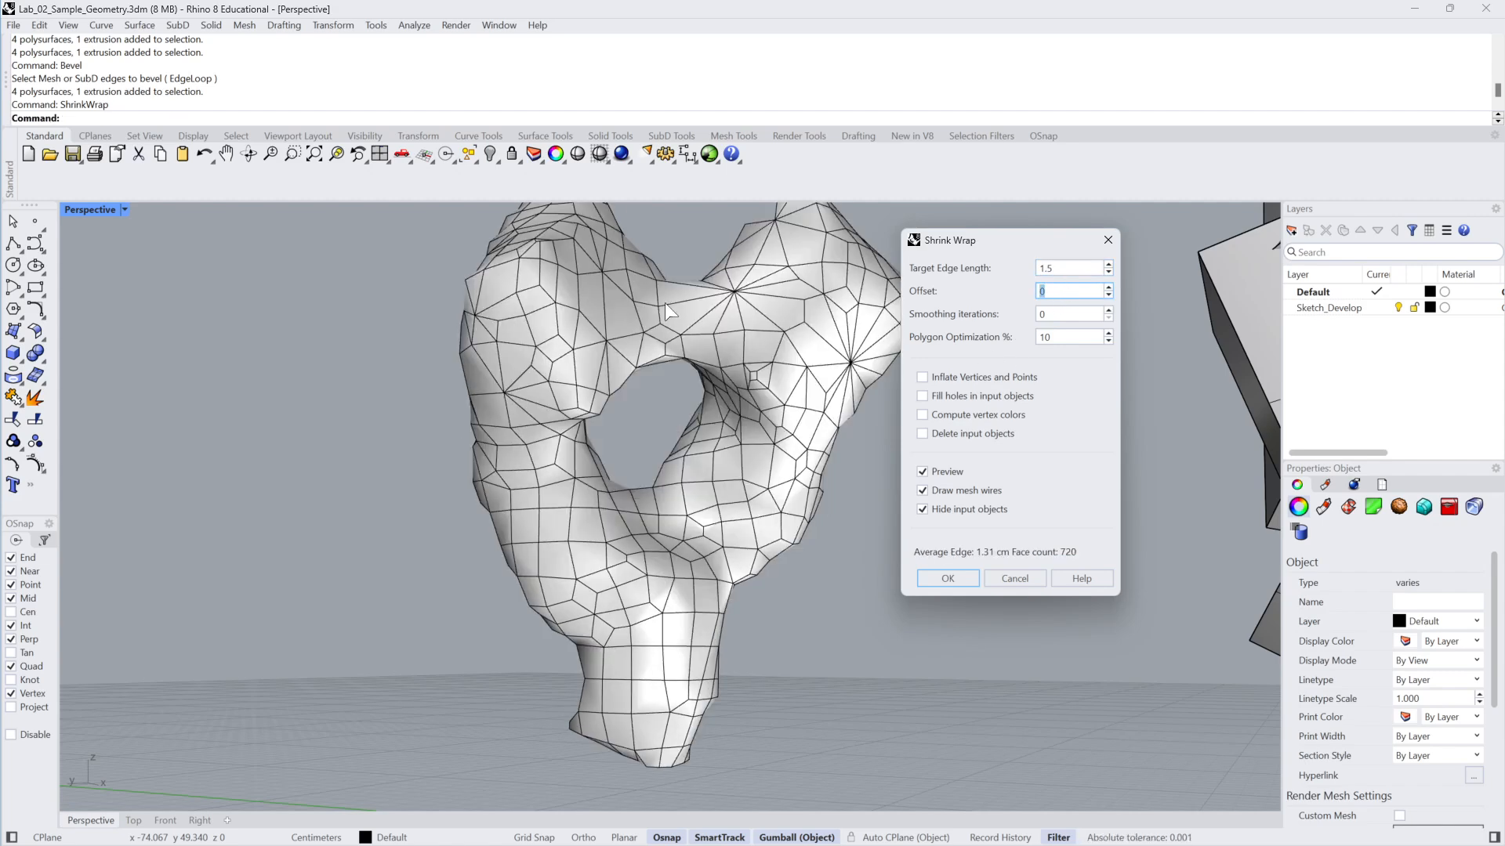
pyautogui.moveTo(658, 494); pyautogui.dragTo(1030, 293, button='right')
pyautogui.click(1042, 267)
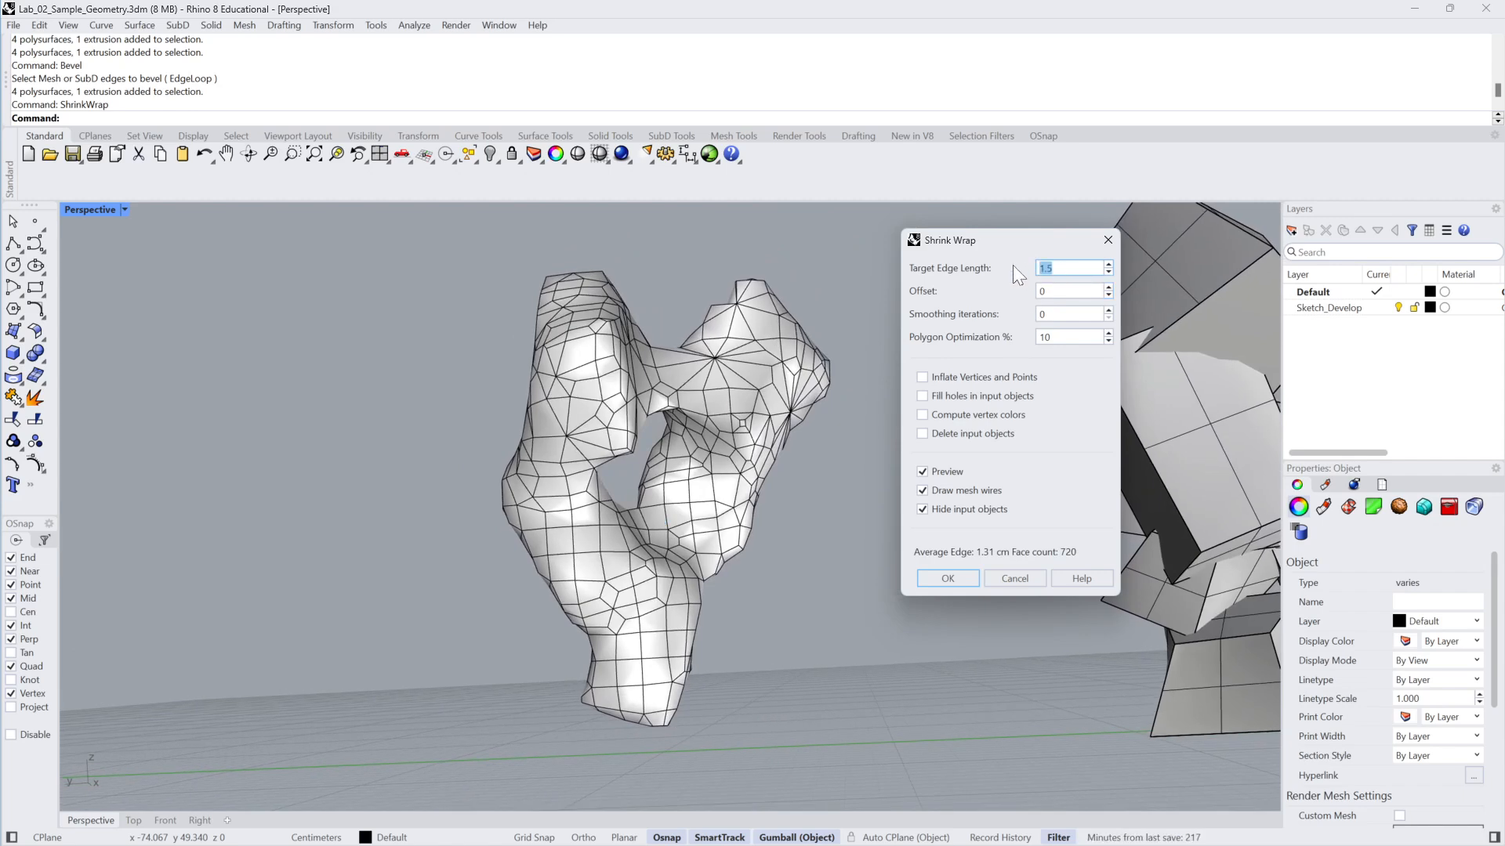
pyautogui.press('Tab')
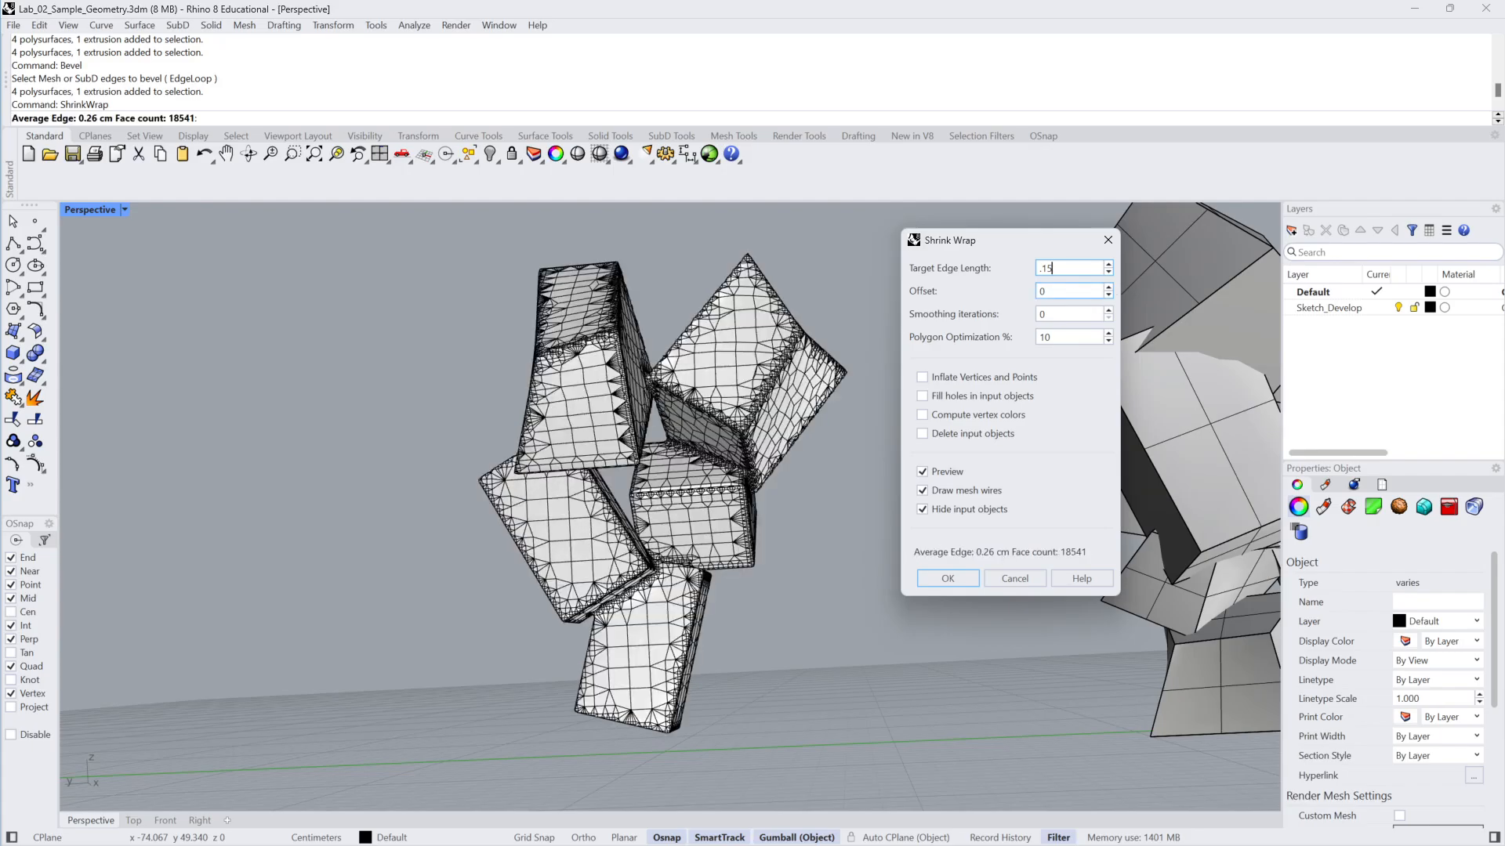
pyautogui.scroll(2, 862, 384)
pyautogui.moveTo(854, 384); pyautogui.dragTo(878, 294, button='right')
# Set the target edge length to 0.5 and the offset to 0.75, and create the shrink wrap mesh
pyautogui.moveTo(1072, 269); pyautogui.dragTo(1017, 268)
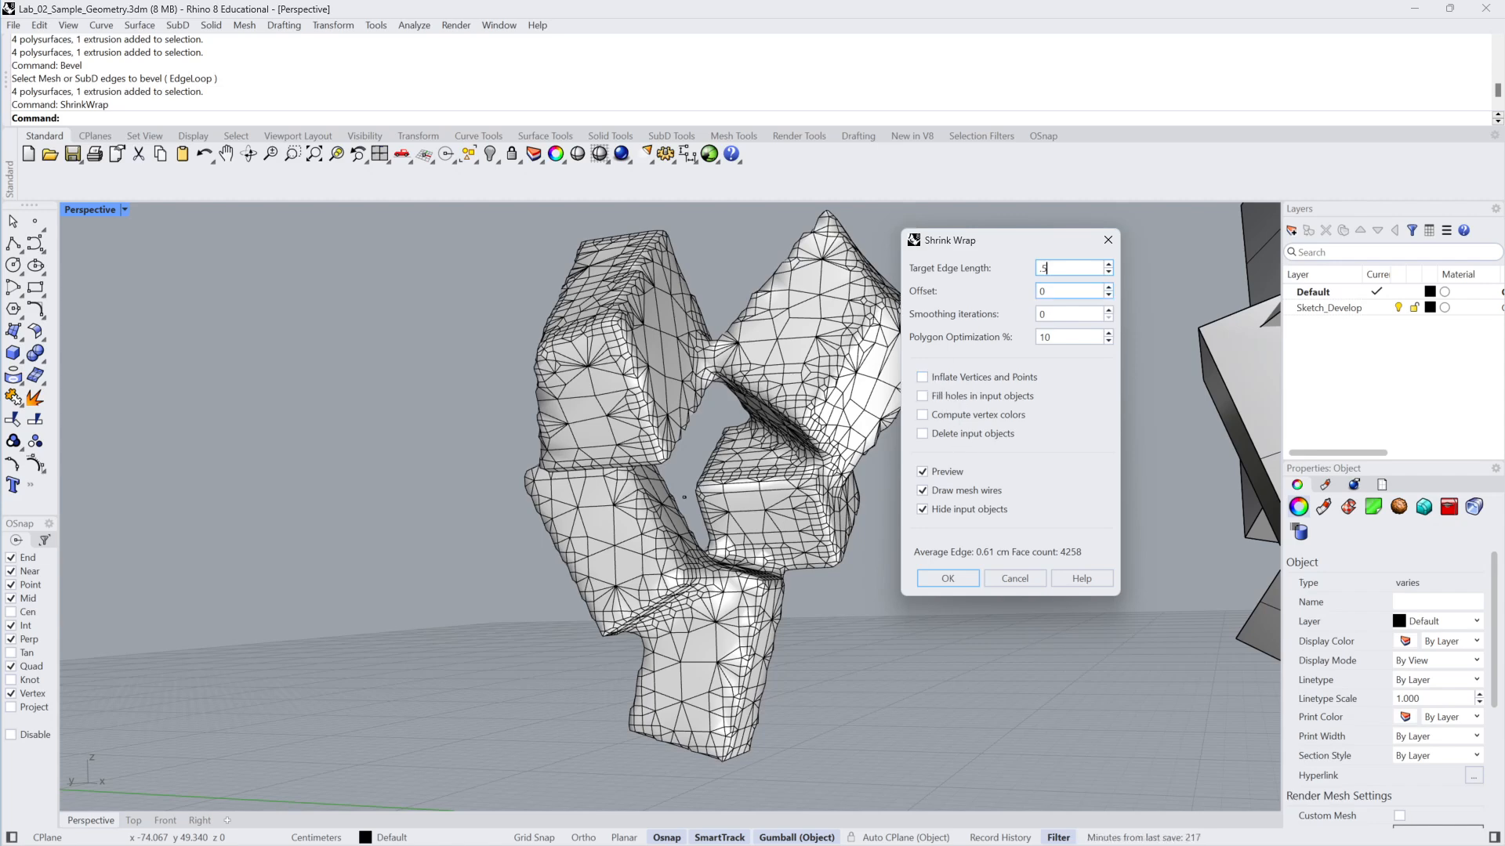
pyautogui.click(1109, 287)
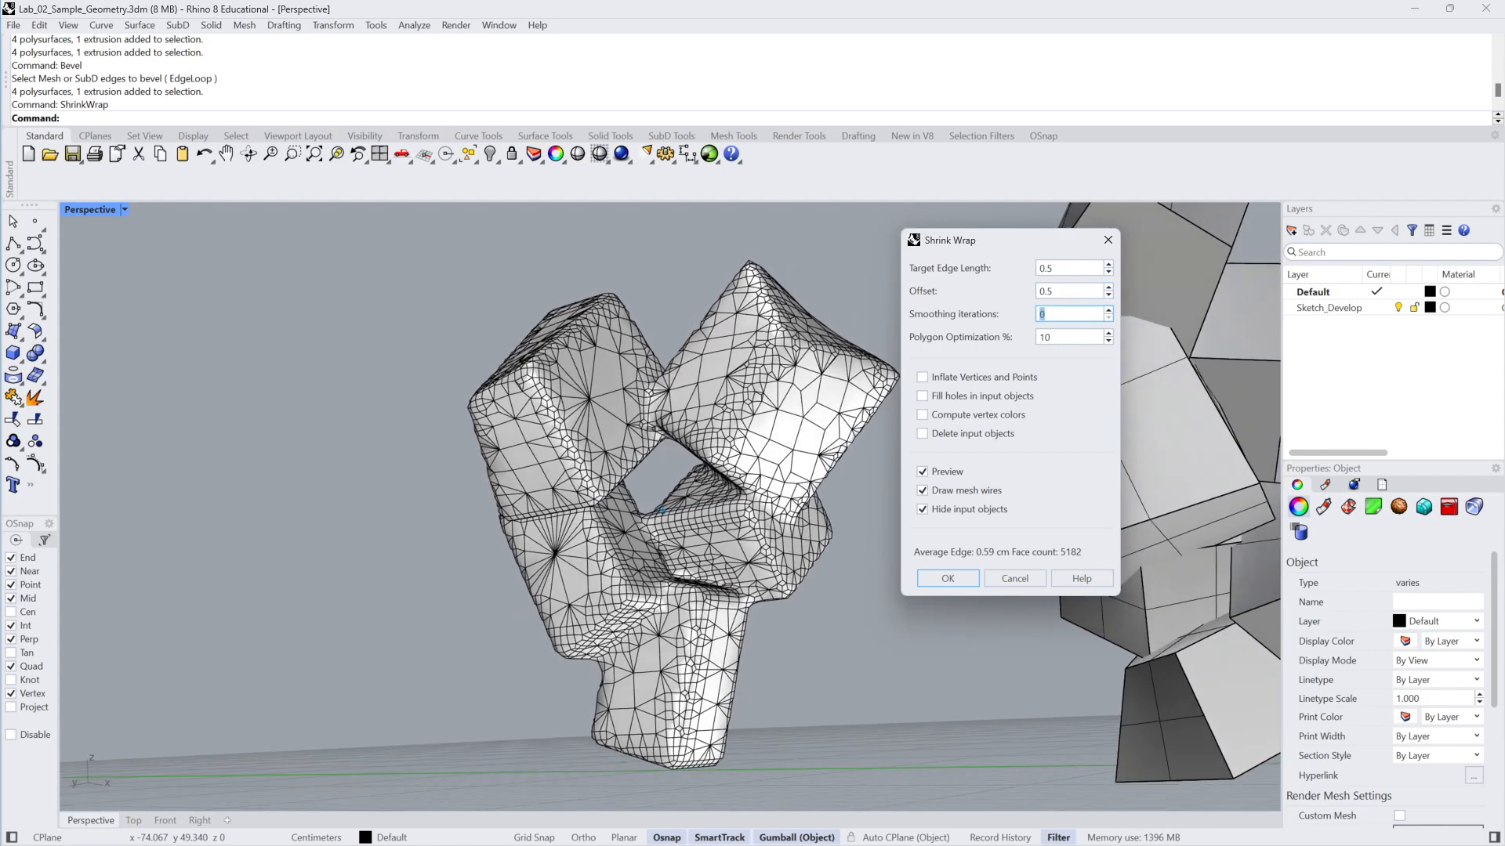
pyautogui.moveTo(619, 423); pyautogui.dragTo(553, 368, button='right')
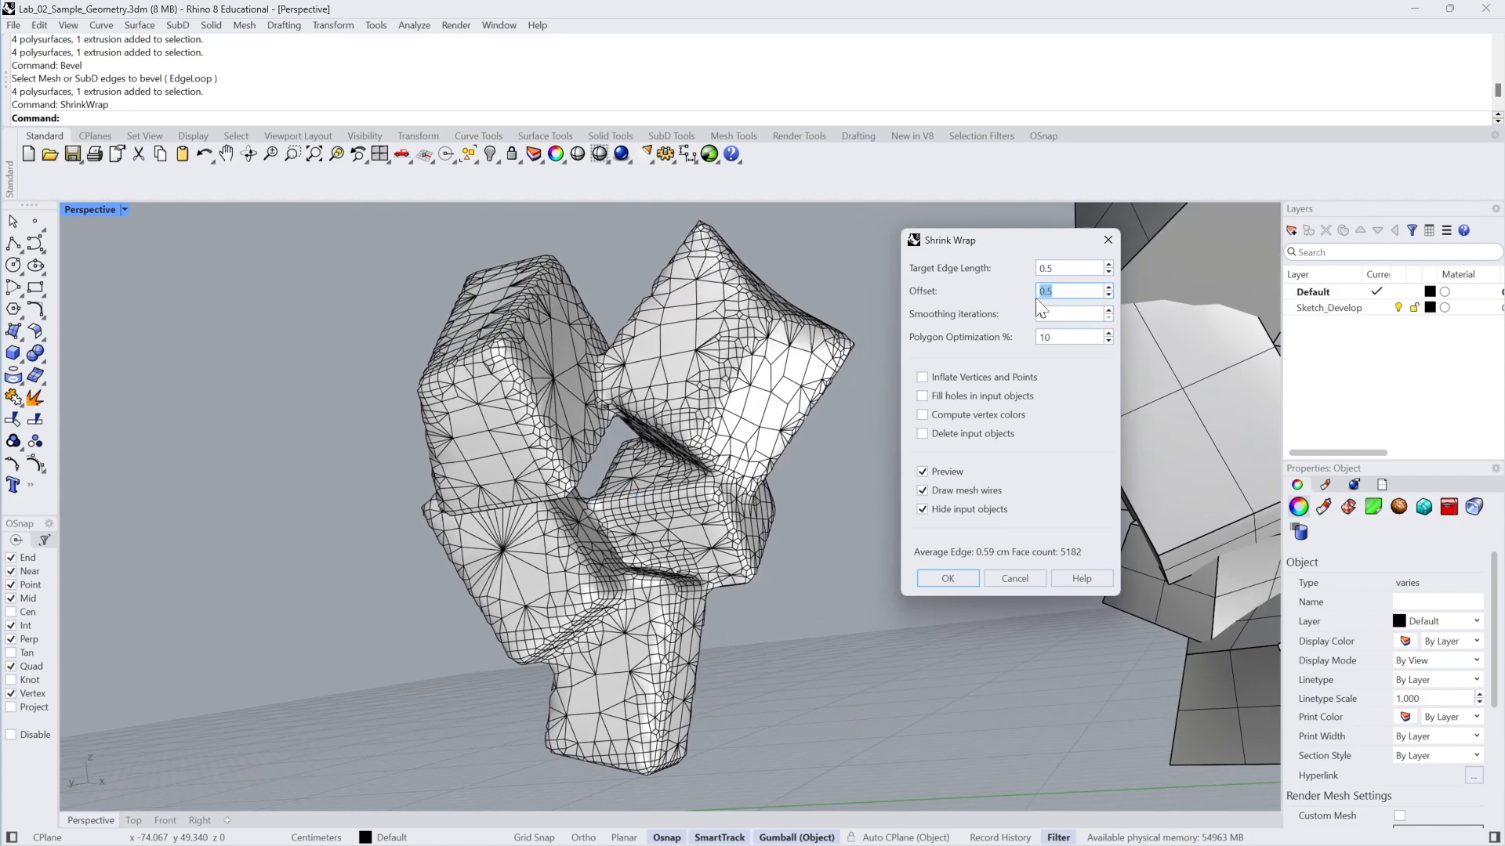
pyautogui.write('0.75')
pyautogui.press('Return')
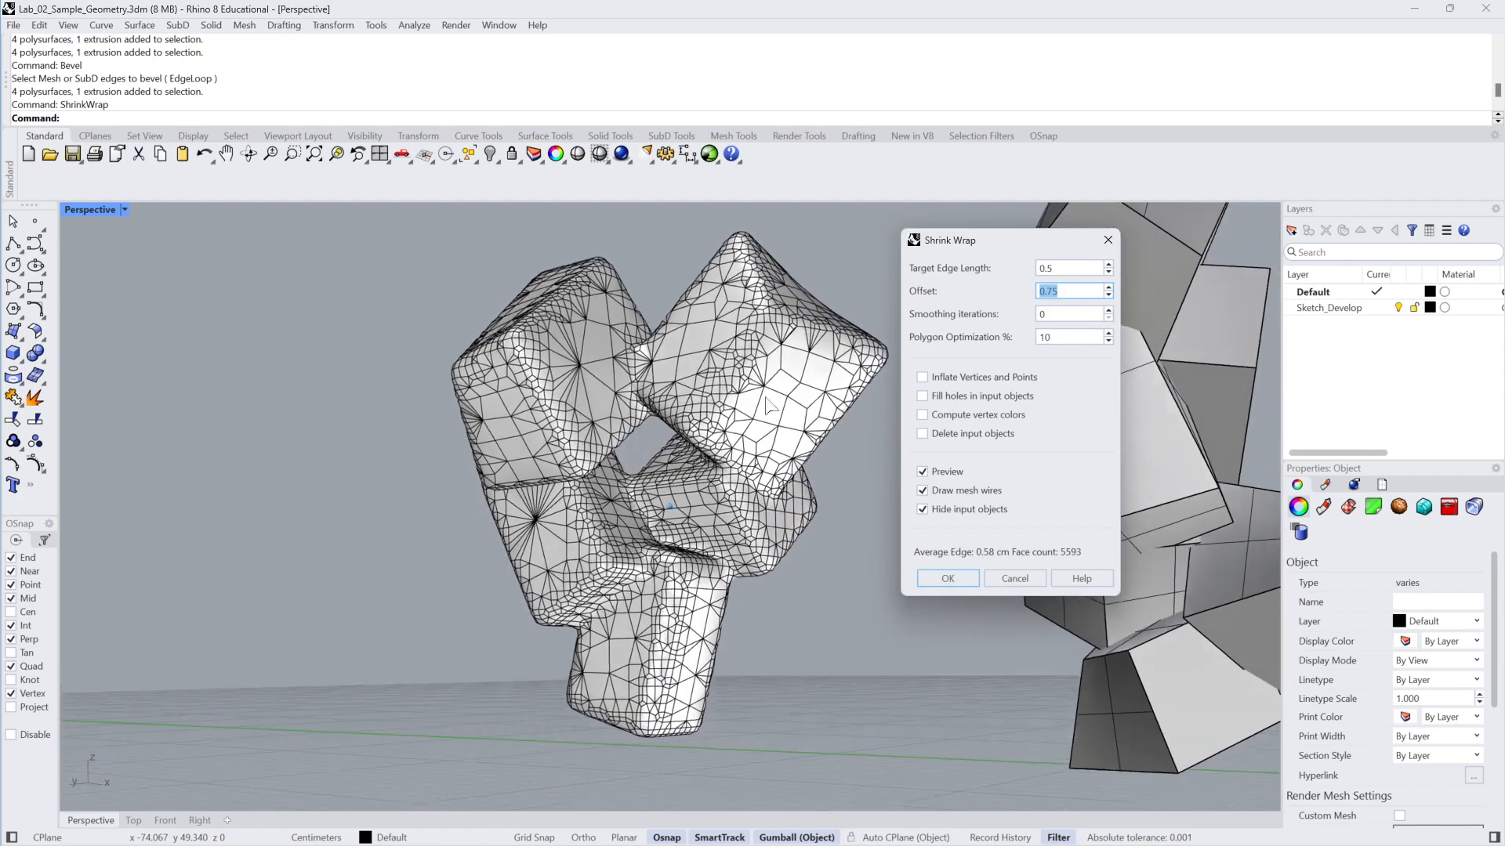
pyautogui.click(960, 579)
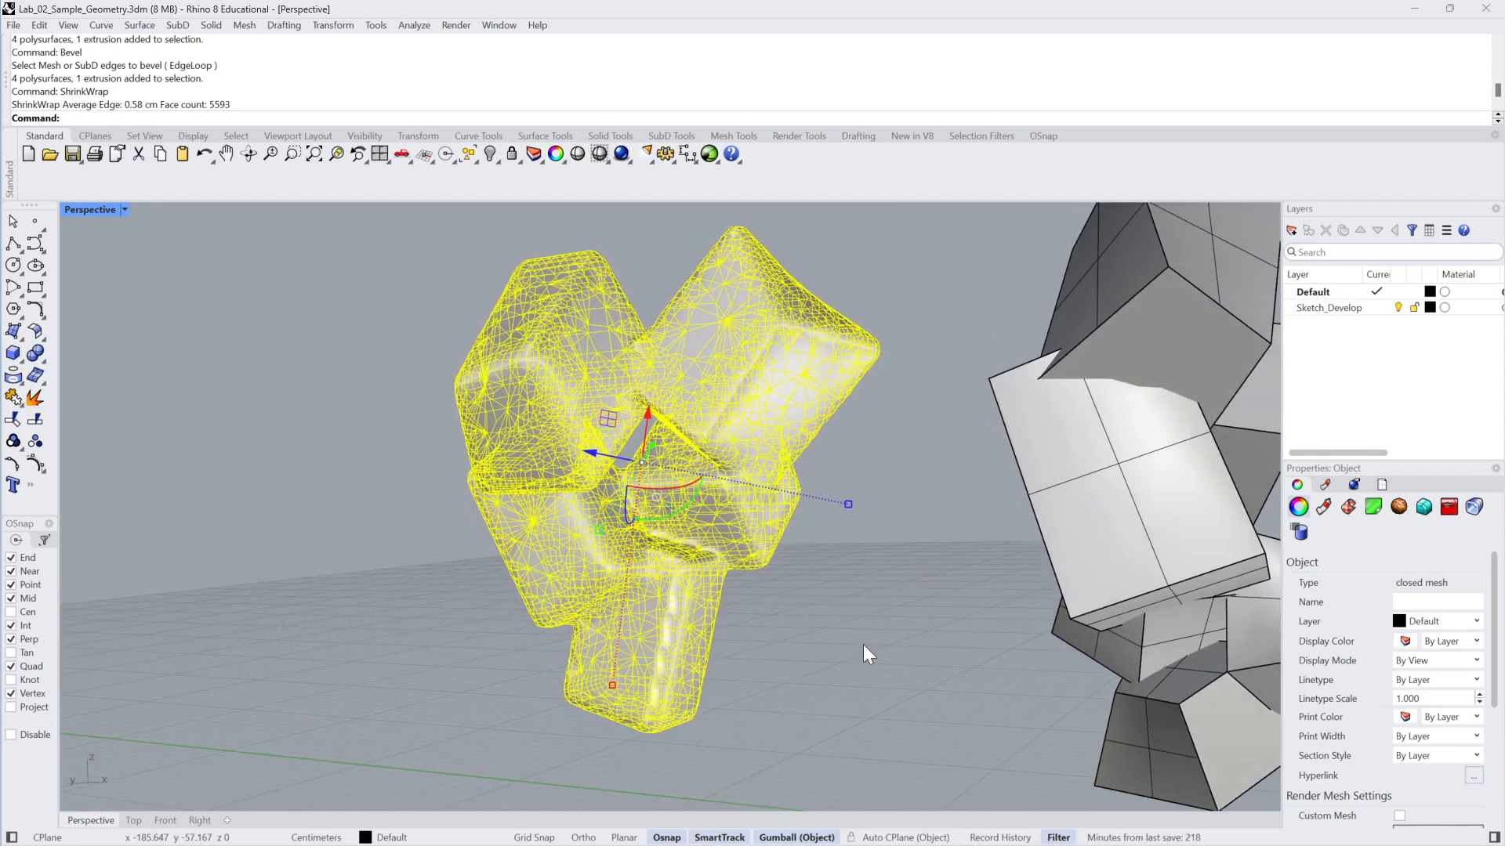
# Align the Gumball to World and move the new shrink wrap mesh horizontally clear of the original boxes
pyautogui.moveTo(759, 467); pyautogui.dragTo(492, 441)
pyautogui.hotkey('ctrl', 'z')
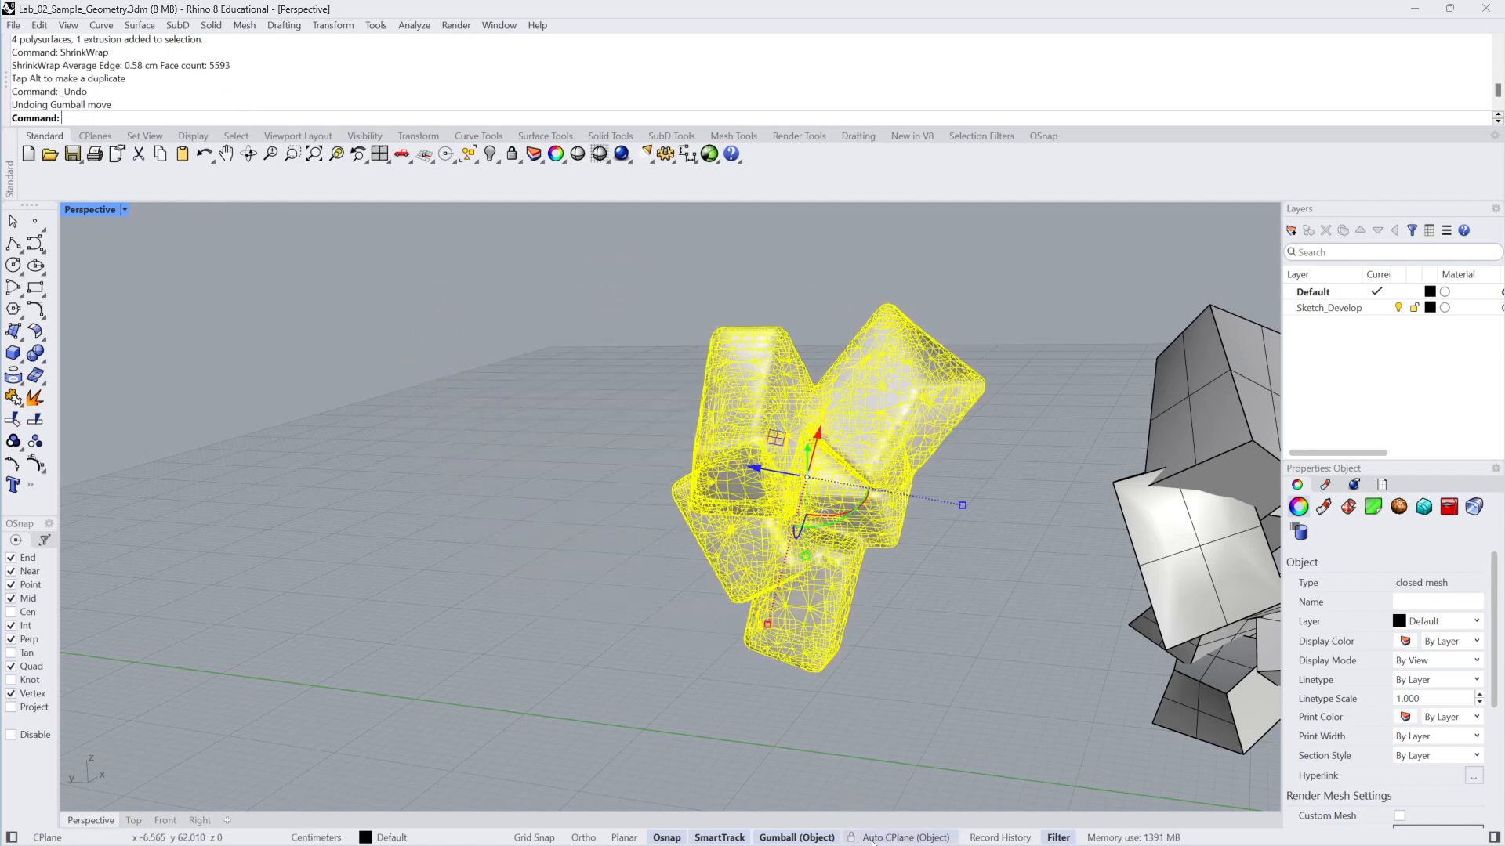
pyautogui.click(819, 838)
pyautogui.click(819, 838)
pyautogui.rightClick(819, 838)
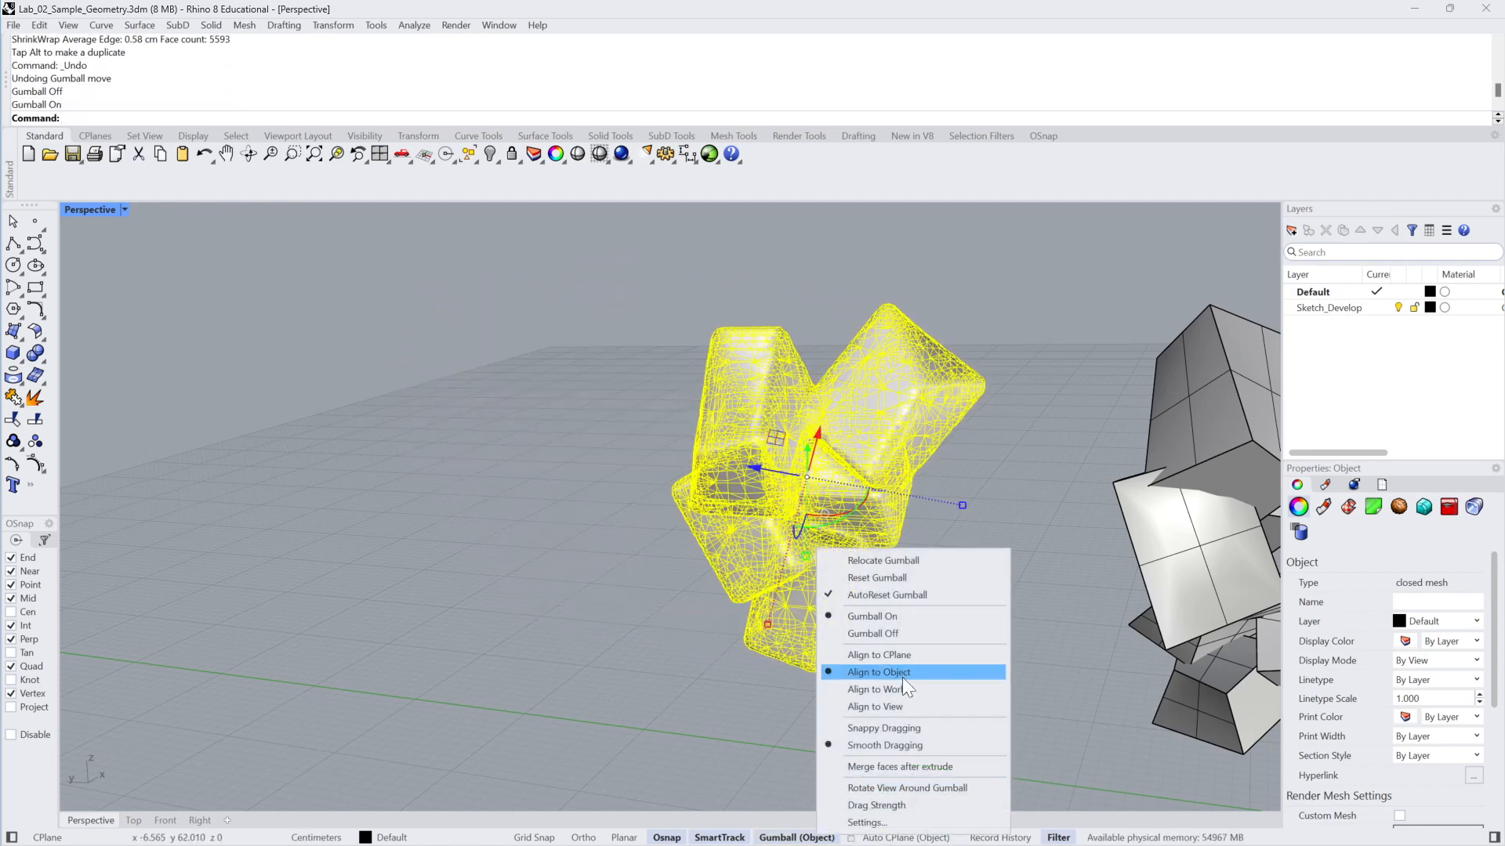
pyautogui.click(901, 689)
pyautogui.keyDown('alt'); pyautogui.moveTo(777, 492); pyautogui.dragTo(445, 478); pyautogui.keyUp('alt')
pyautogui.write('z')
pyautogui.press('Return')
pyautogui.write('s')
pyautogui.press('Return')
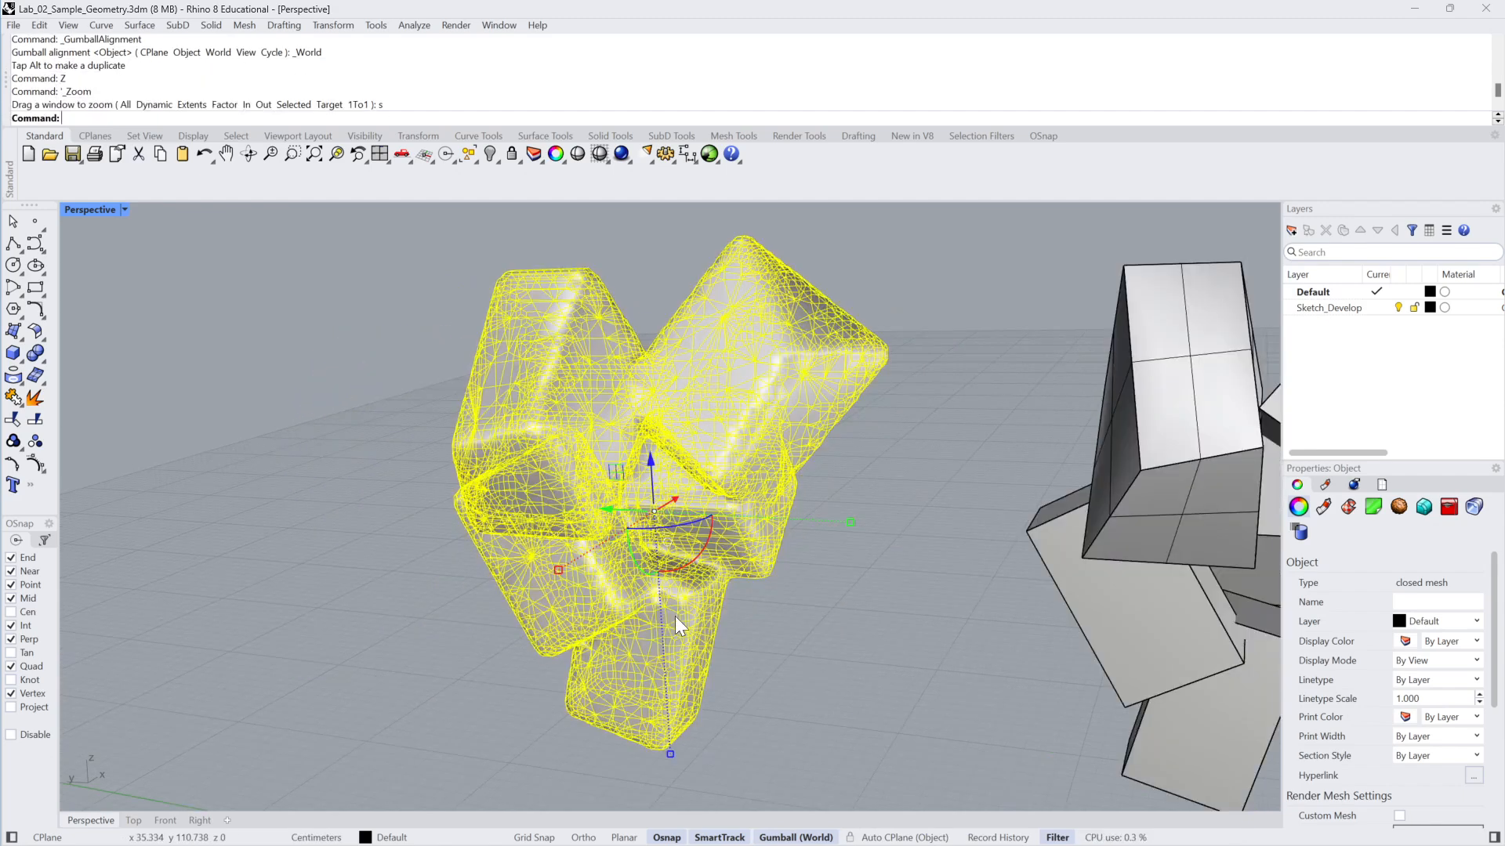
pyautogui.press('Escape')
# Select the moved shrink wrap mesh and start the QuadRemesh command on it
pyautogui.click(713, 536)
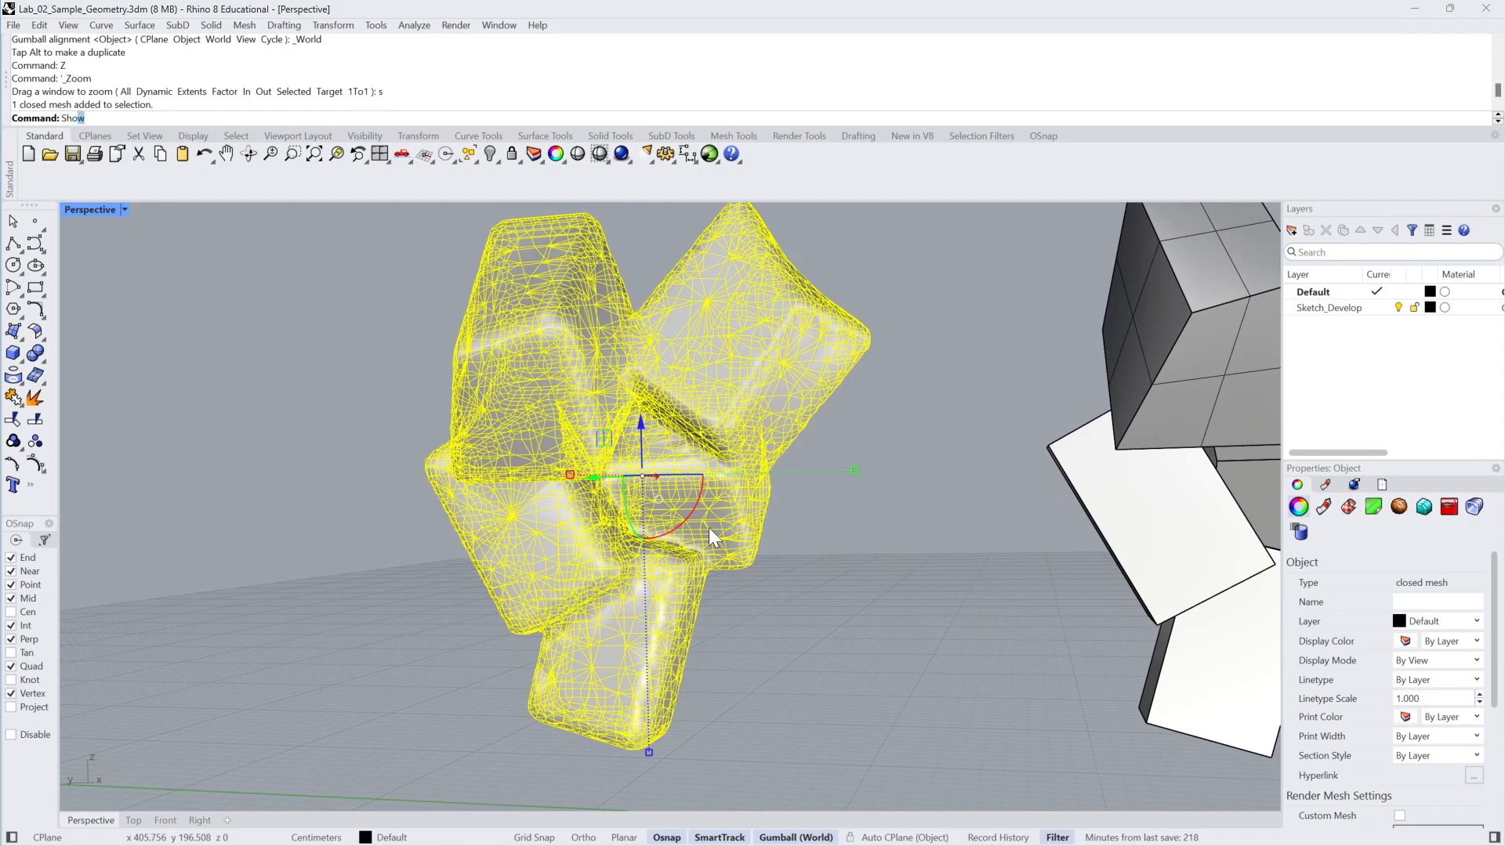
pyautogui.press('BackSpace')
pyautogui.press('BackSpace')
pyautogui.press('BackSpace')
pyautogui.press('BackSpace')
pyautogui.write('QuadRemesh')
pyautogui.press('Return')
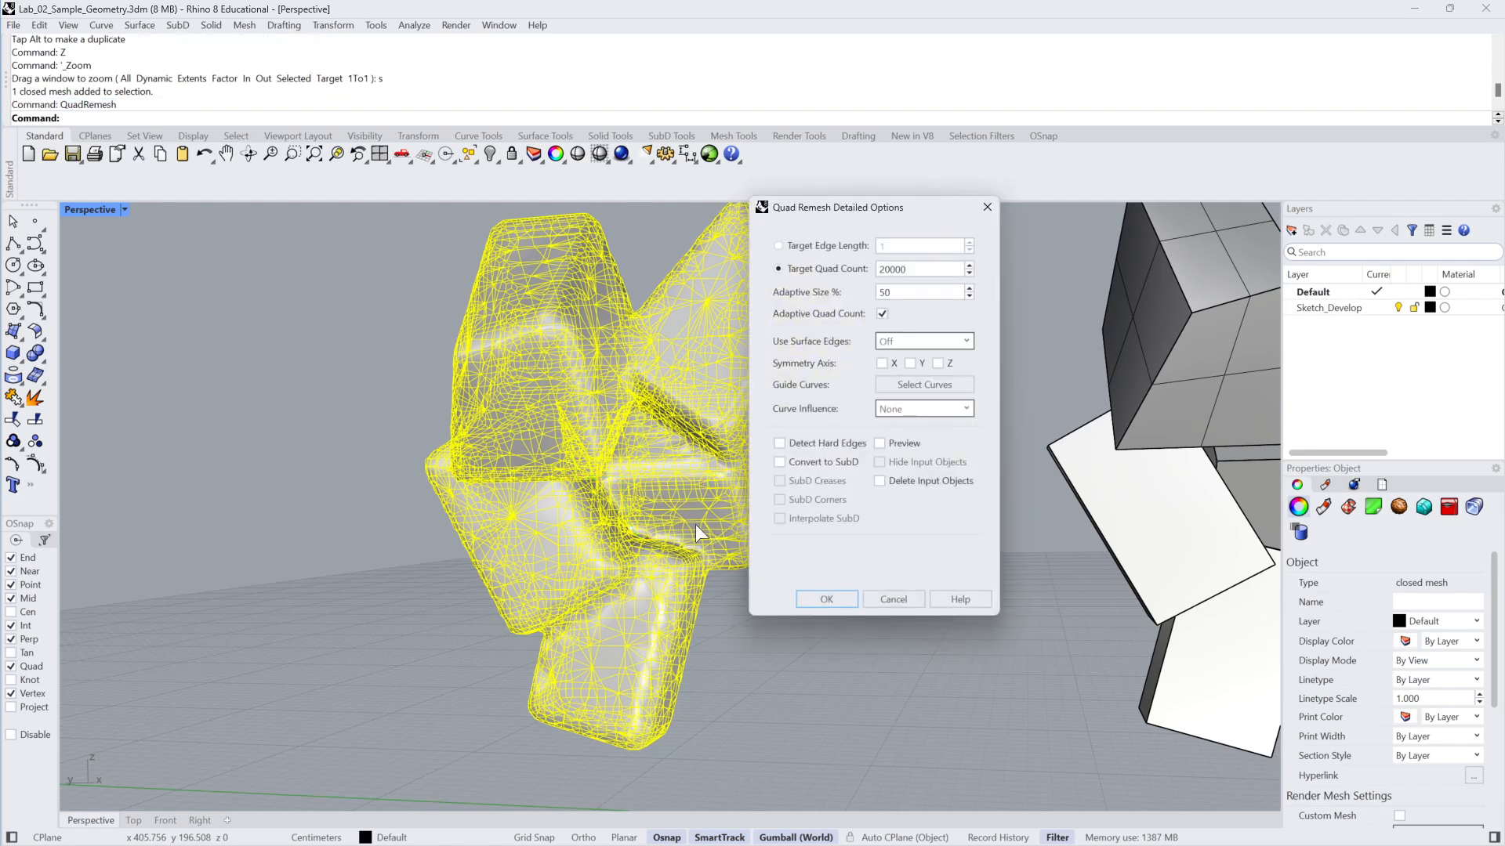
# Set the target quad count to 2000 and preview the remesh with the input objects hidden
pyautogui.moveTo(901, 208); pyautogui.dragTo(1095, 228)
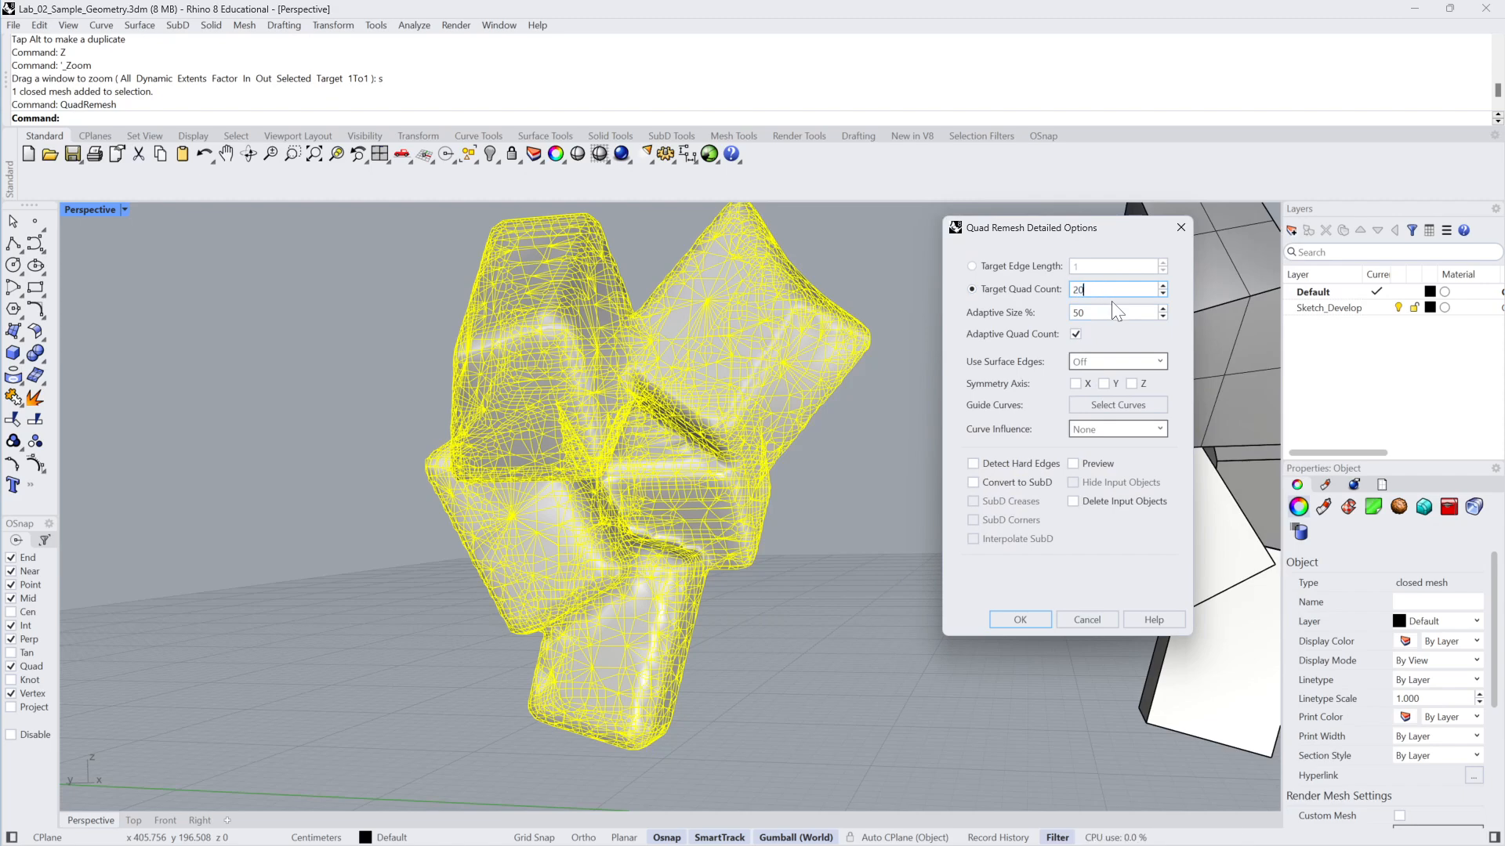
pyautogui.click(1073, 464)
pyautogui.click(1074, 482)
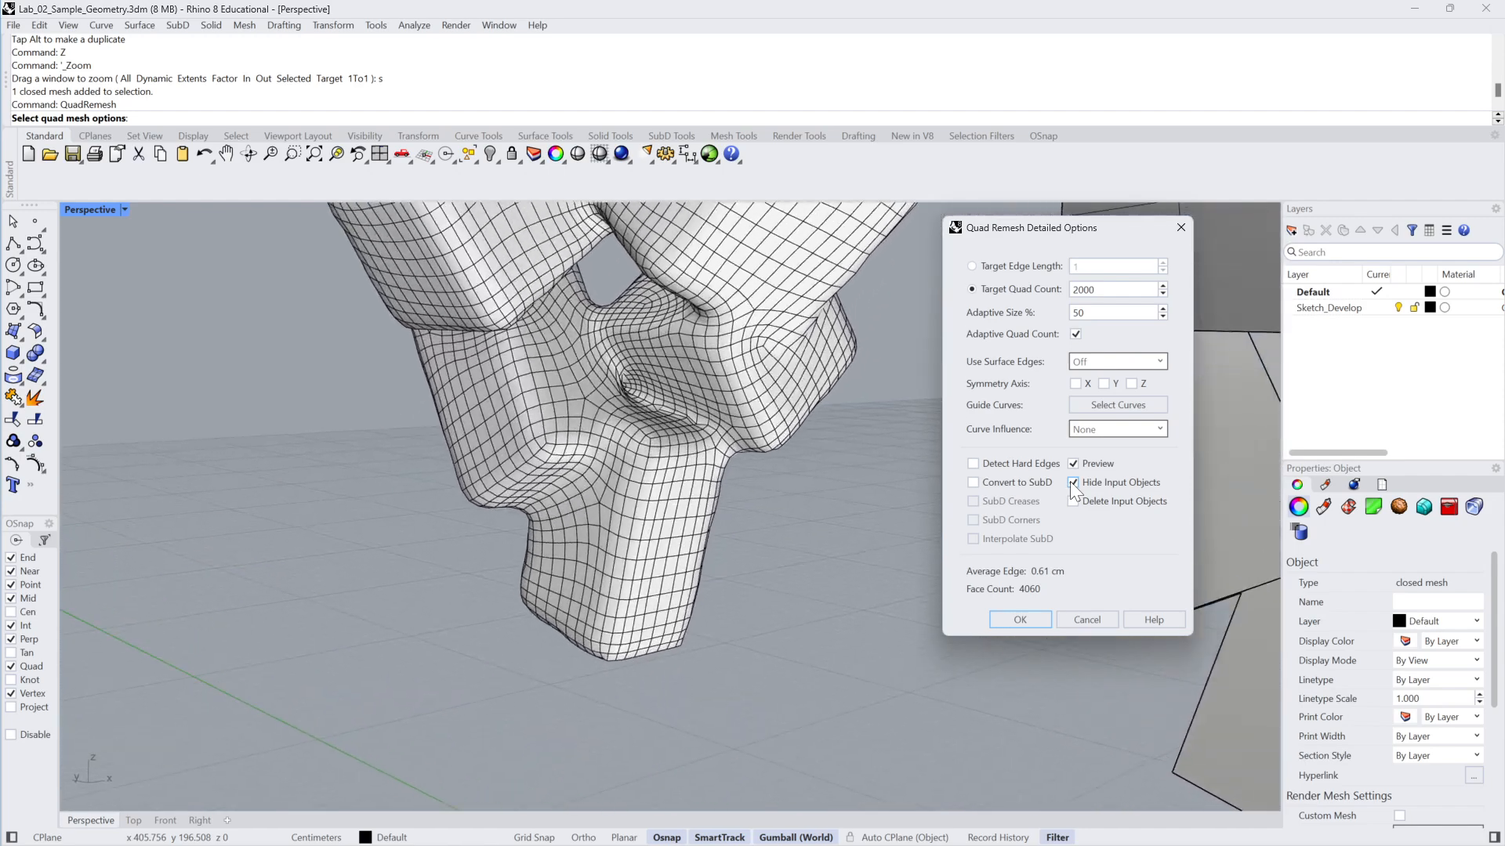
# Raise the target quad count to 10000 and create the remesh with Convert to SubD enabled
pyautogui.doubleClick(1080, 290)
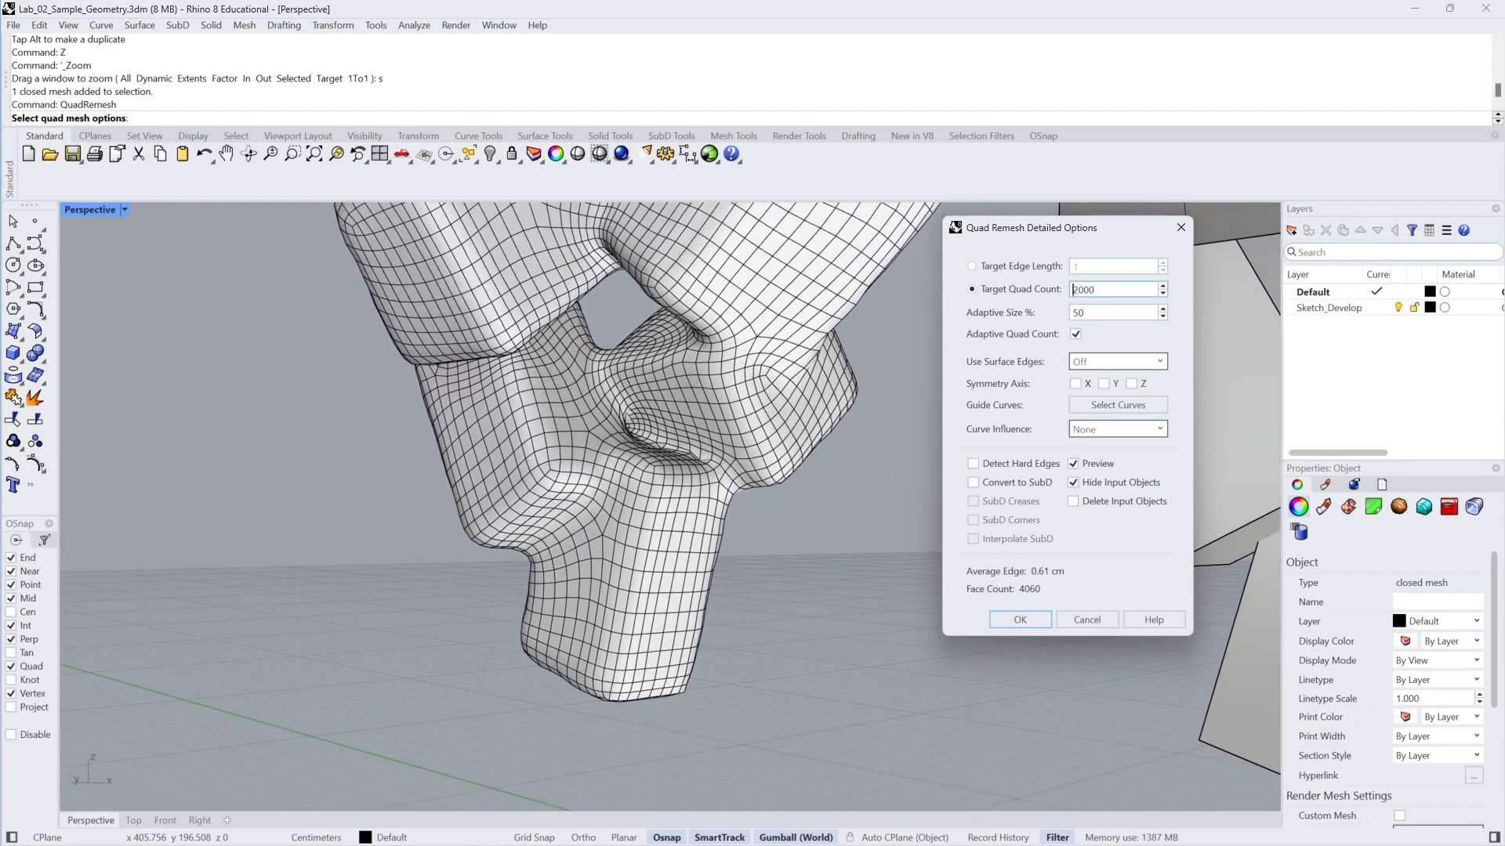
pyautogui.write('6')
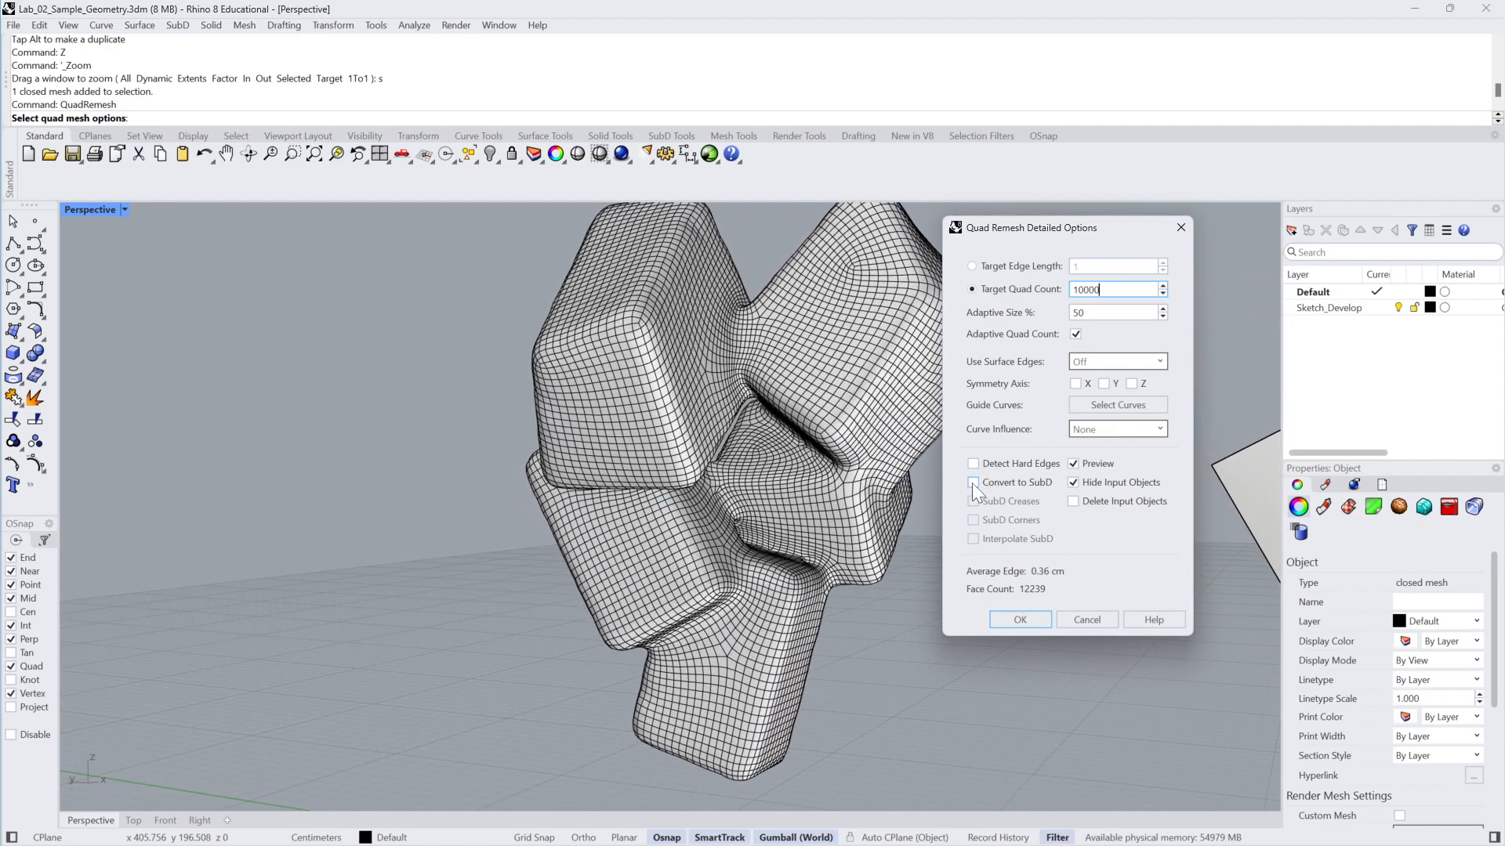
pyautogui.click(972, 483)
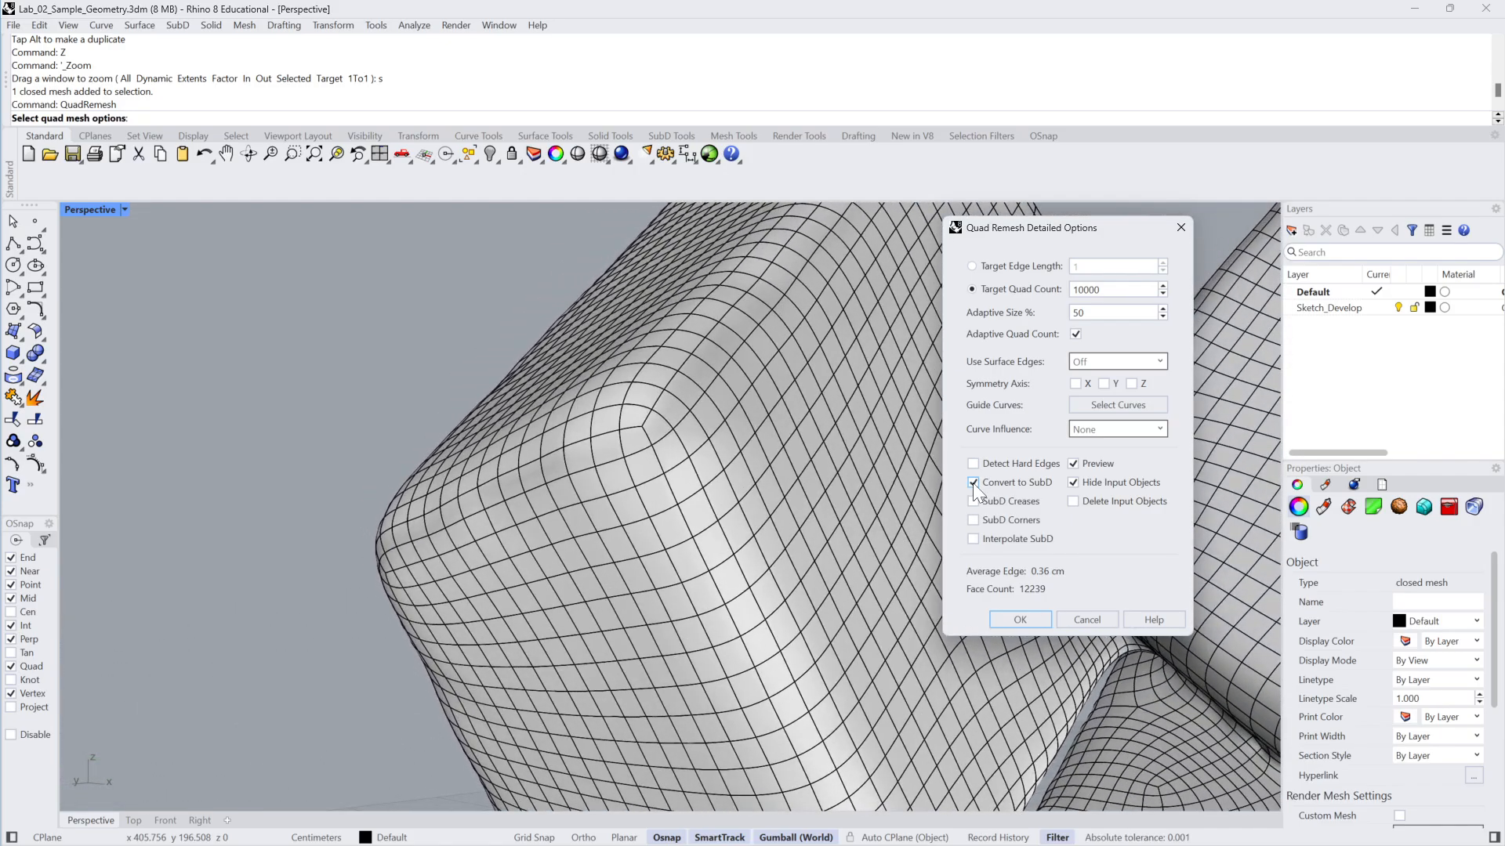
pyautogui.click(972, 483)
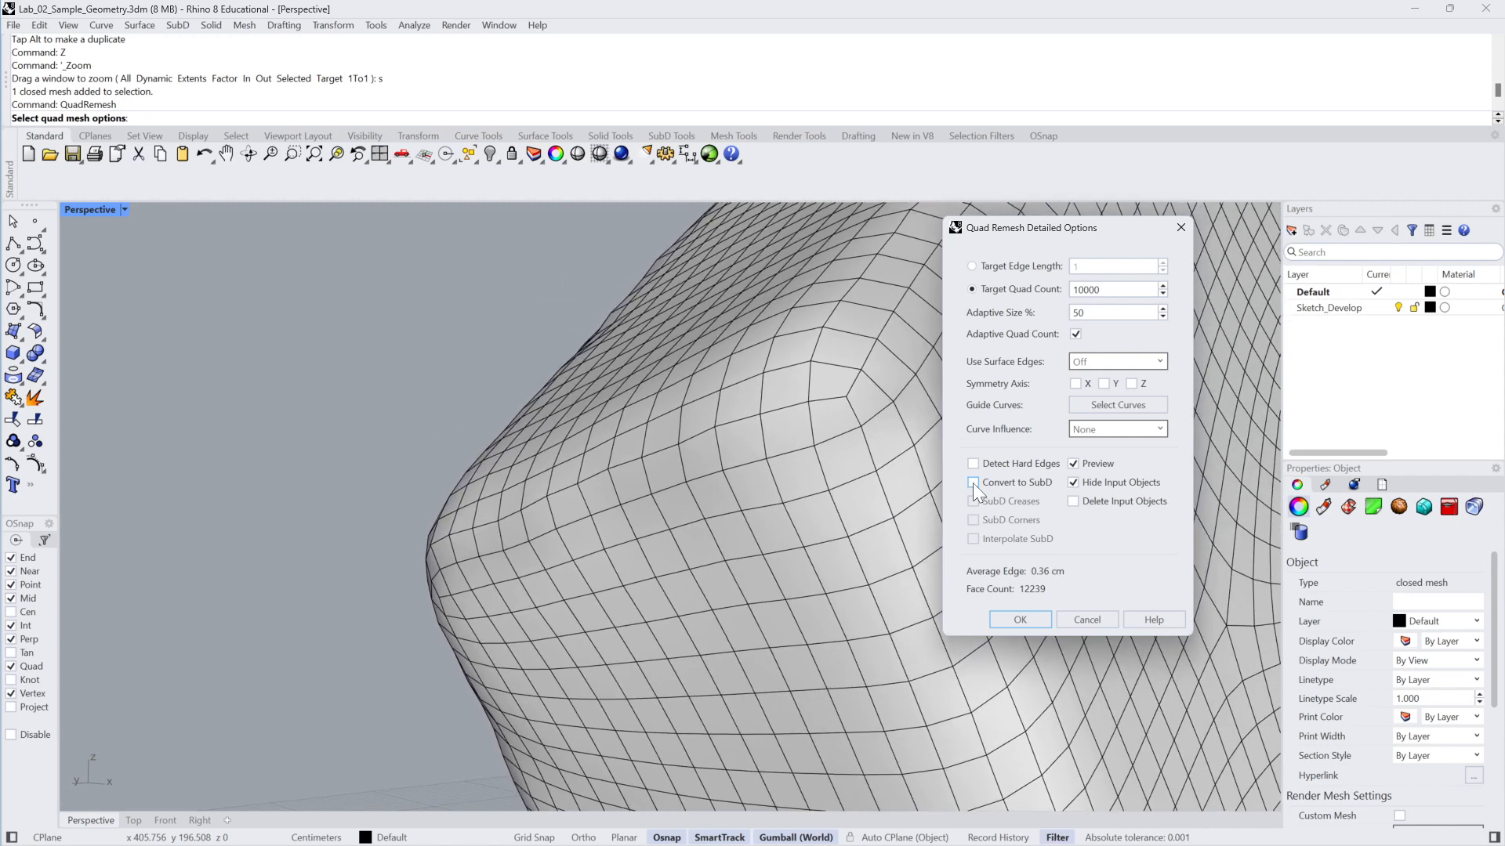
pyautogui.click(973, 483)
pyautogui.click(972, 483)
pyautogui.click(975, 482)
pyautogui.click(1032, 619)
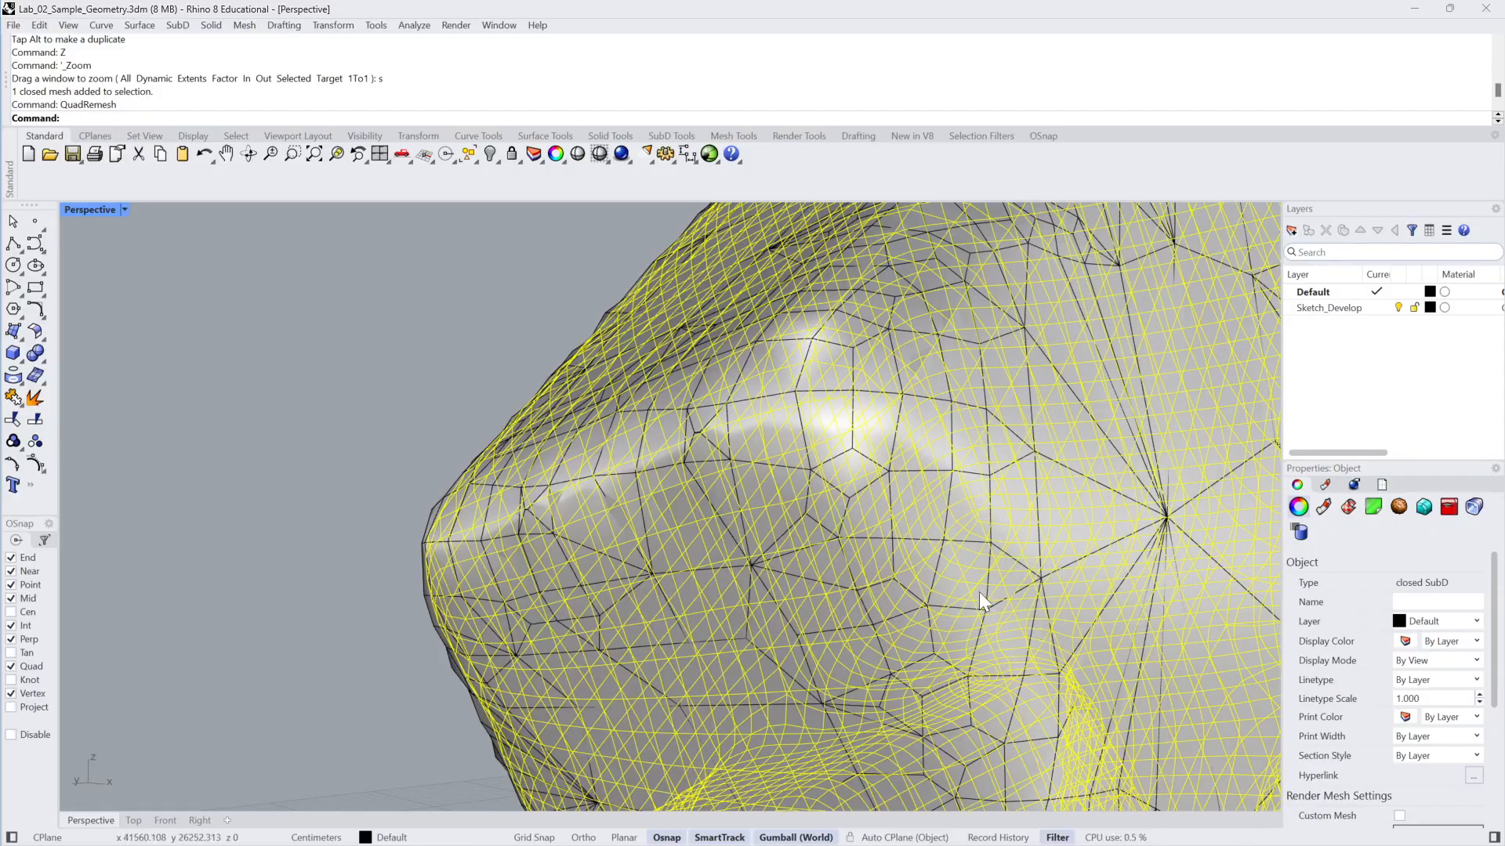
# Move the new SubD horizontally away from the shrink wrap mesh and deselect it
pyautogui.scroll(-10, 920, 521)
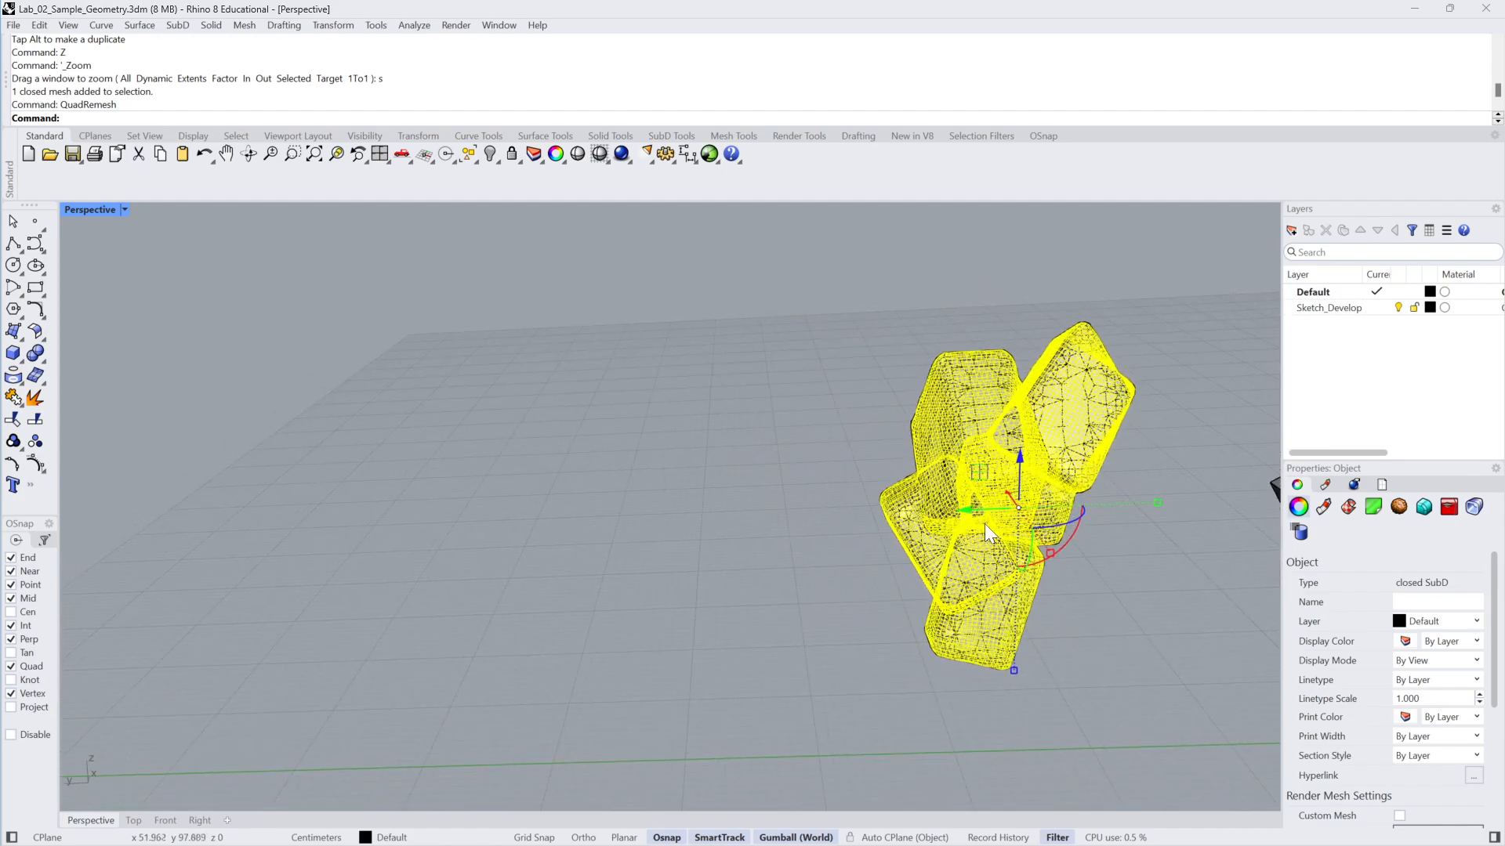
pyautogui.moveTo(984, 524); pyautogui.dragTo(674, 529)
pyautogui.click(840, 693)
pyautogui.scroll(8, 838, 590)
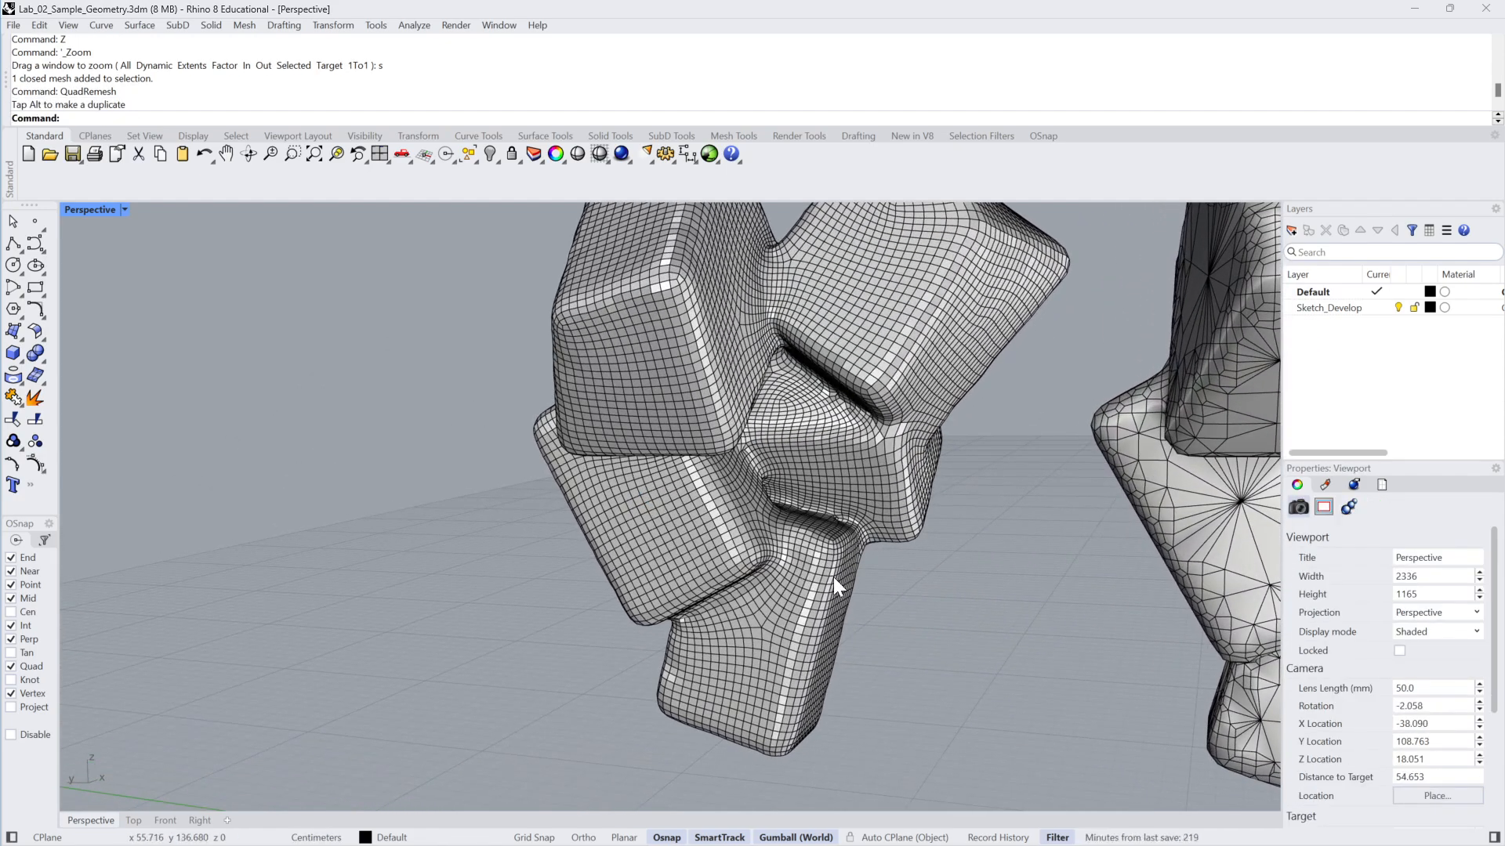
# Toggle the SubD between flat and smooth display and compare its surface up close around the box joints
pyautogui.press('Tab')
pyautogui.press('Tab')
pyautogui.press('Tab')
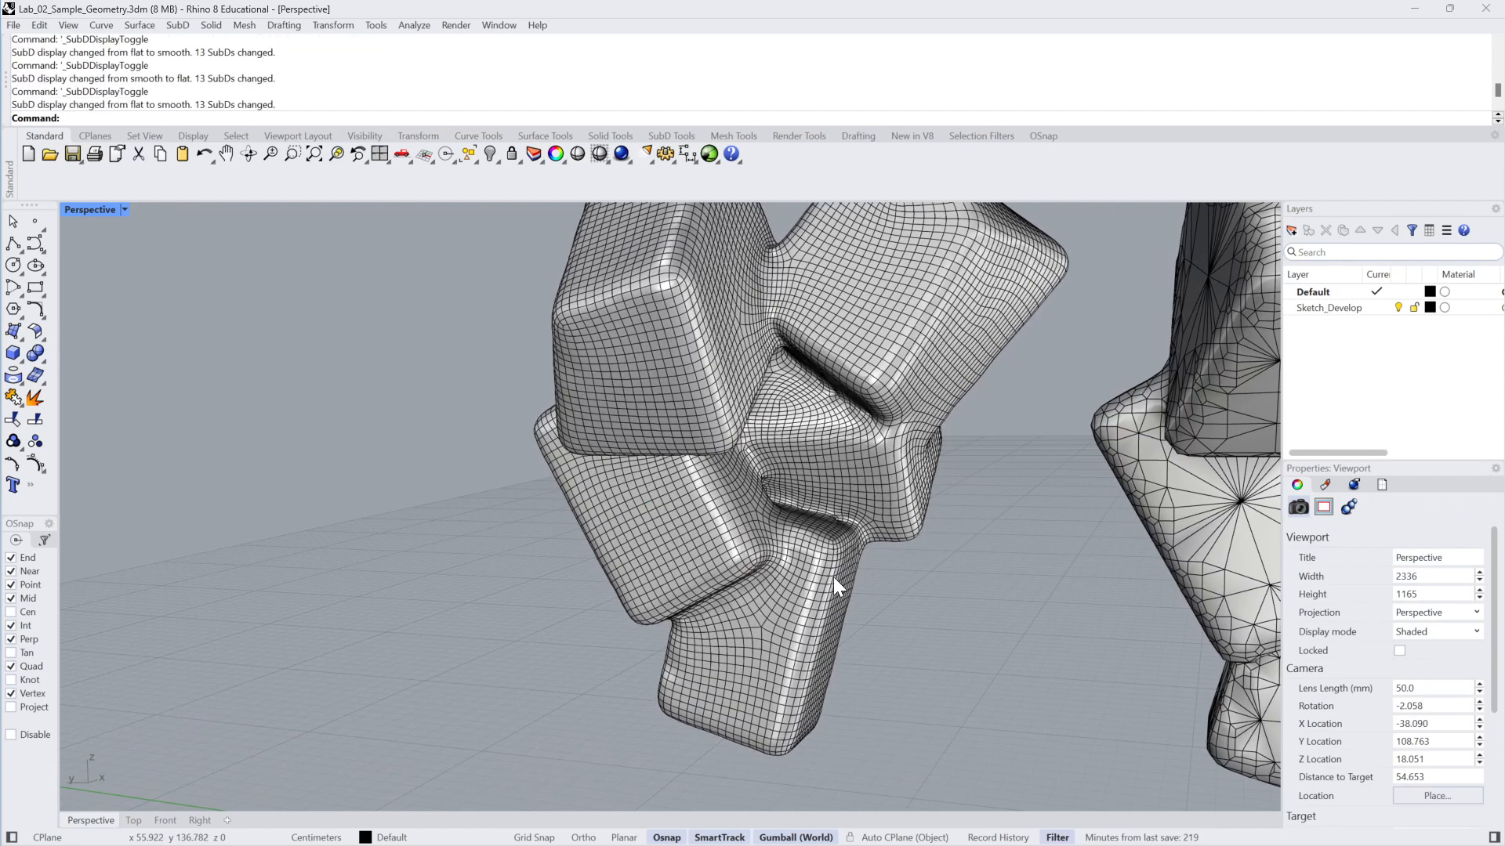
pyautogui.press('Tab')
pyautogui.moveTo(844, 547); pyautogui.dragTo(863, 414, button='right')
pyautogui.scroll(2, 888, 474)
pyautogui.click(854, 412)
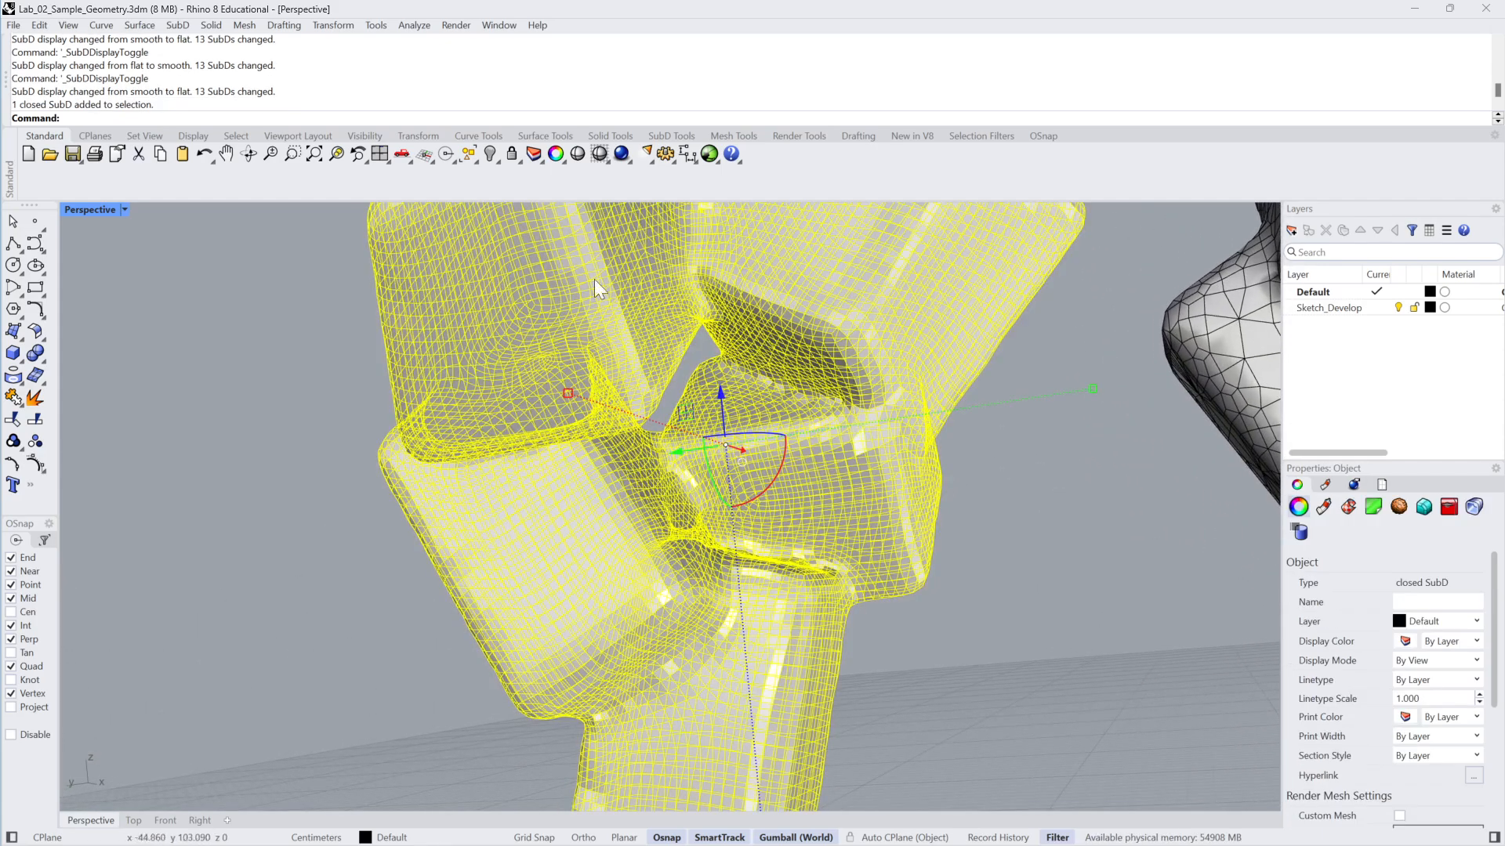
pyautogui.click(676, 135)
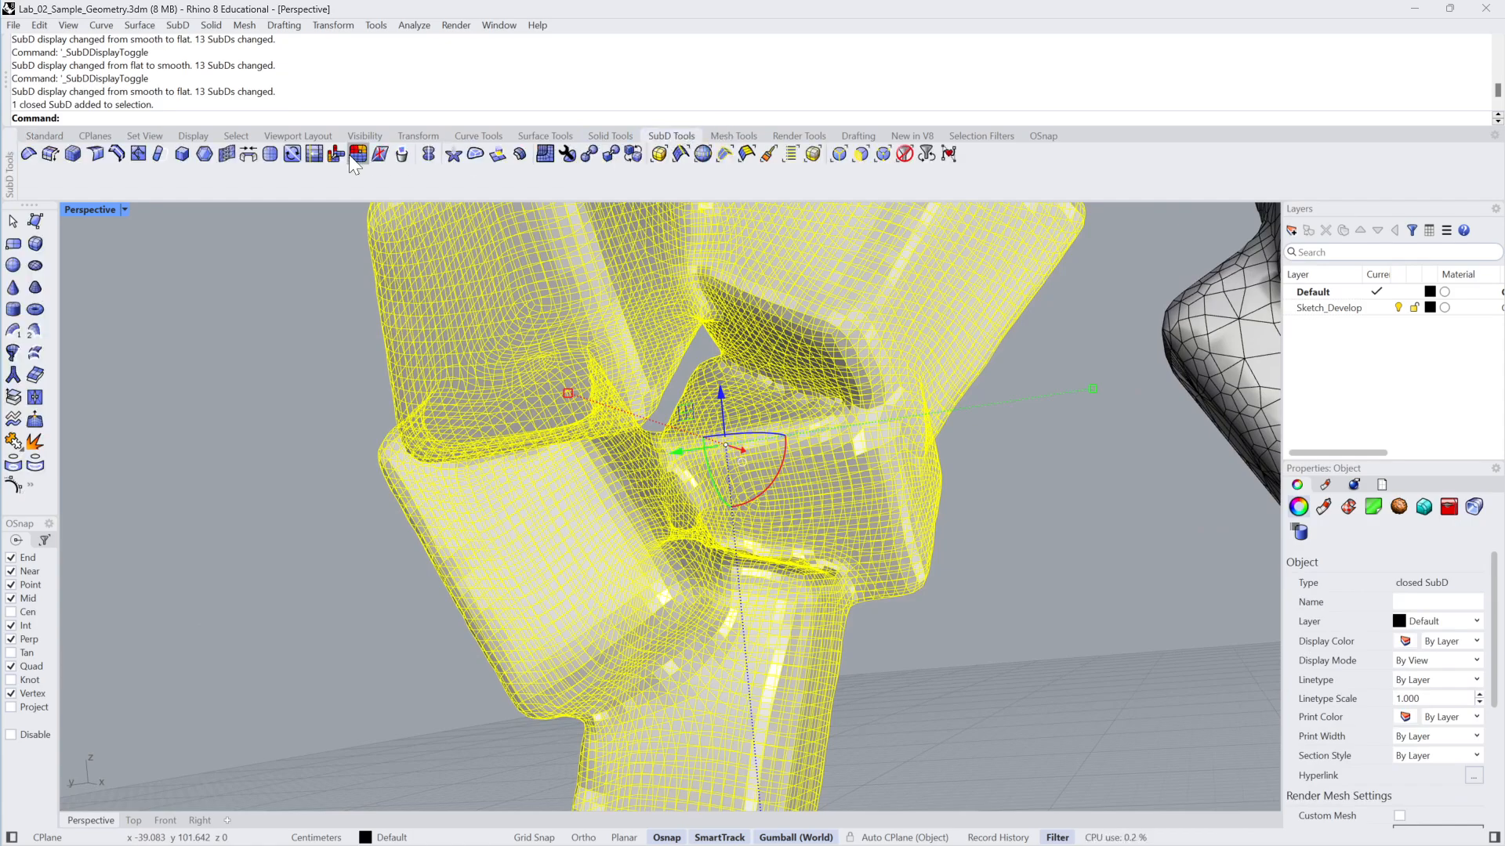
pyautogui.click(1085, 513)
pyautogui.scroll(1, 1083, 511)
pyautogui.moveTo(1084, 511); pyautogui.dragTo(1018, 445, button='right')
pyautogui.scroll(1, 1018, 444)
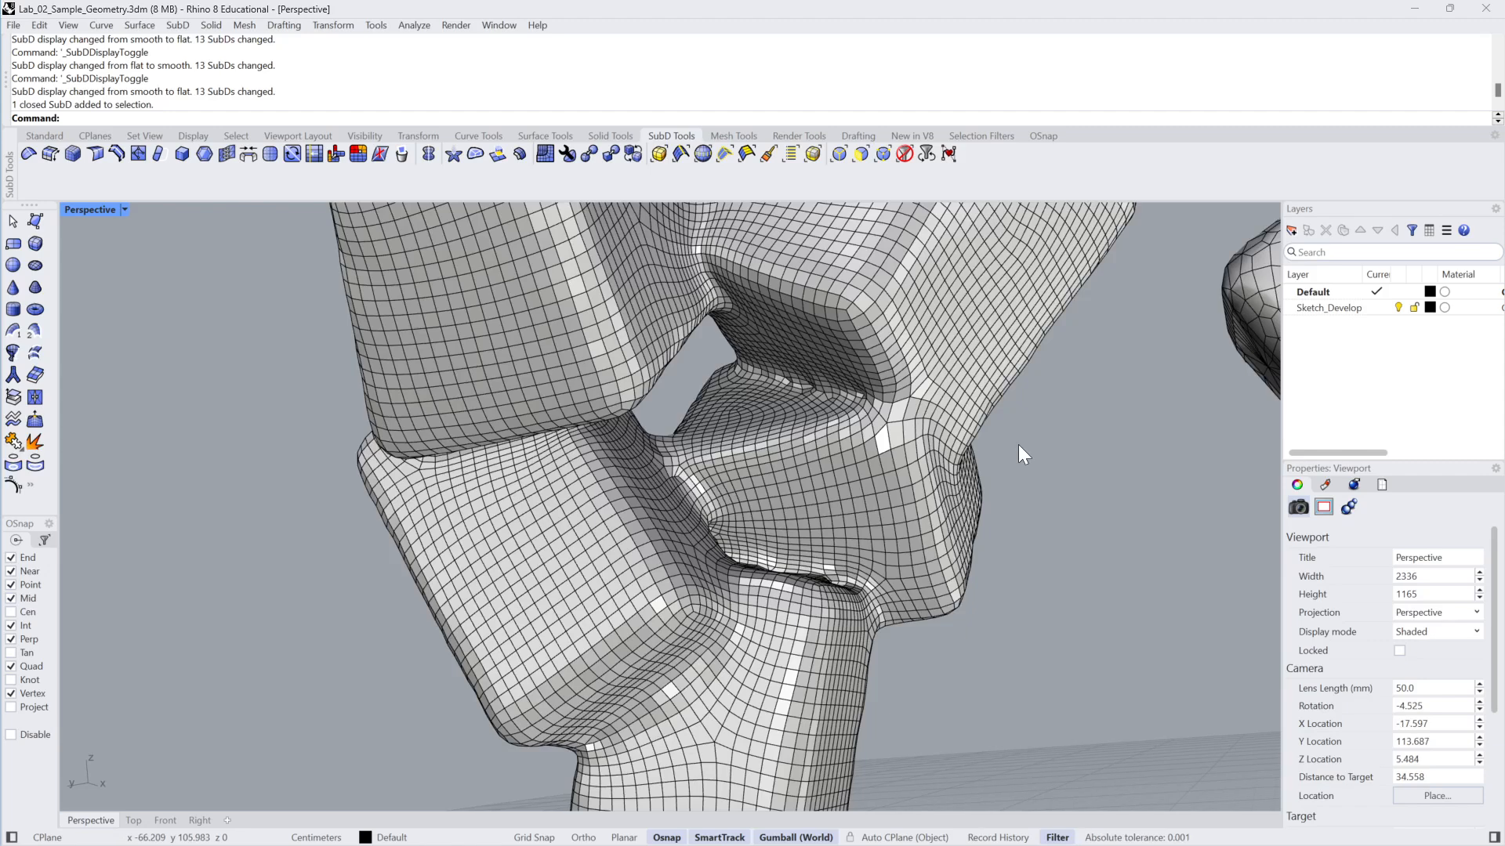
pyautogui.press('Tab')
pyautogui.press('Tab')
pyautogui.press('Tab')
pyautogui.press('Tab')
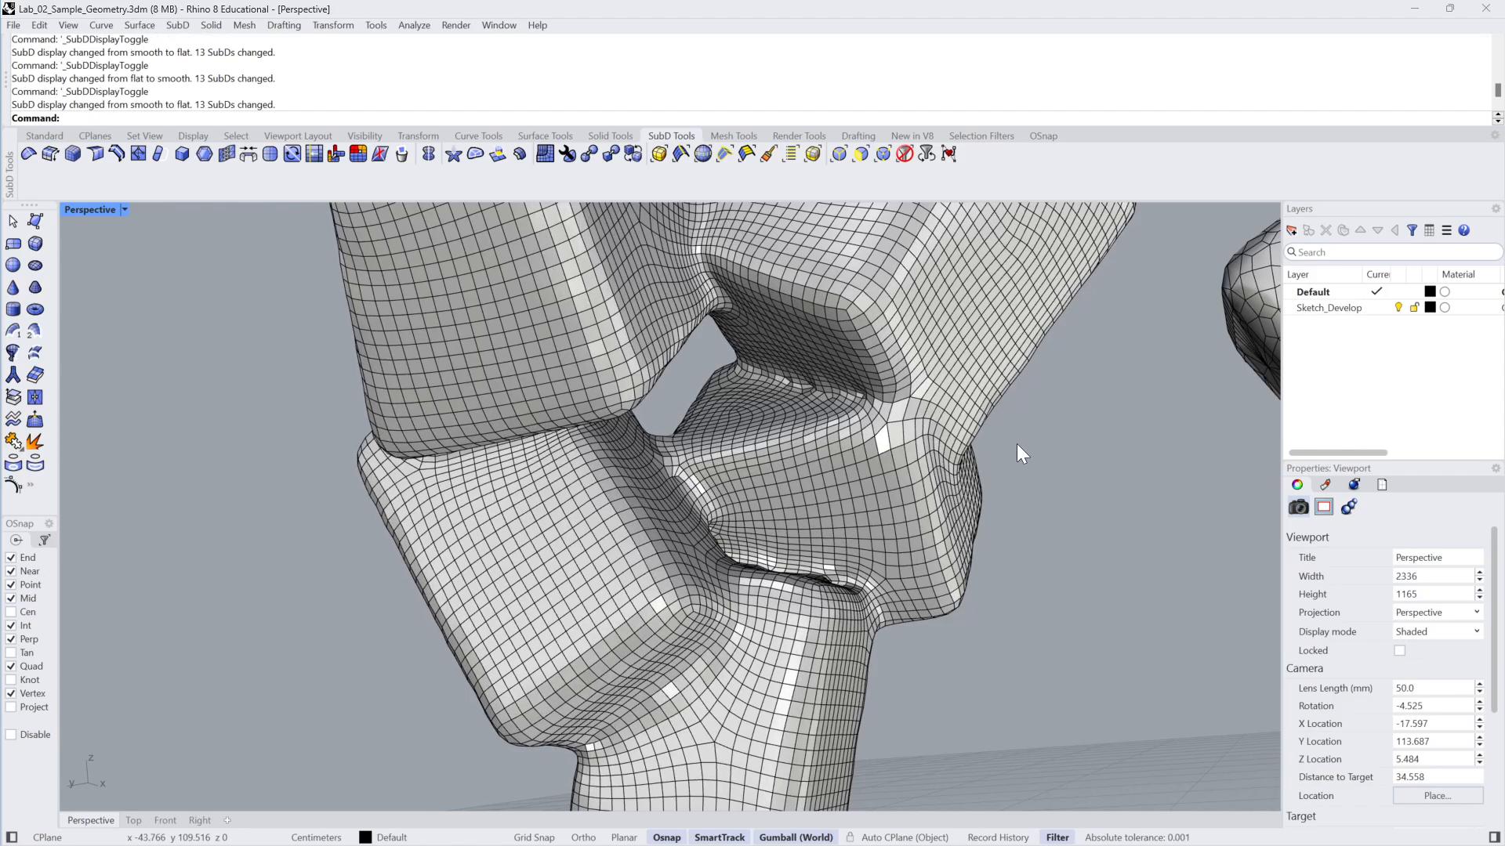
pyautogui.press('Tab')
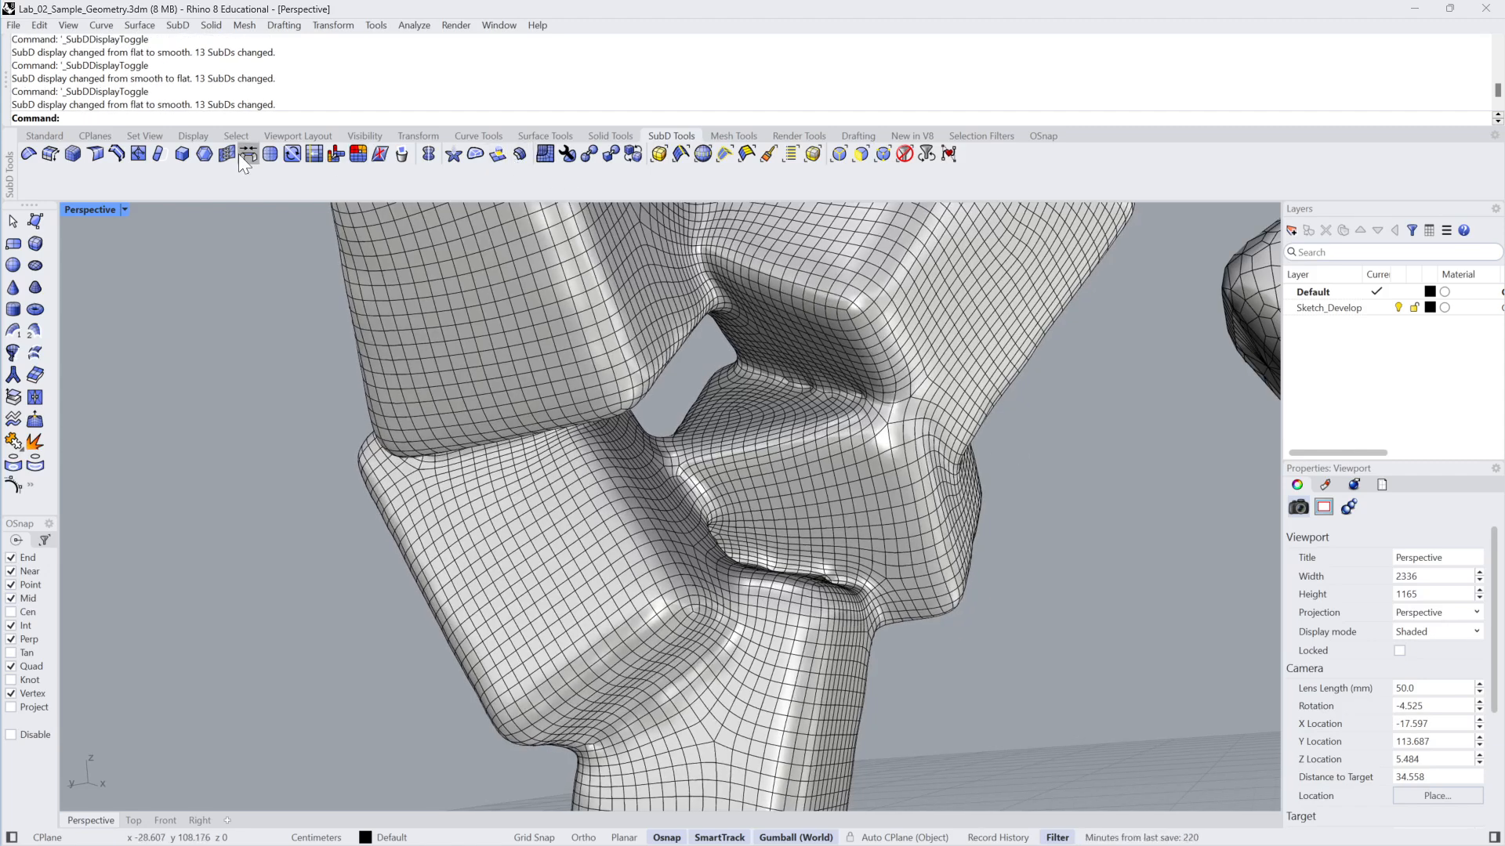
pyautogui.click(270, 154)
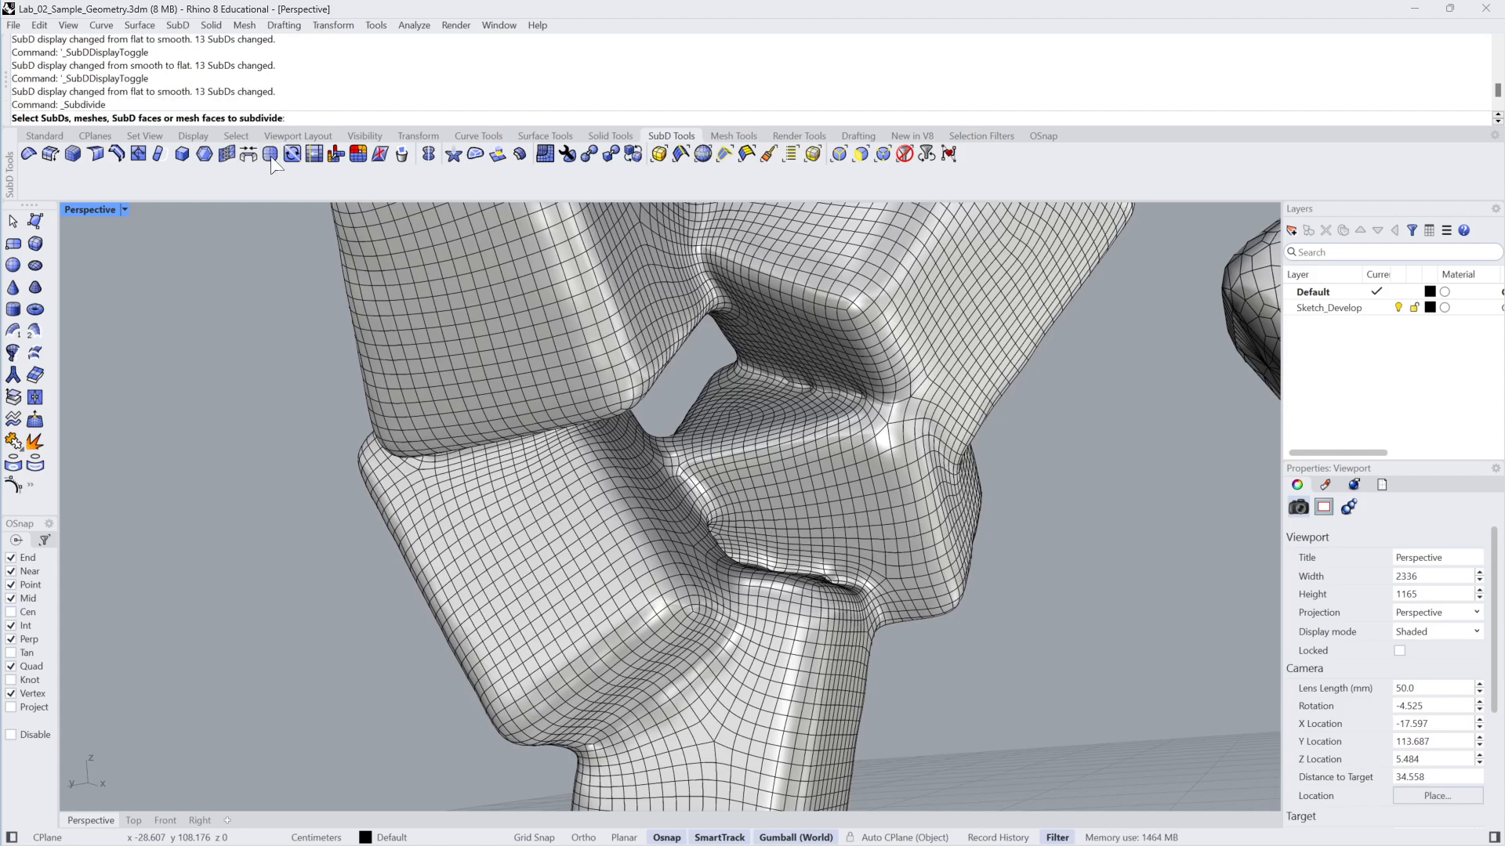
pyautogui.click(665, 353)
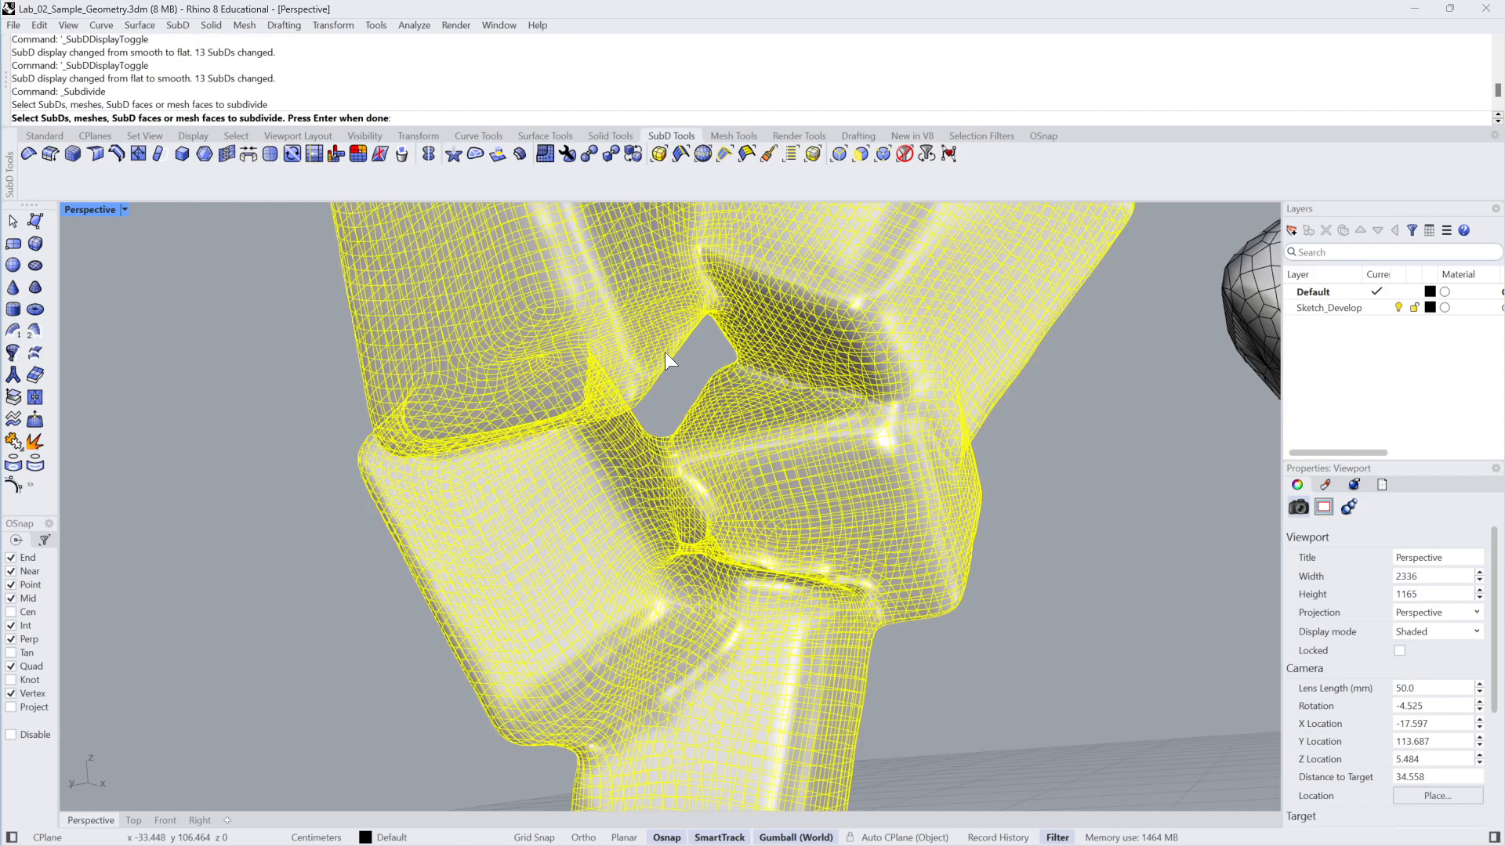
pyautogui.click(270, 156)
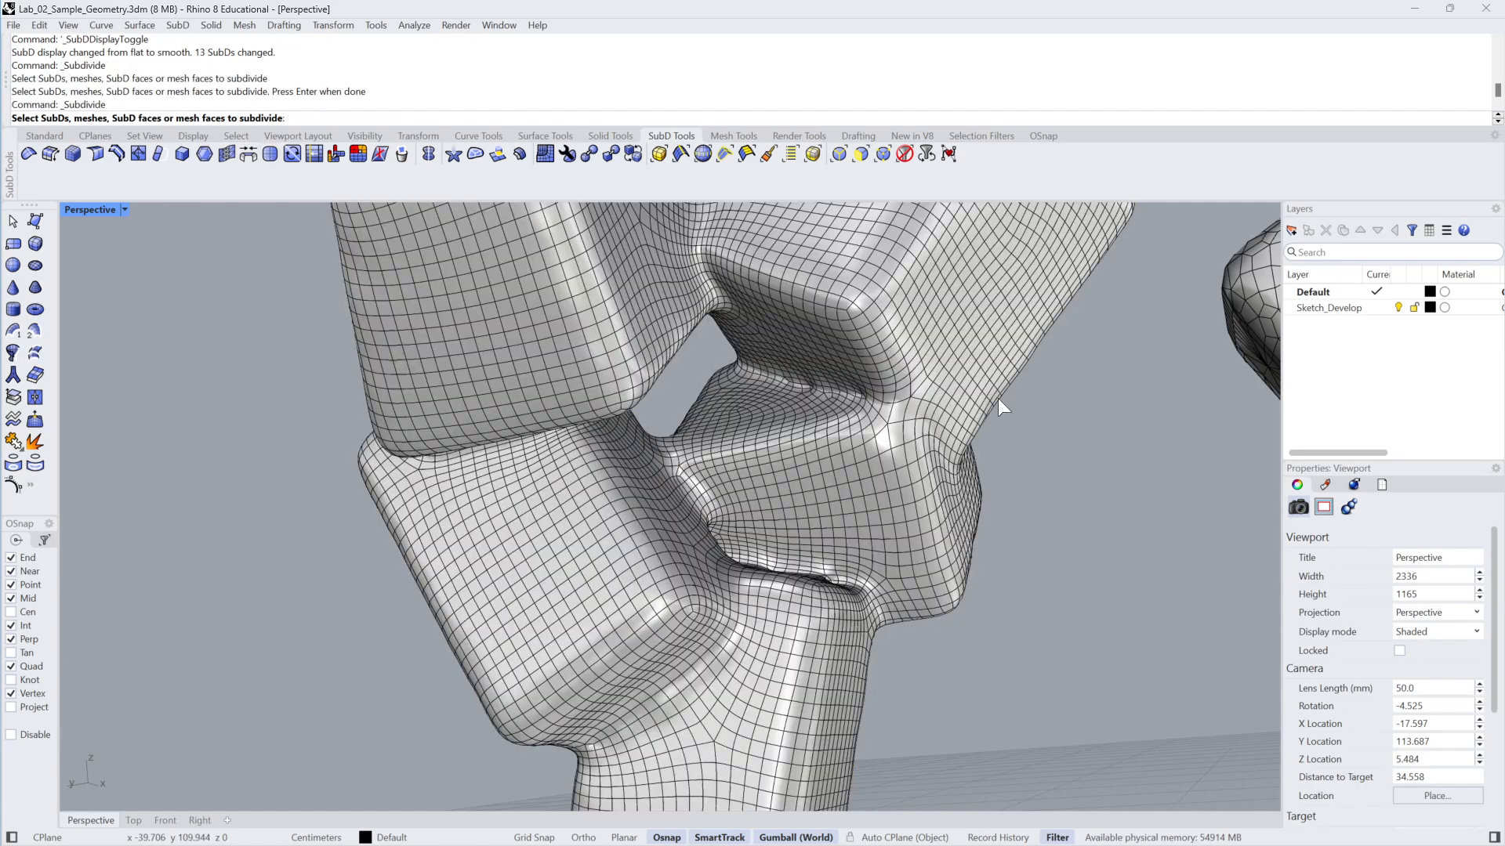
pyautogui.press('Tab')
pyautogui.press('Escape')
# Subdivide the remeshed box-stack SubD once and deselect it
pyautogui.click(862, 325)
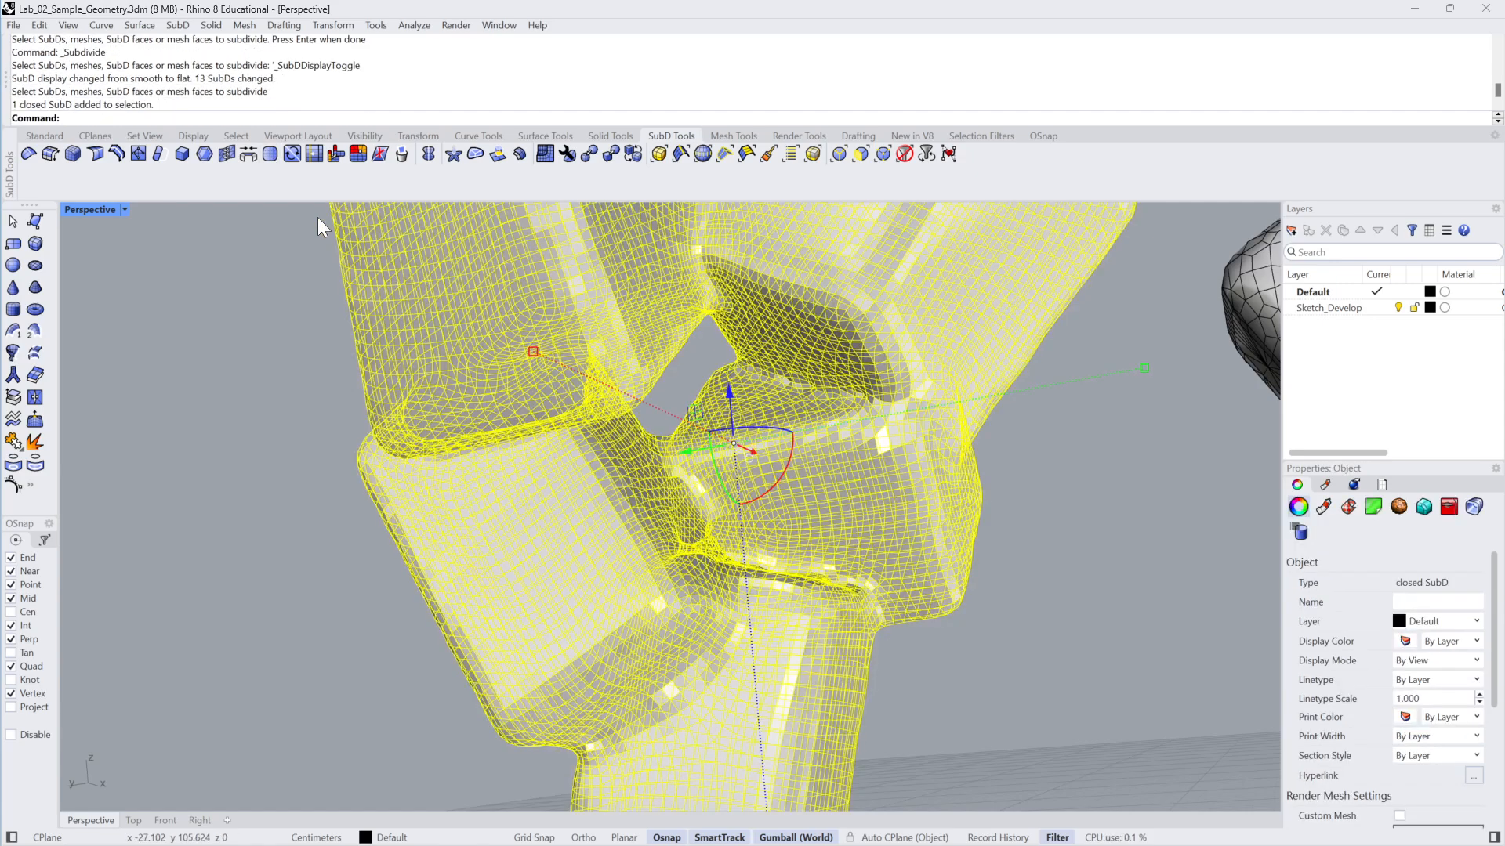
pyautogui.click(270, 154)
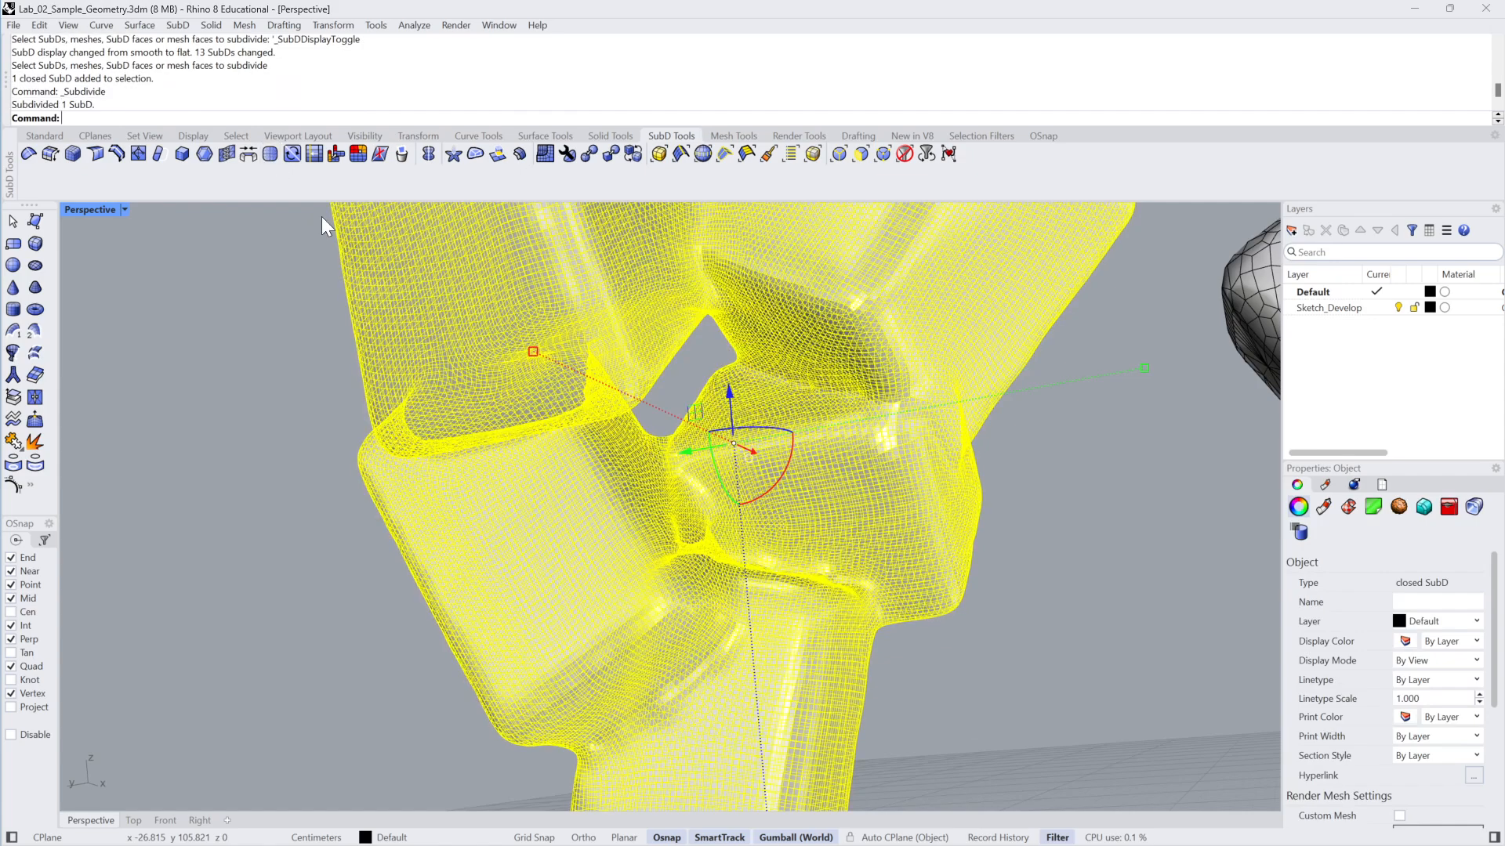
pyautogui.click(1012, 452)
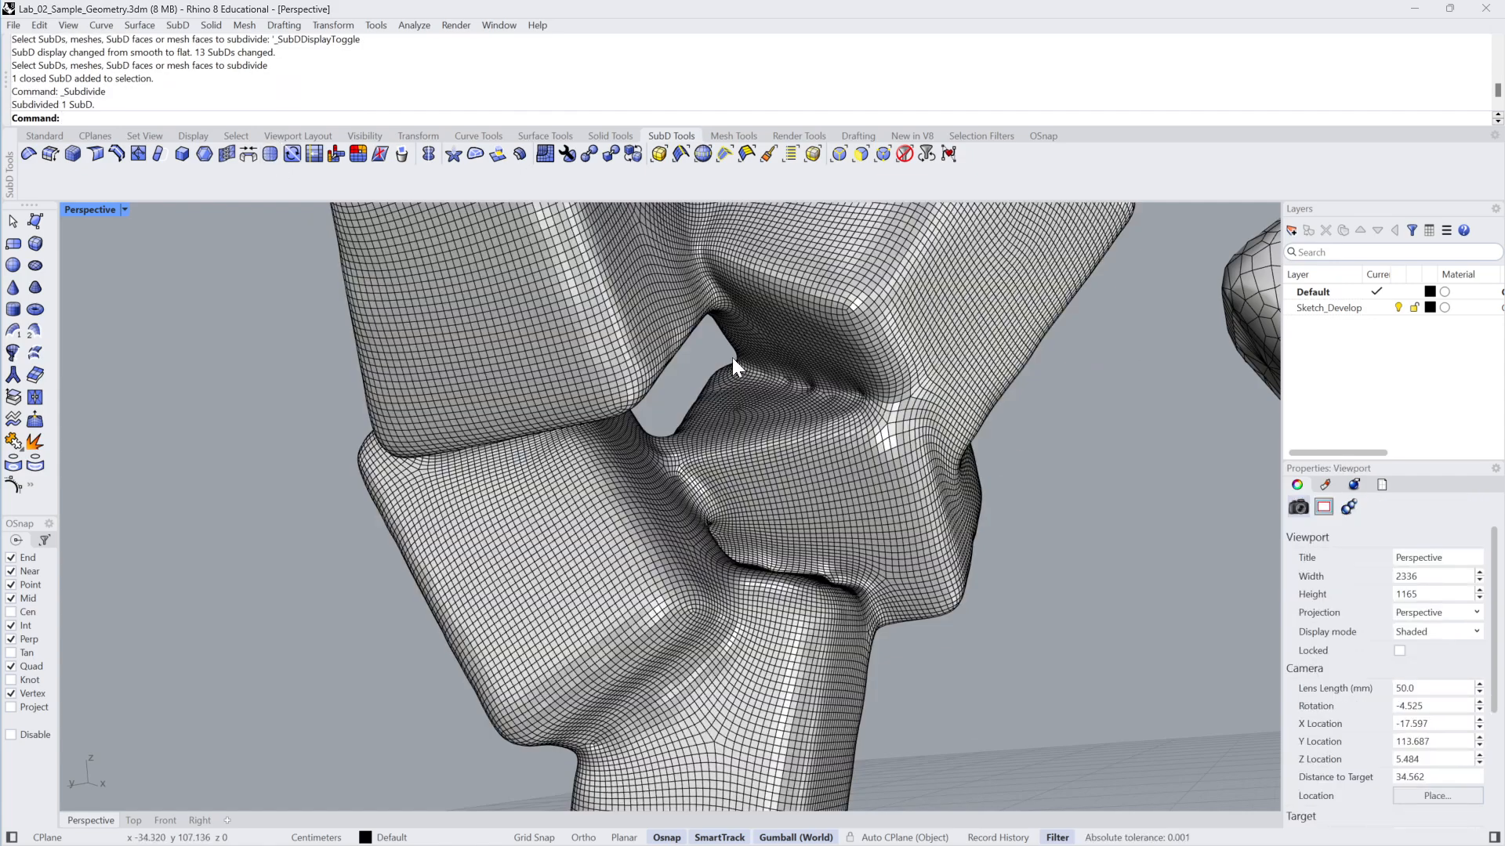
# Extract the control polygon of the subdivided SubD with ExtractControlPolygon and clear the selection
pyautogui.moveTo(894, 394); pyautogui.dragTo(830, 593, button='right')
pyautogui.moveTo(1023, 596); pyautogui.dragTo(1024, 596, button='right')
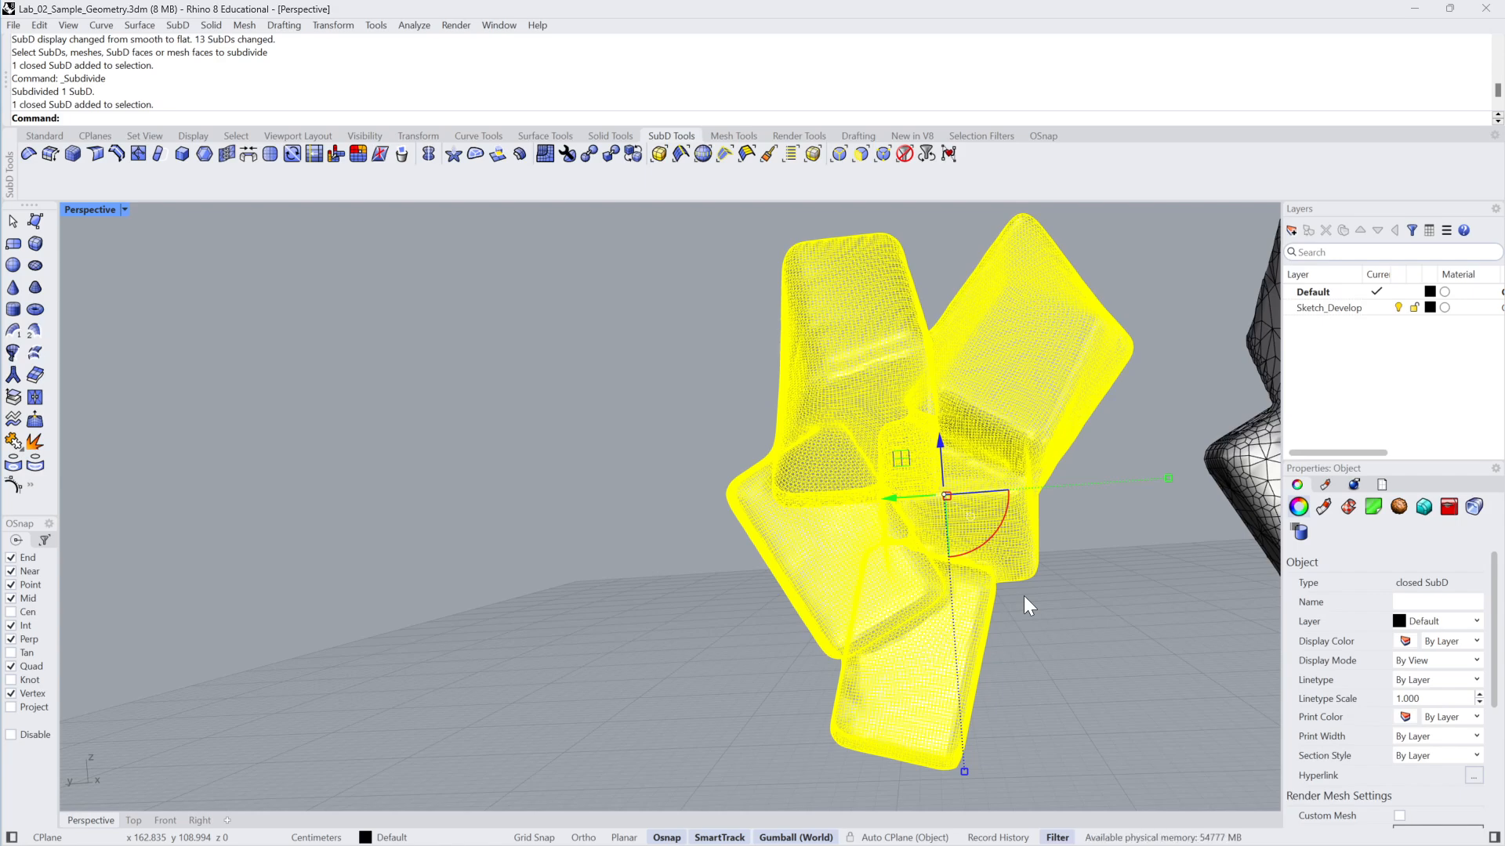
pyautogui.write('ExtractControlPolygon')
pyautogui.press('Return')
pyautogui.moveTo(1024, 595); pyautogui.dragTo(1121, 647, button='right')
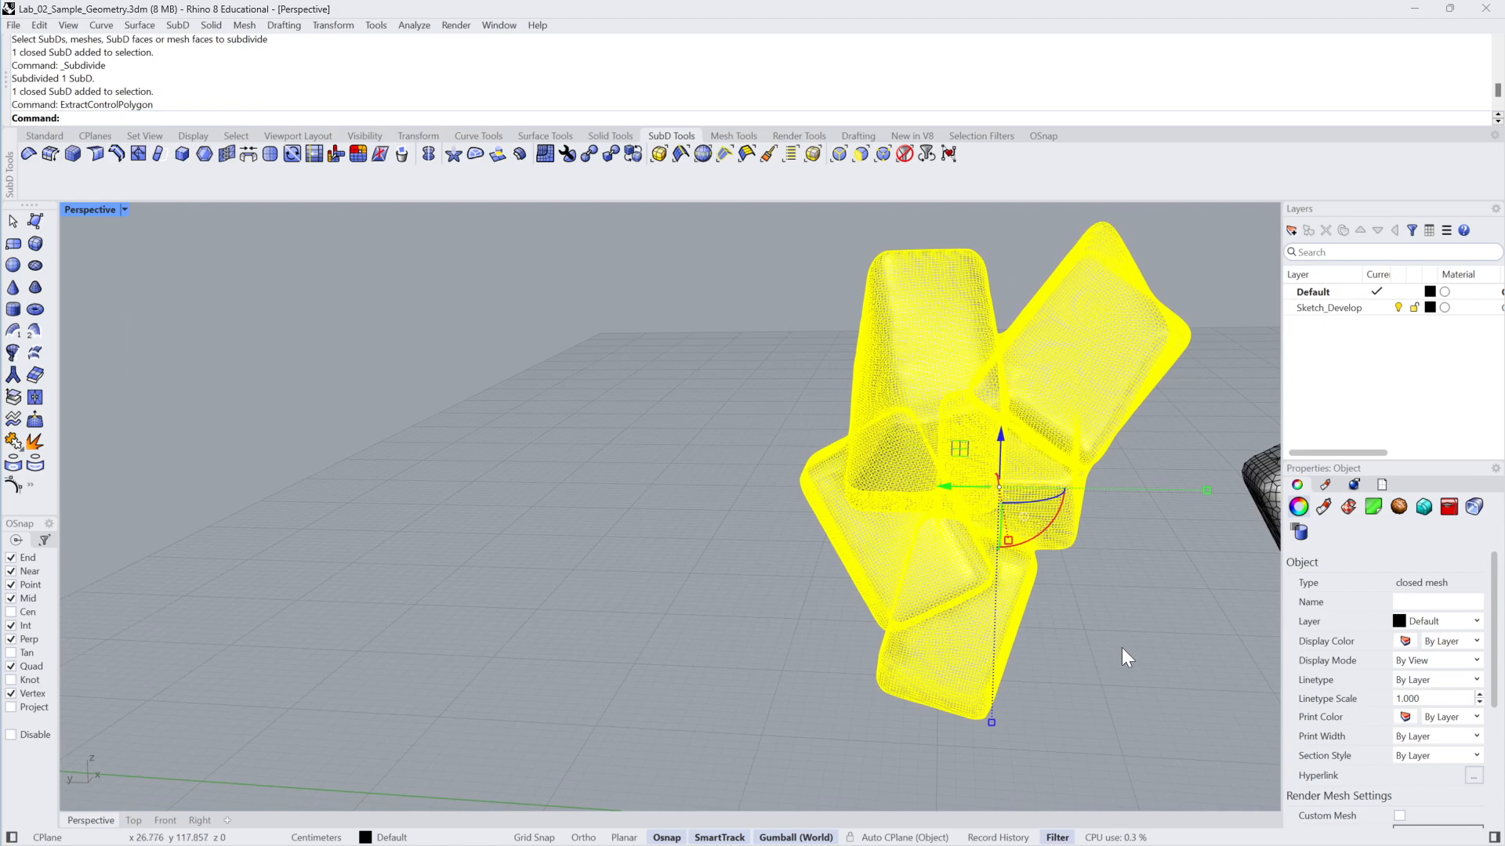
pyautogui.click(1122, 647)
# Select the extracted mesh rather than the overlapping SubD, move it sideways clear of the SubD, and deselect it
pyautogui.click(1032, 577)
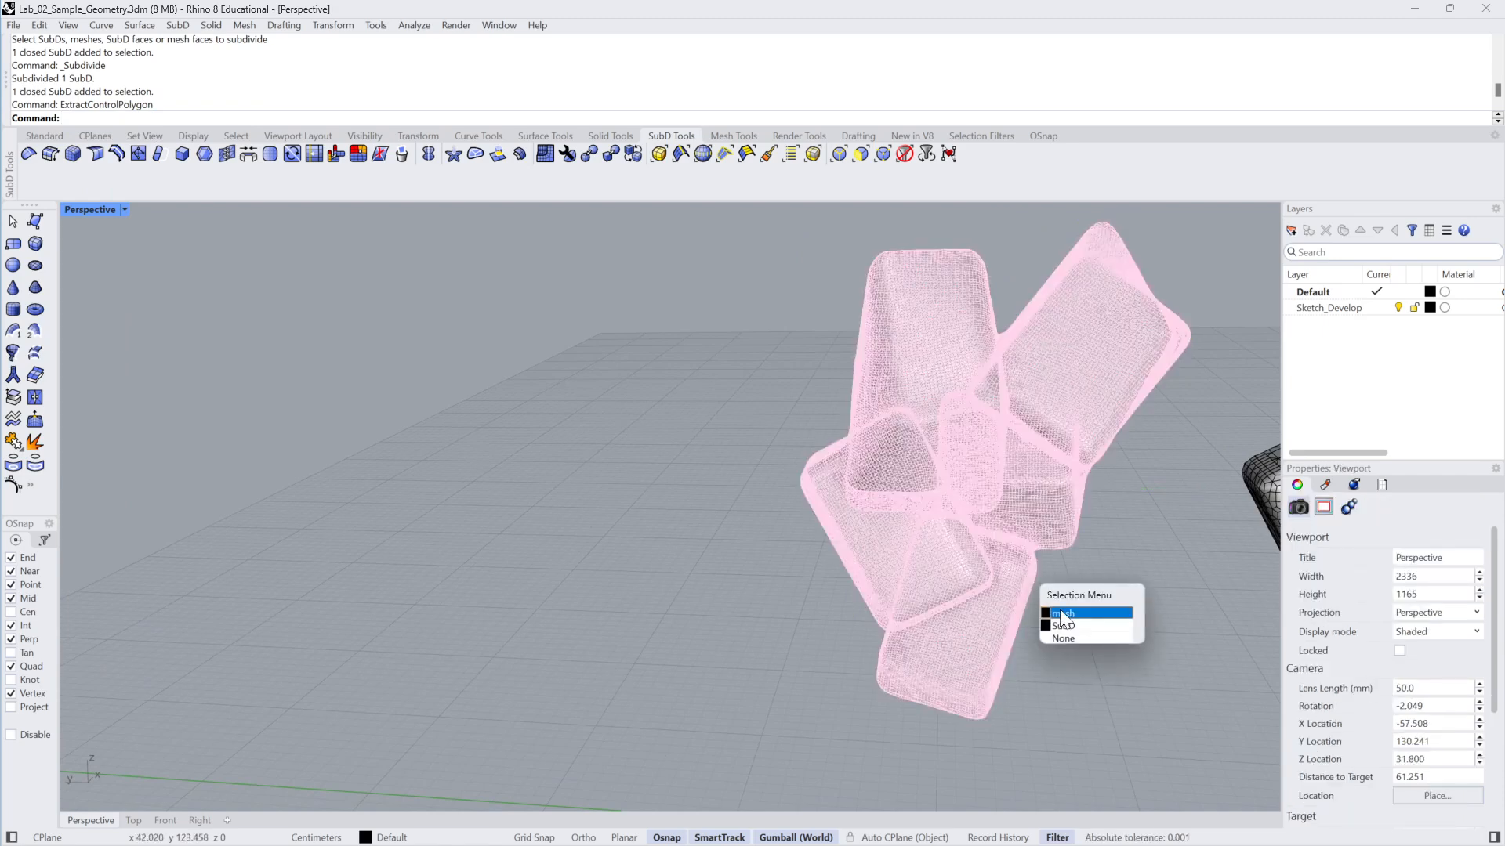
pyautogui.click(1045, 608)
pyautogui.moveTo(947, 487); pyautogui.dragTo(472, 513)
pyautogui.click(833, 769)
# Move the extracted mesh across the ground plane to the front of the row of sphere-based vessels
pyautogui.moveTo(832, 768); pyautogui.dragTo(323, 333, button='right')
pyautogui.click(513, 424)
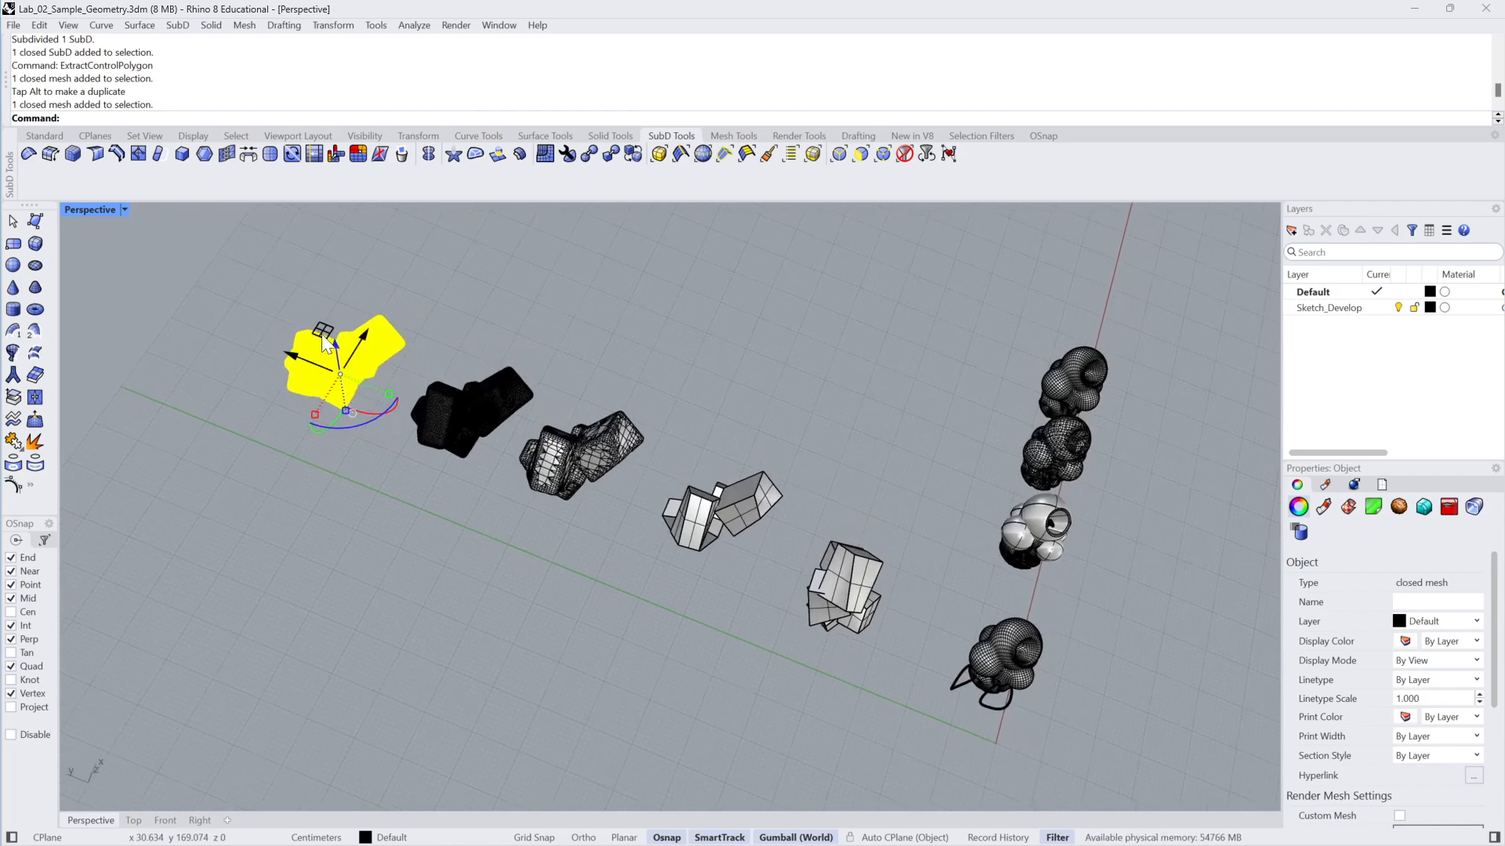
pyautogui.moveTo(324, 333); pyautogui.dragTo(990, 702)
pyautogui.click(1143, 745)
pyautogui.moveTo(1142, 744); pyautogui.dragTo(1102, 663, button='right')
pyautogui.click(1102, 691)
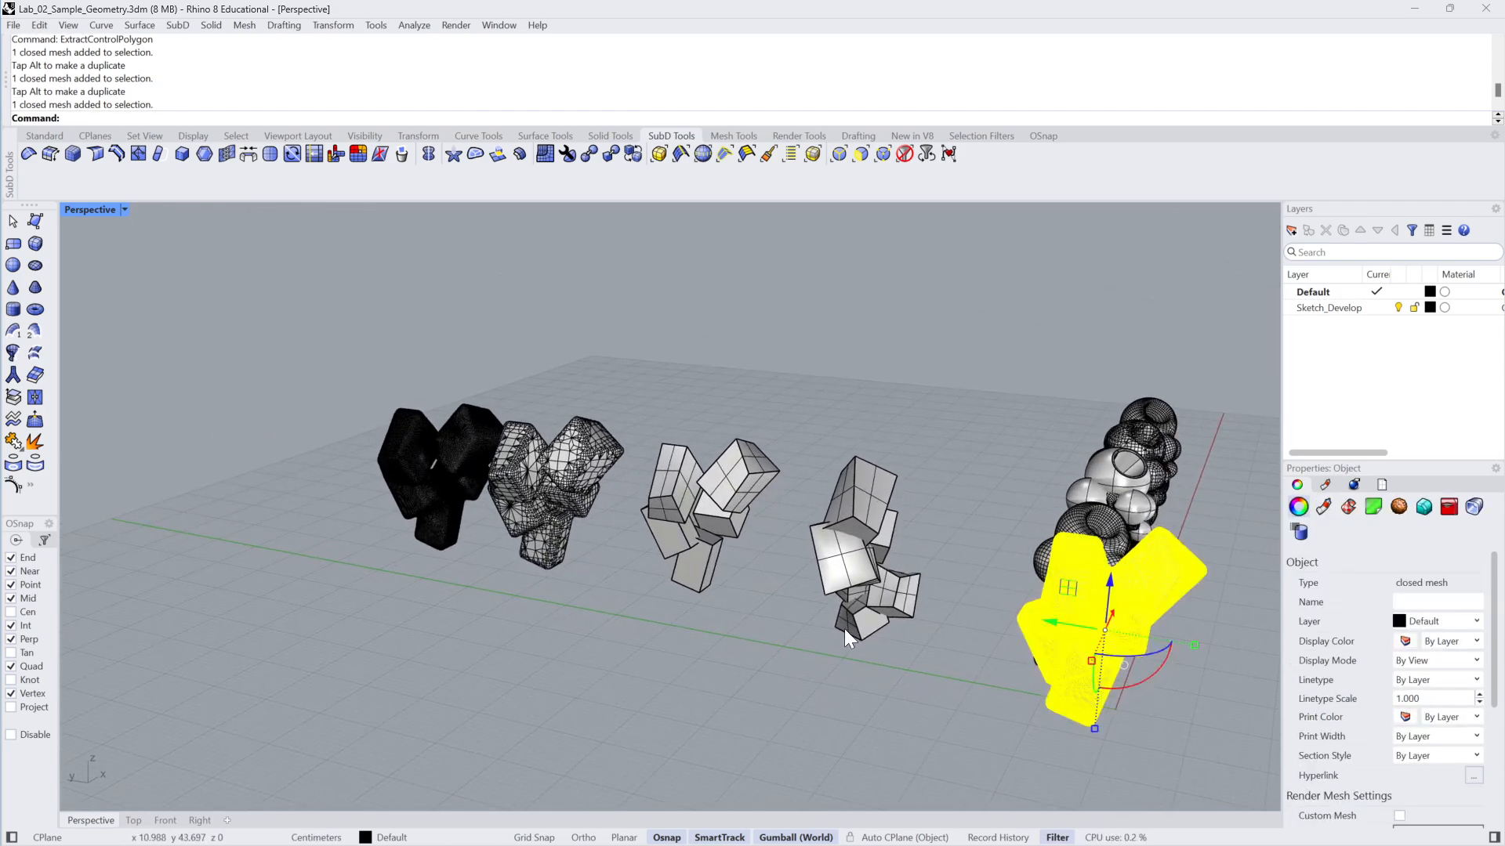
pyautogui.click(771, 641)
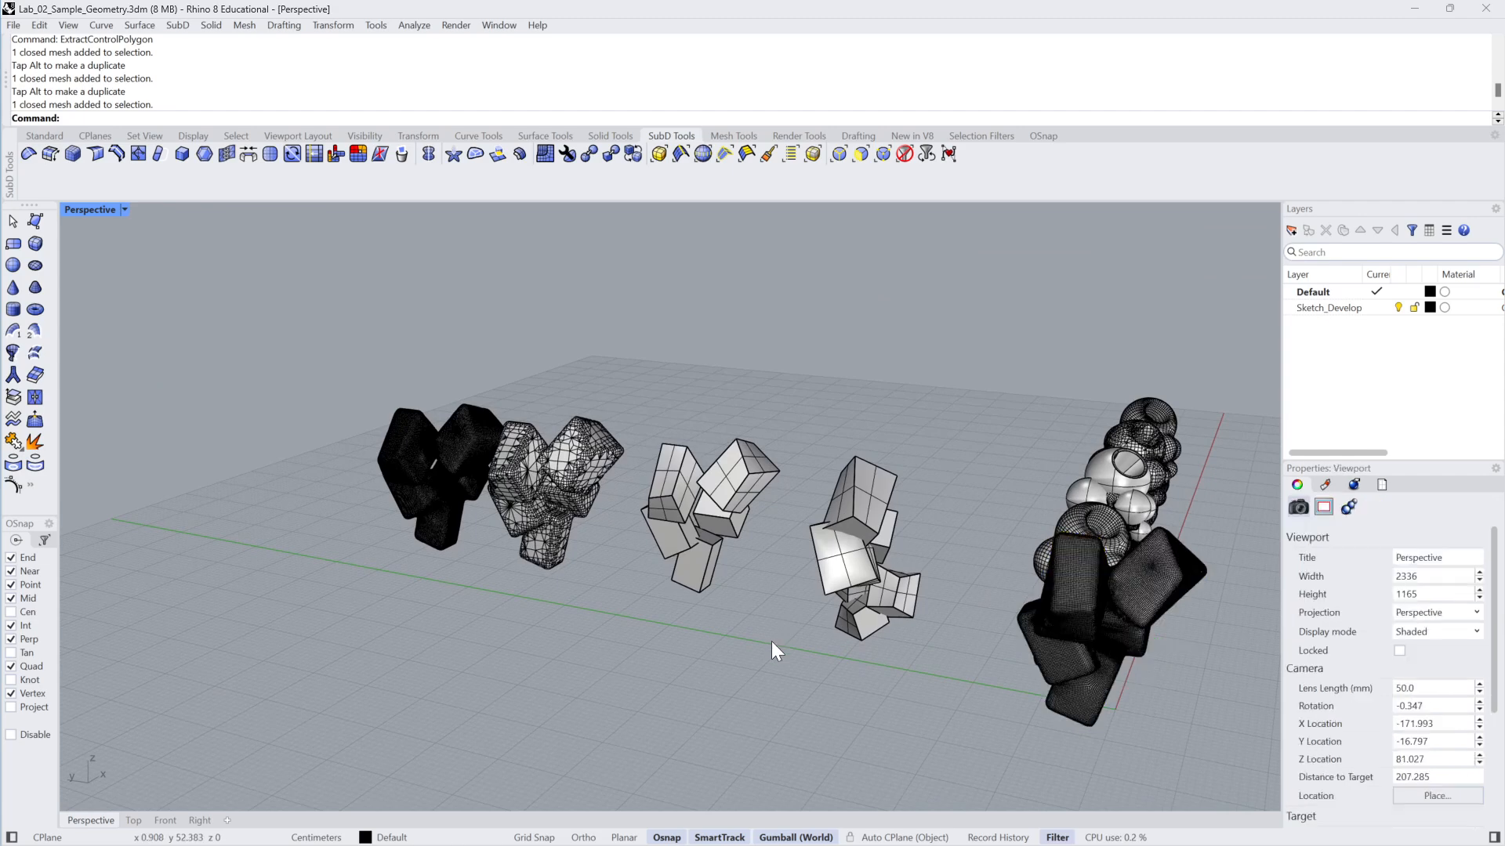
# Compare the workflow stages by highlighting the shrink wrap mesh and its source box stack in turn
pyautogui.click(578, 513)
pyautogui.click(709, 493)
pyautogui.click(516, 449)
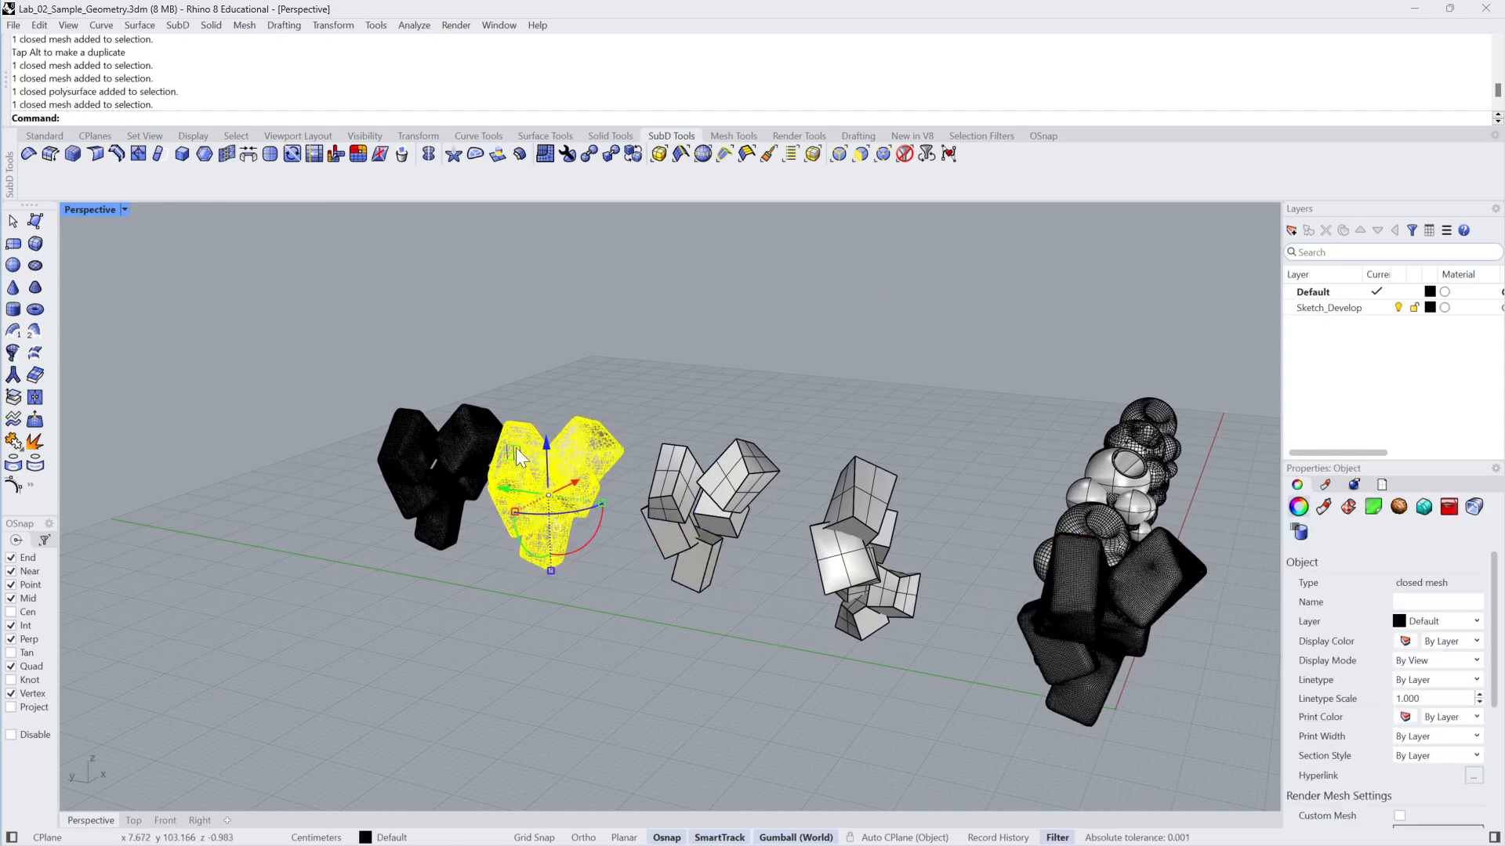
pyautogui.click(614, 407)
pyautogui.scroll(2, 666, 448)
pyautogui.moveTo(799, 419); pyautogui.dragTo(649, 625)
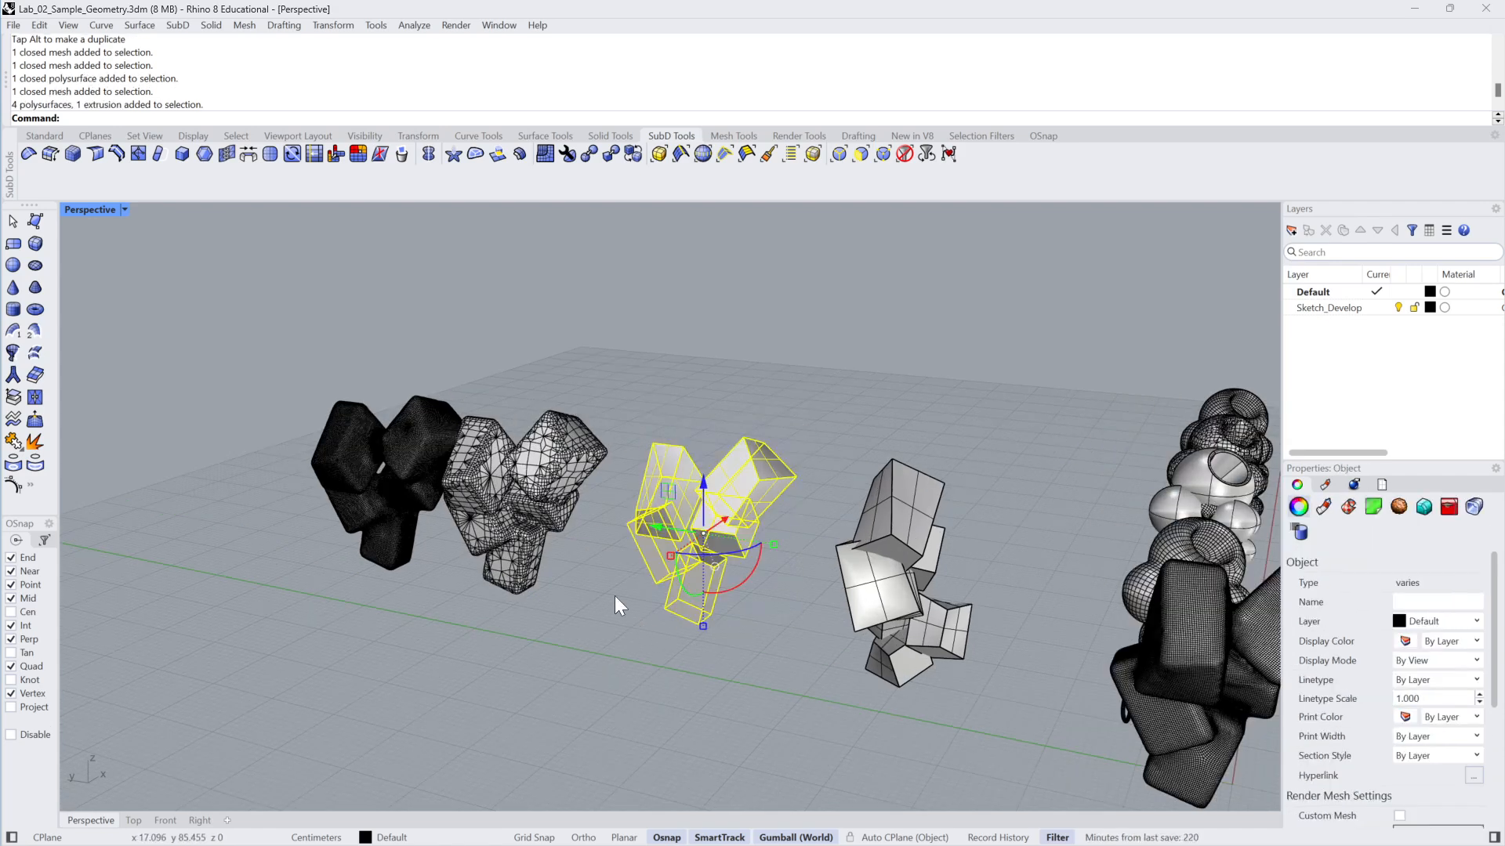
# Delete the remeshed SubD, the shrink wrap mesh beside it, and the extracted control polygon mesh
pyautogui.moveTo(564, 323); pyautogui.dragTo(293, 713)
pyautogui.press('Delete')
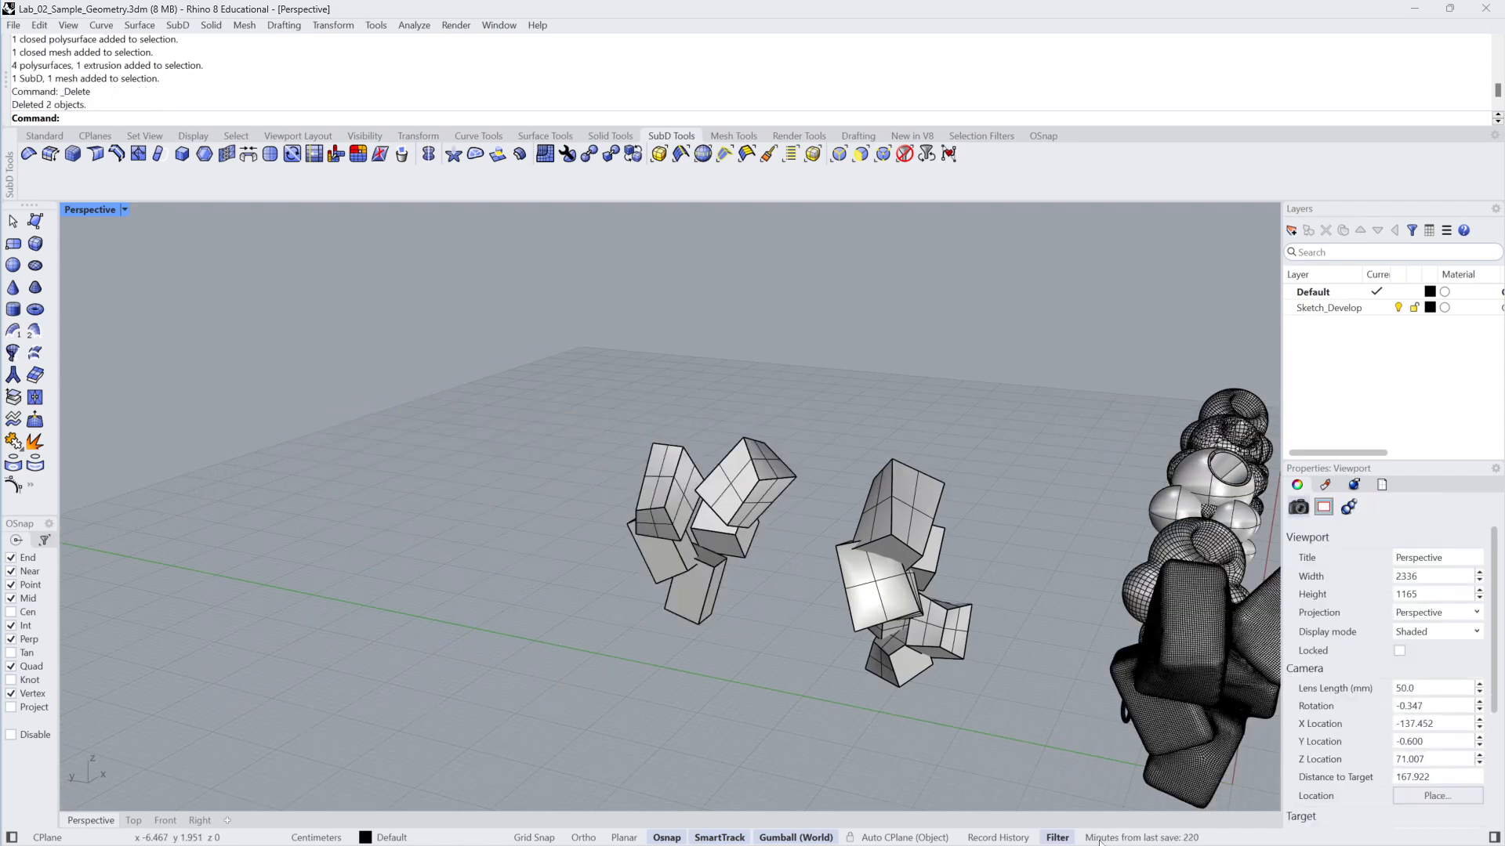
pyautogui.click(1176, 695)
pyautogui.press('Delete')
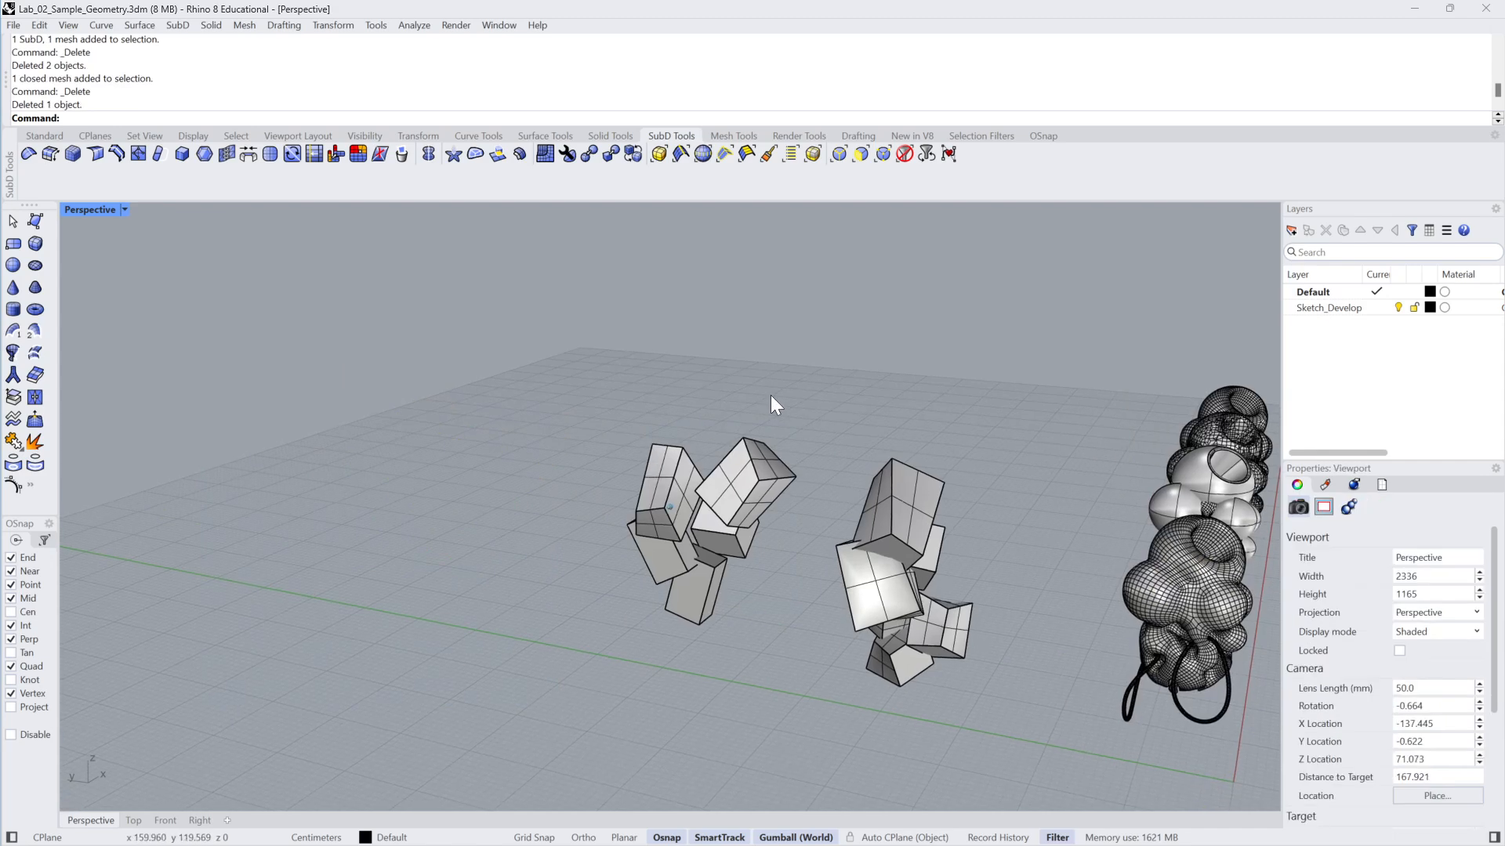
# Move the remaining source box stack behind the other box assembly and deselect it
pyautogui.moveTo(770, 395); pyautogui.dragTo(663, 584)
pyautogui.moveTo(663, 584); pyautogui.dragTo(628, 457, button='right')
pyautogui.moveTo(628, 457); pyautogui.dragTo(882, 605)
pyautogui.moveTo(882, 605); pyautogui.dragTo(815, 633, button='right')
pyautogui.scroll(4, 810, 632)
pyautogui.click(815, 634)
# Show all hidden objects and bring the box-based vessels and their meshes into close view
pyautogui.write('show')
pyautogui.press('Return')
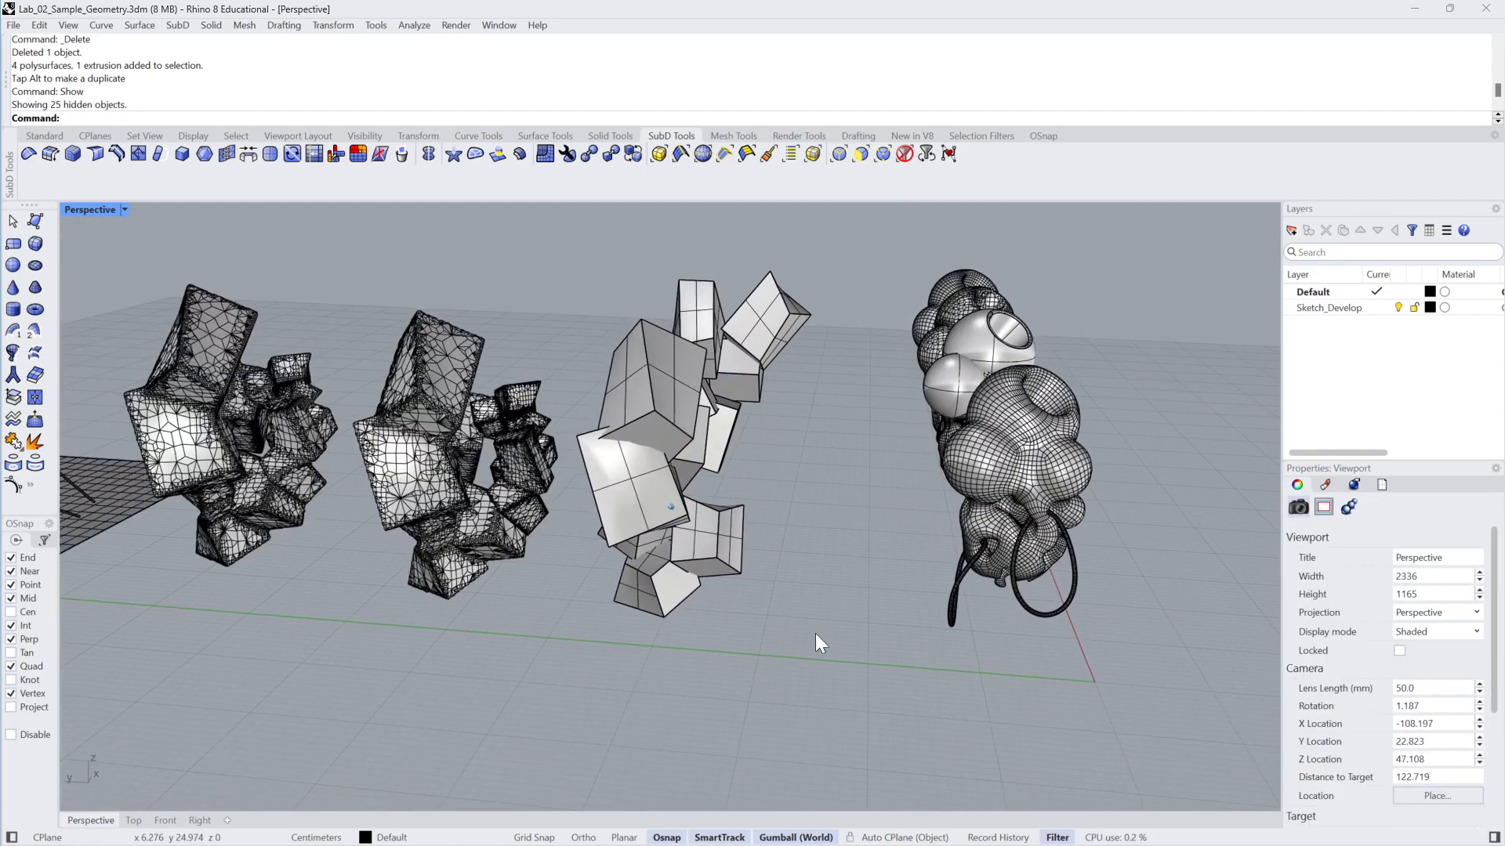
pyautogui.scroll(8, 815, 634)
pyautogui.moveTo(689, 346); pyautogui.dragTo(858, 448, button='right')
# Start ShrinkWrap on the front box assembly with its open-ended box and set the target edge length to 0.2
pyautogui.moveTo(858, 448); pyautogui.dragTo(642, 759)
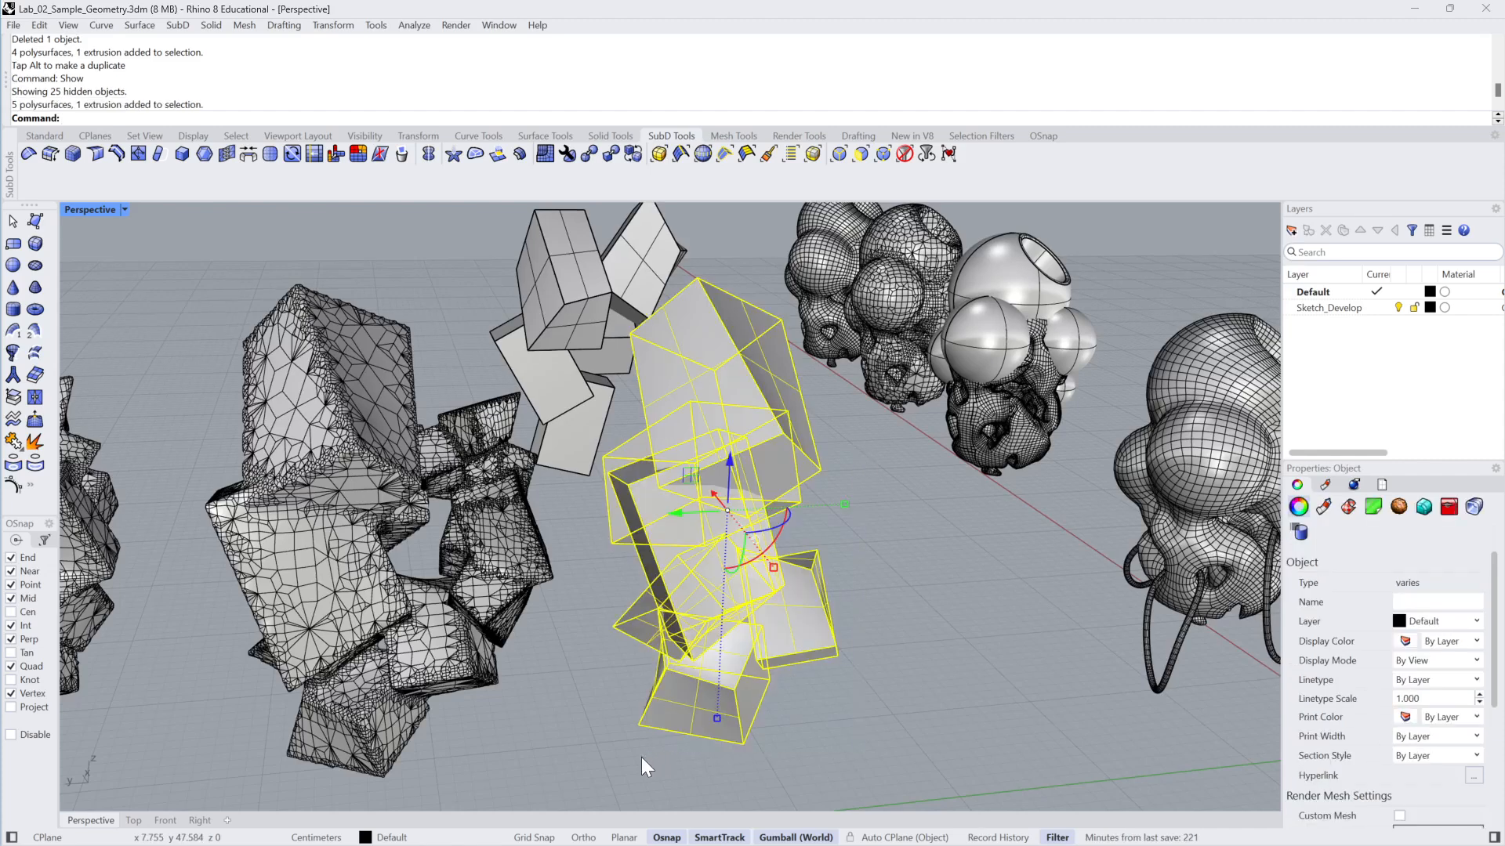
pyautogui.write('ShrinkWrap')
pyautogui.press('Return')
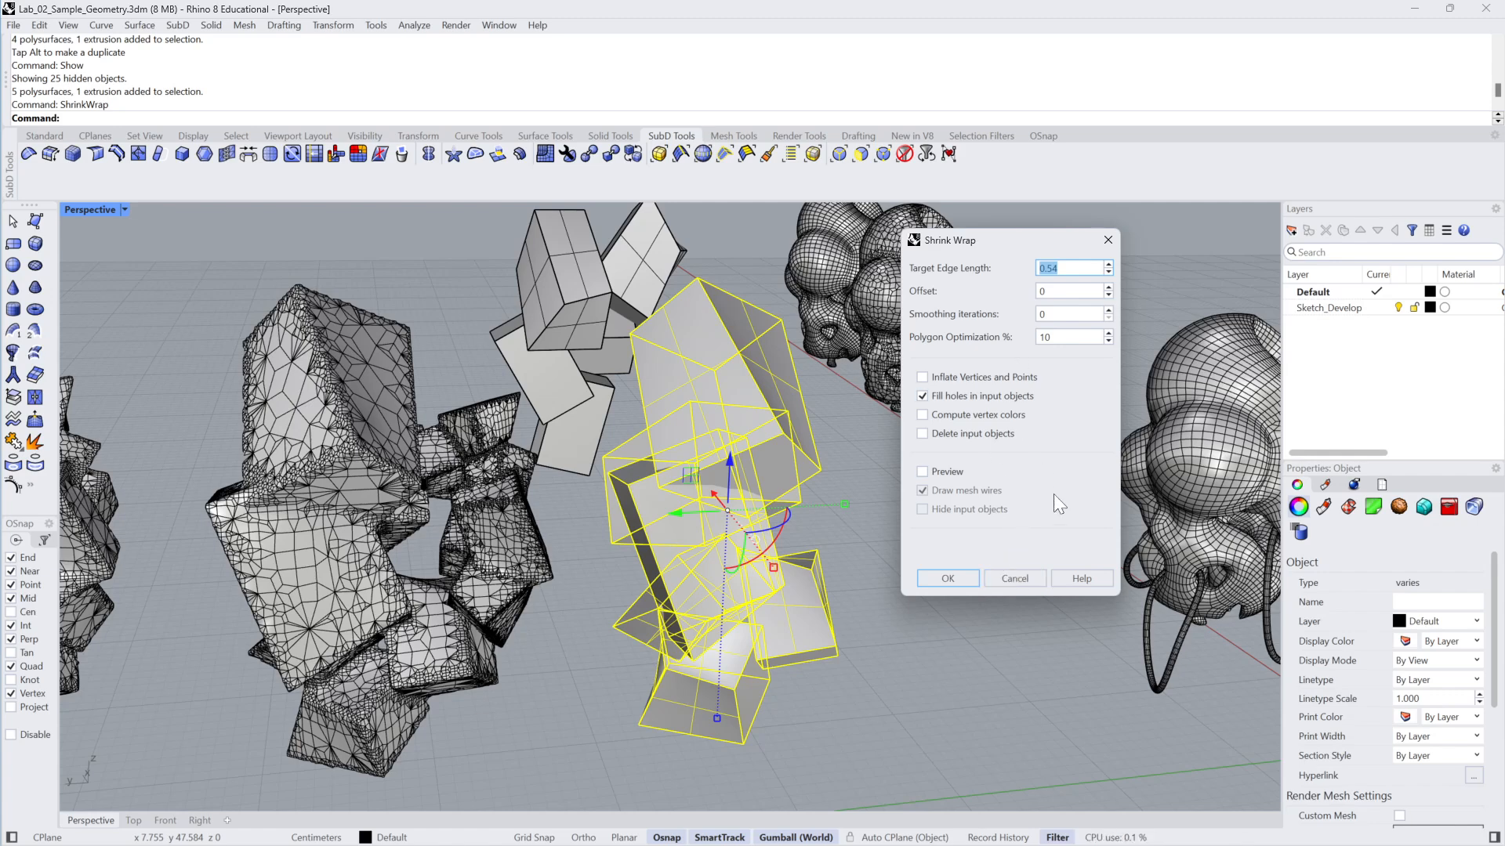
pyautogui.write('.2')
pyautogui.press('Tab')
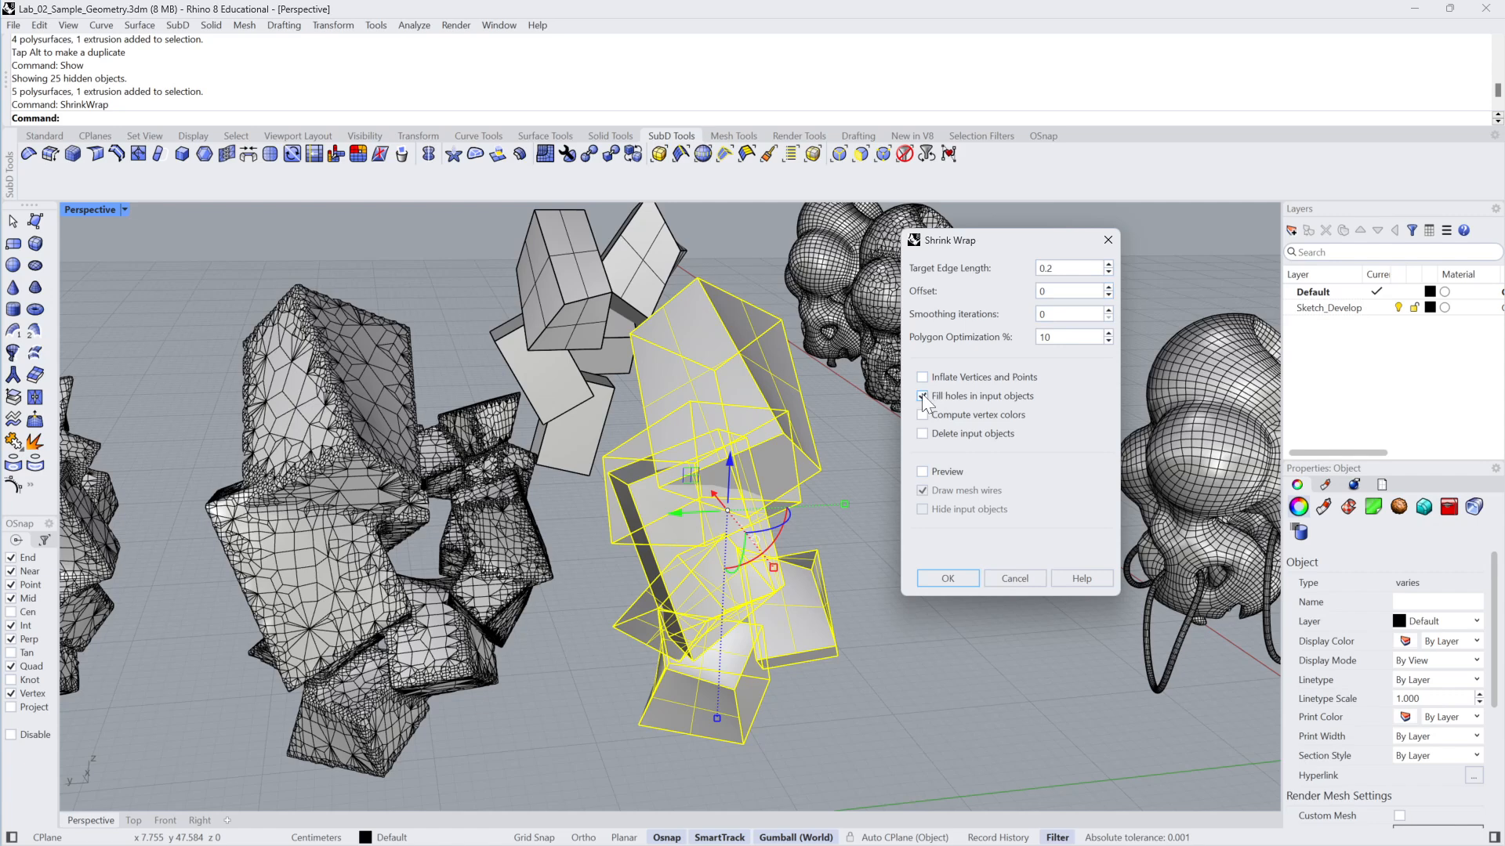
# Preview the shrink wrap of the selected blocks without hole filling, with mesh wires drawn and input objects hidden, and close it uncreated
pyautogui.click(922, 471)
pyautogui.click(922, 491)
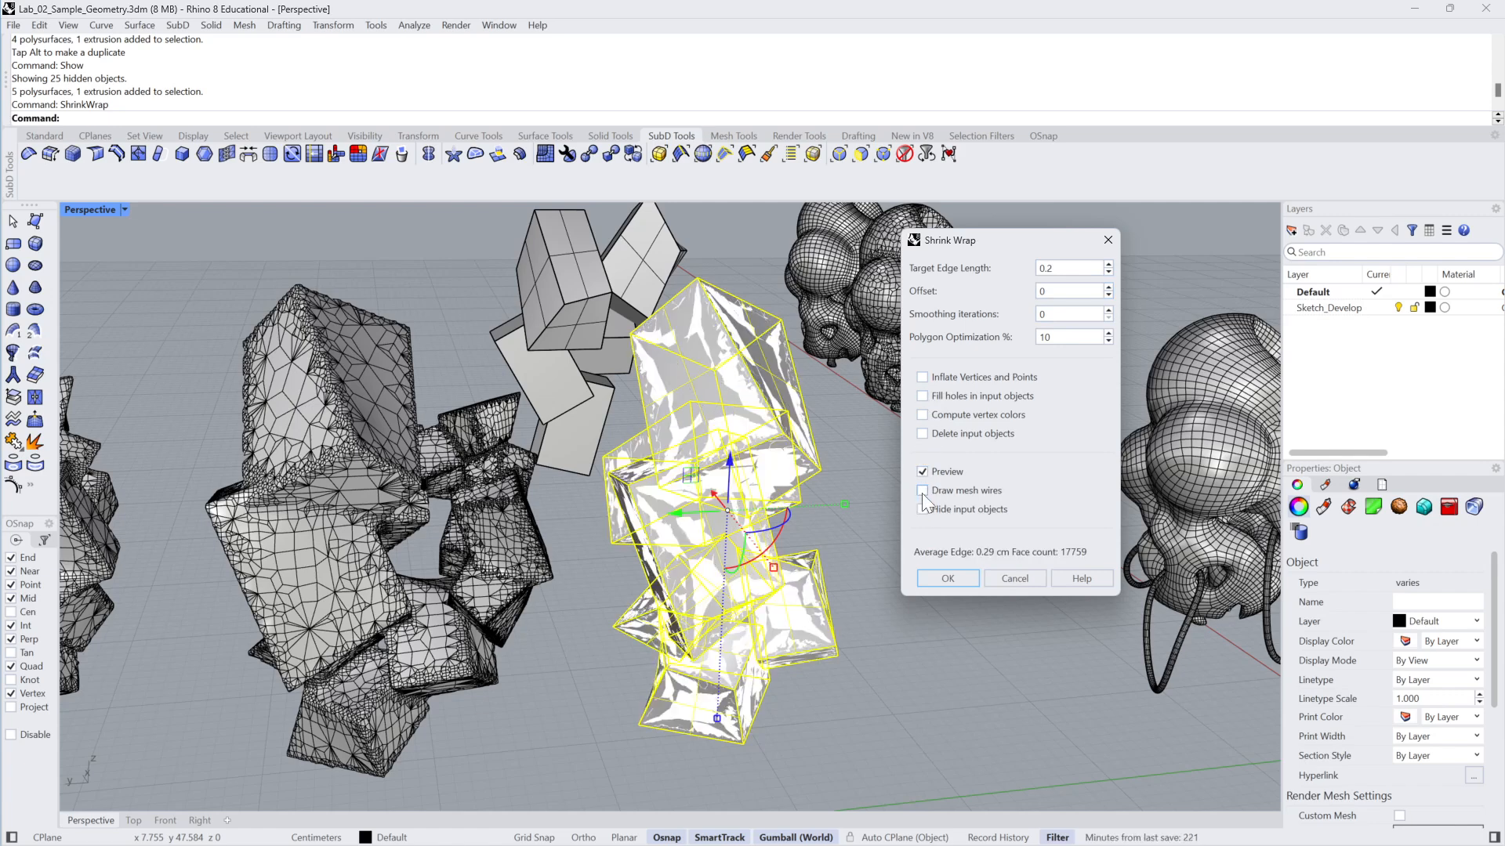
pyautogui.click(922, 491)
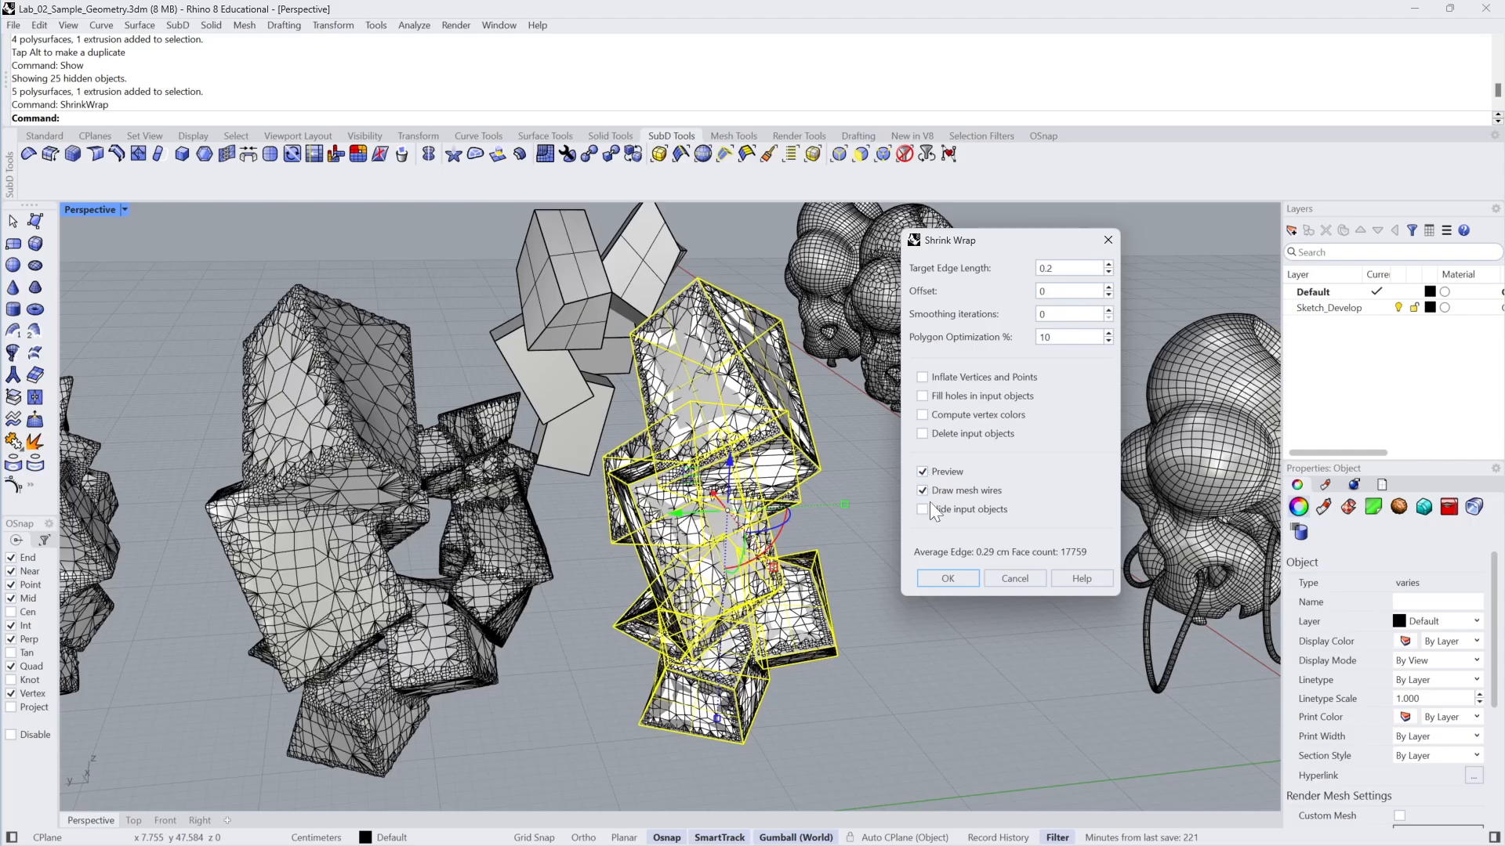
pyautogui.click(923, 510)
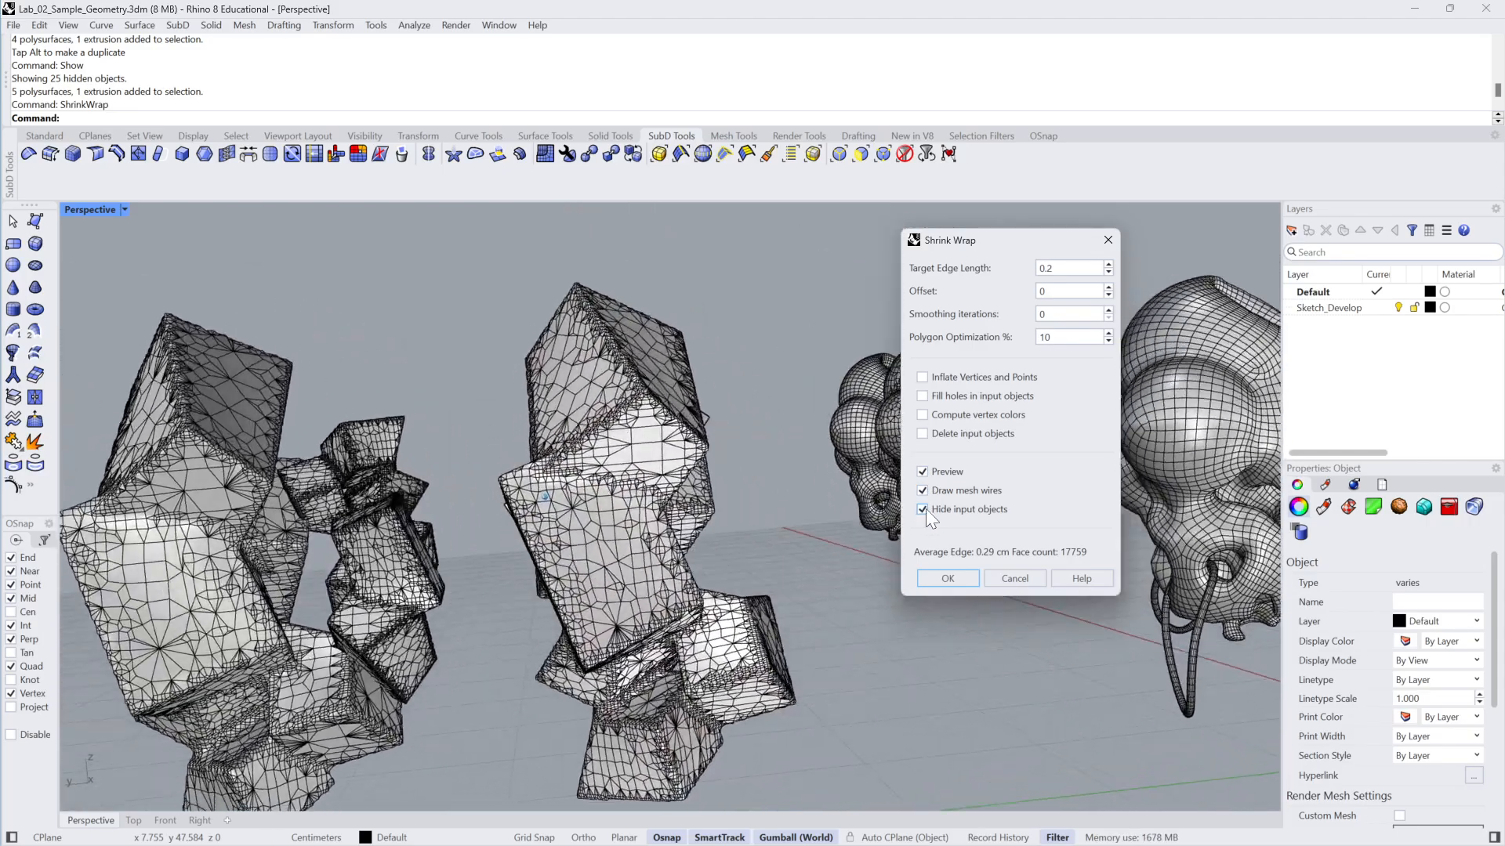
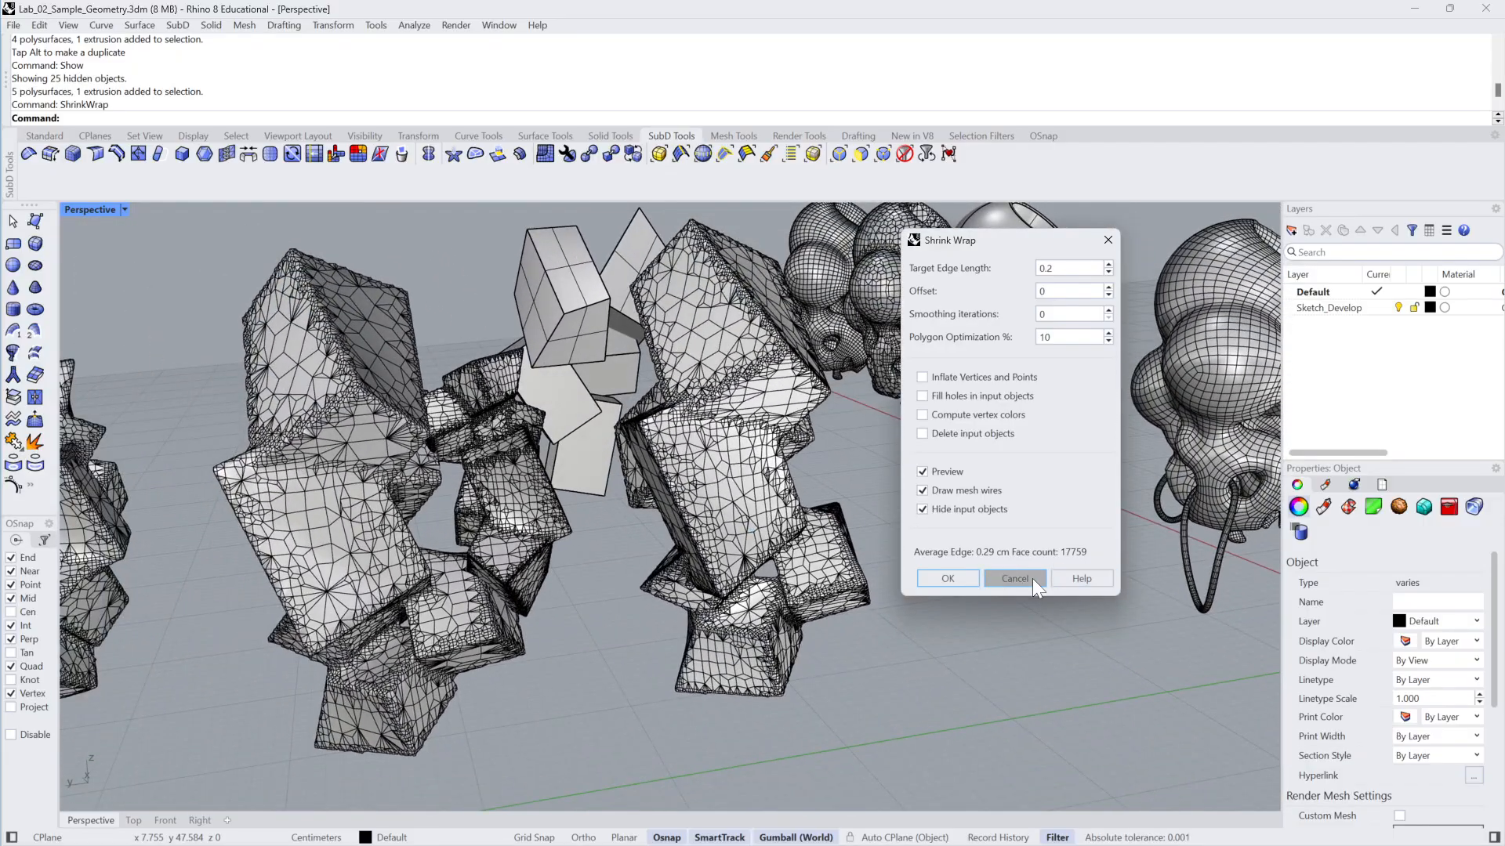
pyautogui.click(989, 577)
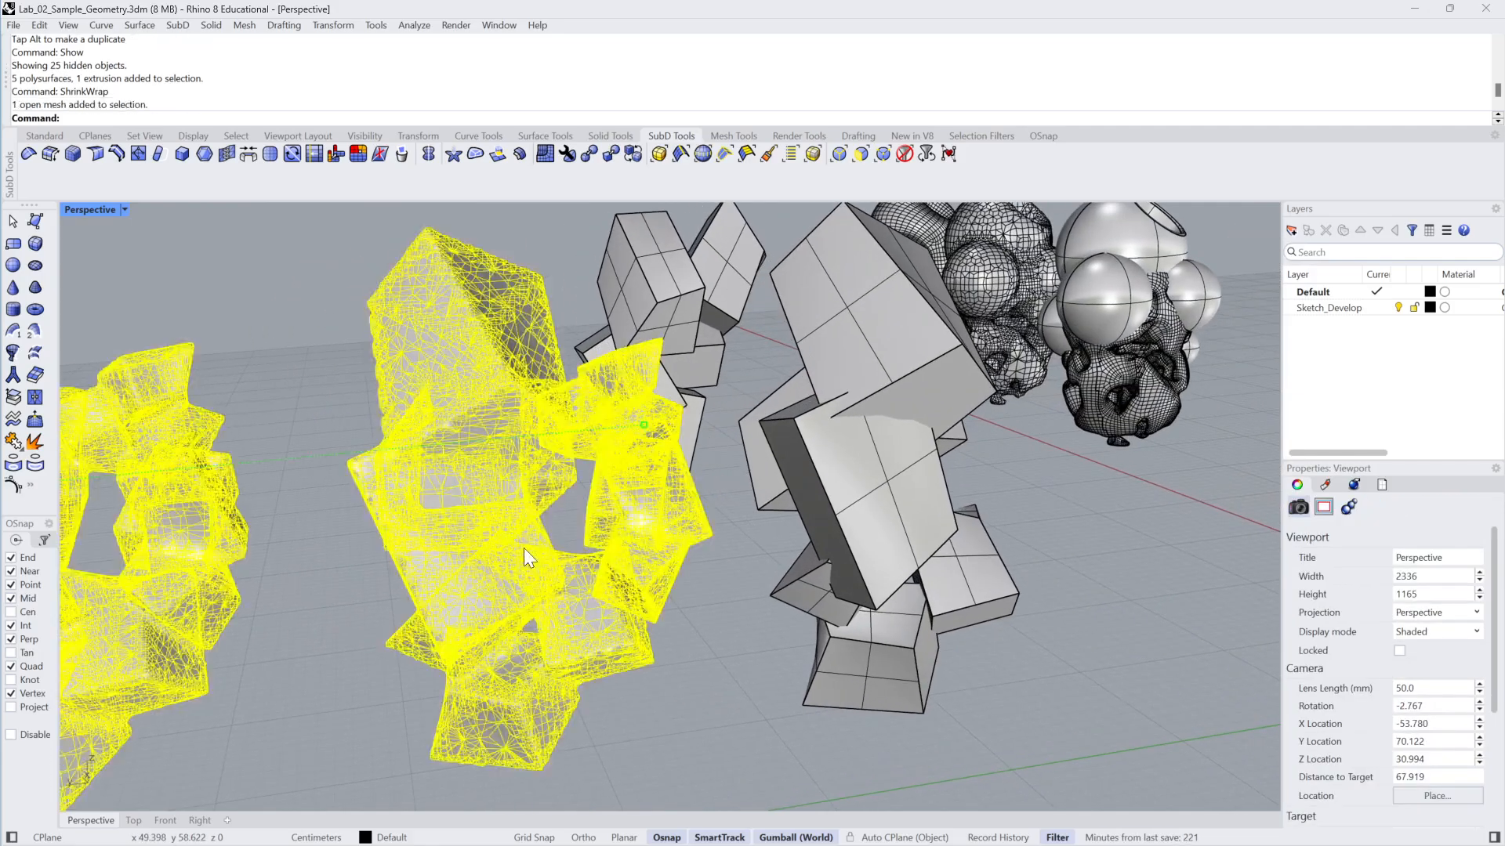
# Ungroup the shrink-wrapped cluster meshes and explode the open mesh into separate meshes
pyautogui.click(671, 627)
pyautogui.click(623, 514)
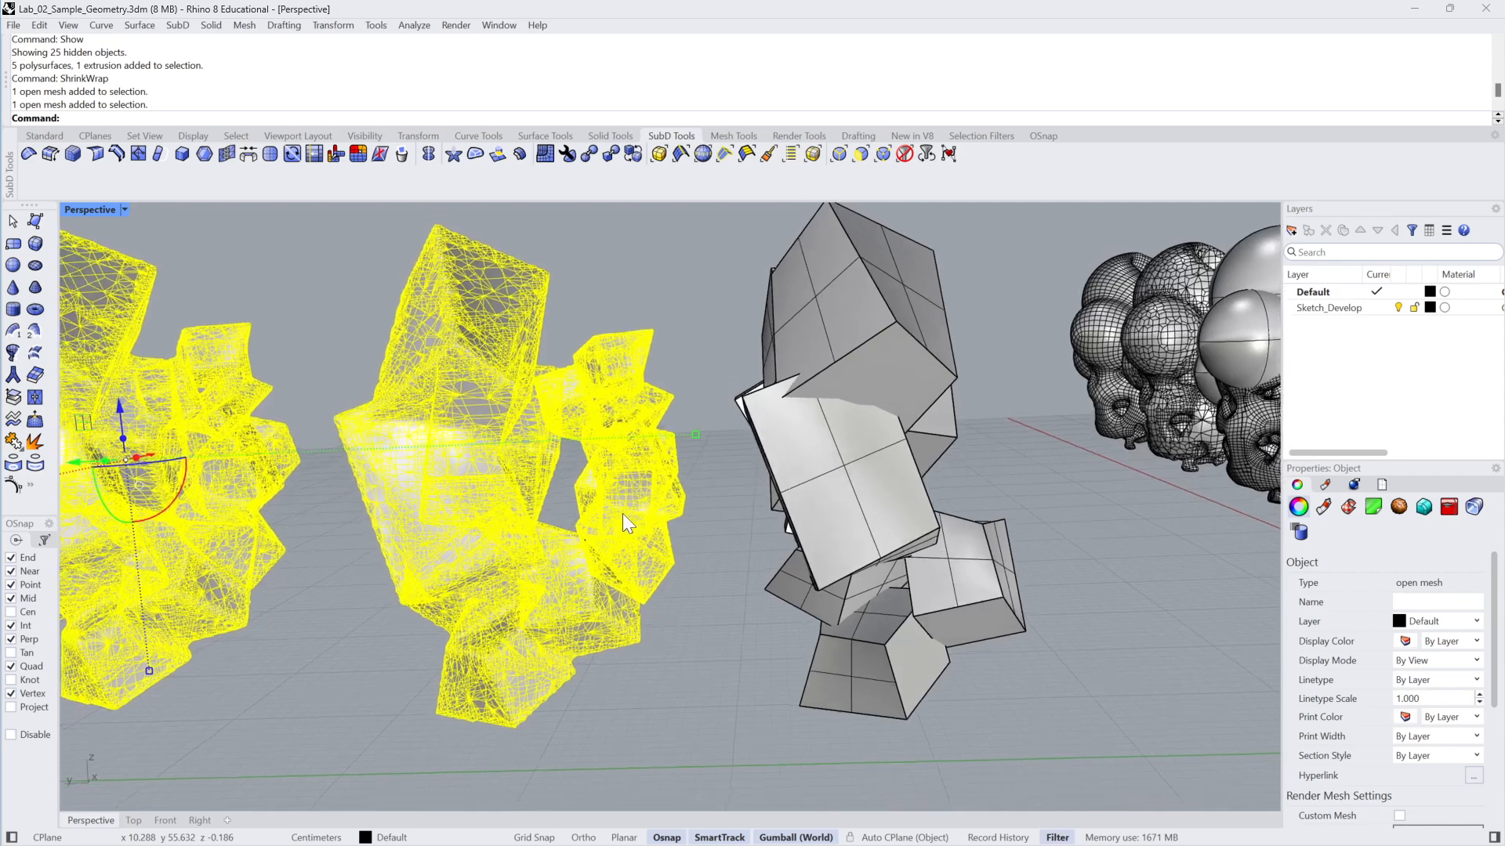
pyautogui.press('Return')
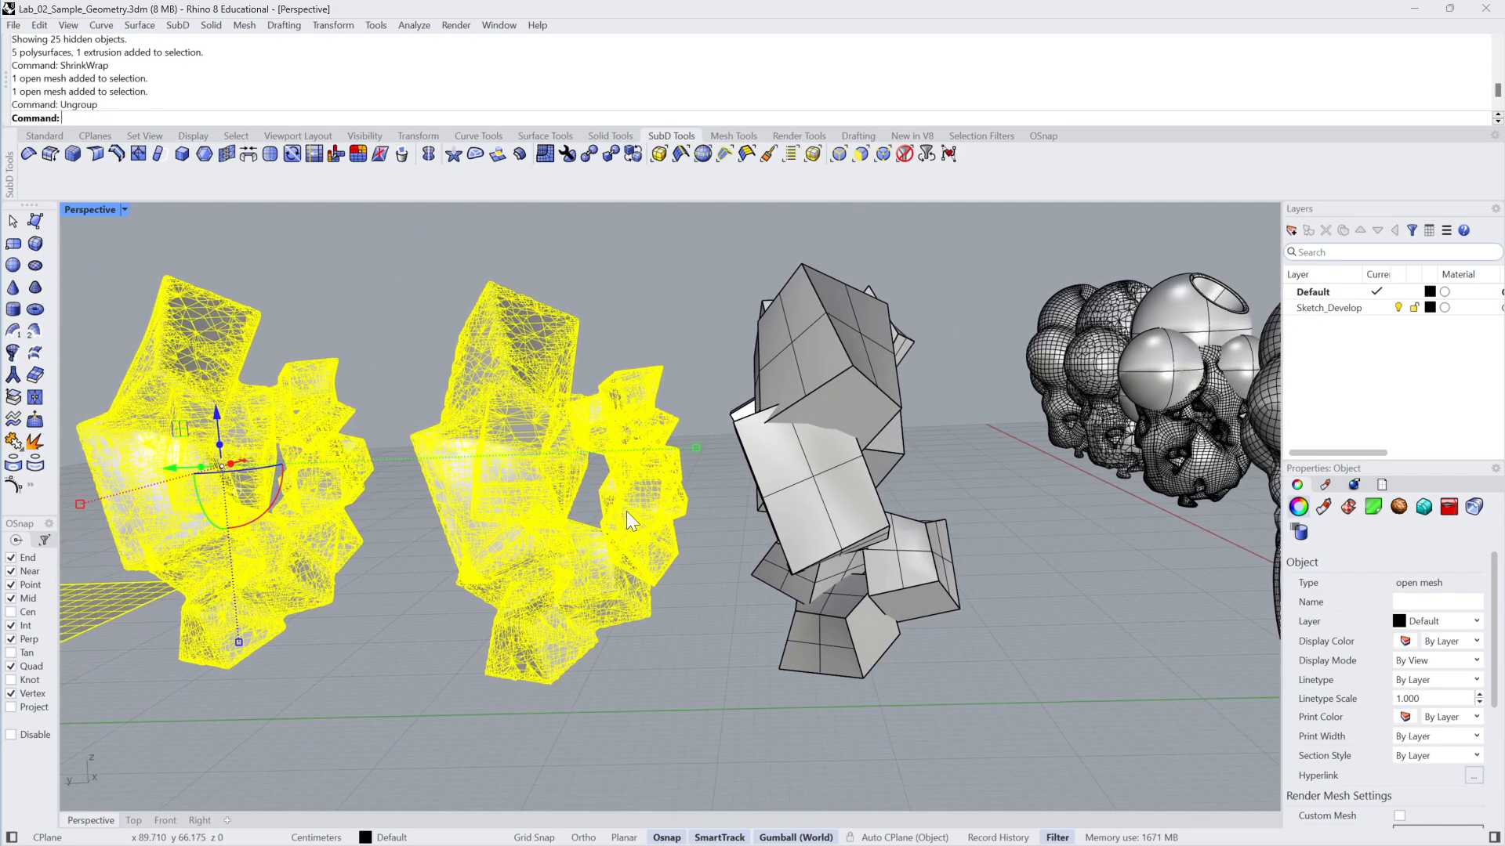
pyautogui.click(627, 511)
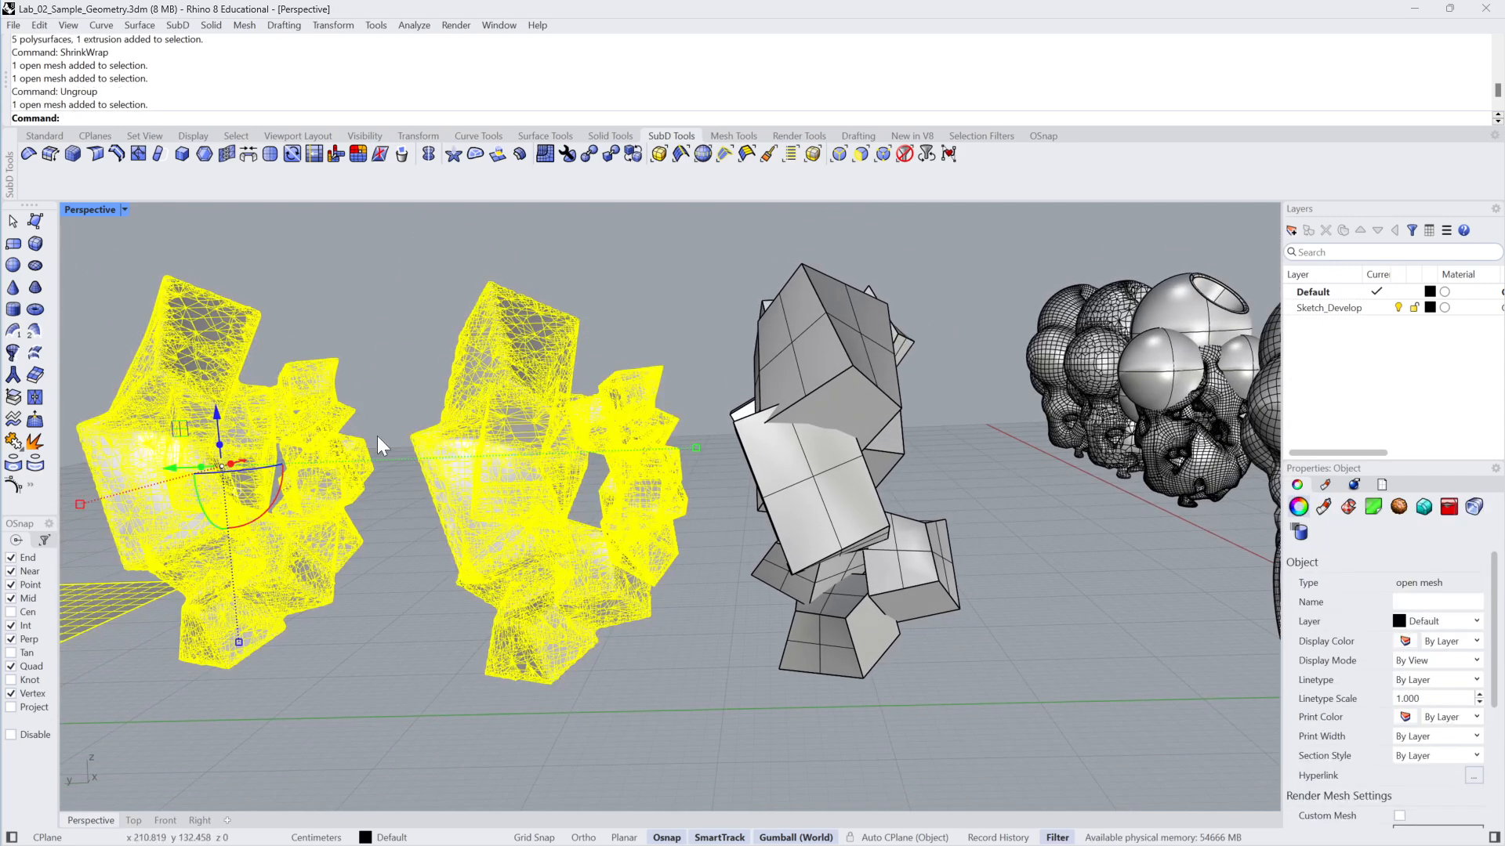
pyautogui.click(35, 442)
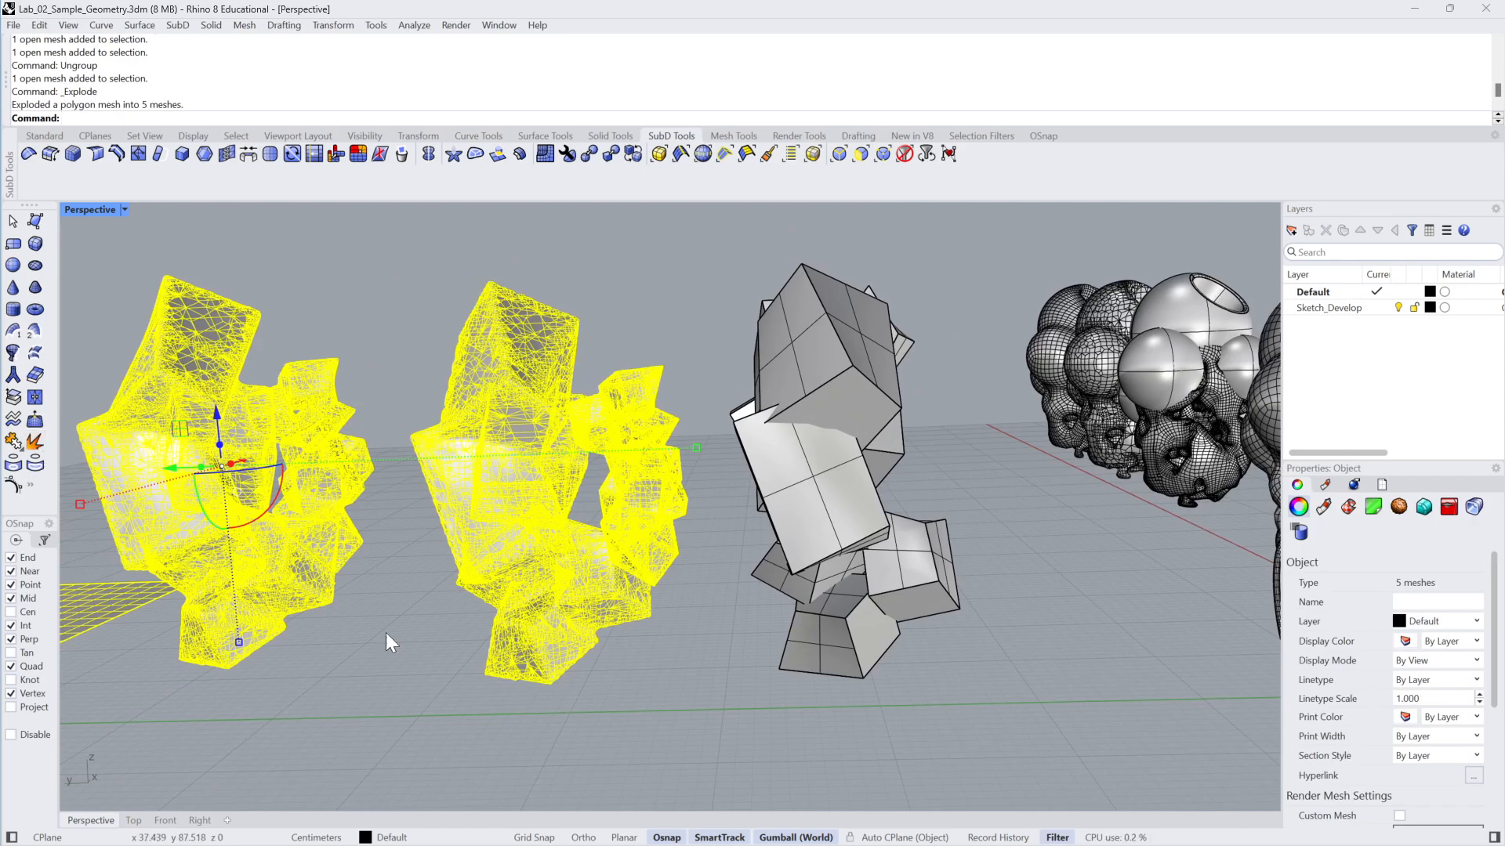
# Select the exploded mesh pieces one at a time to check which parts are disconnected
pyautogui.press('Escape')
pyautogui.click(622, 536)
pyautogui.press('Escape')
pyautogui.moveTo(697, 680); pyautogui.dragTo(728, 469, button='right')
pyautogui.click(583, 439)
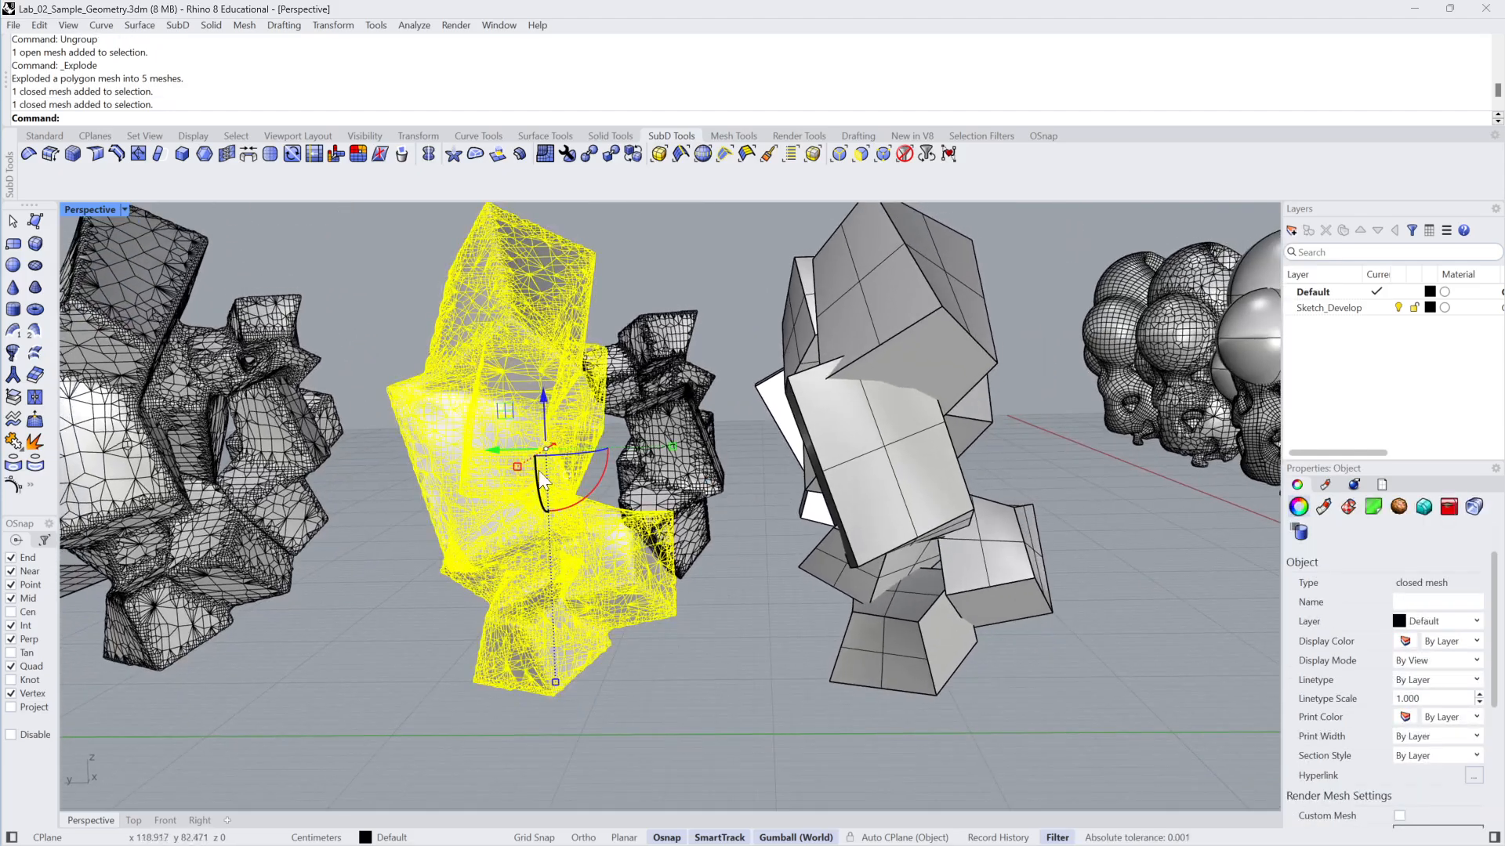
pyautogui.click(617, 425)
pyautogui.moveTo(618, 424); pyautogui.dragTo(383, 478, button='right')
pyautogui.click(791, 345)
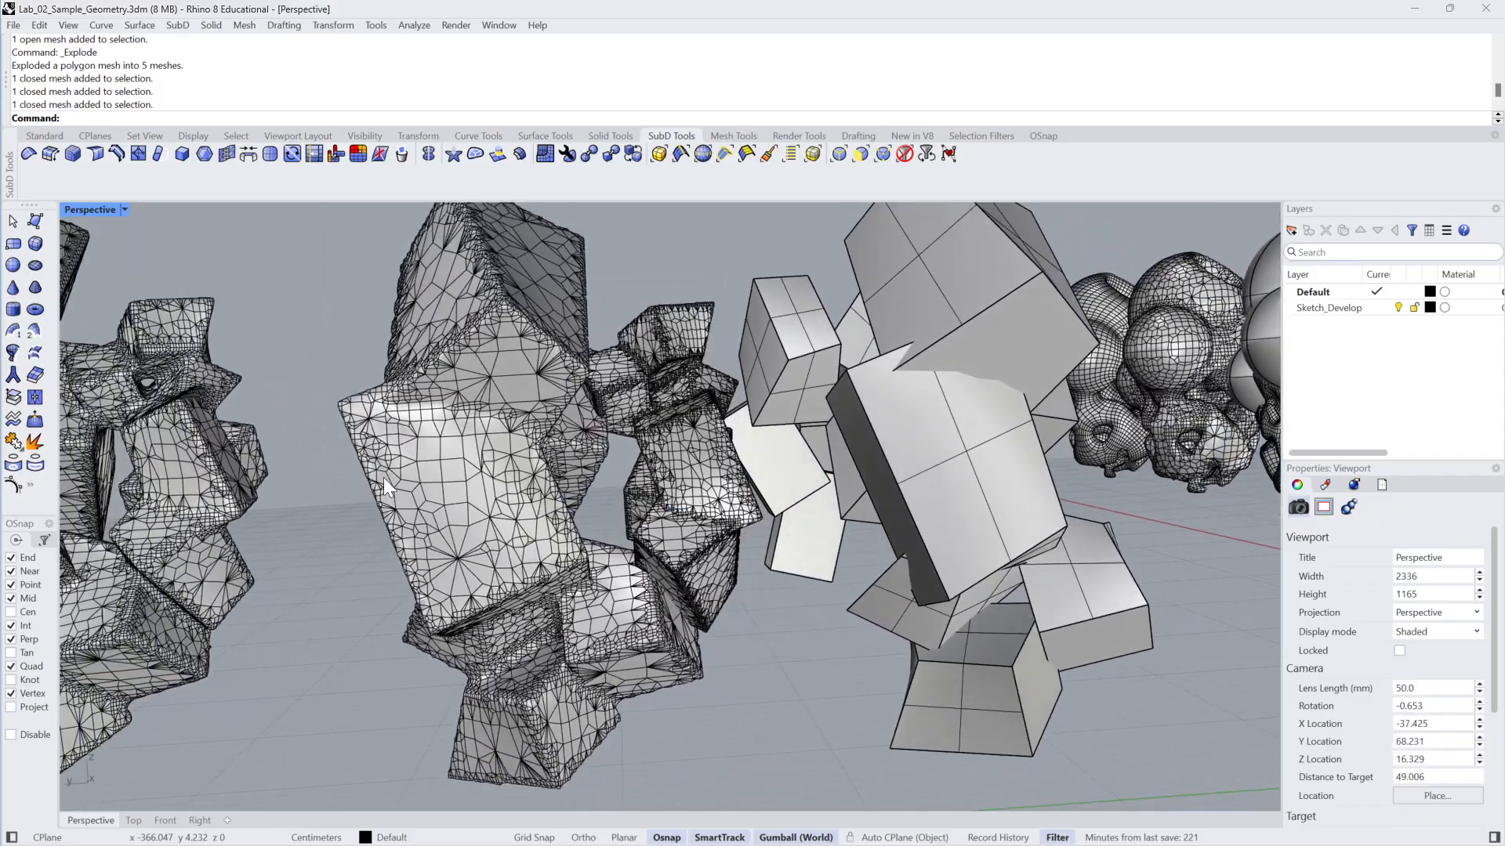
# Hide the smaller detached column piece of the exploded cluster mesh
pyautogui.scroll(-3, 614, 478)
pyautogui.click(666, 492)
pyautogui.moveTo(614, 478); pyautogui.dragTo(572, 513, button='right')
pyautogui.click(566, 516)
pyautogui.click(664, 478)
pyautogui.hotkey('ctrl', 'h')
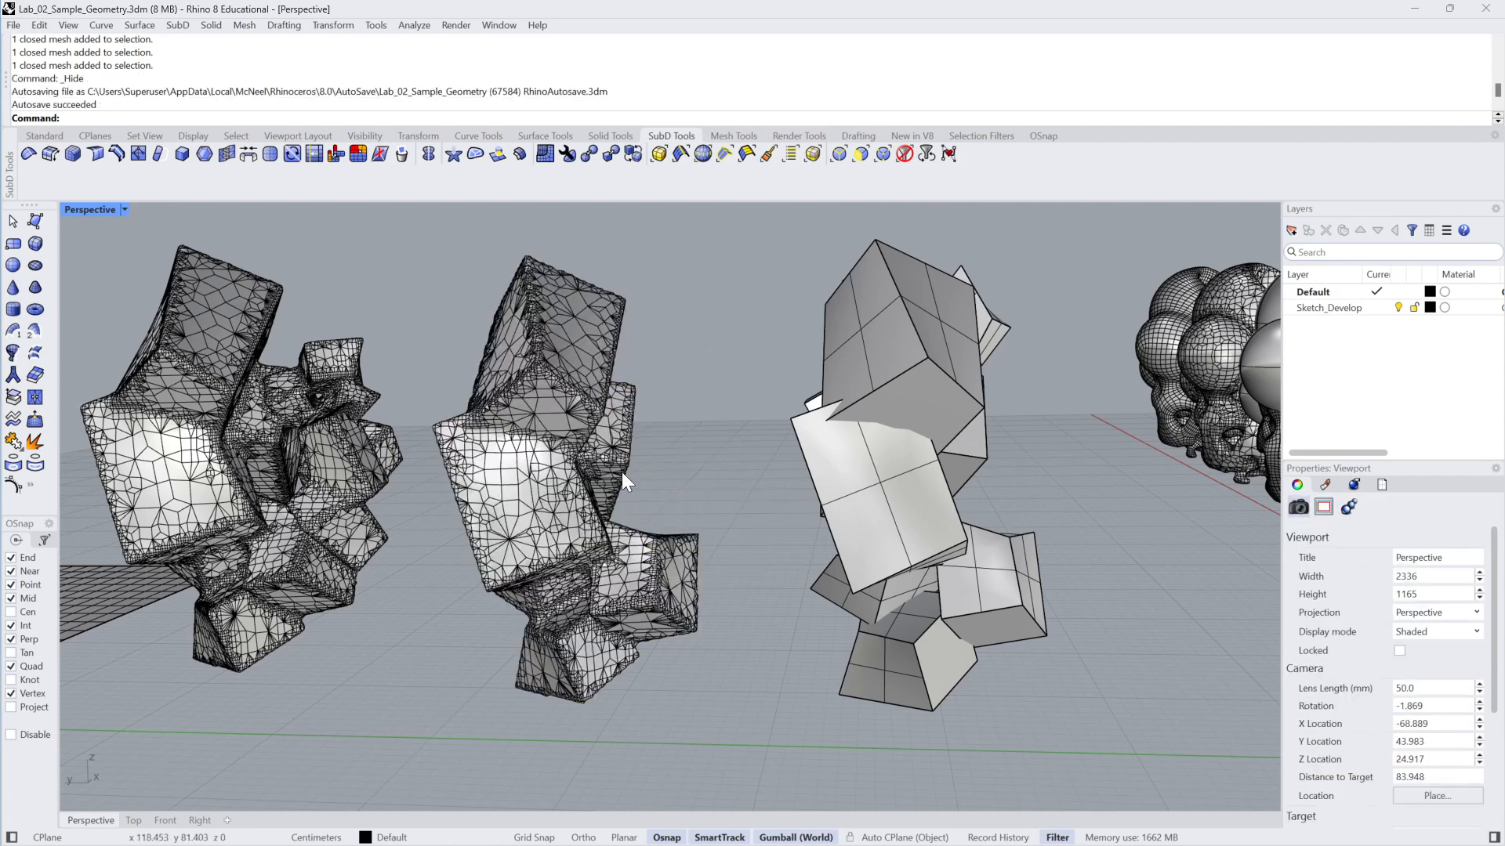
# Place a scaled-down, rotated copy of the large mesh piece in the gap beside the original
pyautogui.click(580, 467)
pyautogui.press('alt')
pyautogui.moveTo(580, 467); pyautogui.dragTo(658, 495)
pyautogui.moveTo(821, 475); pyautogui.dragTo(775, 469)
pyautogui.moveTo(737, 526); pyautogui.dragTo(642, 480)
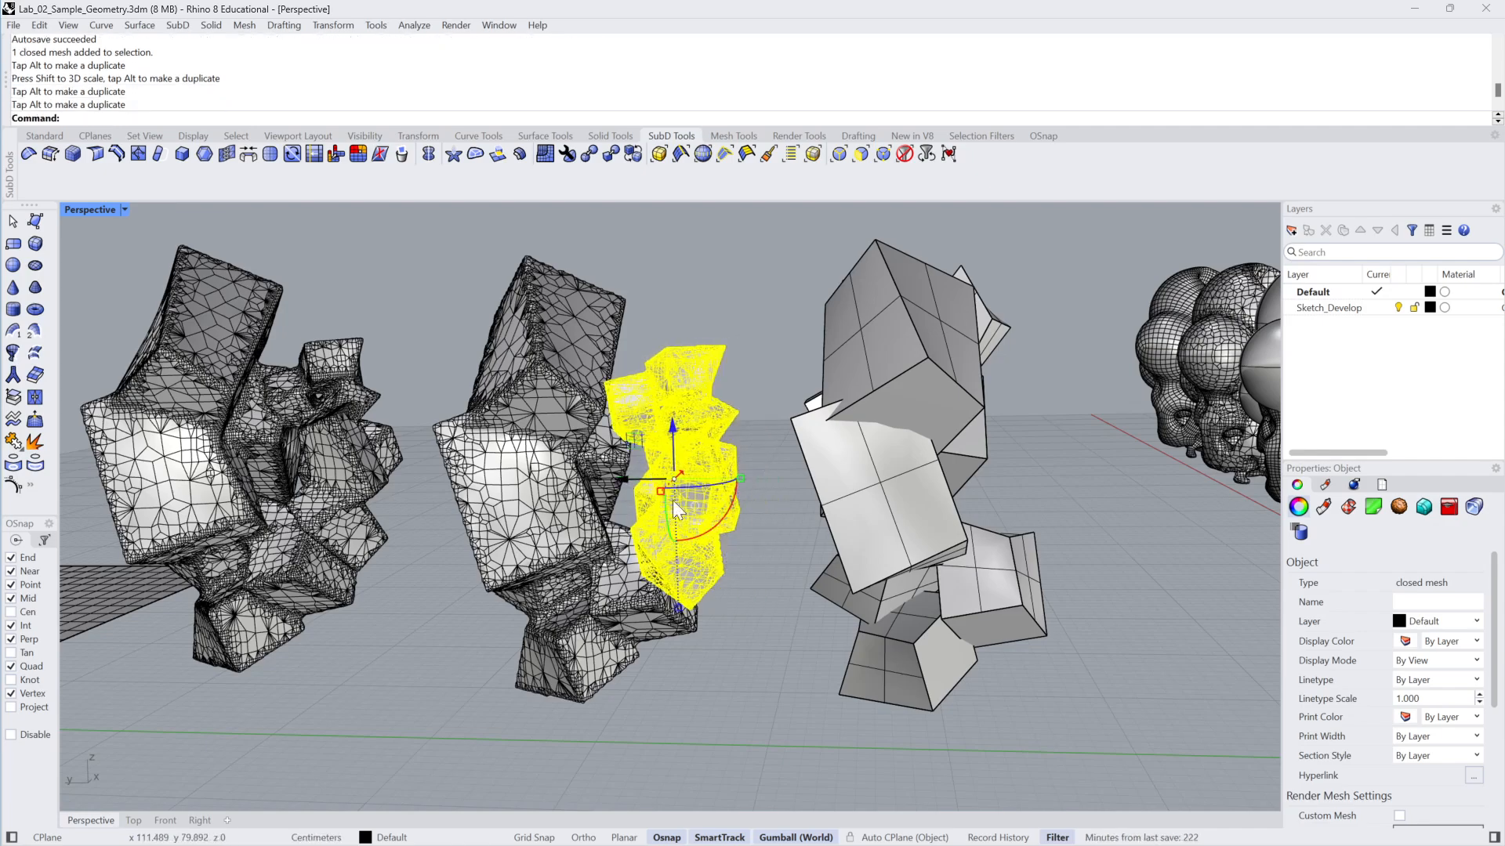
# Try a slight further rotation of the copied mesh piece and undo that rotation
pyautogui.click(738, 581)
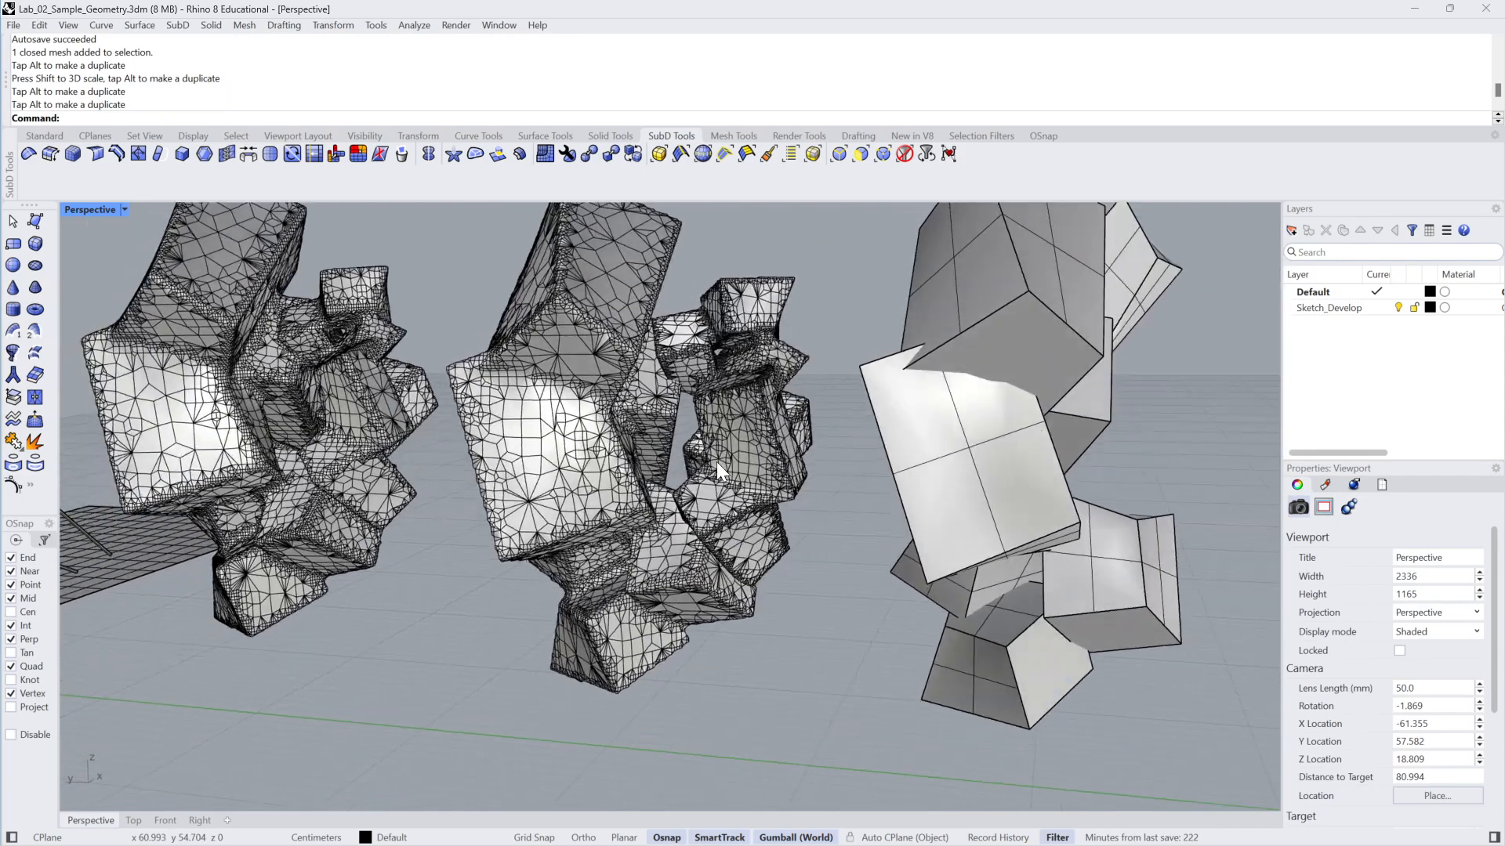
pyautogui.click(717, 461)
pyautogui.moveTo(741, 513); pyautogui.dragTo(759, 511)
pyautogui.hotkey('ctrl', 'z')
pyautogui.click(738, 649)
pyautogui.moveTo(738, 649); pyautogui.dragTo(708, 478, button='right')
pyautogui.click(708, 479)
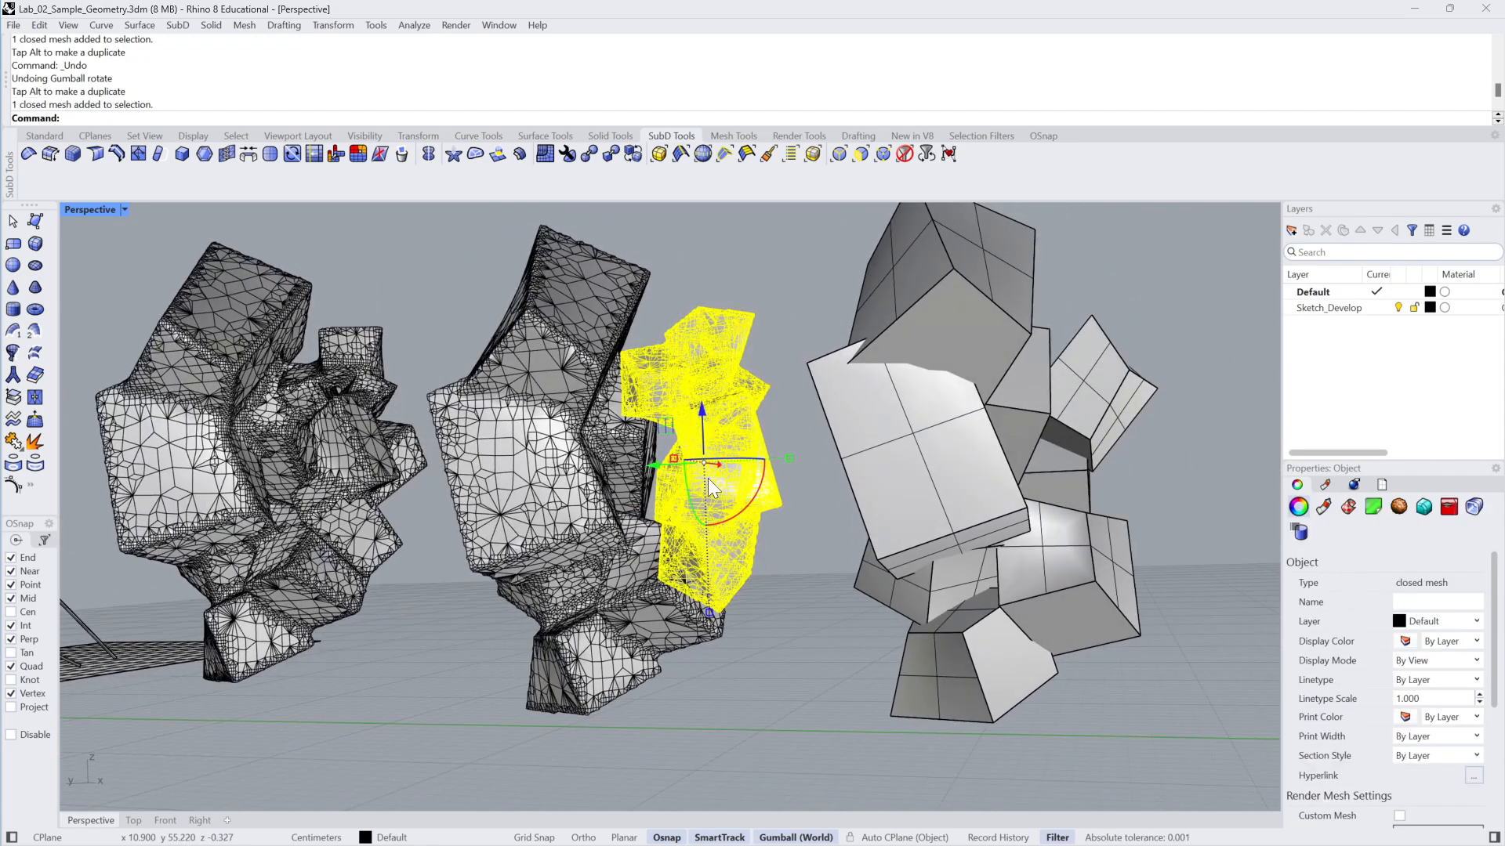
# Undo the copy's moves, rotation and scaling, and the hiding of the smaller column piece
pyautogui.hotkey('ctrl', 'z')
pyautogui.hotkey('ctrl', 'z')
pyautogui.hotkey('ctrl', 'z')
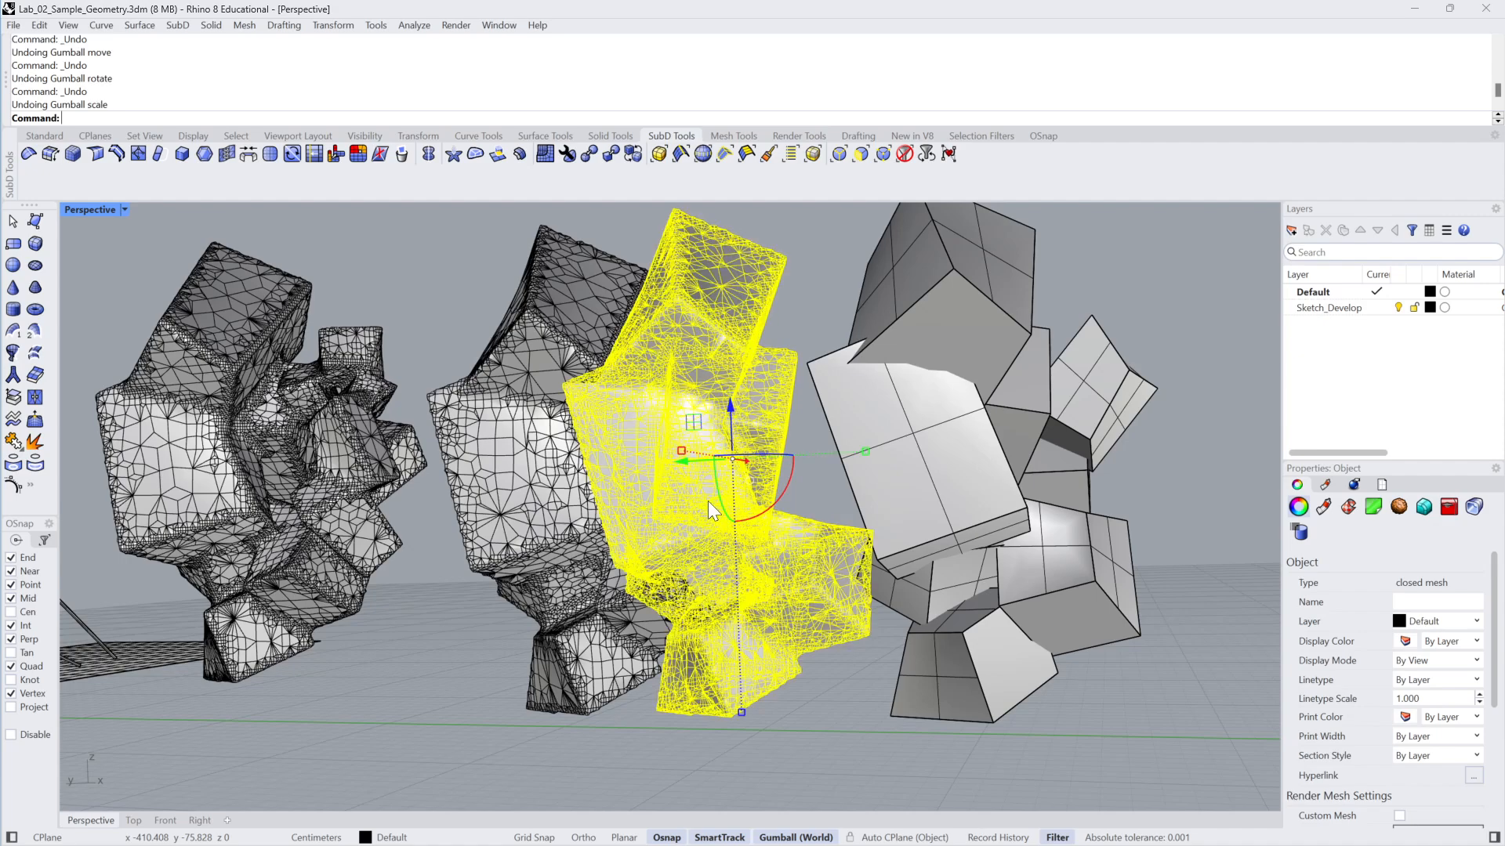
pyautogui.hotkey('ctrl', 'z')
pyautogui.hotkey('ctrl', 'z')
# Set up a shrink wrap of the two closed mesh pieces with a target edge length of 0.15
pyautogui.moveTo(840, 740); pyautogui.dragTo(742, 475, button='right')
pyautogui.click(742, 475)
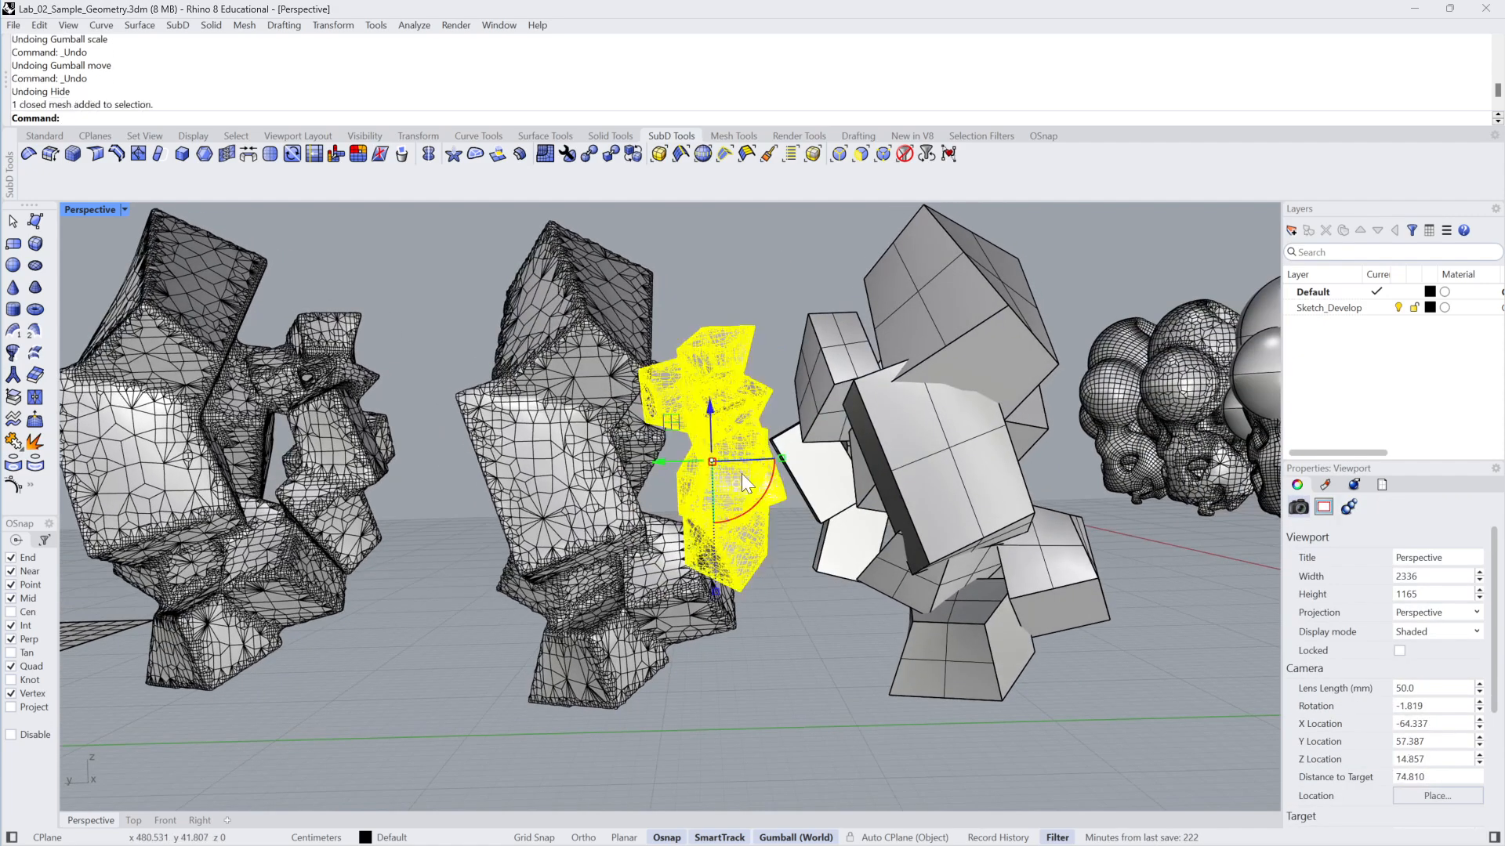
pyautogui.click(618, 459)
pyautogui.scroll(-2, 617, 460)
pyautogui.moveTo(810, 276); pyautogui.dragTo(756, 295, button='right')
pyautogui.click(755, 295)
pyautogui.moveTo(732, 300); pyautogui.dragTo(580, 630)
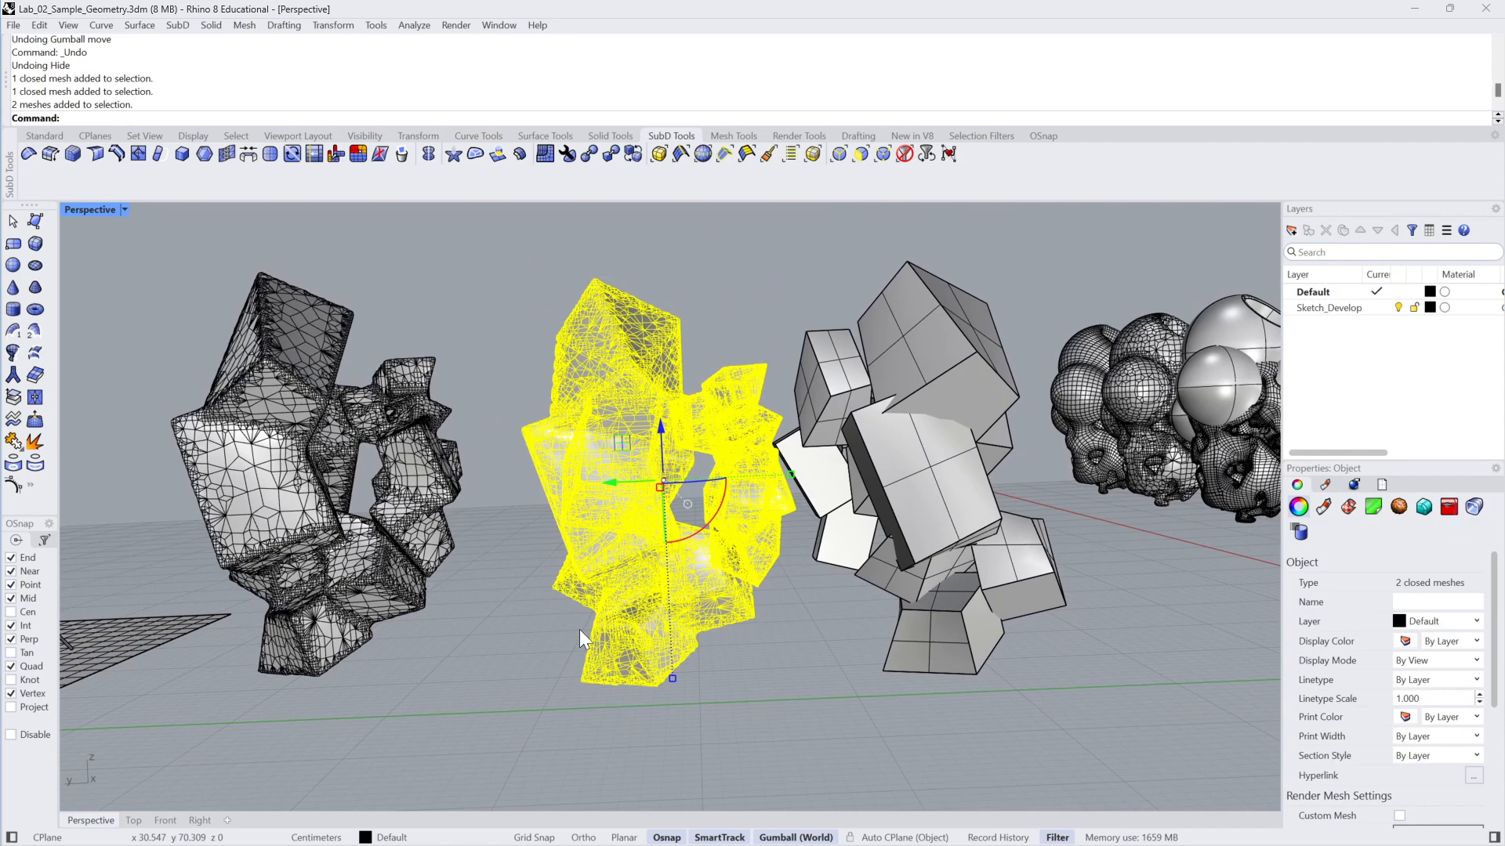
pyautogui.press('Return')
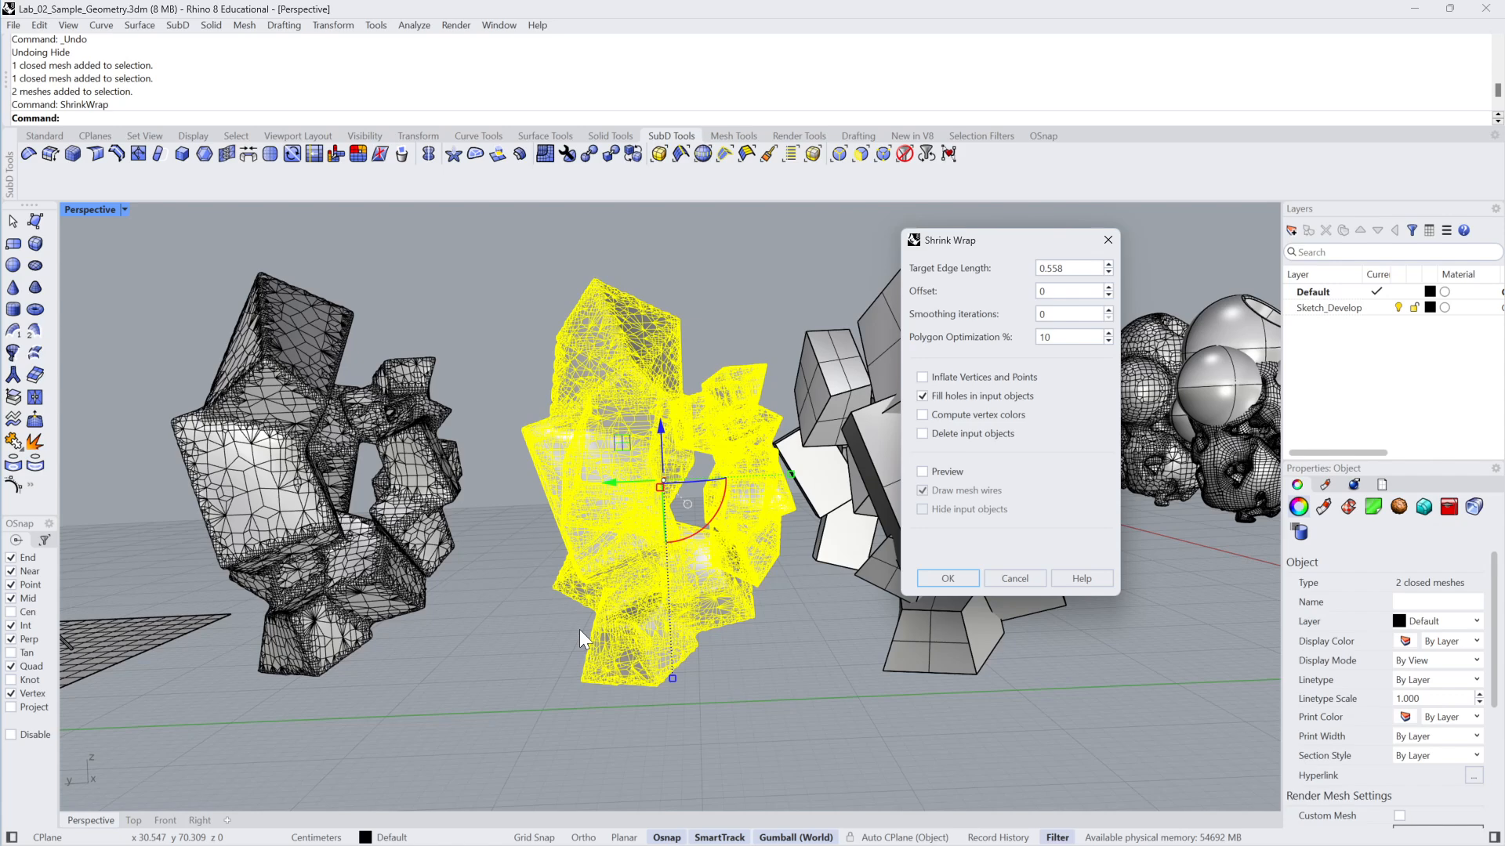
pyautogui.doubleClick(1051, 270)
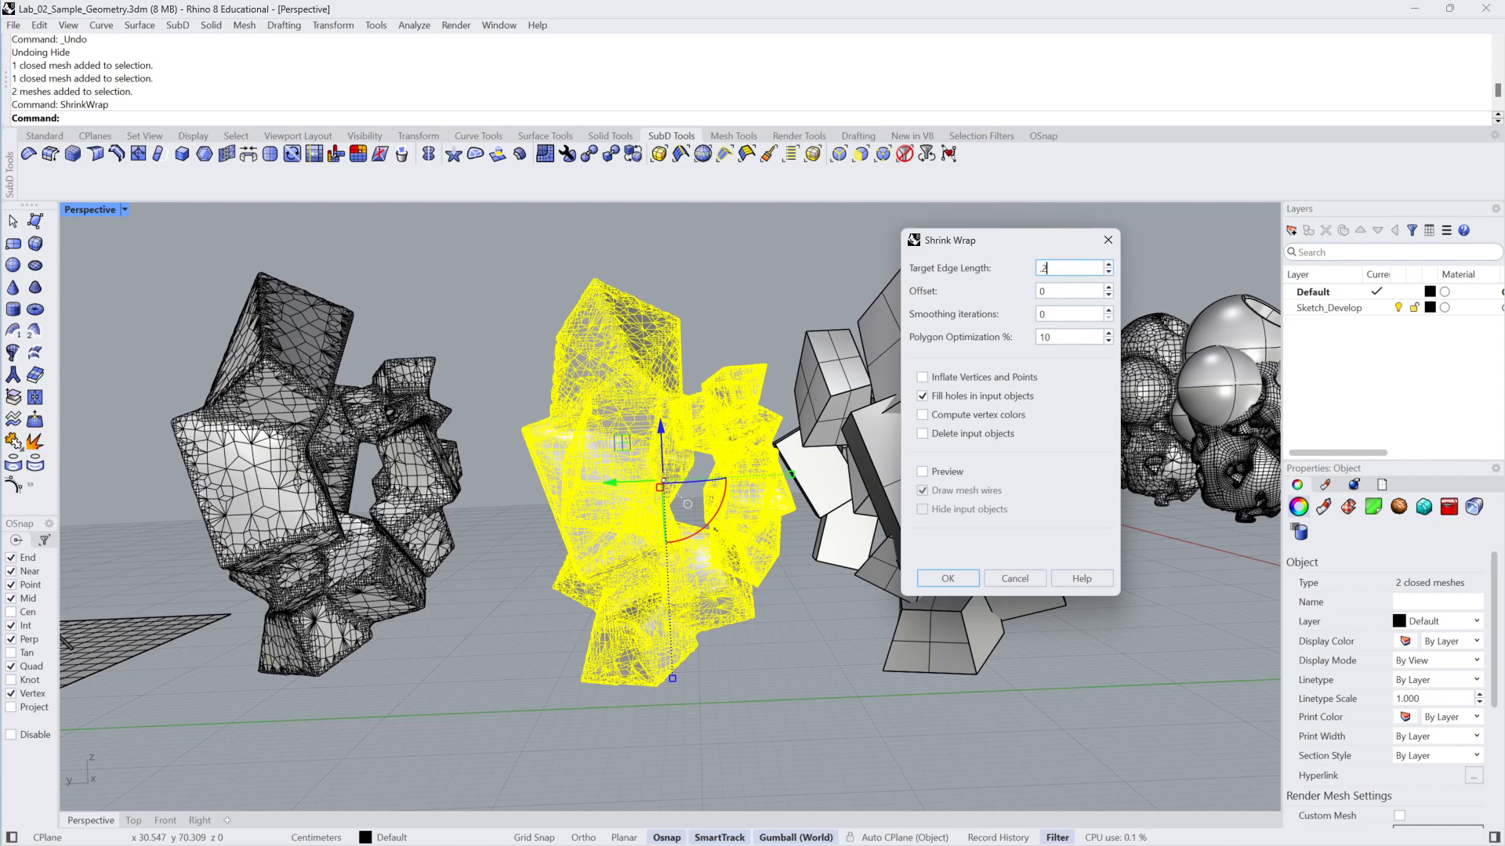
pyautogui.press('BackSpace')
pyautogui.press('BackSpace')
pyautogui.press('Tab')
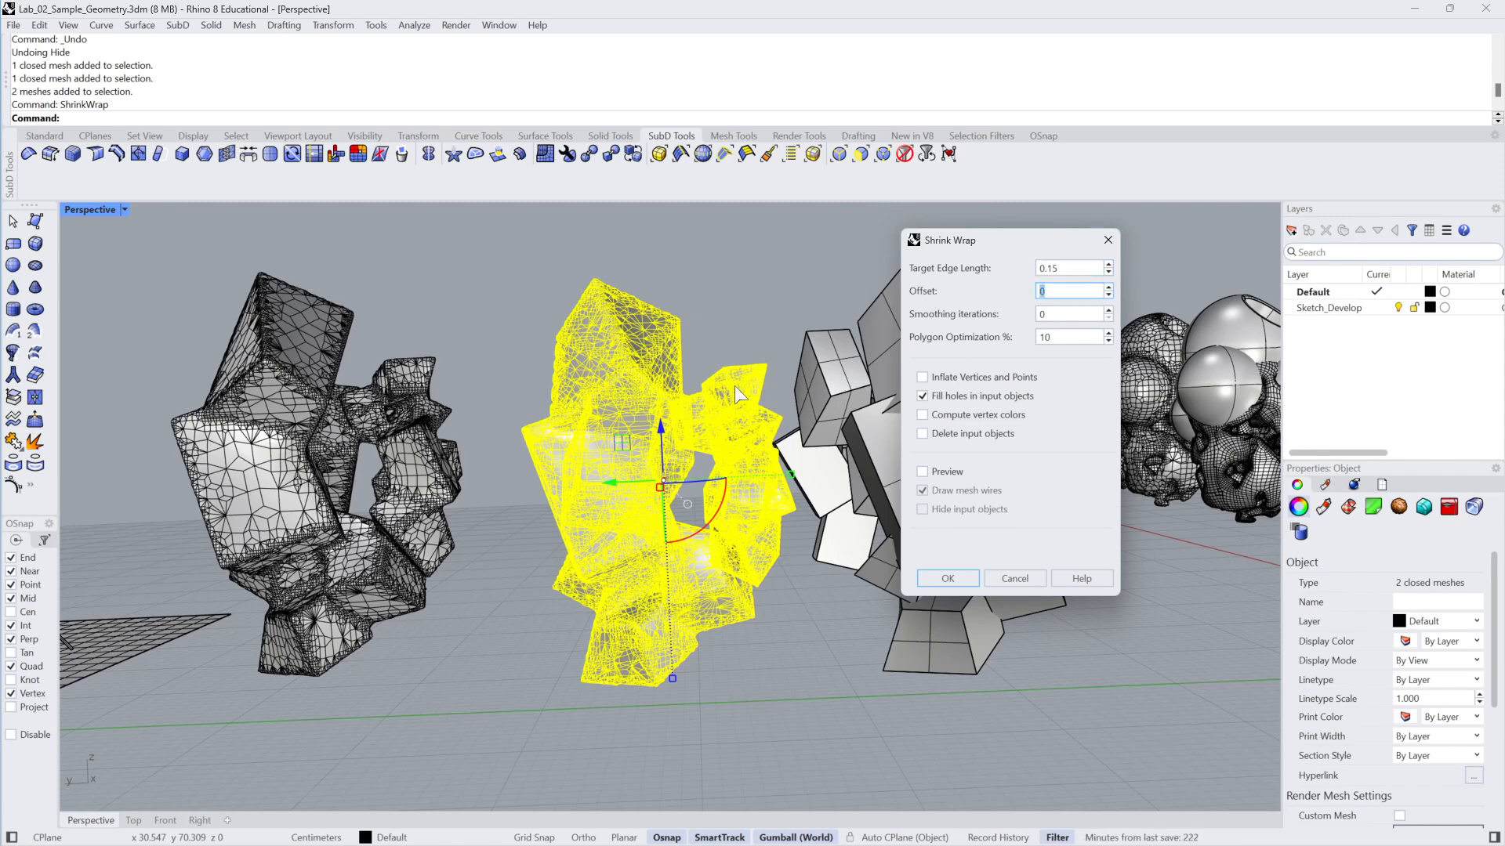
# Preview the shrink wrap with input objects hidden and mesh wires drawn, and create the mesh
pyautogui.click(923, 472)
pyautogui.click(923, 491)
pyautogui.click(923, 509)
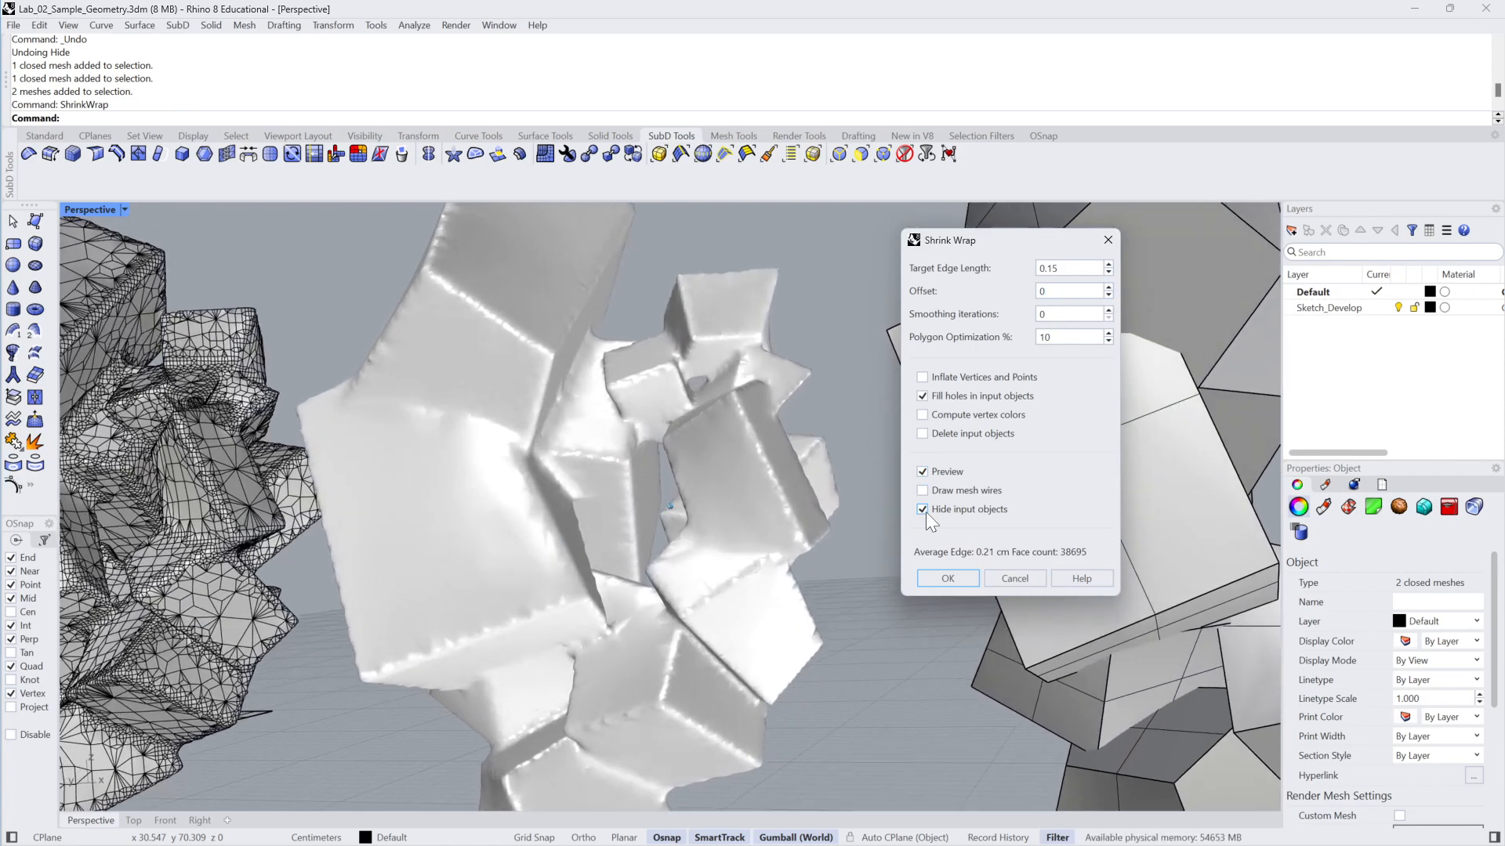
pyautogui.click(923, 490)
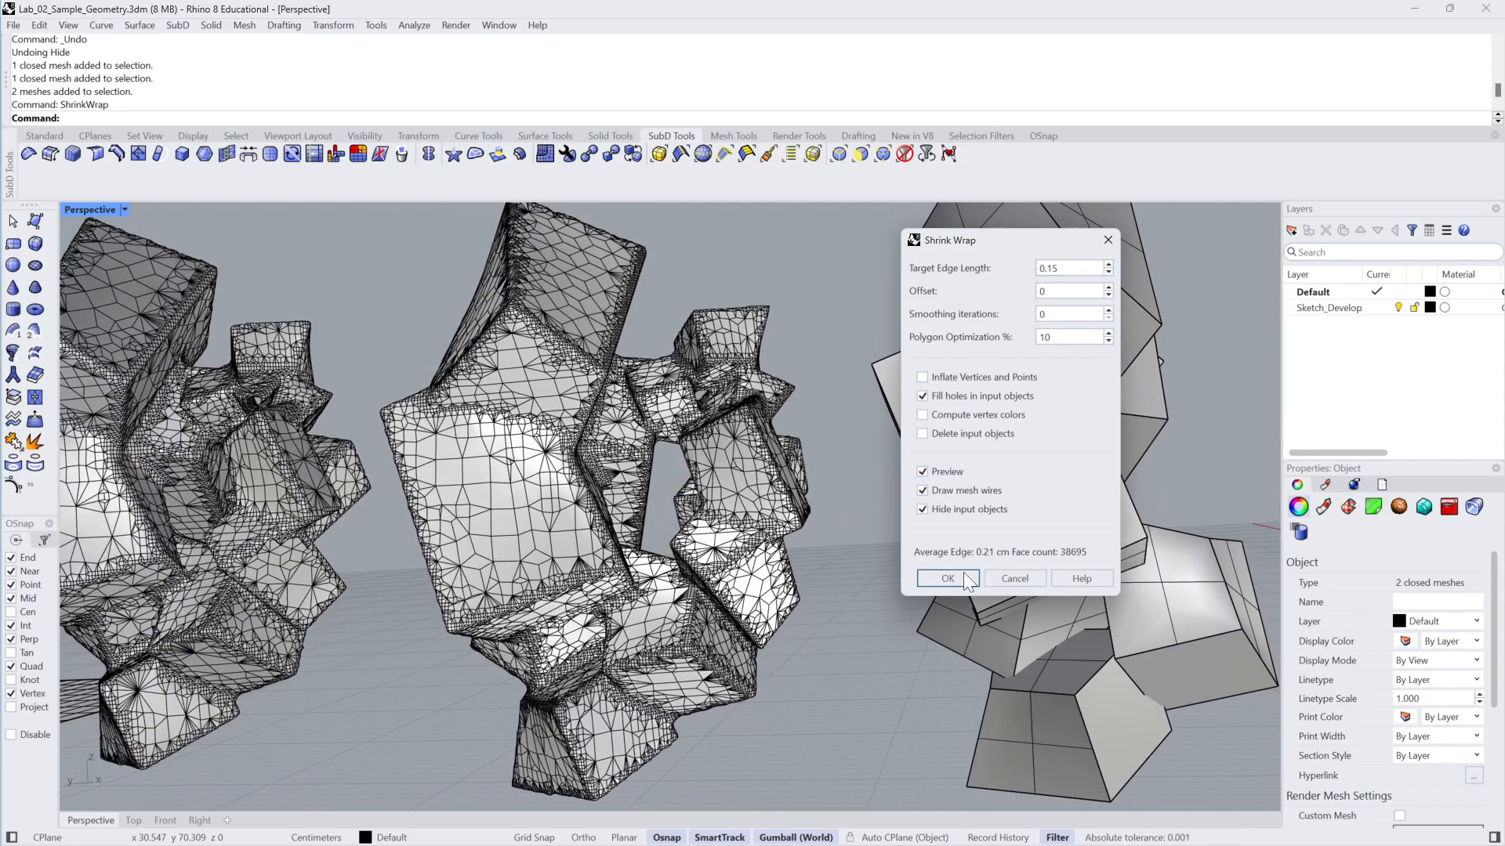
pyautogui.click(948, 578)
# Check the overlapping shrink-wrap meshes by selecting one of them, and undo the shrink wrap
pyautogui.click(763, 486)
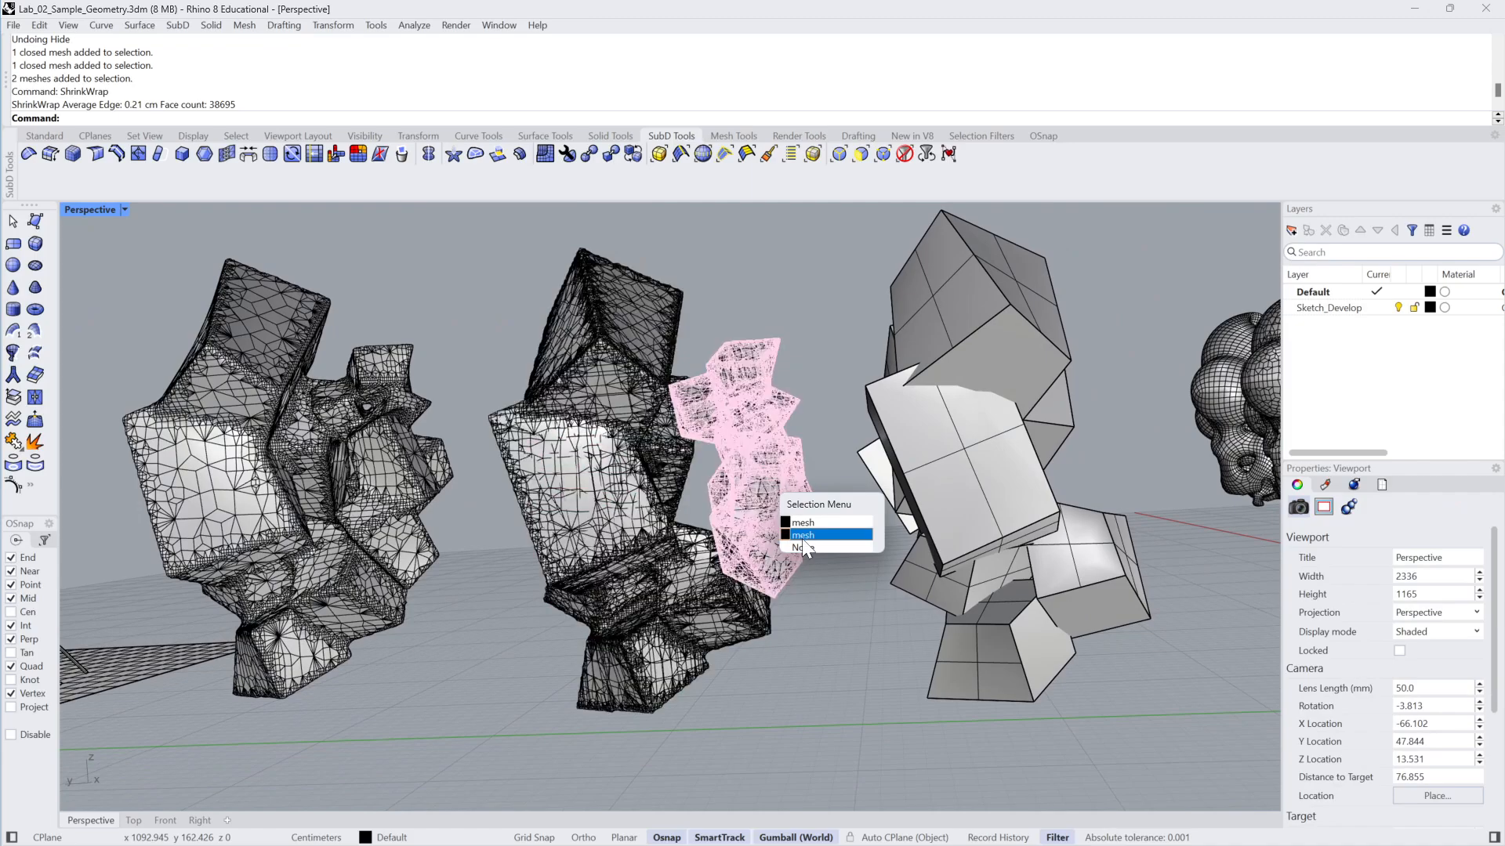
pyautogui.click(801, 538)
pyautogui.moveTo(668, 461); pyautogui.dragTo(724, 477, button='right')
pyautogui.click(722, 477)
pyautogui.click(815, 680)
pyautogui.hotkey('ctrl', 'z')
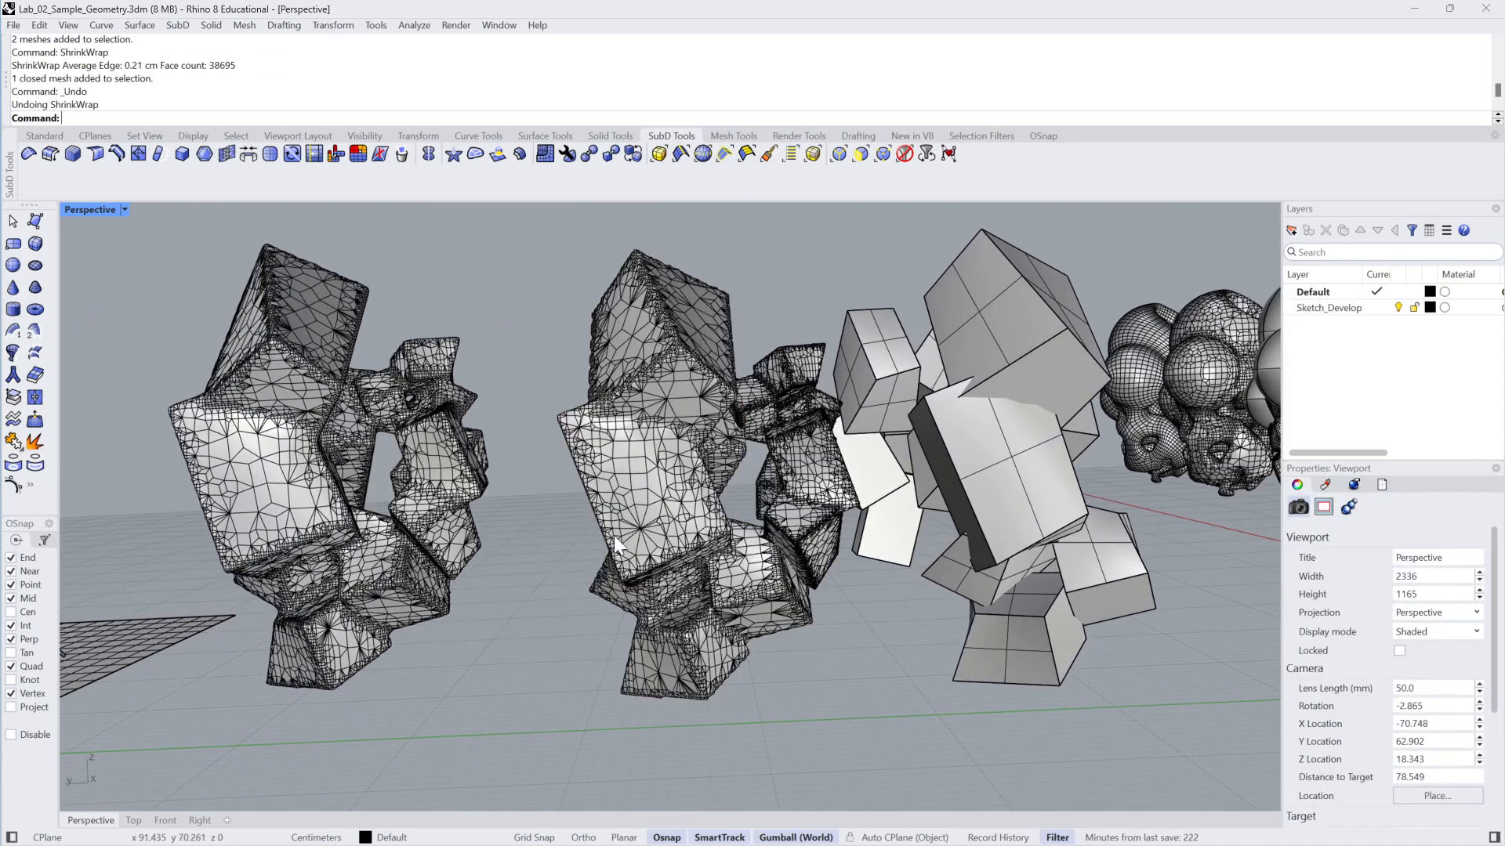
# Preview a quad remesh of the neighbouring closed mesh with SubD conversion off and input objects hidden, and cancel it
pyautogui.moveTo(506, 503); pyautogui.dragTo(865, 351, button='right')
pyautogui.scroll(4, 534, 459)
pyautogui.click(533, 459)
pyautogui.click(778, 660)
pyautogui.click(728, 516)
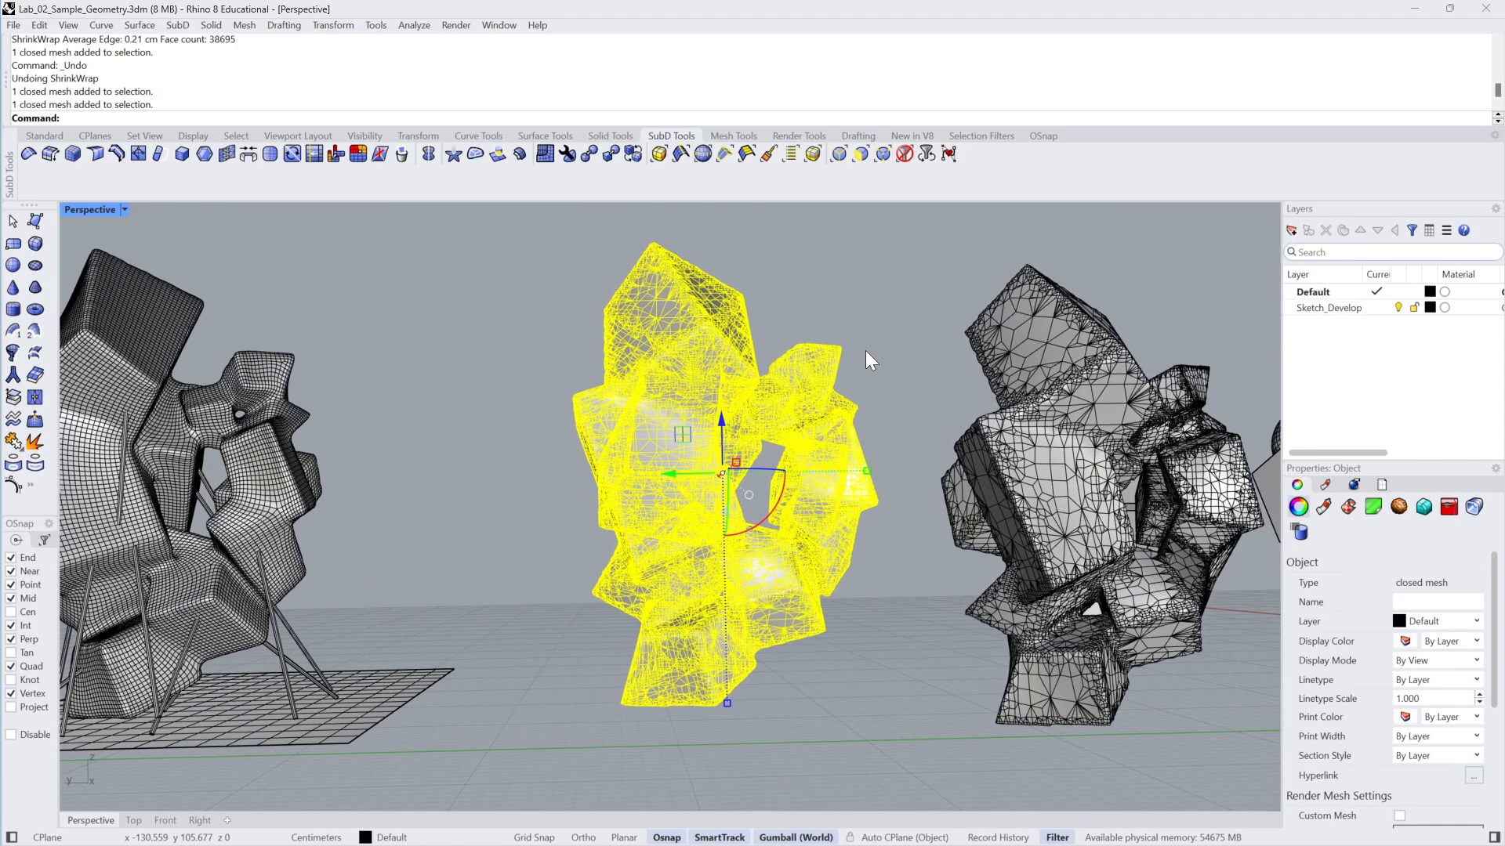
pyautogui.write('QuadRemesh')
pyautogui.press('Return')
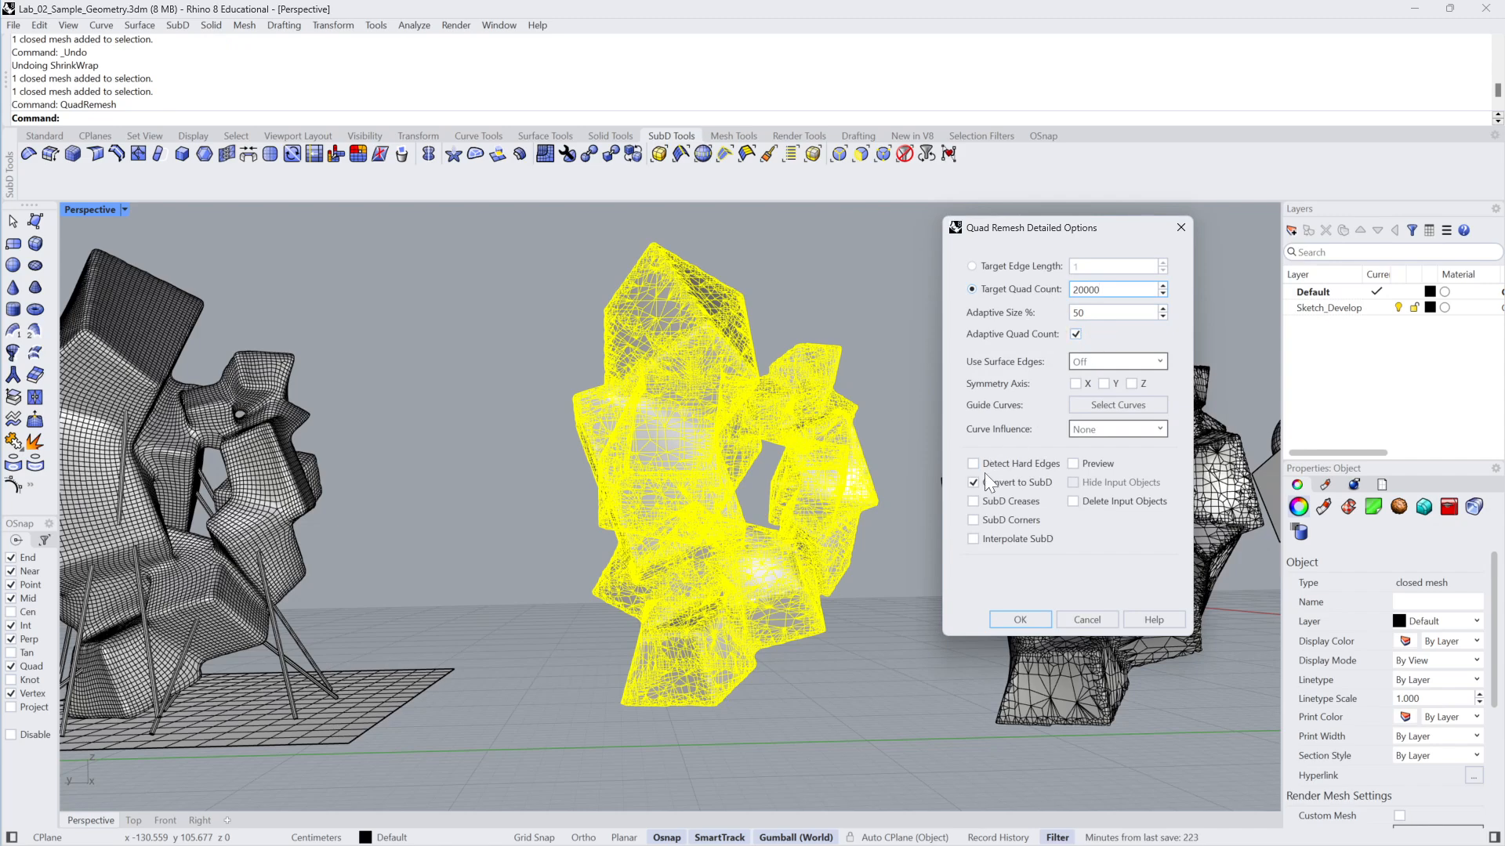
pyautogui.click(1073, 463)
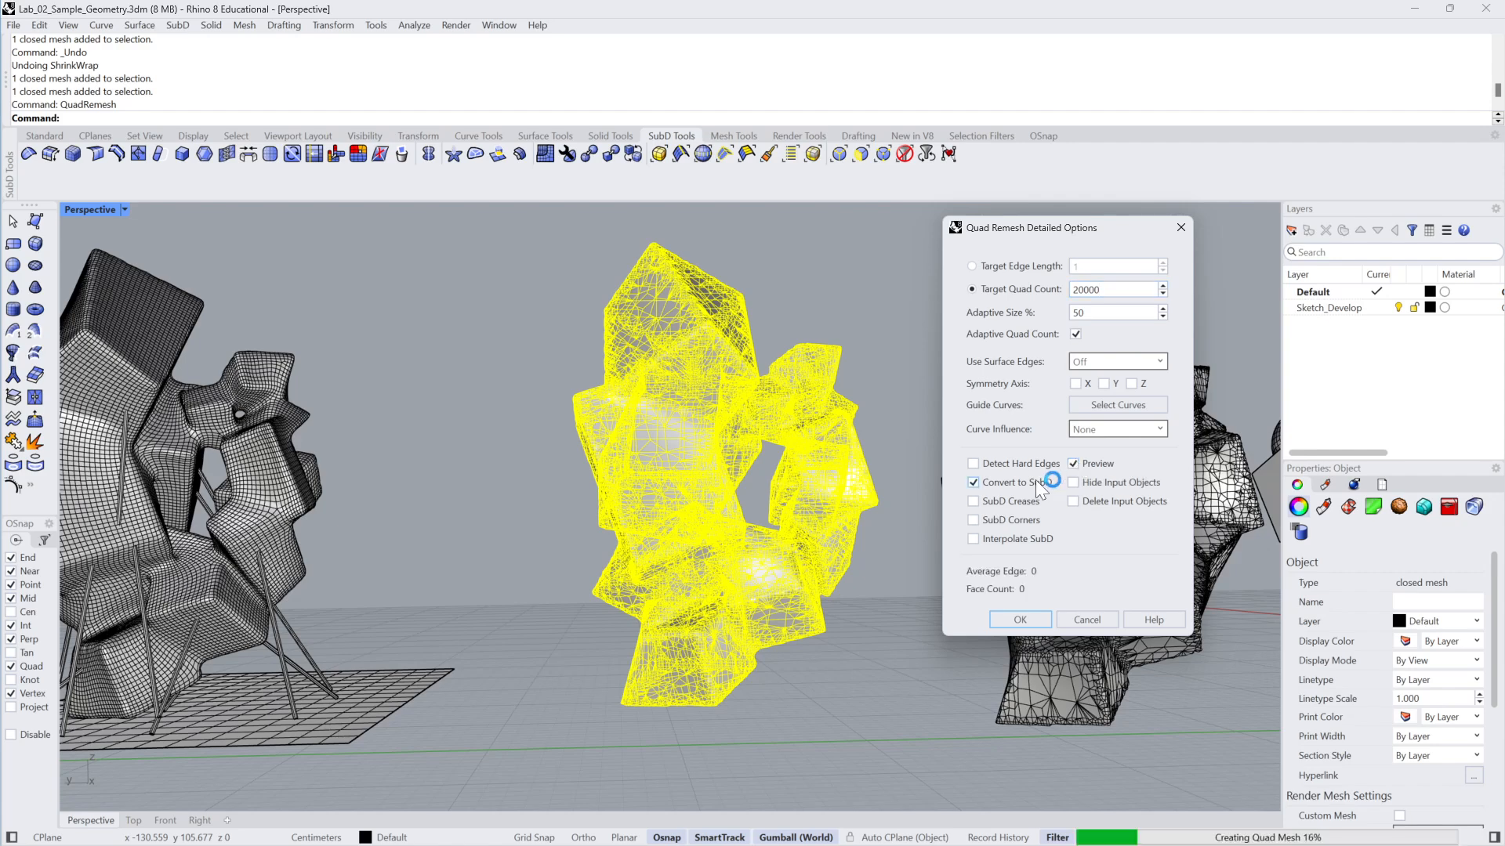
pyautogui.click(984, 482)
pyautogui.click(972, 483)
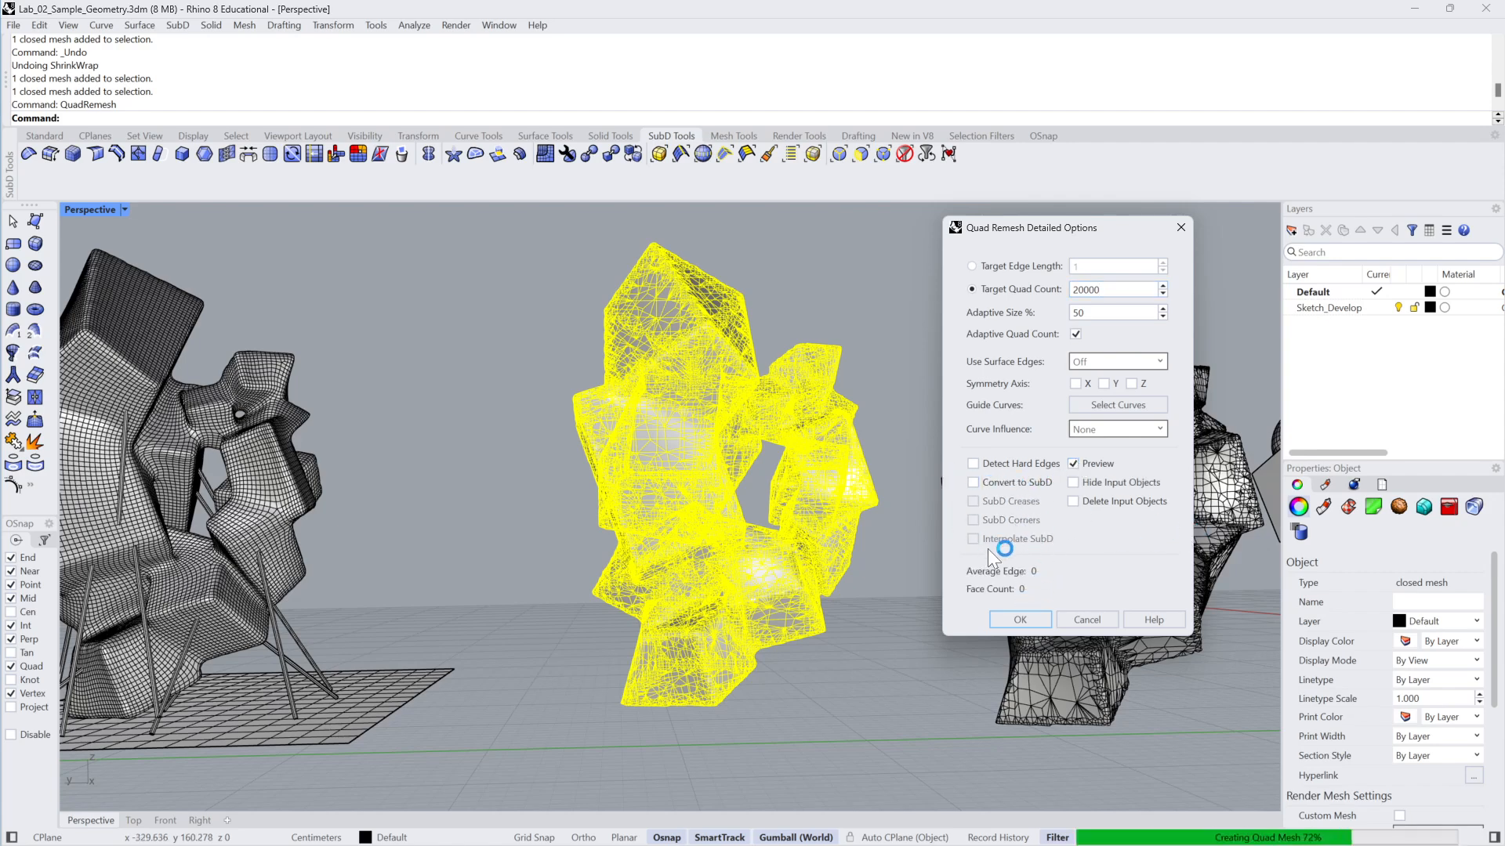
pyautogui.click(1075, 483)
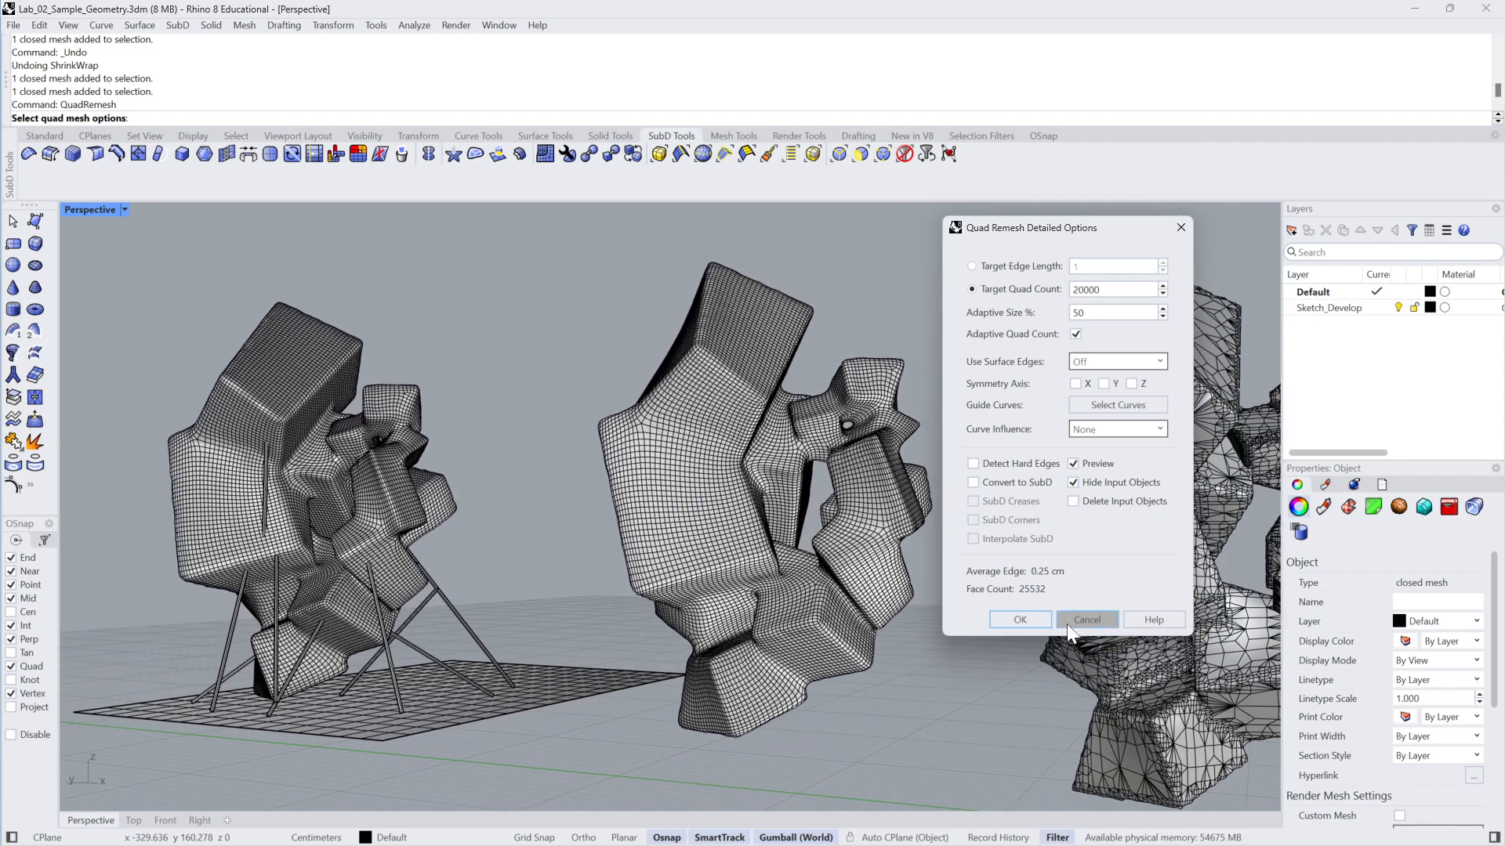
pyautogui.click(1087, 619)
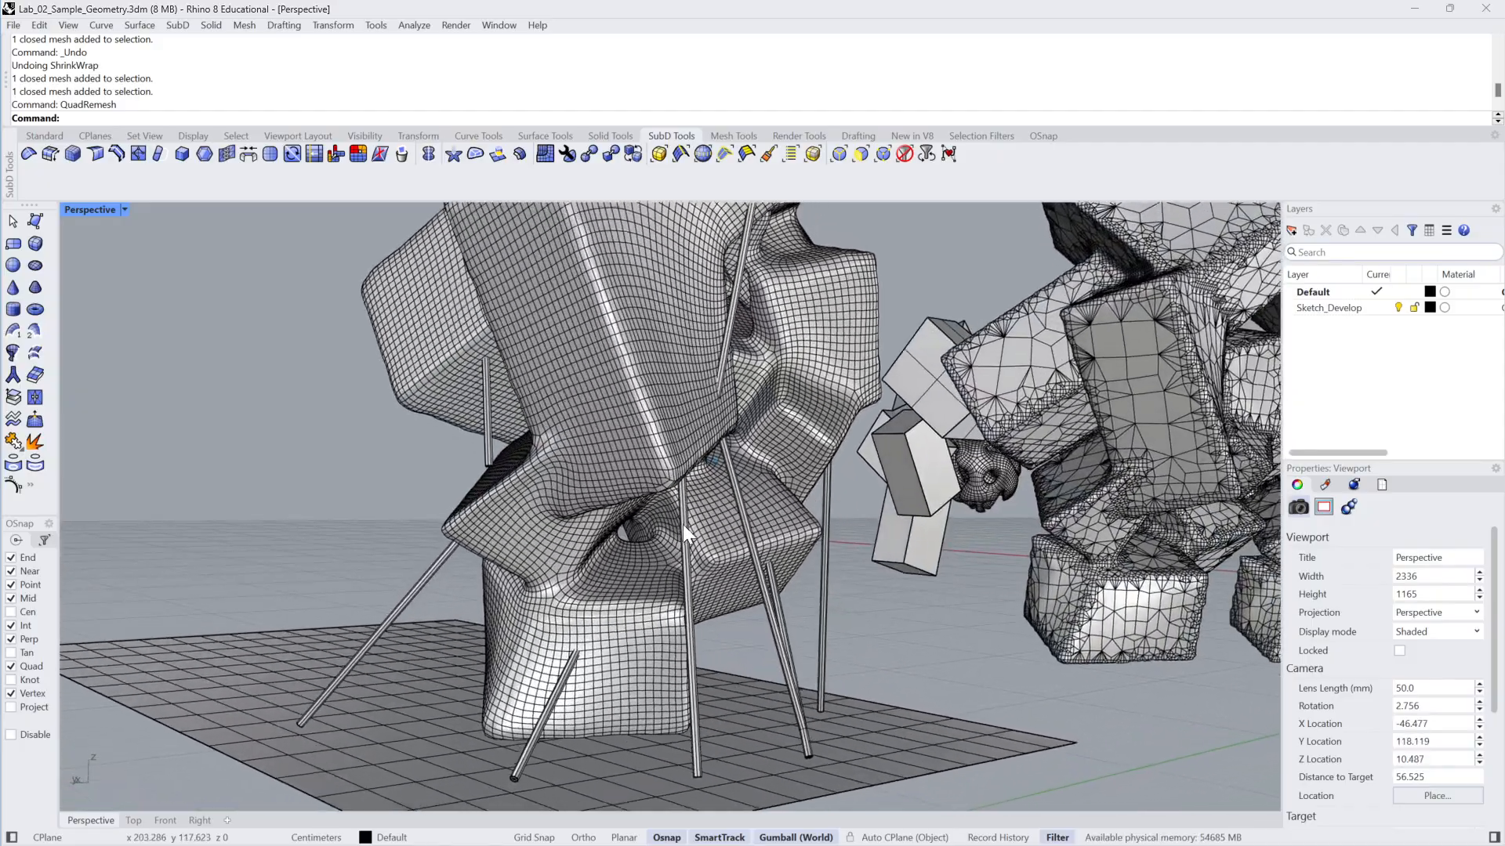
# Hide the slanted SubD support leg at the outer corner of the quad-meshed structure
pyautogui.moveTo(684, 524)
pyautogui.mouseDown(button='right')
pyautogui.moveTo(689, 542)
pyautogui.moveTo(868, 551)
pyautogui.moveTo(873, 530)
pyautogui.mouseUp(button='right')
pyautogui.click(877, 534)
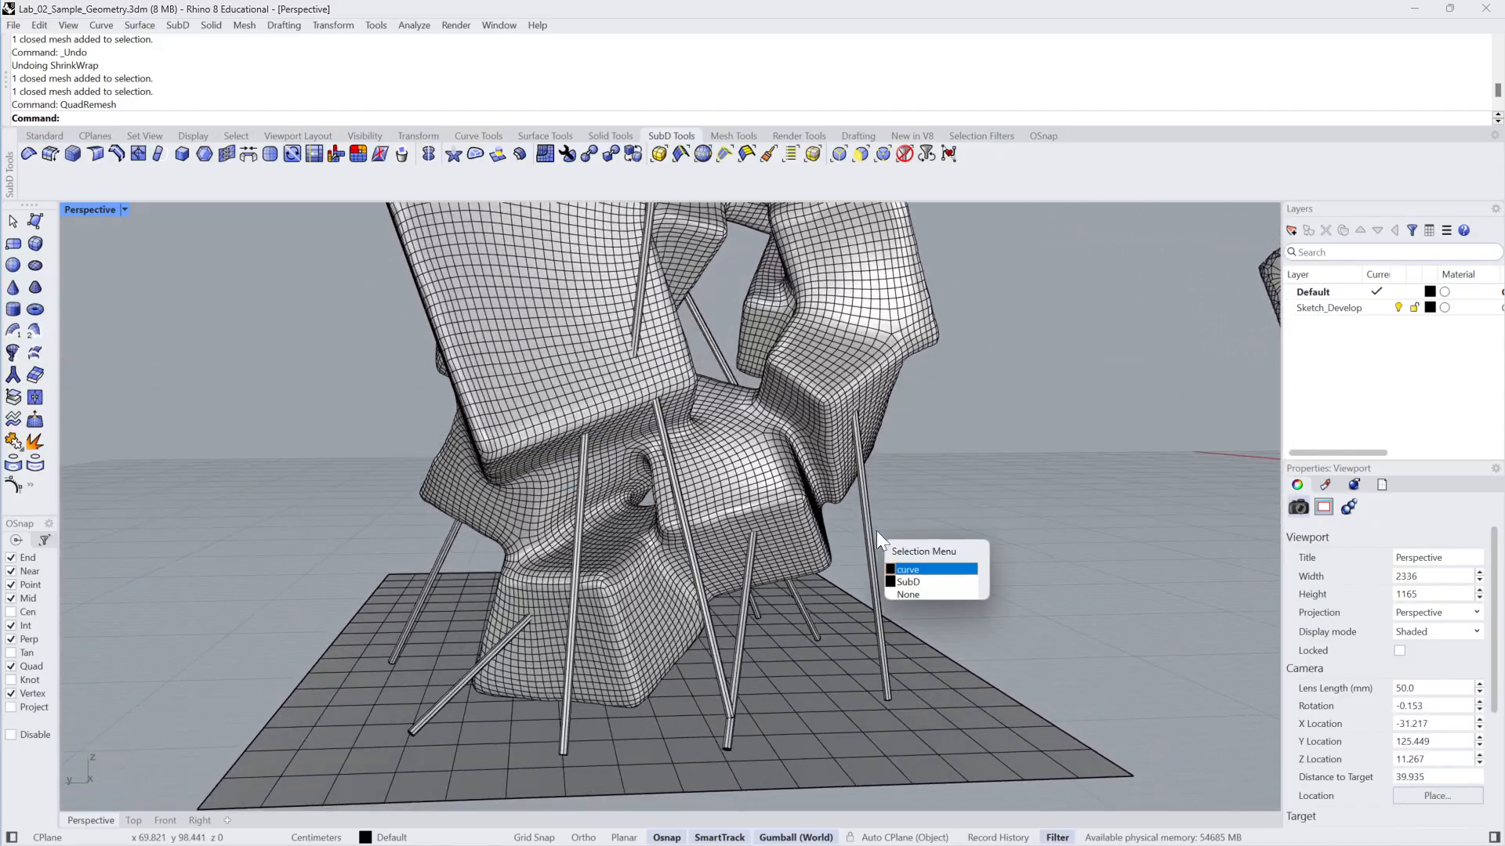
pyautogui.click(906, 581)
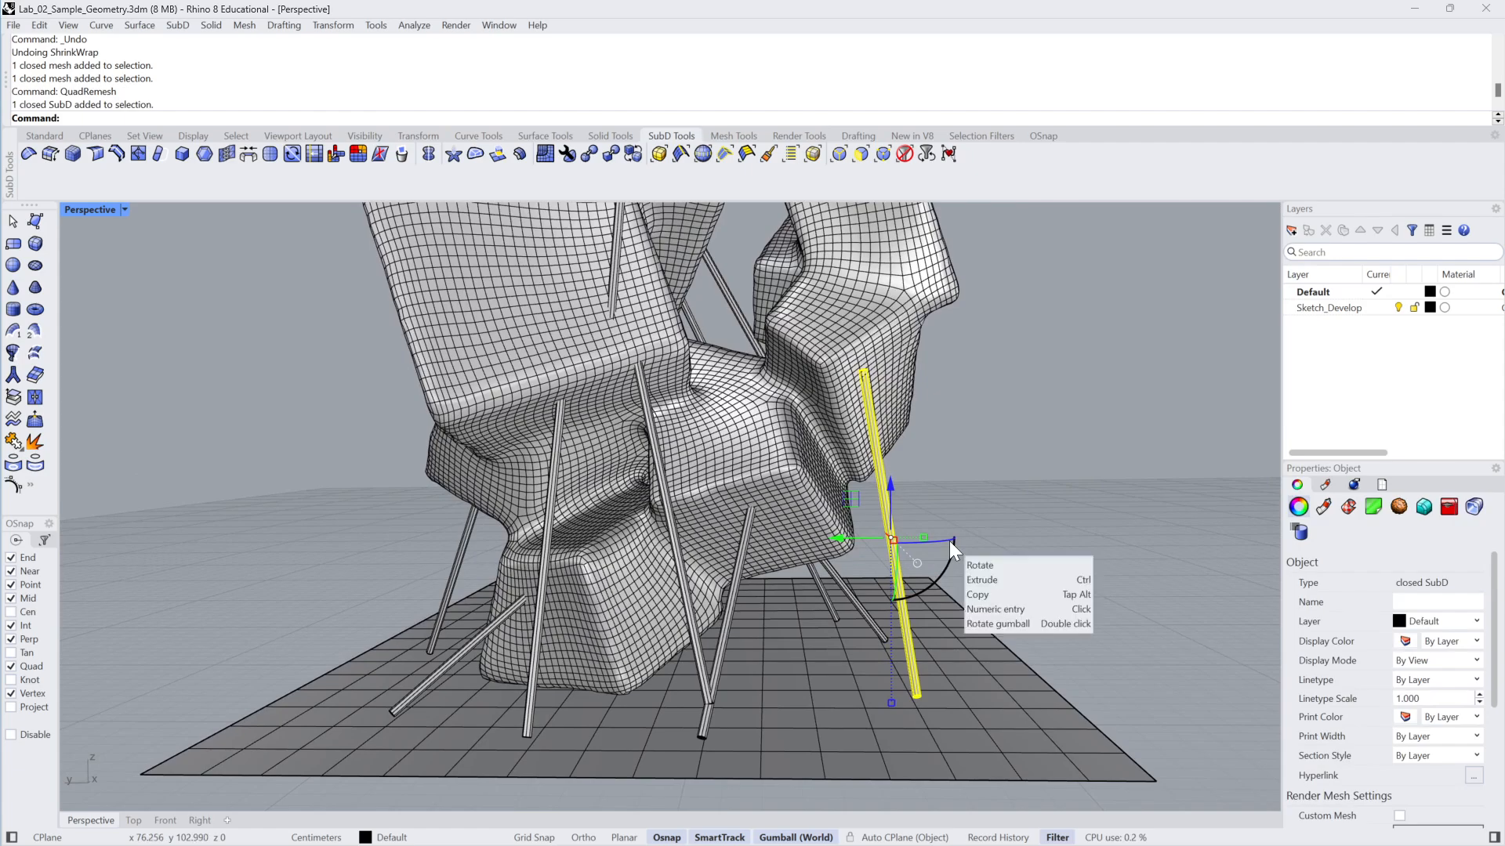
pyautogui.hotkey('ctrl', 'h')
pyautogui.scroll(-10, 955, 602)
pyautogui.click(918, 669)
pyautogui.moveTo(918, 669); pyautogui.dragTo(864, 658, button='right')
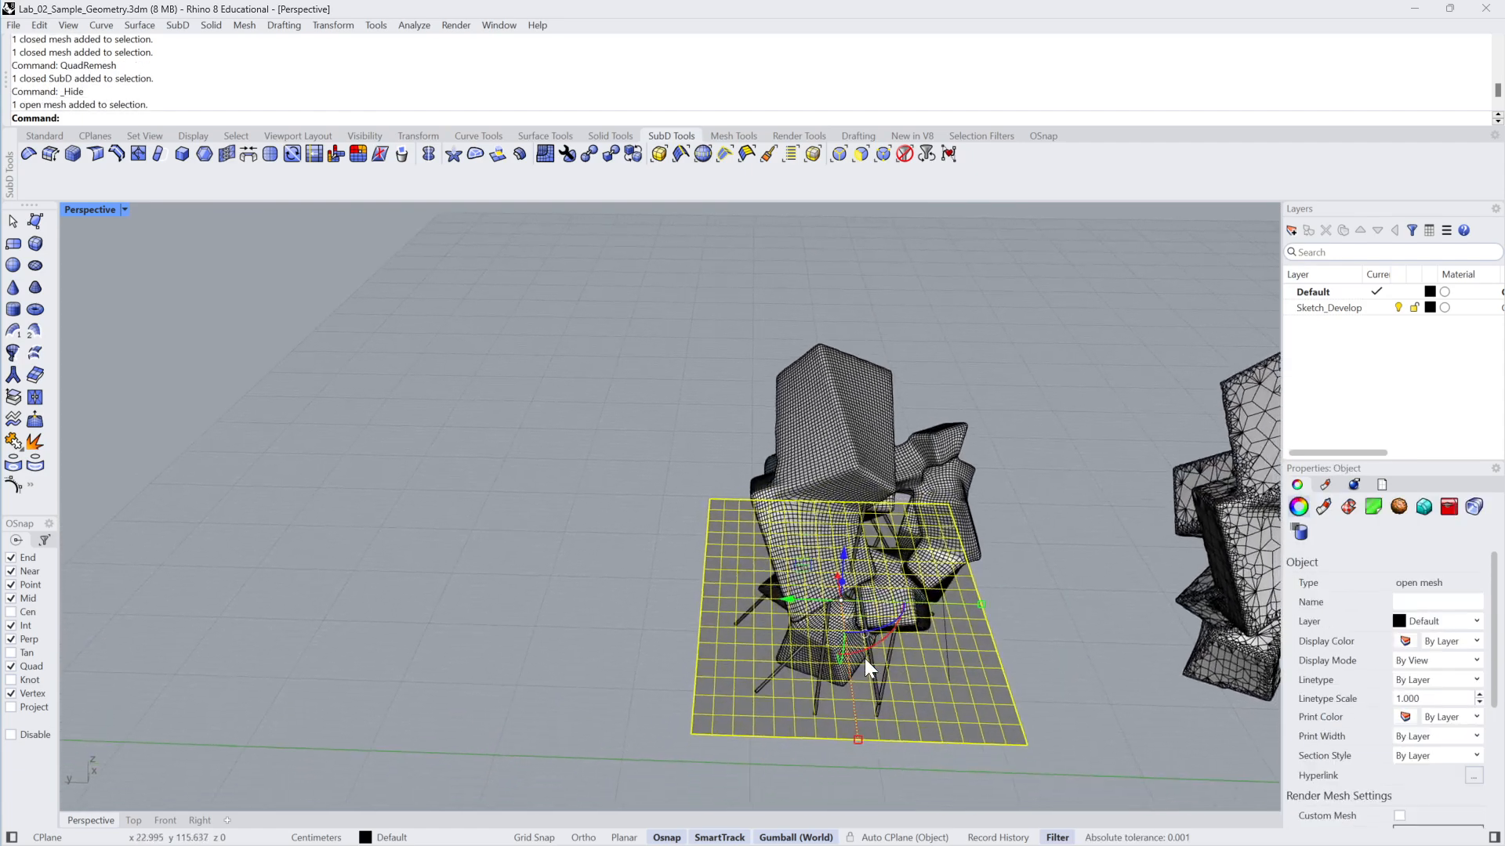
pyautogui.hotkey('ctrl', 'h')
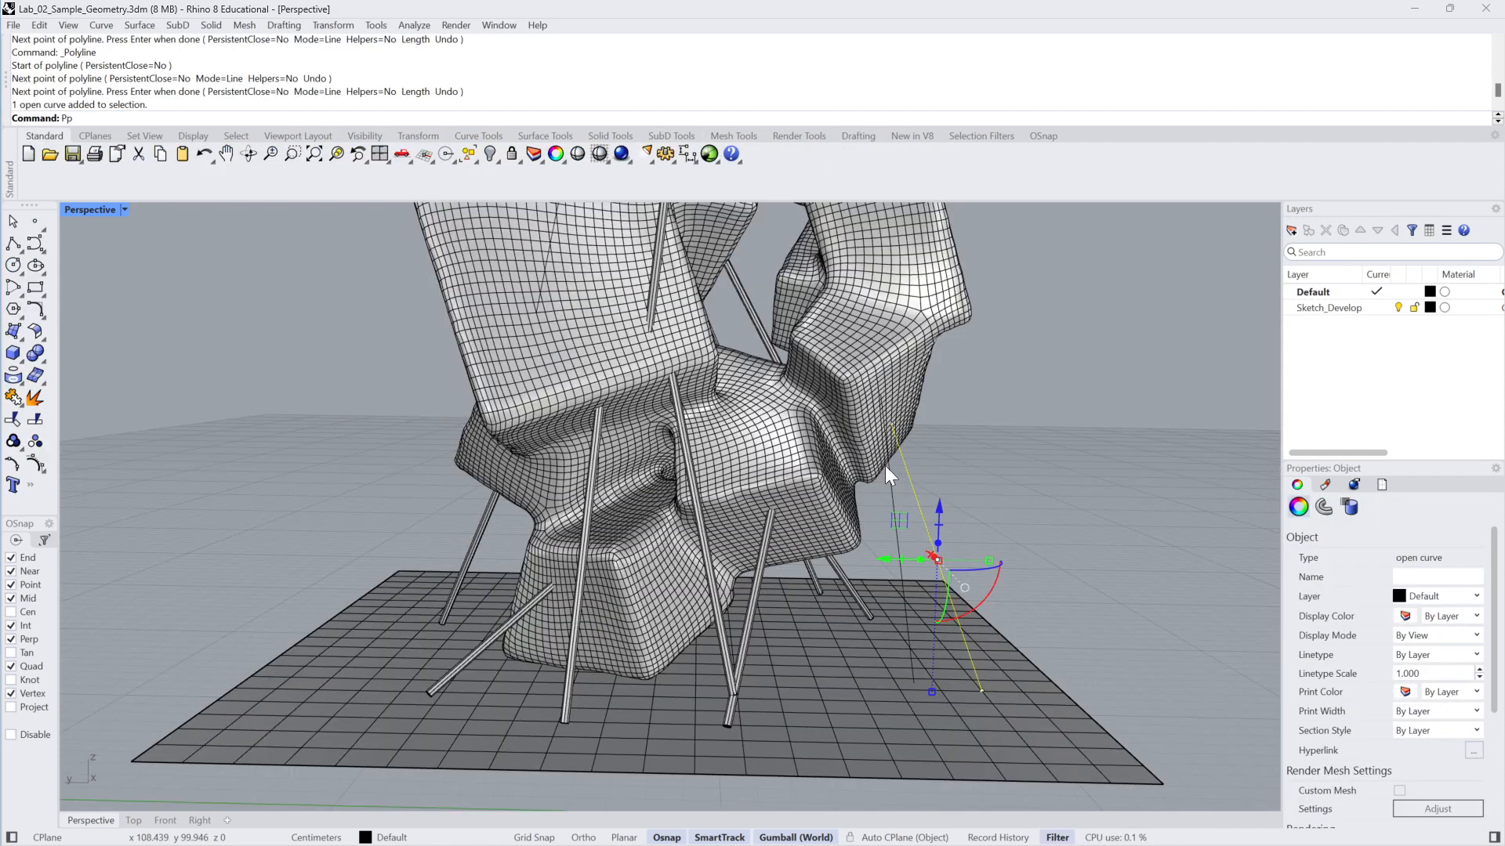
# Try to pipe two of the leg curves as flat-capped SubD pipes with a radius of 0.120
pyautogui.press('BackSpace')
pyautogui.press('Escape')
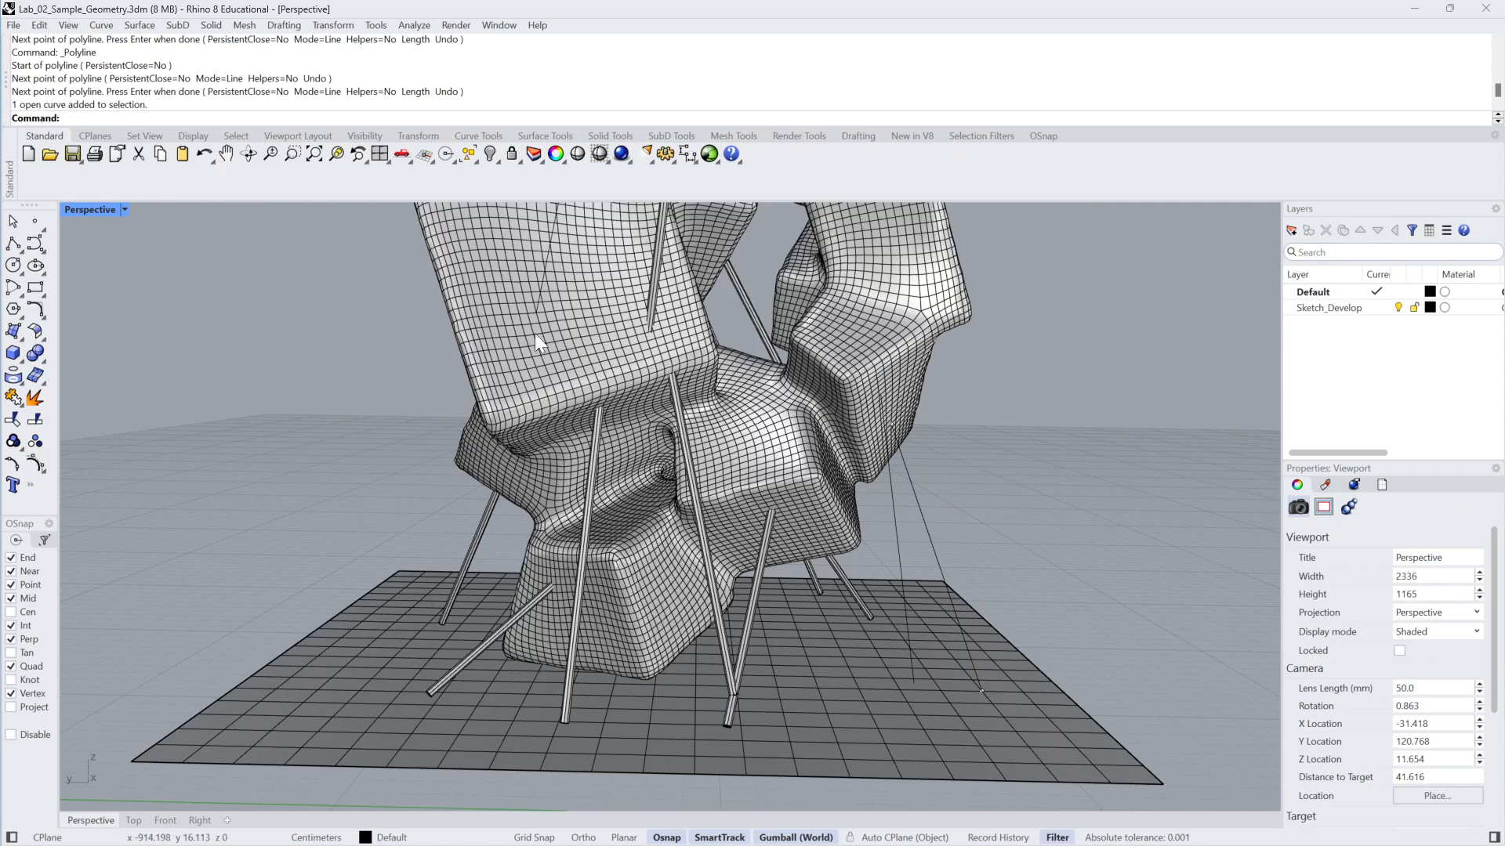
pyautogui.click(557, 235)
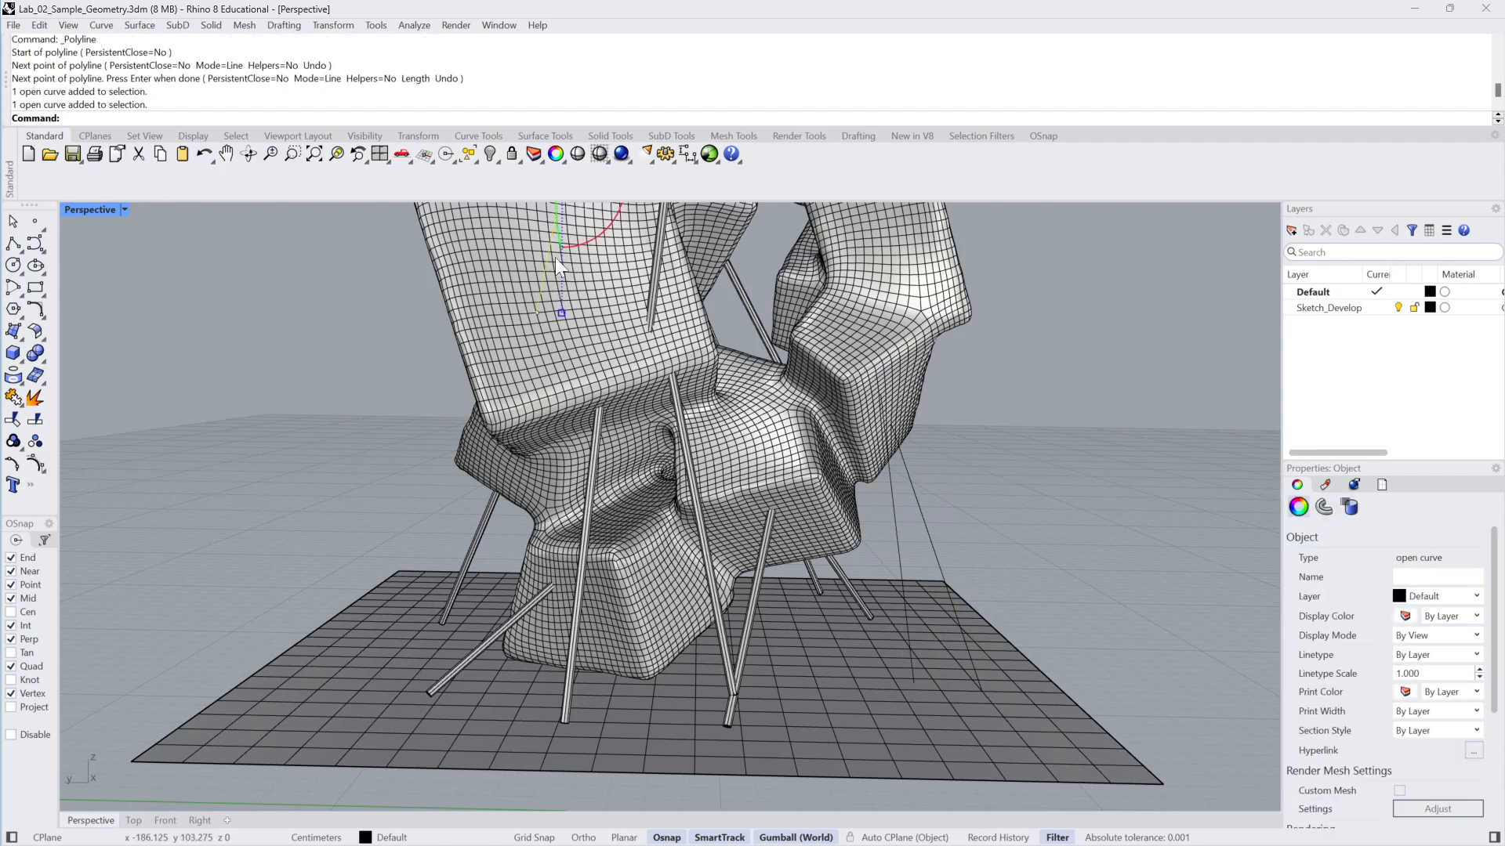
pyautogui.keyDown('shift'); pyautogui.click(932, 550); pyautogui.keyUp('shift')
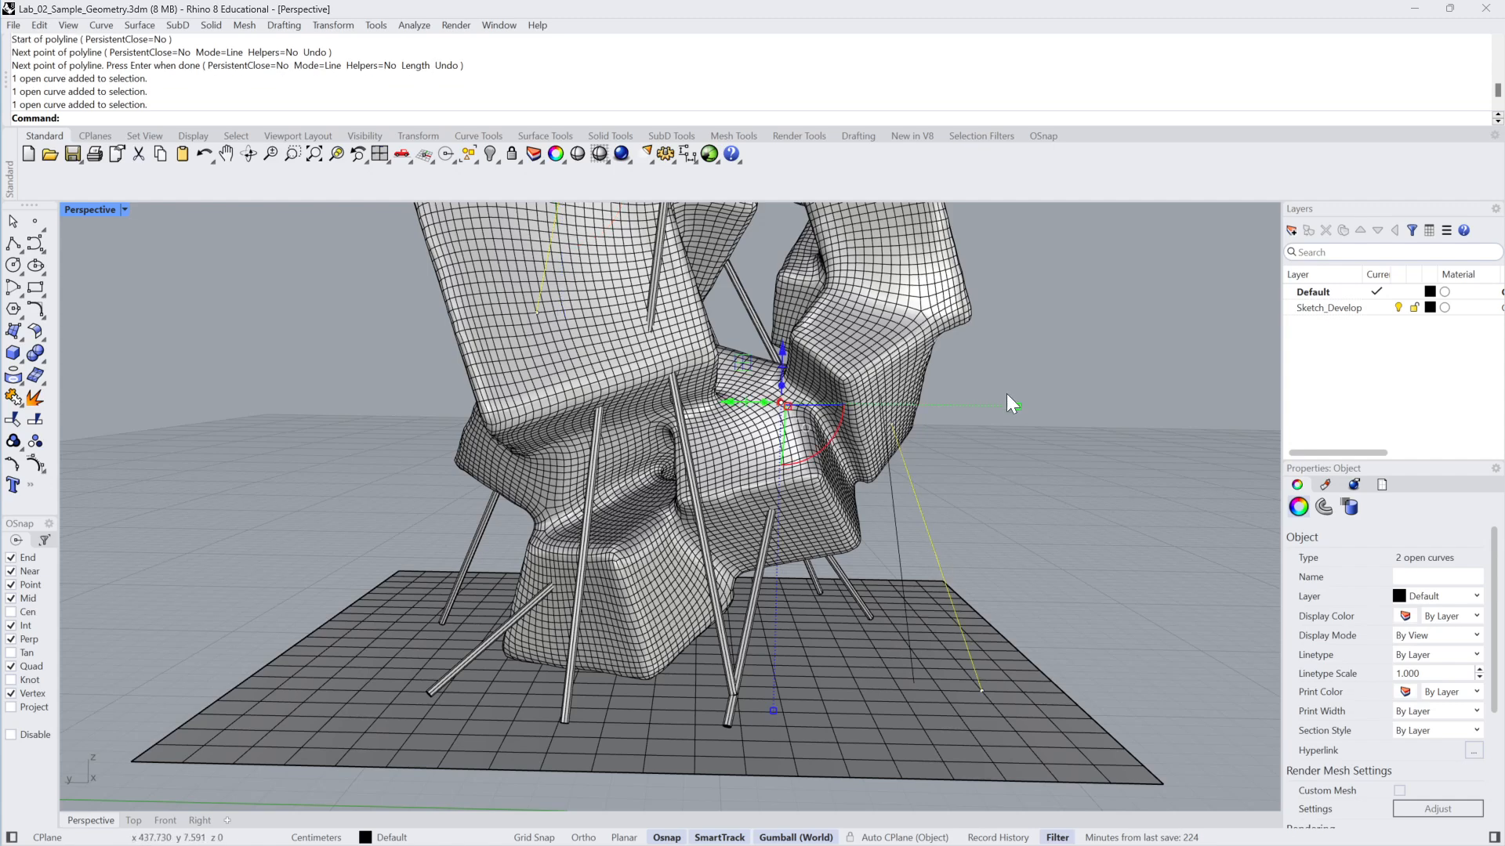
pyautogui.write('Pie')
pyautogui.press('Return')
pyautogui.write('P')
pyautogui.press('BackSpace')
pyautogui.press('BackSpace')
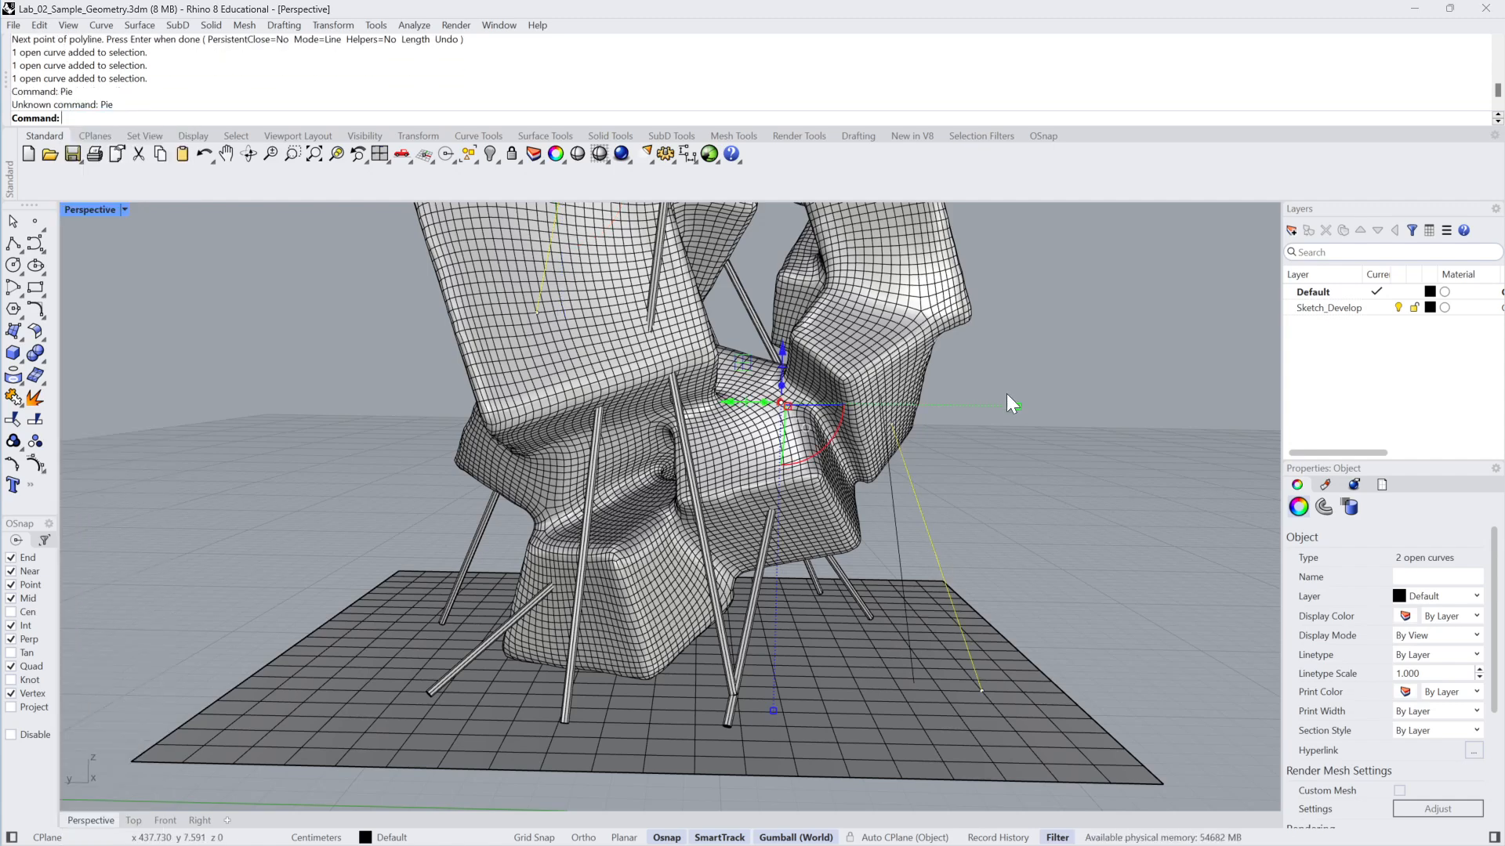
pyautogui.write('Pipe')
pyautogui.press('Return')
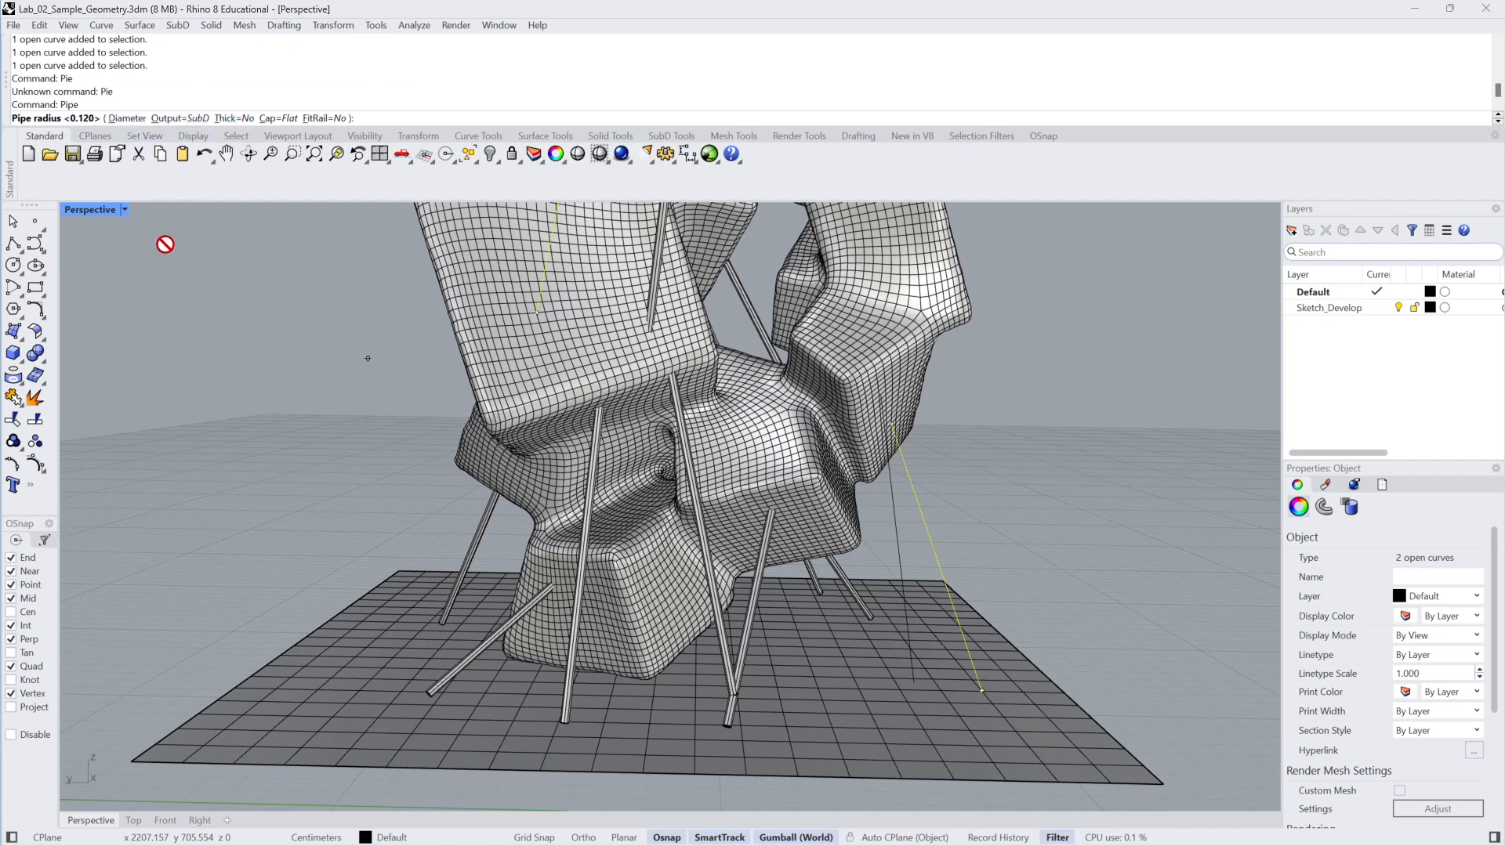
pyautogui.press('Return')
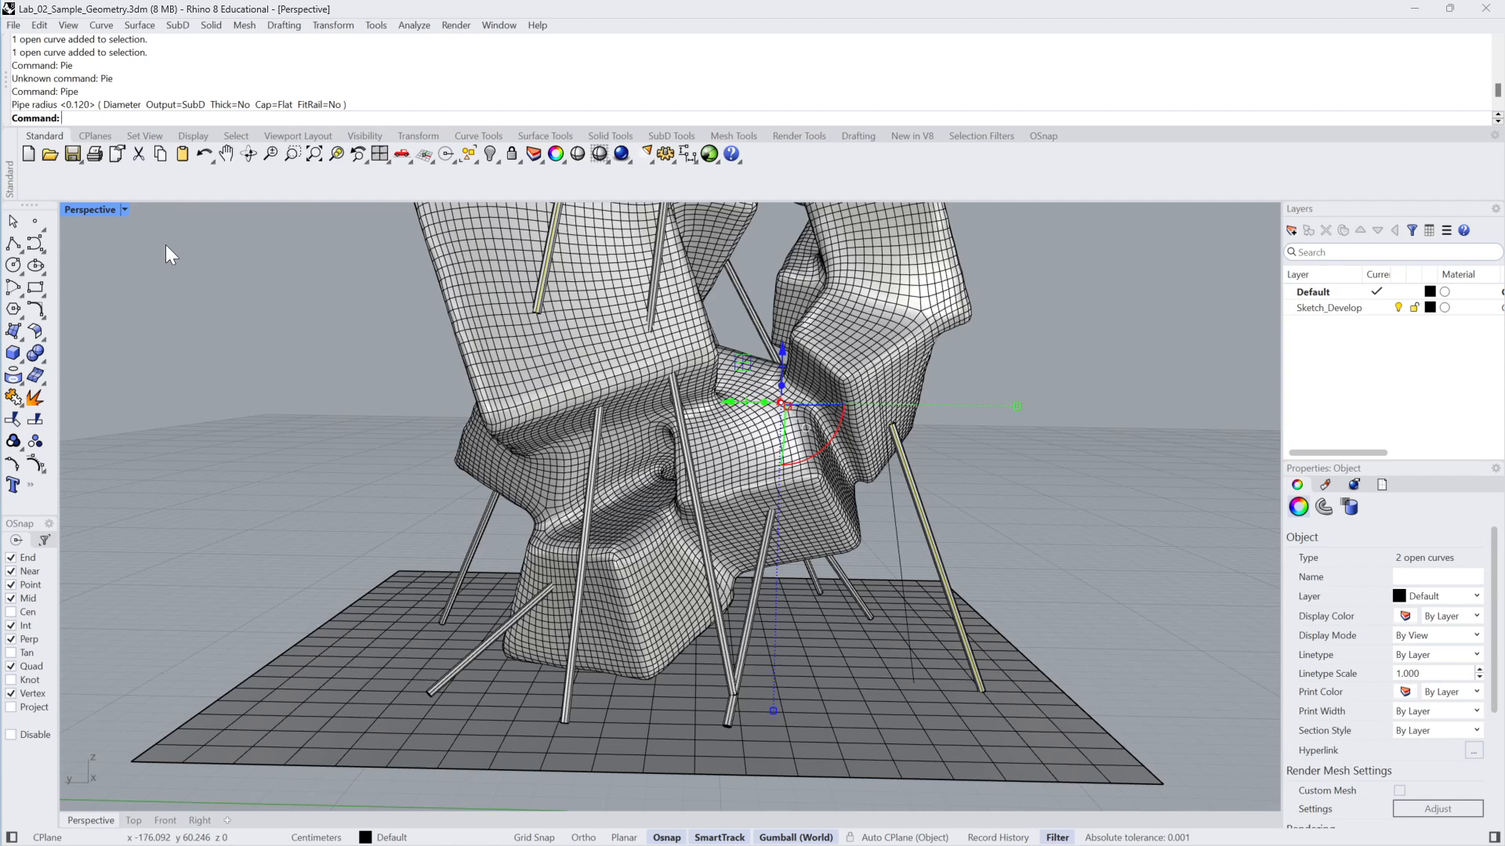
# Undo the leg pipes, polylines, SubD subdivision and mesh plane, and bring back the hidden support leg
pyautogui.hotkey('ctrl', 'z')
pyautogui.hotkey('ctrl', 'z')
pyautogui.hotkey('ctrl', 'z')
pyautogui.hotkey('ctrl', 'z')
pyautogui.hotkey('ctrl', 'z')
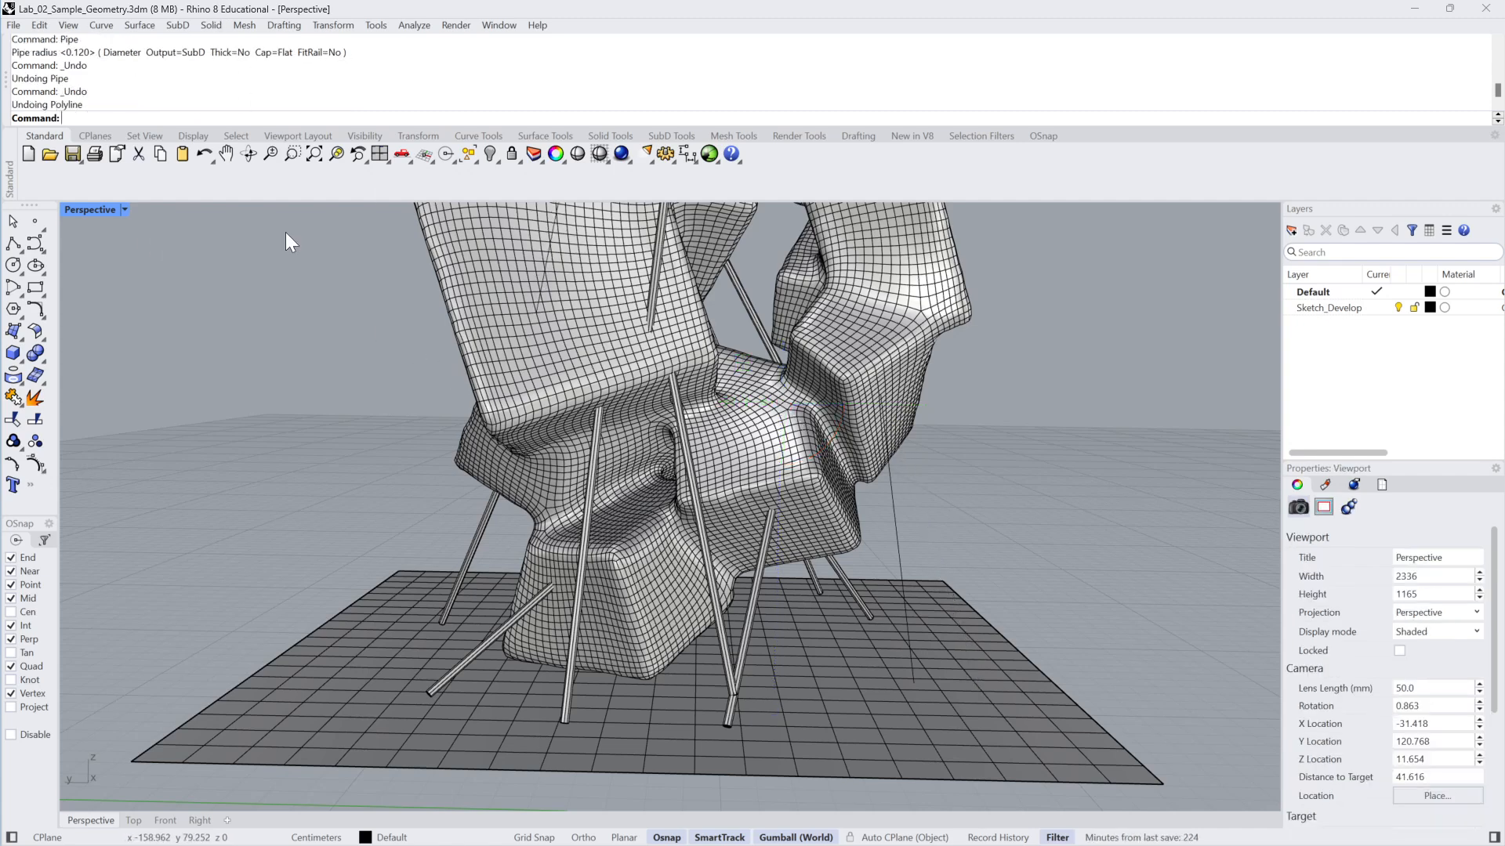
pyautogui.hotkey('ctrl', 'z')
pyautogui.hotkey('ctrl', 'z')
pyautogui.hotkey('ctrl', 'z')
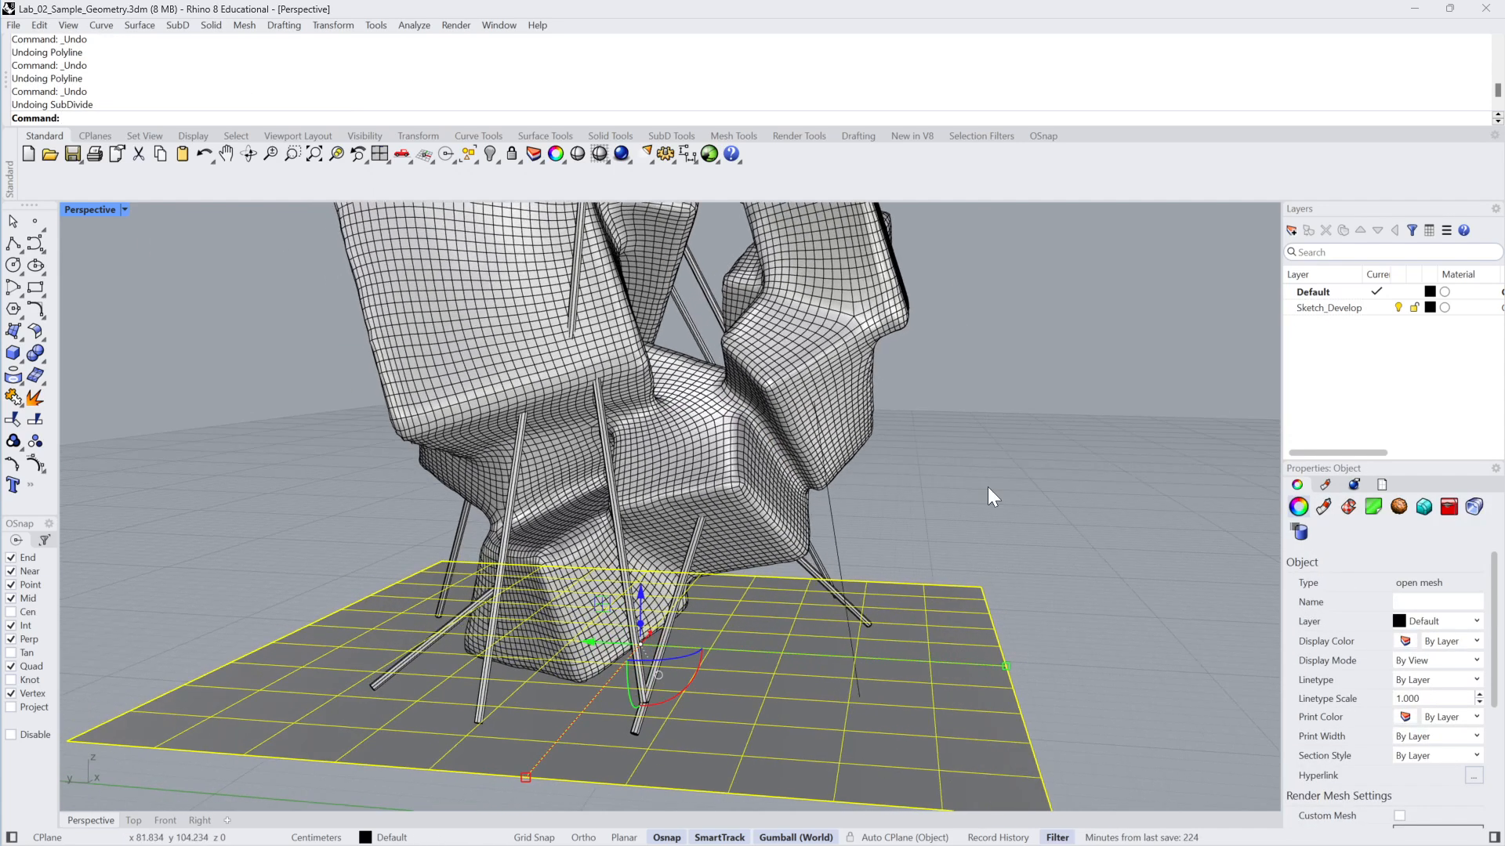
pyautogui.moveTo(987, 486); pyautogui.dragTo(581, 424, button='right')
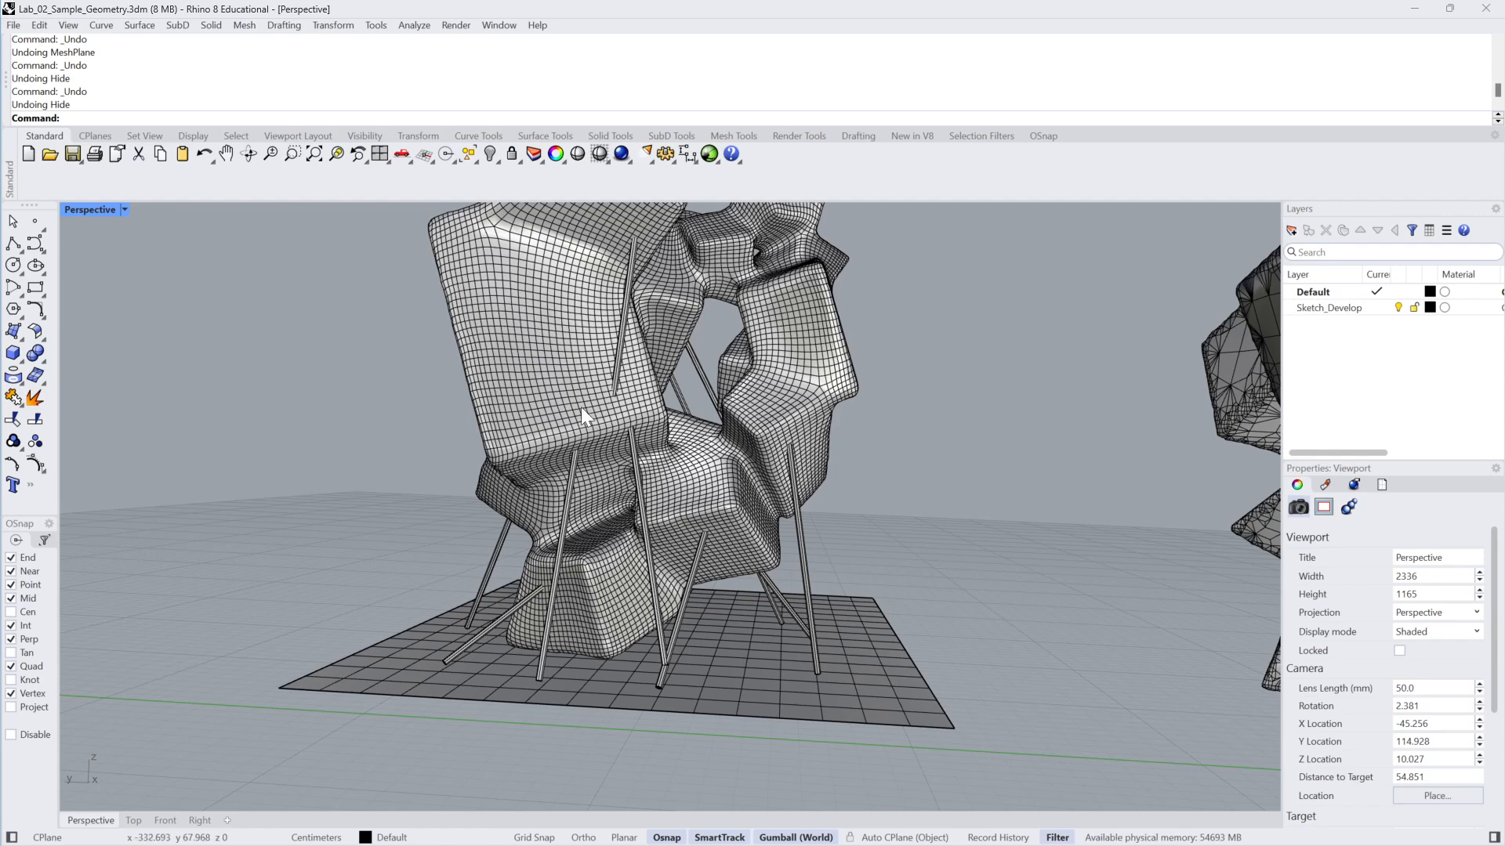
# Hide the closed quad mesh and subdivide all twelve SubD support legs twice
pyautogui.click(581, 407)
pyautogui.hotkey('ctrl', 'h')
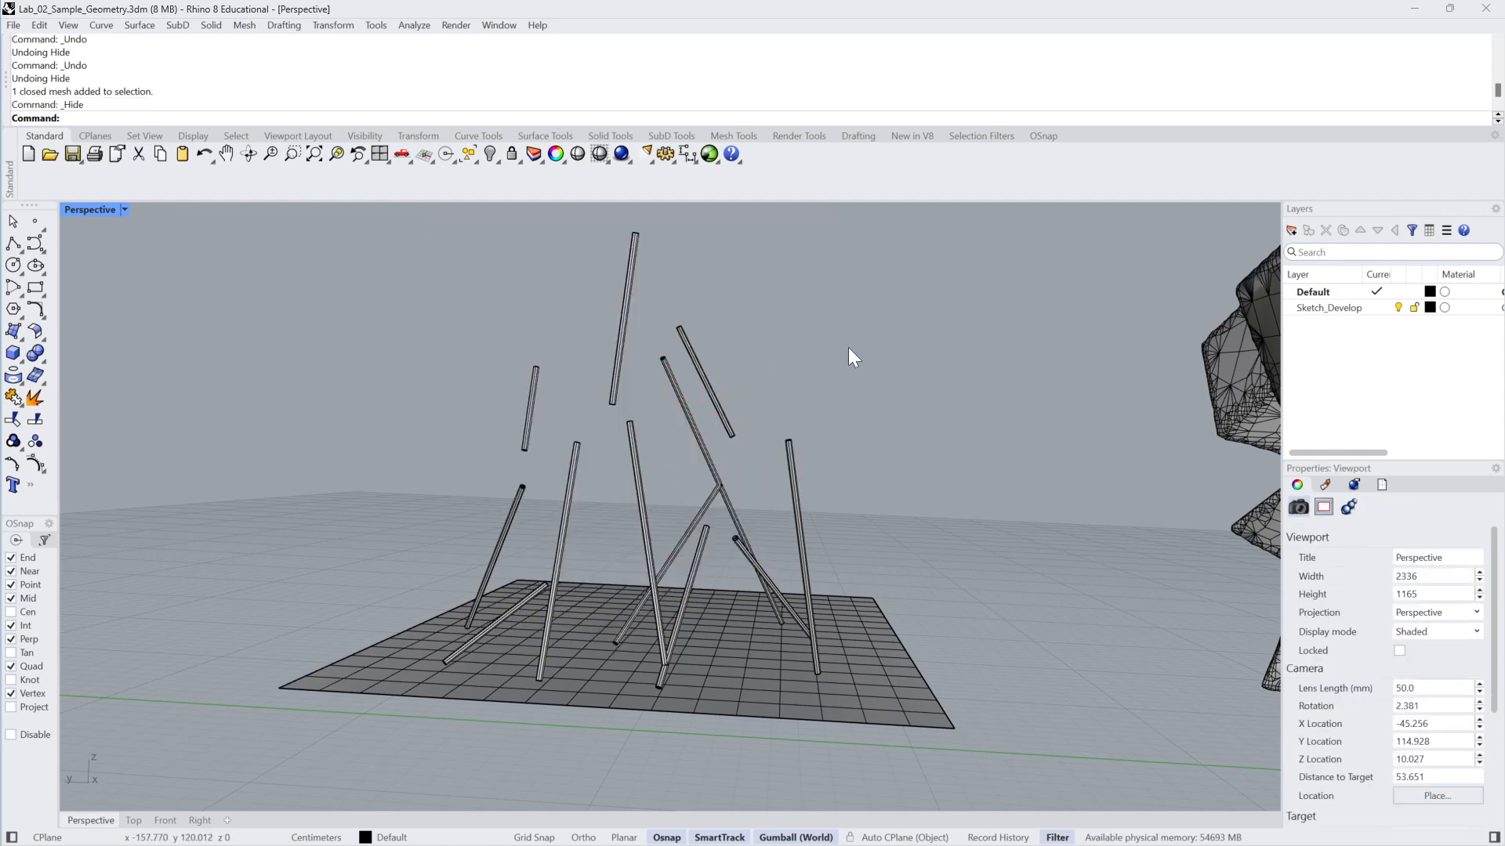
pyautogui.moveTo(848, 347); pyautogui.dragTo(895, 374, button='right')
pyautogui.moveTo(895, 362); pyautogui.dragTo(369, 616)
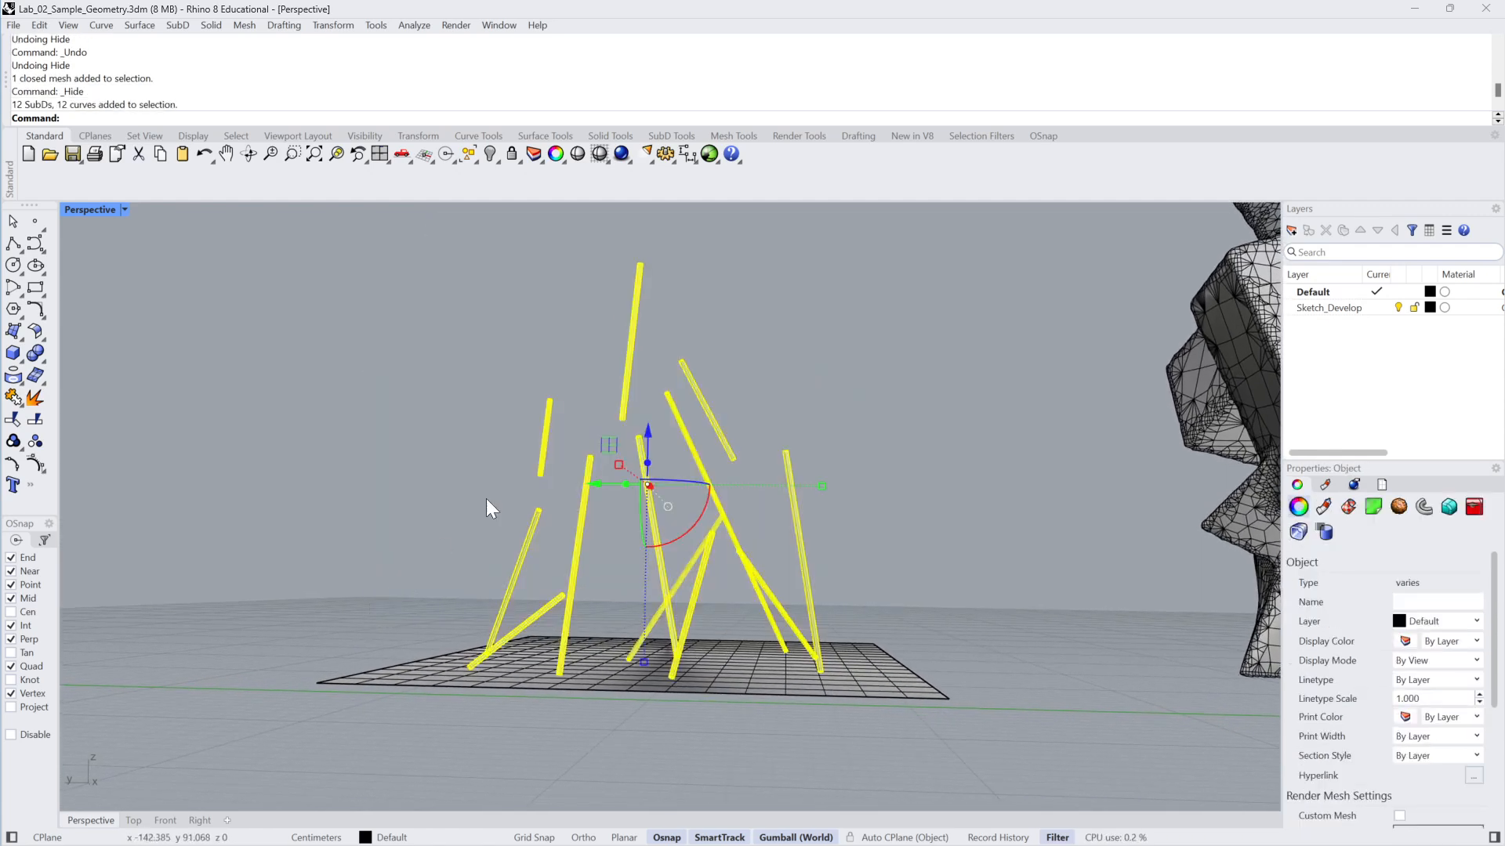
pyautogui.scroll(5, 712, 373)
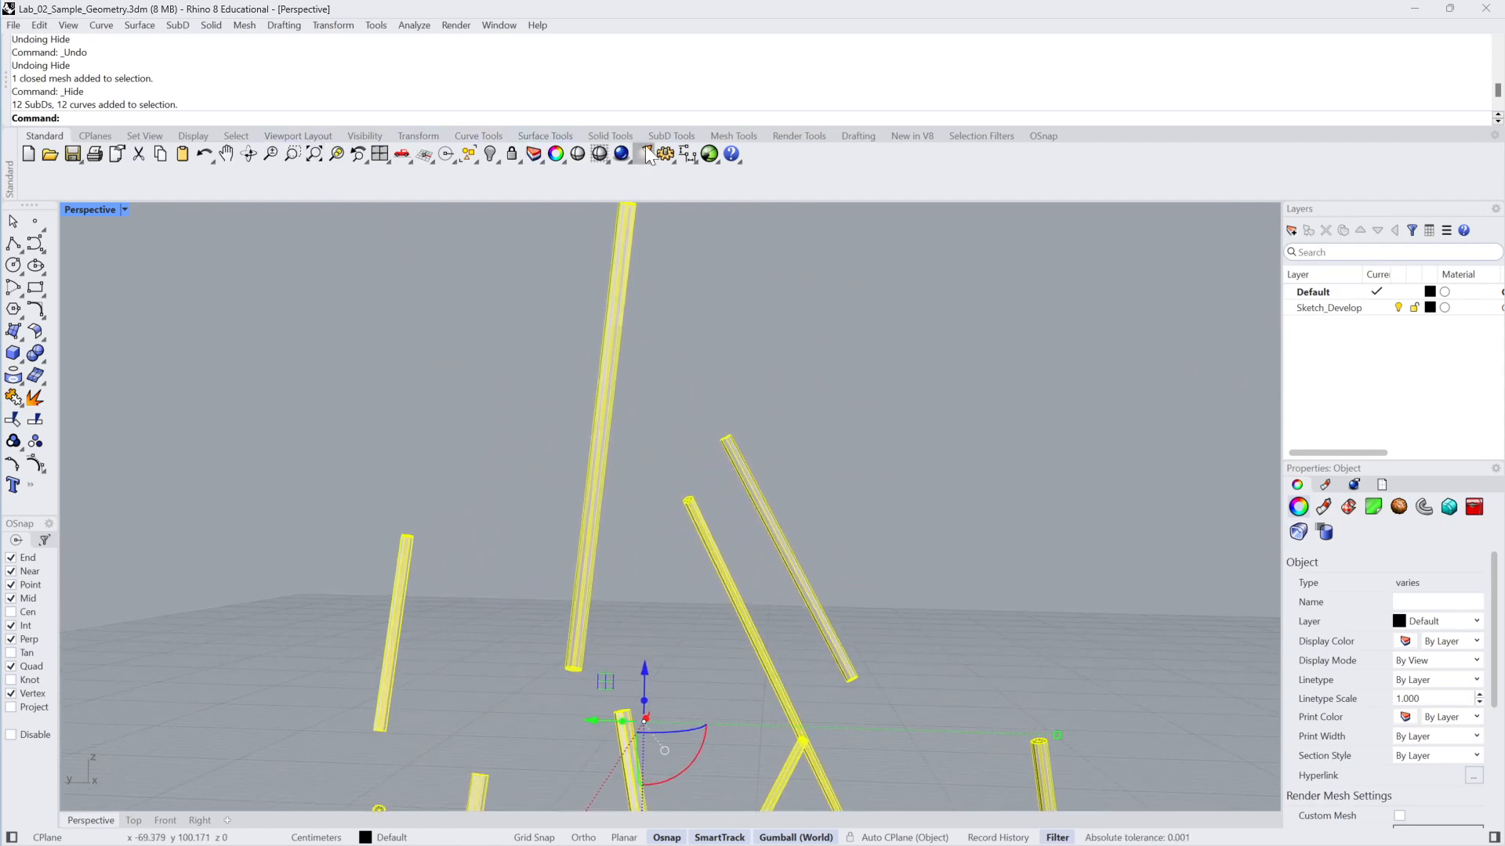
pyautogui.click(671, 137)
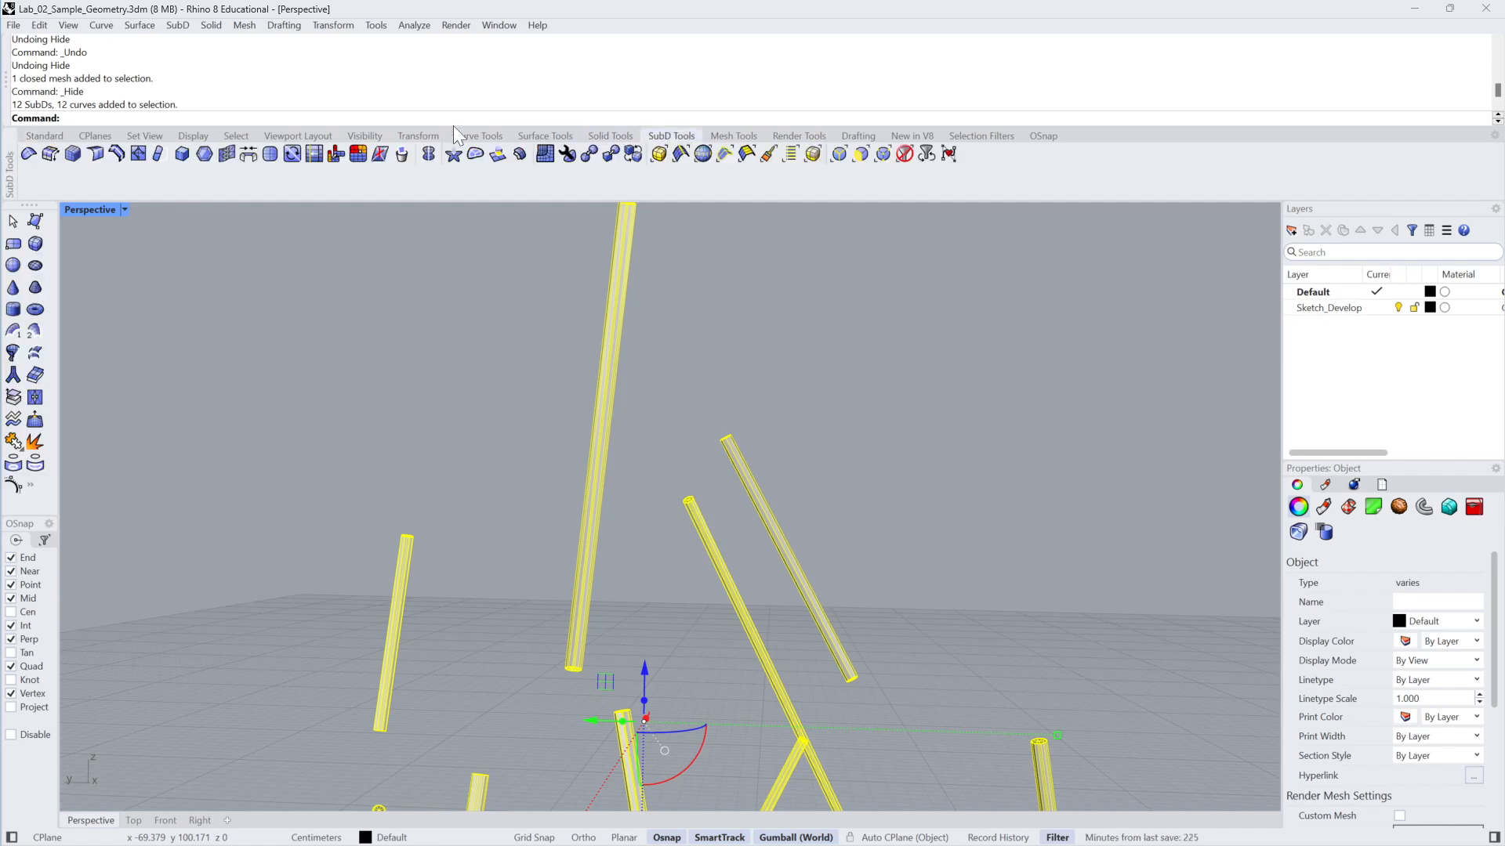
pyautogui.click(269, 154)
pyautogui.click(269, 154)
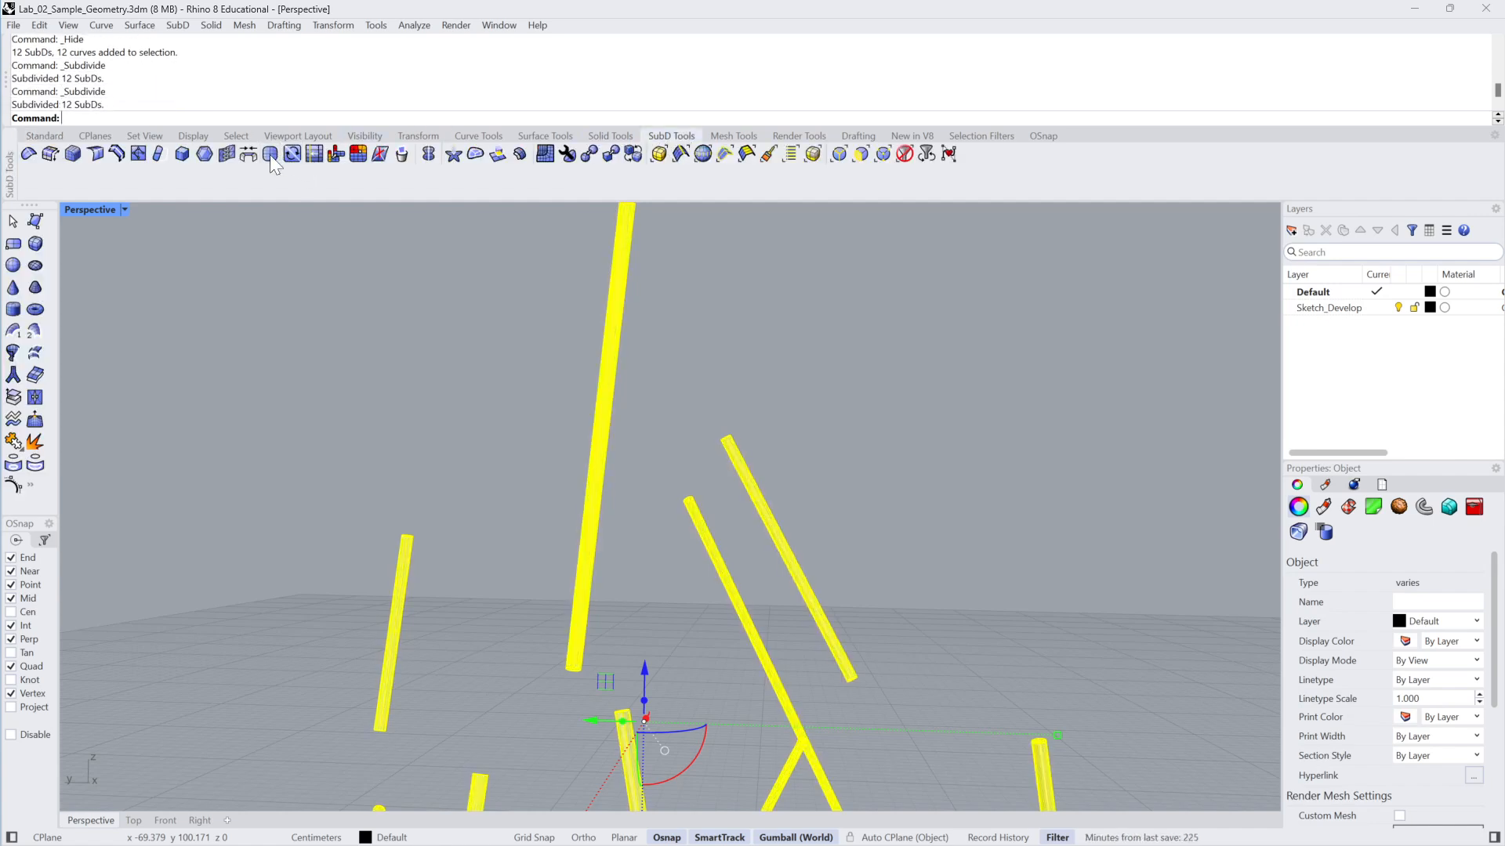
pyautogui.click(743, 293)
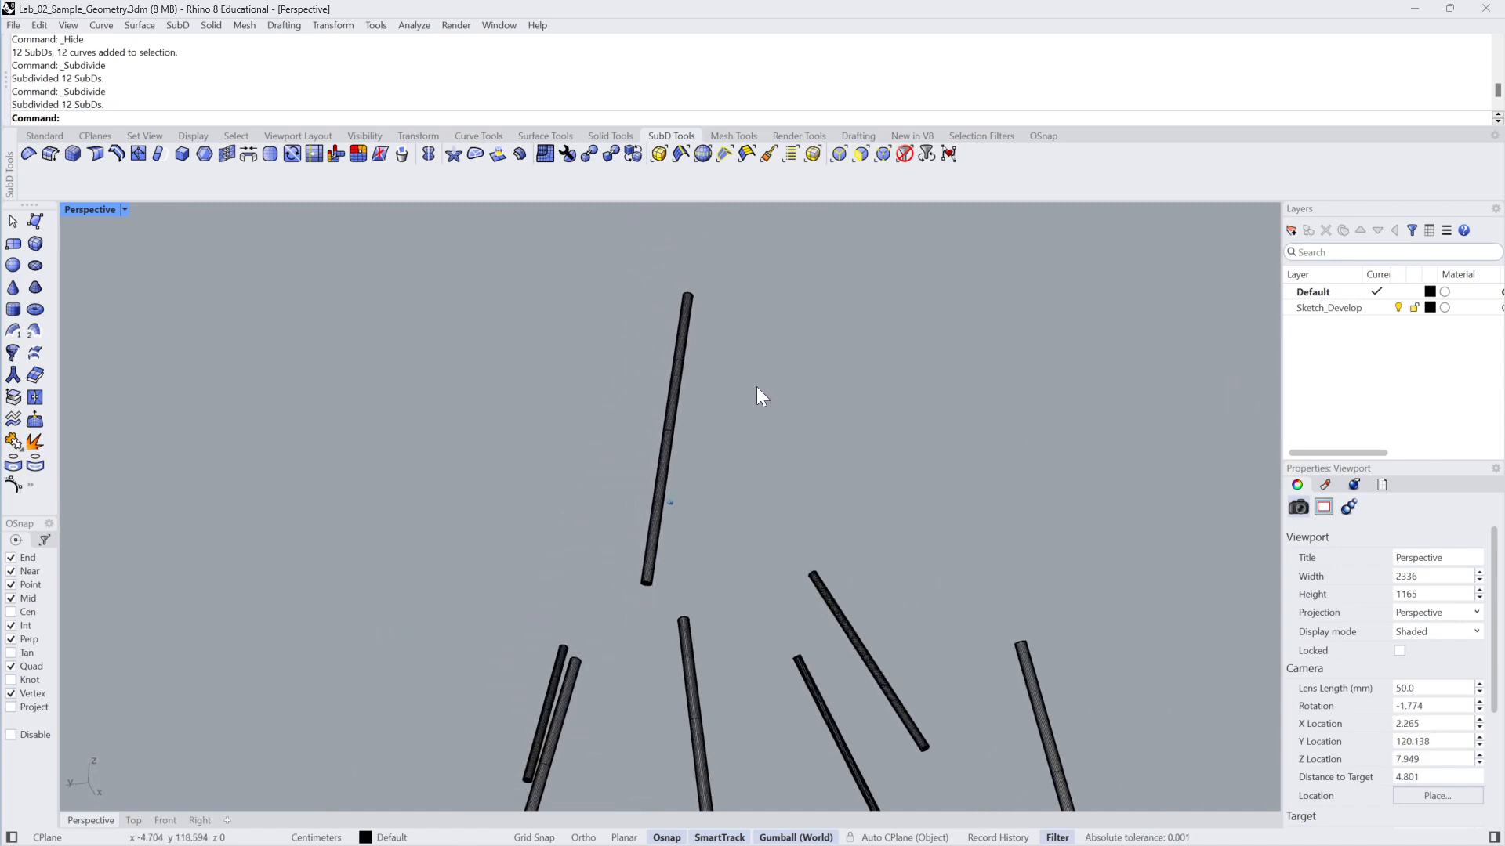
# Undo the leg subdivisions and the hiding of the quad mesh, and delete the twelve SubD legs while keeping their curves
pyautogui.hotkey('ctrl', 'z')
pyautogui.hotkey('ctrl', 'z')
pyautogui.hotkey('ctrl', 'z')
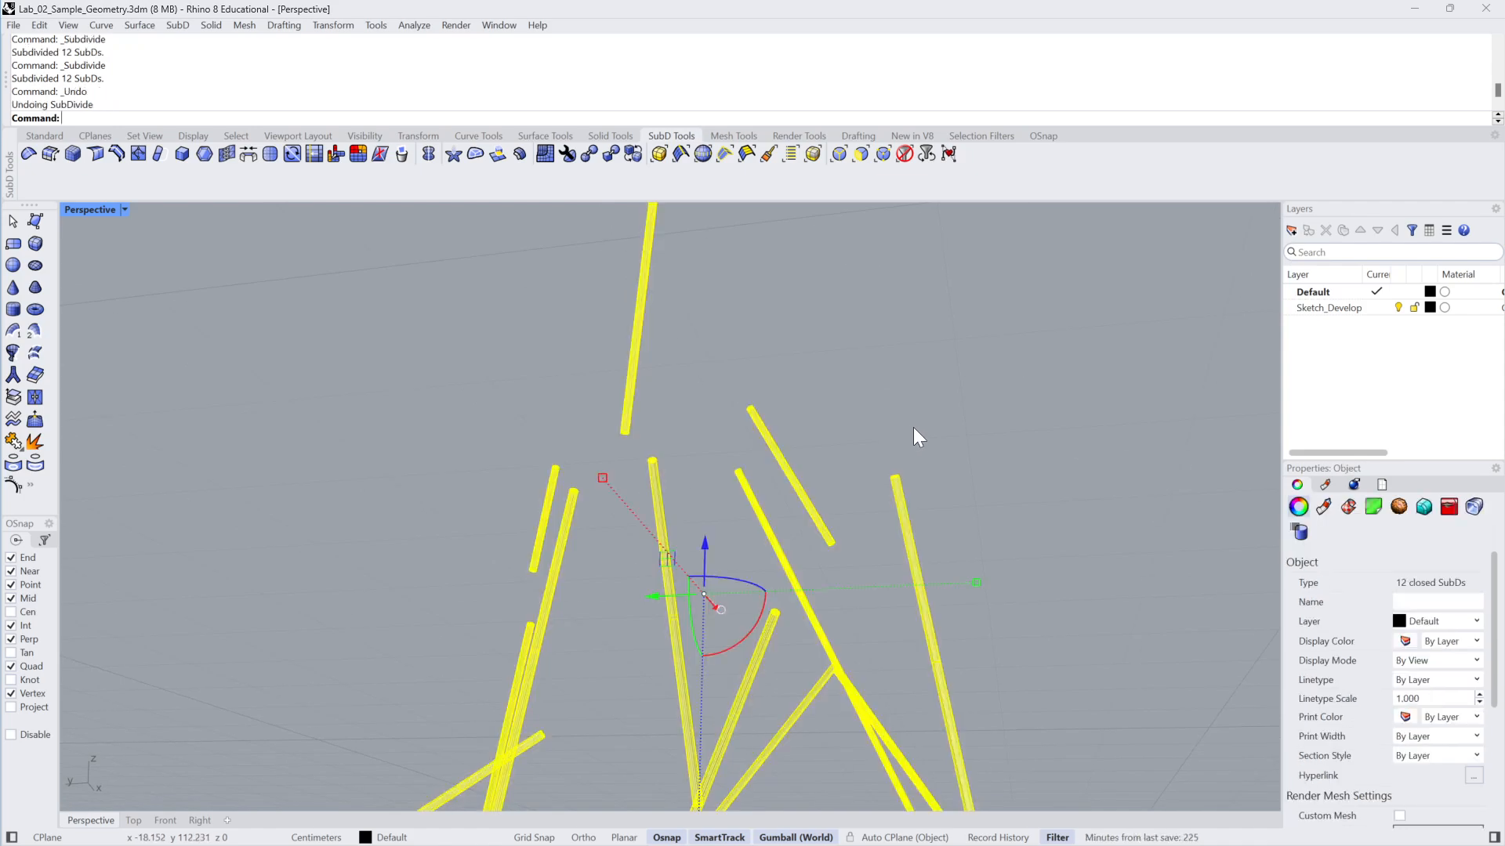
pyautogui.press('Delete')
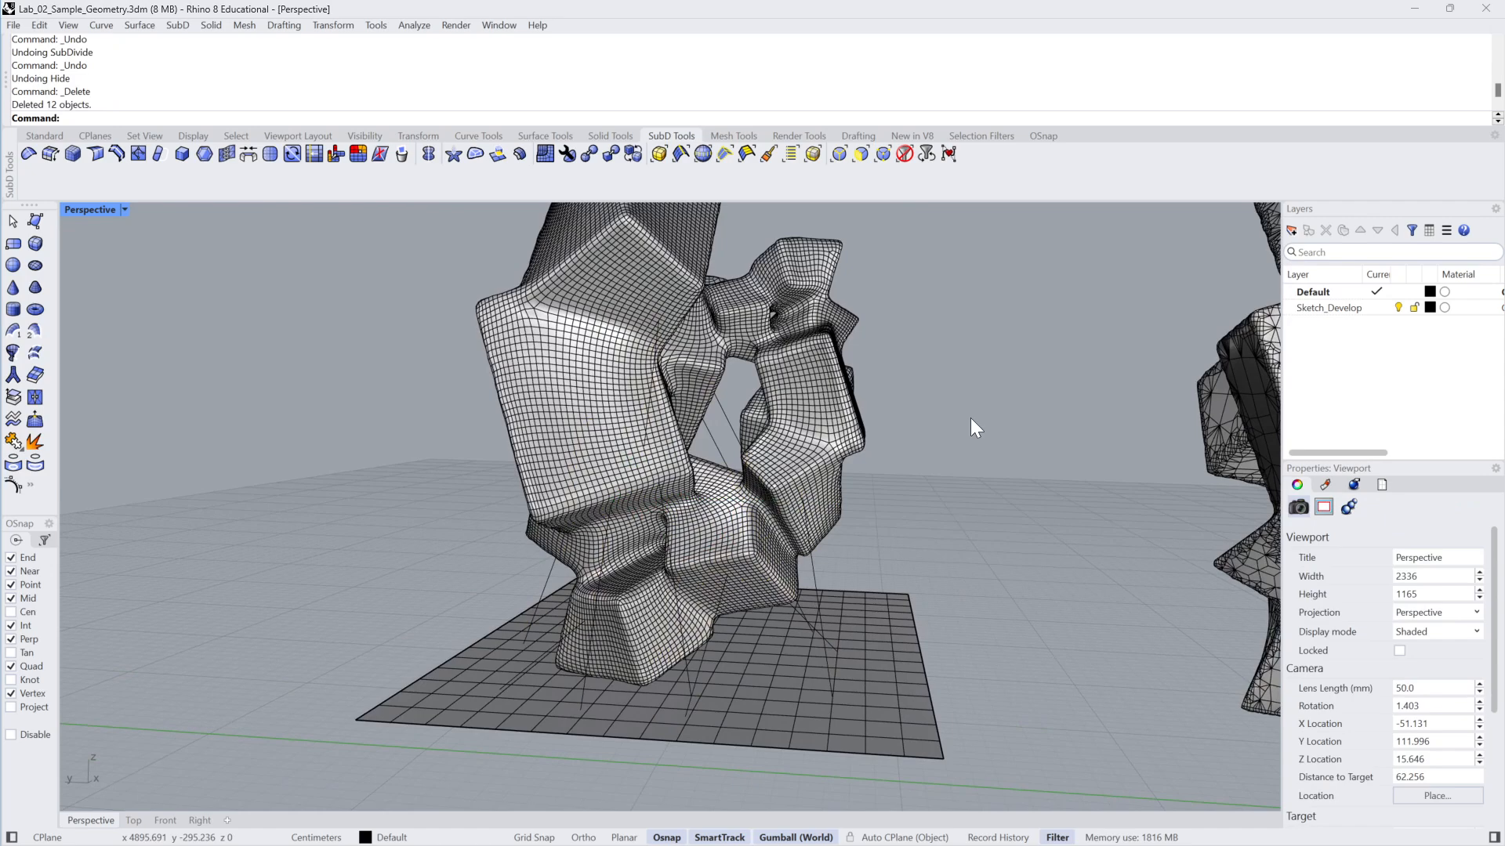
# Hide the closed quad mesh and the ground mesh plane to isolate the leg curves
pyautogui.click(853, 410)
pyautogui.hotkey('ctrl', 'h')
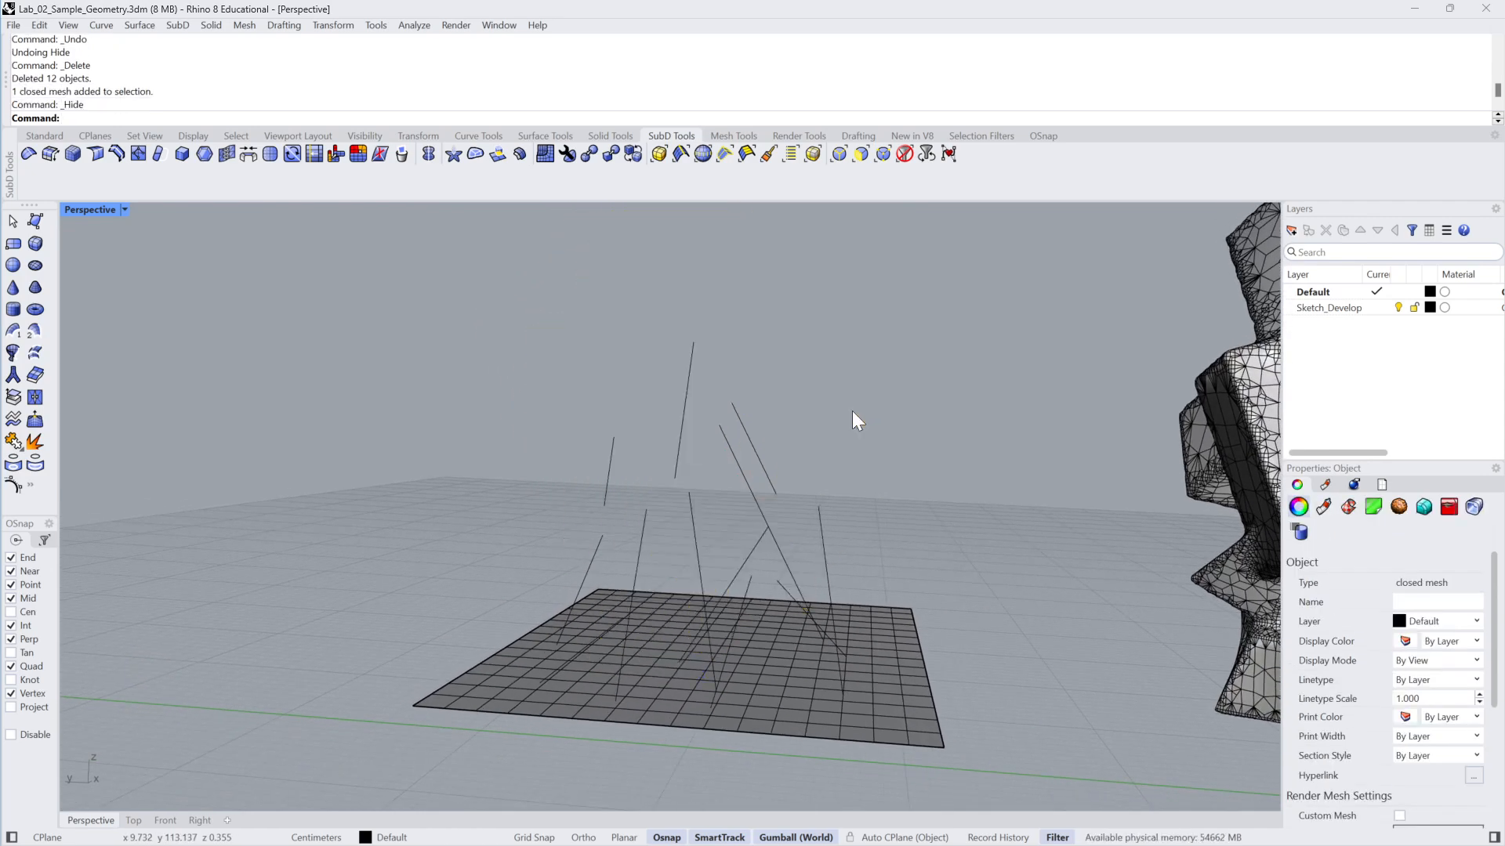
pyautogui.click(782, 686)
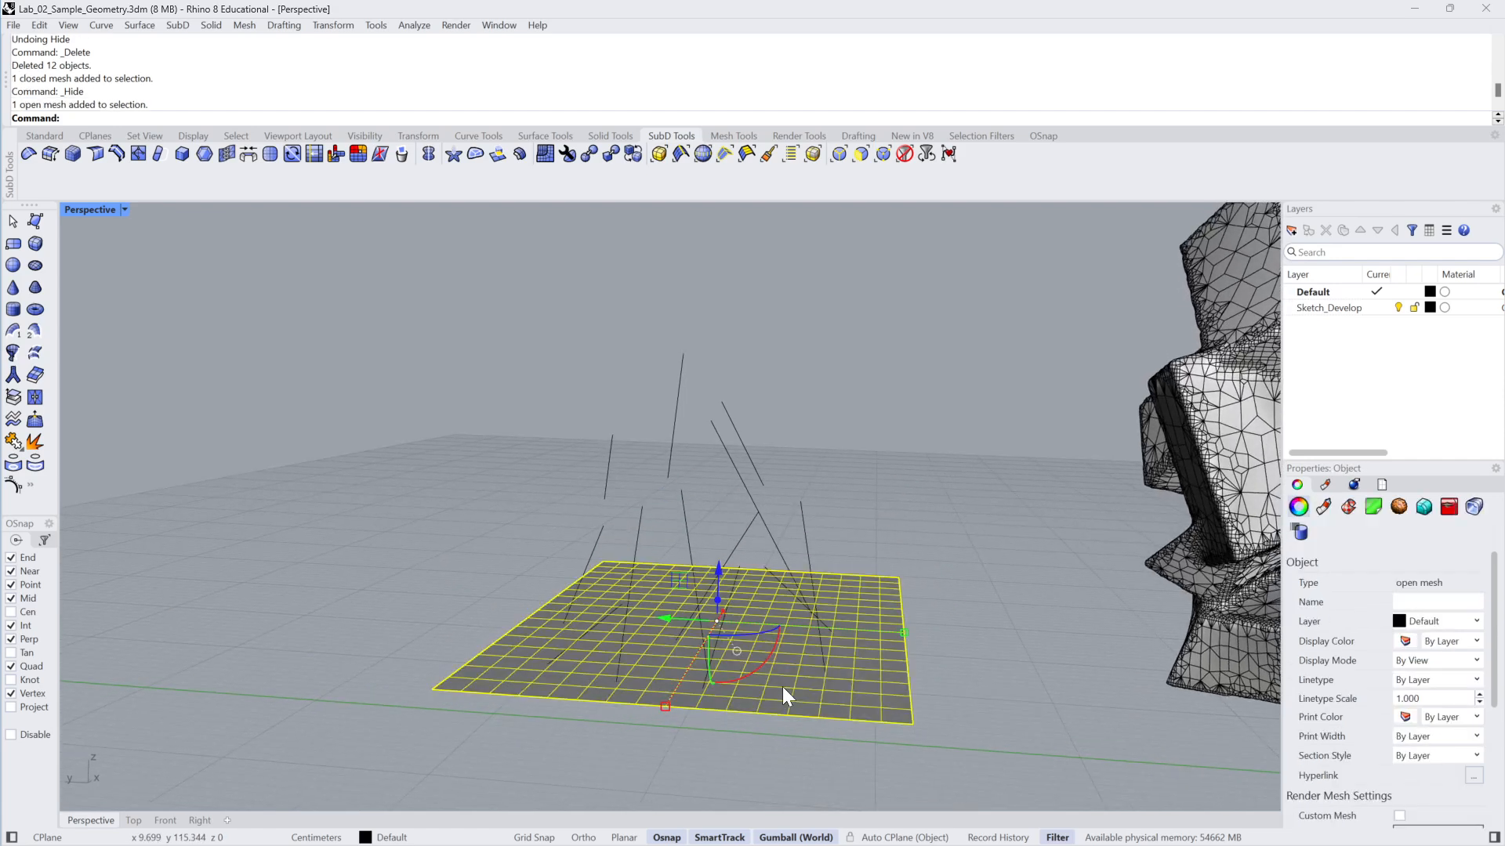
pyautogui.hotkey('ctrl', 'h')
# Rebuild all twelve leg curves with 8 points and degree 3, deleting the input, and check one curve's points
pyautogui.moveTo(885, 287); pyautogui.dragTo(340, 804)
pyautogui.moveTo(773, 561); pyautogui.dragTo(776, 550, button='right')
pyautogui.scroll(1, 777, 550)
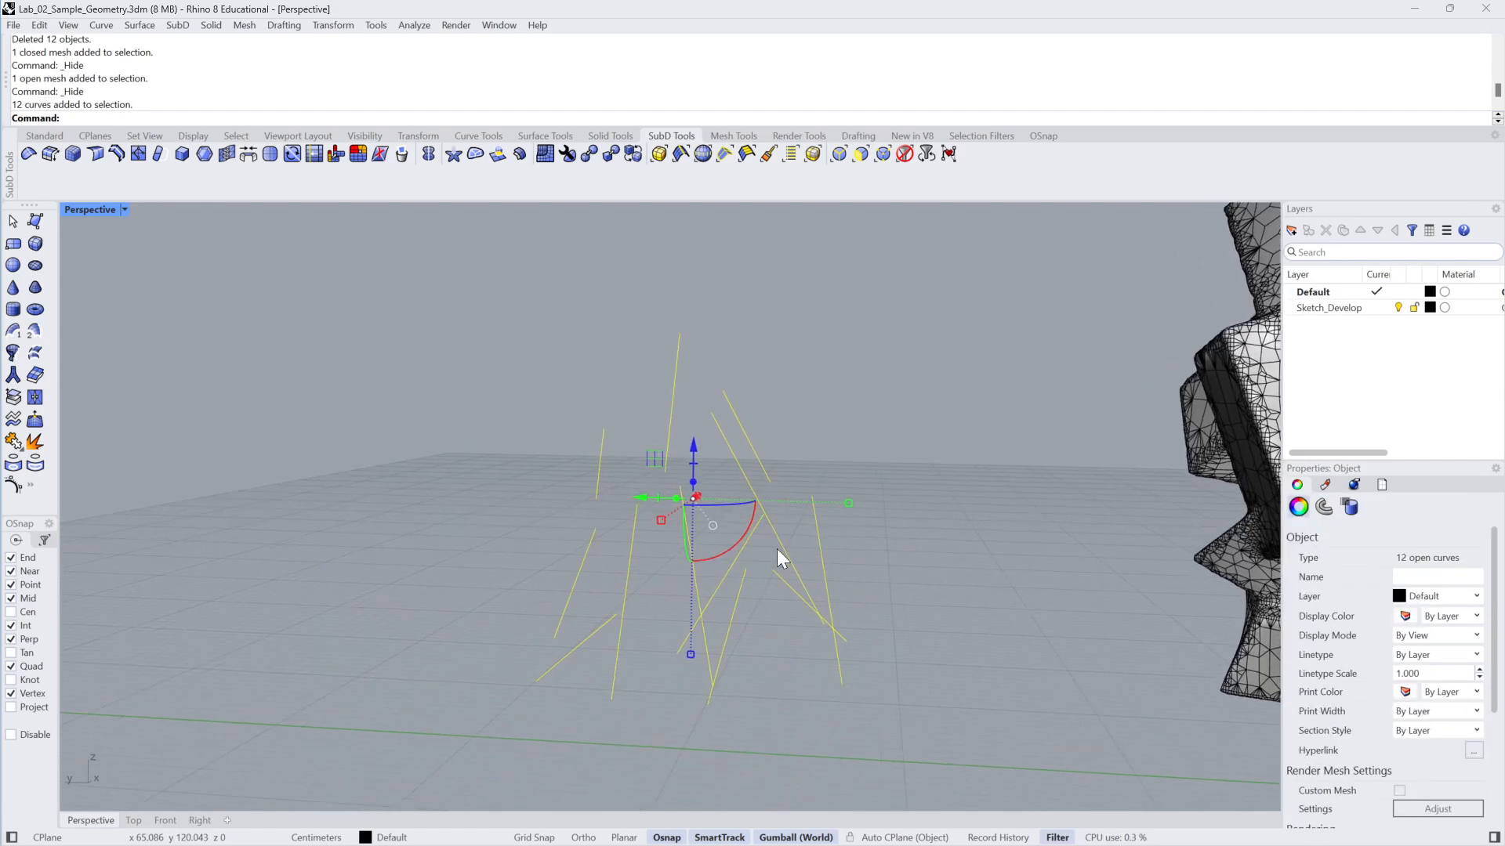
pyautogui.write('Rebuild')
pyautogui.press('Return')
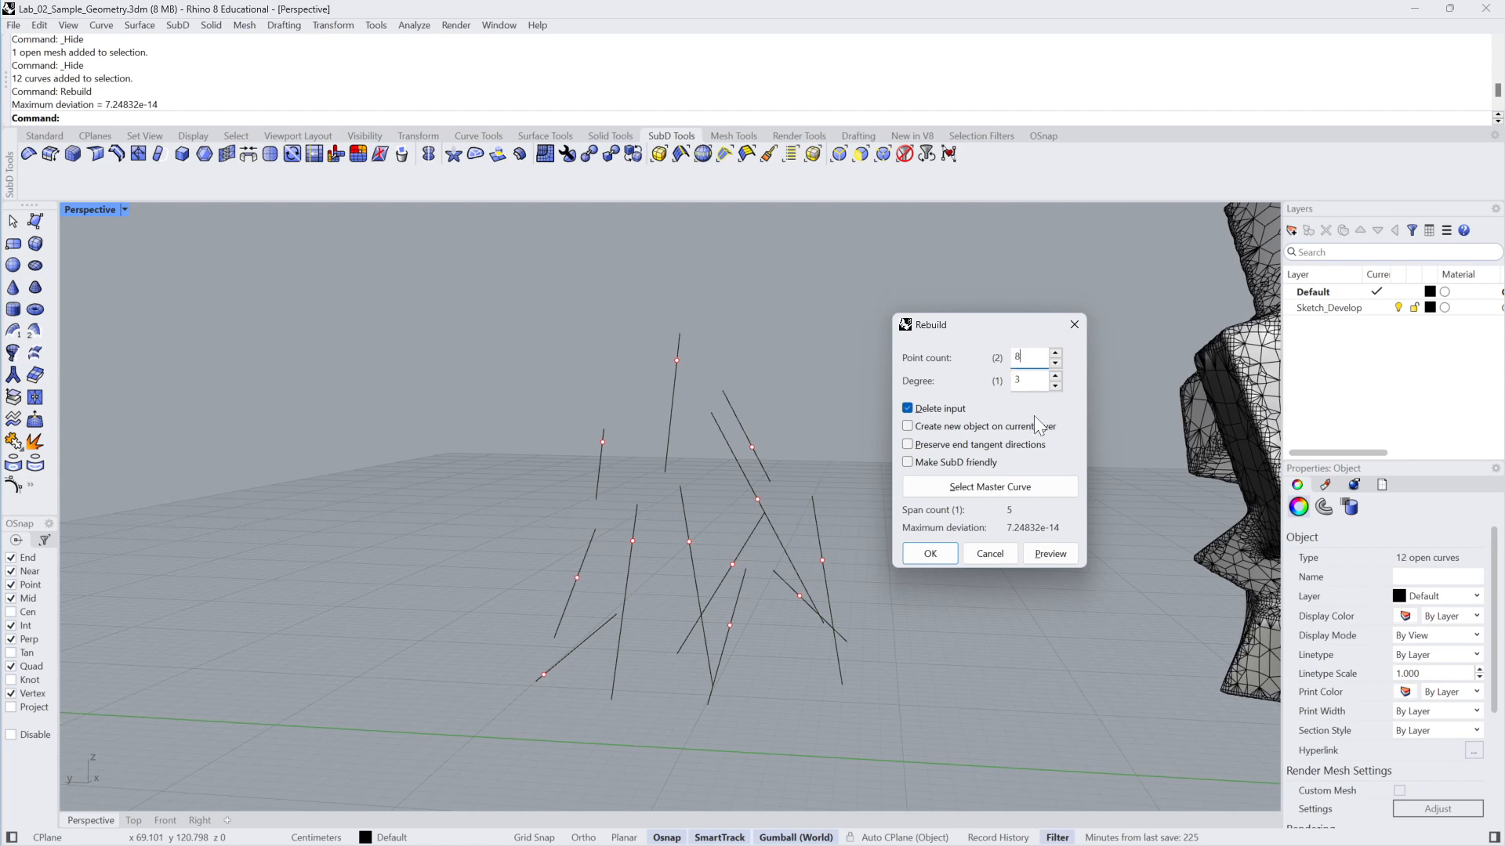
pyautogui.click(1028, 557)
pyautogui.click(930, 553)
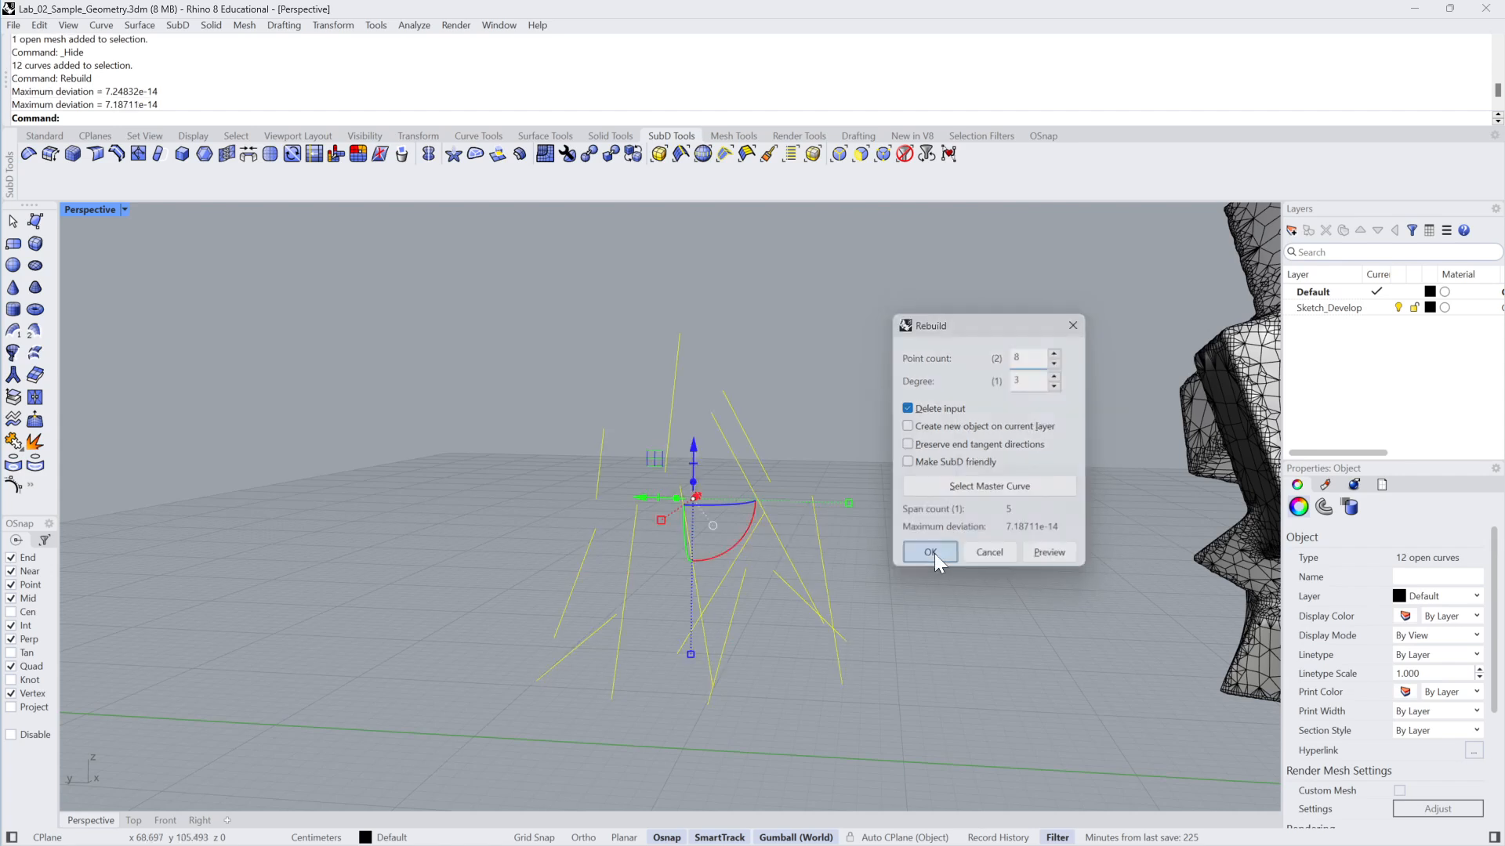
pyautogui.click(824, 554)
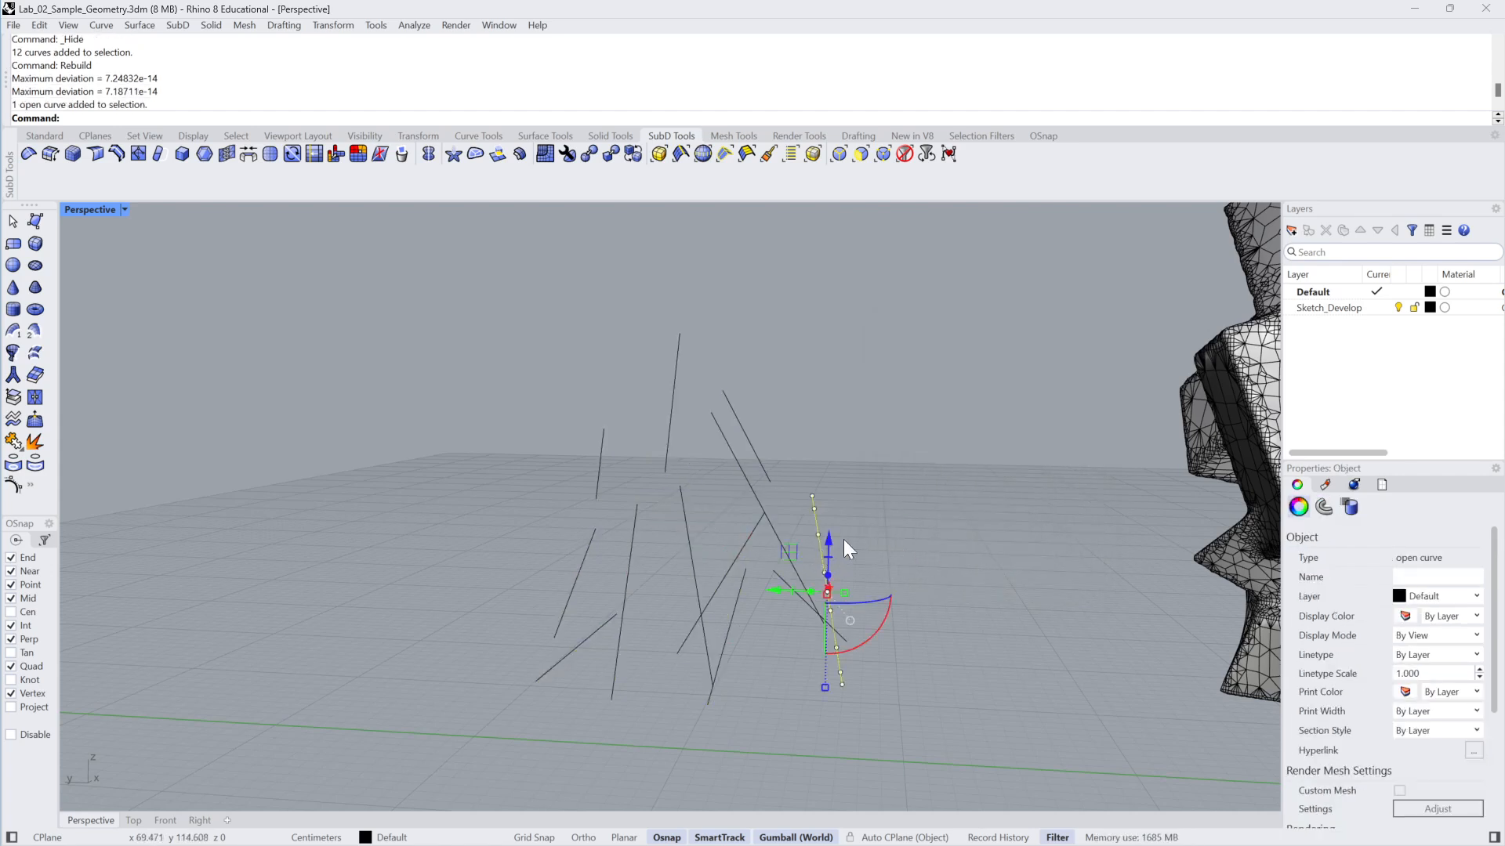
pyautogui.moveTo(899, 297); pyautogui.dragTo(371, 758)
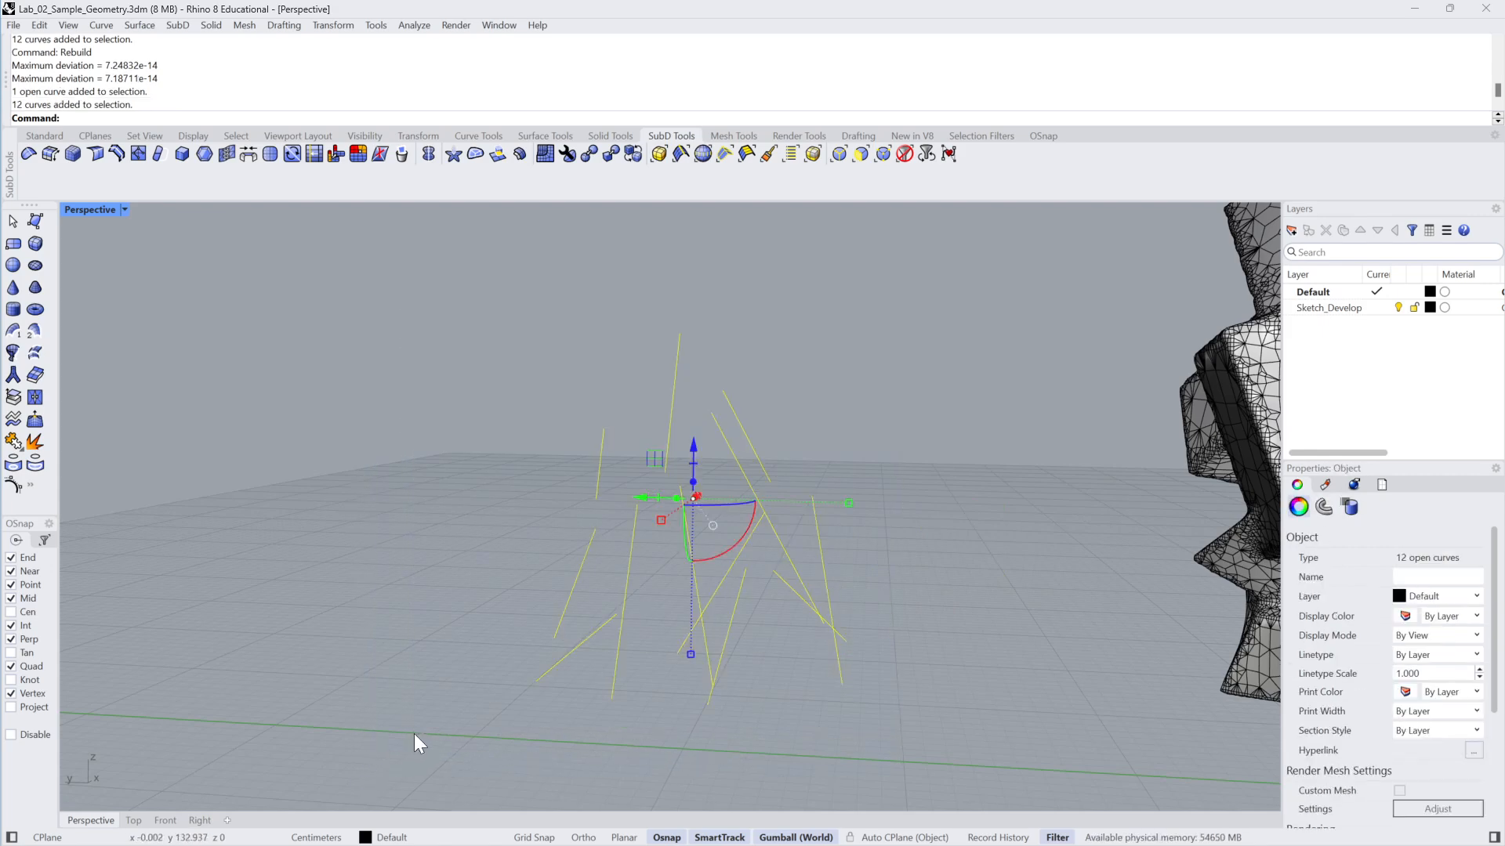
pyautogui.write('P')
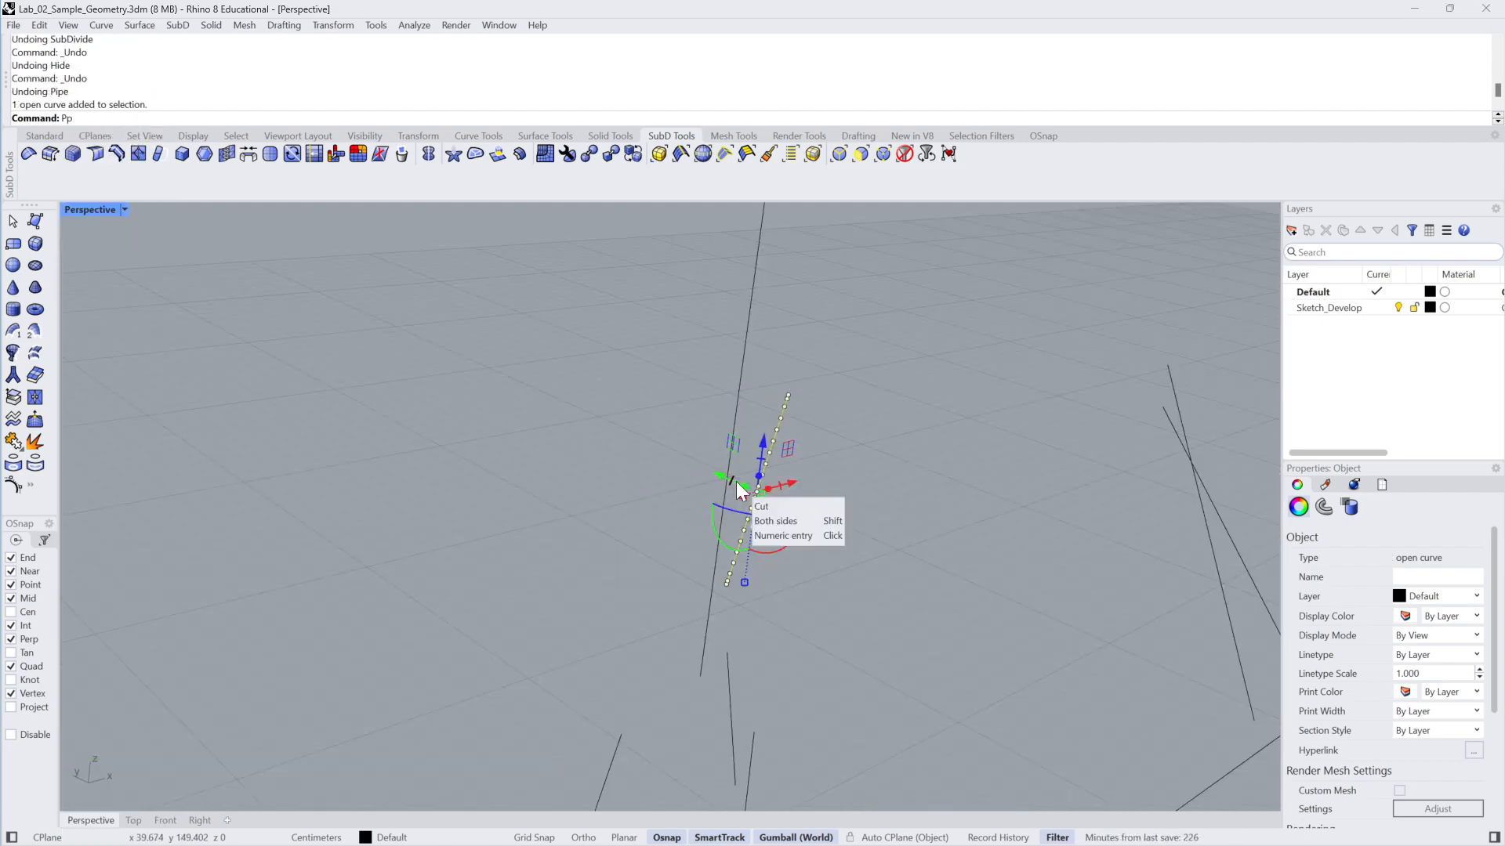
pyautogui.write('Pp')
pyautogui.press('Return')
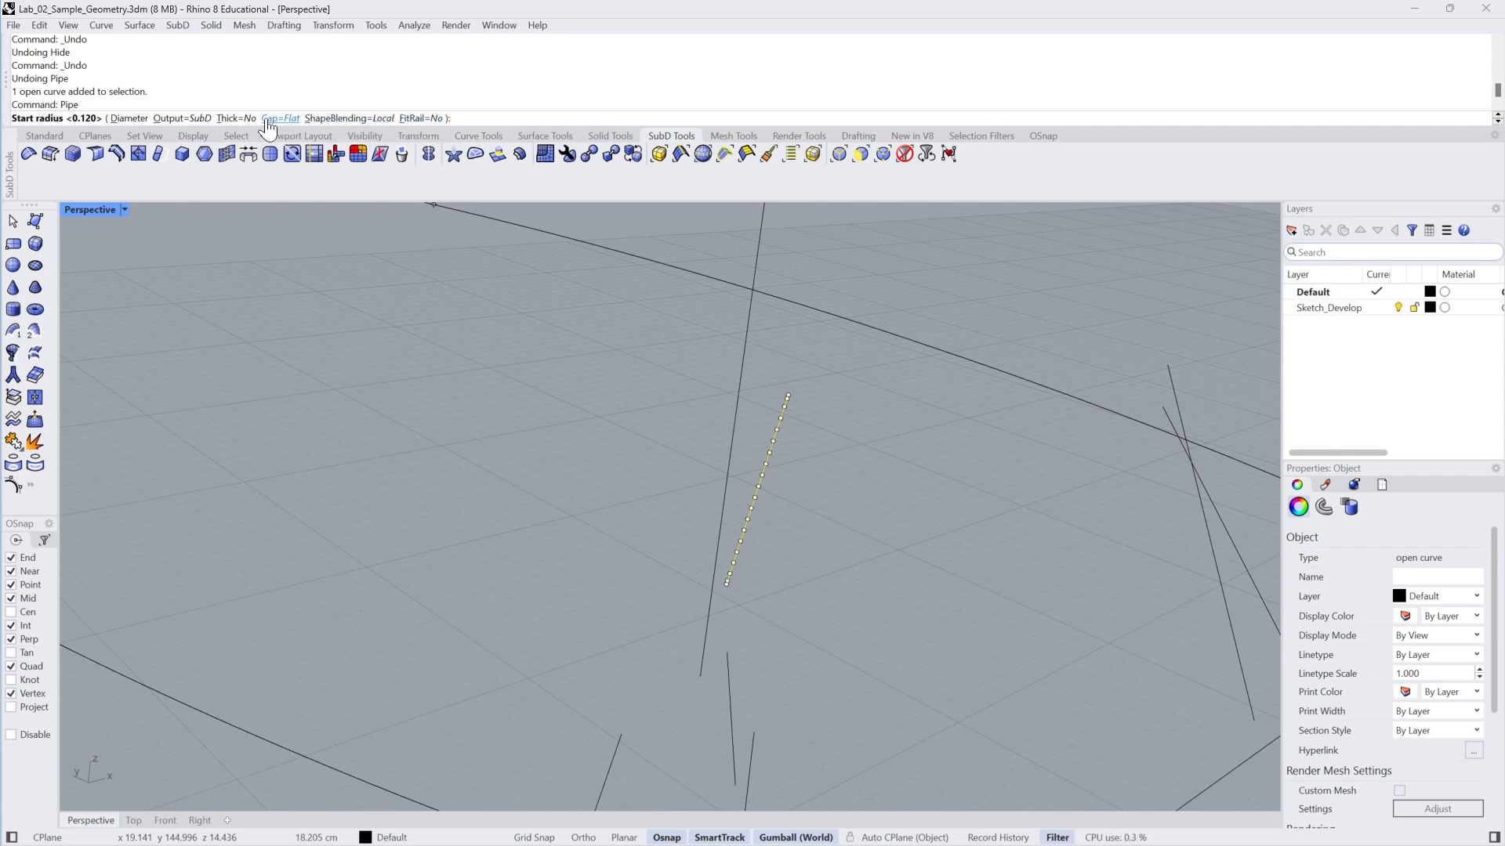
pyautogui.press('Escape')
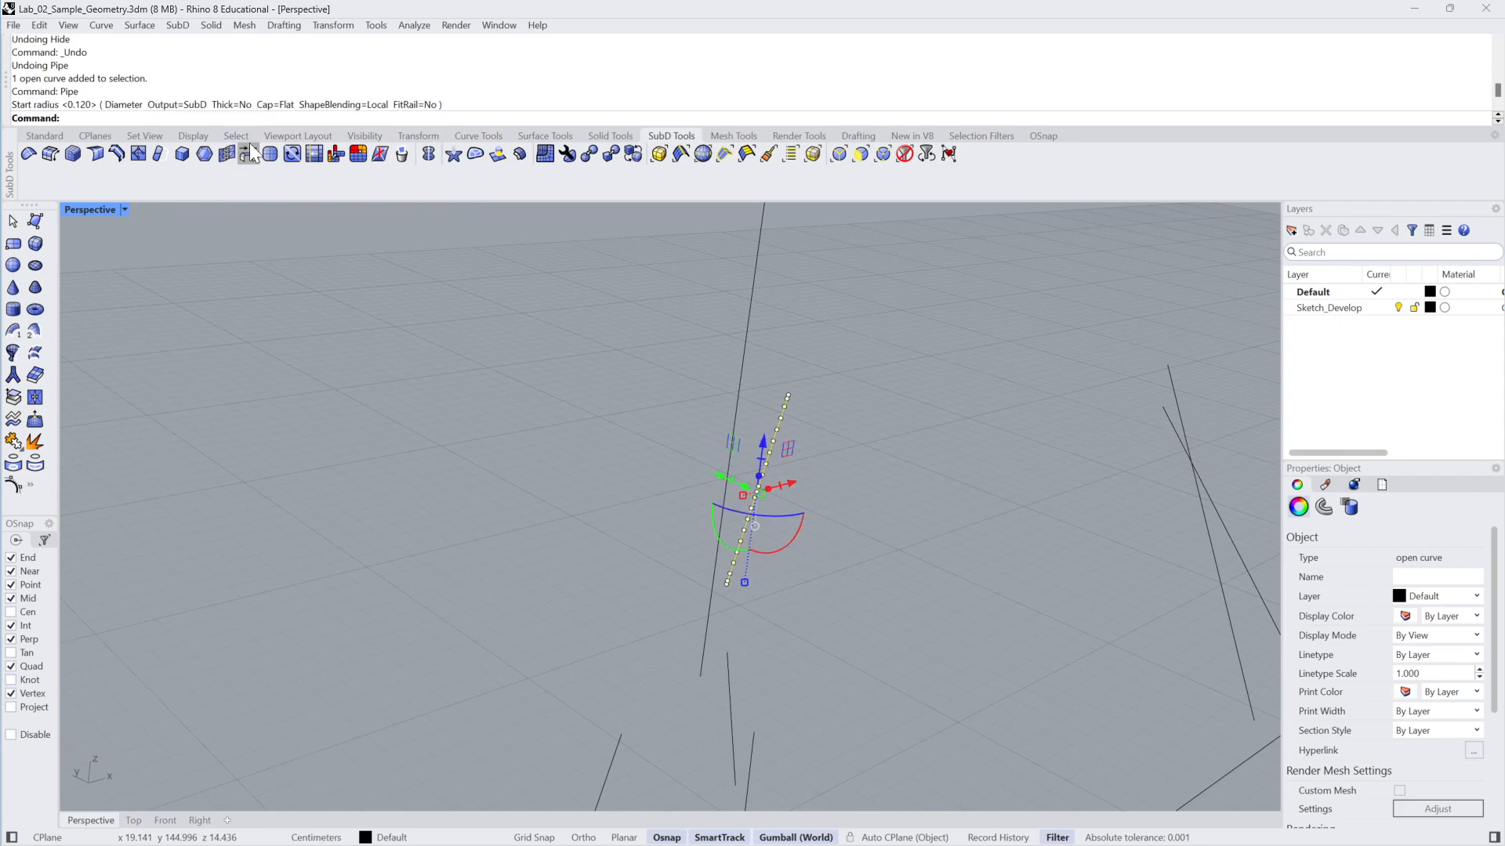
# Extract the points of all twelve leg curves with ExtractPt
pyautogui.click(424, 431)
pyautogui.keyDown('shift'); pyautogui.moveTo(424, 430); pyautogui.dragTo(909, 433, button='right'); pyautogui.keyUp('shift')
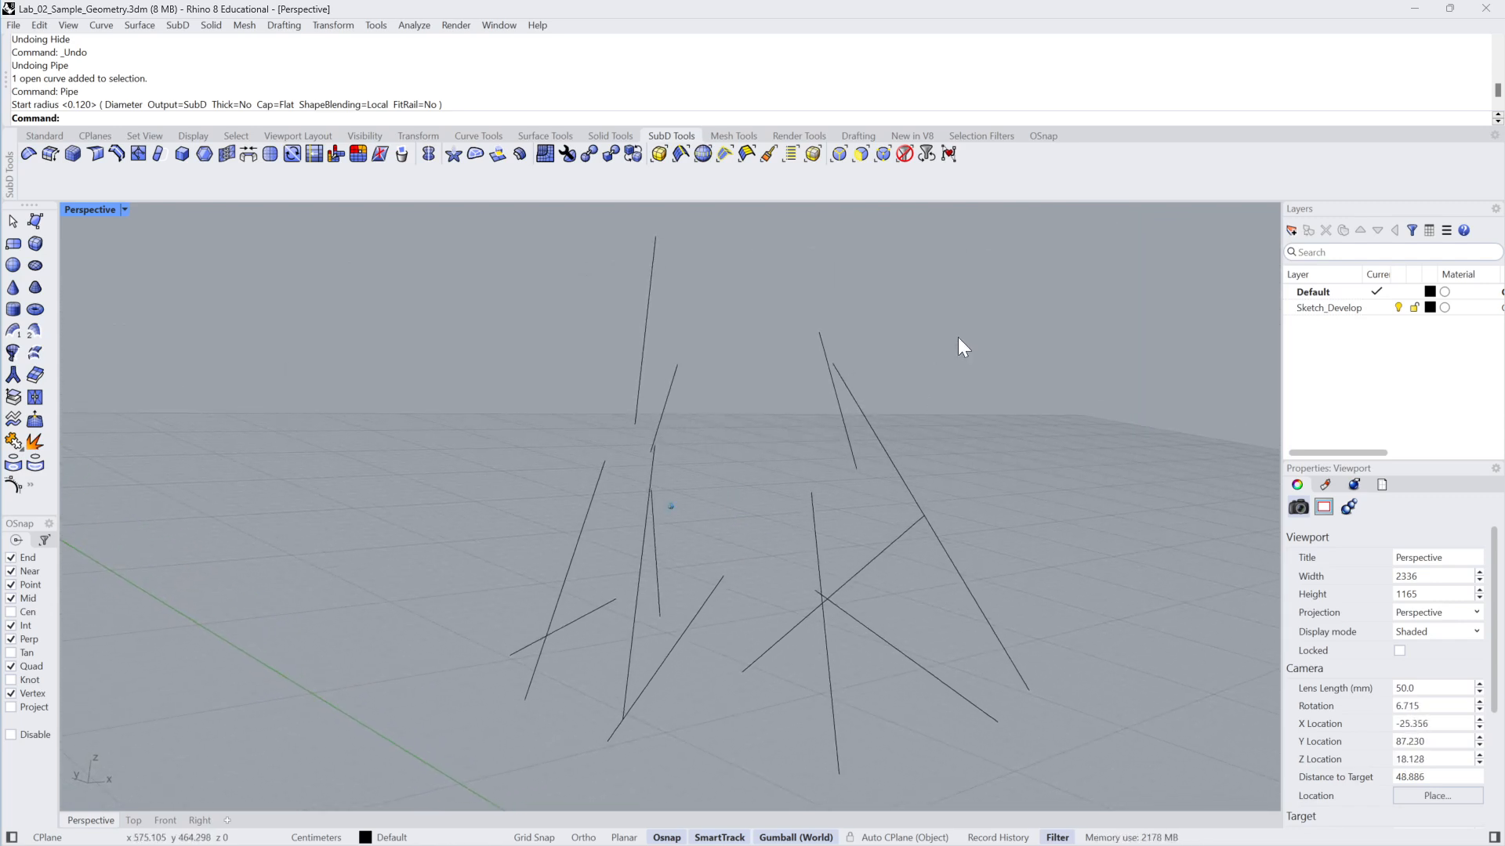
pyautogui.moveTo(1019, 337); pyautogui.dragTo(423, 706)
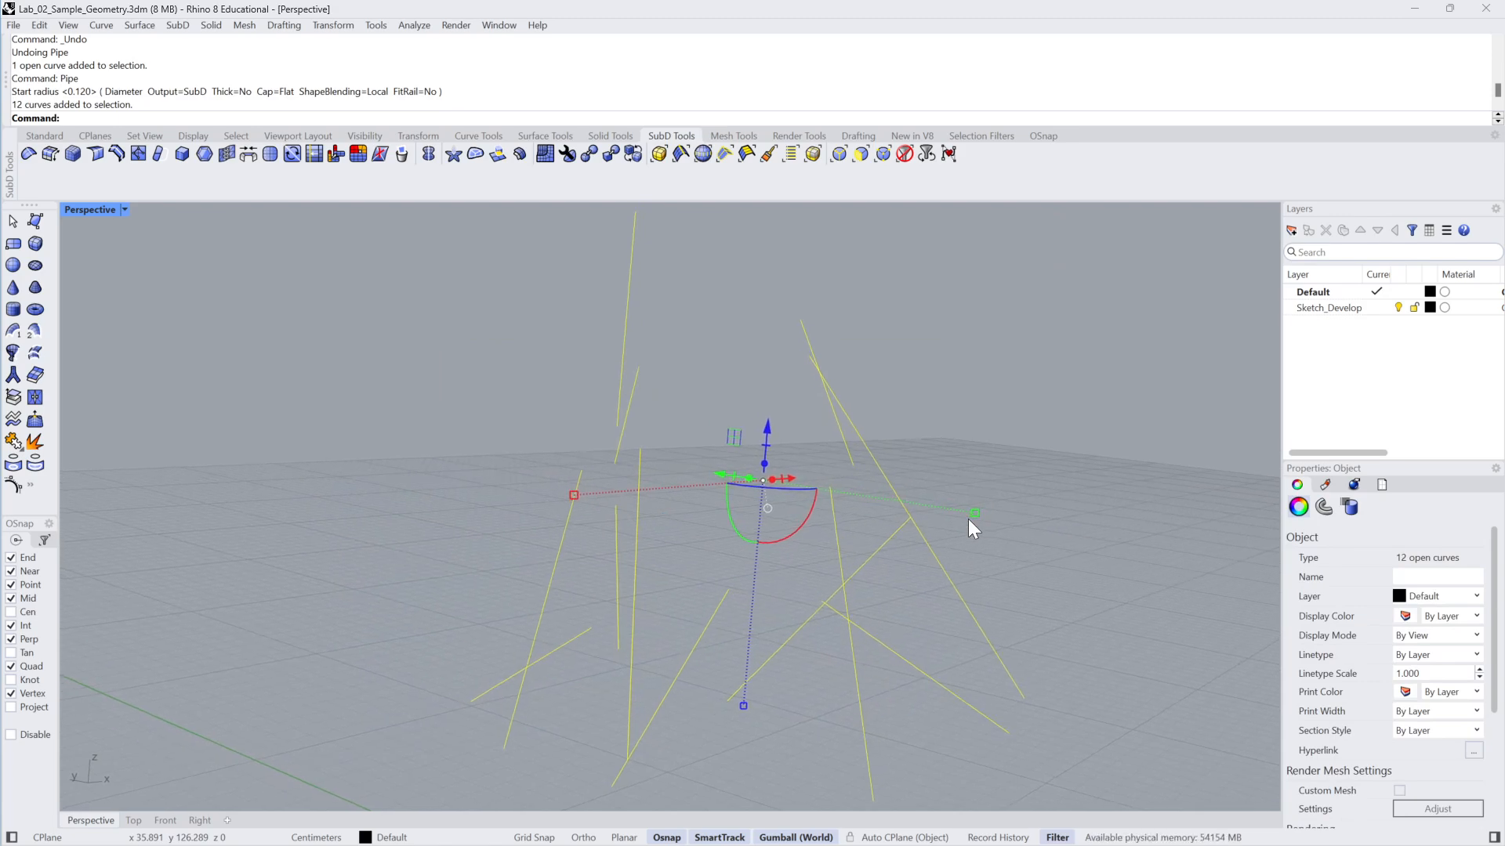
pyautogui.write('ExtractPt')
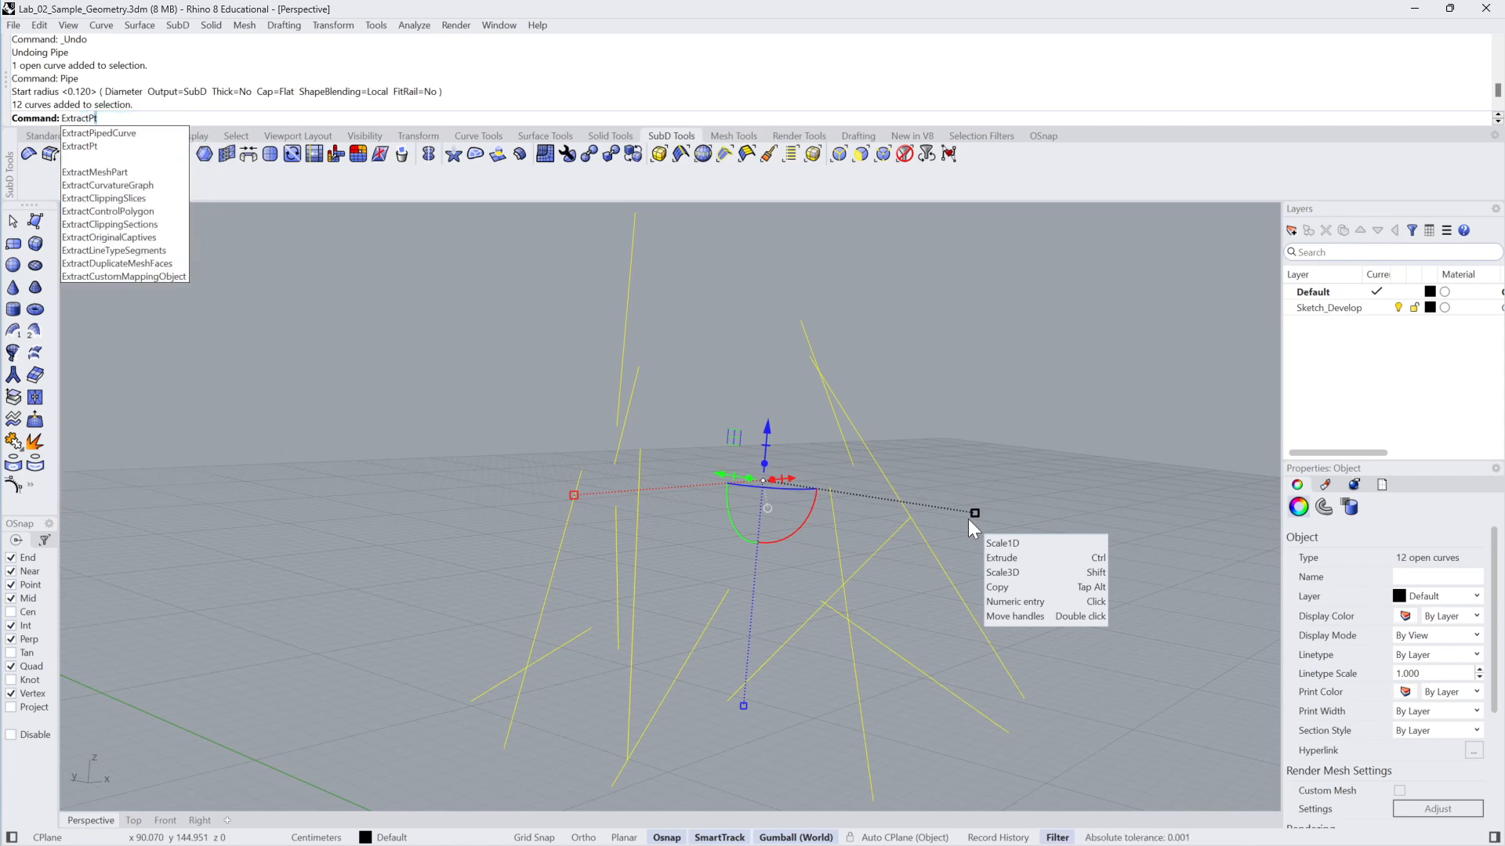
pyautogui.press('Return')
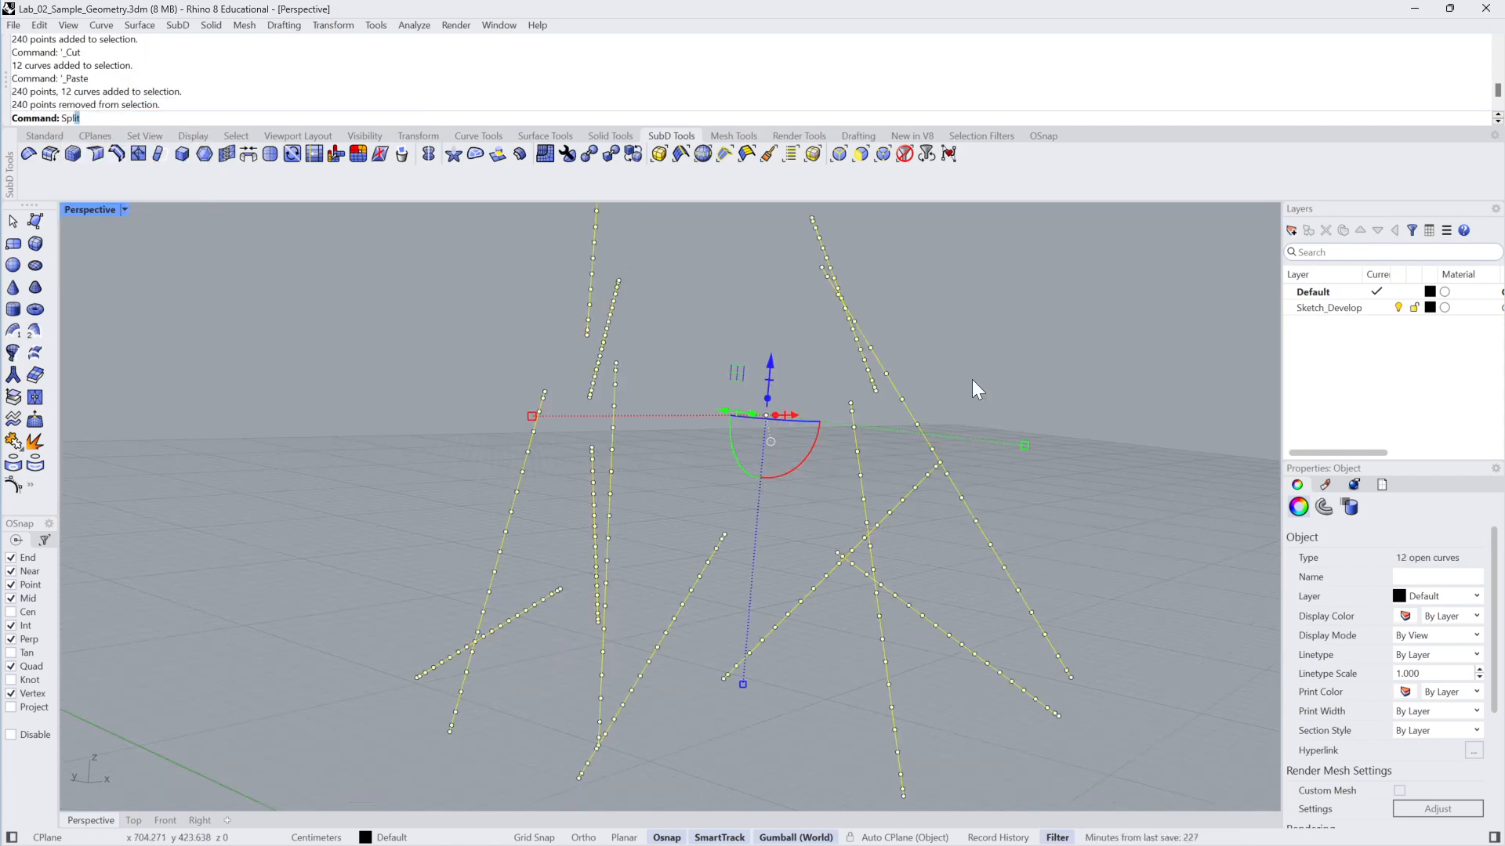
# Split the twelve leg curves into segments, using the extracted points as cutting objects
pyautogui.press('Return')
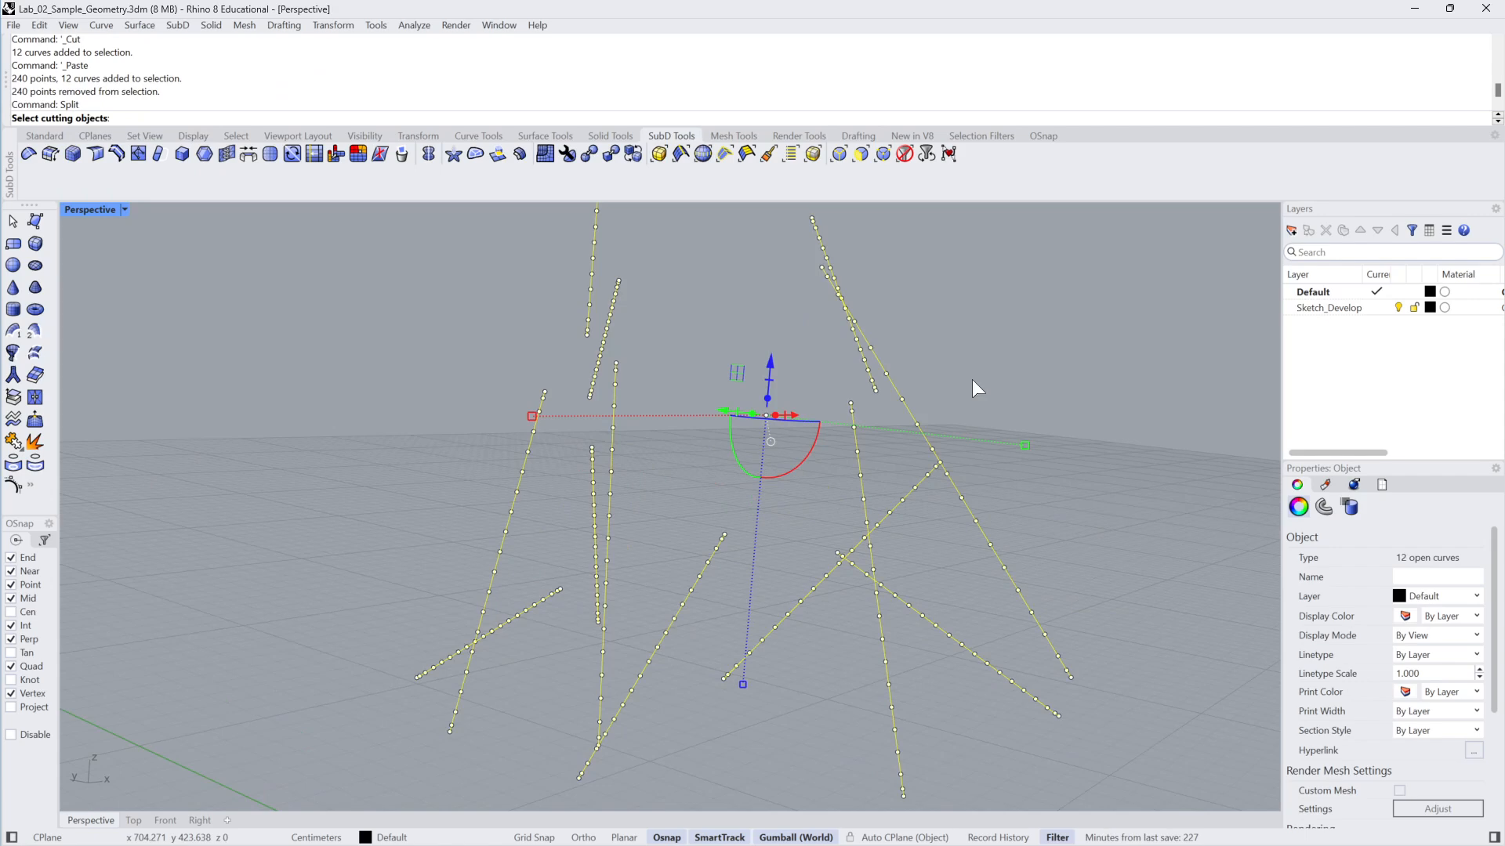
pyautogui.scroll(5, 833, 447)
pyautogui.click(861, 428)
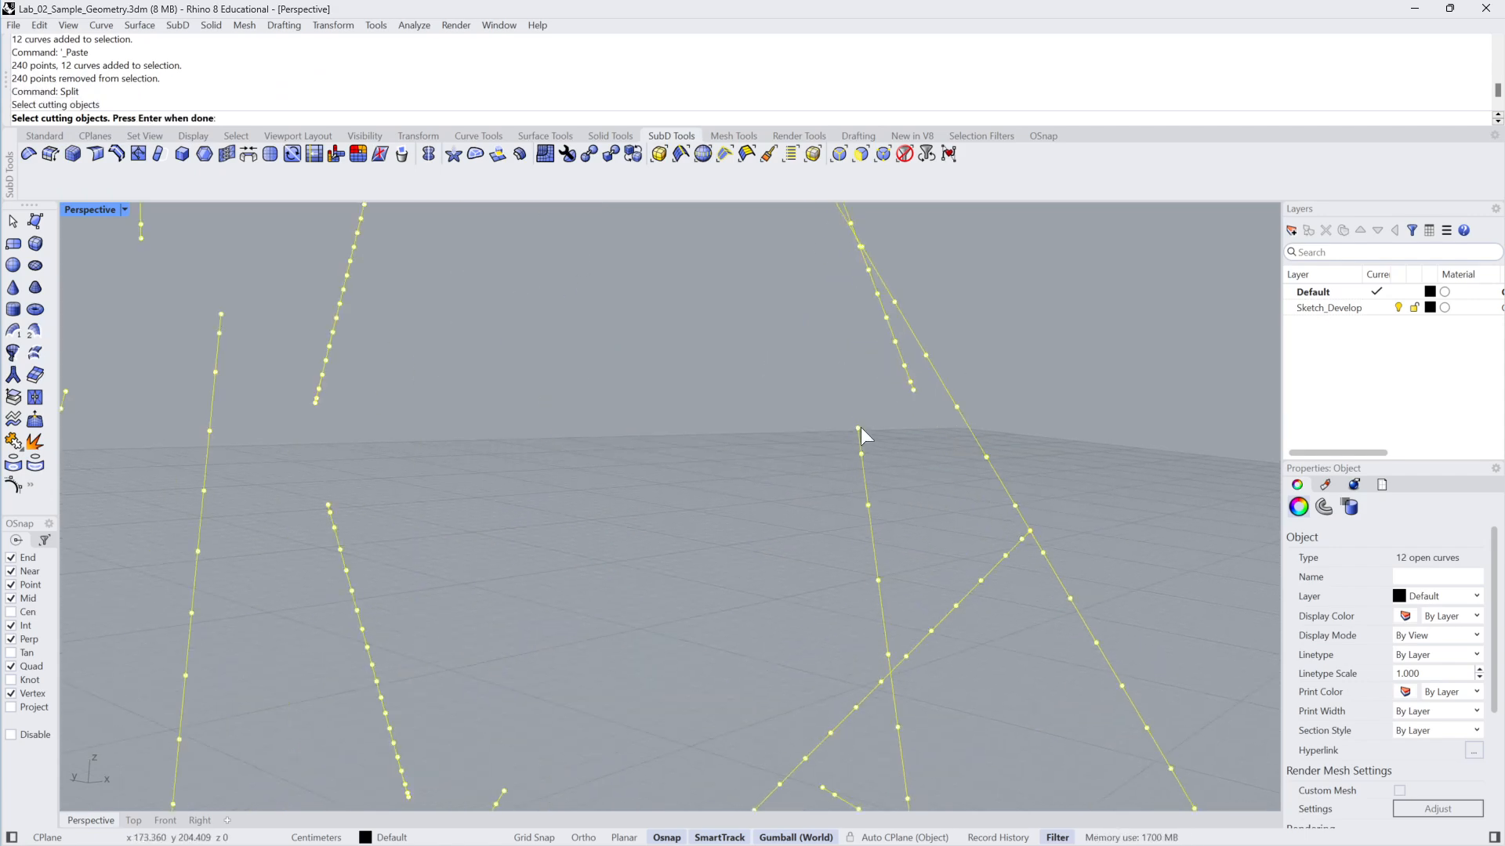
pyautogui.press('Return')
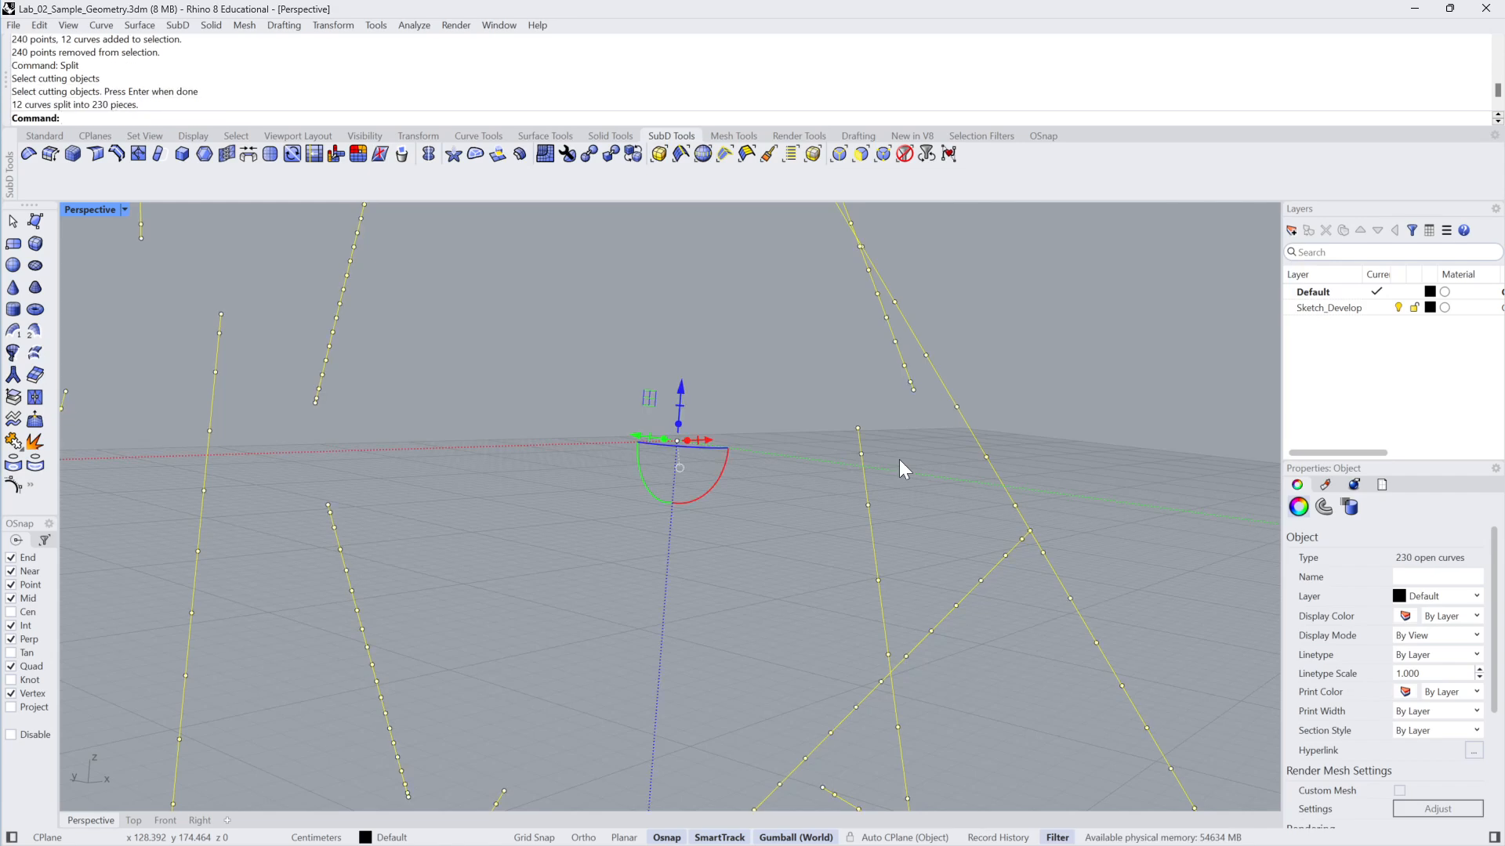
pyautogui.scroll(-2, 829, 542)
pyautogui.scroll(-4, 829, 542)
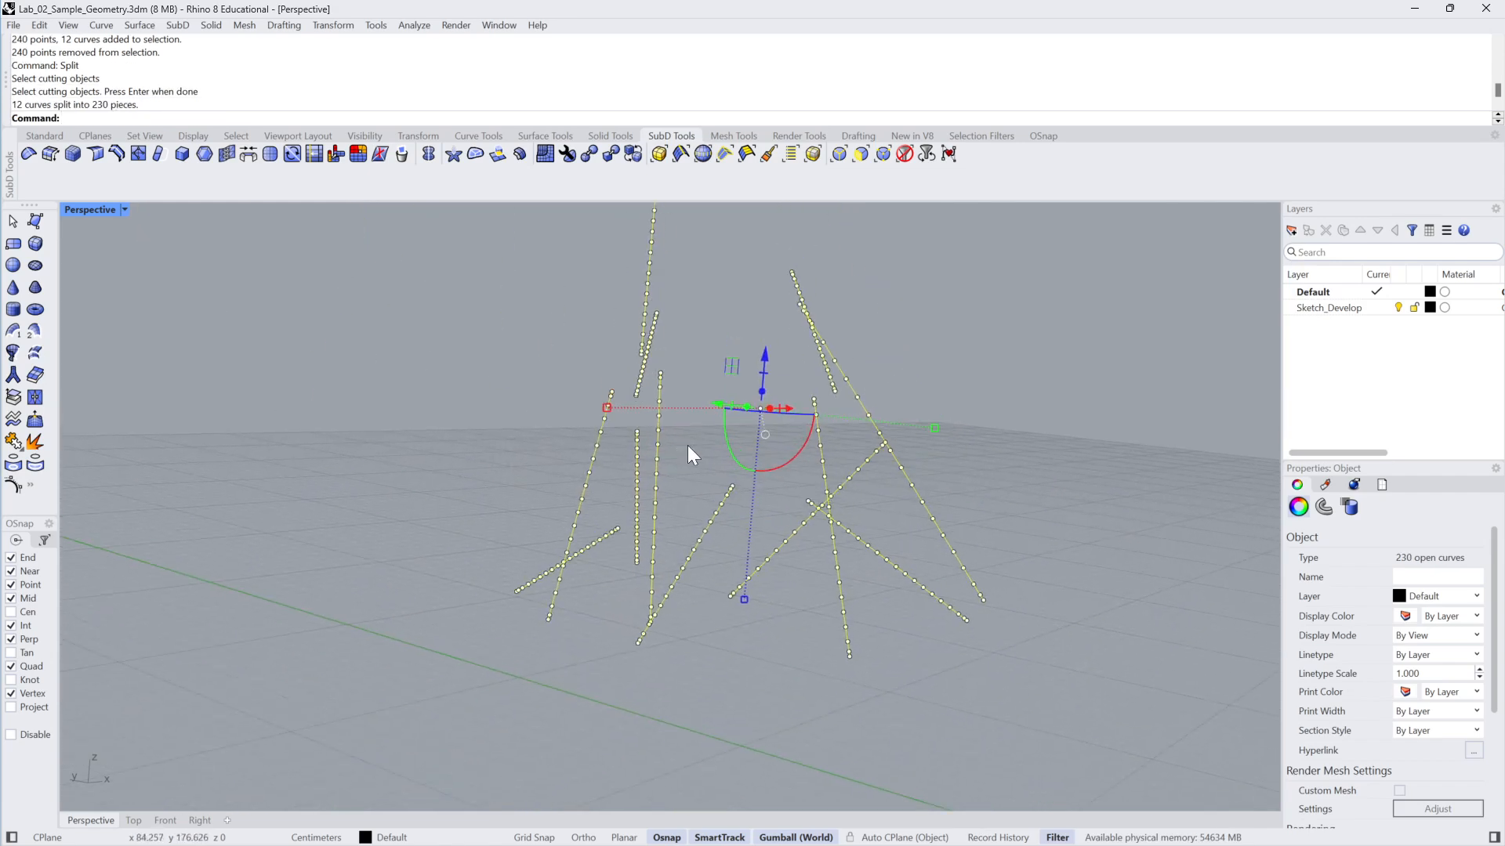
# Delete all the extracted points along the split leg curves
pyautogui.click(905, 327)
pyautogui.scroll(5, 901, 332)
pyautogui.click(812, 402)
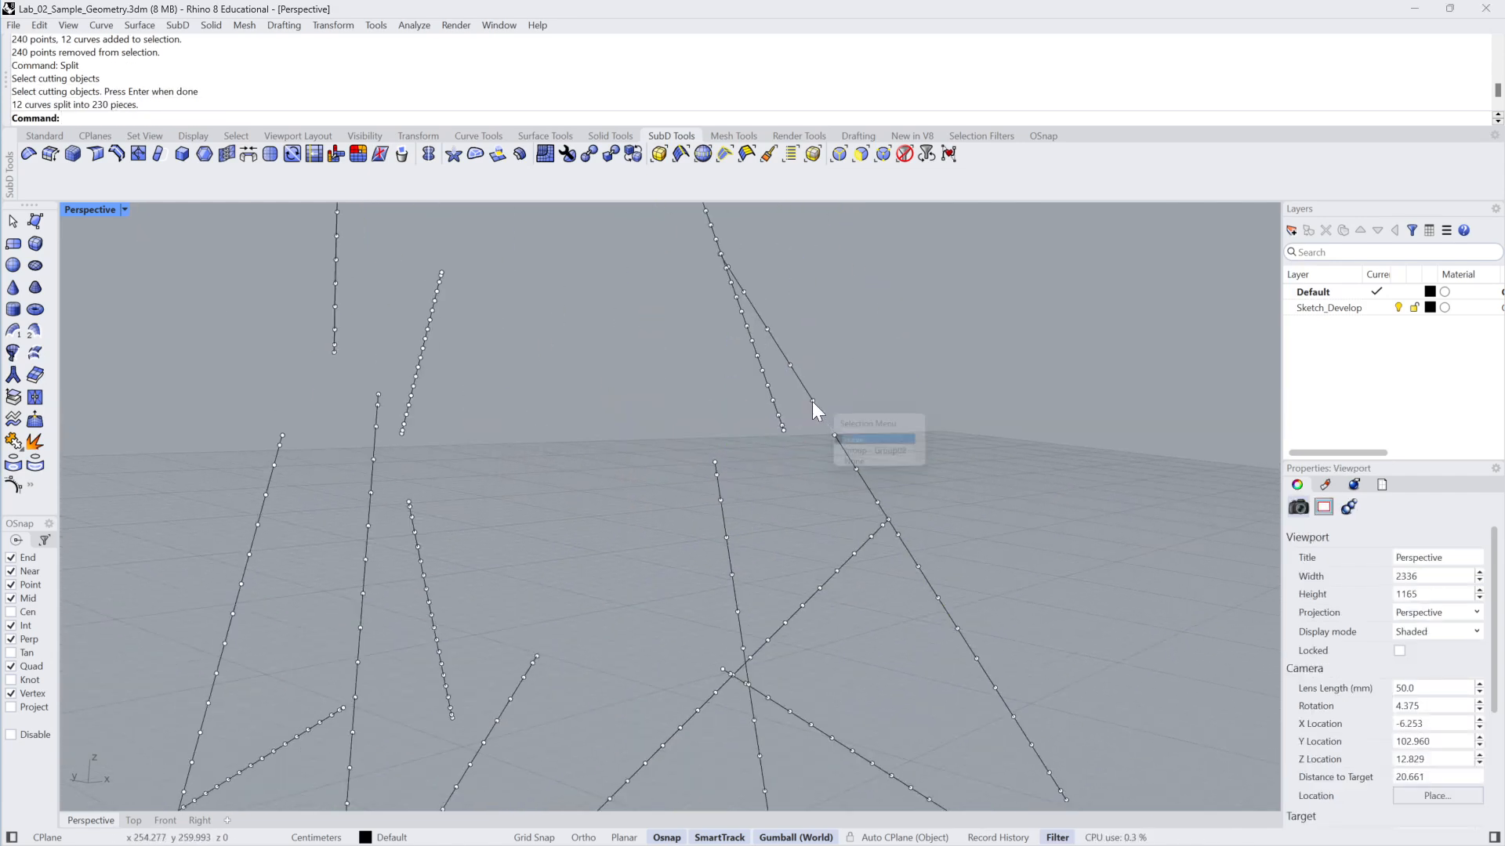
pyautogui.click(860, 455)
pyautogui.press('Delete')
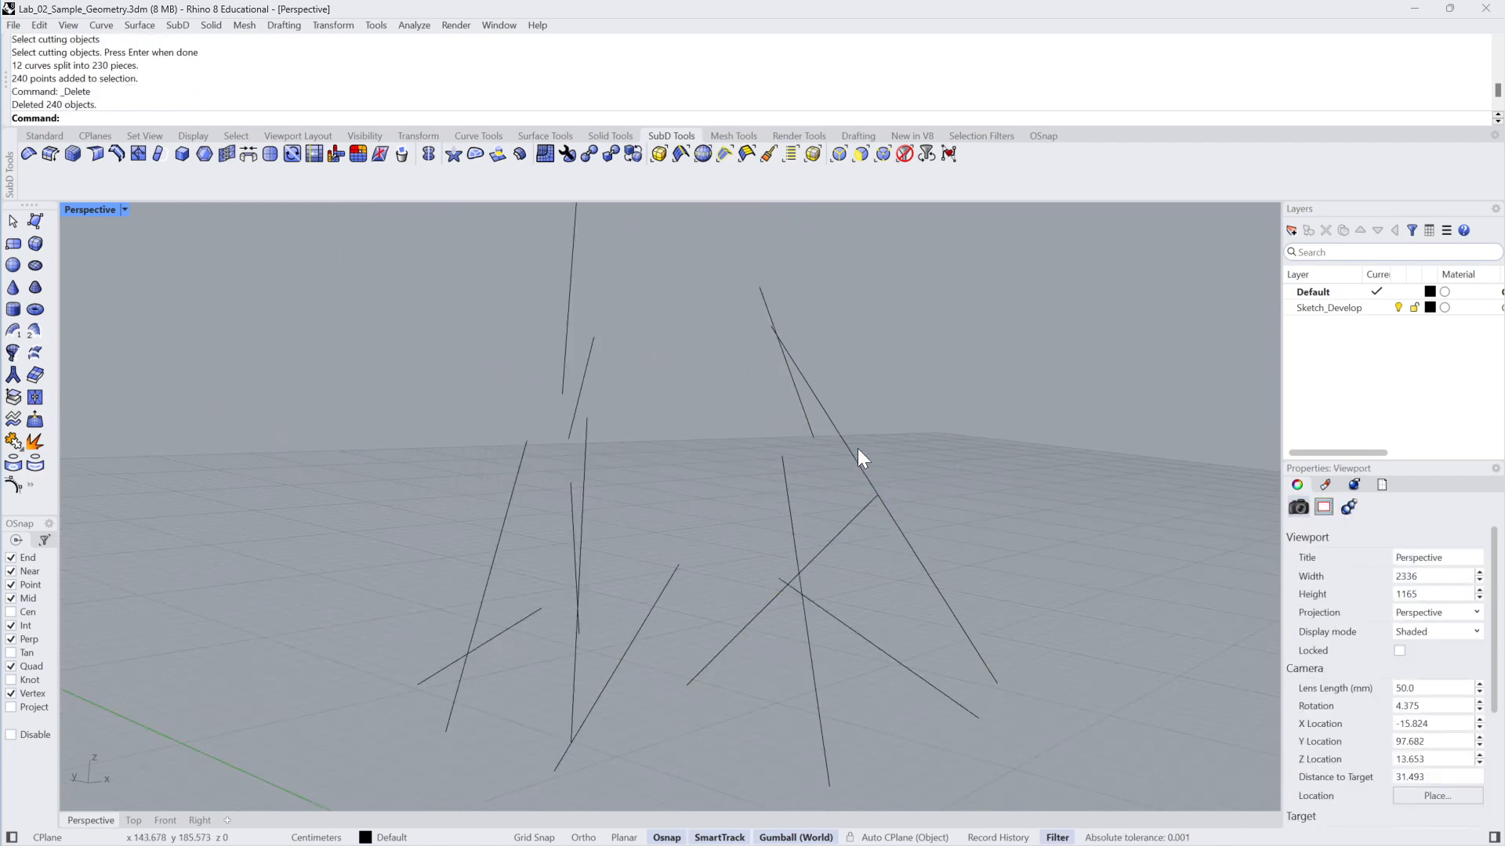
# Join all the split leg segments into continuous open curves and check a few of them individually
pyautogui.scroll(-3, 858, 455)
pyautogui.moveTo(939, 321); pyautogui.dragTo(482, 590)
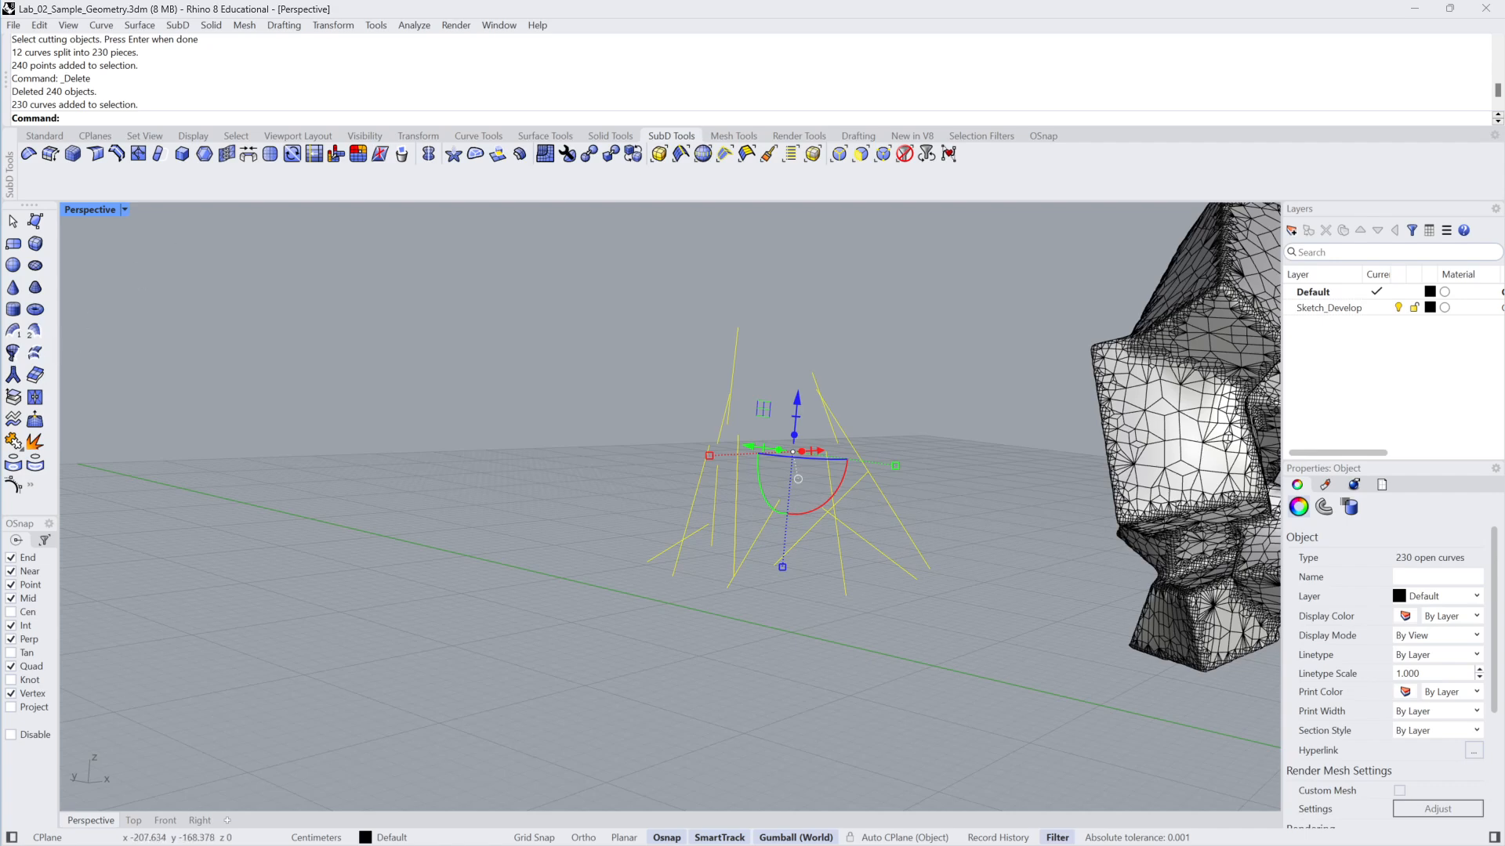
pyautogui.click(61, 136)
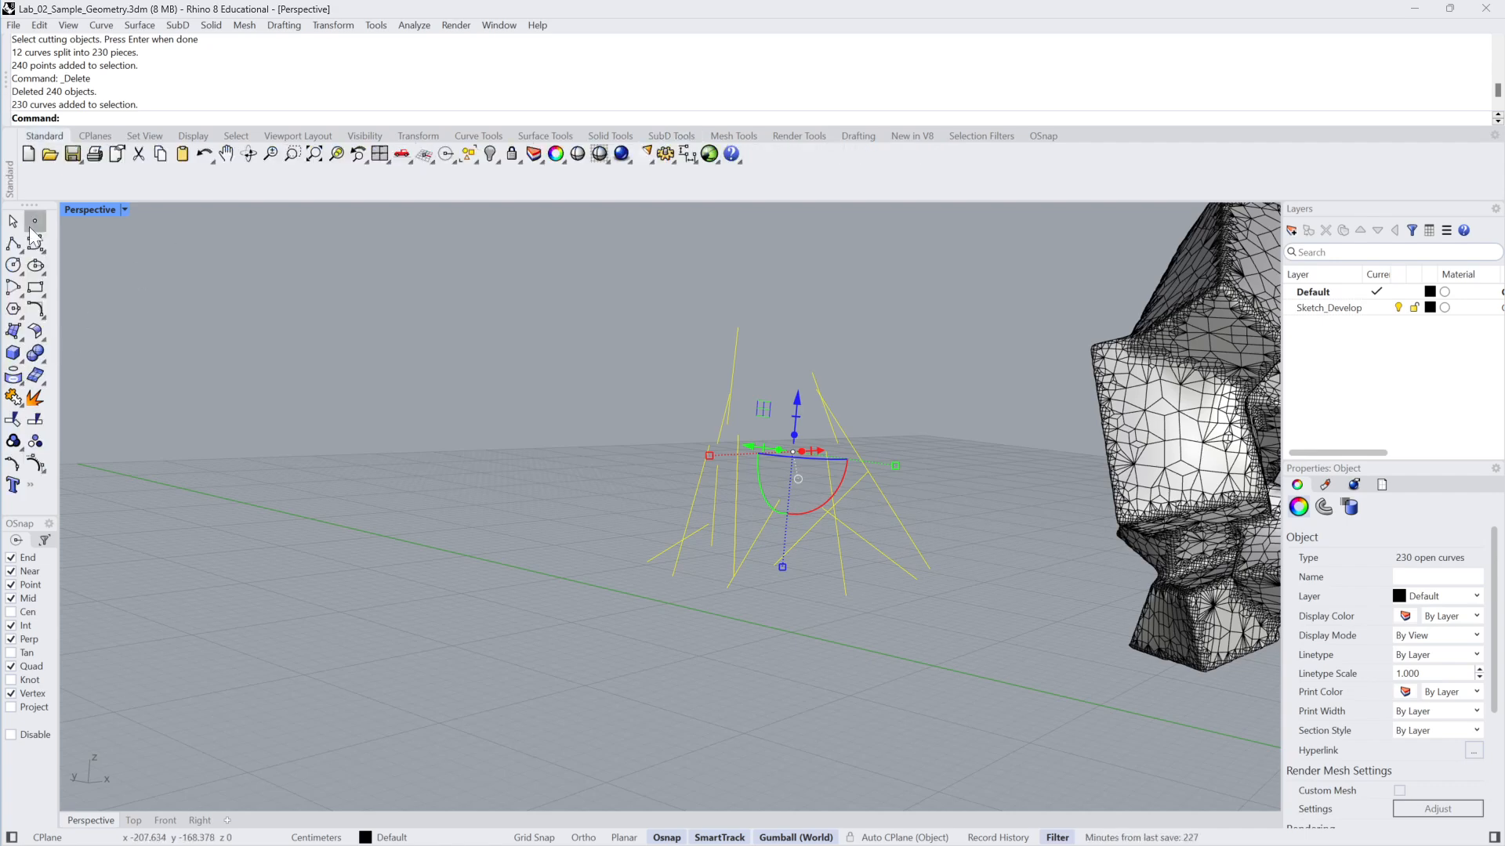
pyautogui.click(14, 377)
pyautogui.scroll(5, 967, 482)
pyautogui.click(934, 507)
pyautogui.click(914, 516)
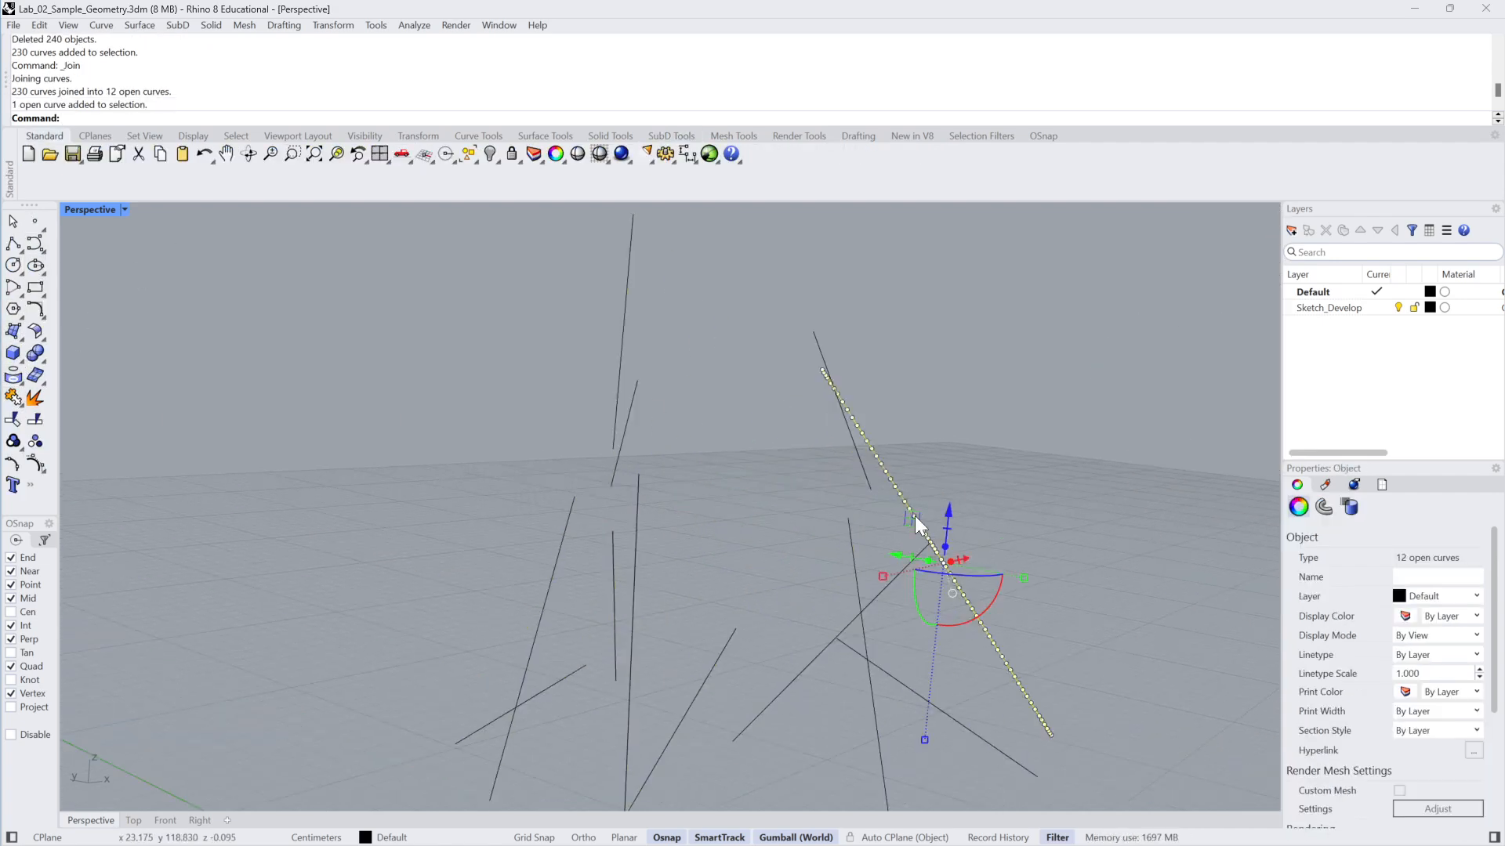
pyautogui.click(890, 588)
pyautogui.click(892, 684)
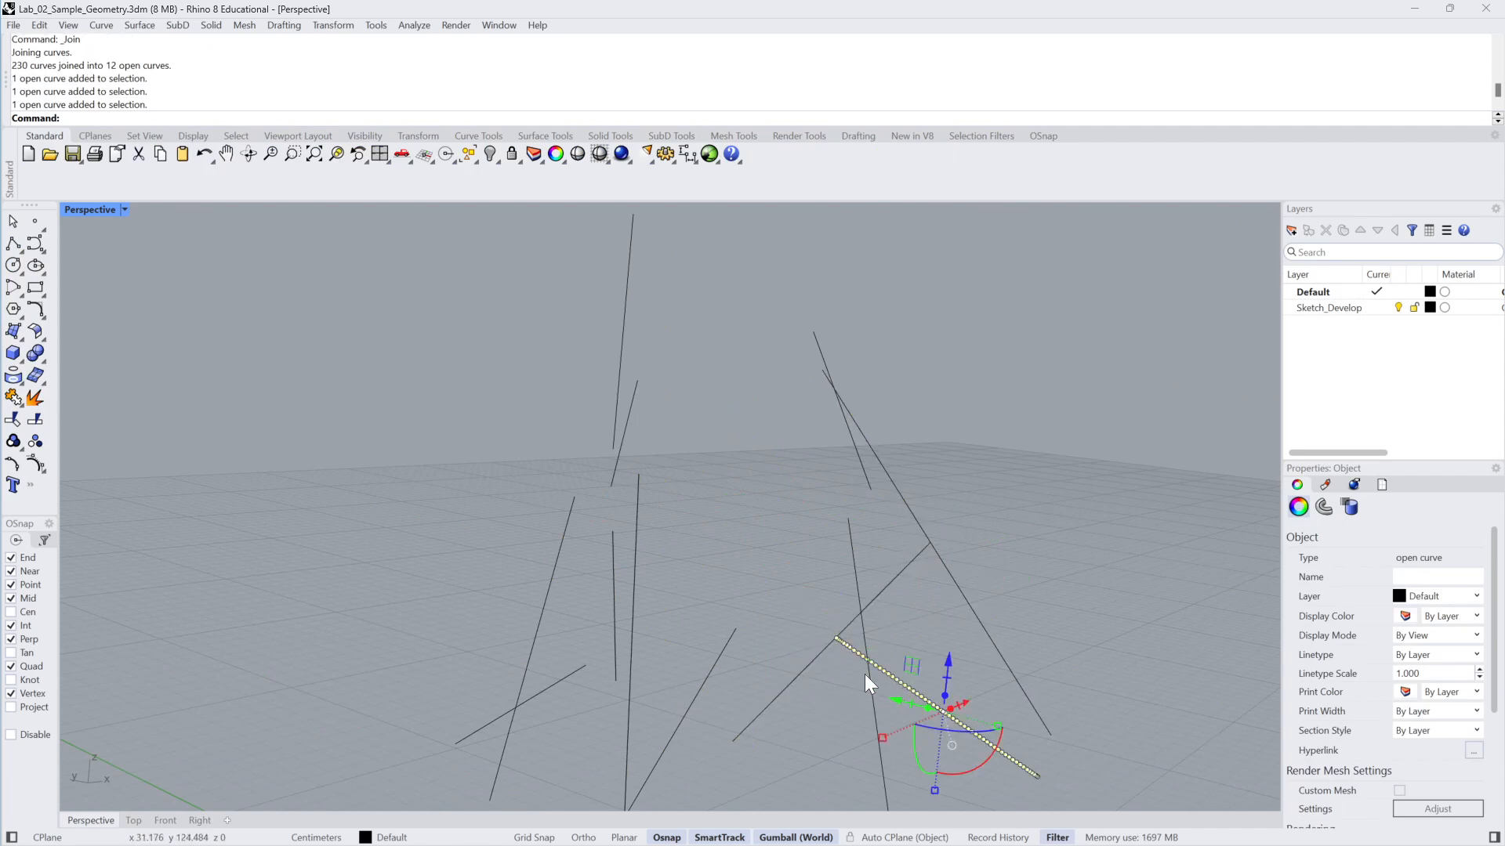
pyautogui.moveTo(863, 674); pyautogui.dragTo(943, 442, button='right')
# Pipe the twelve joined leg curves as SubDs with a radius of 0.120 and flat caps
pyautogui.moveTo(986, 312); pyautogui.dragTo(464, 679)
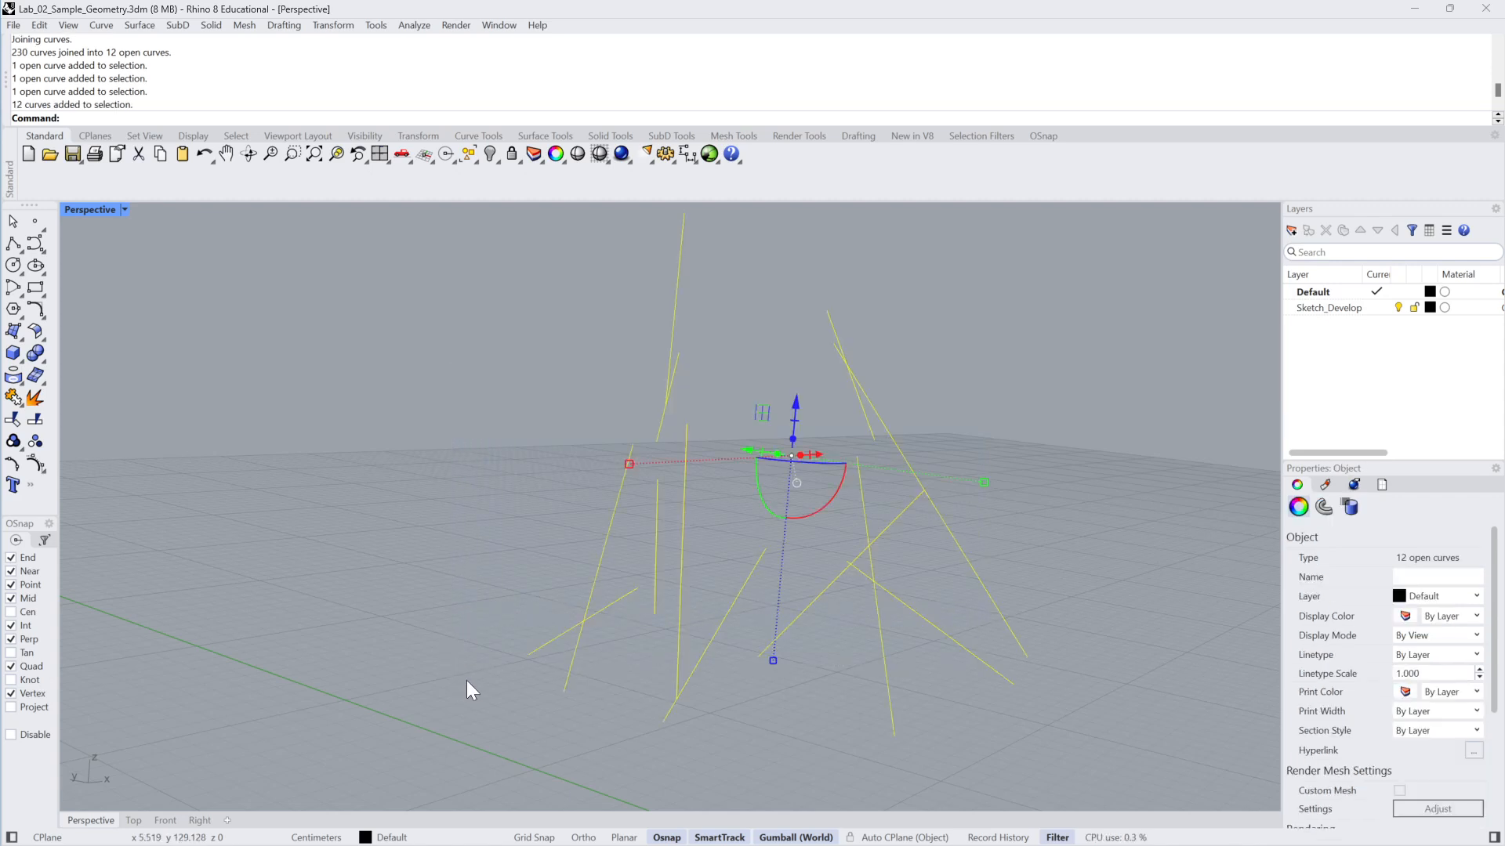
pyautogui.write('Pipe')
pyautogui.press('Return')
pyautogui.press('Return')
pyautogui.press('Return')
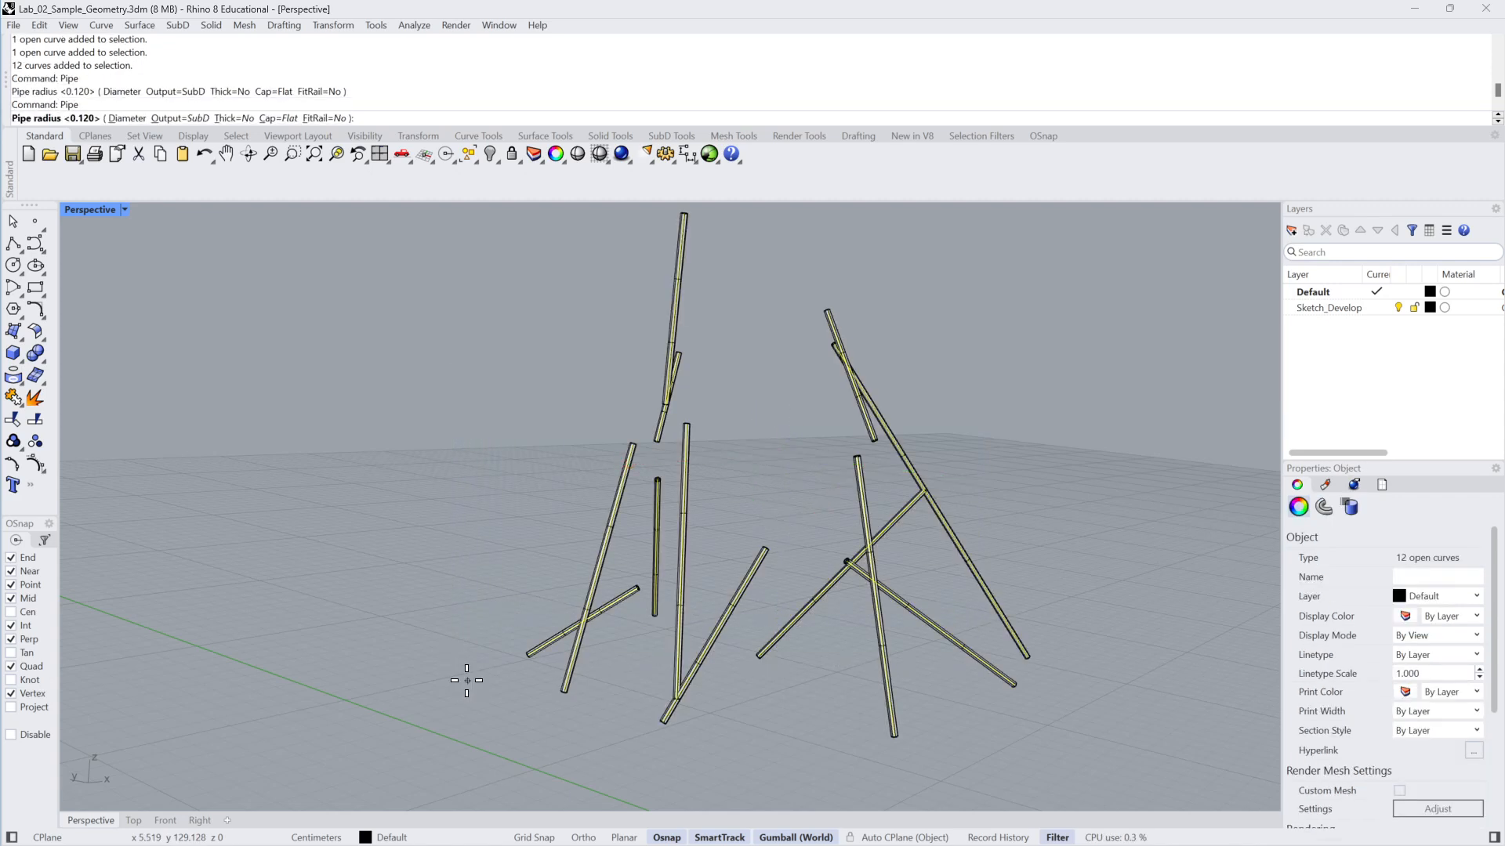
pyautogui.moveTo(466, 681); pyautogui.dragTo(798, 509, button='right')
pyautogui.scroll(3, 816, 541)
pyautogui.click(823, 536)
pyautogui.press('Return')
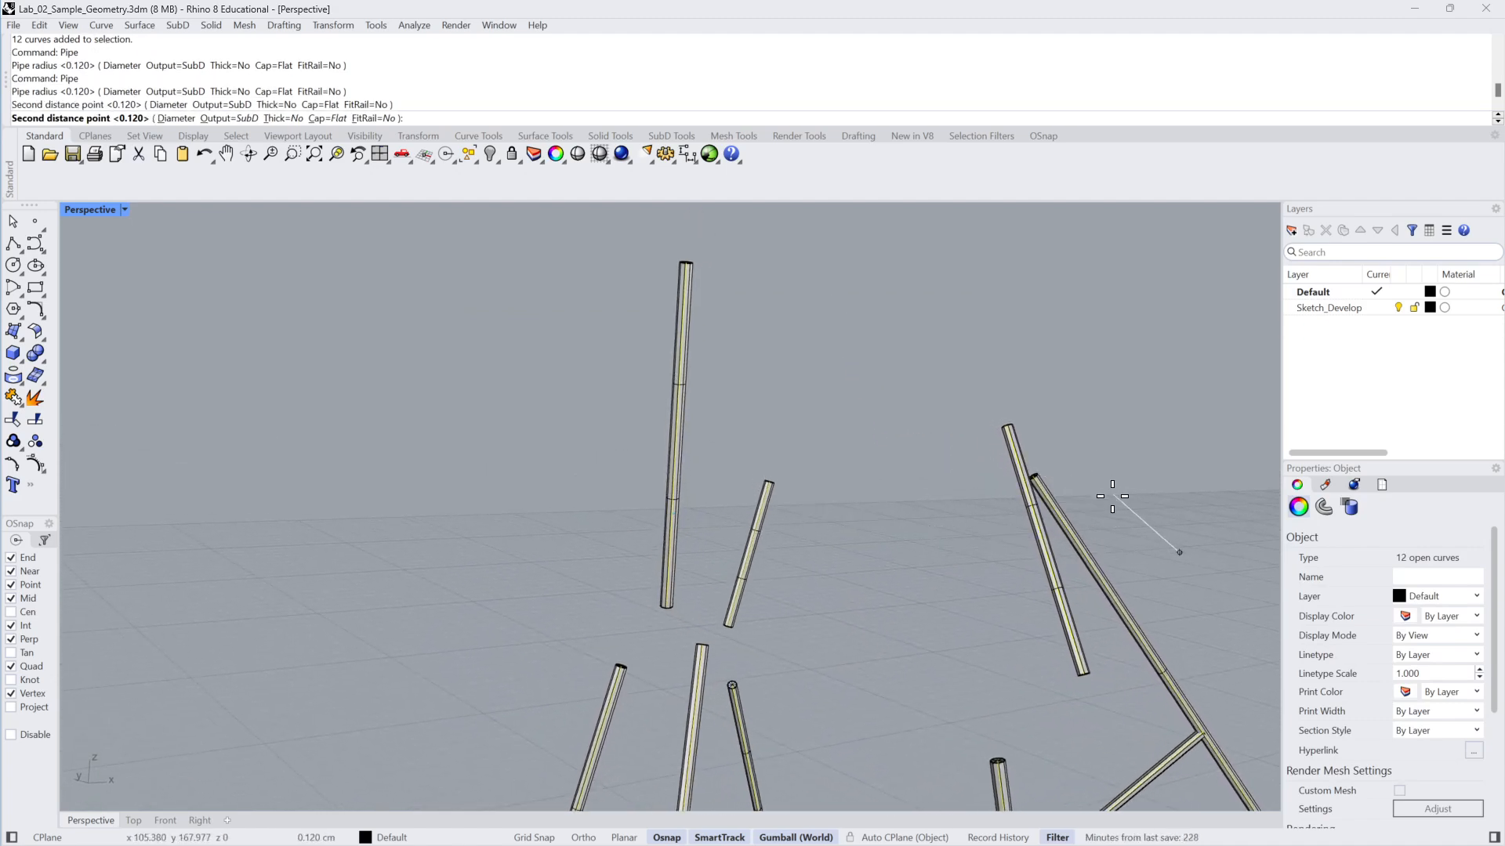
pyautogui.click(1113, 538)
pyautogui.click(1124, 514)
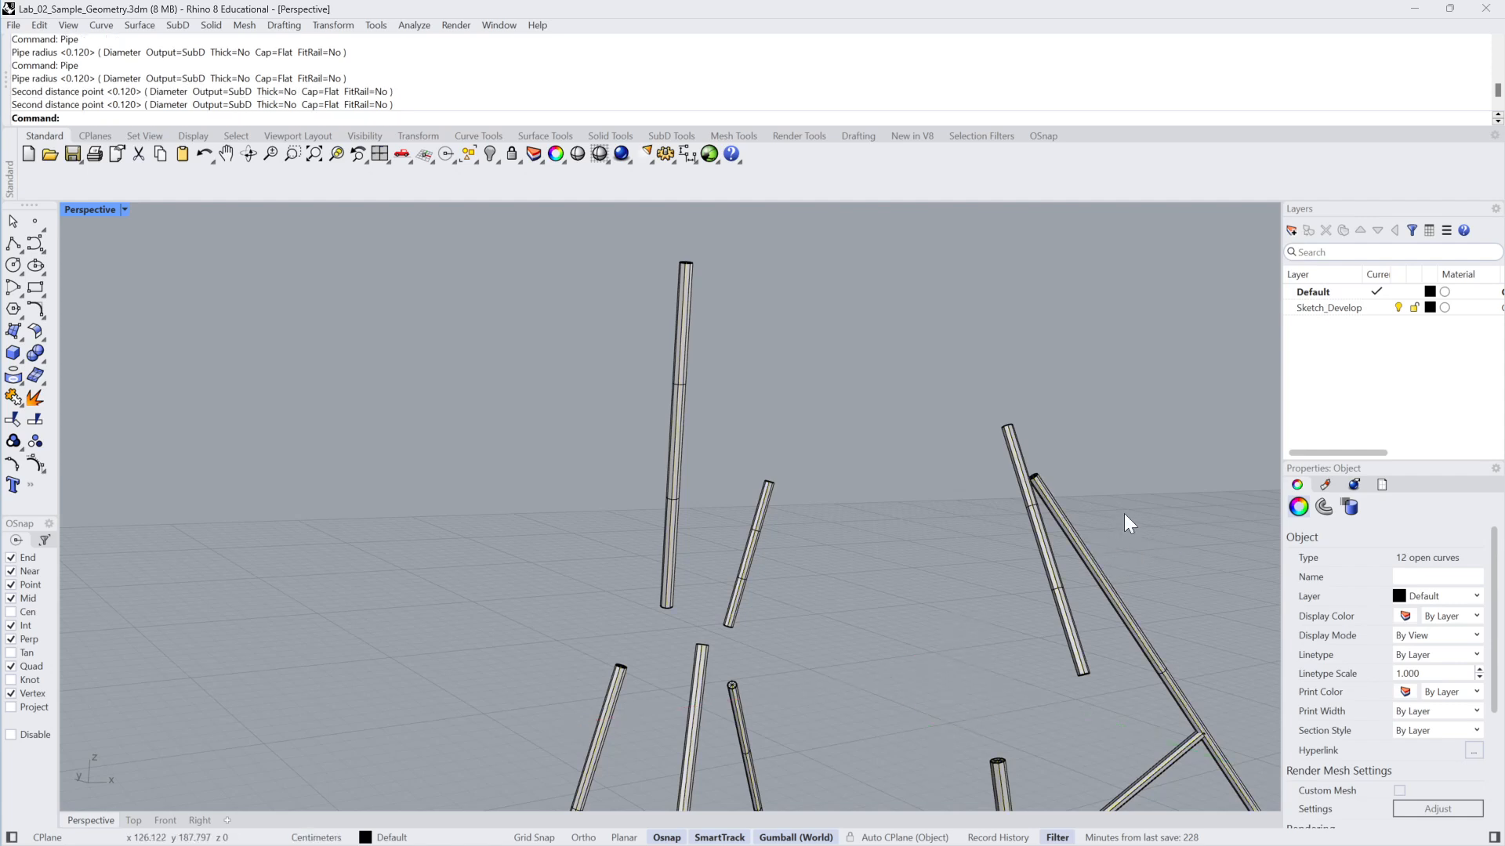
# Examine the segment divisions along the piped SubD legs
pyautogui.scroll(3, 1124, 514)
pyautogui.click(659, 527)
pyautogui.click(745, 515)
pyautogui.moveTo(745, 515); pyautogui.dragTo(810, 425, button='right')
pyautogui.scroll(-6, 811, 425)
pyautogui.moveTo(980, 459); pyautogui.dragTo(997, 496, button='right')
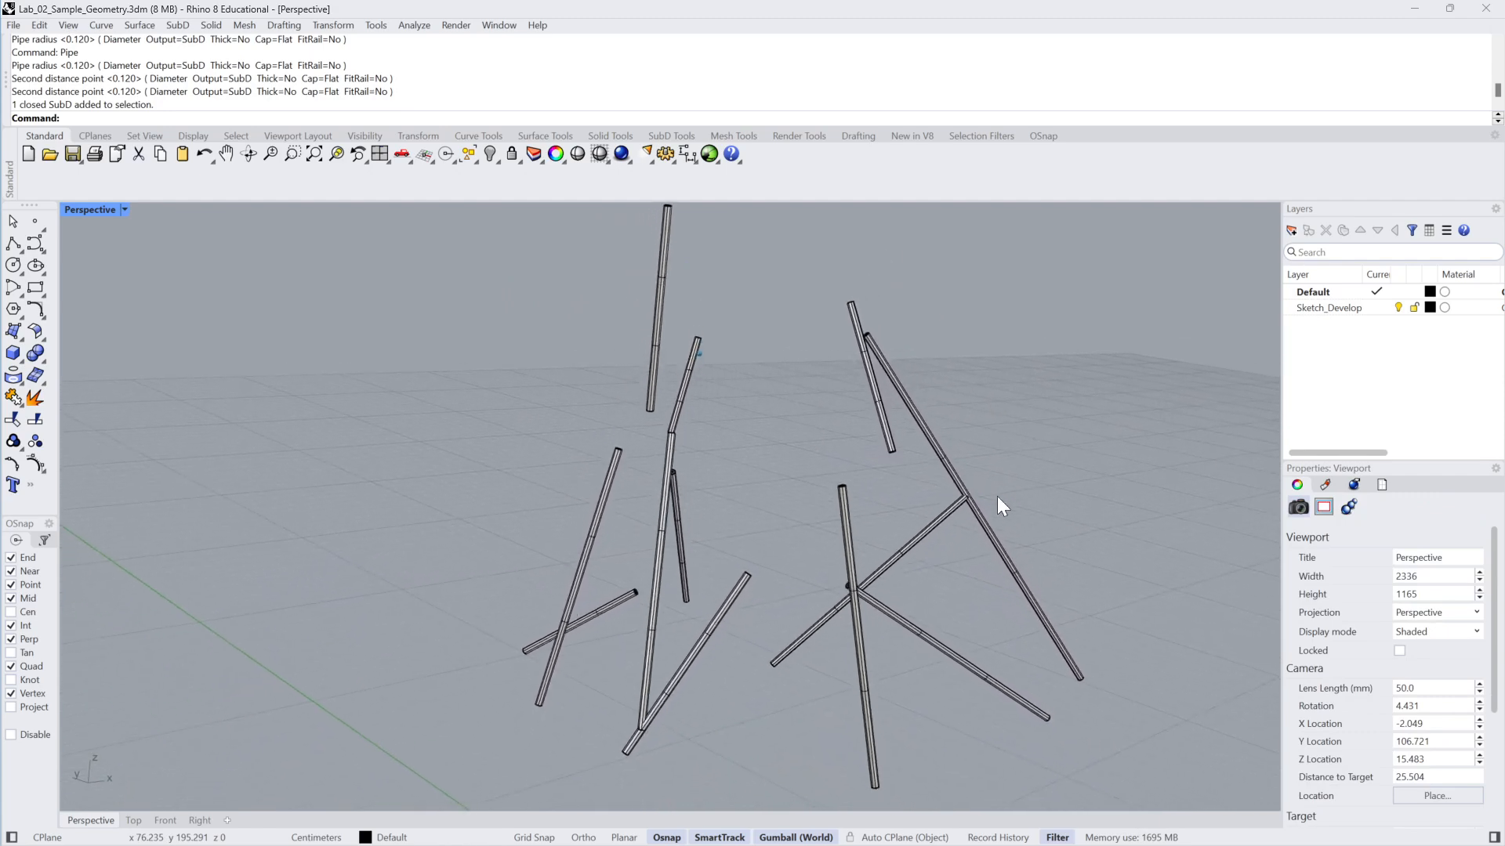
pyautogui.click(928, 535)
pyautogui.click(1040, 397)
# Subdivide all twelve SubD leg pipes twice
pyautogui.moveTo(1041, 397); pyautogui.dragTo(464, 684)
pyautogui.moveTo(464, 683); pyautogui.dragTo(455, 633, button='right')
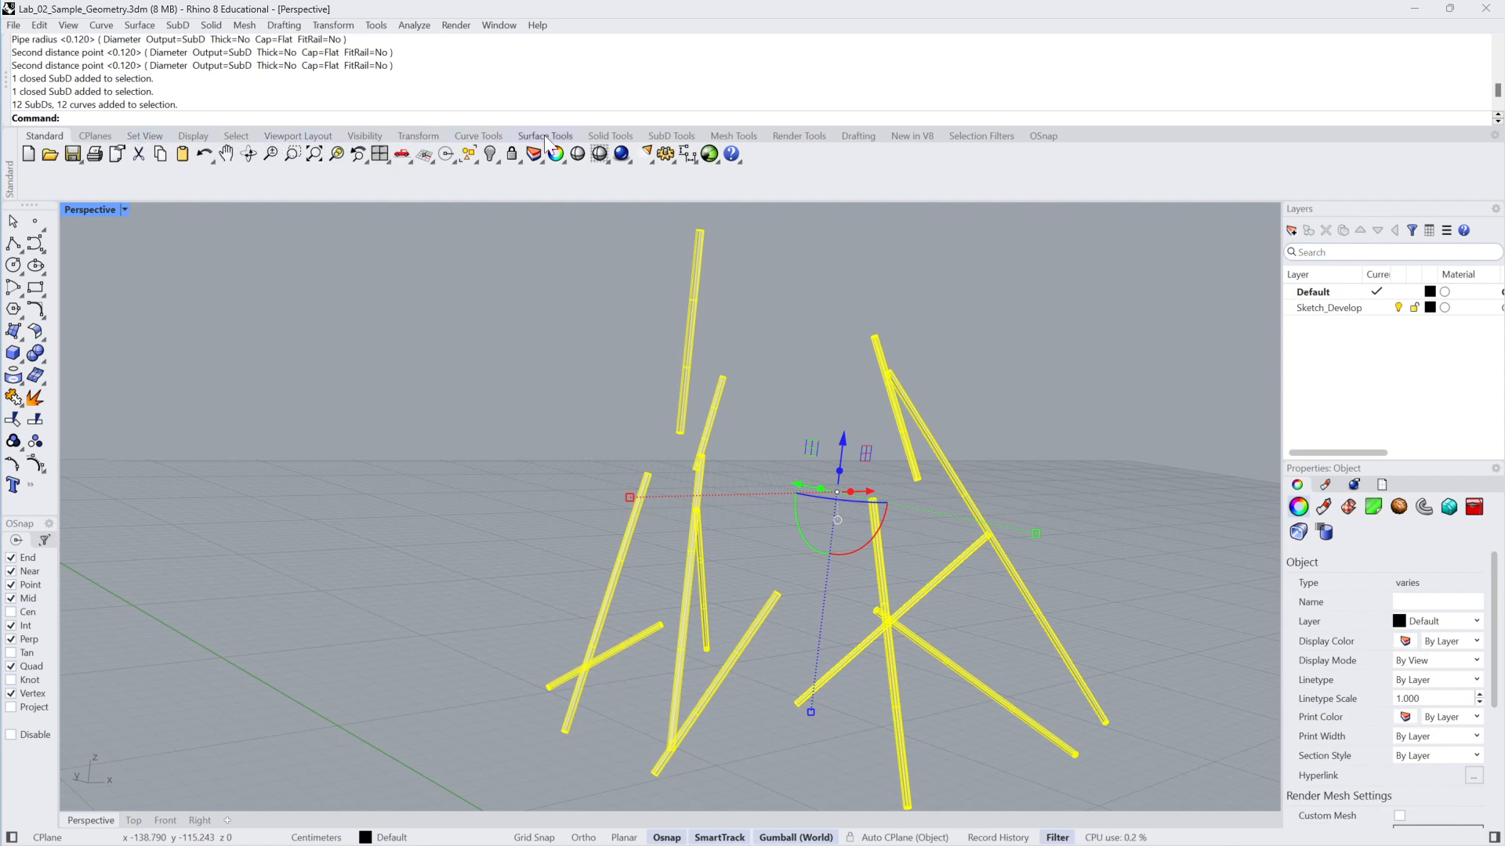
pyautogui.click(668, 136)
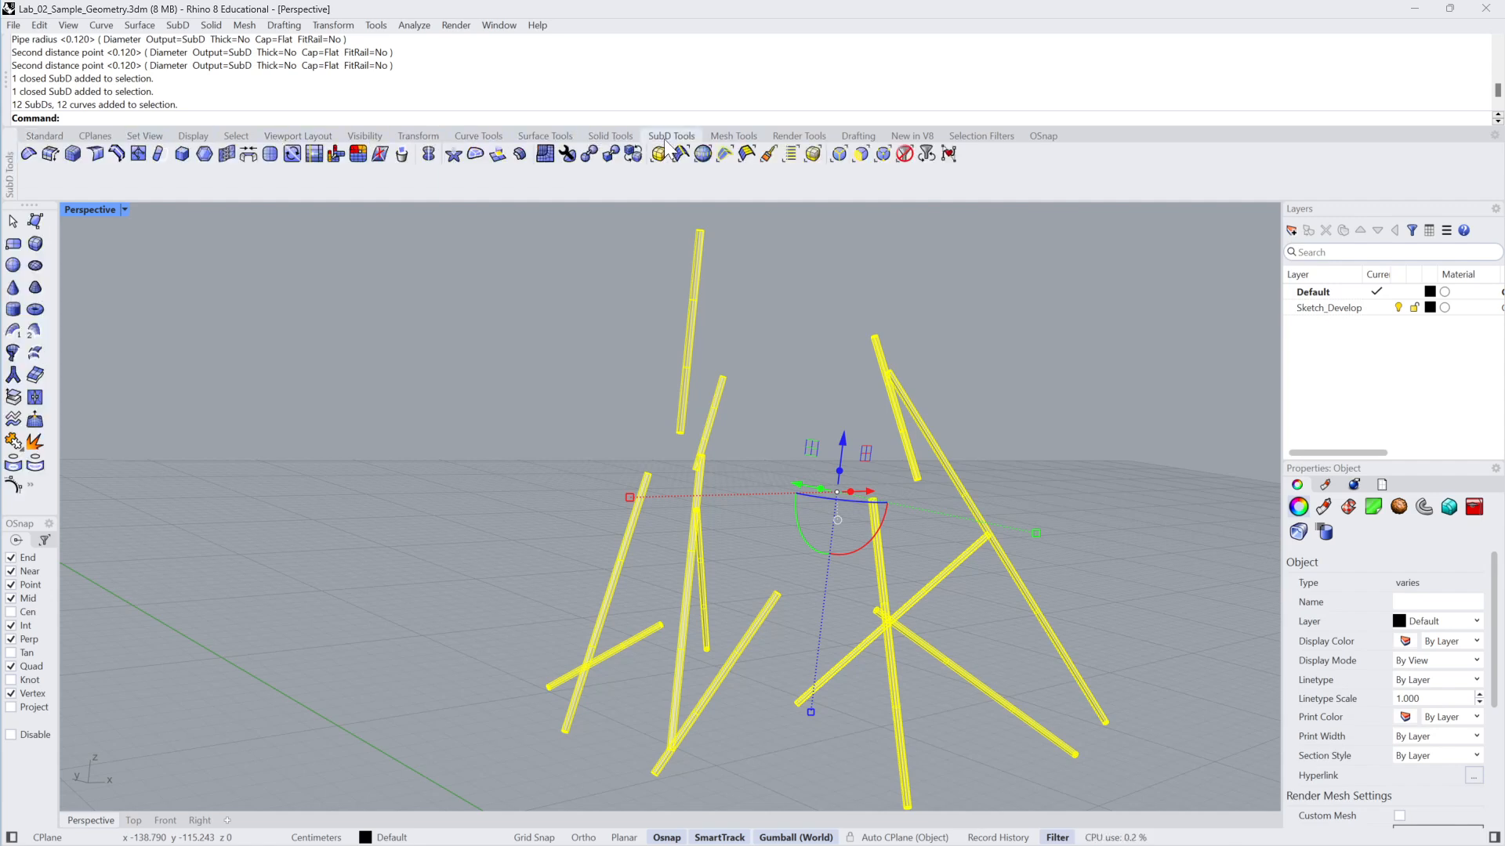
pyautogui.click(269, 155)
pyautogui.click(270, 155)
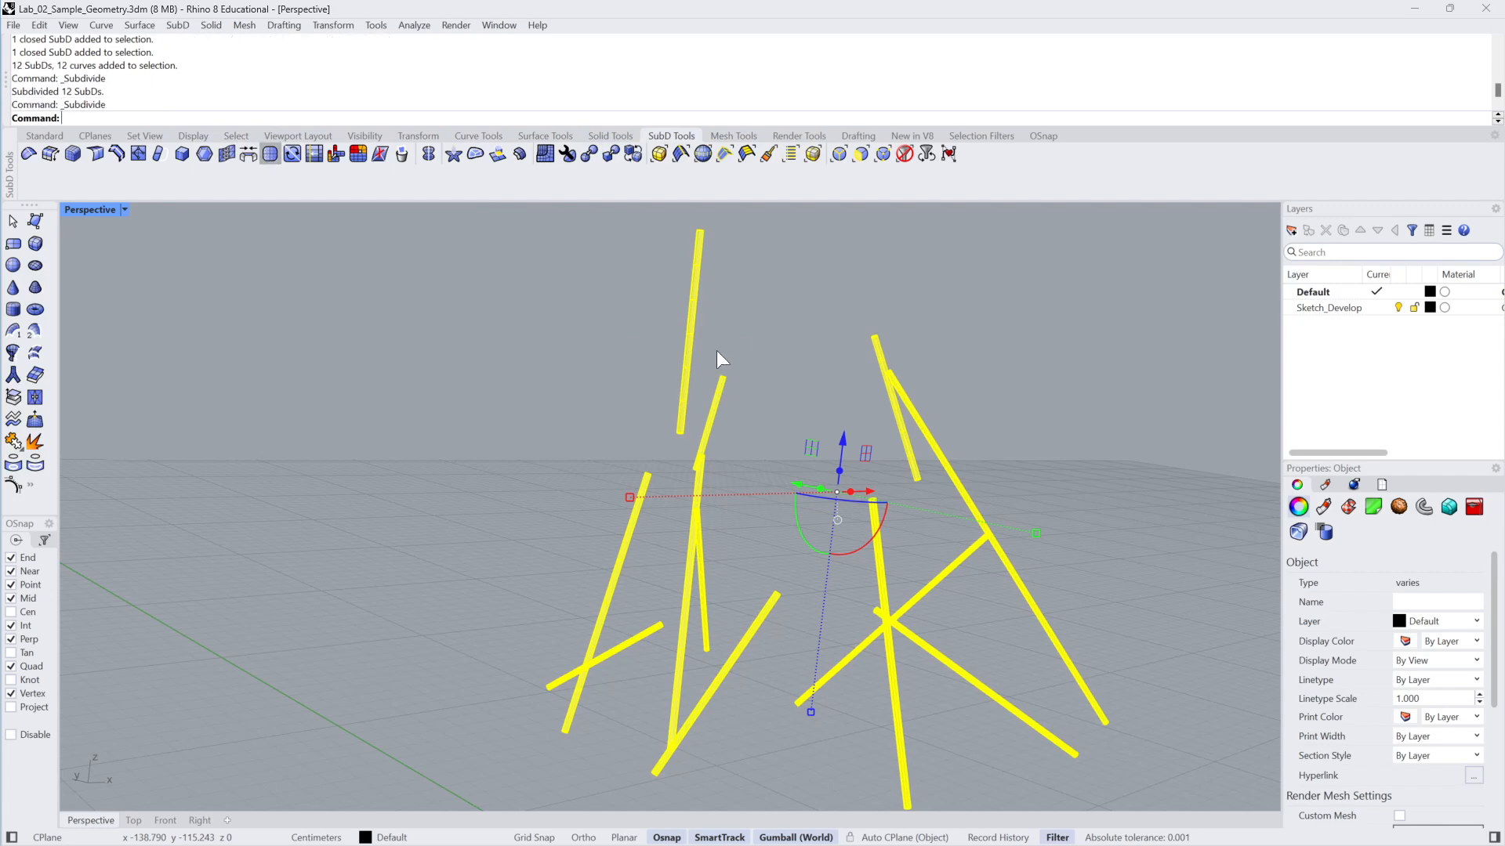
pyautogui.click(716, 353)
# Inspect the density of the face divisions along the subdivided leg pipes
pyautogui.scroll(5, 779, 359)
pyautogui.scroll(5, 779, 354)
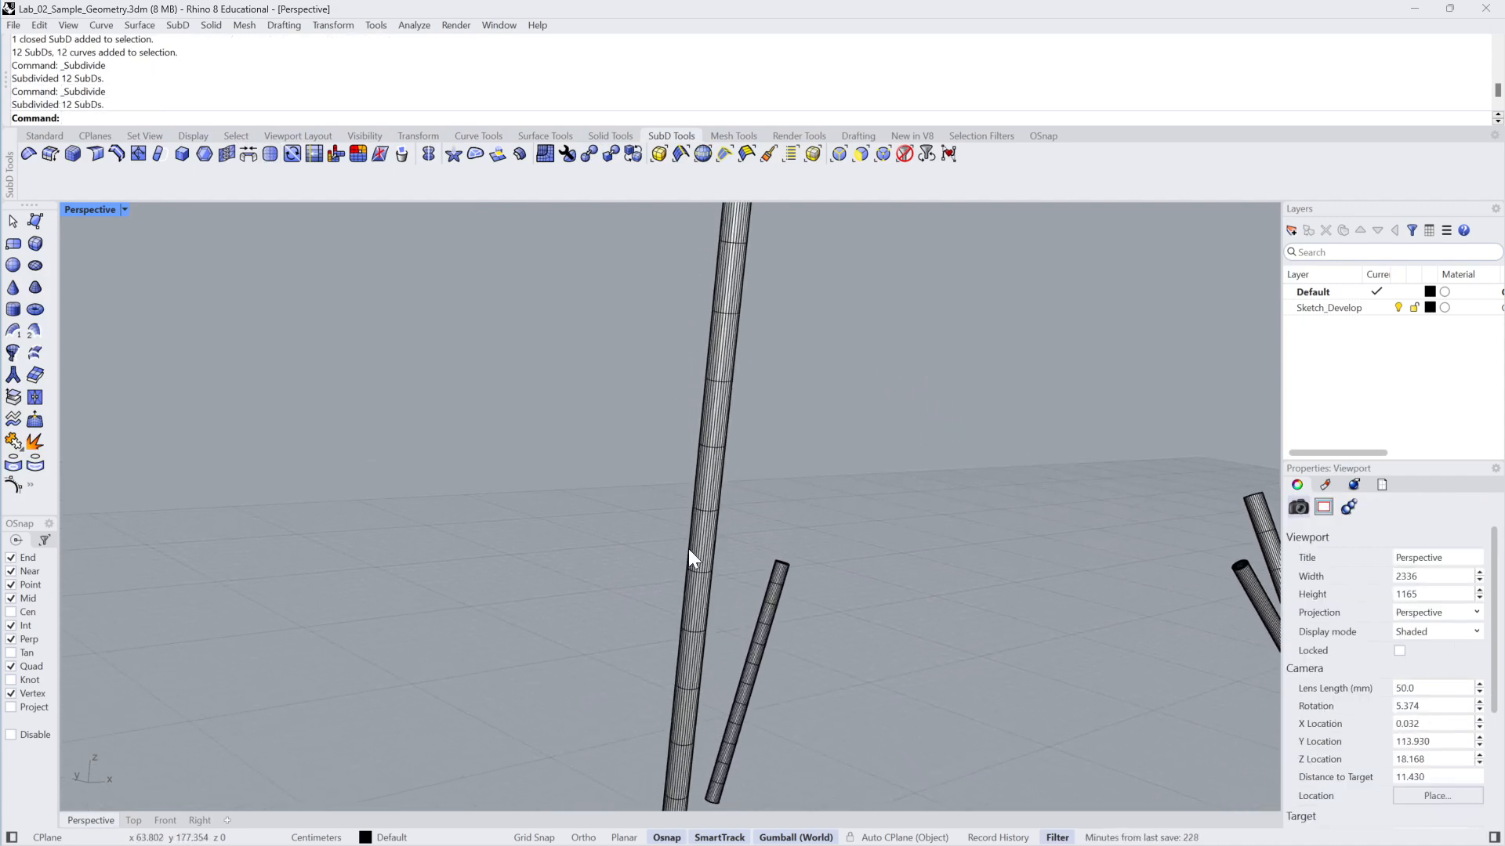
pyautogui.scroll(-4, 688, 549)
pyautogui.scroll(8, 658, 543)
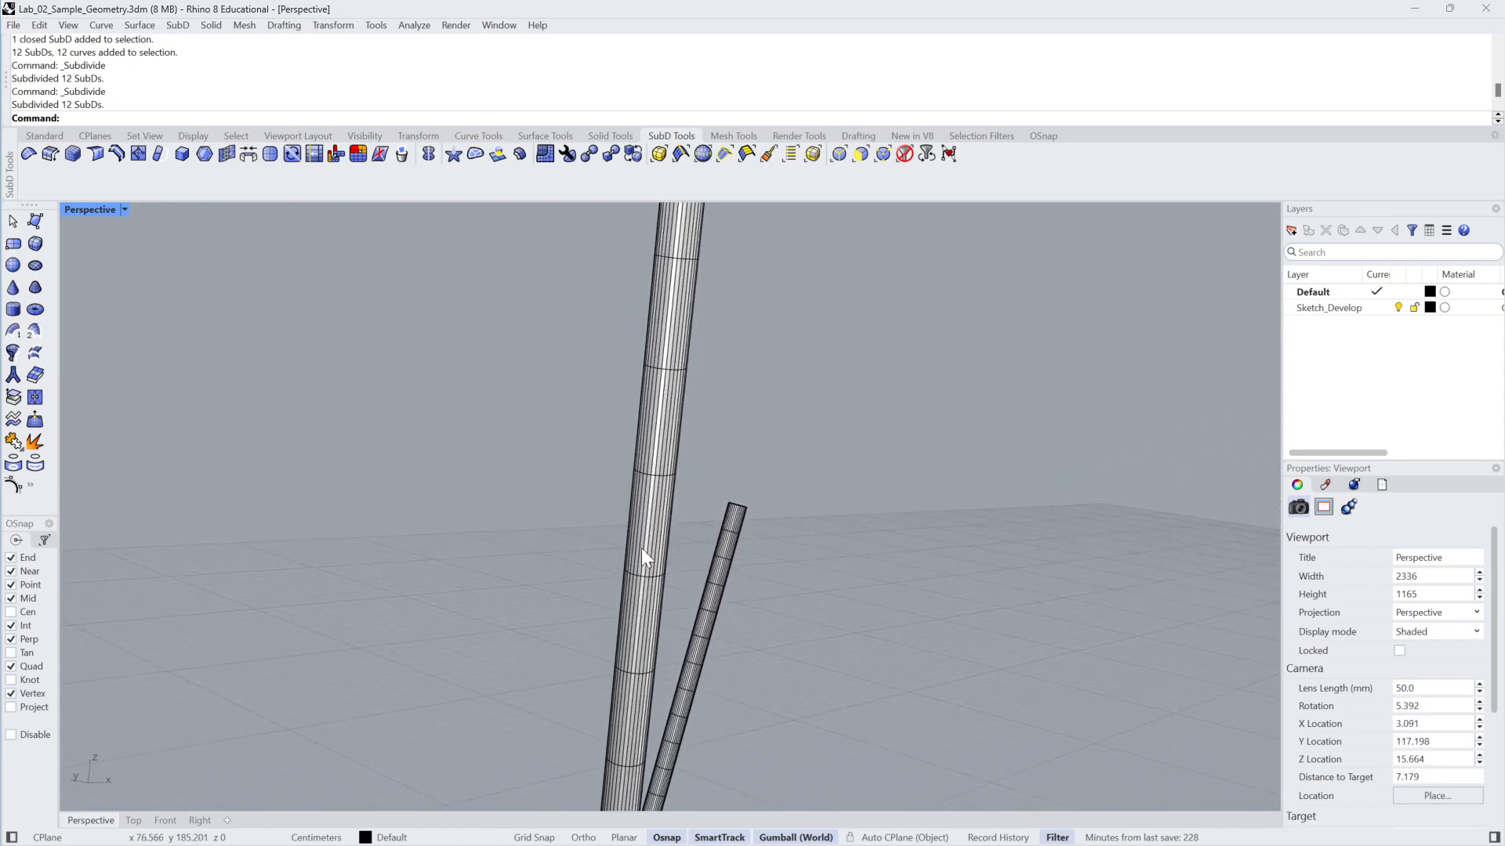
pyautogui.scroll(8, 641, 550)
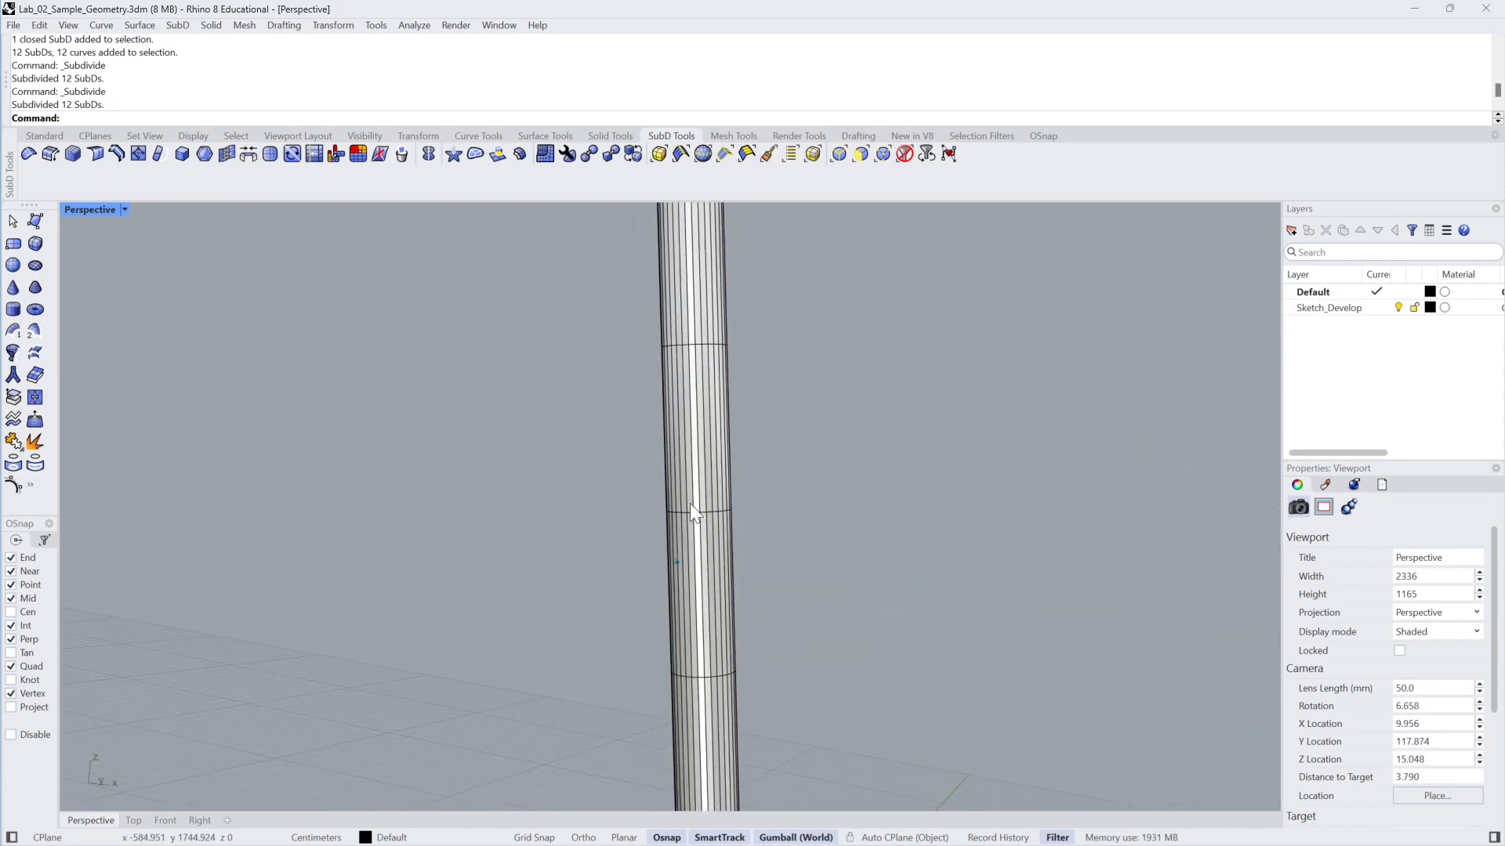
pyautogui.scroll(-8, 688, 447)
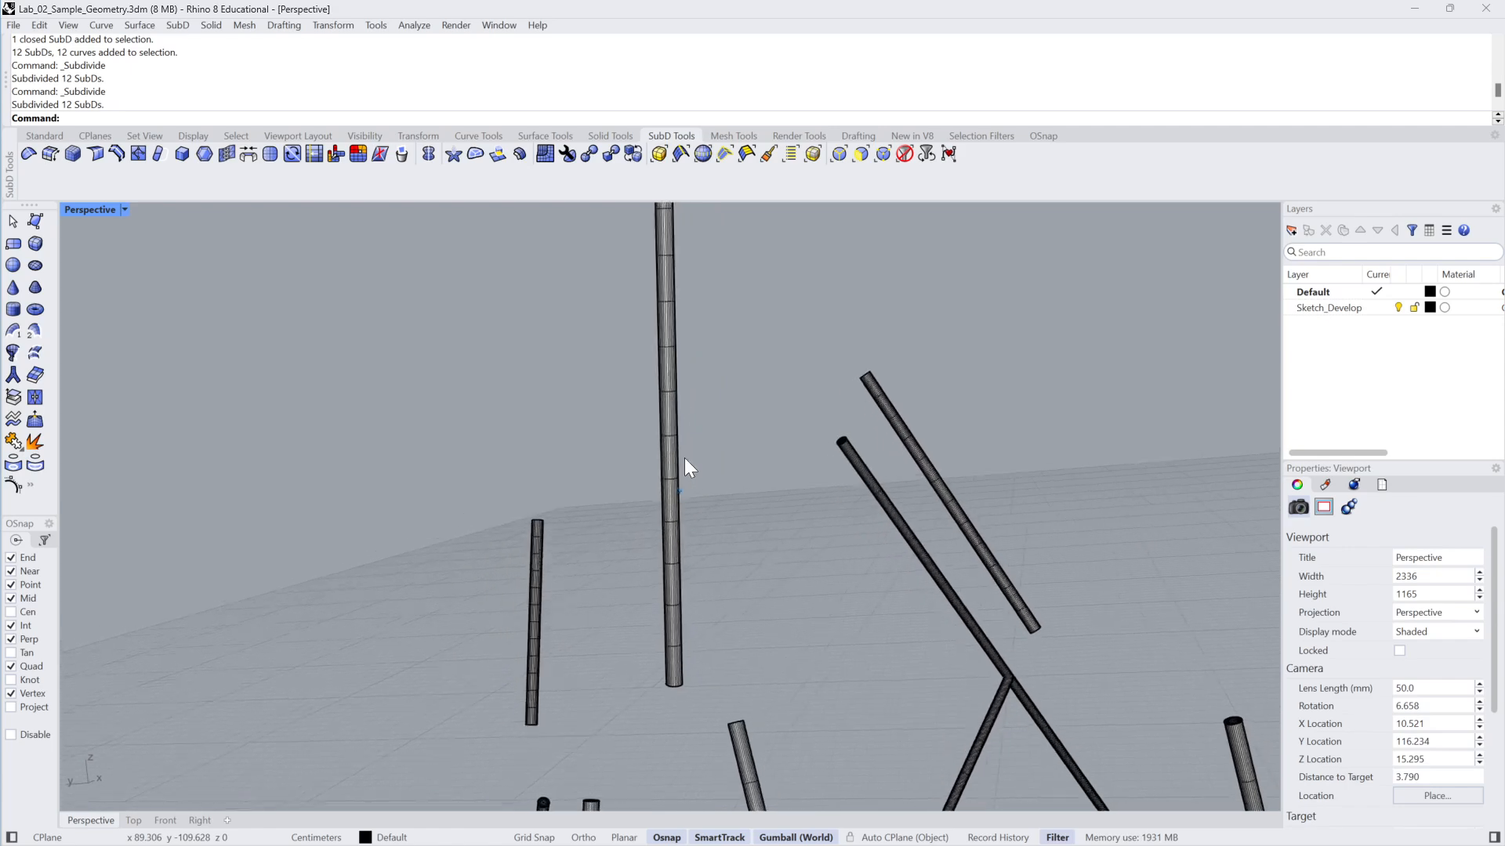
pyautogui.scroll(-6, 754, 490)
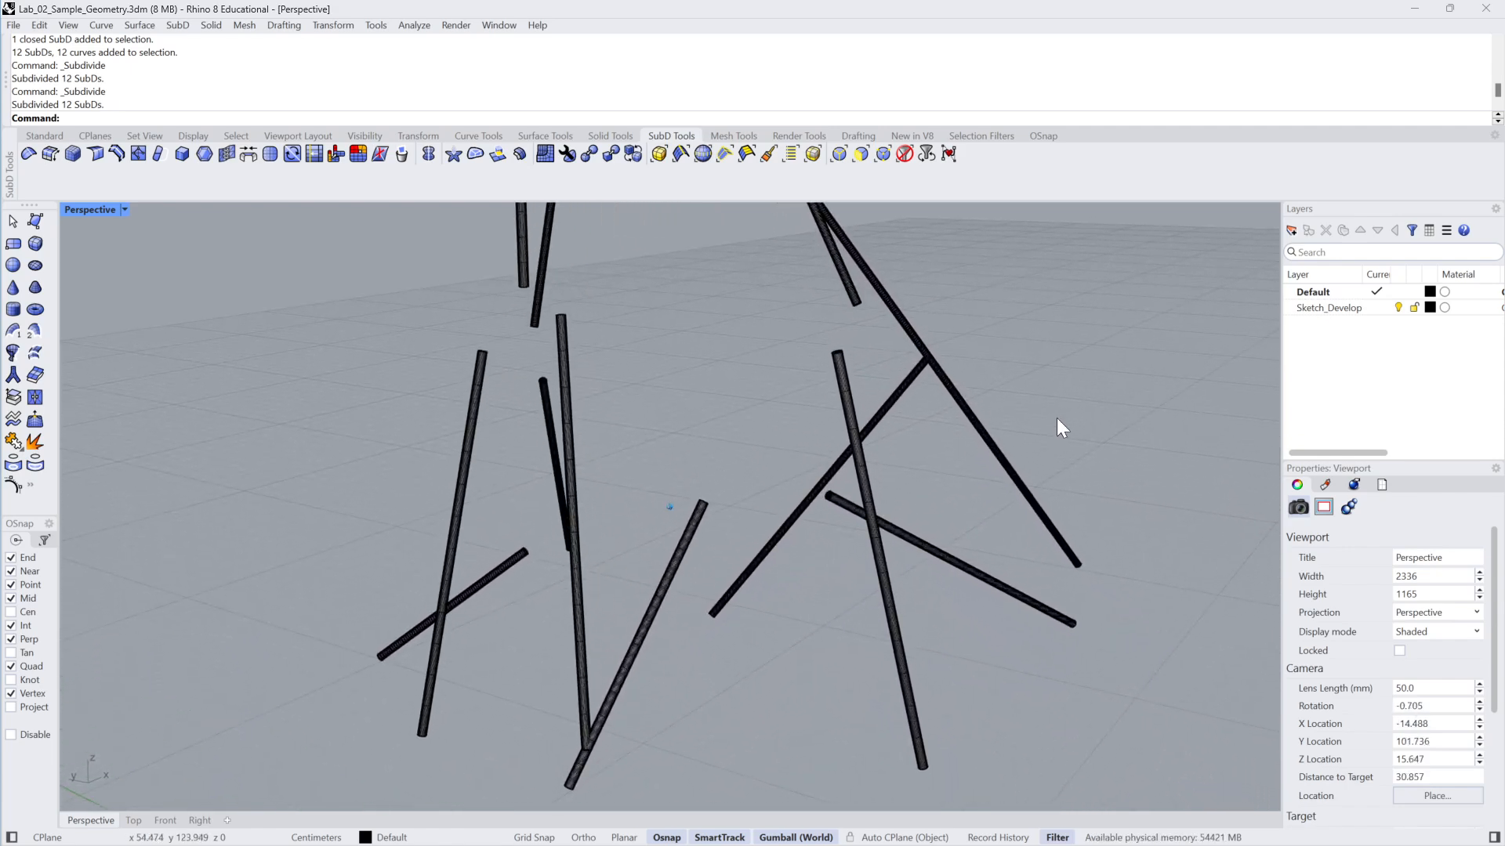
# Show the hidden closed quad mesh and ground mesh plane around the legs
pyautogui.scroll(-3, 1057, 417)
pyautogui.moveTo(1056, 417)
pyautogui.mouseDown(button='right')
pyautogui.moveTo(972, 408)
pyautogui.moveTo(655, 538)
pyautogui.moveTo(697, 571)
pyautogui.moveTo(758, 556)
pyautogui.moveTo(732, 525)
pyautogui.moveTo(817, 604)
pyautogui.moveTo(696, 596)
pyautogui.moveTo(776, 636)
pyautogui.mouseUp(button='right')
pyautogui.write('how')
pyautogui.press('Return')
pyautogui.click(704, 590)
pyautogui.click(776, 636)
# Hide all the other sample geometry, leaving only the quad-remeshed model with its legs and ground plane
pyautogui.moveTo(869, 587); pyautogui.dragTo(1099, 455, button='right')
pyautogui.scroll(-10, 660, 549)
pyautogui.click(1099, 454)
pyautogui.moveTo(1098, 376); pyautogui.dragTo(1112, 335, button='right')
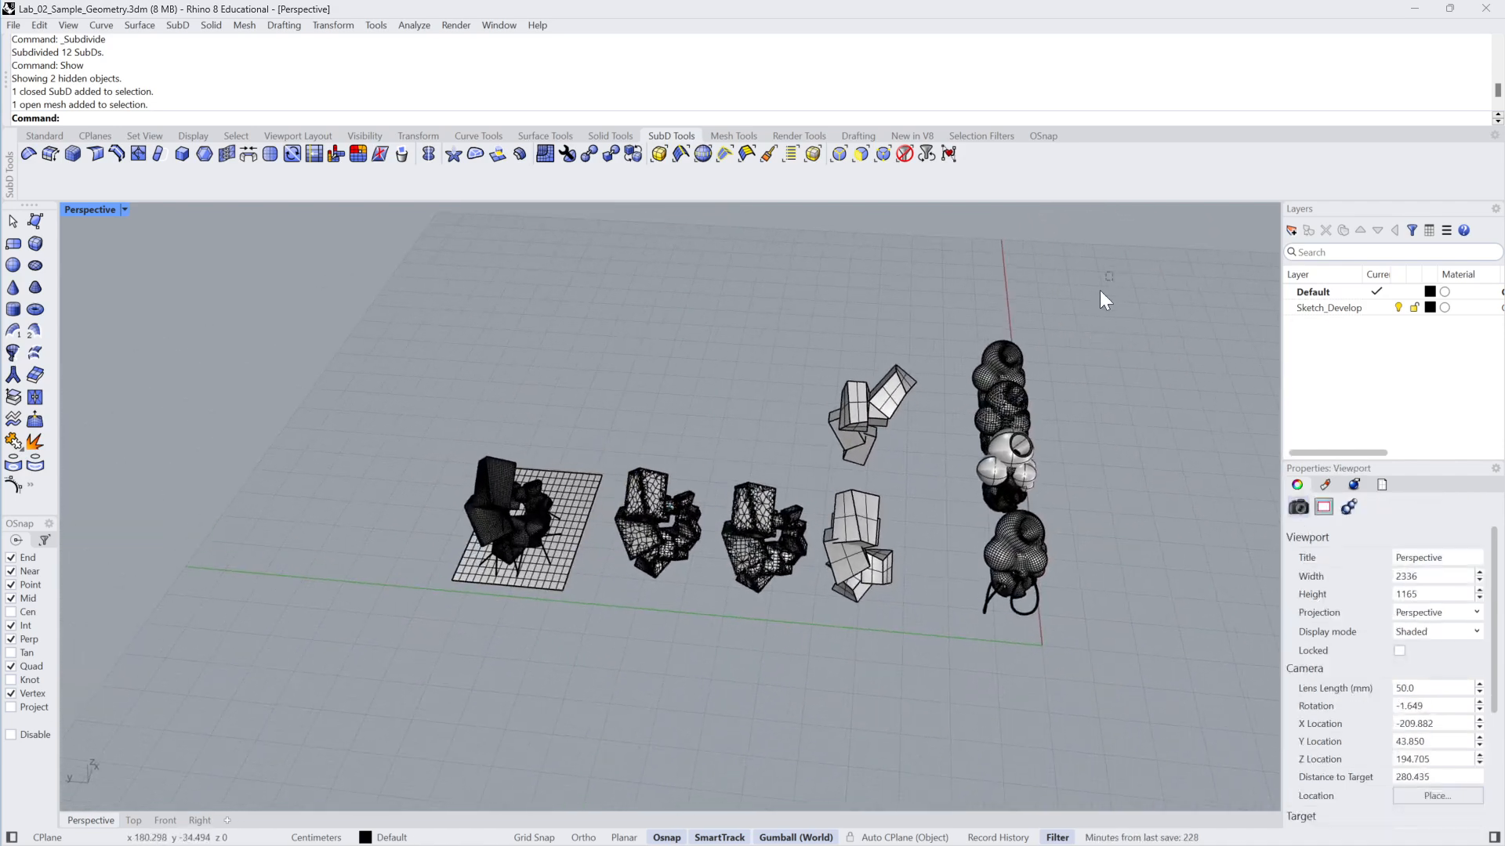
pyautogui.moveTo(1100, 272); pyautogui.dragTo(605, 690)
pyautogui.hotkey('ctrl', 'h')
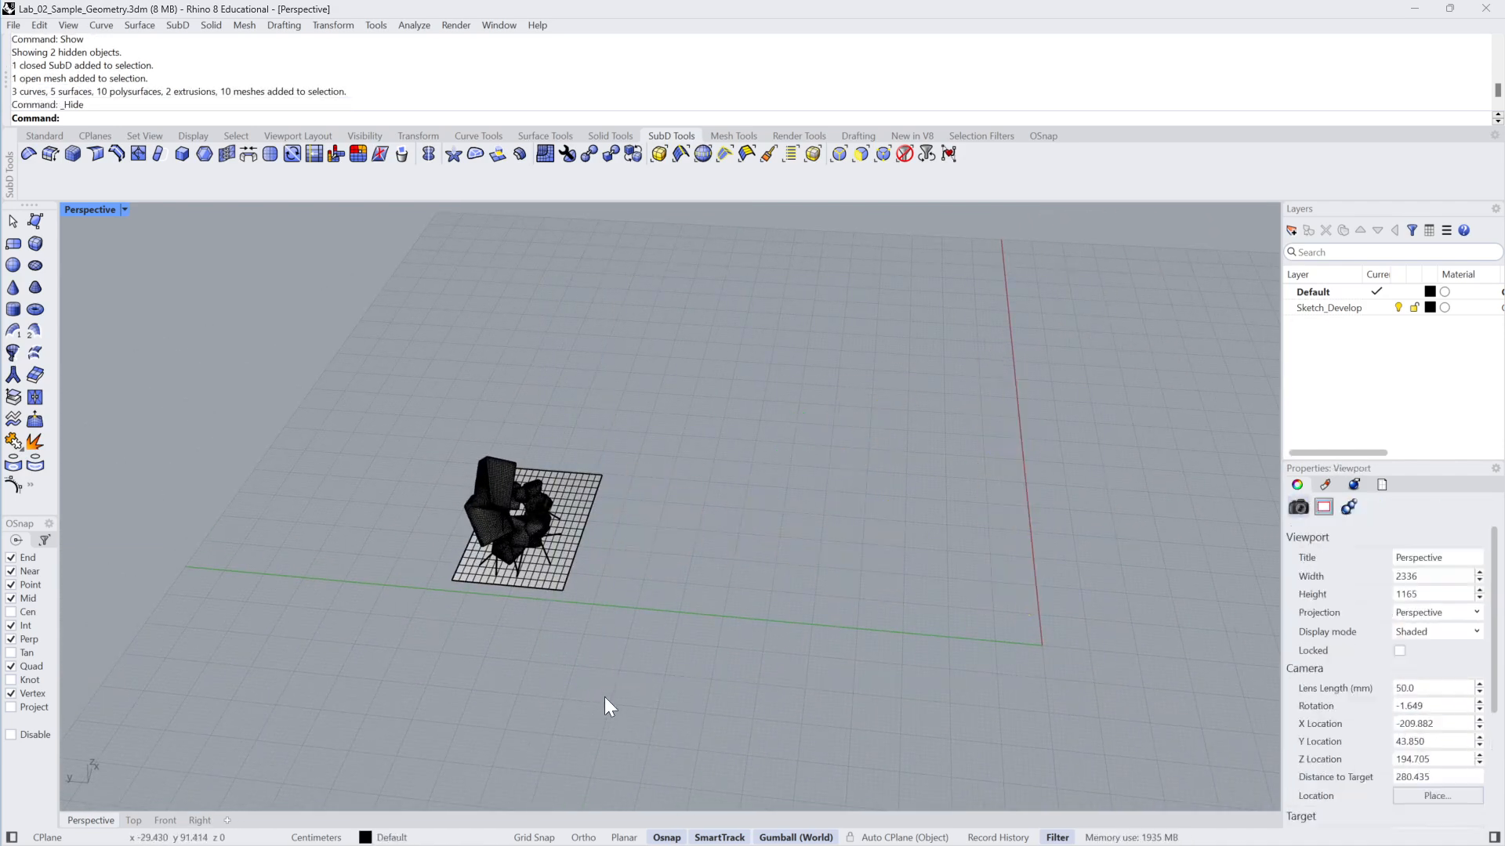
# Duplicate the whole model with its legs and ground plane along the green axis, placing the copy near the world origin
pyautogui.moveTo(654, 392); pyautogui.dragTo(506, 666)
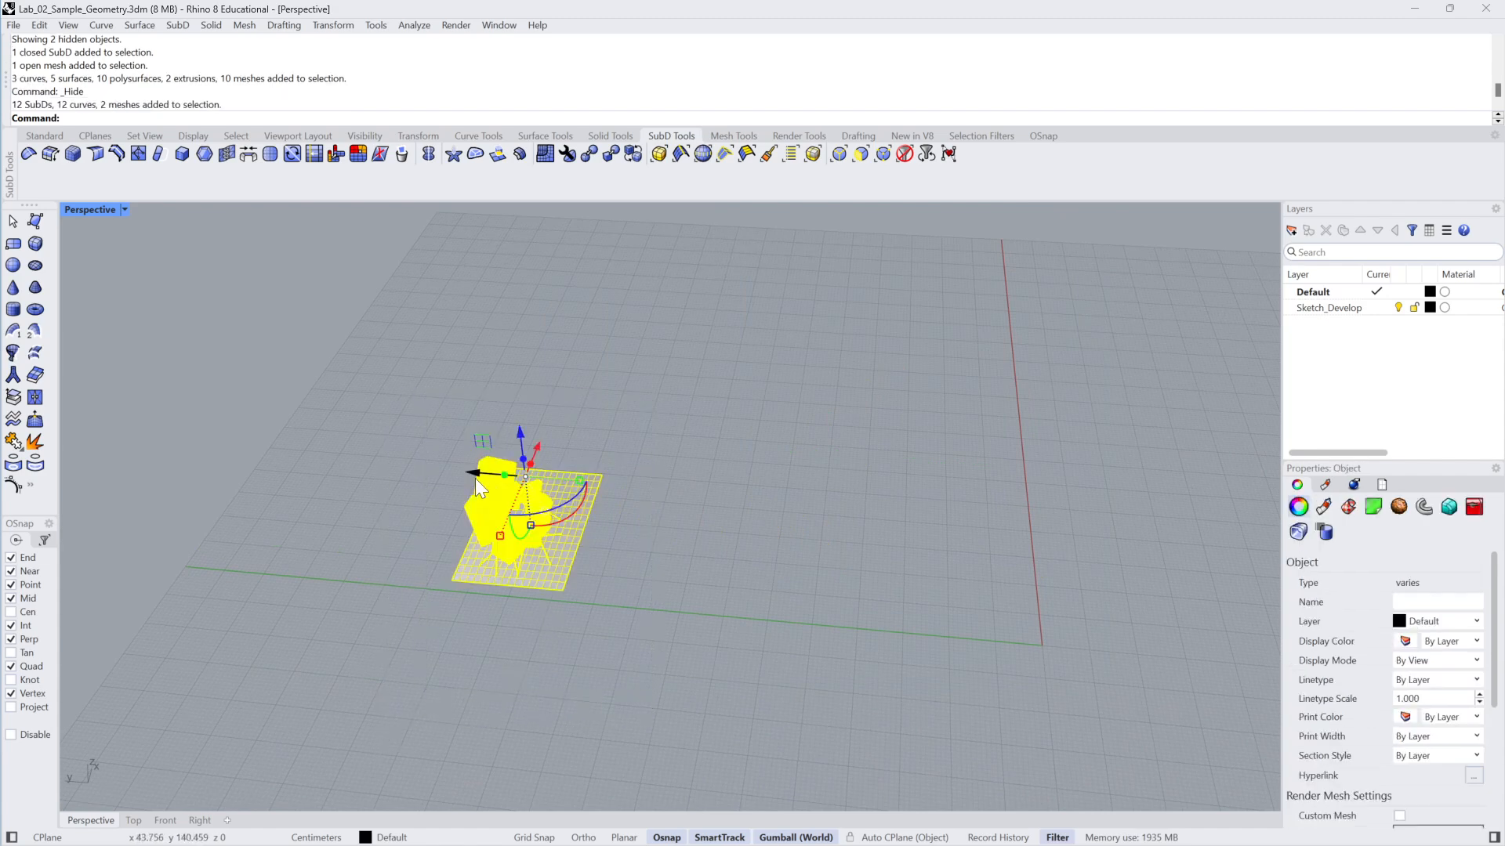
pyautogui.press('alt')
pyautogui.moveTo(475, 475); pyautogui.dragTo(989, 566)
pyautogui.click(726, 540)
# Delete the copy's ground mesh plane and hide the entire original model
pyautogui.click(1084, 633)
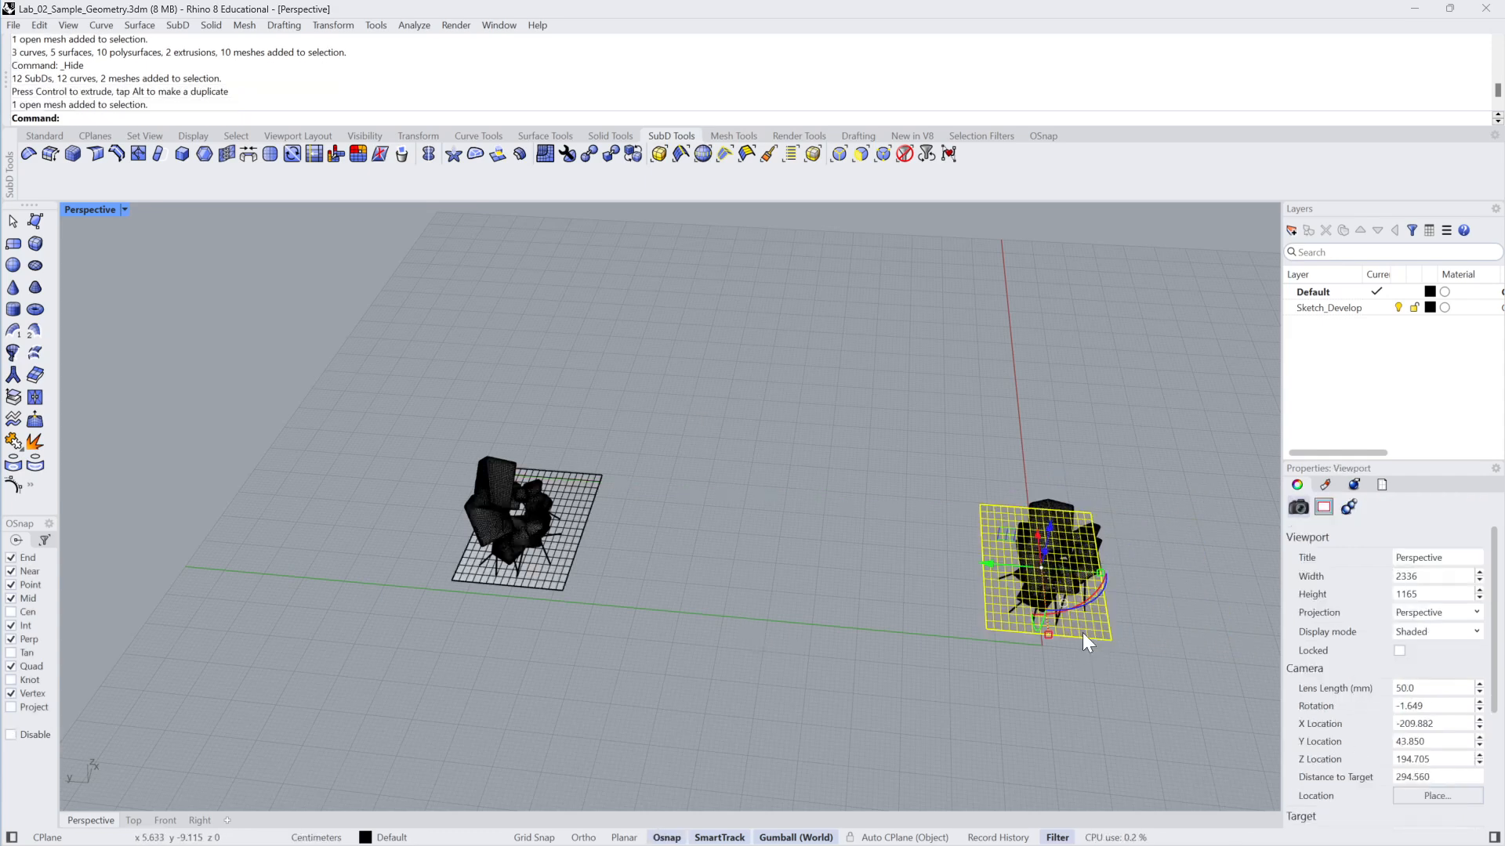
pyautogui.press('Delete')
pyautogui.moveTo(812, 475); pyautogui.dragTo(453, 653)
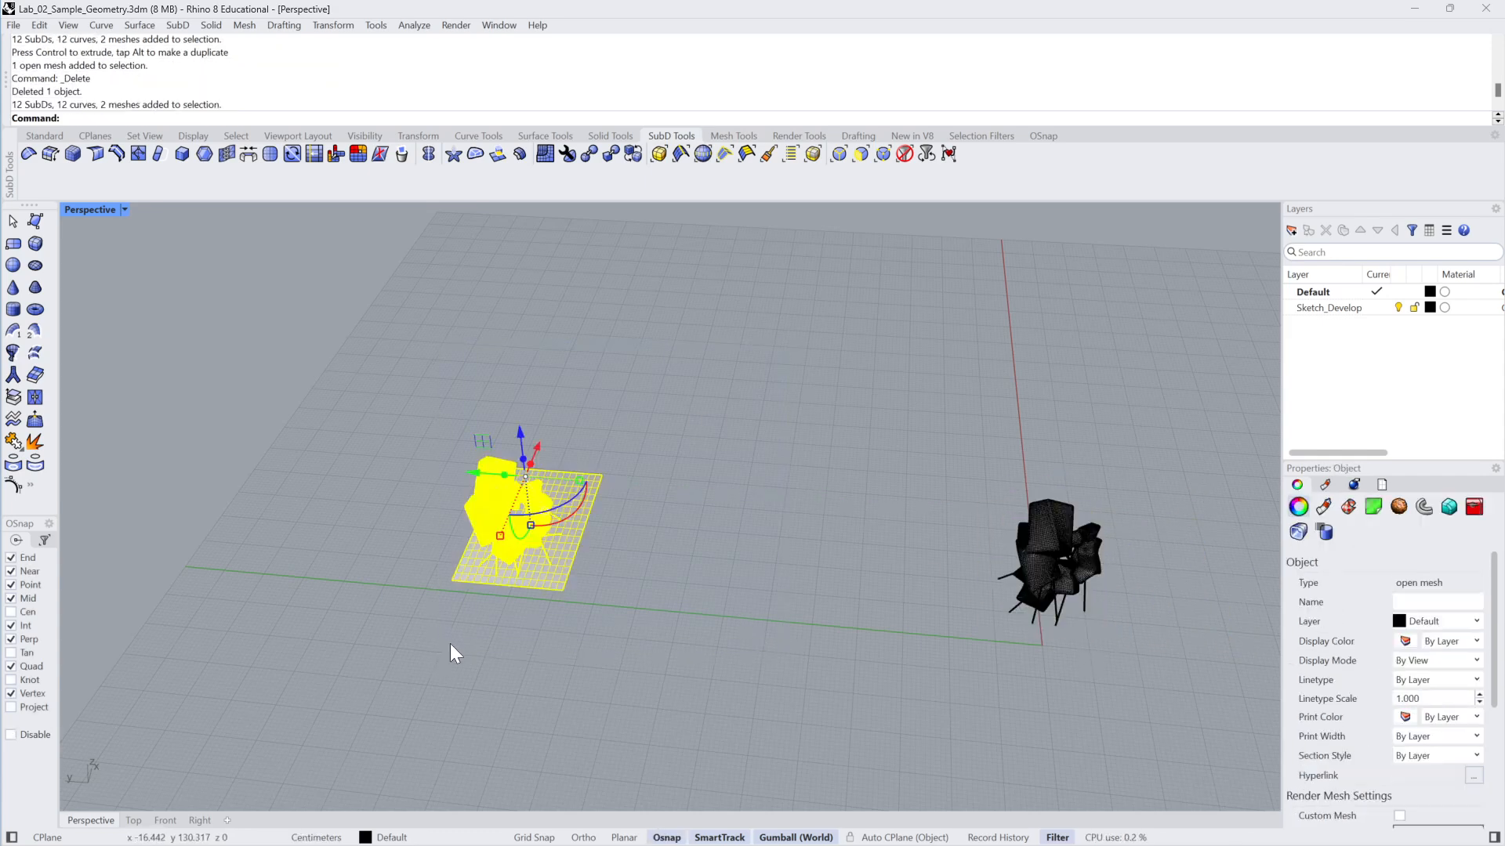
pyautogui.hotkey('ctrl', 'h')
# Examine how the SubD legs meet the quad-remeshed body of the copied model from several sides
pyautogui.moveTo(999, 634); pyautogui.dragTo(1028, 623, button='right')
pyautogui.scroll(10, 1028, 623)
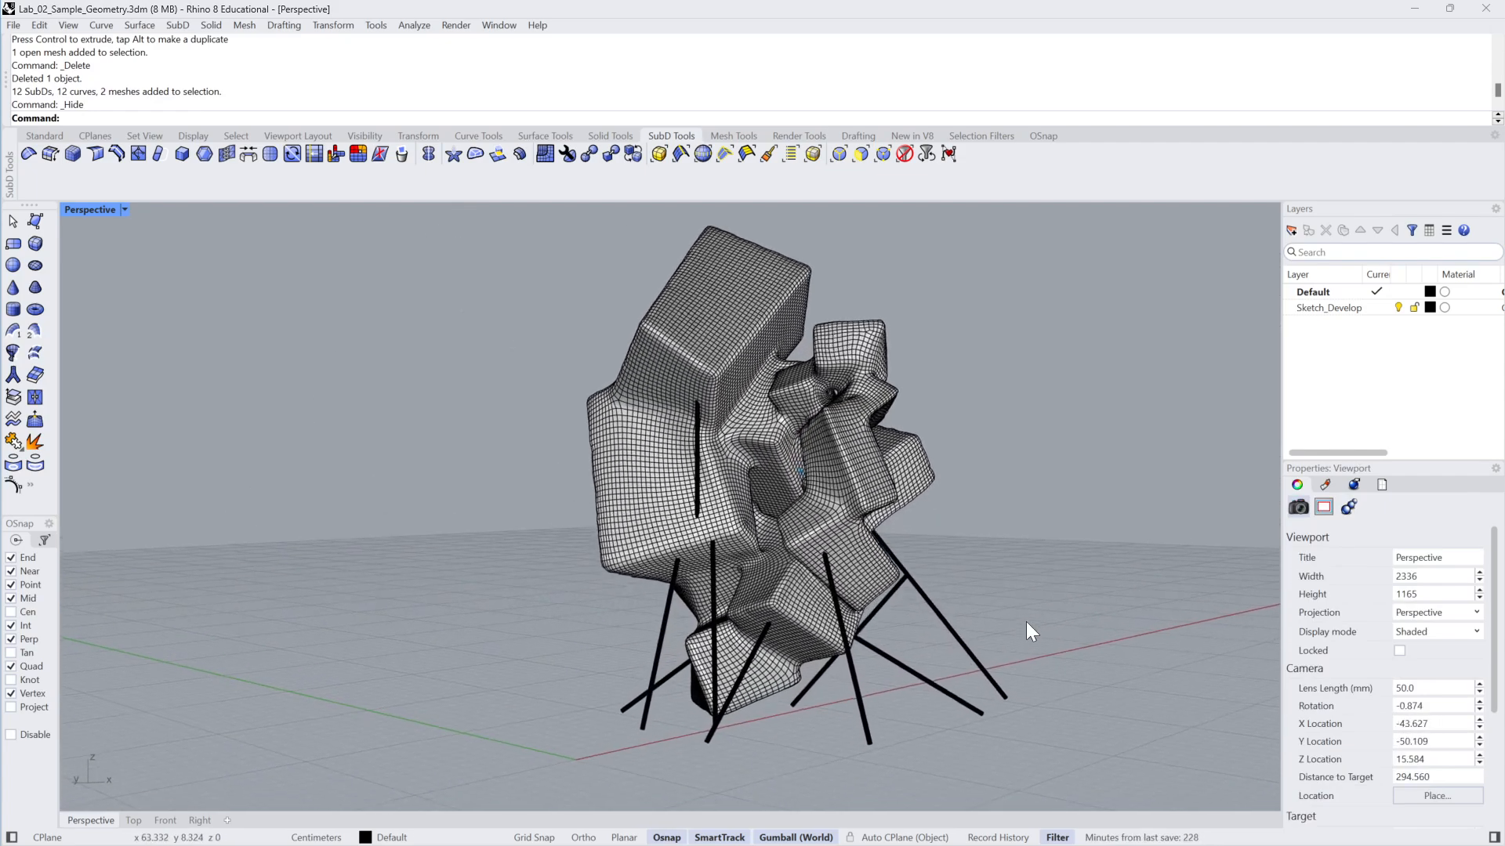
pyautogui.scroll(8, 927, 393)
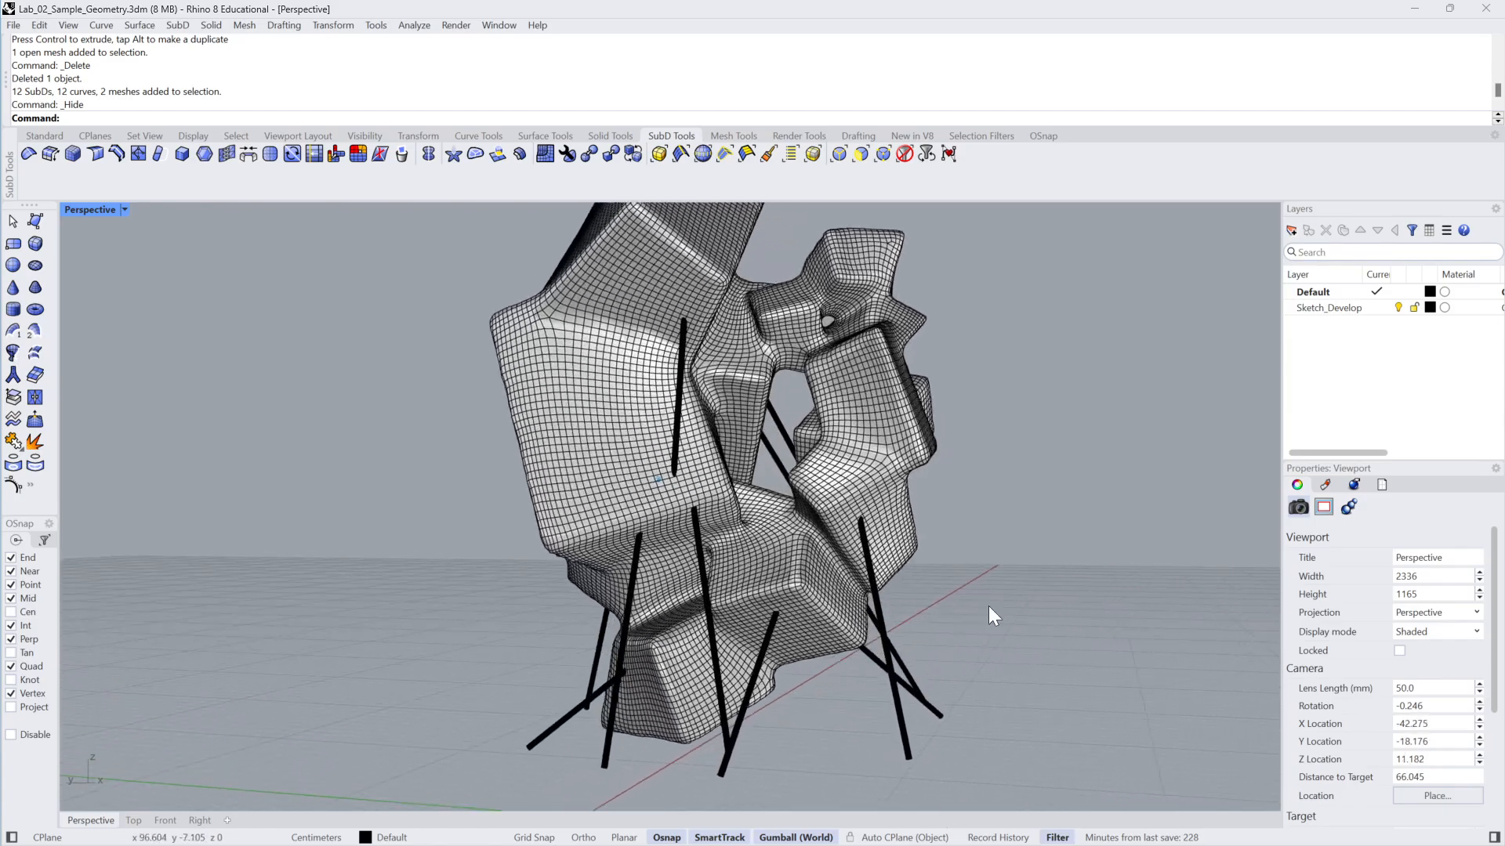
pyautogui.moveTo(834, 433); pyautogui.dragTo(825, 563, button='right')
pyautogui.scroll(3, 826, 564)
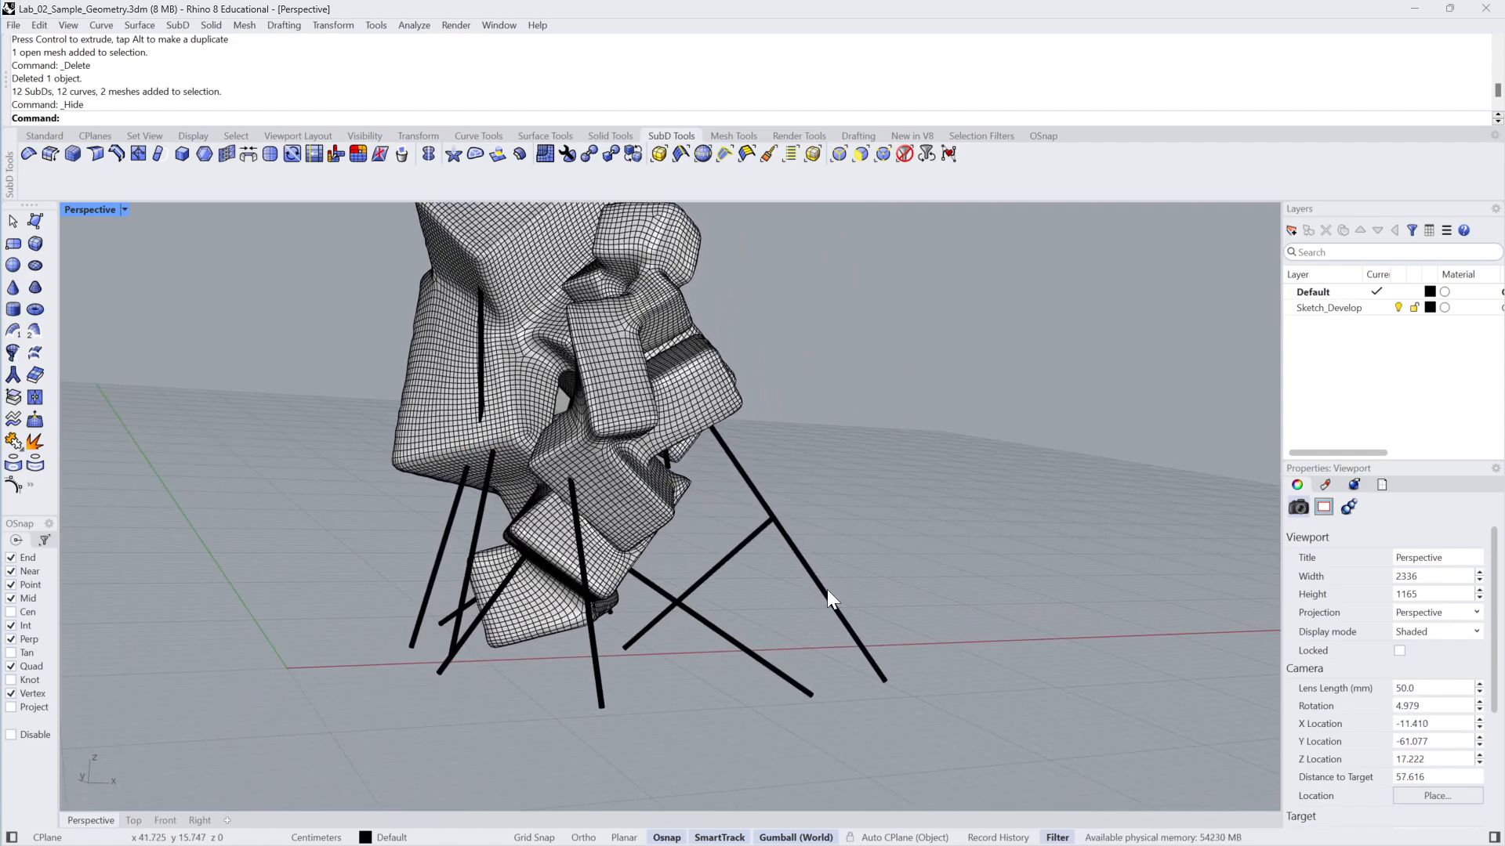
pyautogui.click(826, 590)
pyautogui.click(920, 527)
pyautogui.scroll(-2, 920, 527)
pyautogui.moveTo(920, 526); pyautogui.dragTo(930, 508, button='right')
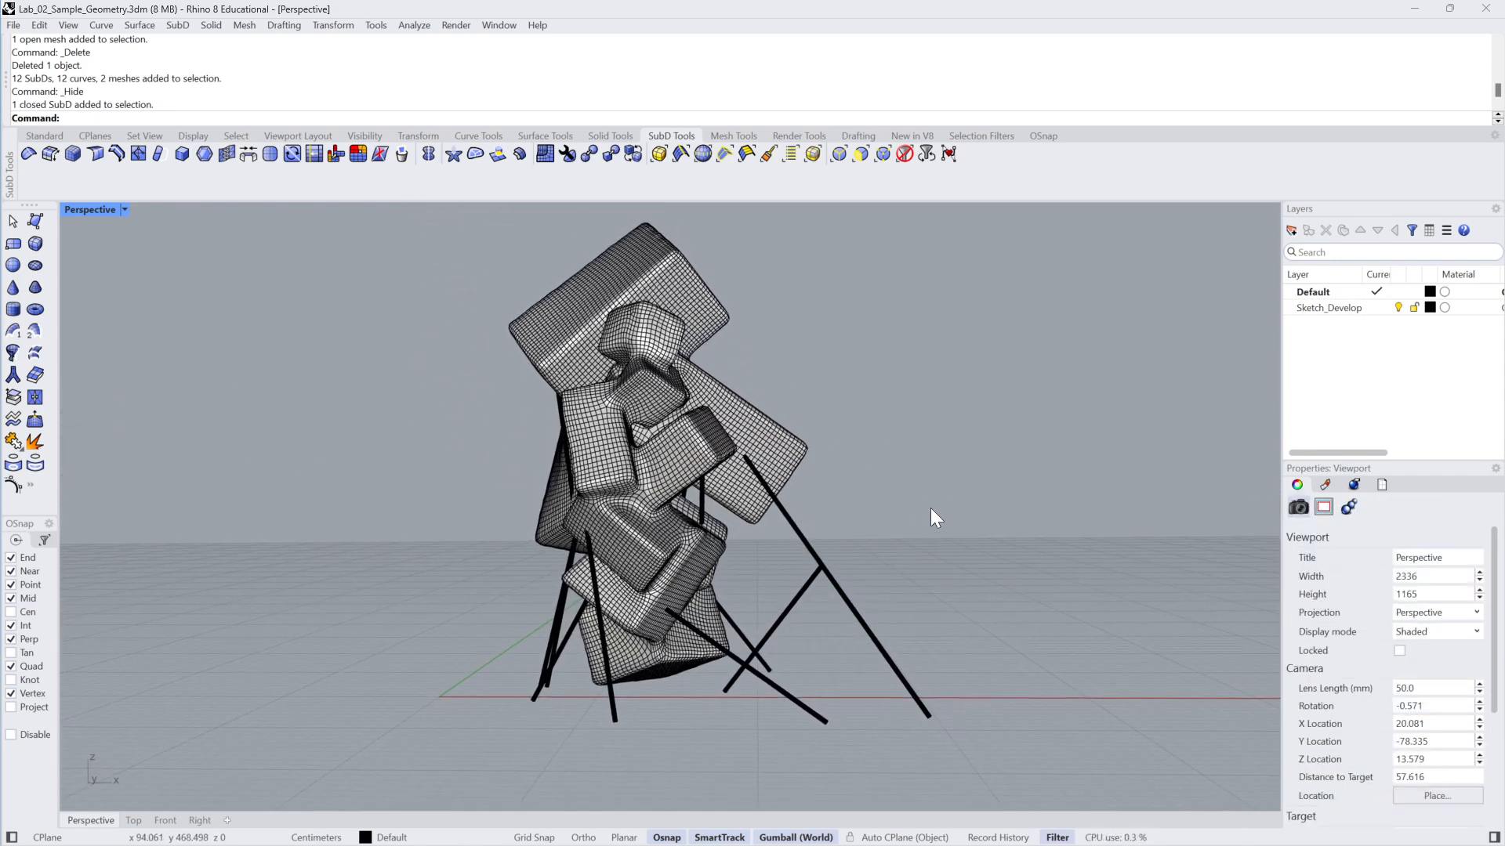
# Select all visible curves with SelCrv and delete them from inside the leg pipes
pyautogui.write('elCrv')
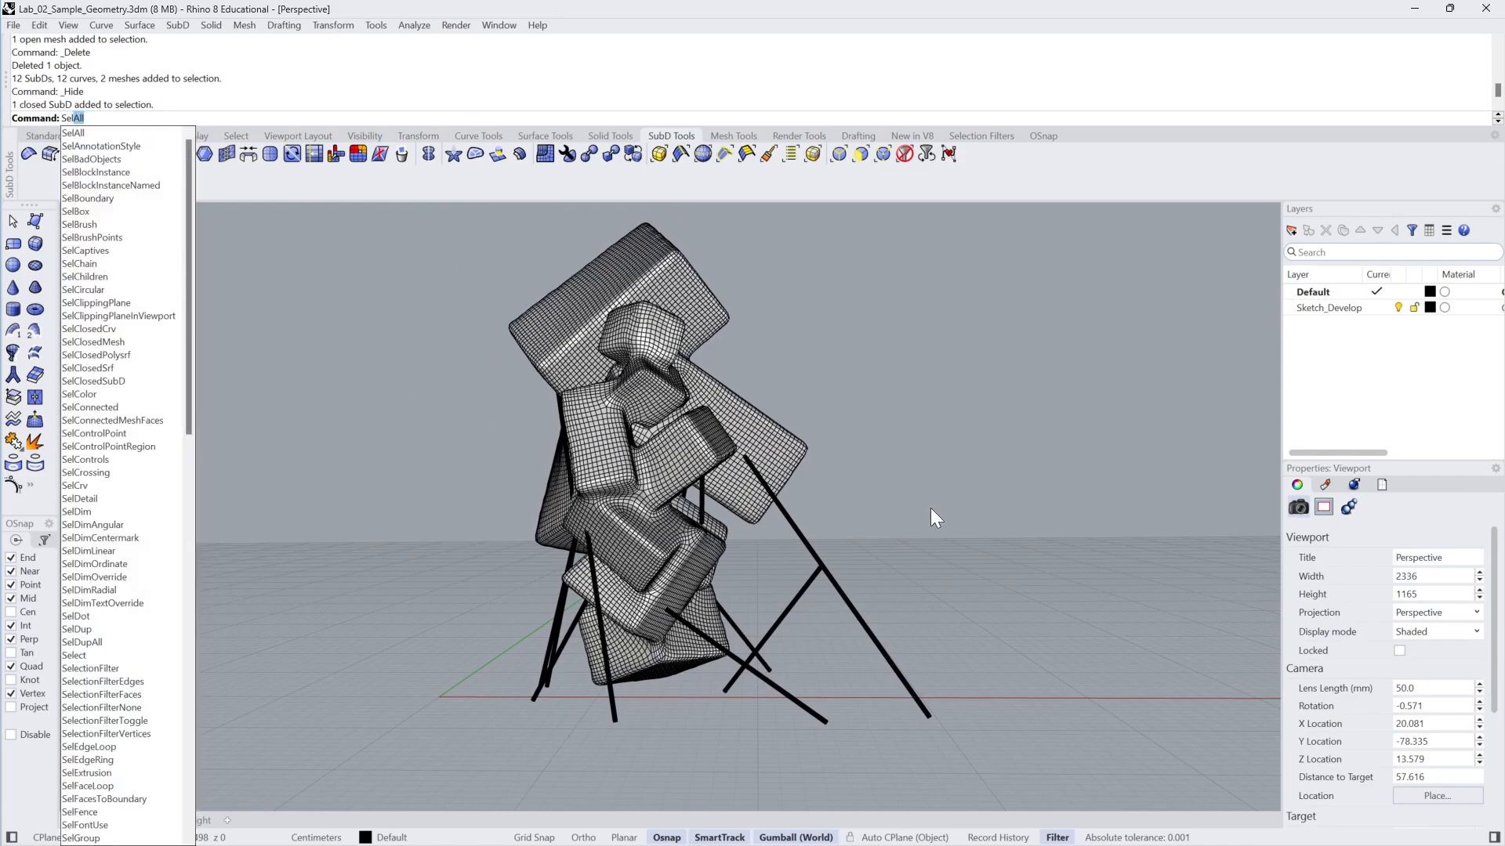
pyautogui.press('Return')
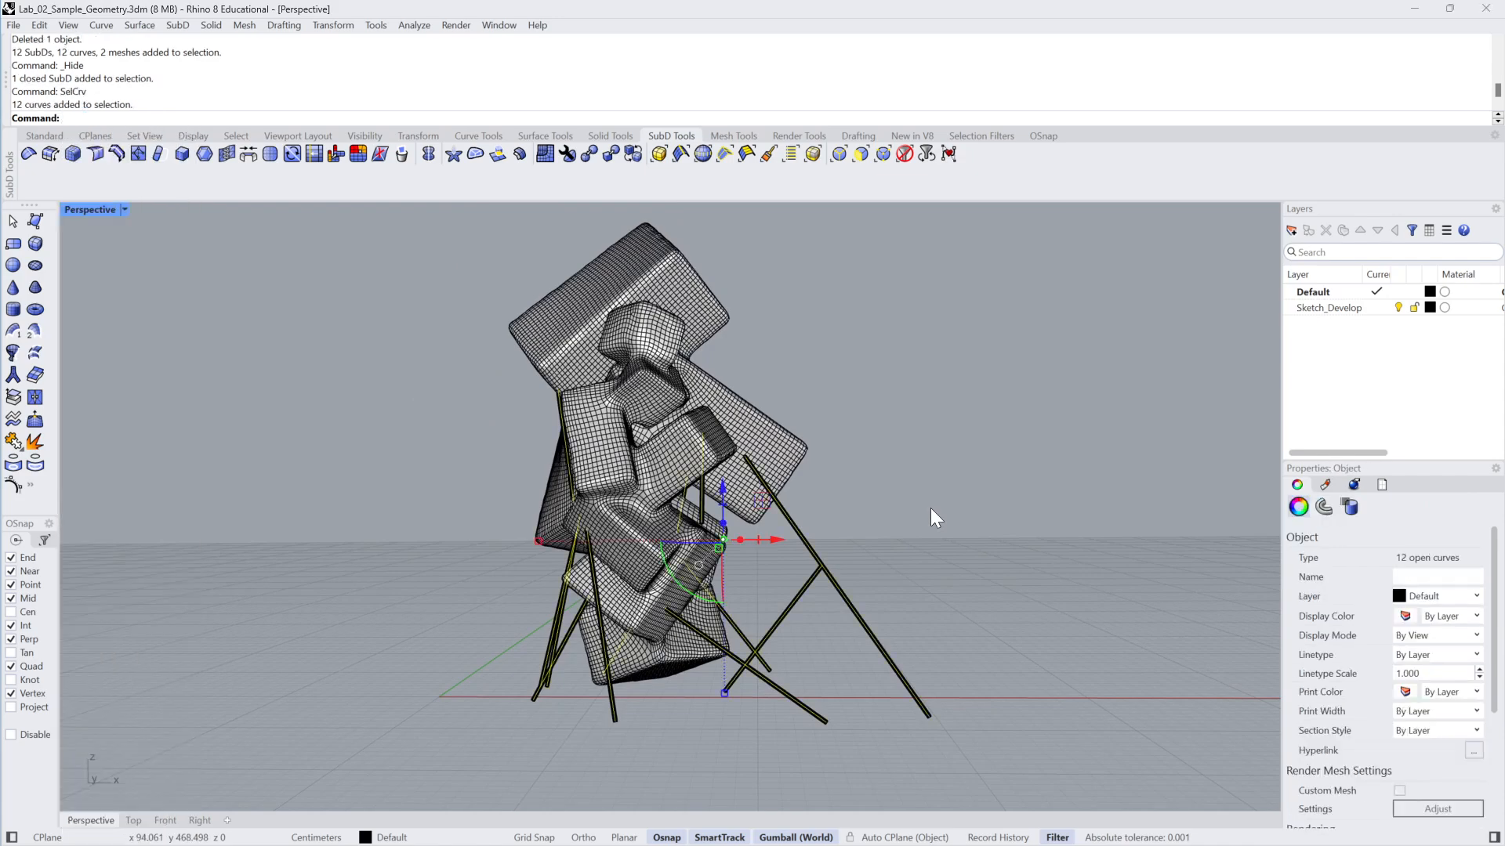
pyautogui.moveTo(930, 508); pyautogui.dragTo(674, 540, button='right')
pyautogui.scroll(5, 594, 454)
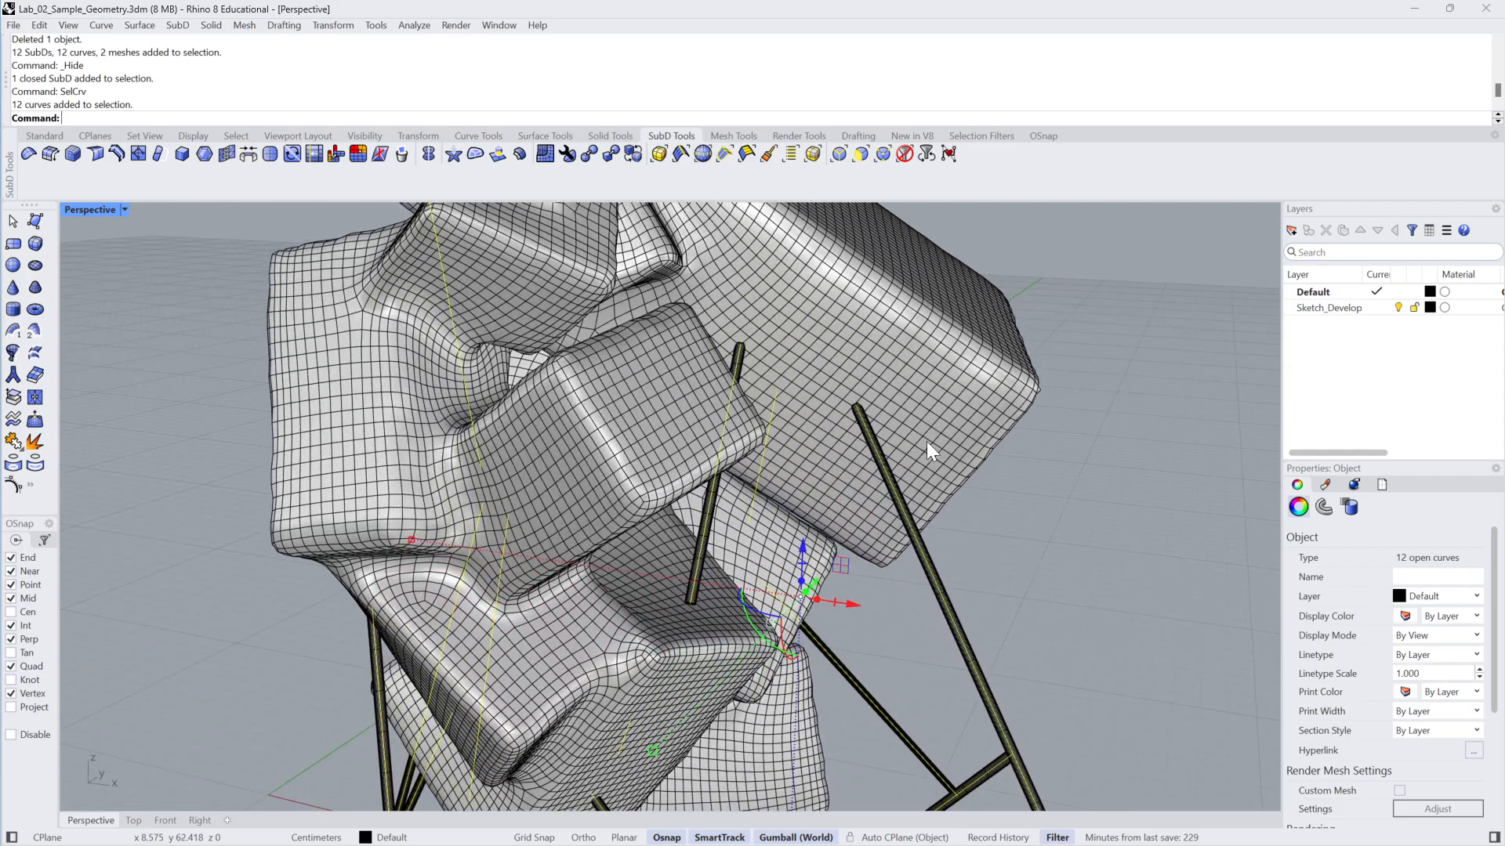
pyautogui.press('Delete')
pyautogui.scroll(-10, 927, 441)
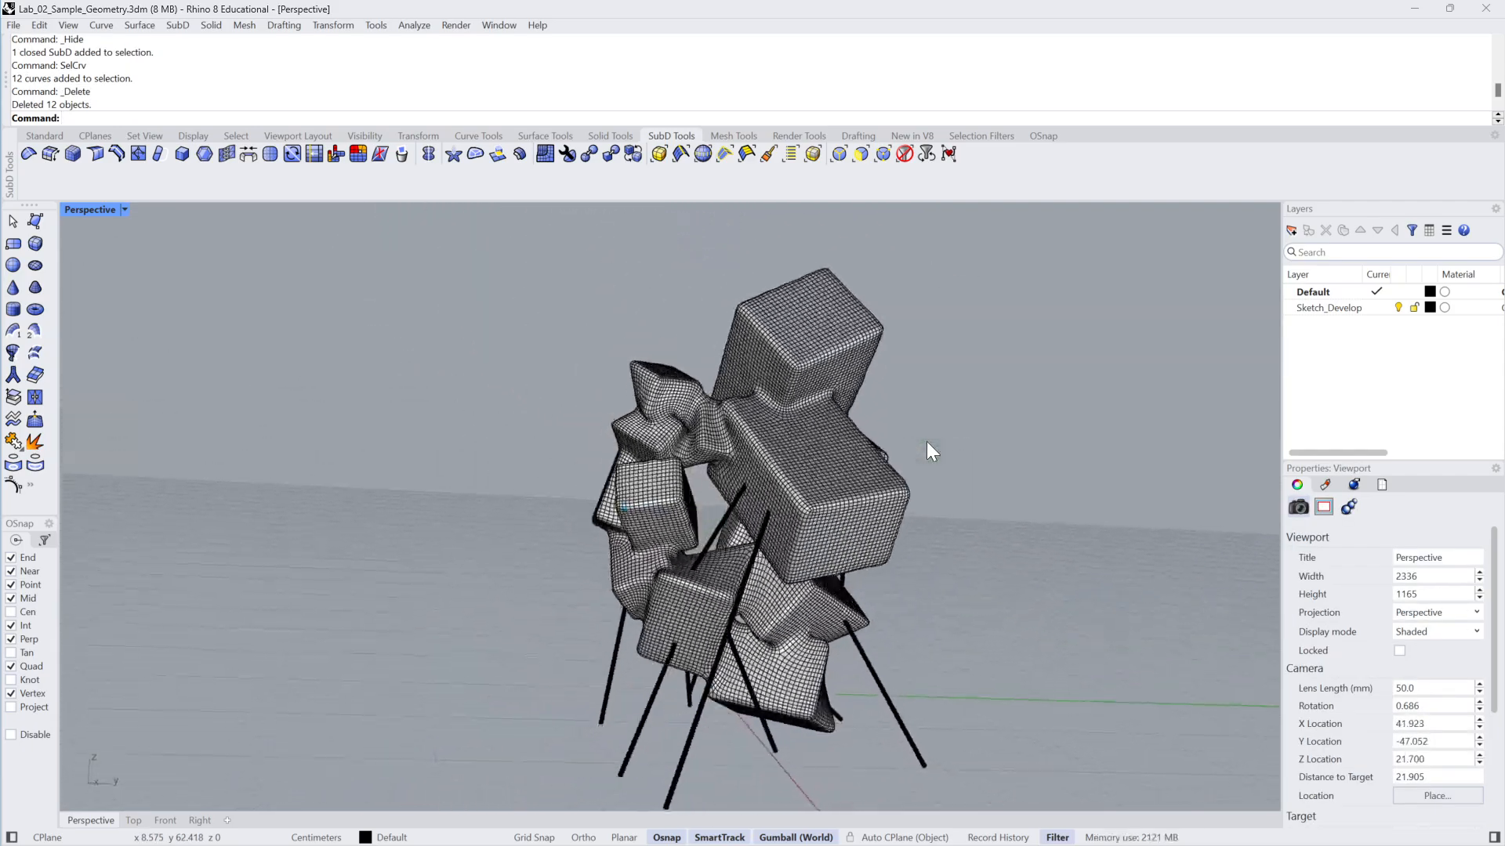
# Inspect the leg pipes and their junctions with the mesh body at close range
pyautogui.moveTo(926, 440)
pyautogui.mouseDown(button='right')
pyautogui.moveTo(423, 464)
pyautogui.moveTo(741, 583)
pyautogui.moveTo(712, 547)
pyautogui.mouseUp(button='right')
pyautogui.click(702, 550)
pyautogui.click(816, 527)
pyautogui.scroll(1, 816, 528)
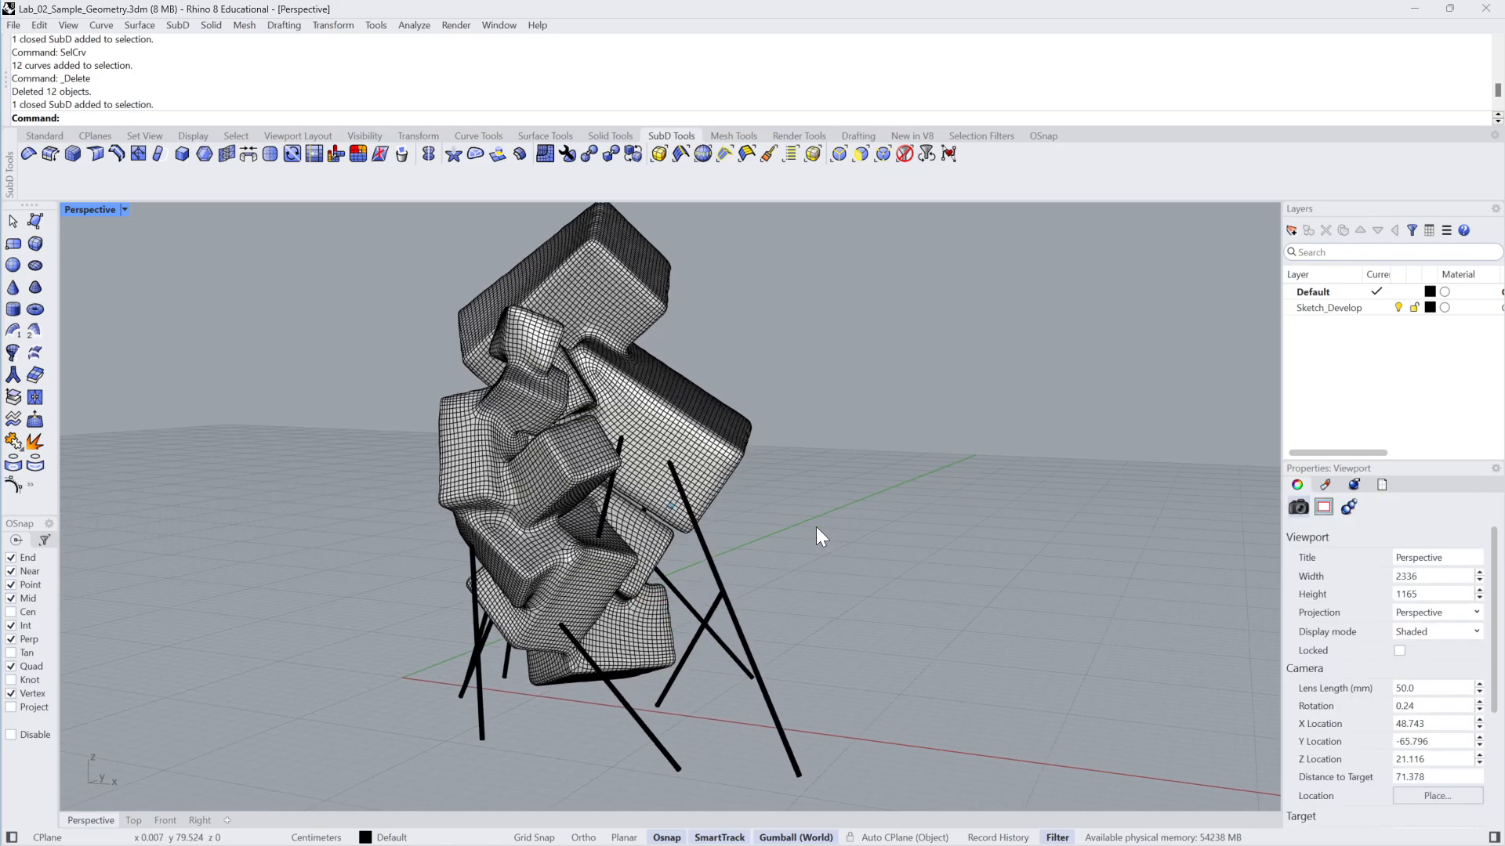
pyautogui.moveTo(816, 526); pyautogui.dragTo(731, 486, button='right')
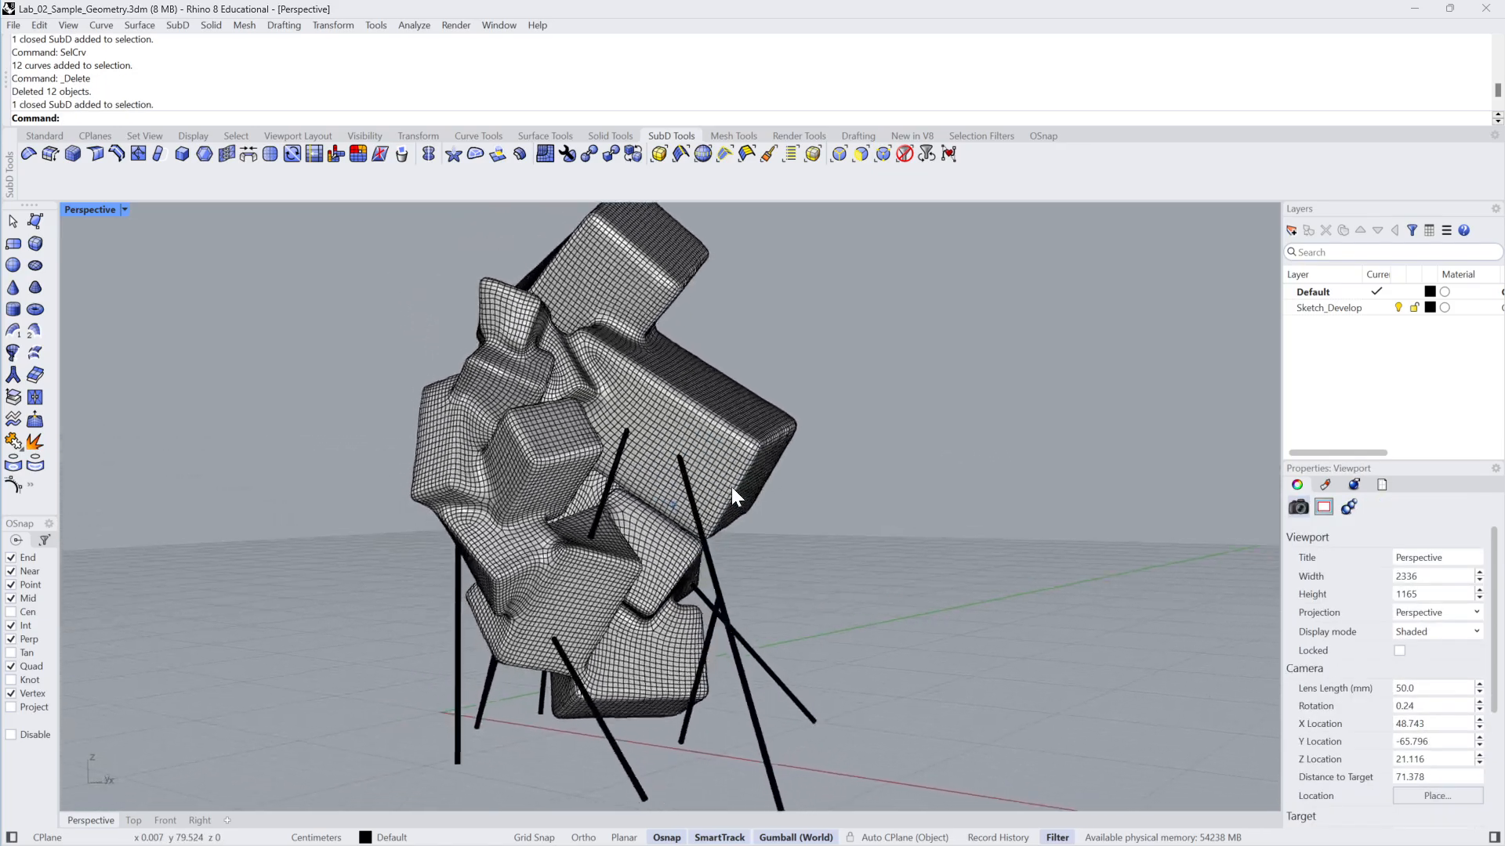
pyautogui.scroll(8, 731, 487)
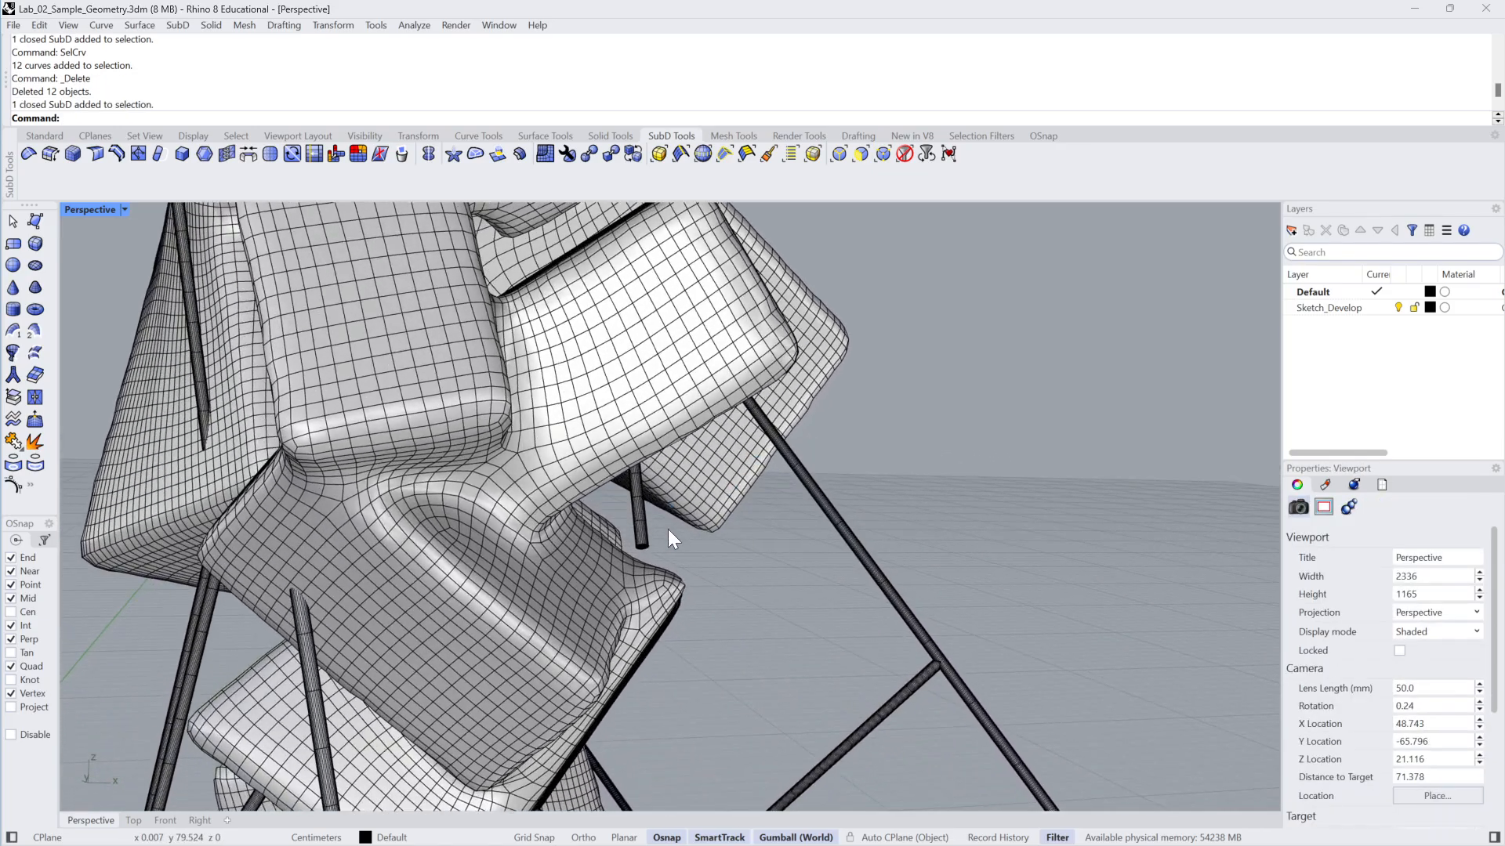
# Move the loose short SubD leg pipe beneath the mesh body using the Gumball
pyautogui.moveTo(667, 529); pyautogui.dragTo(663, 527, button='right')
pyautogui.moveTo(664, 528); pyautogui.dragTo(613, 542)
pyautogui.click(674, 543)
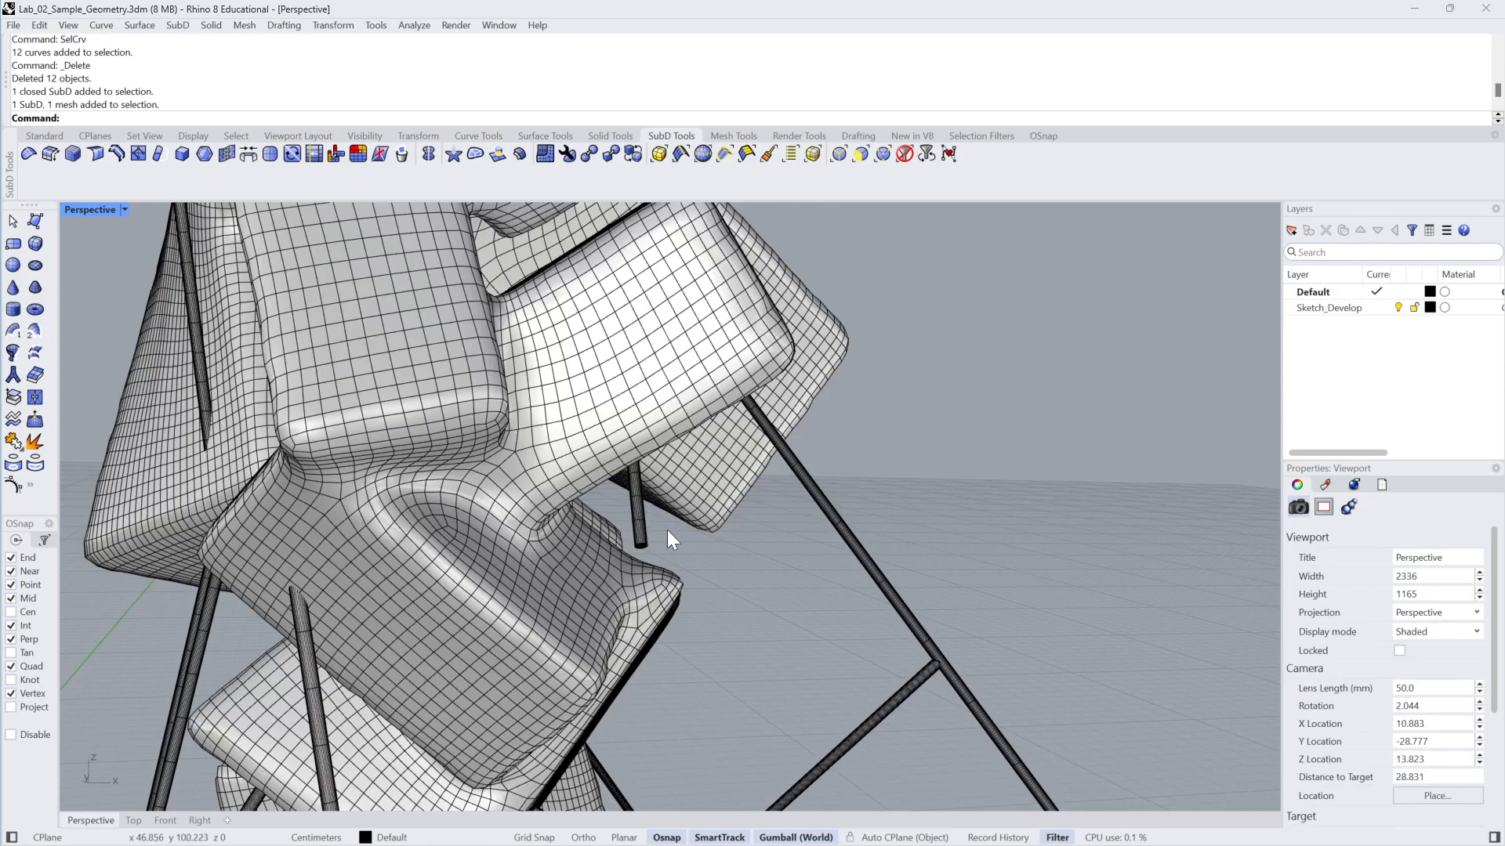
pyautogui.click(643, 525)
pyautogui.moveTo(642, 524); pyautogui.dragTo(674, 370, button='right')
pyautogui.moveTo(674, 370); pyautogui.dragTo(671, 429)
pyautogui.click(900, 696)
# Set the Gumball alignment to Object and reselect the short leg pipe
pyautogui.moveTo(900, 696); pyautogui.dragTo(654, 463, button='right')
pyautogui.click(652, 465)
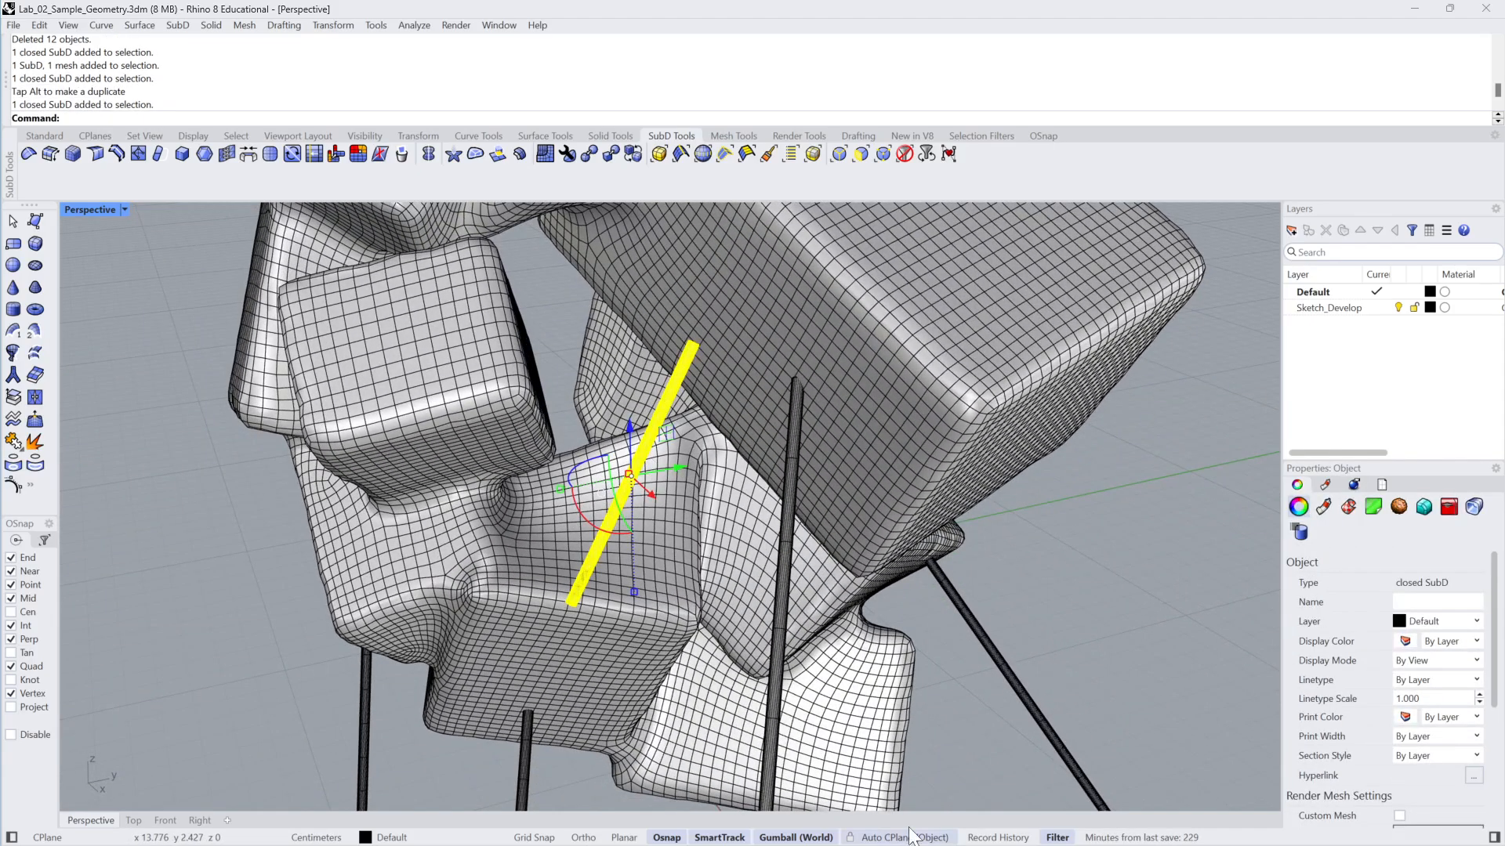
pyautogui.rightClick(829, 837)
pyautogui.click(886, 673)
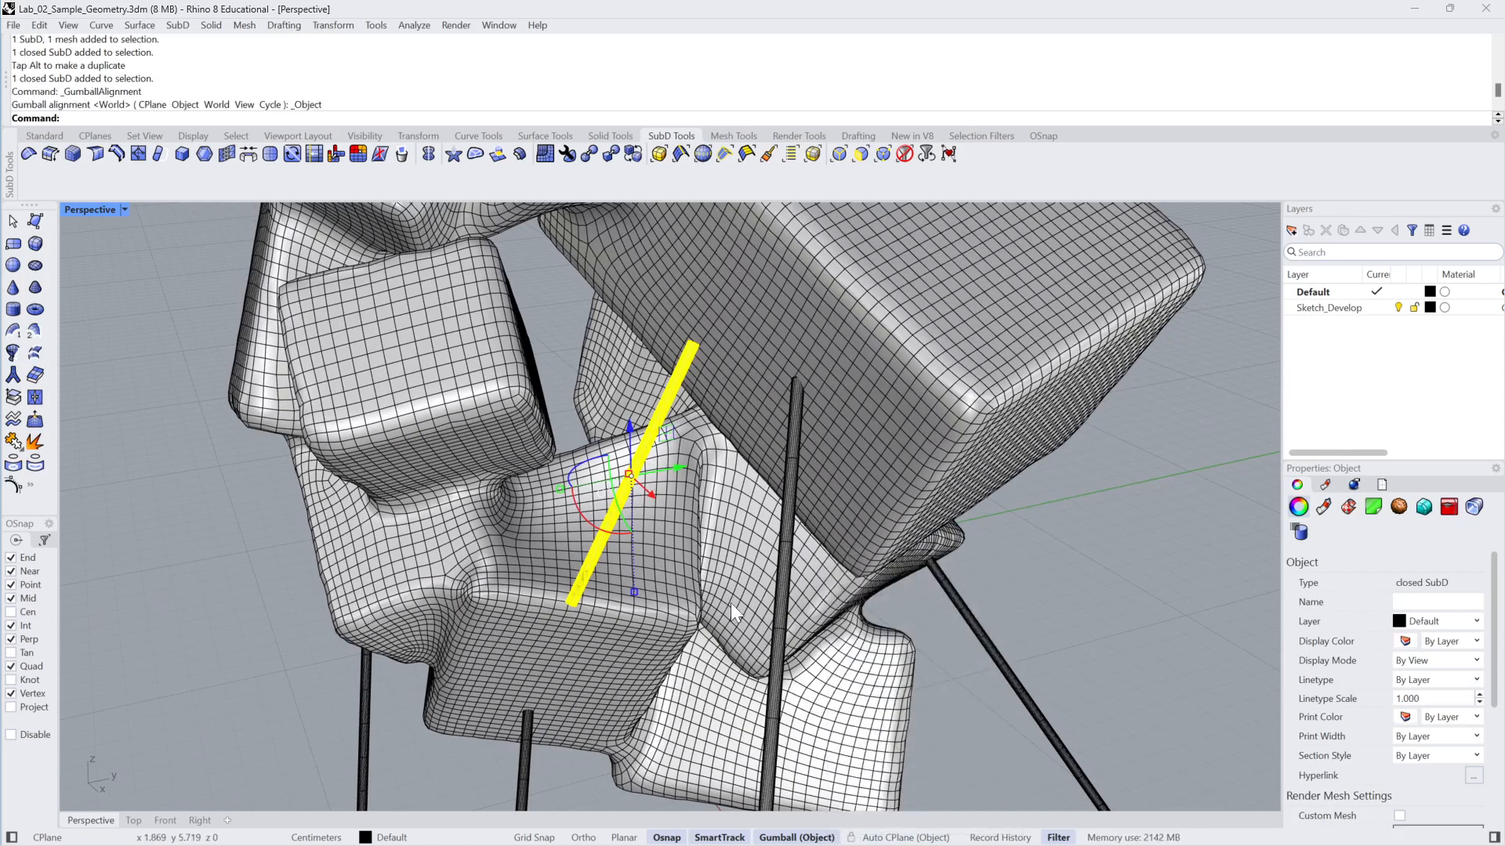
pyautogui.click(1022, 665)
pyautogui.click(632, 482)
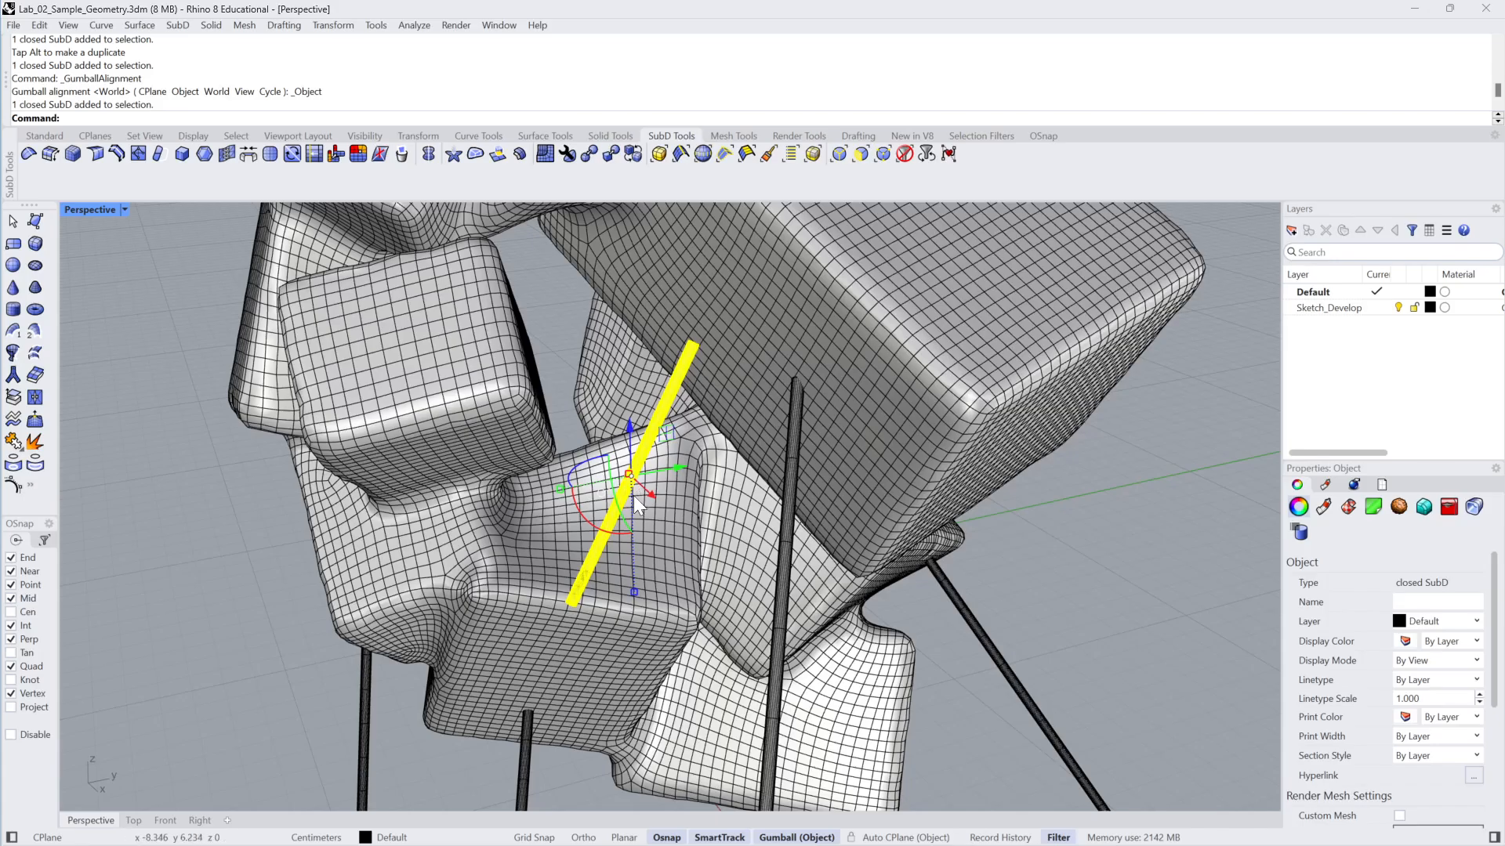
# Turn the Gumball off and on again while checking its orientation on the short leg pipe
pyautogui.moveTo(633, 497); pyautogui.dragTo(694, 439, button='right')
pyautogui.click(953, 562)
pyautogui.moveTo(733, 529); pyautogui.dragTo(674, 515, button='right')
pyautogui.click(658, 502)
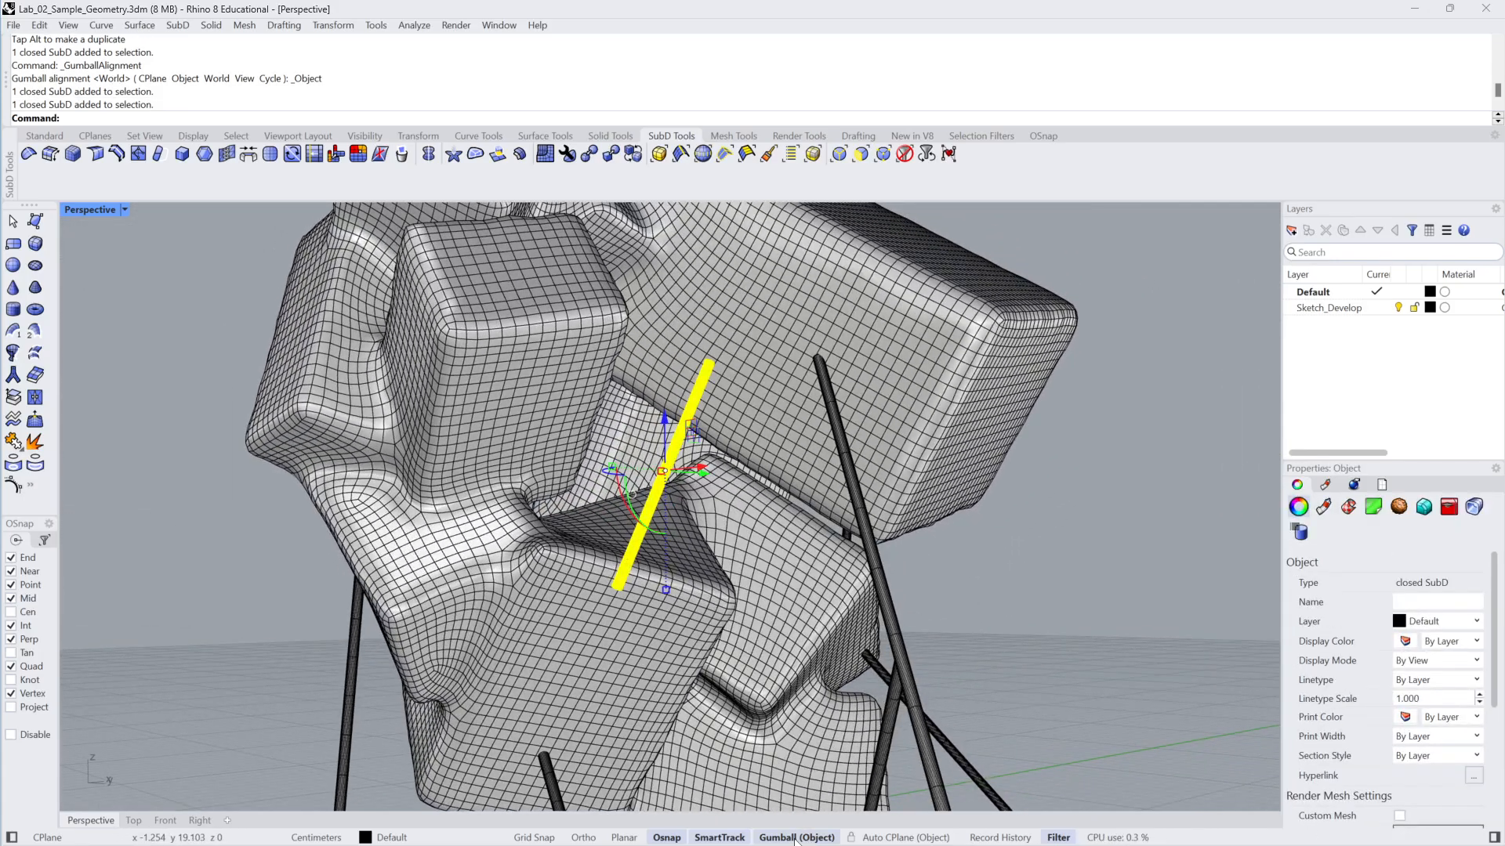
pyautogui.click(795, 840)
pyautogui.click(800, 839)
pyautogui.click(1060, 567)
pyautogui.moveTo(1060, 567); pyautogui.dragTo(1152, 587, button='right')
# Undo the accidental drag of the mesh body and clear the selection
pyautogui.click(666, 477)
pyautogui.moveTo(750, 482); pyautogui.dragTo(703, 488, button='right')
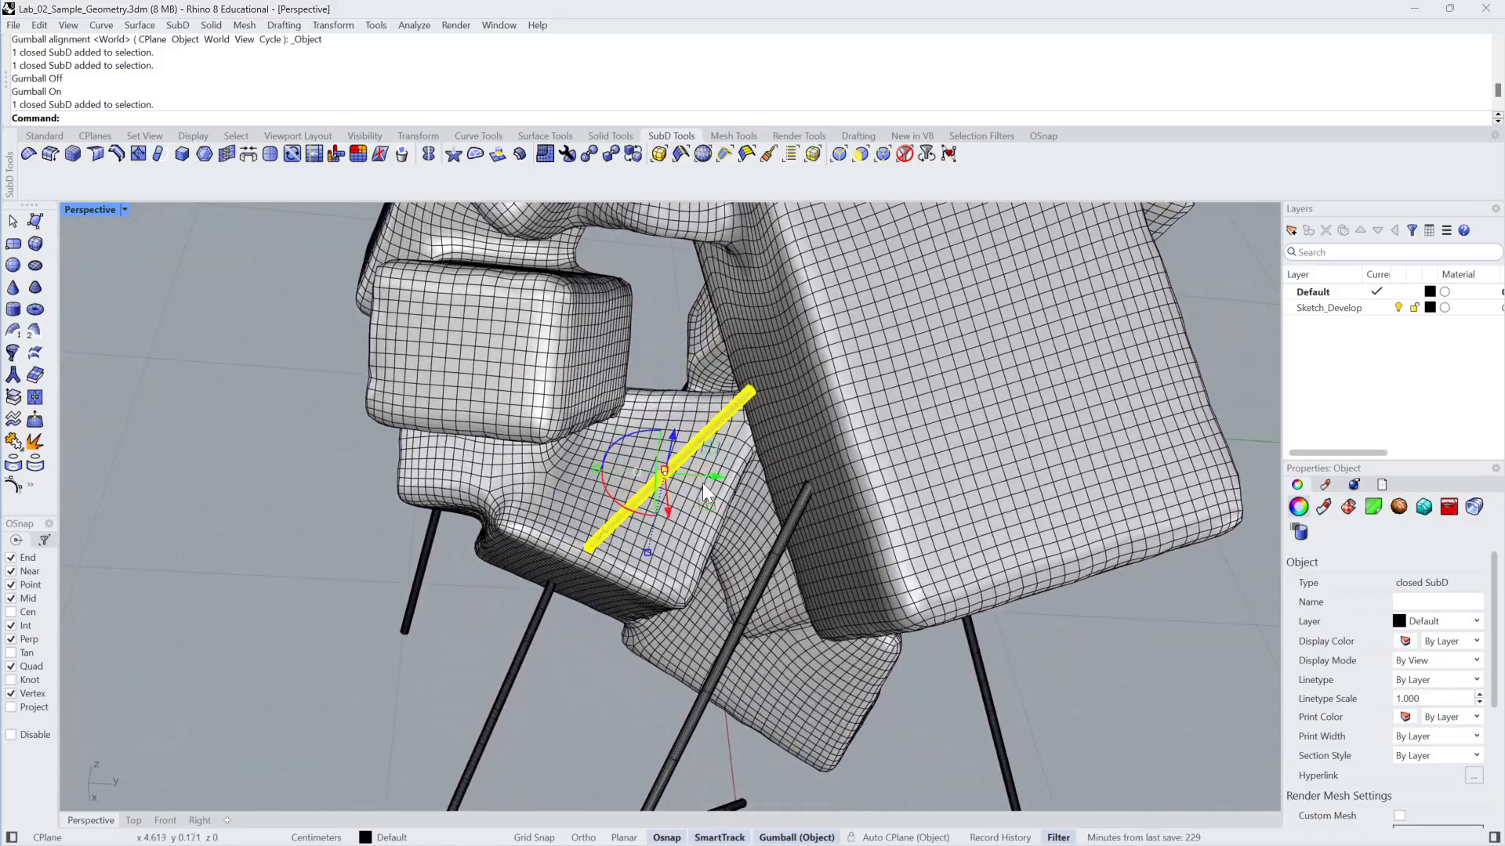
pyautogui.moveTo(704, 494); pyautogui.dragTo(718, 467)
pyautogui.hotkey('ctrl', 'z')
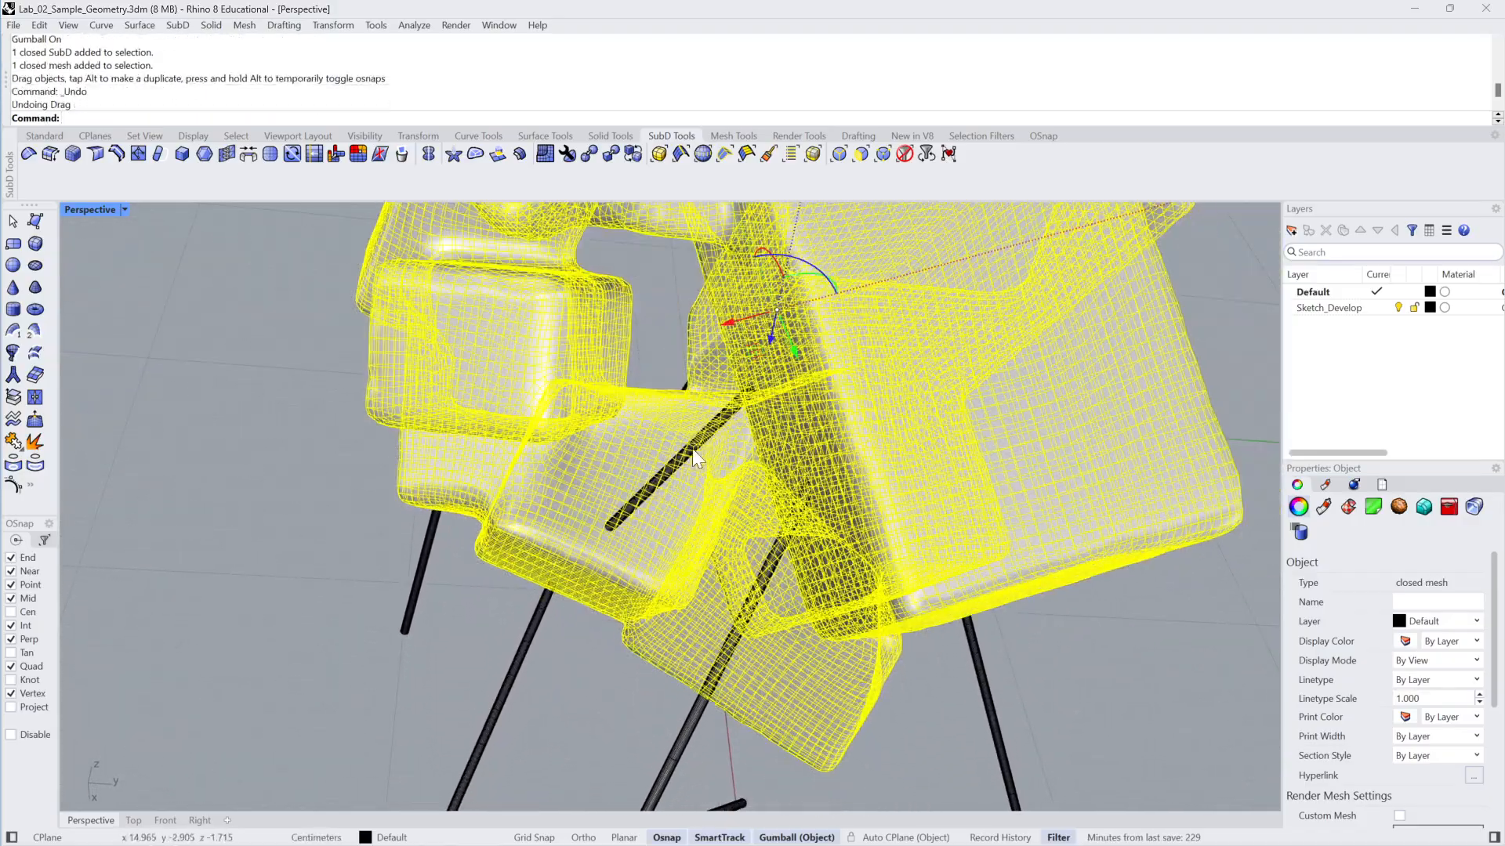
pyautogui.click(693, 448)
pyautogui.press('Escape')
# Shift the short leg pipe with the object-aligned Gumball and clear the selection
pyautogui.click(699, 445)
pyautogui.moveTo(715, 479); pyautogui.dragTo(753, 478)
pyautogui.moveTo(878, 541); pyautogui.dragTo(1160, 627, button='right')
pyautogui.click(1090, 574)
pyautogui.moveTo(1089, 575)
pyautogui.mouseDown(button='right')
pyautogui.moveTo(826, 567)
pyautogui.moveTo(735, 321)
pyautogui.moveTo(792, 370)
pyautogui.moveTo(943, 337)
pyautogui.moveTo(902, 609)
pyautogui.moveTo(952, 574)
pyautogui.moveTo(789, 544)
pyautogui.moveTo(801, 595)
pyautogui.moveTo(880, 511)
pyautogui.moveTo(879, 523)
pyautogui.moveTo(836, 502)
pyautogui.moveTo(820, 261)
pyautogui.moveTo(805, 387)
pyautogui.mouseUp(button='right')
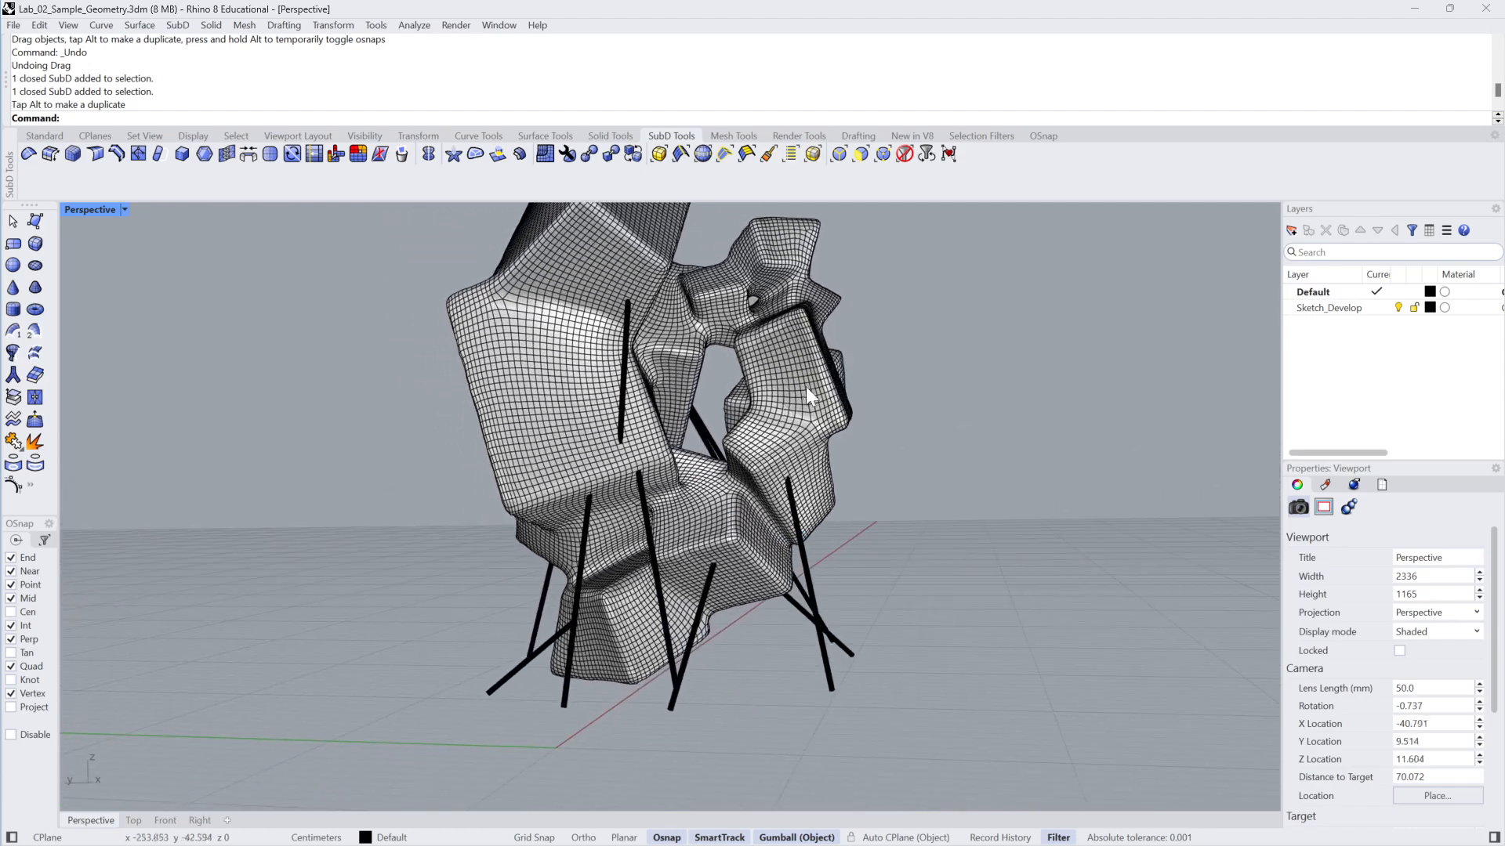
pyautogui.click(808, 389)
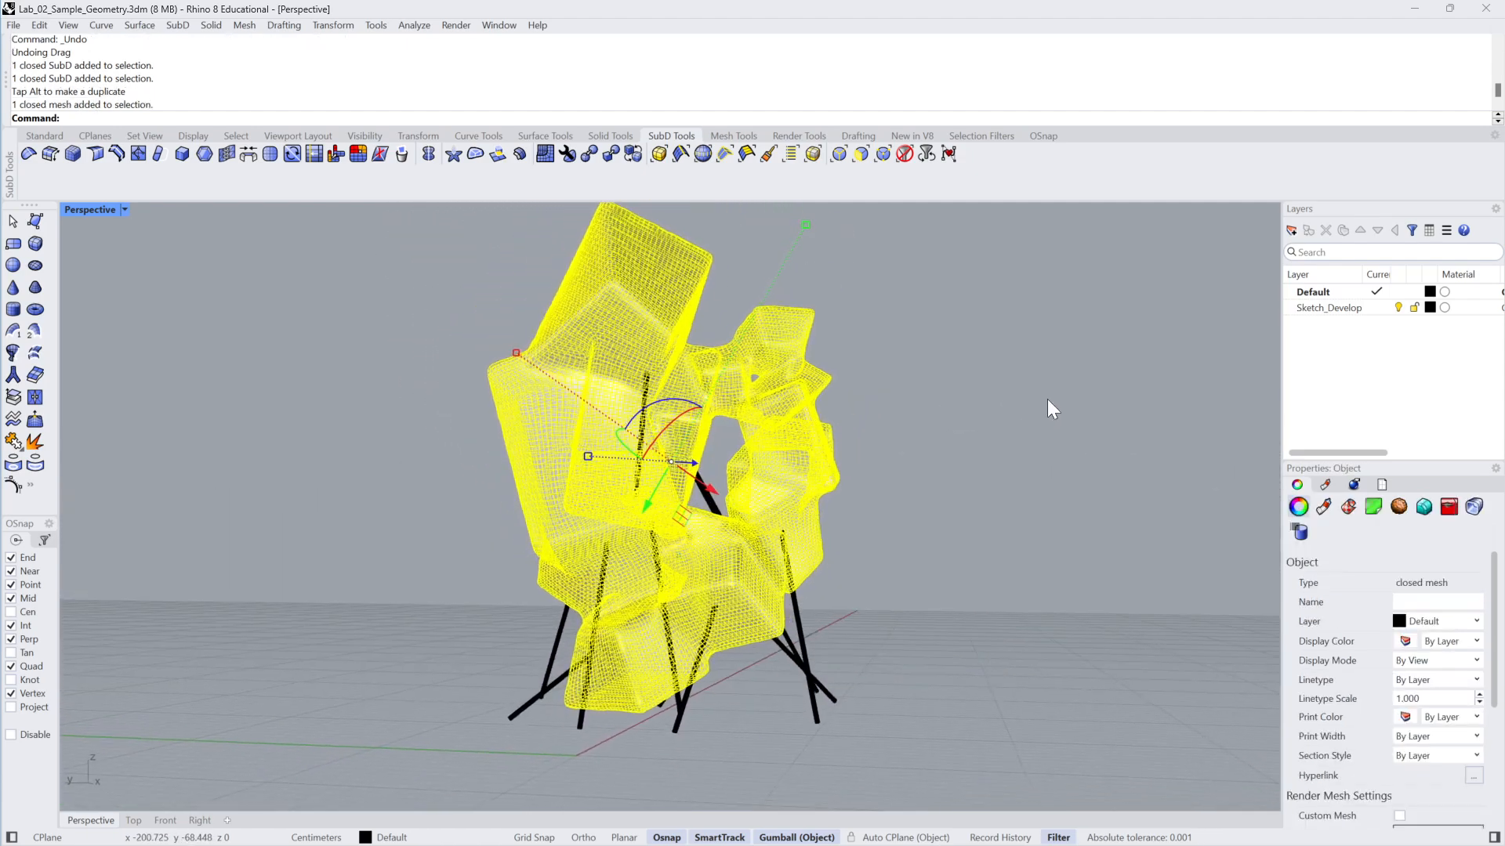
pyautogui.click(1220, 511)
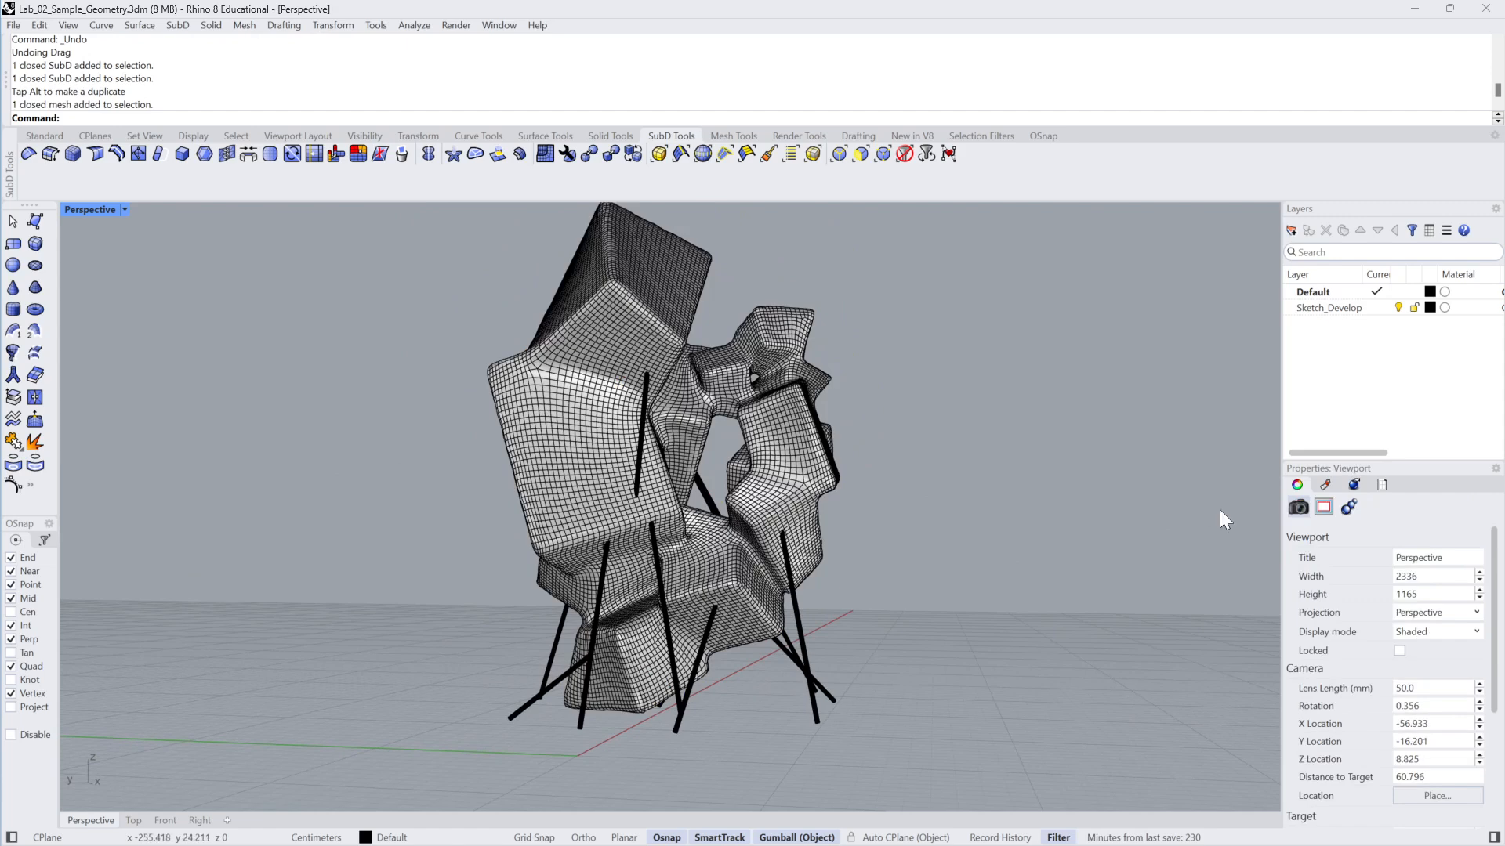
# Reopen the closed Materials panel with the Materials command and dock it back with Properties
pyautogui.click(1324, 485)
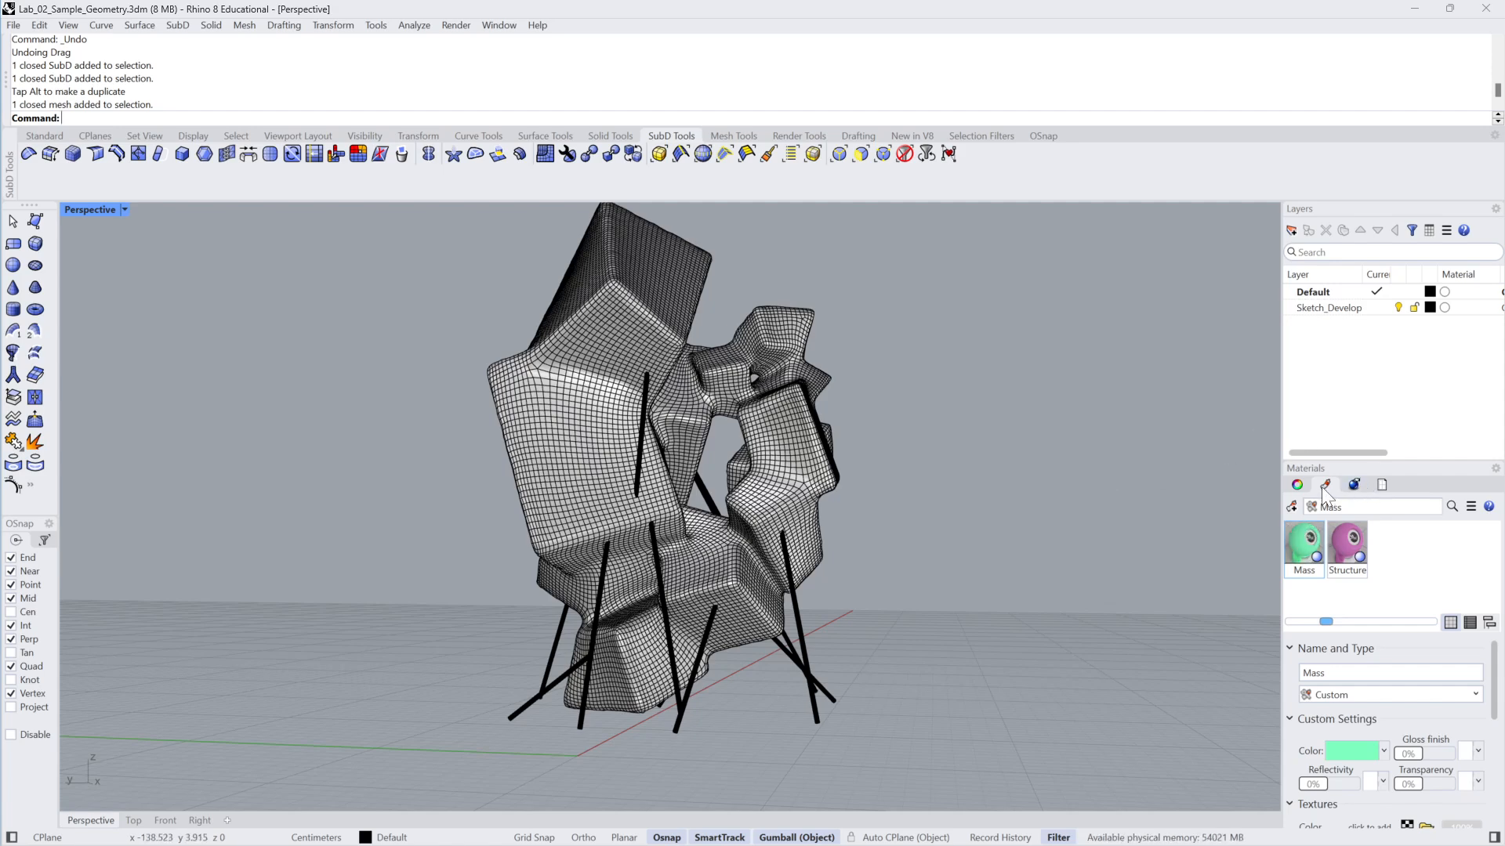
pyautogui.moveTo(1321, 486); pyautogui.dragTo(769, 398)
pyautogui.click(1079, 411)
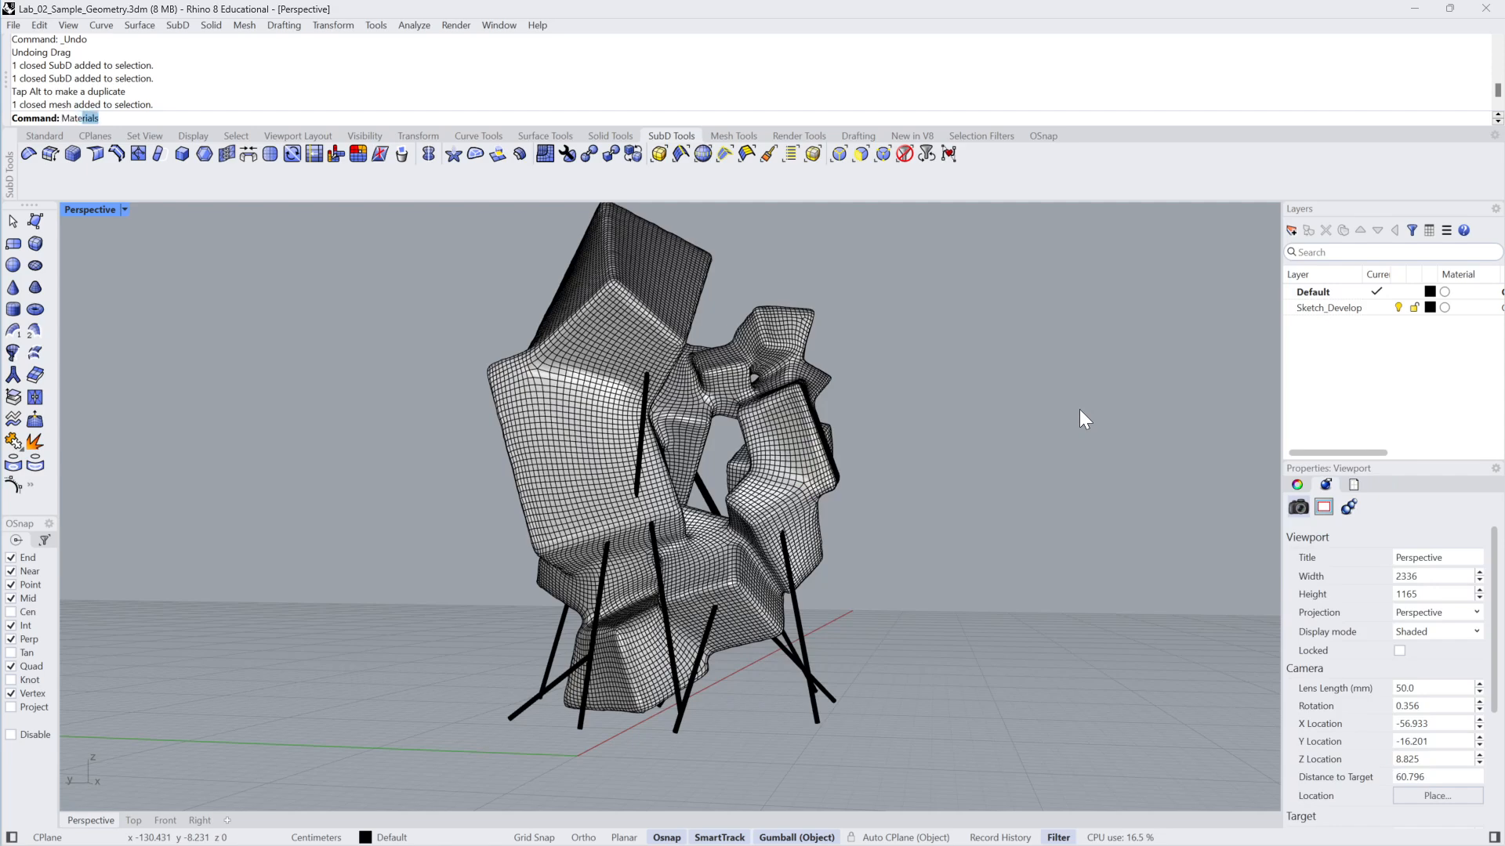
pyautogui.write('Mate')
pyautogui.press('Return')
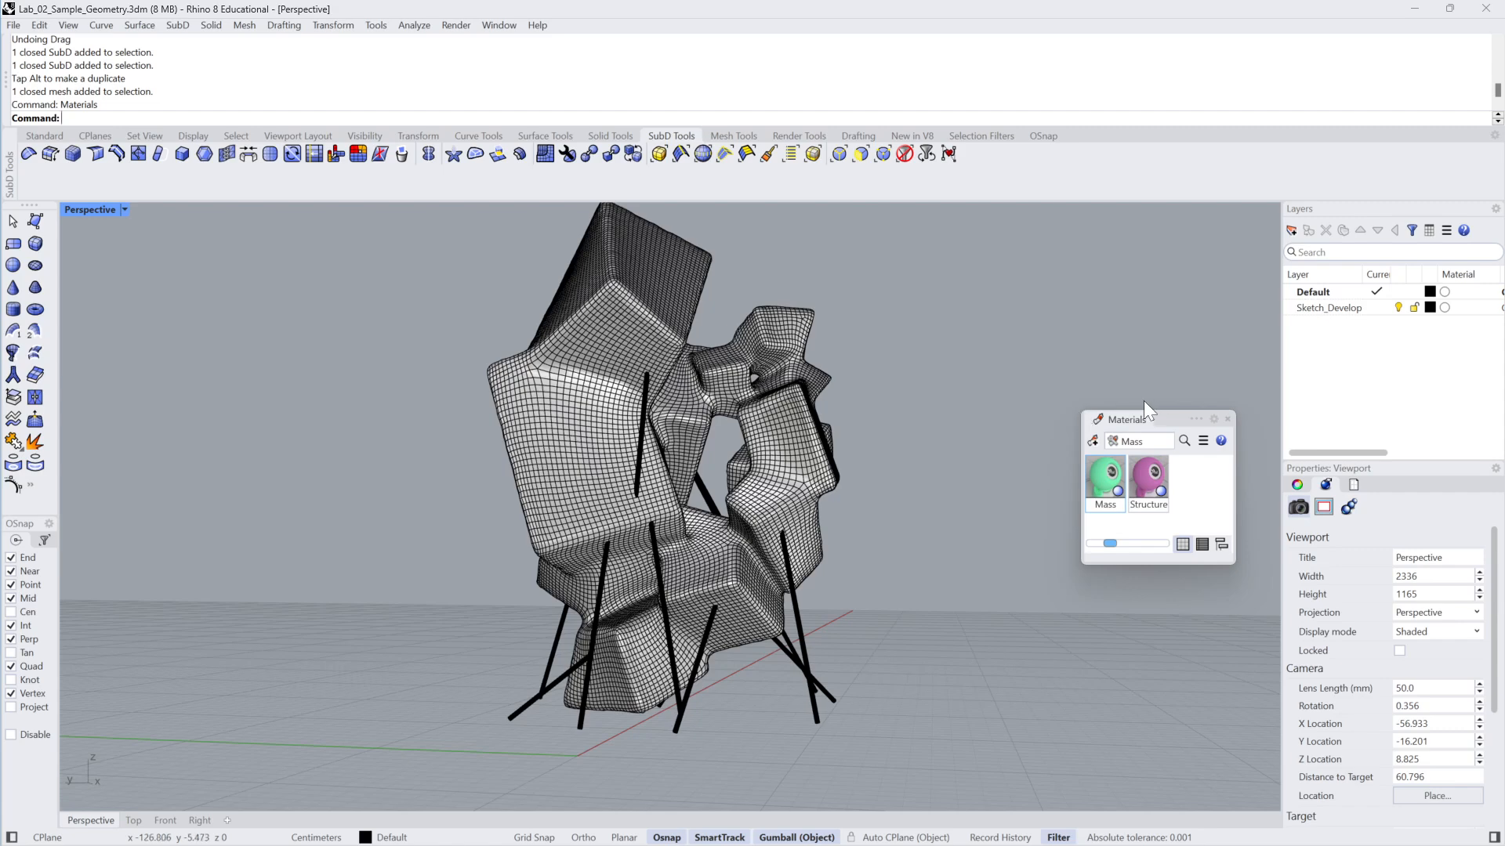
pyautogui.moveTo(1116, 422); pyautogui.dragTo(1325, 495)
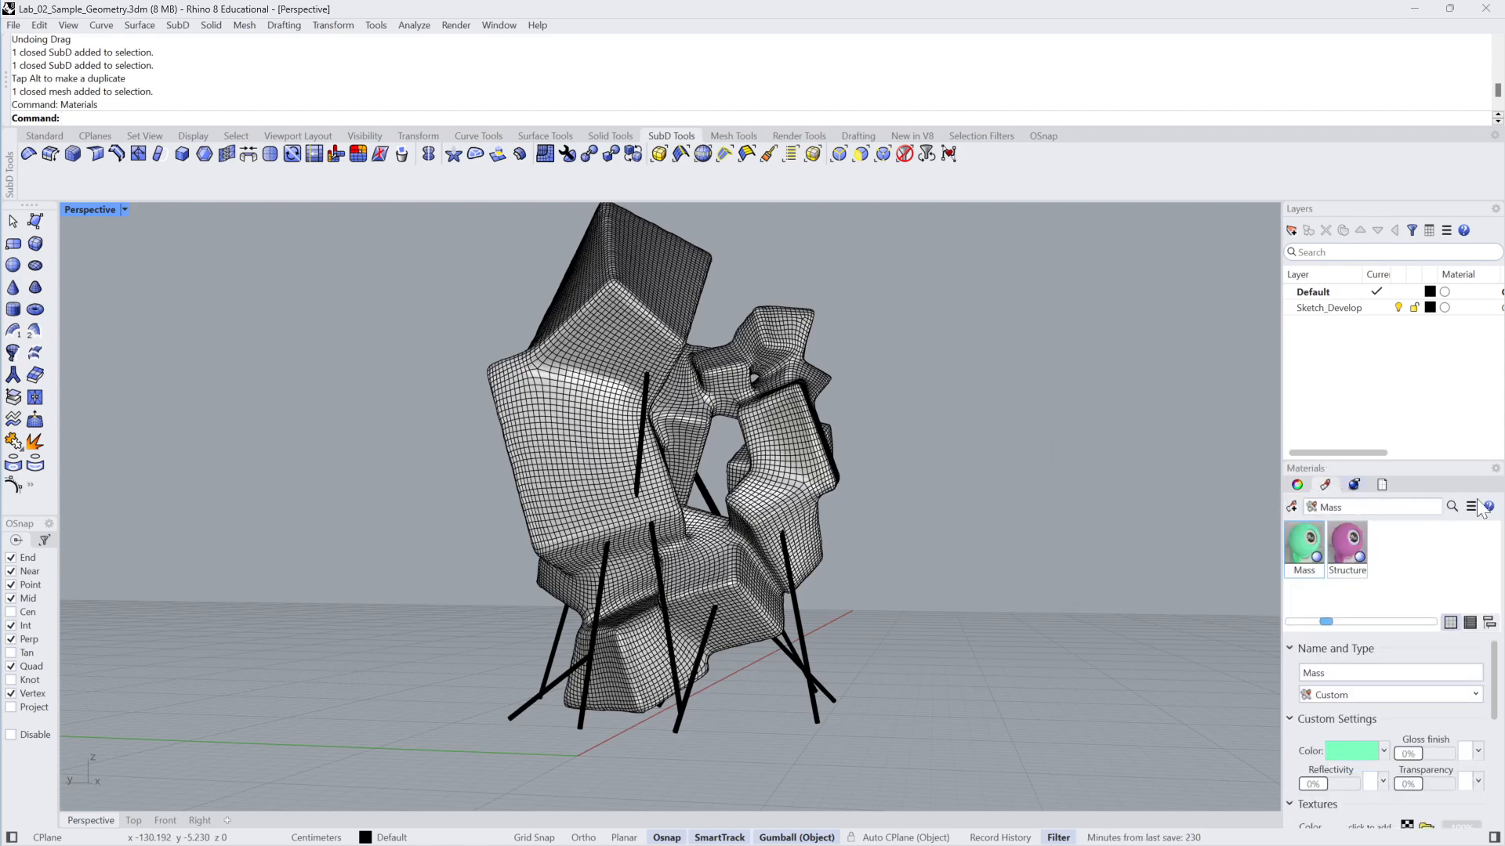
# Switch the docked panel's tabs to vertical and back to horizontal
pyautogui.rightClick(1495, 471)
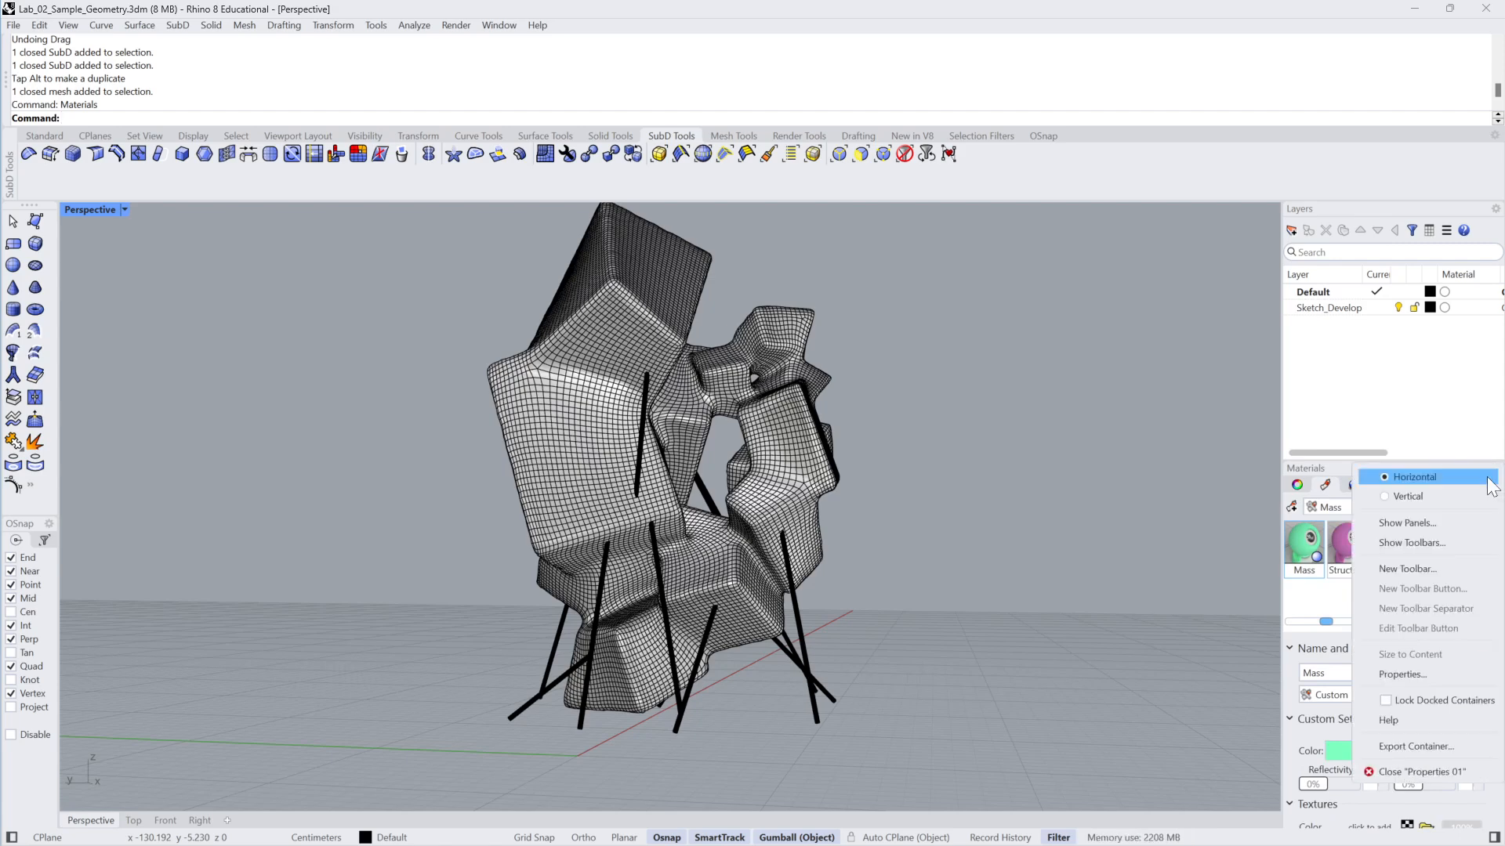
pyautogui.click(1409, 495)
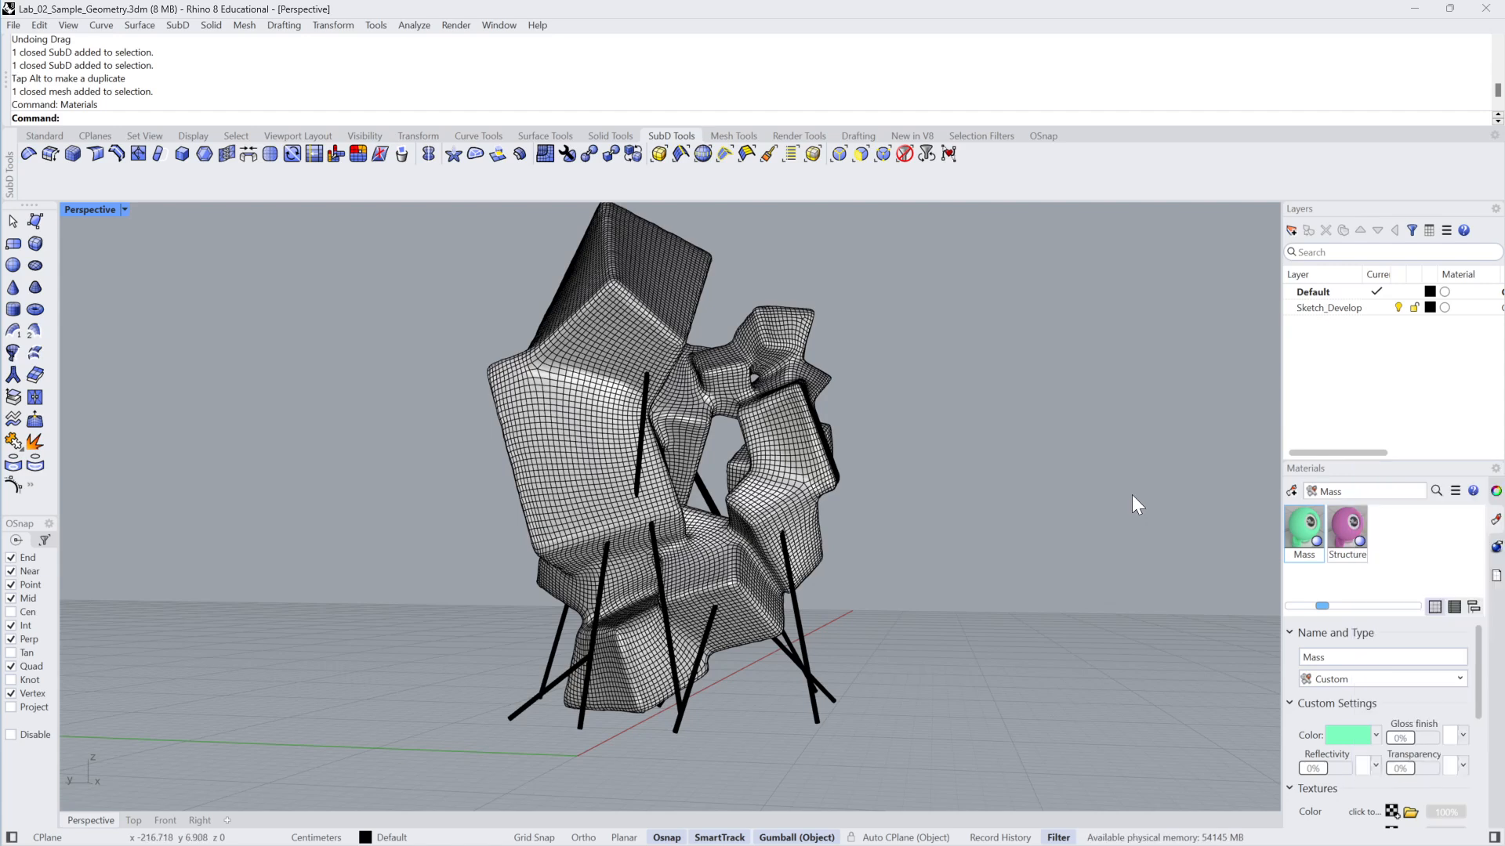
pyautogui.rightClick(1495, 476)
pyautogui.click(1451, 475)
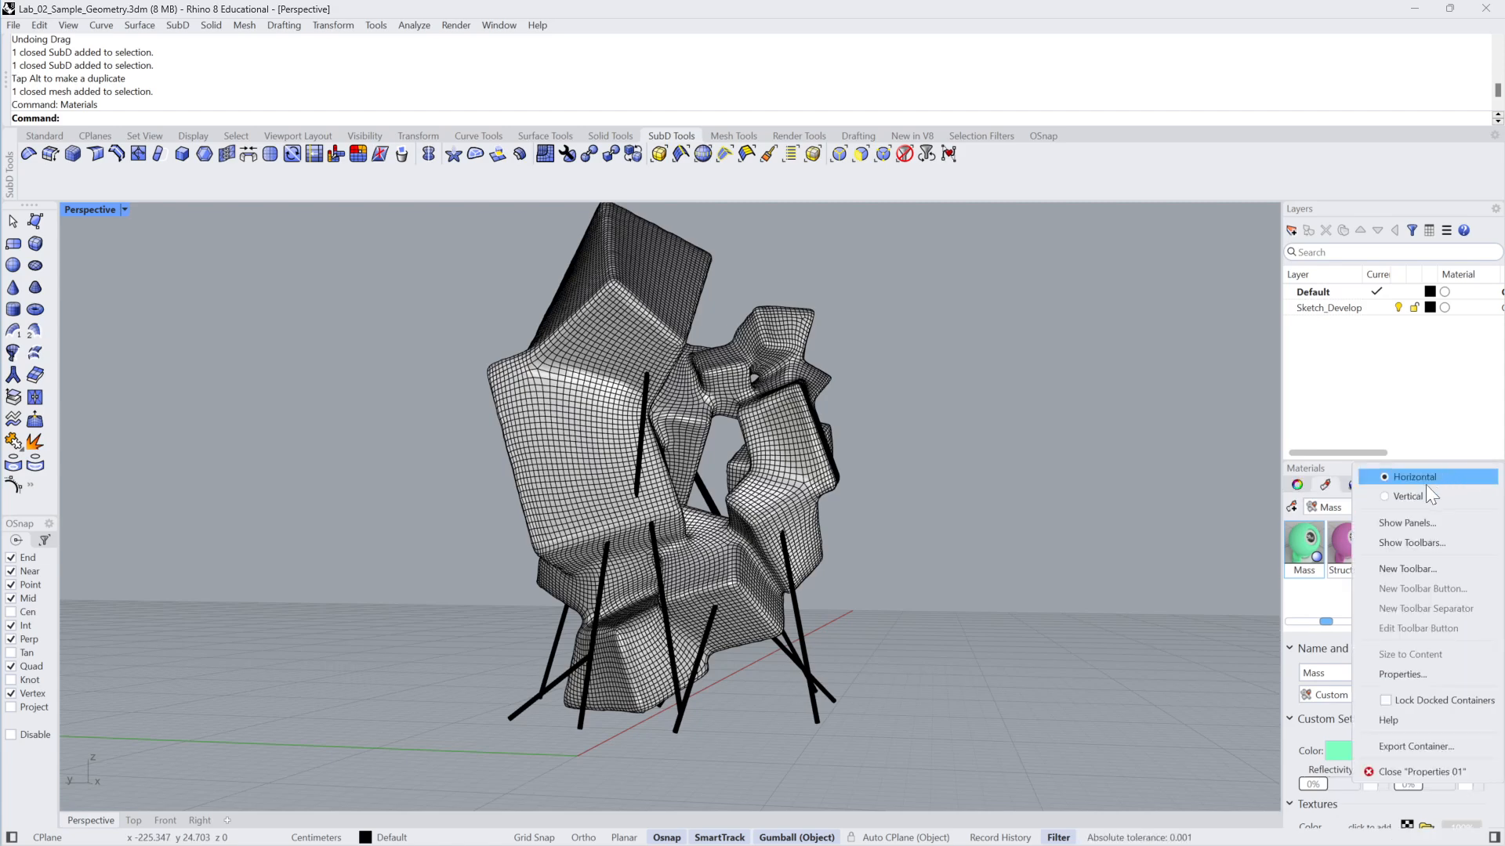
pyautogui.click(1373, 478)
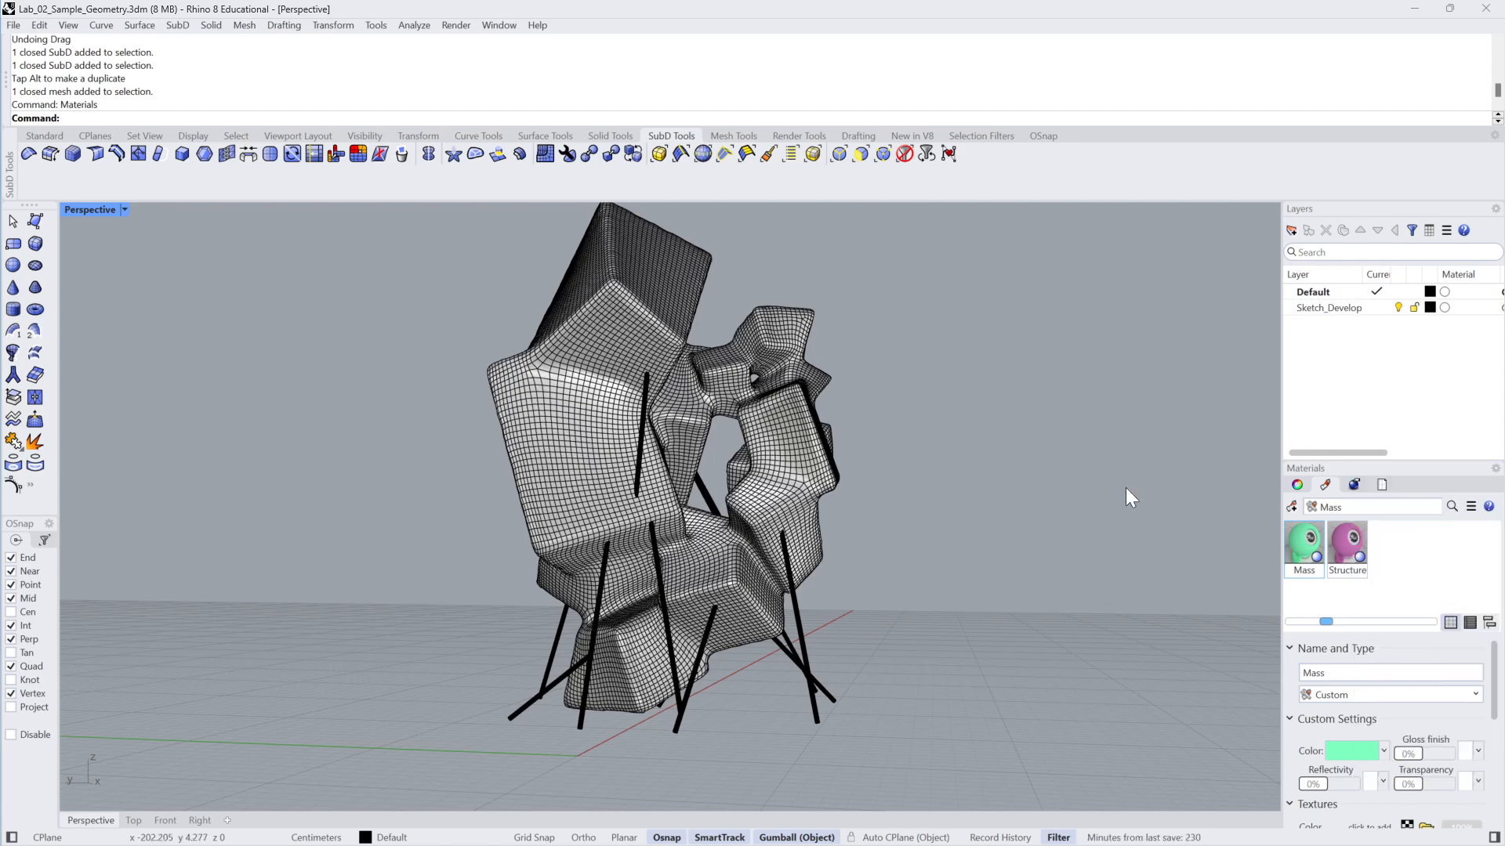
# Look through the rendering settings and neighbouring docked panels, ending at the materials list
pyautogui.click(1322, 486)
pyautogui.click(1319, 486)
pyautogui.click(1355, 484)
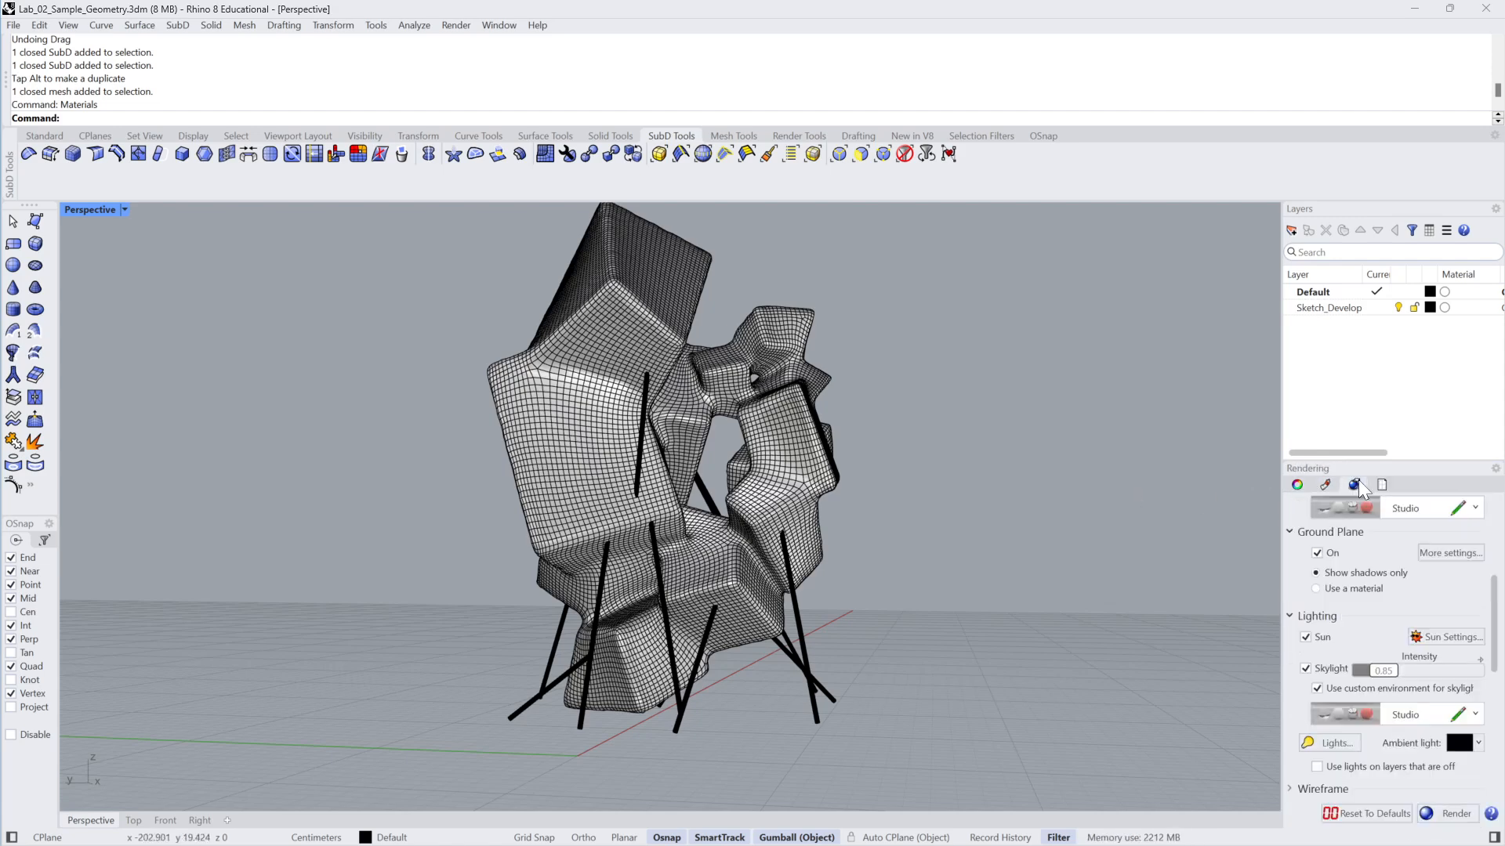
pyautogui.click(1379, 483)
pyautogui.click(1358, 482)
pyautogui.moveTo(1269, 572)
pyautogui.mouseDown(button='right')
pyautogui.moveTo(1238, 586)
pyautogui.moveTo(1083, 556)
pyautogui.moveTo(1262, 490)
pyautogui.moveTo(1162, 508)
pyautogui.moveTo(679, 340)
pyautogui.moveTo(1272, 545)
pyautogui.mouseUp(button='right')
pyautogui.click(1326, 485)
# Select the mesh body and add a new Custom material named Mass2
pyautogui.click(679, 340)
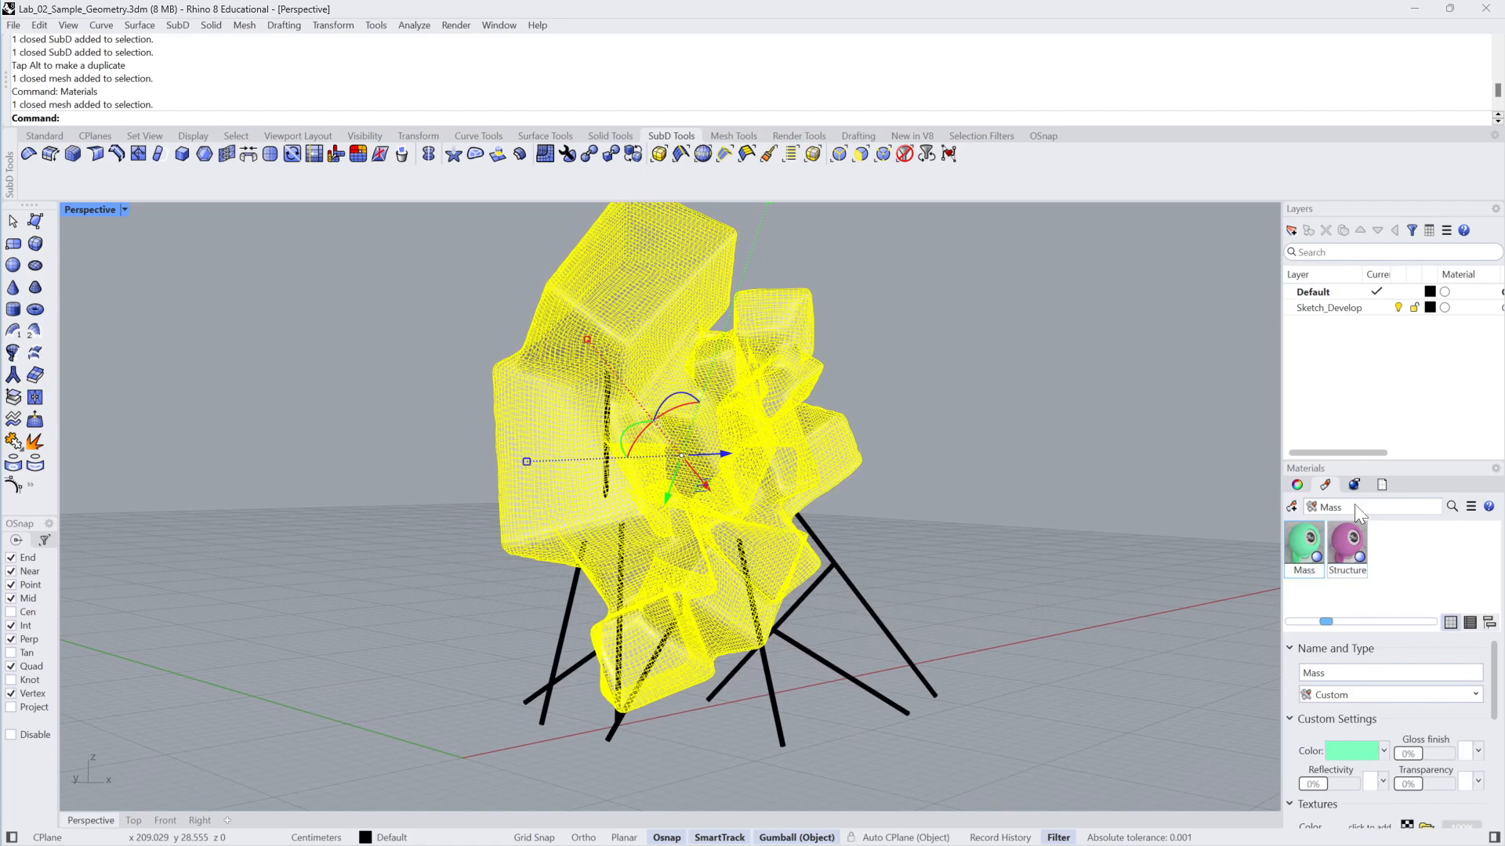
pyautogui.moveTo(1009, 467)
pyautogui.mouseDown(button='right')
pyautogui.moveTo(920, 476)
pyautogui.moveTo(939, 463)
pyautogui.moveTo(906, 491)
pyautogui.mouseUp(button='right')
pyautogui.click(939, 463)
pyautogui.moveTo(773, 402)
pyautogui.mouseDown(button='right')
pyautogui.moveTo(809, 411)
pyautogui.moveTo(755, 434)
pyautogui.moveTo(736, 421)
pyautogui.mouseUp(button='right')
pyautogui.click(736, 421)
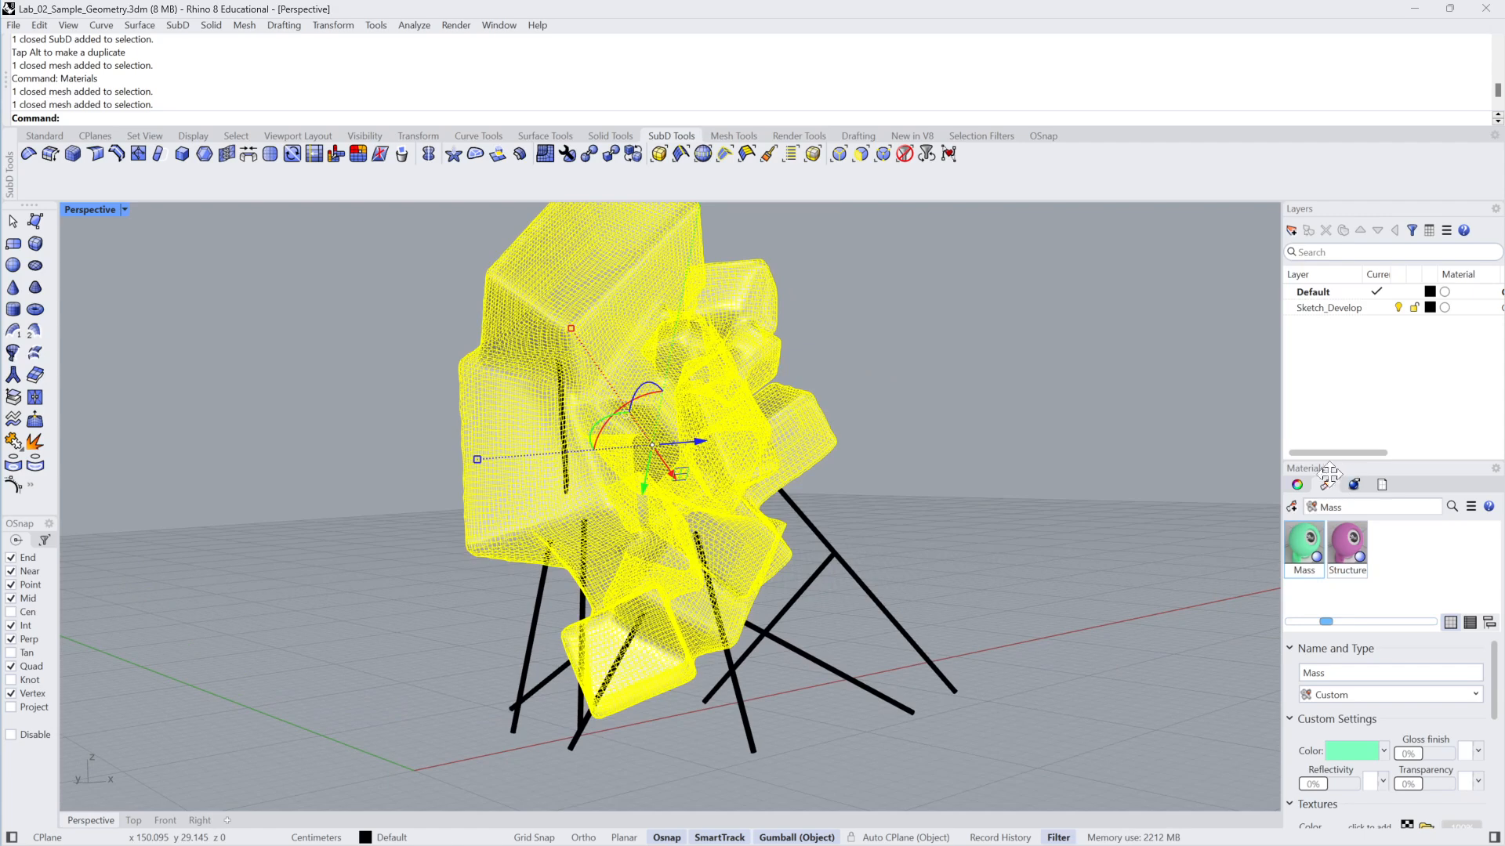
pyautogui.click(1291, 506)
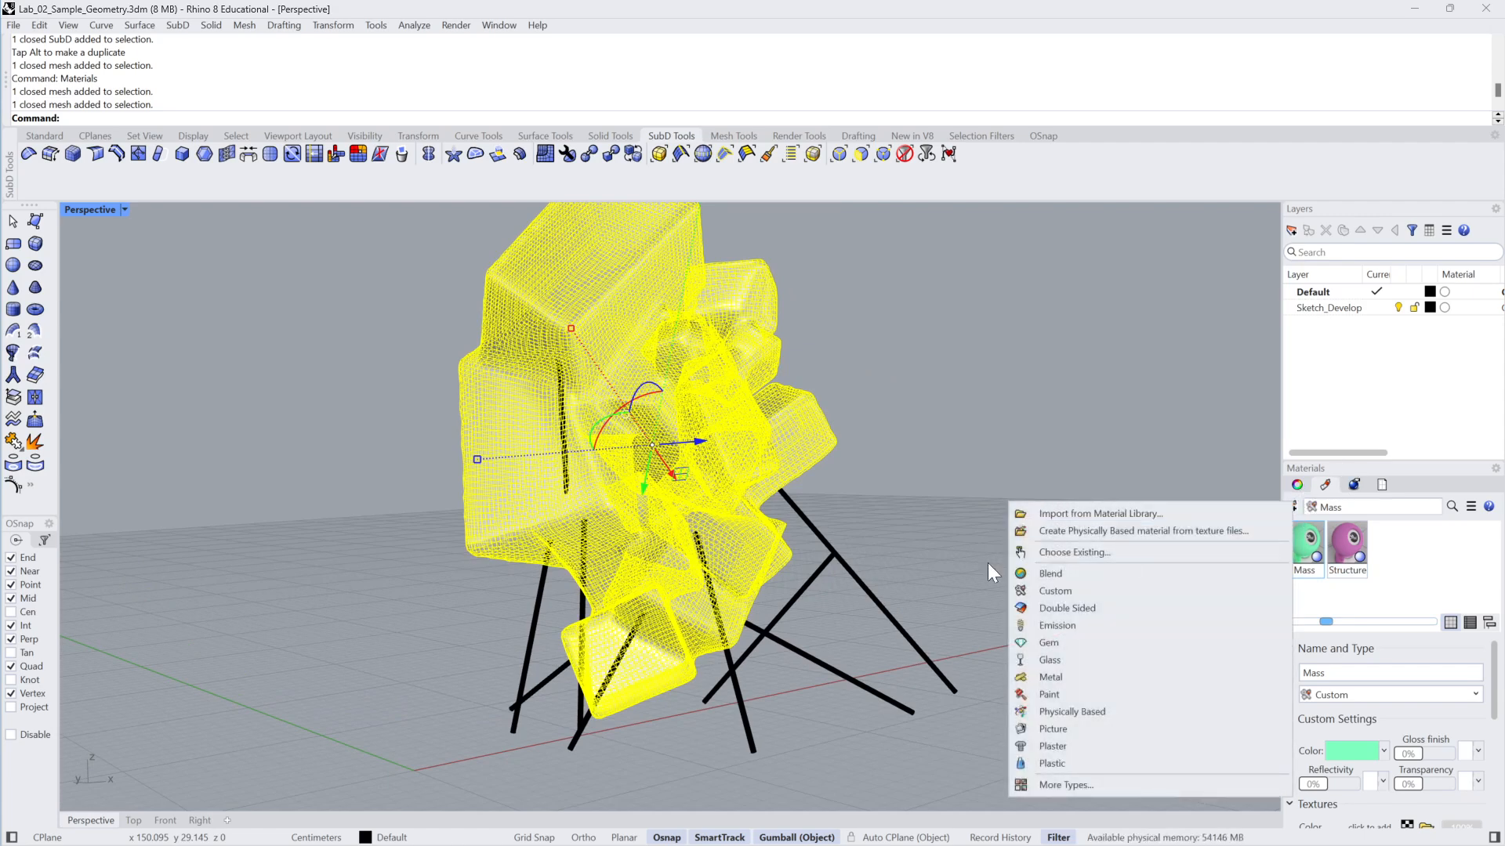
pyautogui.click(1295, 524)
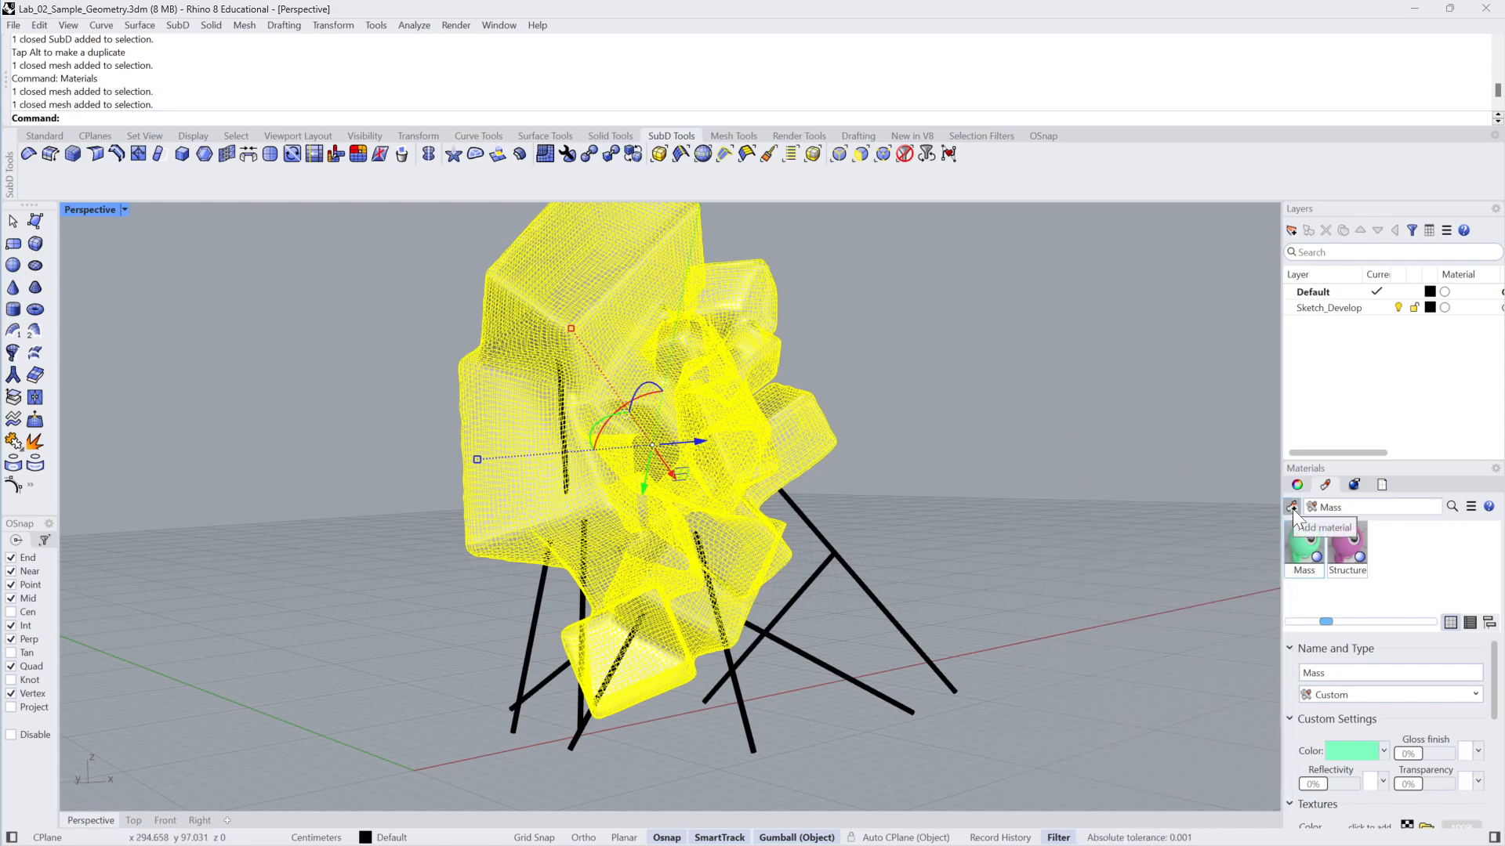
pyautogui.click(1292, 506)
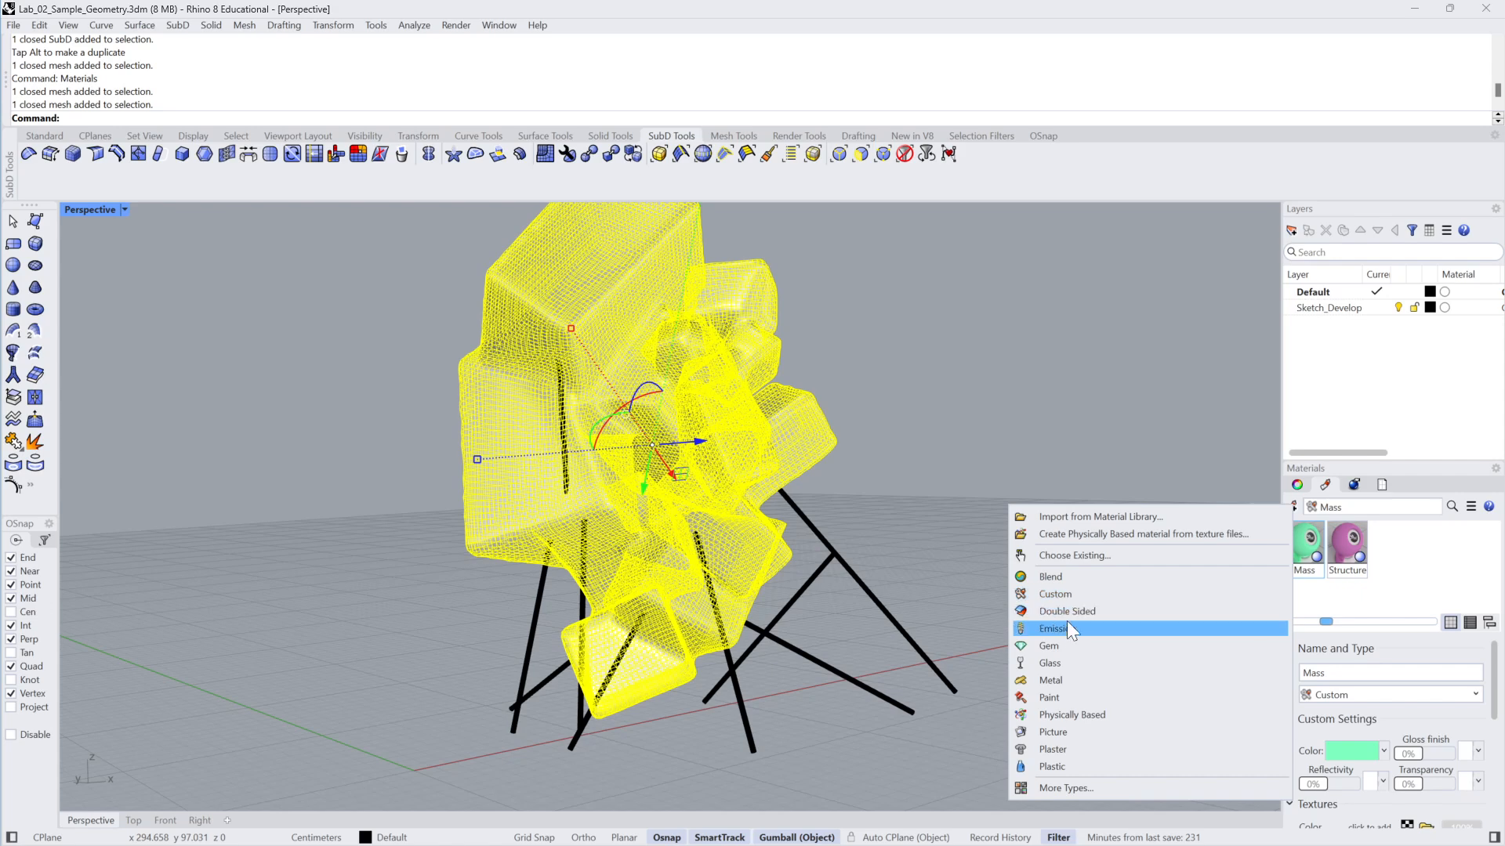
pyautogui.click(1070, 594)
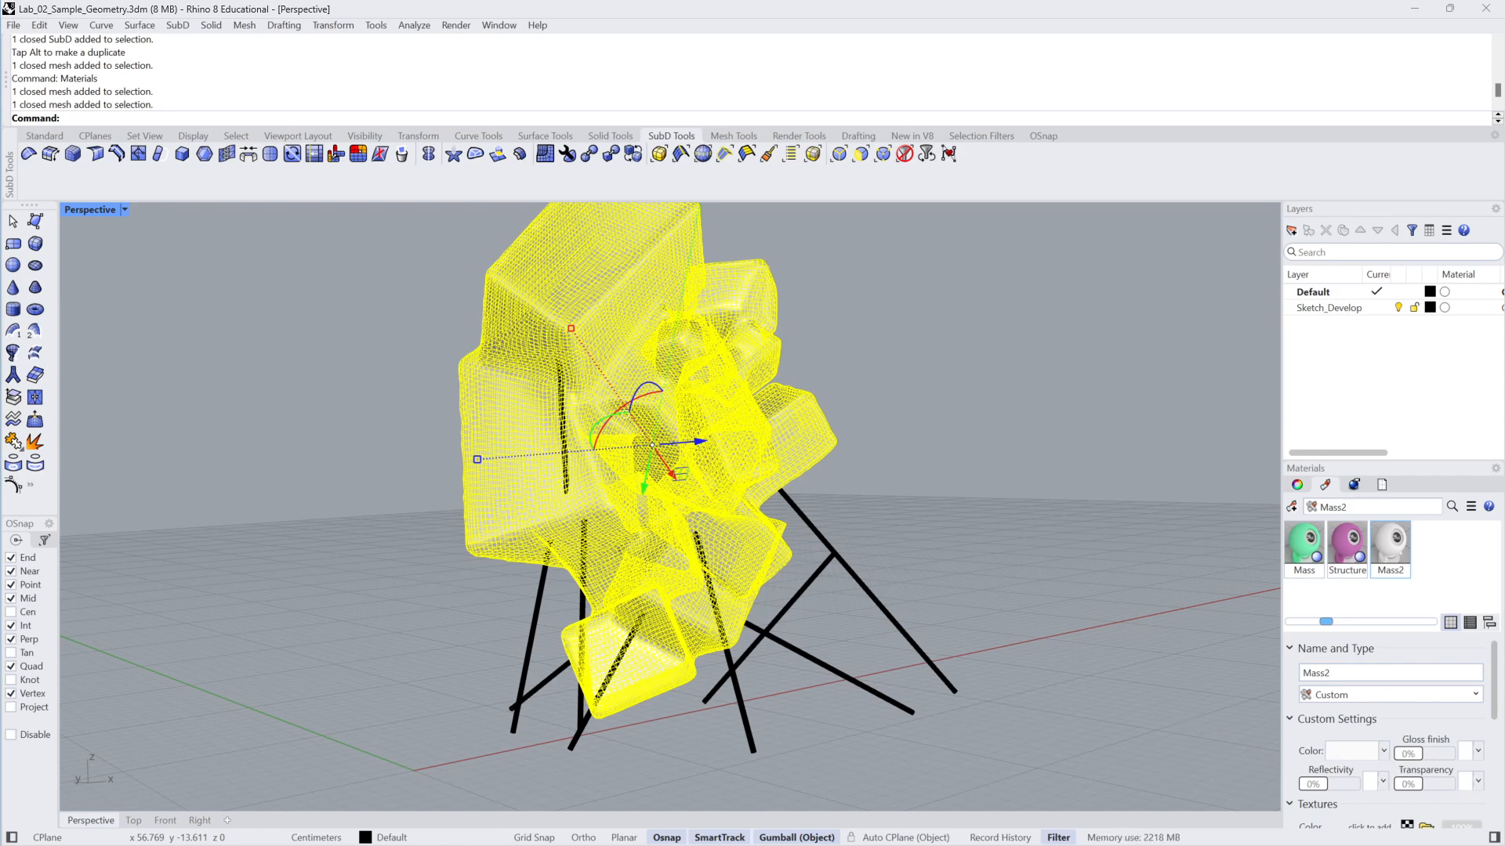
# Set the Mass2 material's color to a bright purple, H 289, S 67, V 98
pyautogui.click(1351, 751)
pyautogui.moveTo(763, 306); pyautogui.dragTo(859, 322)
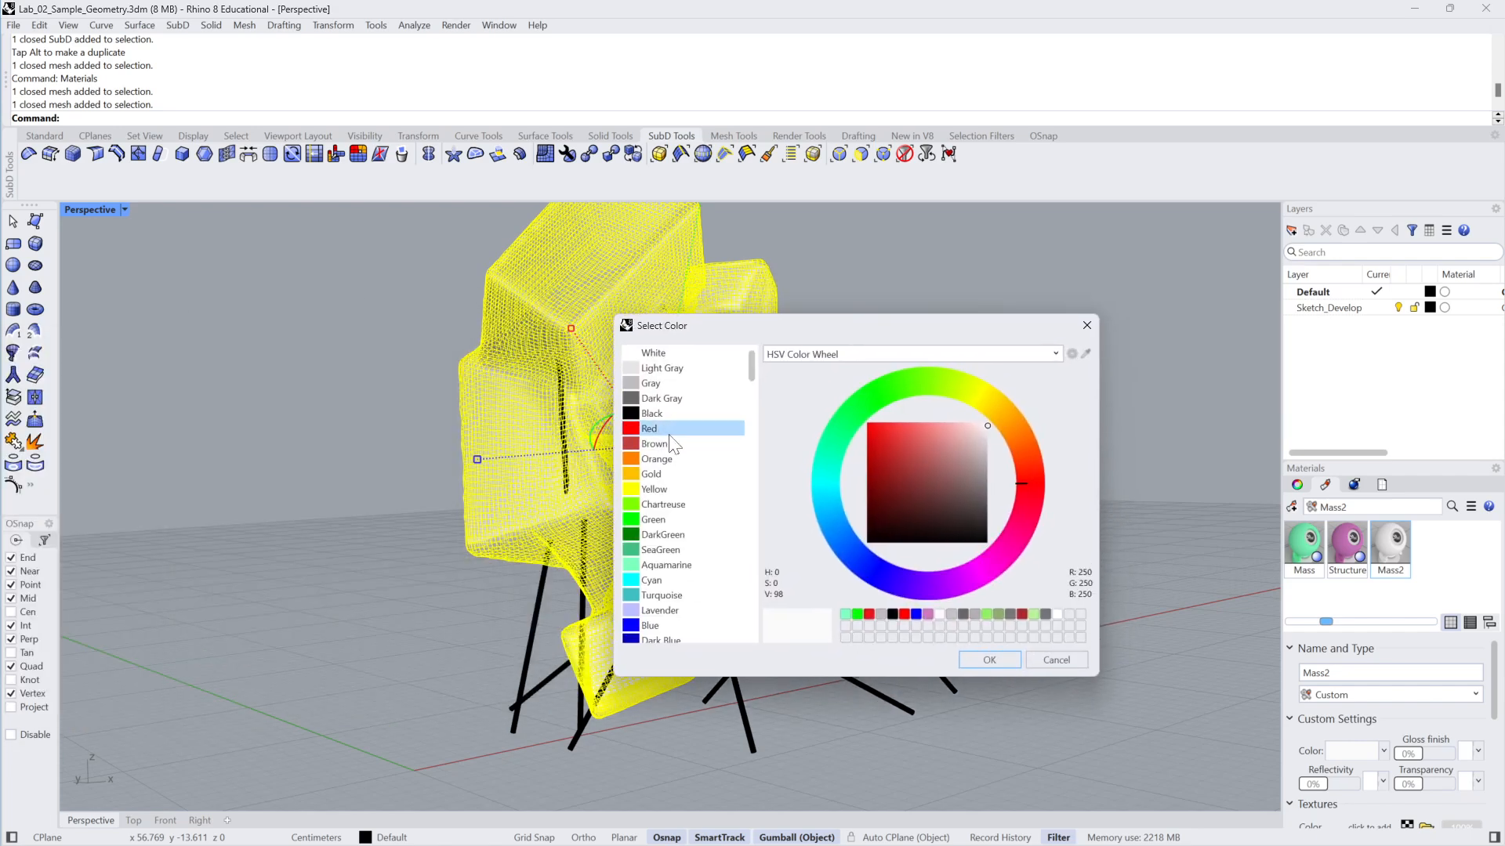
pyautogui.moveTo(970, 394); pyautogui.dragTo(910, 392)
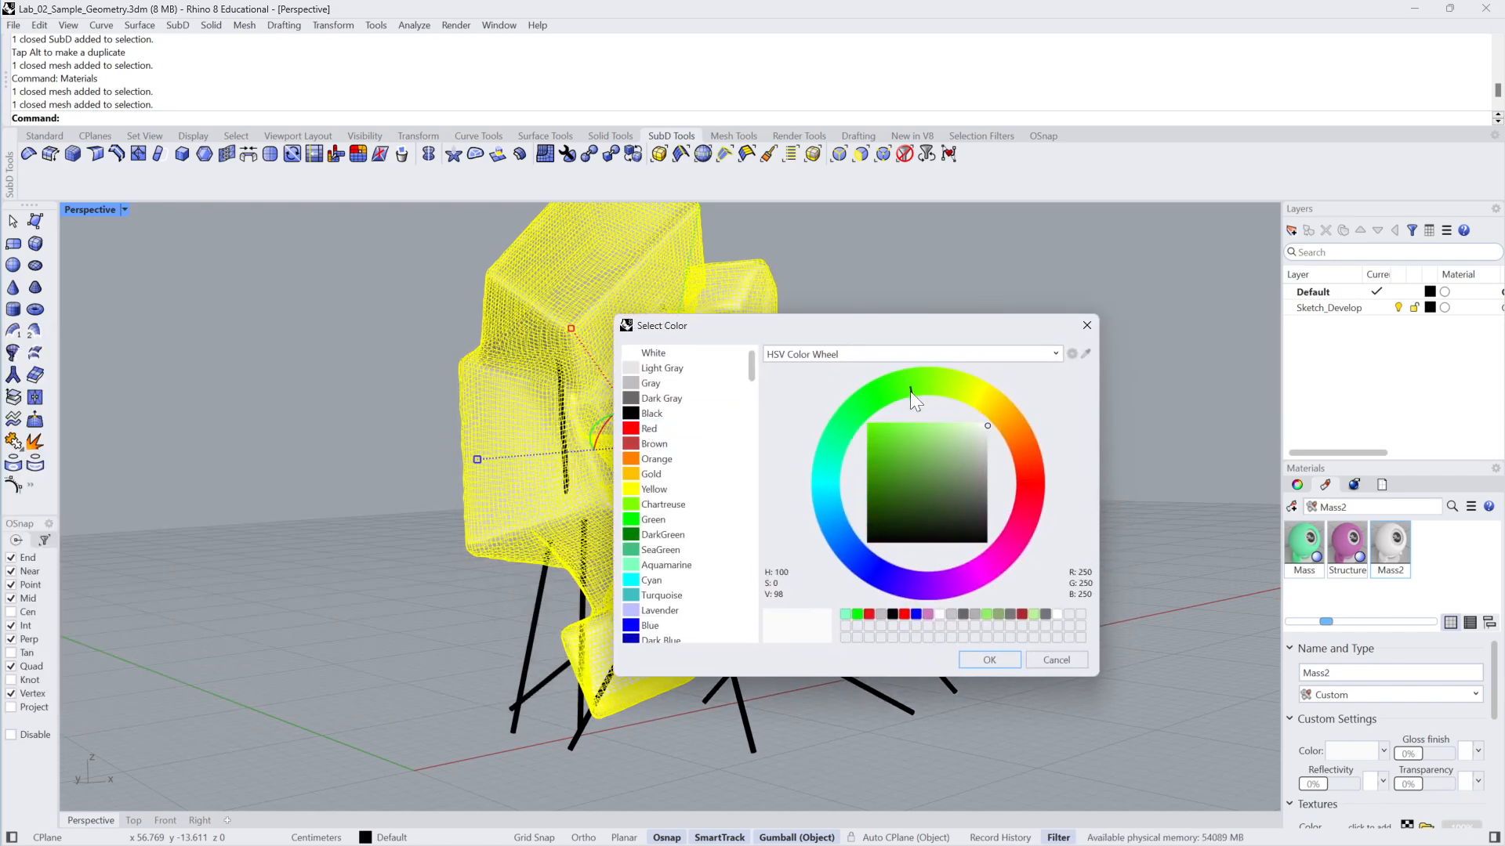
pyautogui.click(923, 453)
pyautogui.moveTo(923, 453)
pyautogui.mouseDown()
pyautogui.moveTo(952, 445)
pyautogui.moveTo(905, 450)
pyautogui.mouseUp()
pyautogui.click(959, 569)
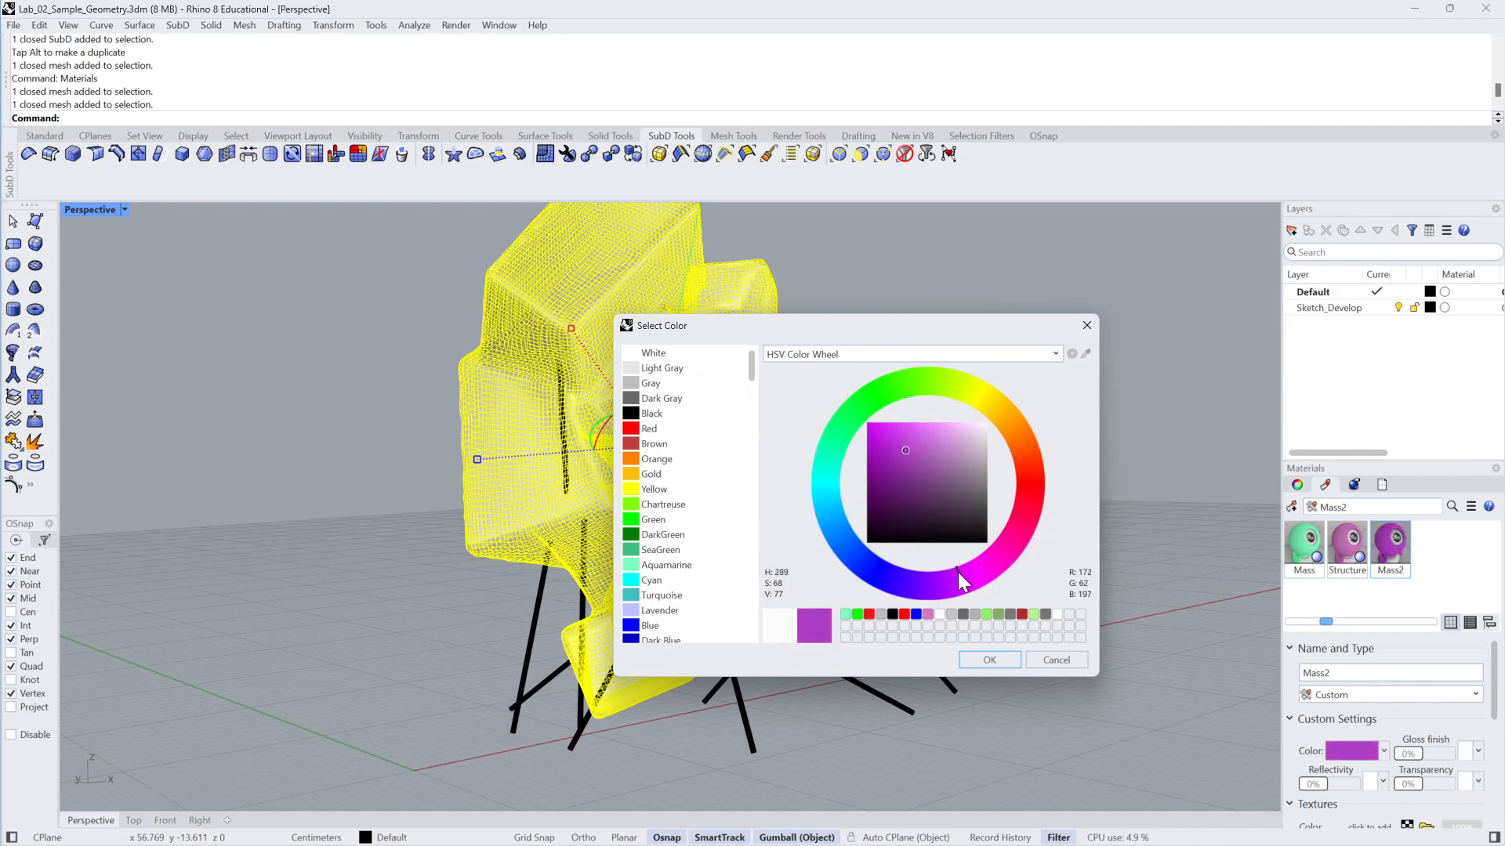
pyautogui.click(906, 426)
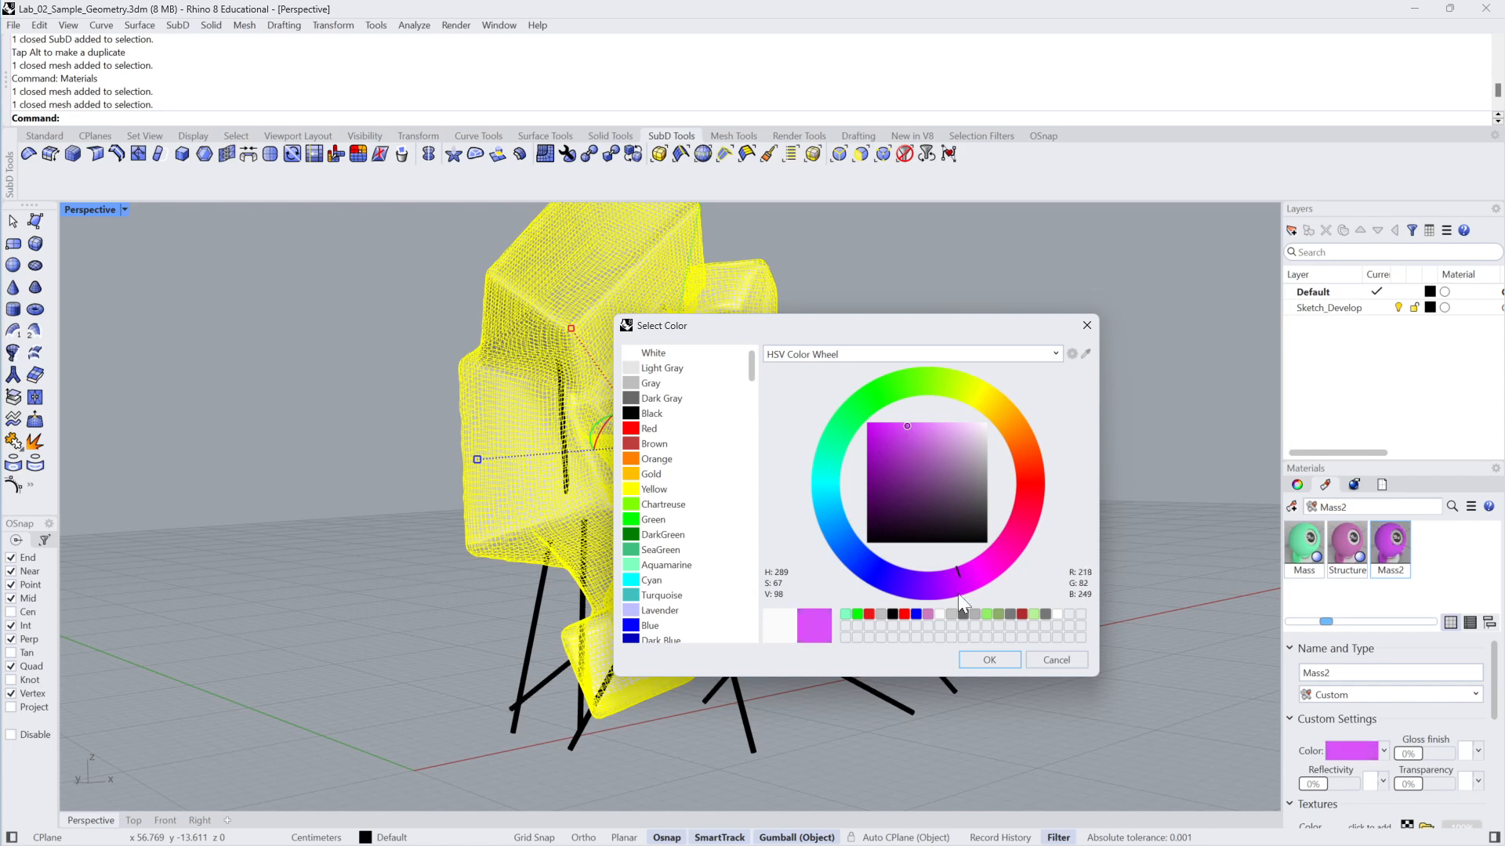
pyautogui.click(989, 660)
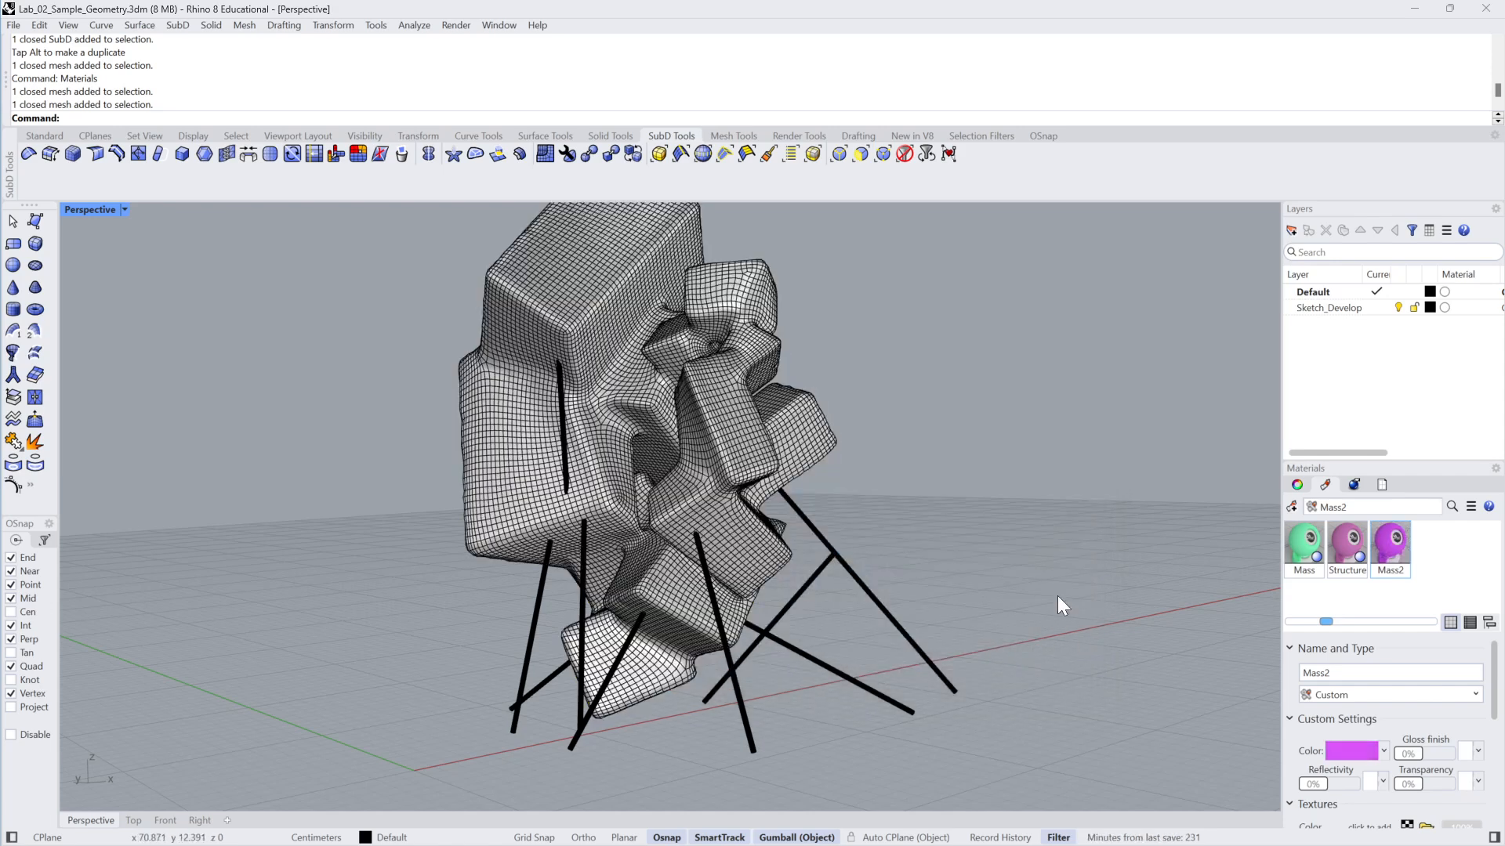
# Assign the Mass2 material to the quad-remeshed body and clear the selection
pyautogui.click(774, 418)
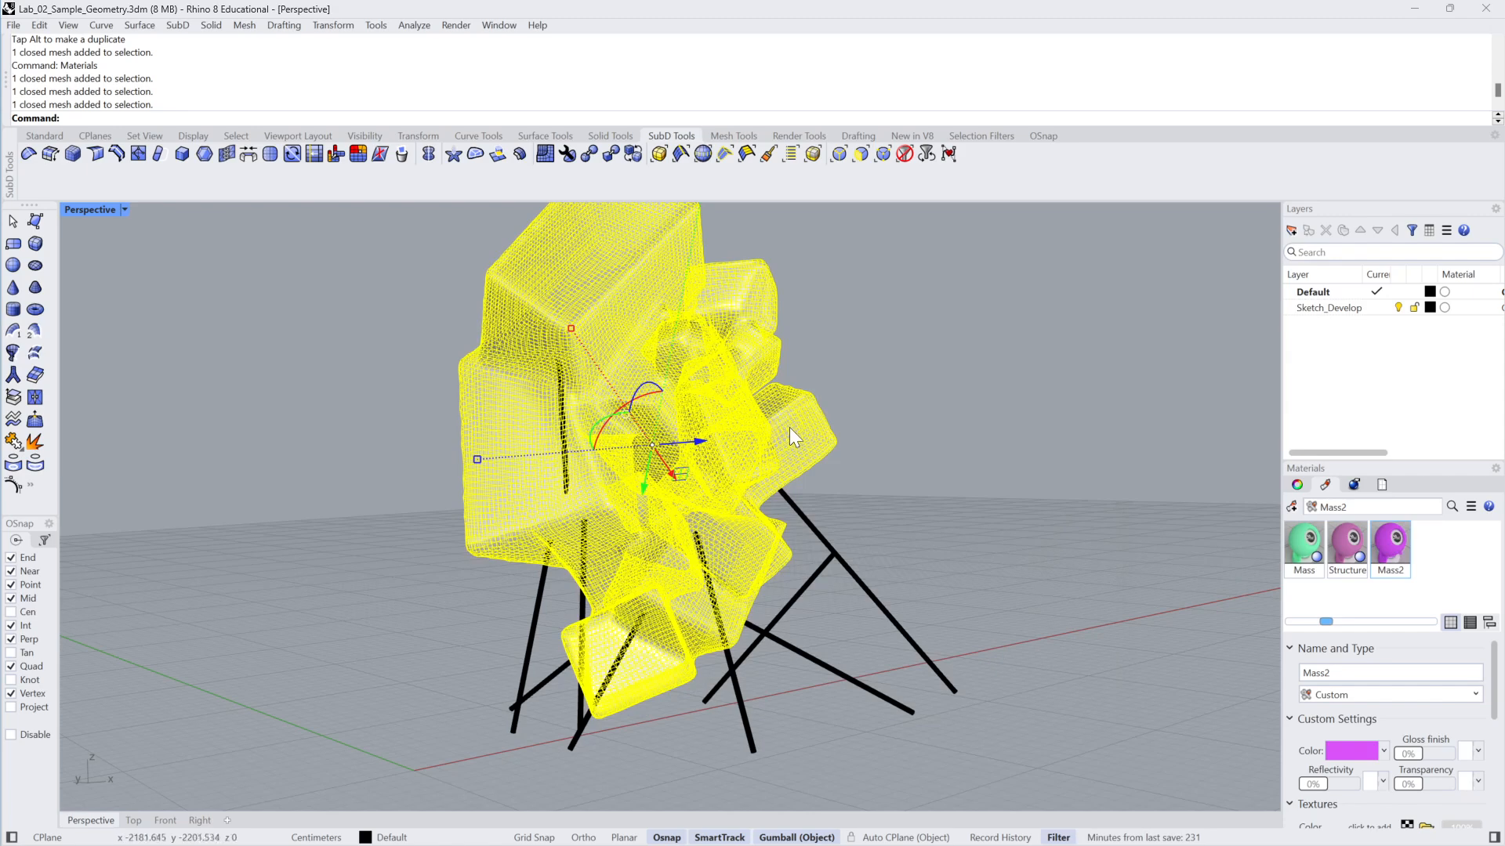
pyautogui.moveTo(1392, 549)
pyautogui.mouseDown()
pyautogui.moveTo(967, 510)
pyautogui.moveTo(768, 439)
pyautogui.mouseUp()
pyautogui.click(947, 467)
# Switch the Perspective viewport to Rendered display and view the colored model
pyautogui.click(124, 210)
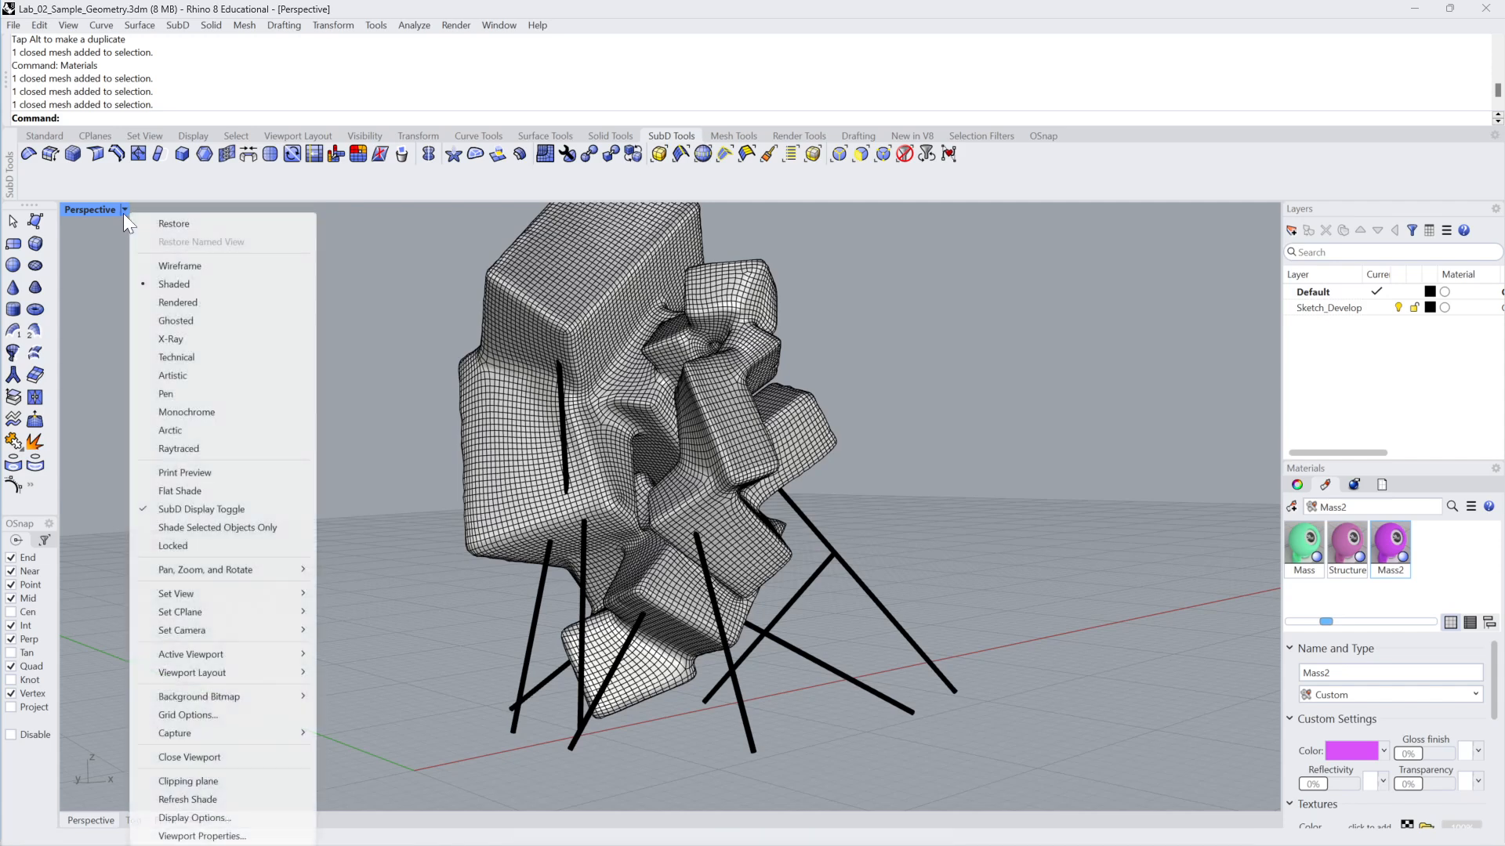
pyautogui.click(178, 303)
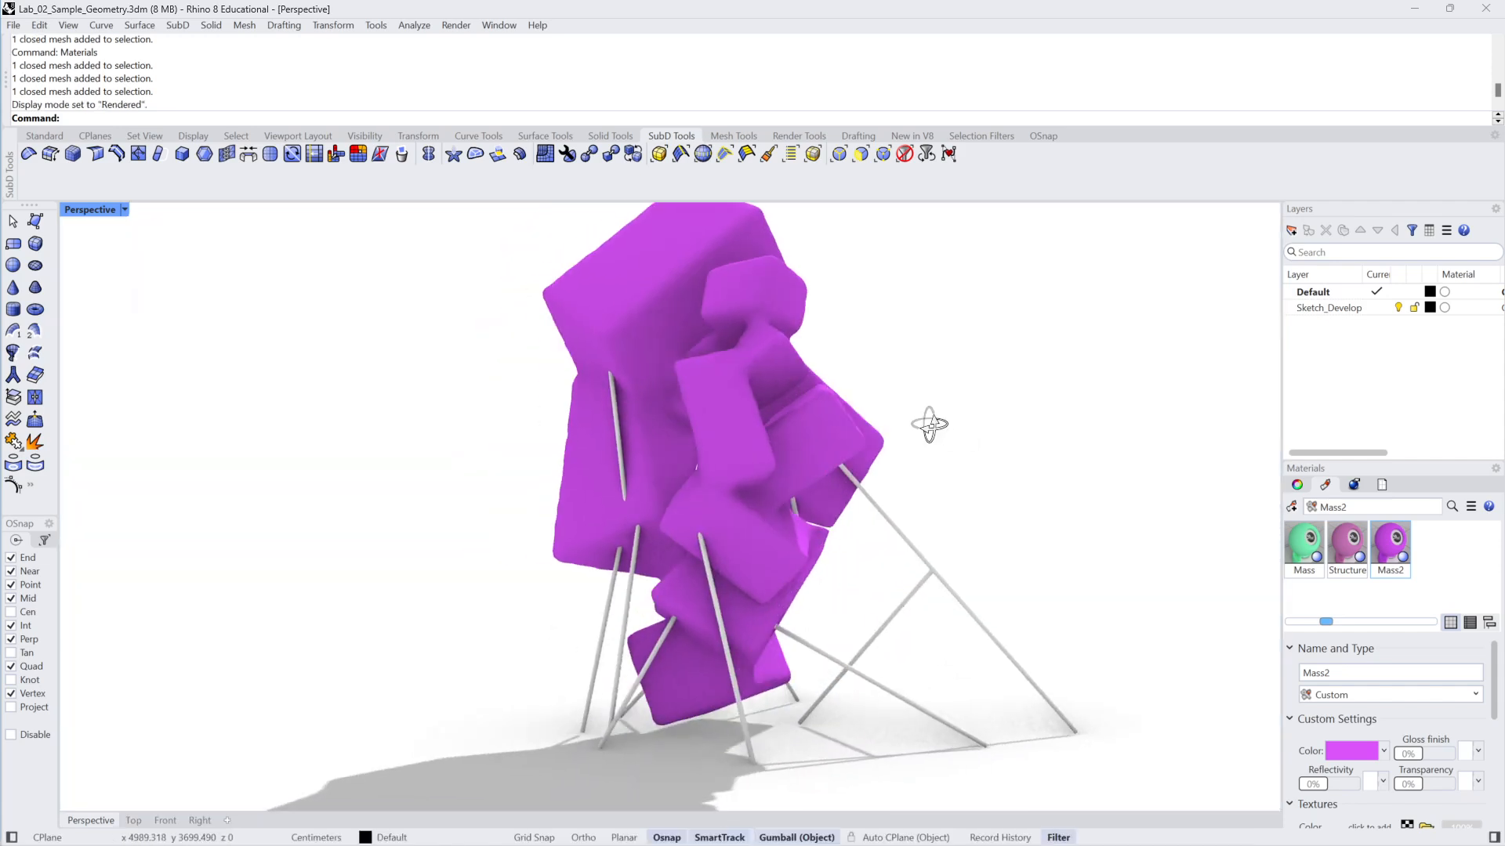
pyautogui.moveTo(929, 424); pyautogui.dragTo(970, 480, button='right')
# Select the SubD pipe legs without the mesh body and create a new Custom material named Tube
pyautogui.moveTo(993, 455); pyautogui.dragTo(417, 743)
pyautogui.keyDown('ctrl'); pyautogui.click(641, 285); pyautogui.keyUp('ctrl')
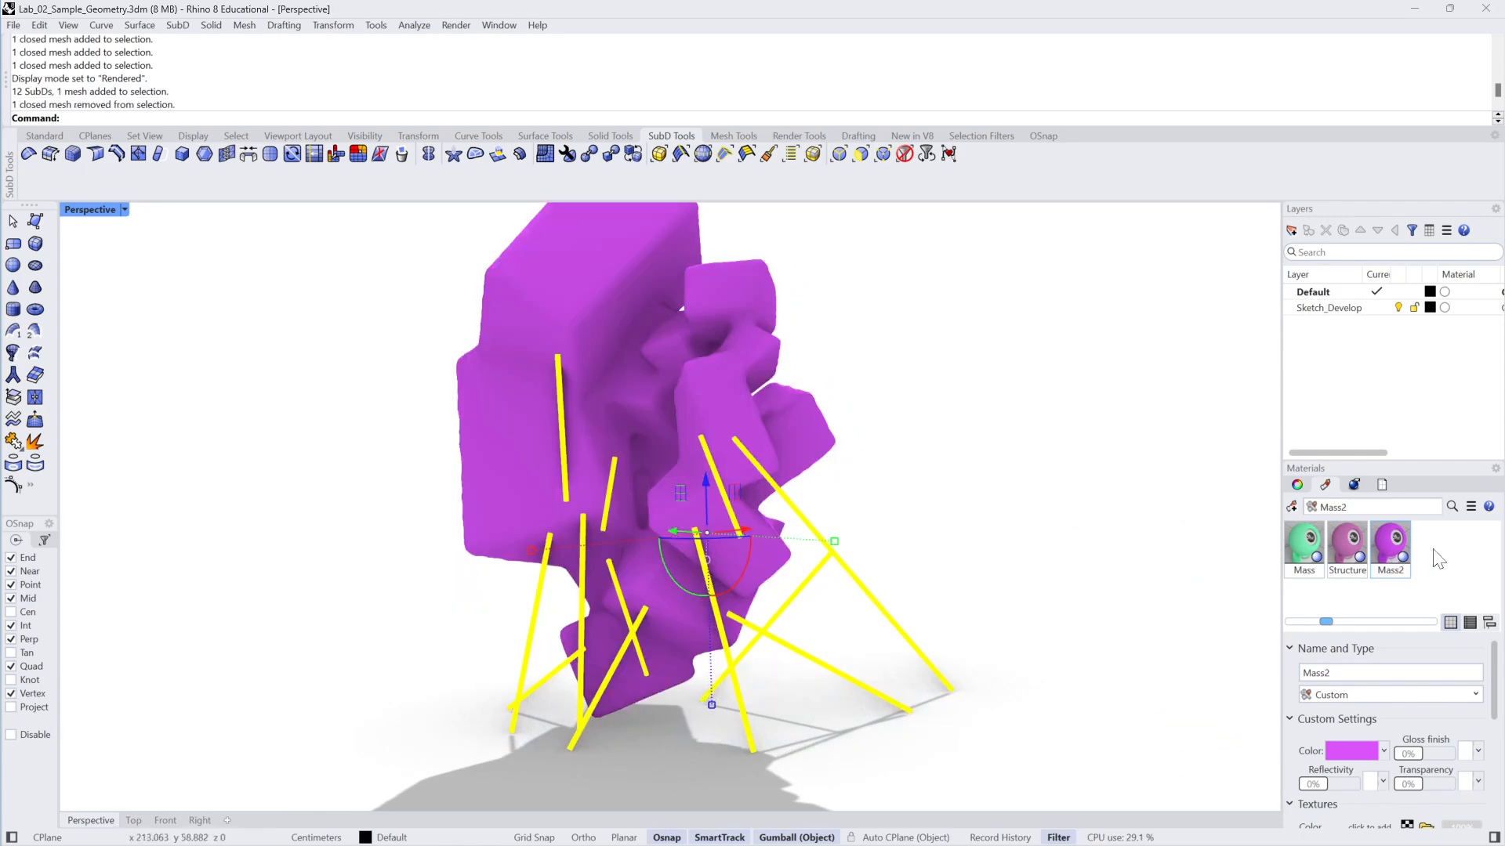
pyautogui.click(1291, 507)
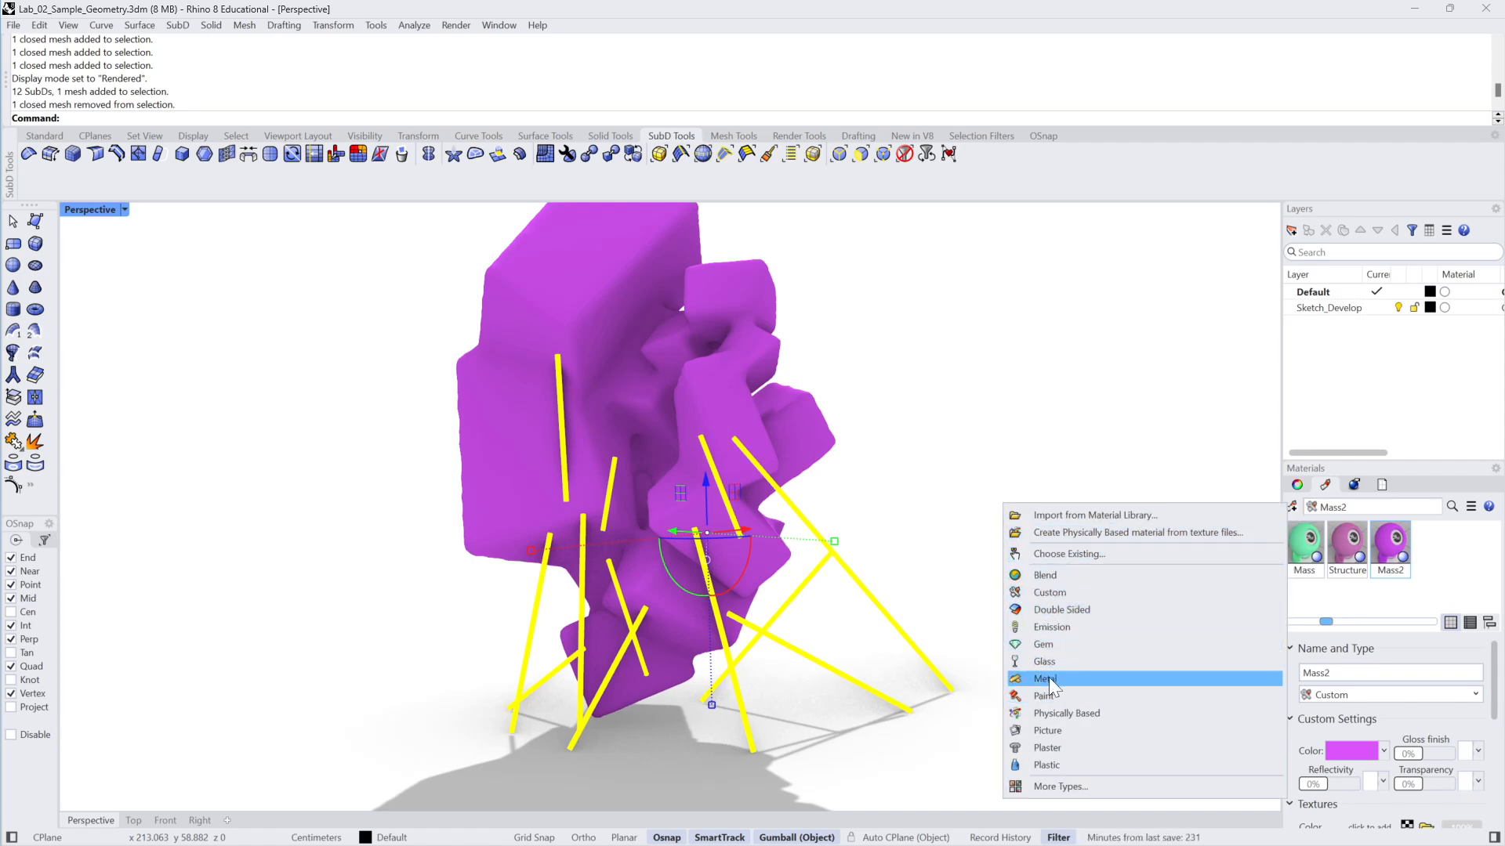
pyautogui.click(1050, 594)
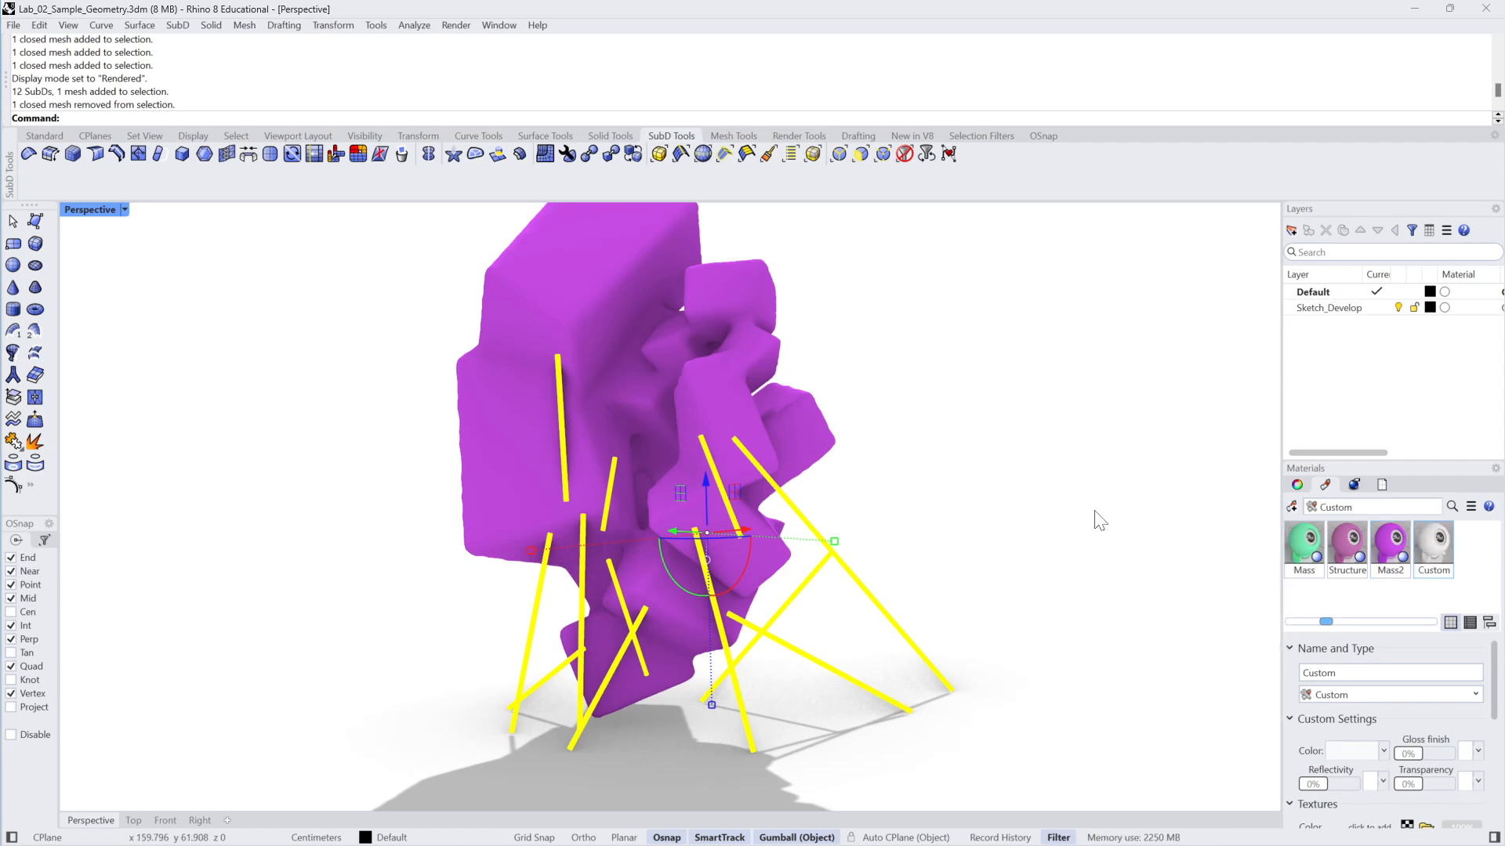
pyautogui.click(1303, 671)
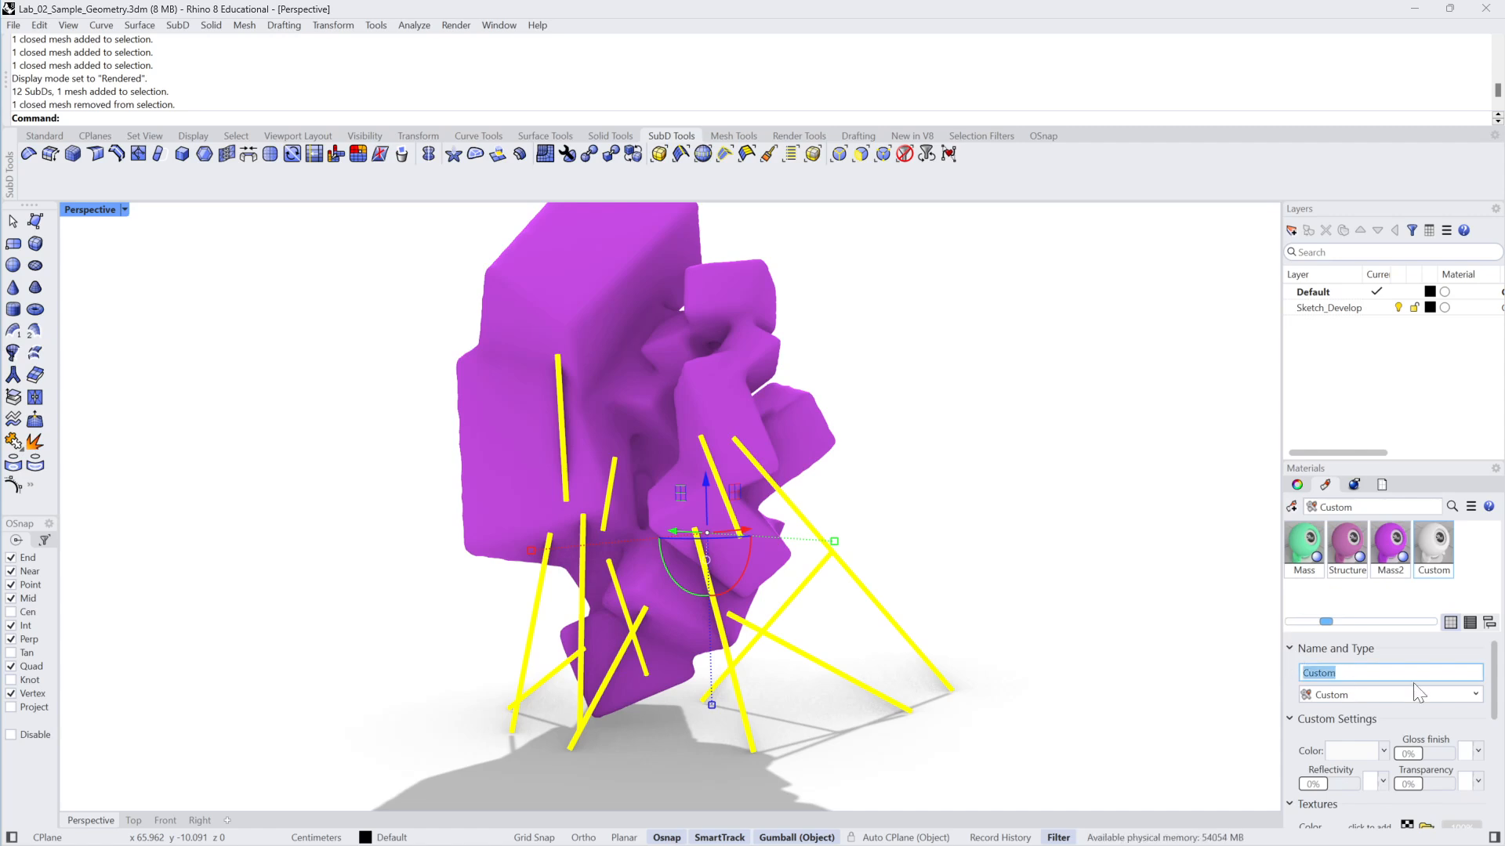
pyautogui.write('Tube')
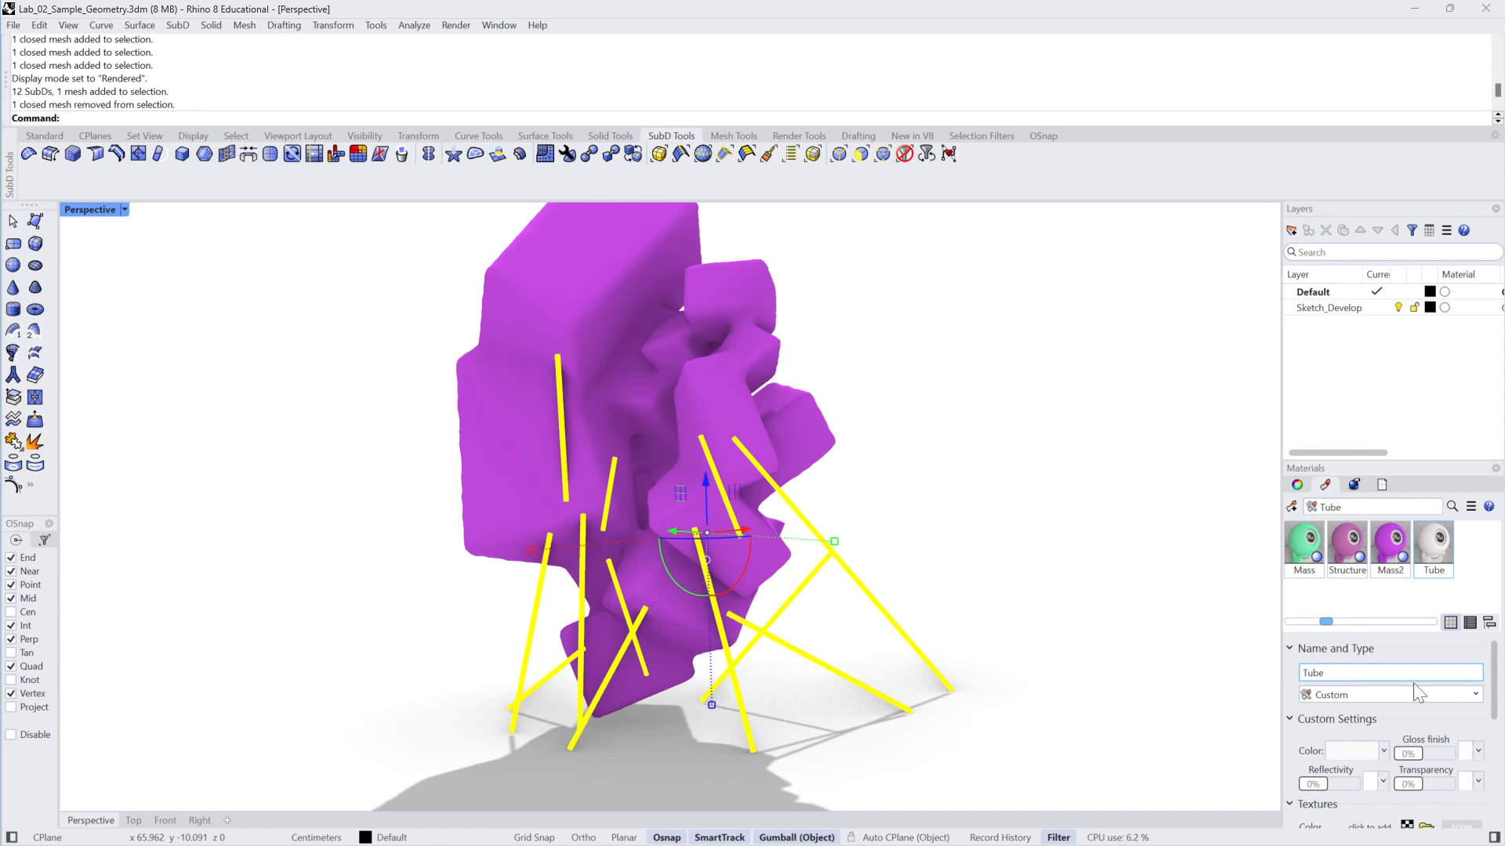
# Set the Tube material's color to the preset Gray and check it against the model
pyautogui.click(1338, 750)
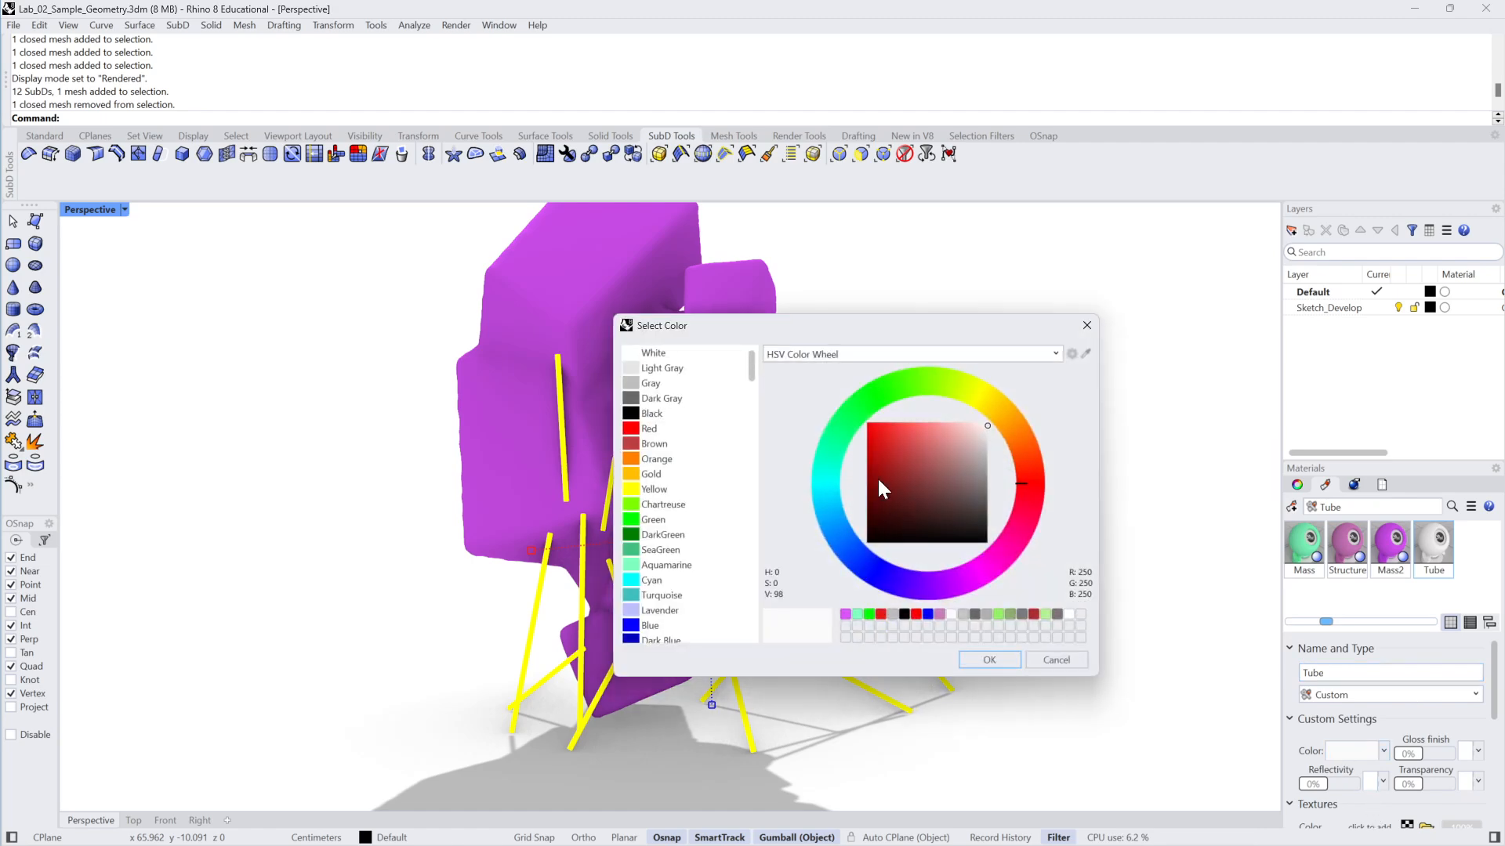
pyautogui.click(643, 383)
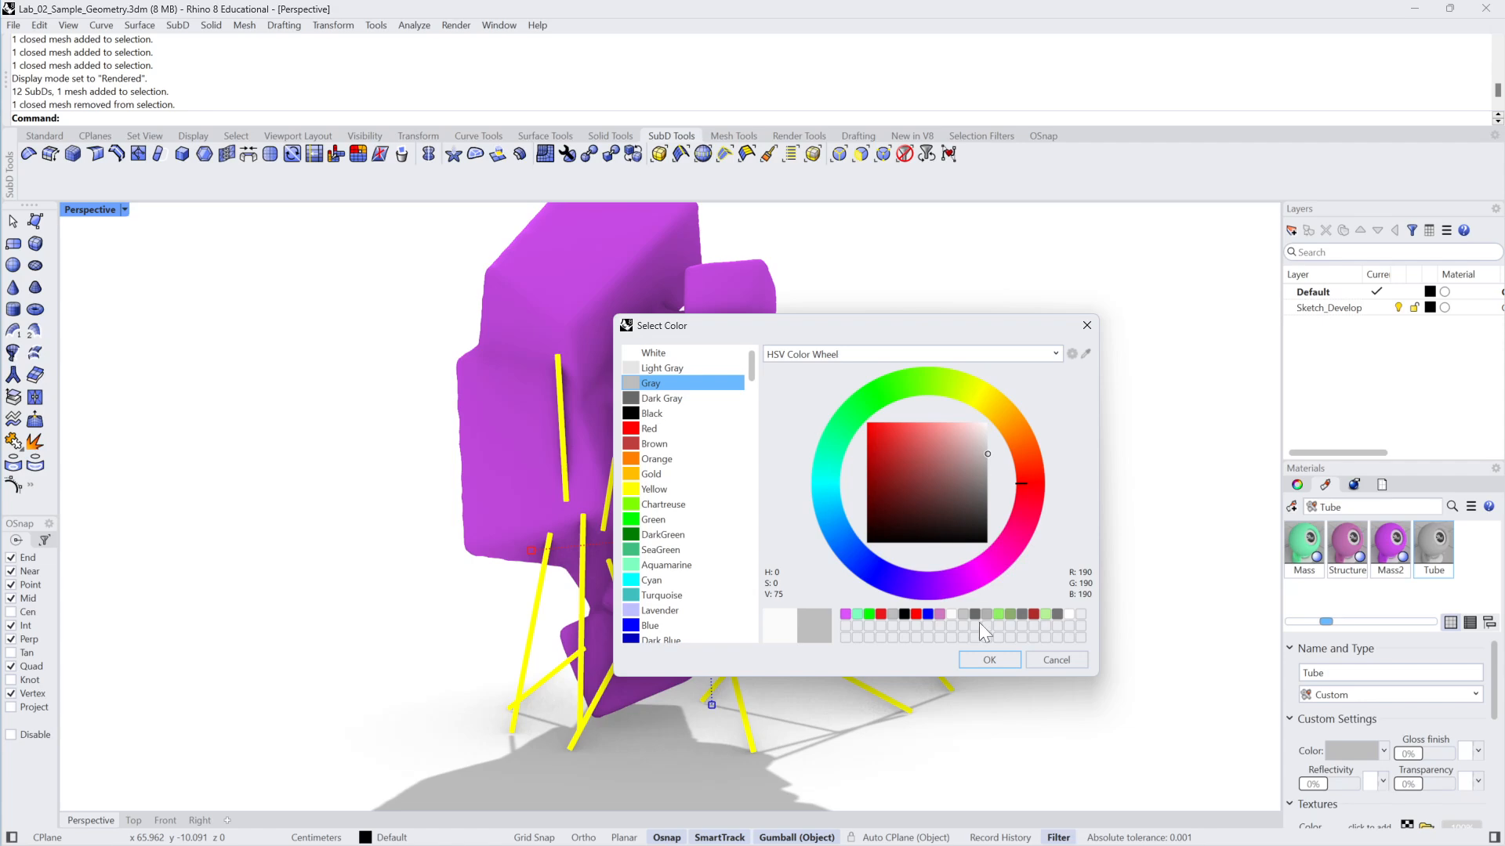
pyautogui.click(990, 661)
pyautogui.moveTo(998, 621); pyautogui.dragTo(933, 584, button='right')
# Set the Tube material's color to a medium teal with a hue of 172
pyautogui.click(1351, 747)
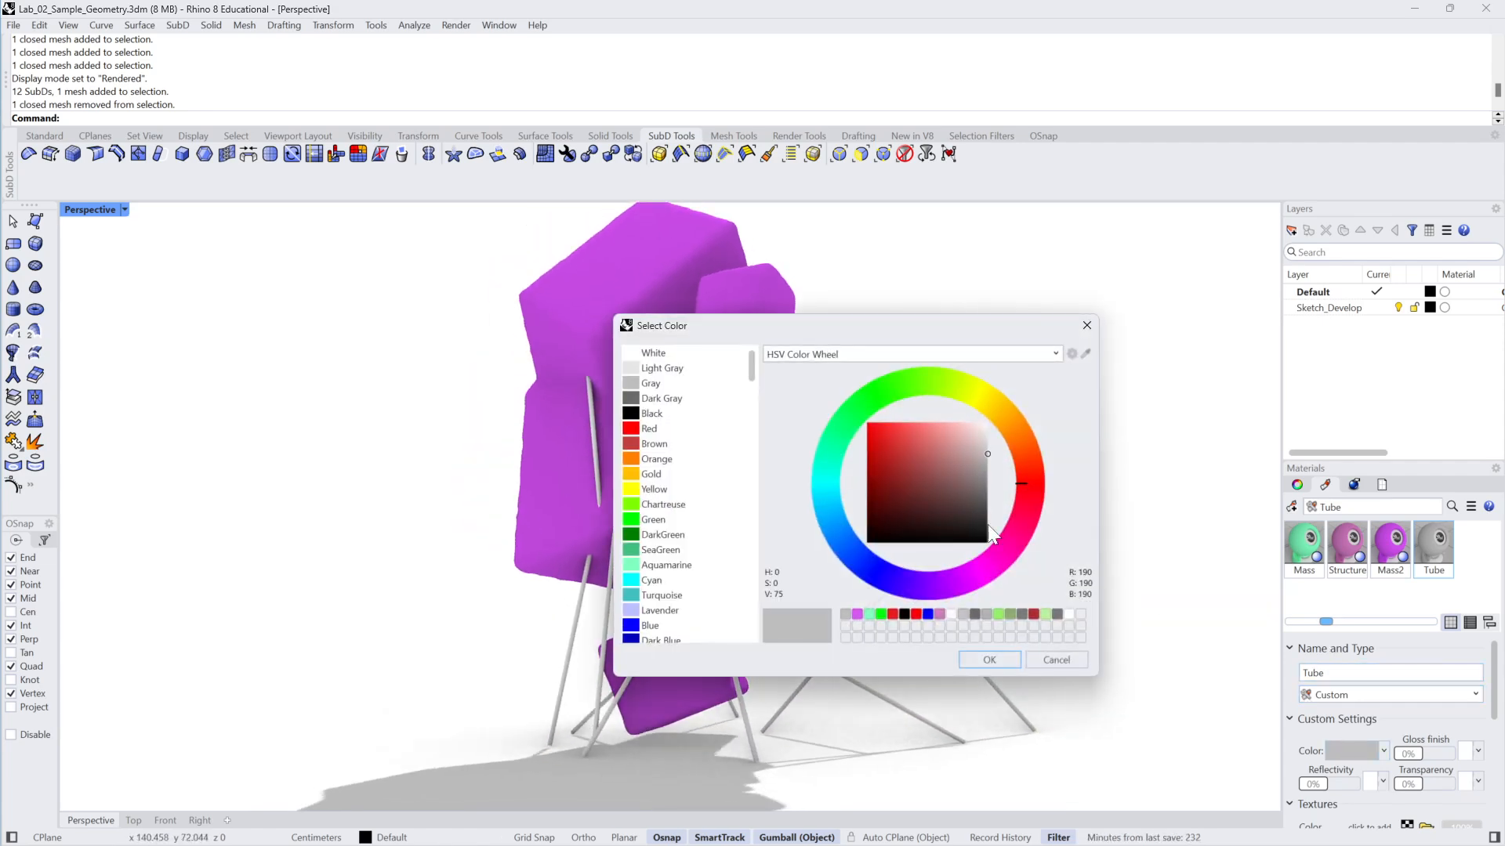
pyautogui.click(832, 470)
pyautogui.click(916, 455)
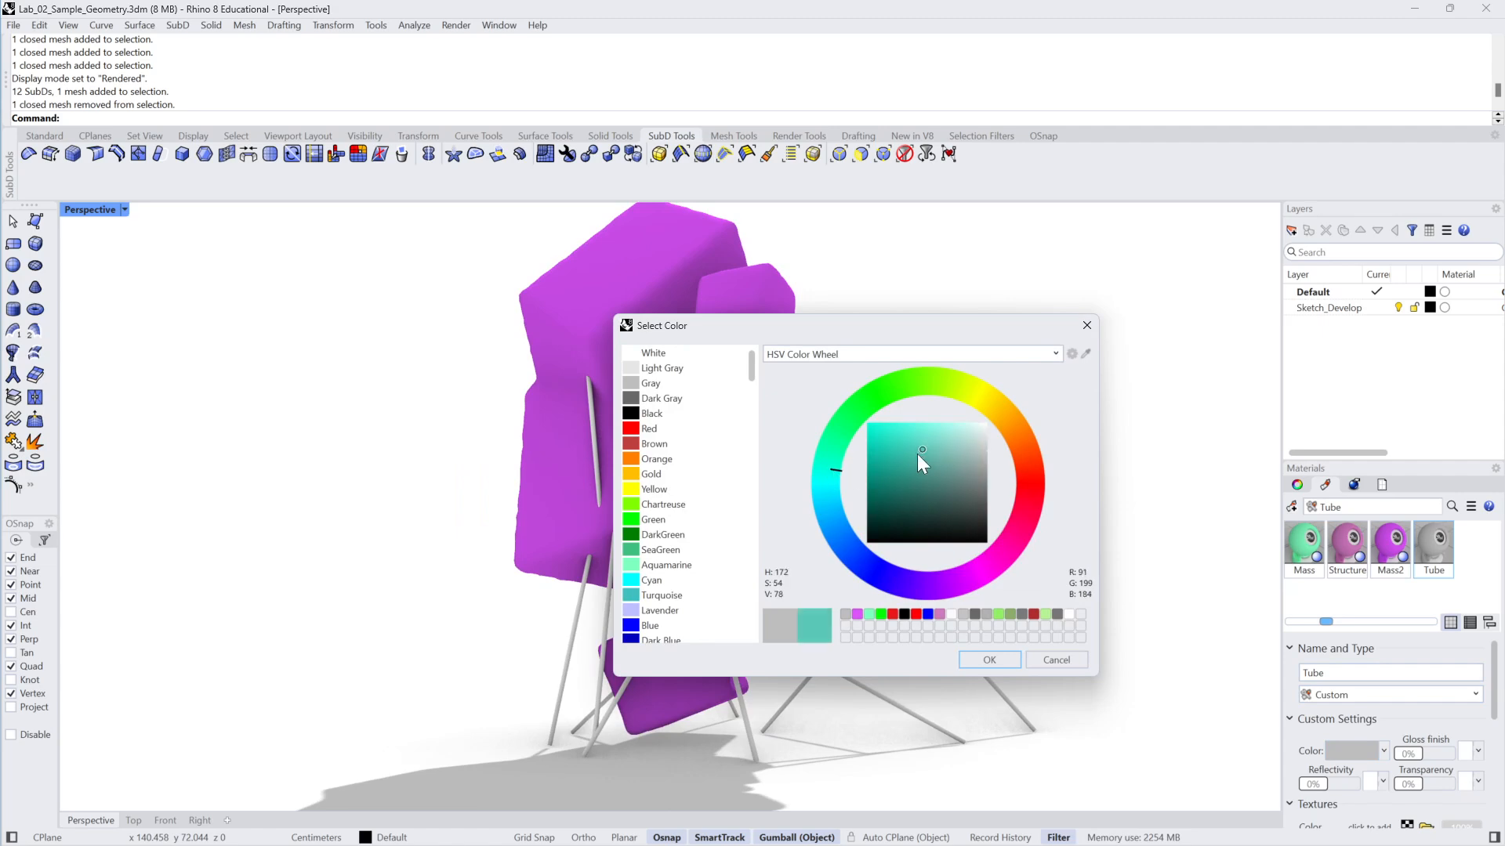
pyautogui.click(989, 659)
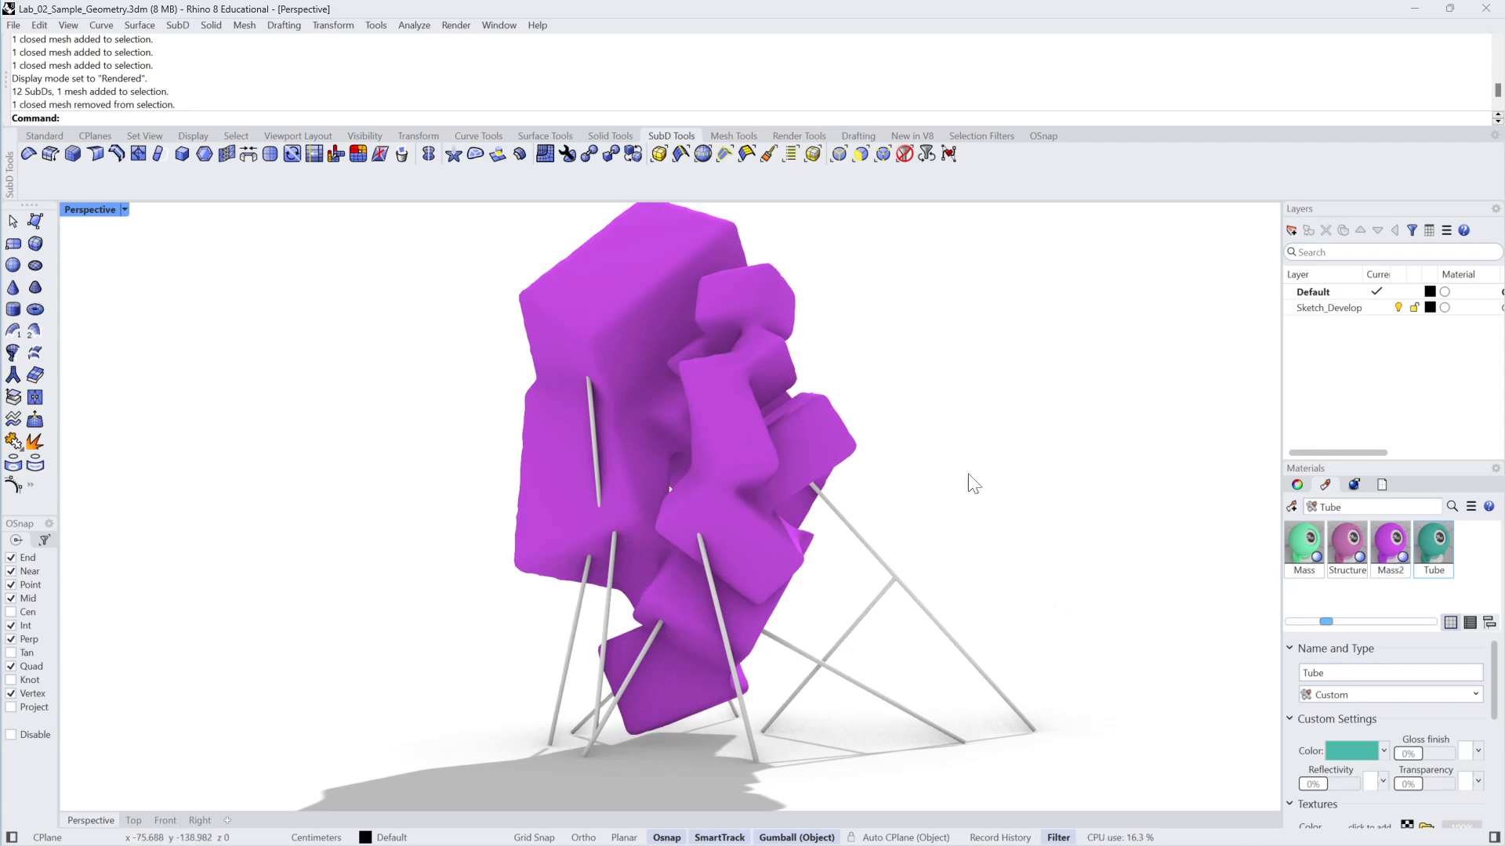
# Select all SubD pipes without the purple mesh body, assign the Tube material to them, and clear the selection
pyautogui.click(743, 458)
pyautogui.click(1091, 463)
pyautogui.moveTo(1092, 464); pyautogui.dragTo(502, 787)
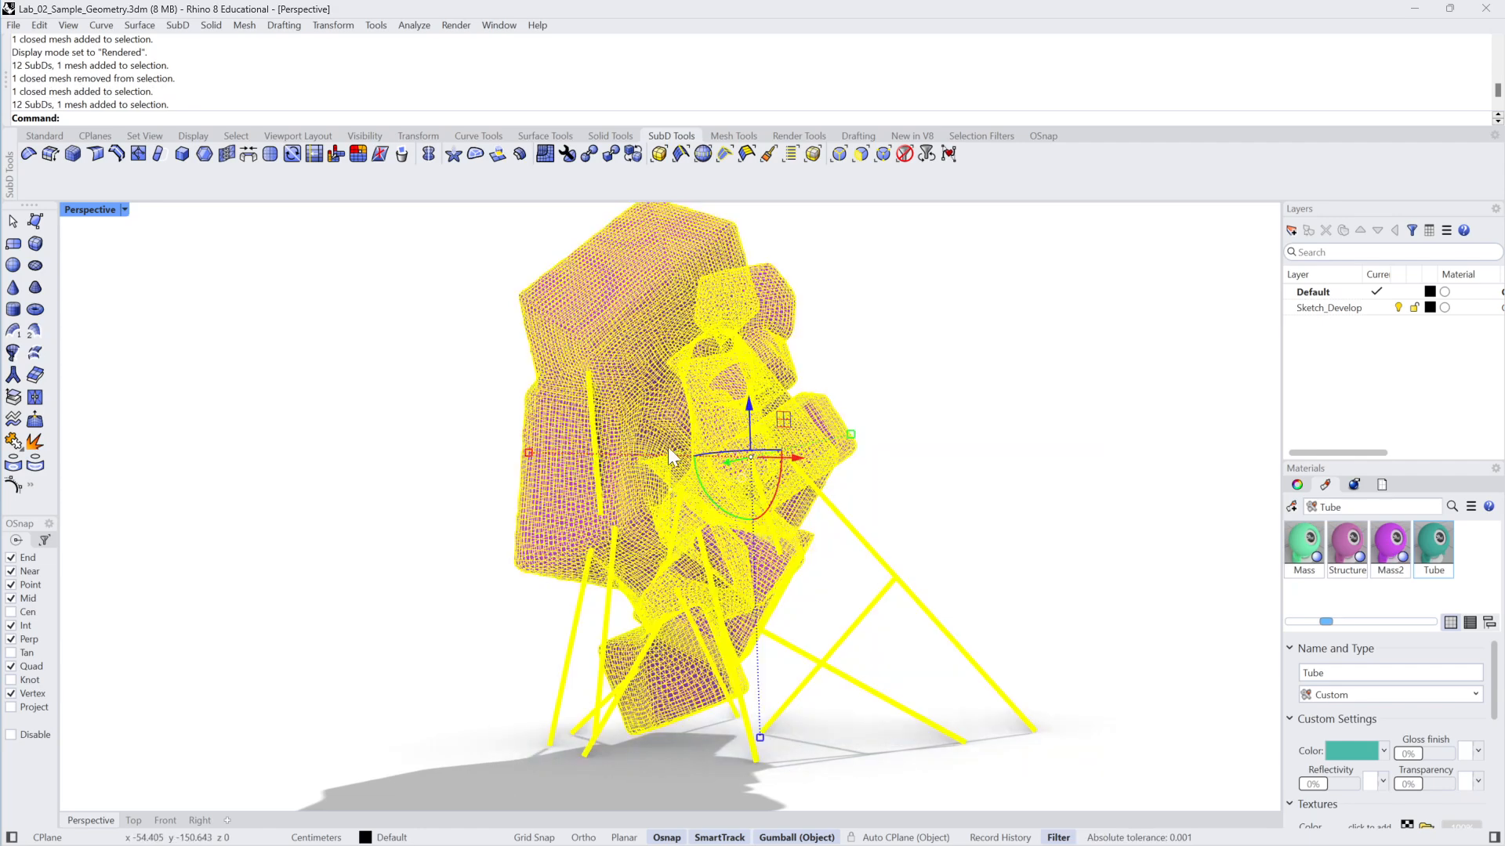
pyautogui.keyDown('ctrl'); pyautogui.click(653, 289); pyautogui.keyUp('ctrl')
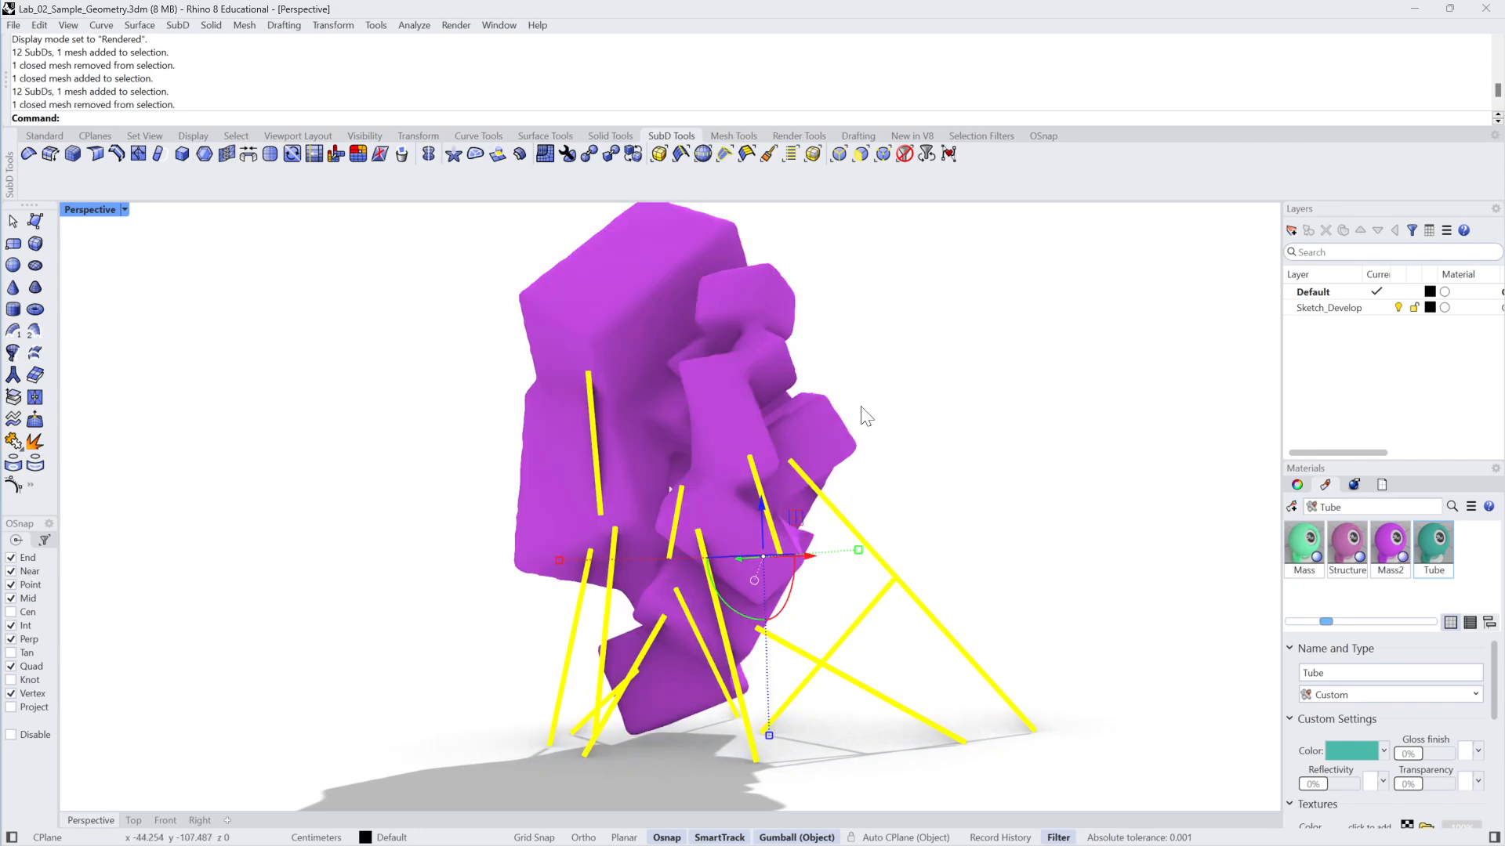
pyautogui.rightClick(1431, 547)
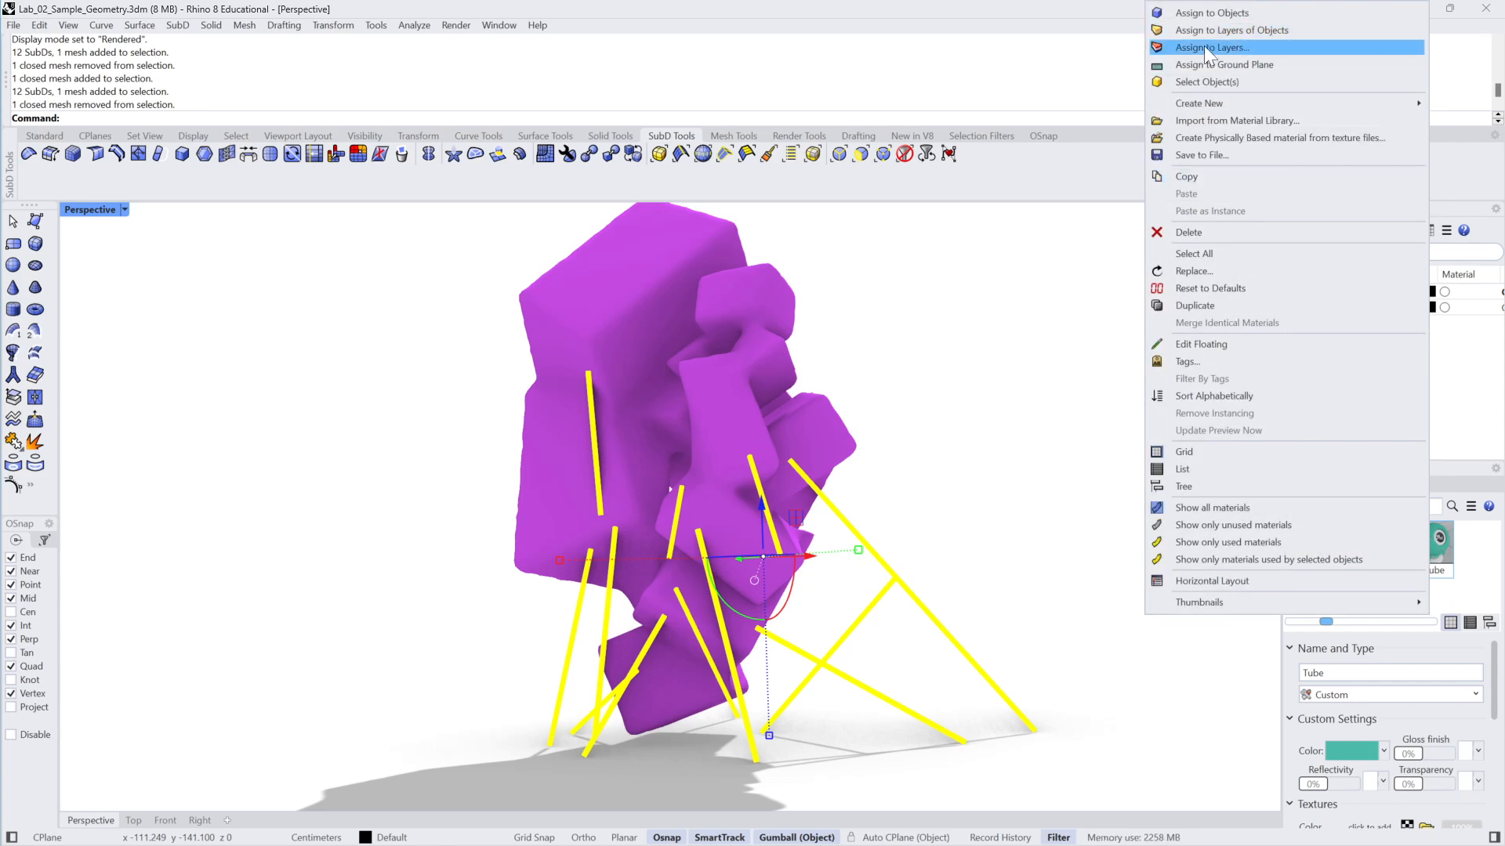
pyautogui.click(950, 493)
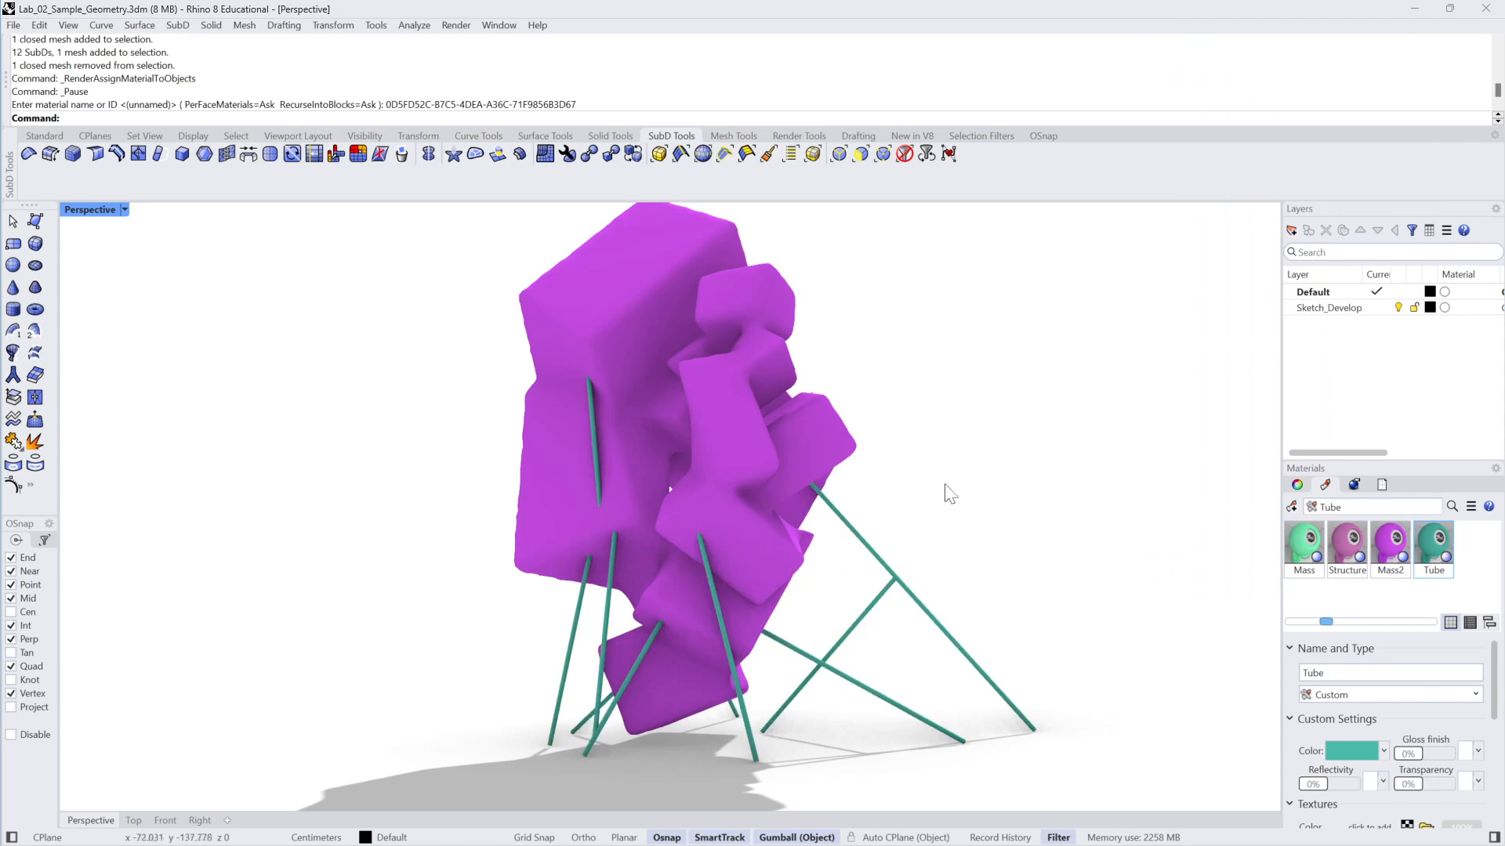
# Rotate one long leg at the outer edge of the structure with the gumball and deselect it
pyautogui.moveTo(973, 510); pyautogui.dragTo(973, 509, button='right')
pyautogui.moveTo(1005, 499); pyautogui.dragTo(901, 625)
pyautogui.click(1068, 595)
pyautogui.moveTo(1067, 596); pyautogui.dragTo(942, 619, button='right')
pyautogui.moveTo(975, 561); pyautogui.dragTo(907, 641)
pyautogui.moveTo(907, 641); pyautogui.dragTo(552, 658, button='right')
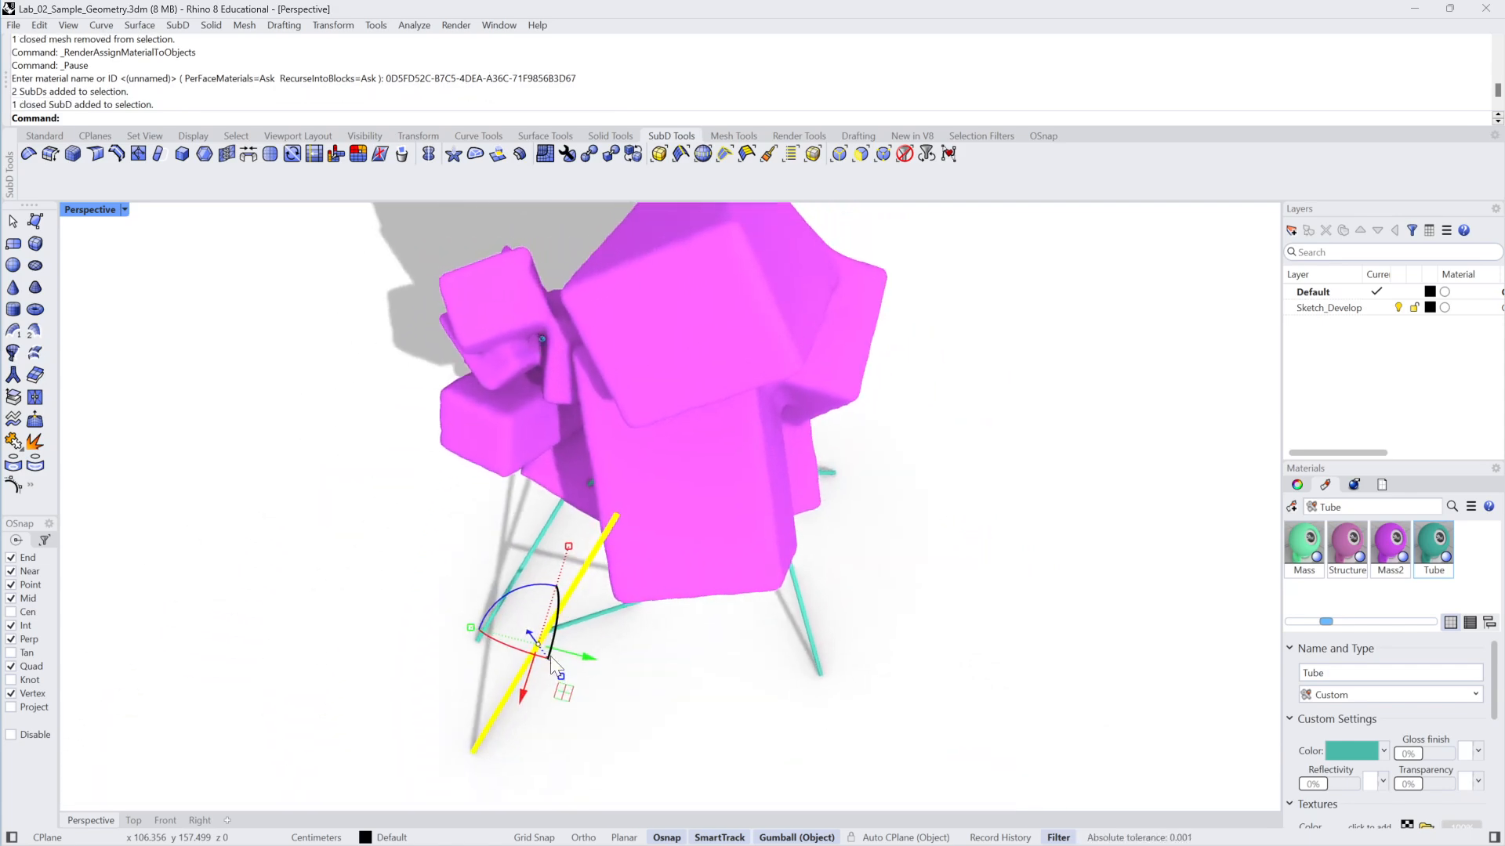
pyautogui.moveTo(625, 607); pyautogui.dragTo(626, 605)
pyautogui.moveTo(680, 750); pyautogui.dragTo(561, 622, button='right')
pyautogui.click(721, 695)
# Slide the short tube near the body's base to a new position with the gumball and deselect it
pyautogui.click(559, 624)
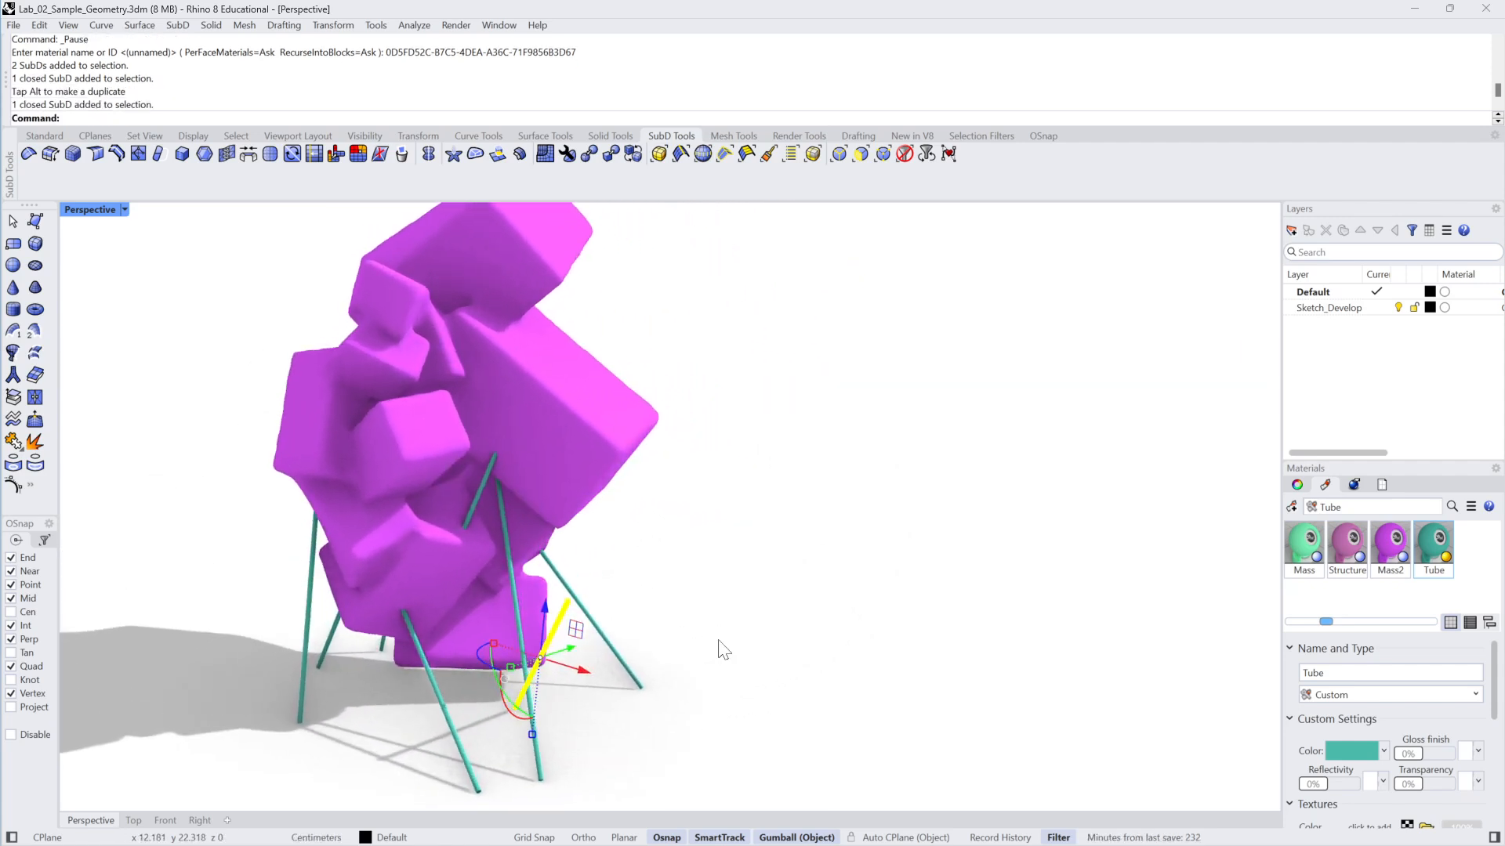
pyautogui.moveTo(715, 640); pyautogui.dragTo(549, 678, button='right')
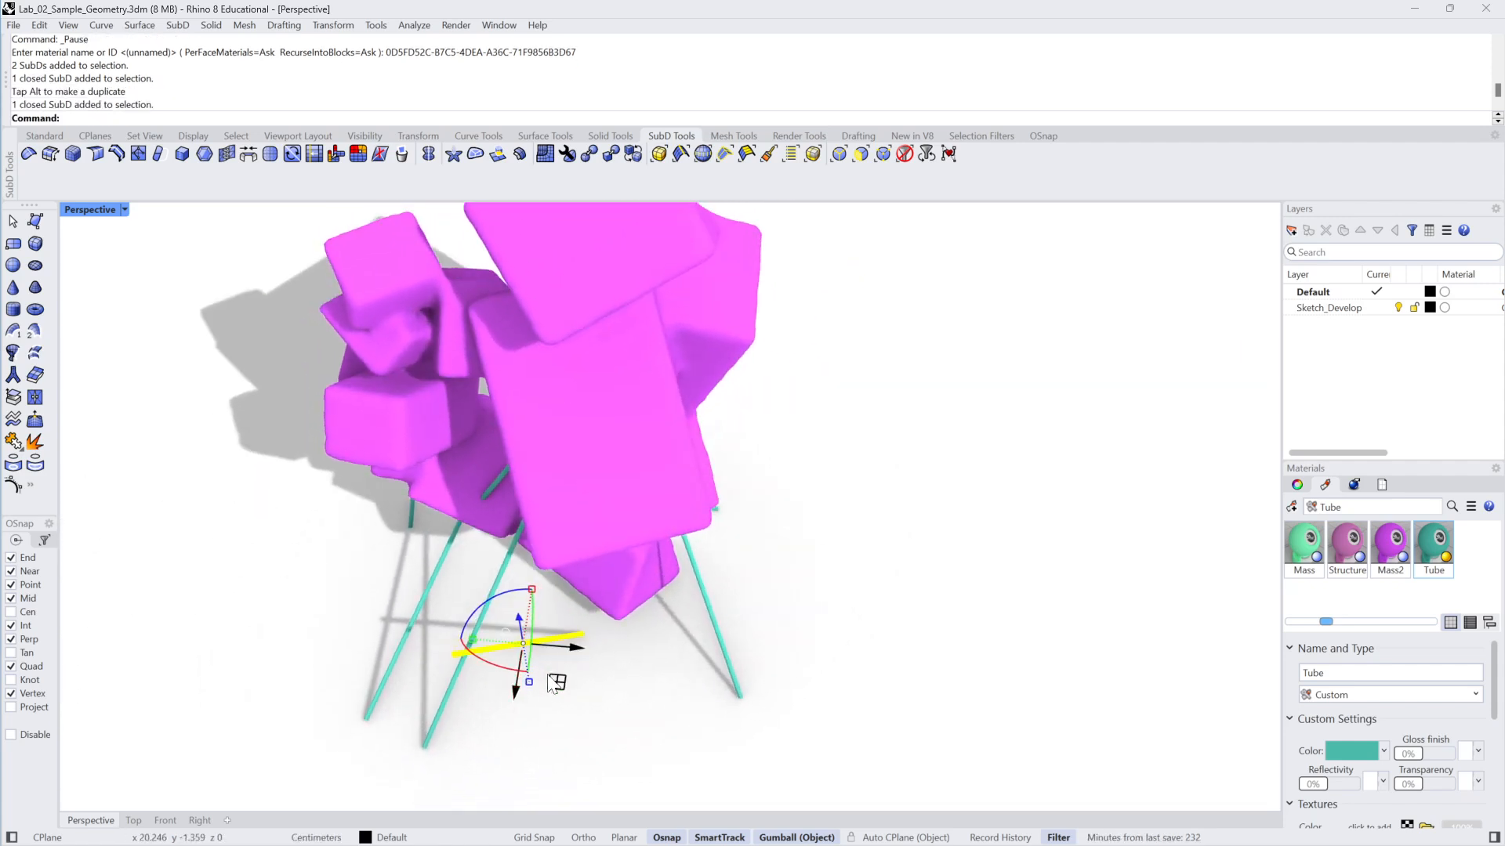
pyautogui.moveTo(623, 608); pyautogui.dragTo(624, 610)
pyautogui.moveTo(635, 682); pyautogui.dragTo(631, 566, button='right')
pyautogui.click(646, 738)
# Rotate the diagonal tube in front of the body's lowest block to nearly vertical and shift it toward the upper blocks
pyautogui.click(580, 586)
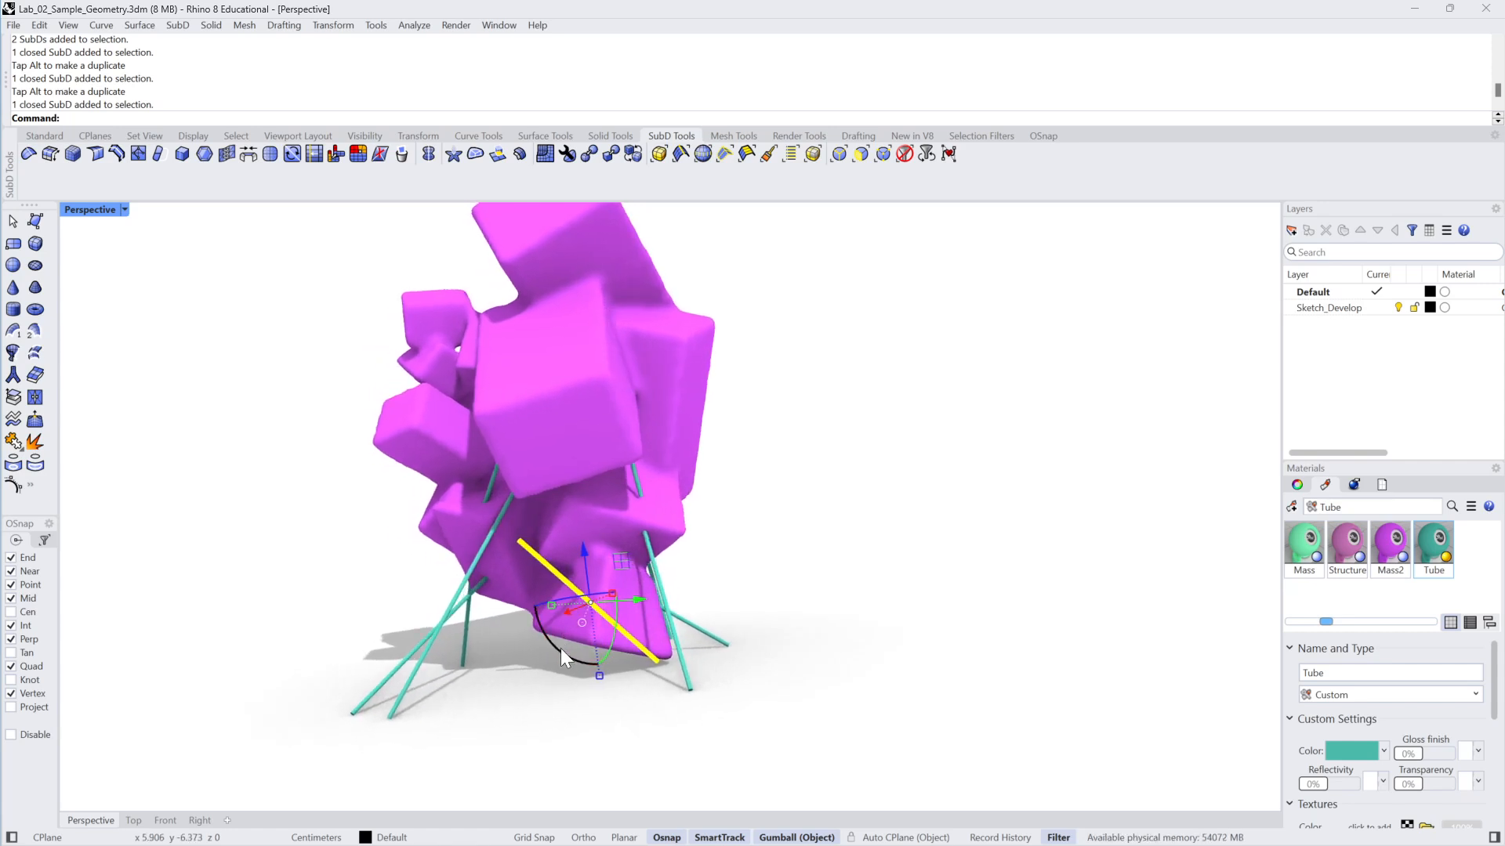
pyautogui.moveTo(558, 649); pyautogui.dragTo(548, 609)
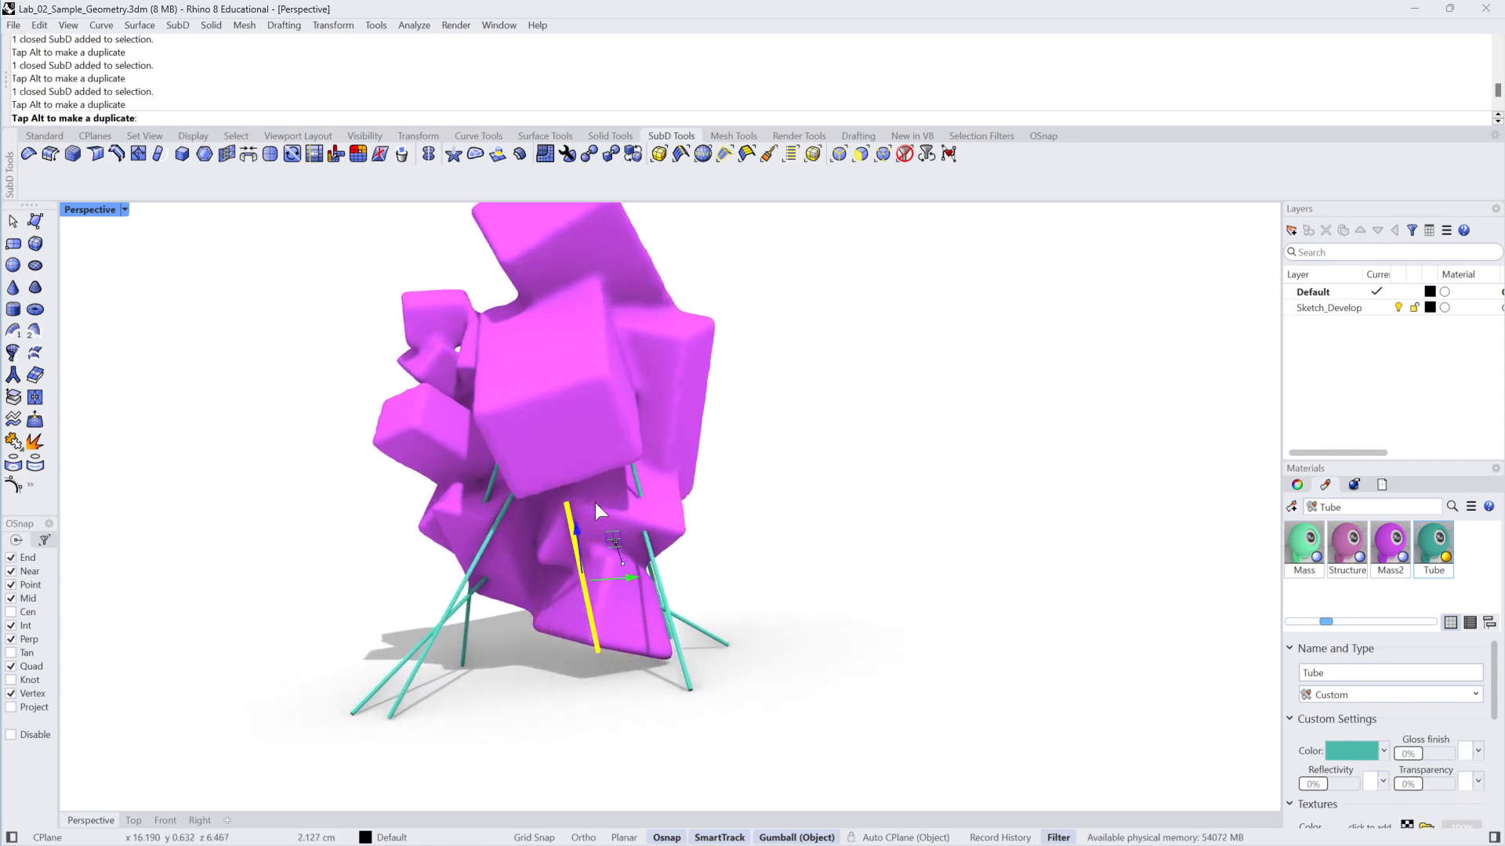
pyautogui.moveTo(606, 504); pyautogui.dragTo(609, 506)
pyautogui.click(899, 512)
# Adjust the position of another tube below the large overhanging block with the gumball
pyautogui.moveTo(896, 511); pyautogui.dragTo(727, 480, button='right')
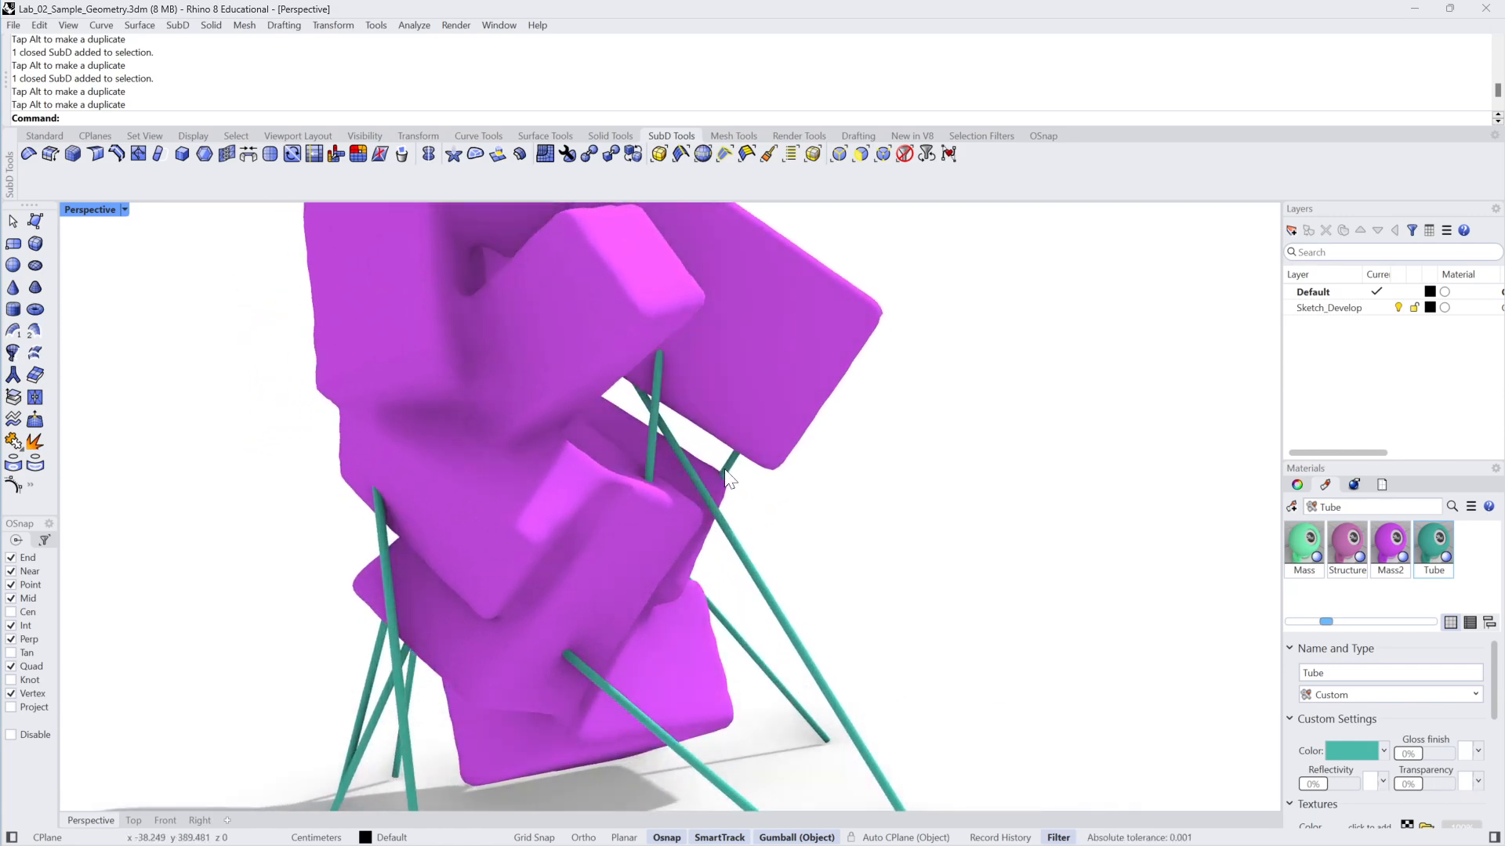
pyautogui.moveTo(542, 554); pyautogui.dragTo(719, 529, button='right')
pyautogui.moveTo(719, 530); pyautogui.dragTo(762, 536)
pyautogui.click(904, 552)
pyautogui.moveTo(905, 552)
pyautogui.mouseDown(button='right')
pyautogui.moveTo(703, 507)
pyautogui.moveTo(721, 491)
pyautogui.moveTo(734, 535)
pyautogui.moveTo(937, 520)
pyautogui.moveTo(745, 538)
pyautogui.moveTo(647, 496)
pyautogui.moveTo(665, 471)
pyautogui.moveTo(722, 511)
pyautogui.moveTo(645, 589)
pyautogui.moveTo(636, 634)
pyautogui.moveTo(591, 663)
pyautogui.moveTo(619, 594)
pyautogui.moveTo(558, 535)
pyautogui.mouseUp(button='right')
pyautogui.click(721, 491)
# Rotate the long front leg and move it about 3.6 cm along the gumball's green axis
pyautogui.click(635, 635)
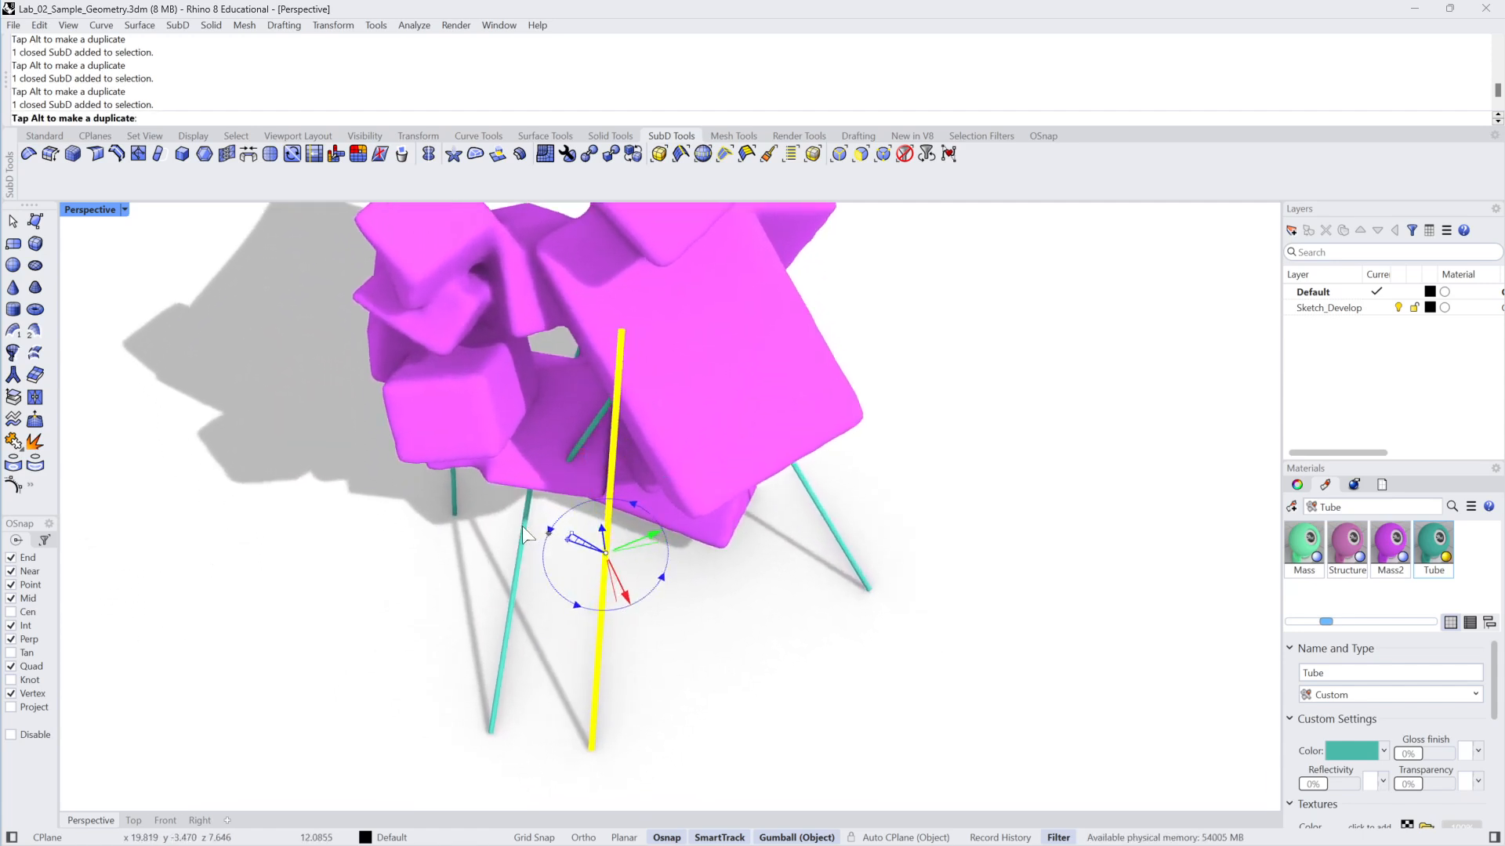
pyautogui.moveTo(399, 549); pyautogui.dragTo(307, 589)
pyautogui.moveTo(838, 666); pyautogui.dragTo(913, 630, button='right')
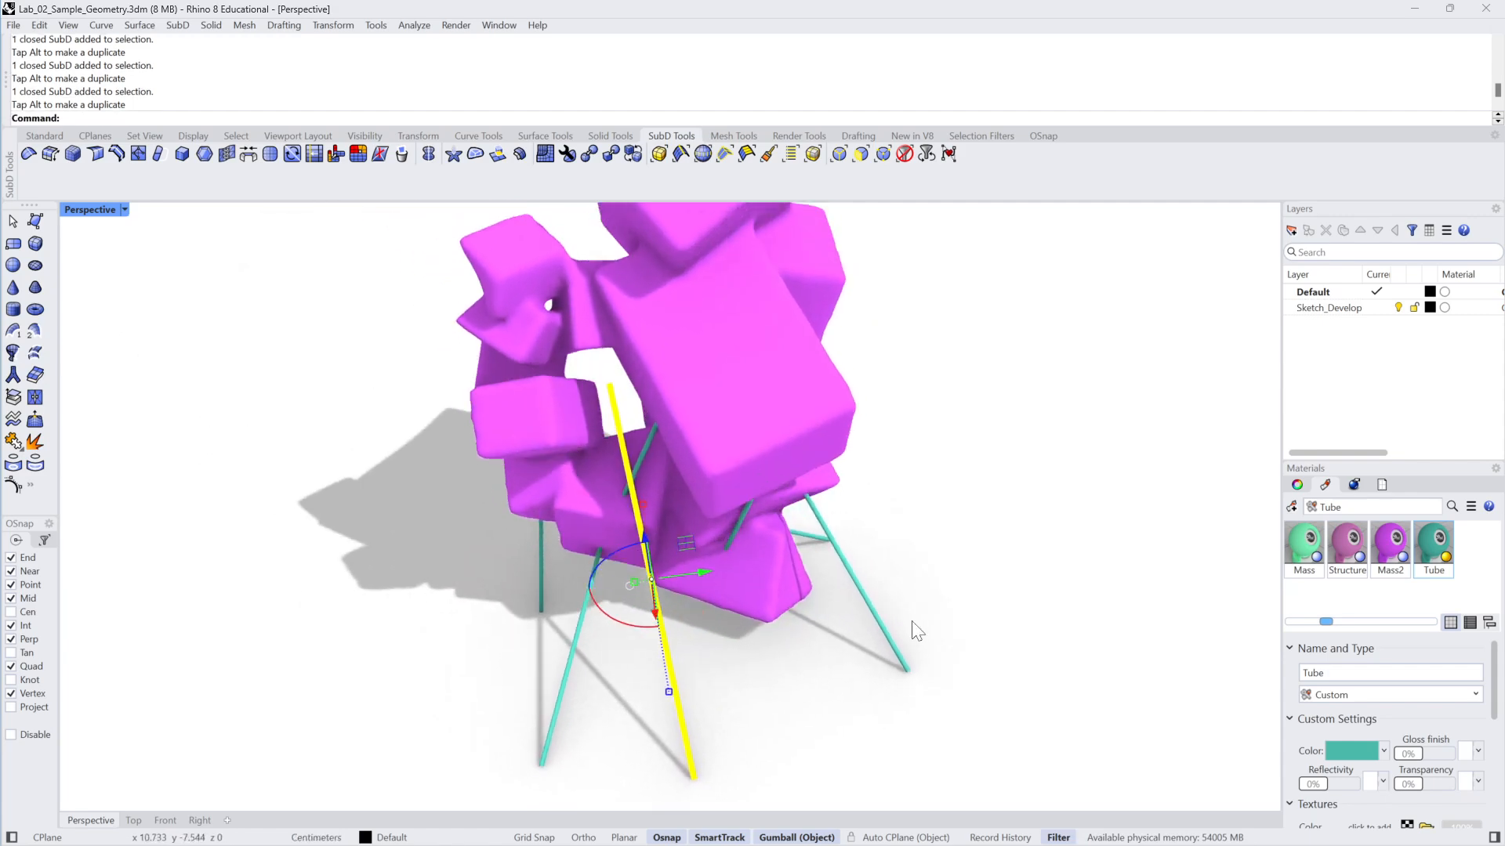
pyautogui.moveTo(639, 584); pyautogui.dragTo(627, 627, button='right')
pyautogui.moveTo(714, 577); pyautogui.dragTo(787, 571)
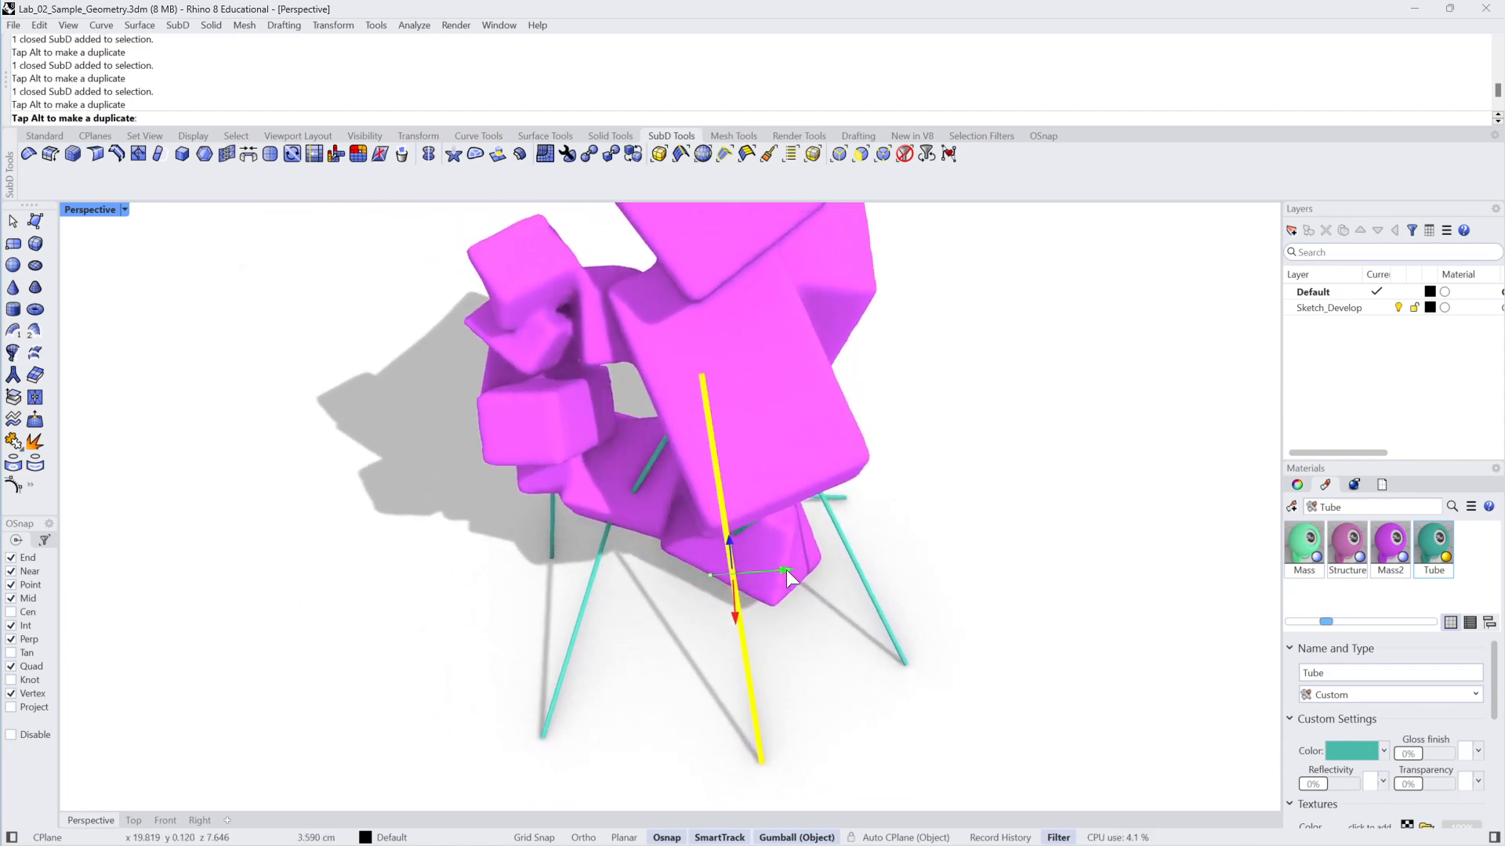
pyautogui.click(836, 683)
# Try to move the upper tube beside the tall block with the gumball and undo the move
pyautogui.moveTo(835, 683); pyautogui.dragTo(816, 684, button='right')
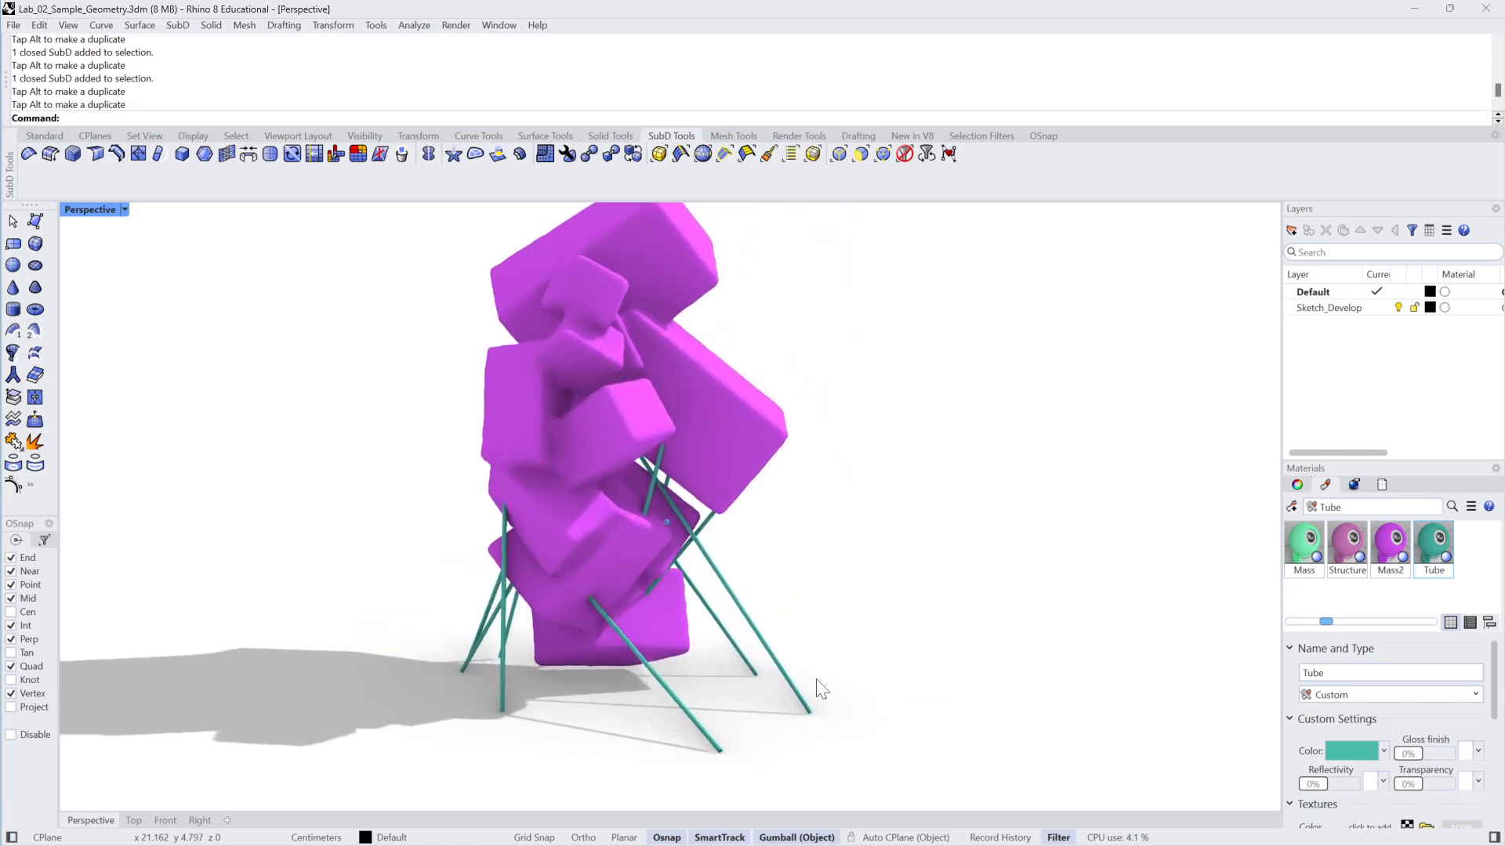
pyautogui.scroll(6, 757, 651)
pyautogui.scroll(-5, 596, 366)
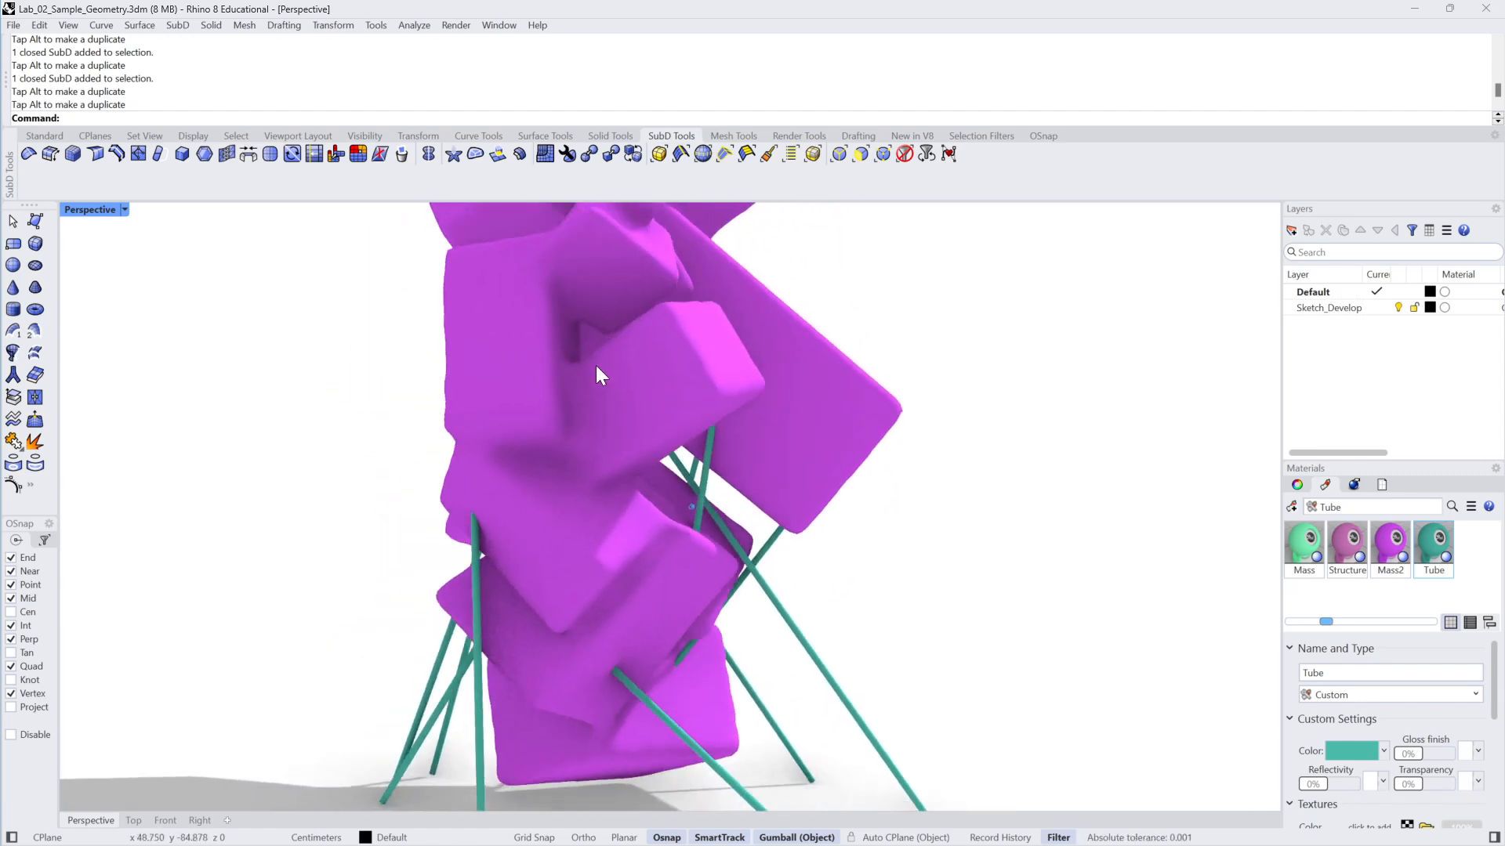
pyautogui.moveTo(802, 409); pyautogui.dragTo(888, 347, button='right')
pyautogui.scroll(3, 888, 348)
pyautogui.scroll(4, 894, 356)
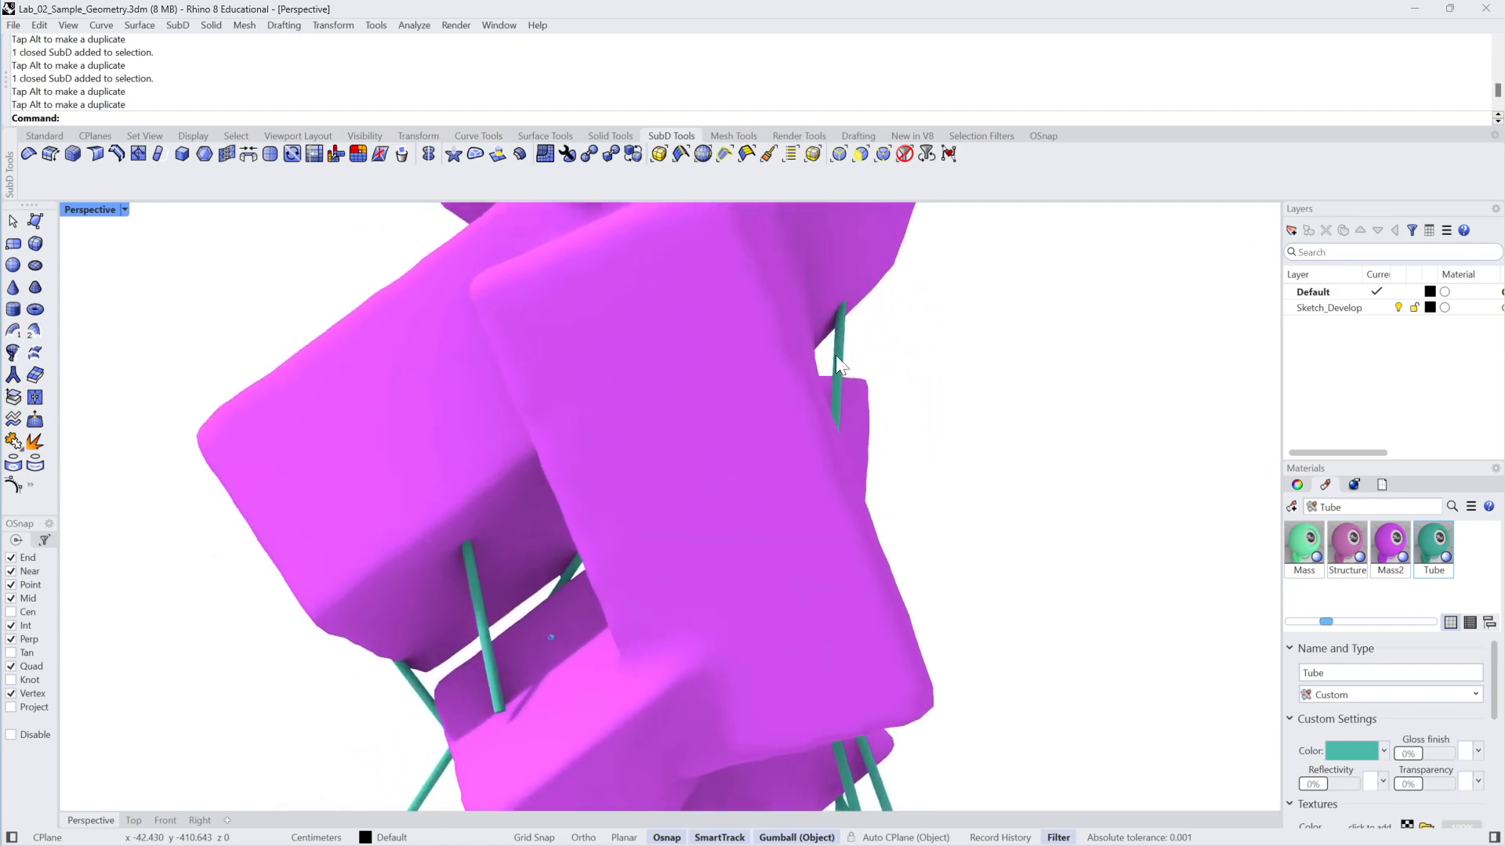
pyautogui.moveTo(837, 396); pyautogui.dragTo(839, 398)
pyautogui.scroll(-5, 831, 415)
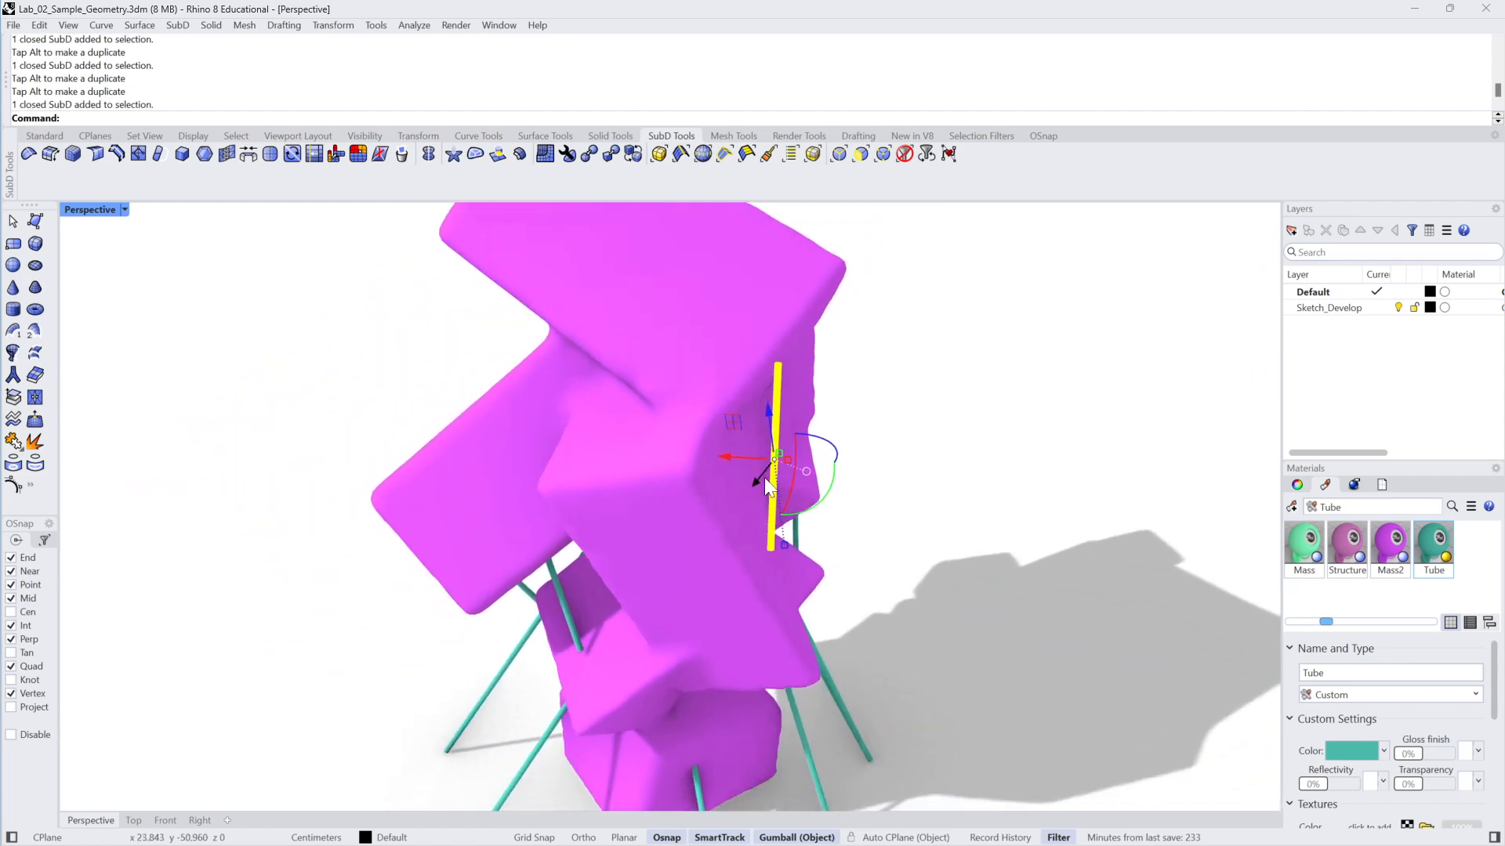
pyautogui.moveTo(755, 423); pyautogui.dragTo(746, 425)
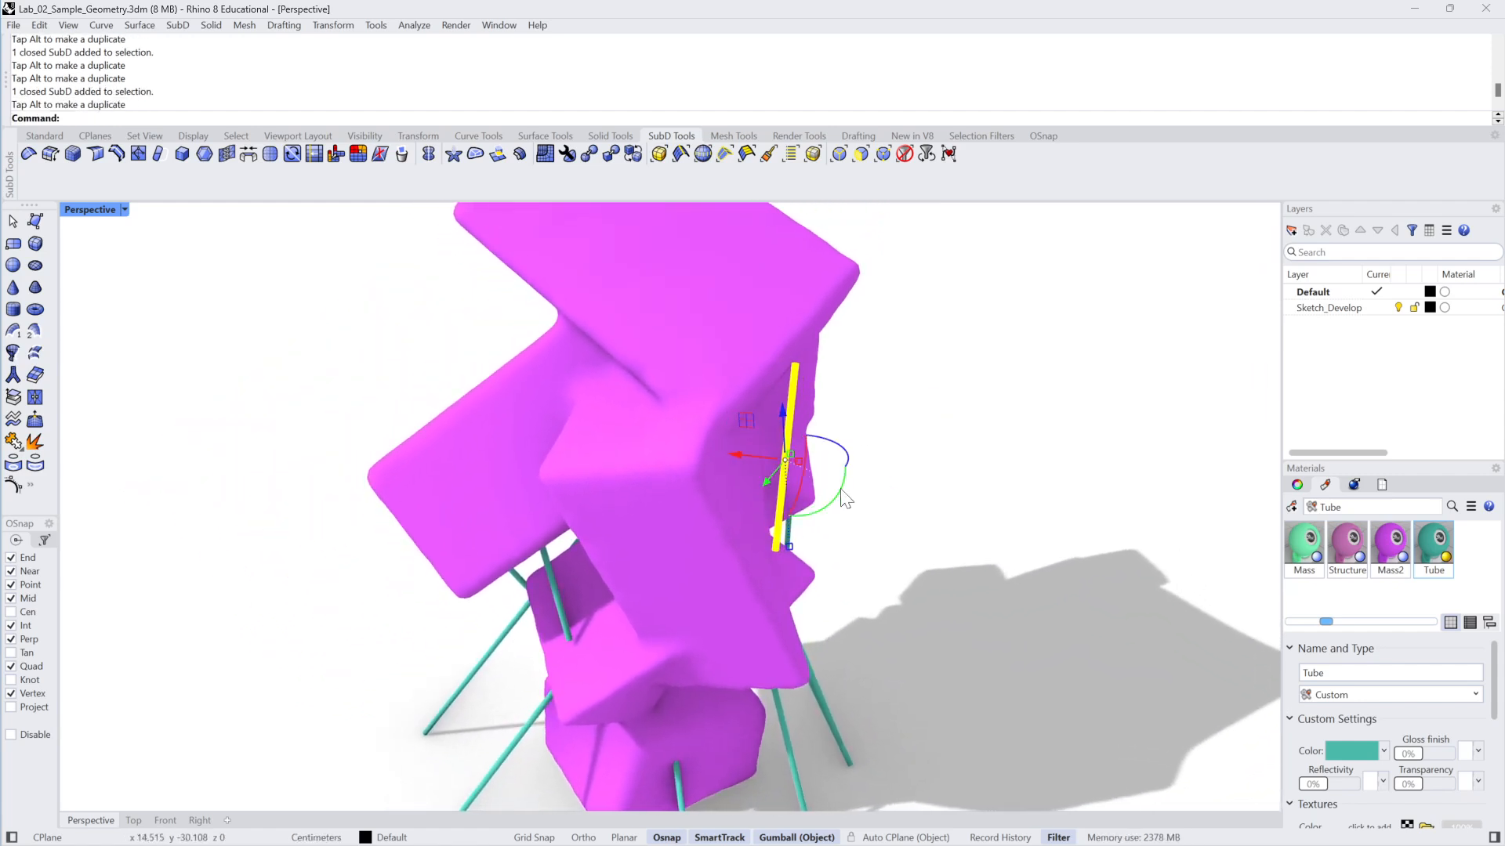
pyautogui.moveTo(1109, 492); pyautogui.dragTo(926, 484, button='right')
pyautogui.click(1095, 482)
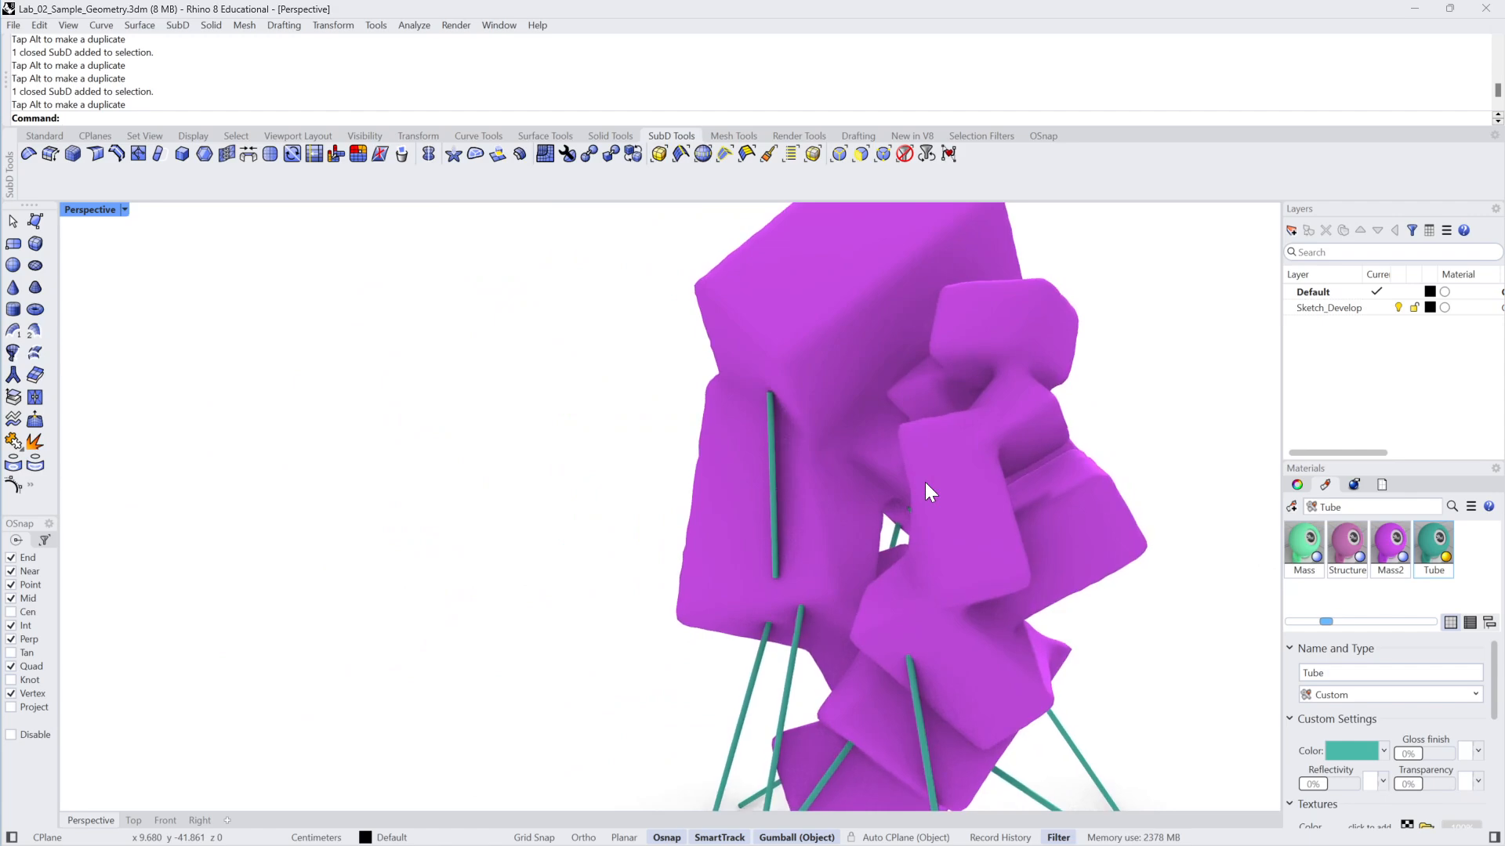
pyautogui.hotkey('ctrl', 'z')
# Try shifting the same upper tube within the object-aligned gumball plane toward the block above it
pyautogui.moveTo(827, 487); pyautogui.dragTo(759, 450, button='right')
pyautogui.moveTo(759, 450); pyautogui.dragTo(699, 407)
pyautogui.moveTo(1092, 420); pyautogui.dragTo(1213, 426, button='right')
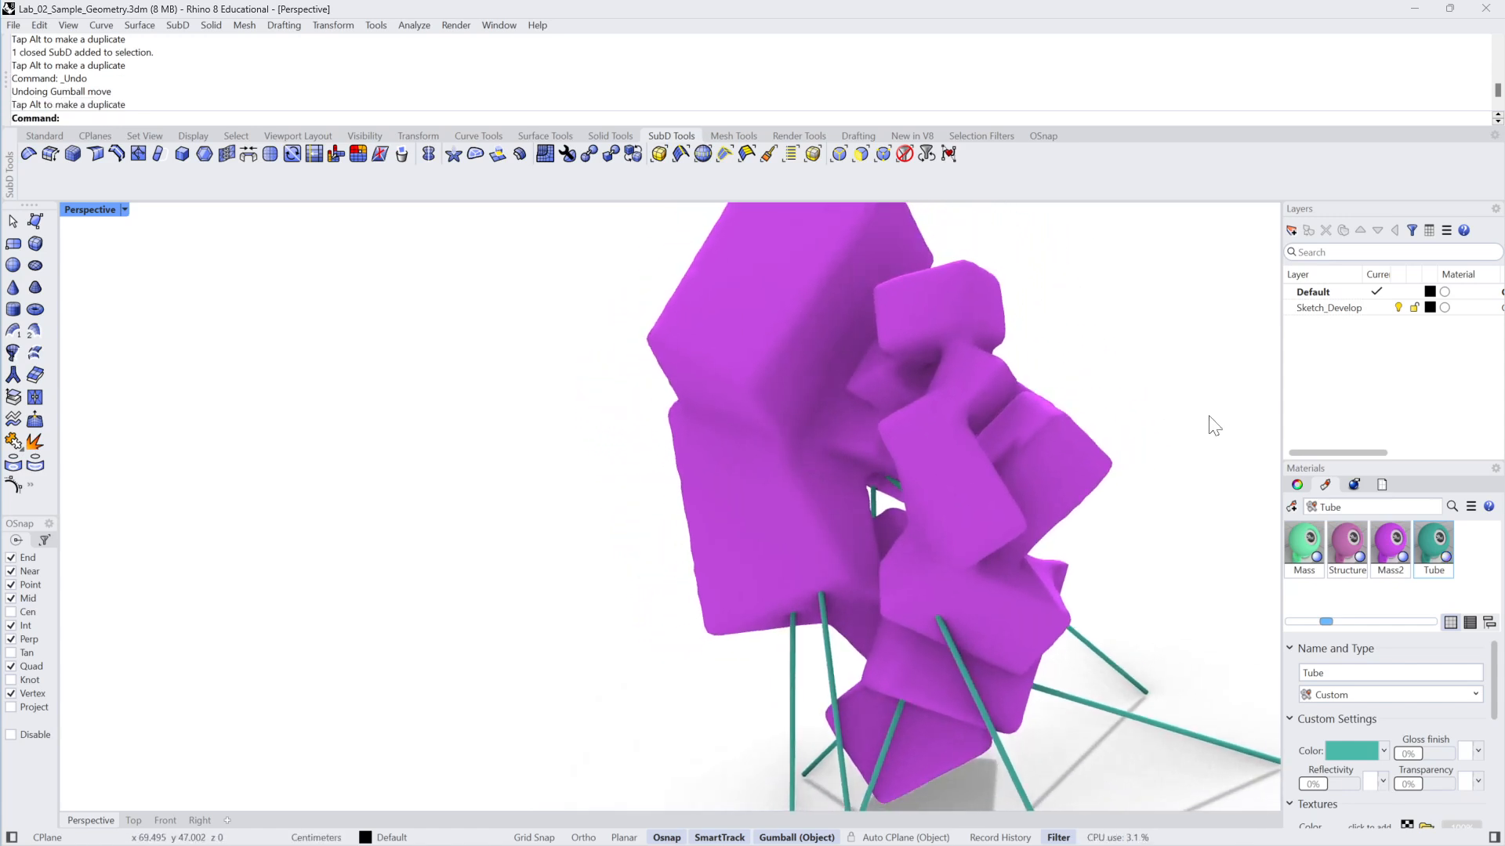
pyautogui.moveTo(1111, 448); pyautogui.dragTo(818, 449, button='right')
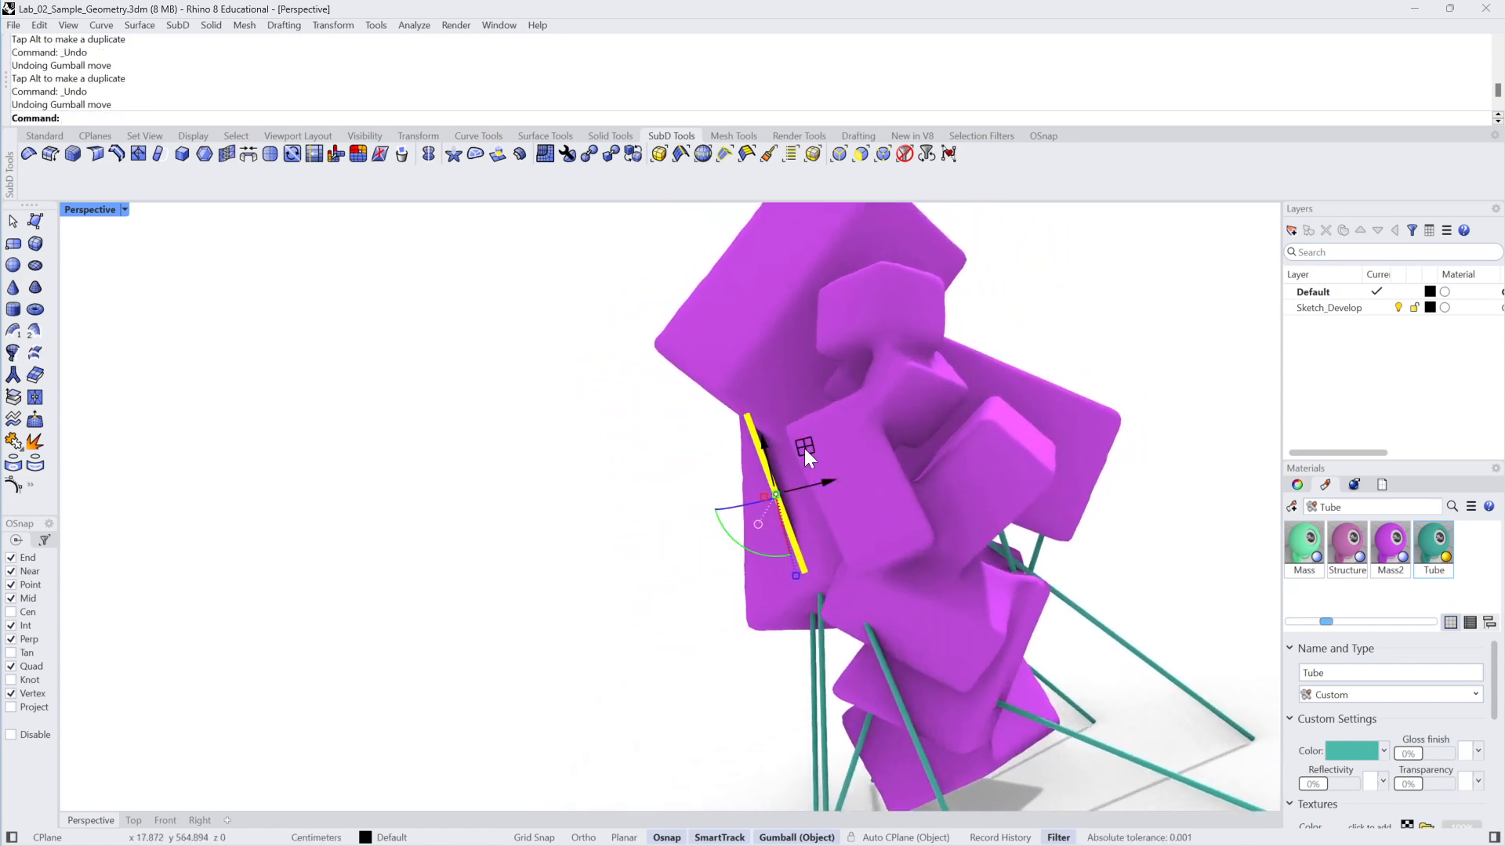
pyautogui.moveTo(804, 448); pyautogui.dragTo(779, 420)
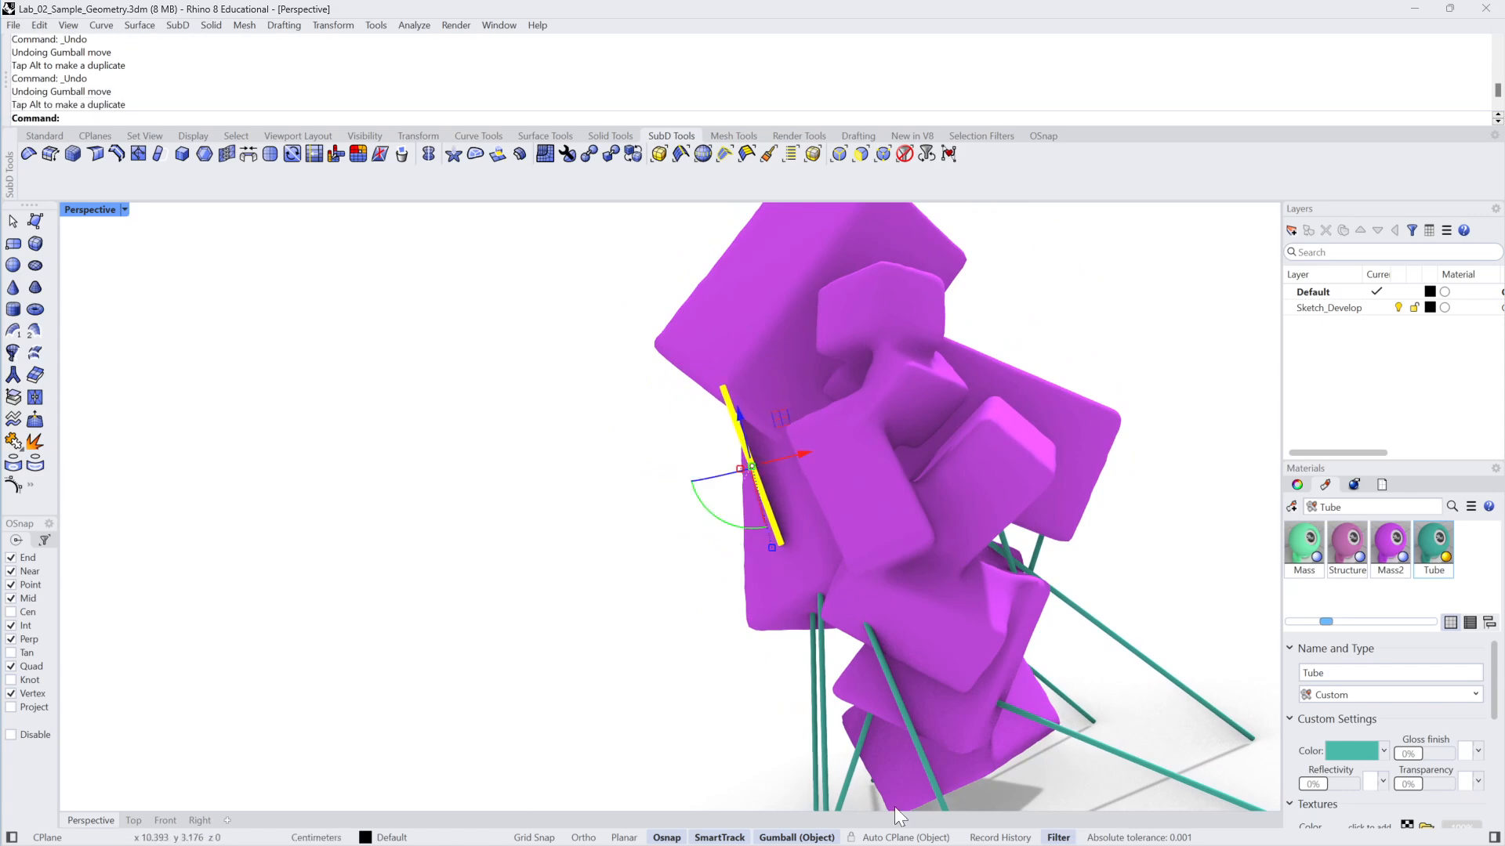
# Align the gumball to World and reselect the upper tube beside the tall block
pyautogui.rightClick(799, 837)
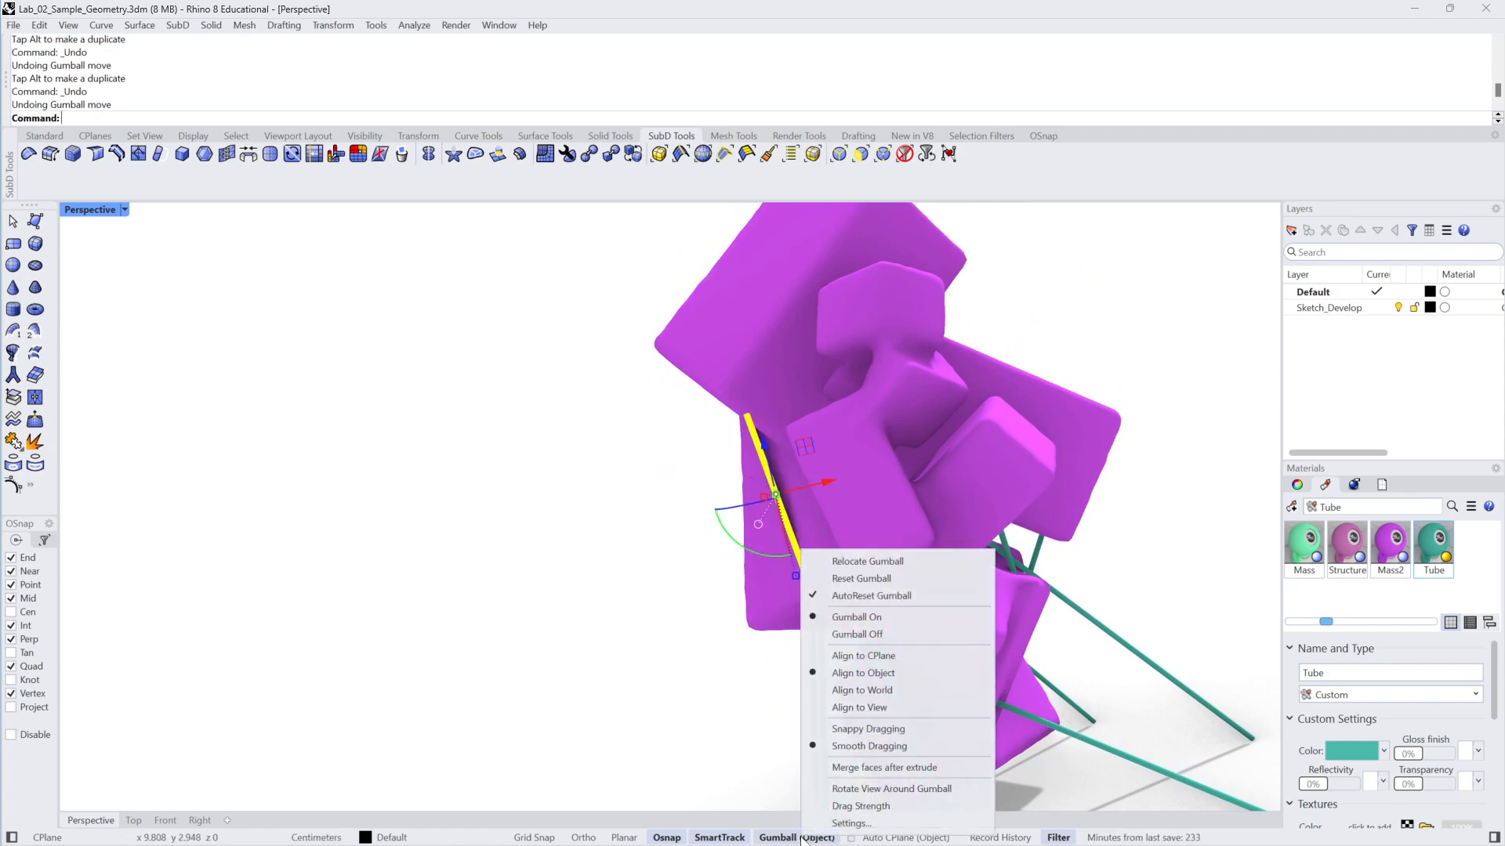
pyautogui.click(878, 689)
pyautogui.moveTo(492, 552); pyautogui.dragTo(564, 537, button='right')
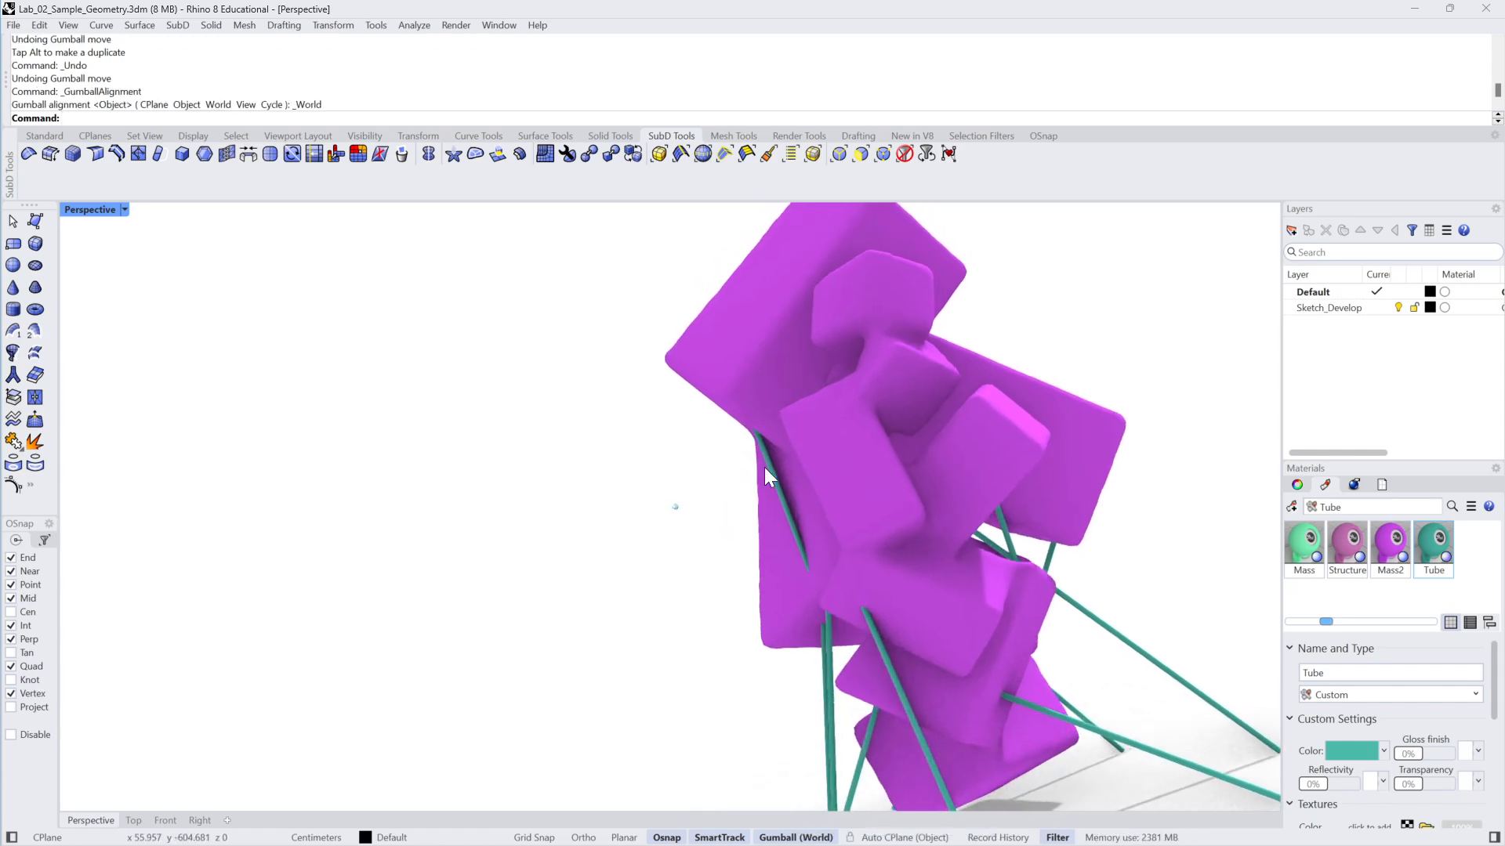
pyautogui.click(767, 467)
pyautogui.moveTo(960, 517); pyautogui.dragTo(788, 449, button='right')
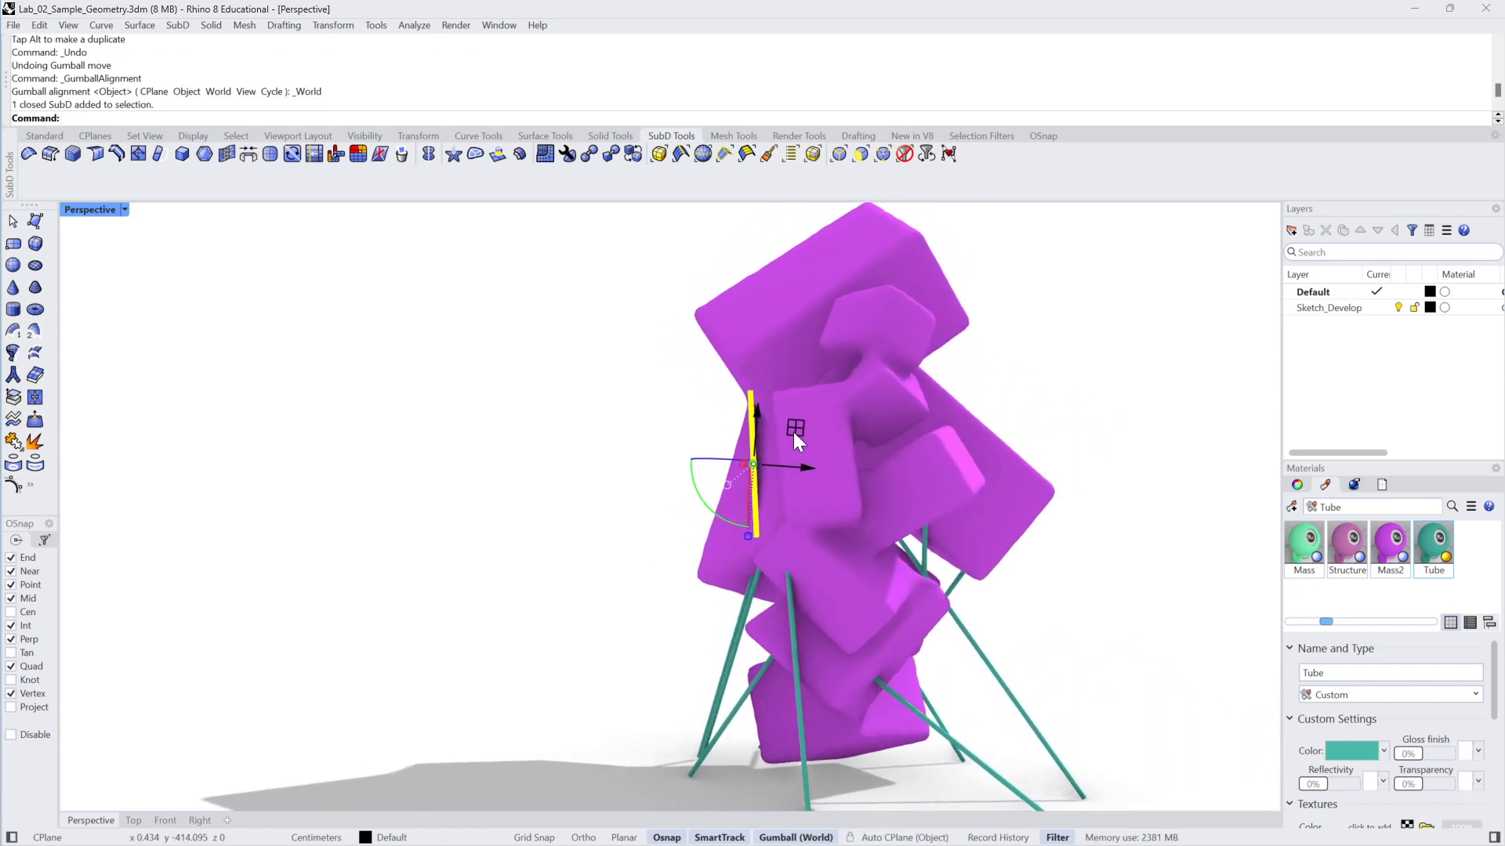
# Shift the upper tube slightly within the World-aligned gumball plane toward the block above it and deselect it
pyautogui.moveTo(793, 431); pyautogui.dragTo(782, 420)
pyautogui.moveTo(782, 420); pyautogui.dragTo(794, 437, button='right')
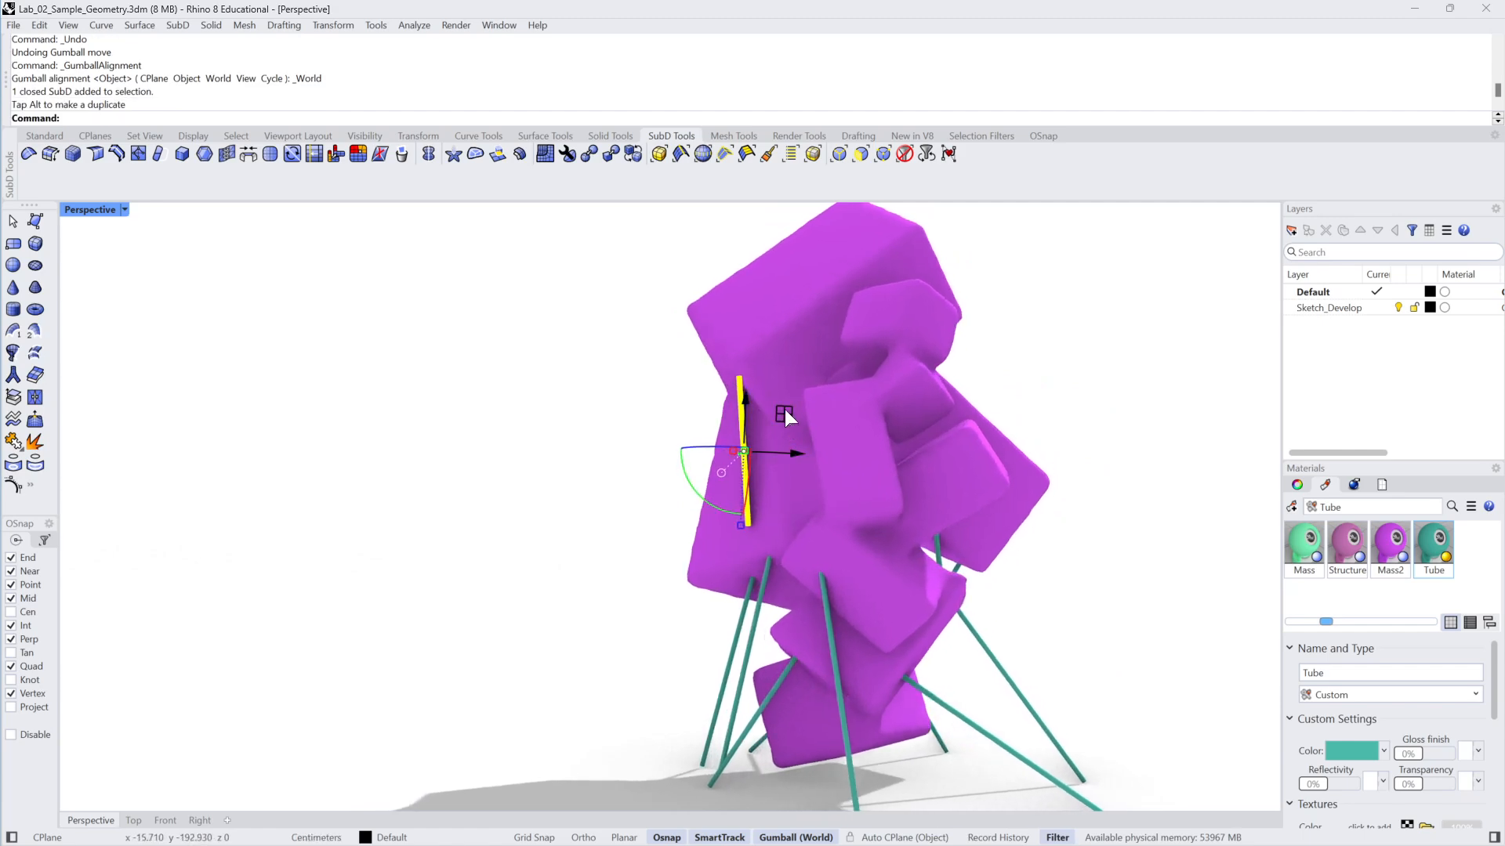
pyautogui.click(1075, 367)
pyautogui.moveTo(1076, 367); pyautogui.dragTo(1063, 396, button='right')
pyautogui.scroll(7, 760, 516)
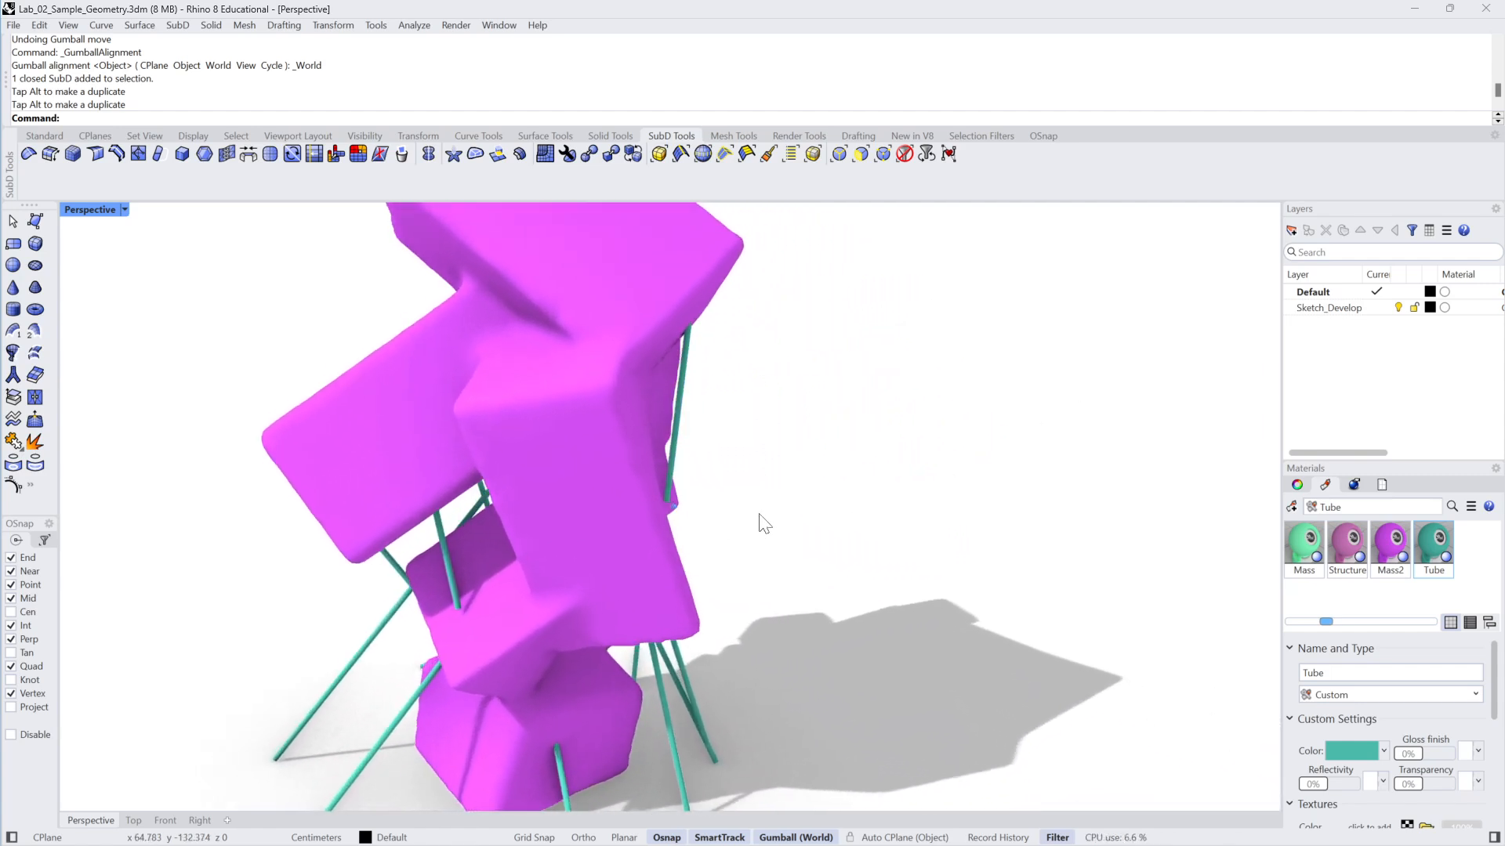
# Reselect the upper tube and move it along the gumball's red axis against the adjacent block
pyautogui.moveTo(766, 483); pyautogui.dragTo(730, 496)
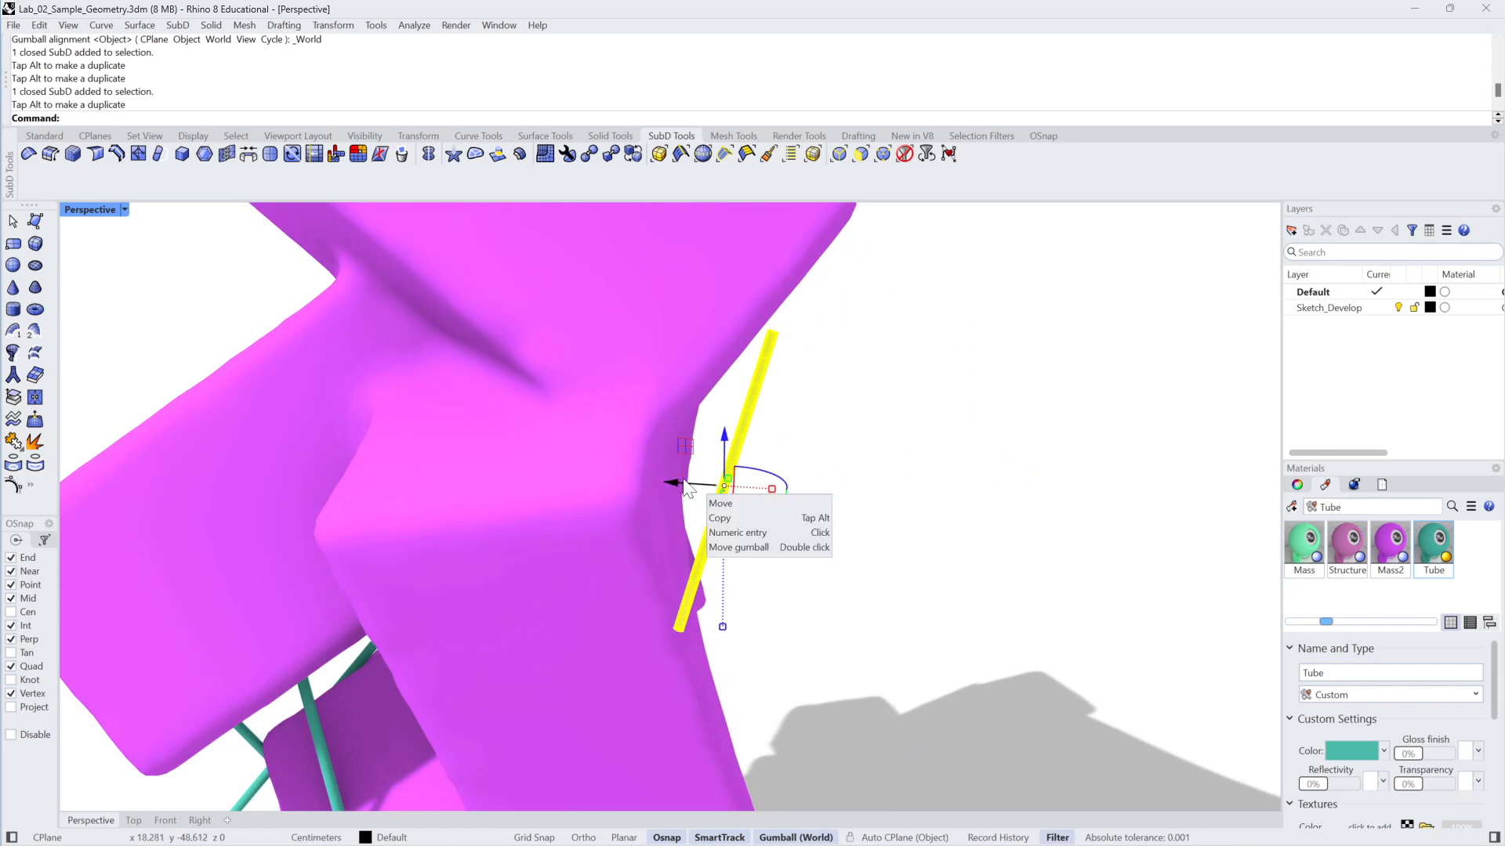
pyautogui.moveTo(683, 483); pyautogui.dragTo(663, 480)
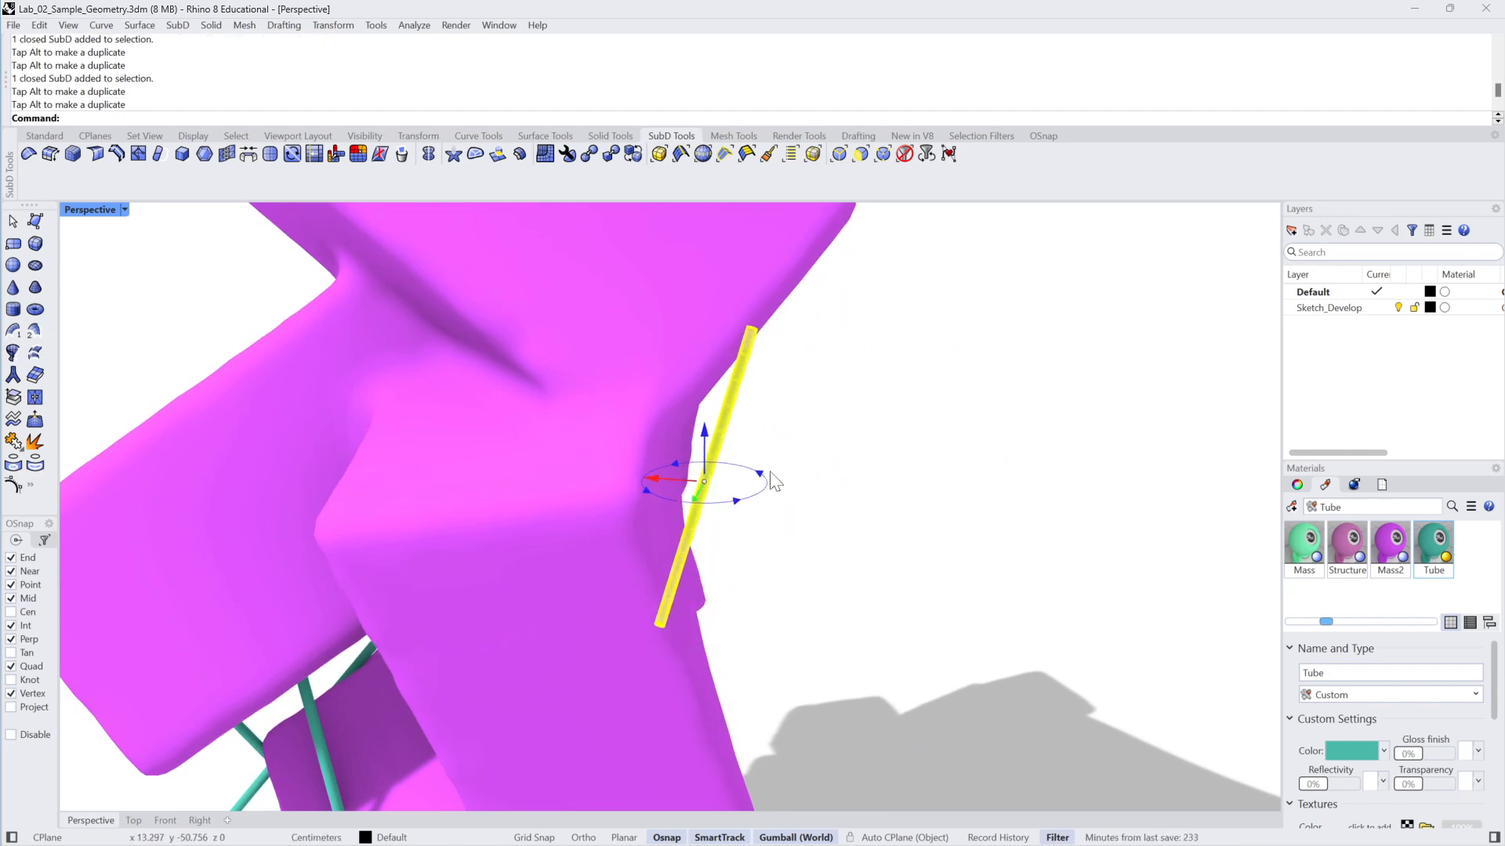
pyautogui.moveTo(770, 471); pyautogui.dragTo(723, 524, button='right')
pyautogui.click(1205, 353)
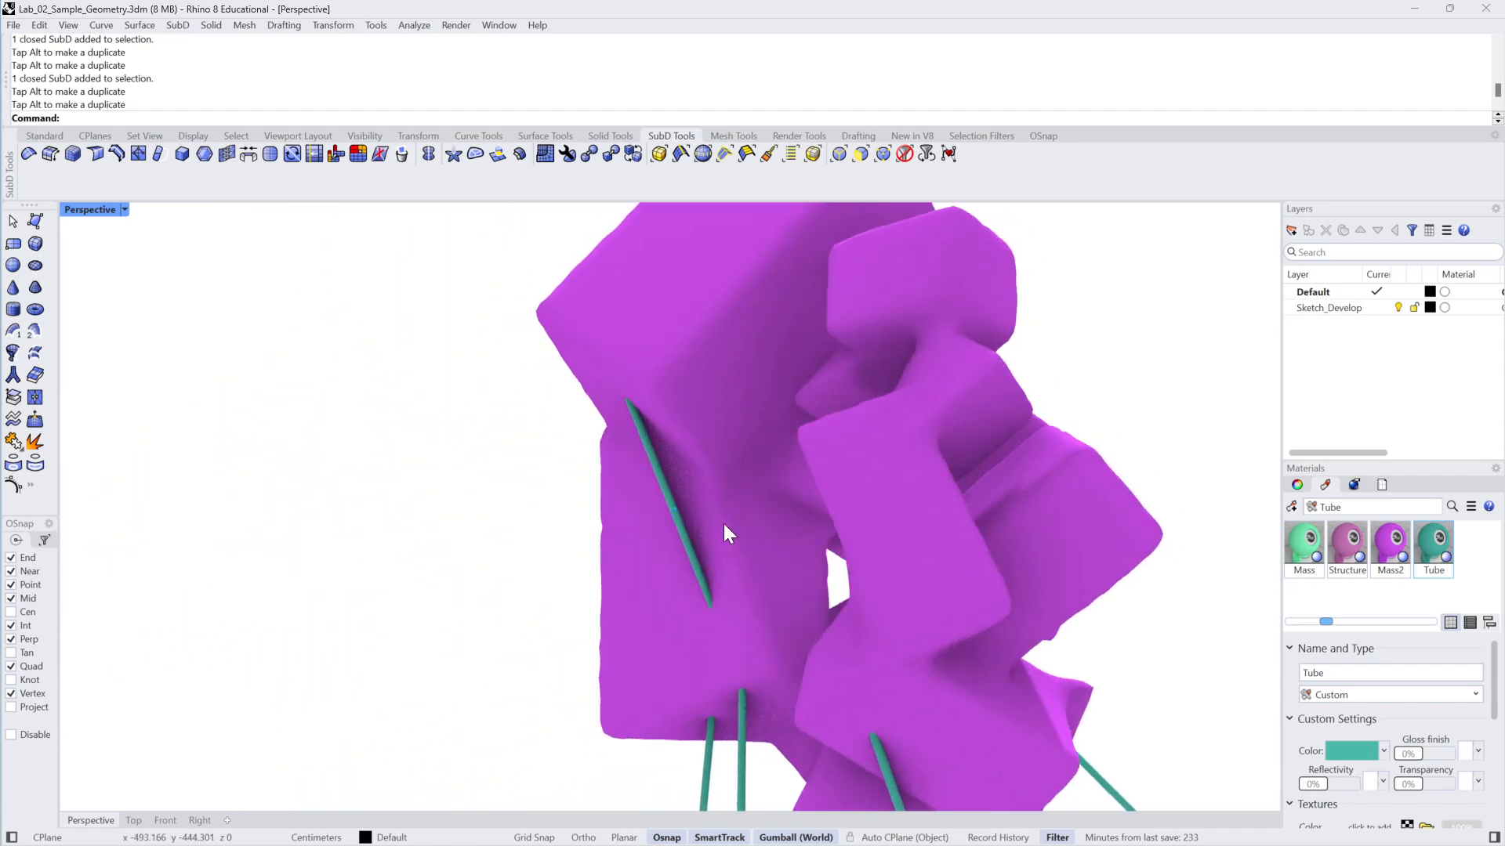
pyautogui.scroll(-6, 722, 524)
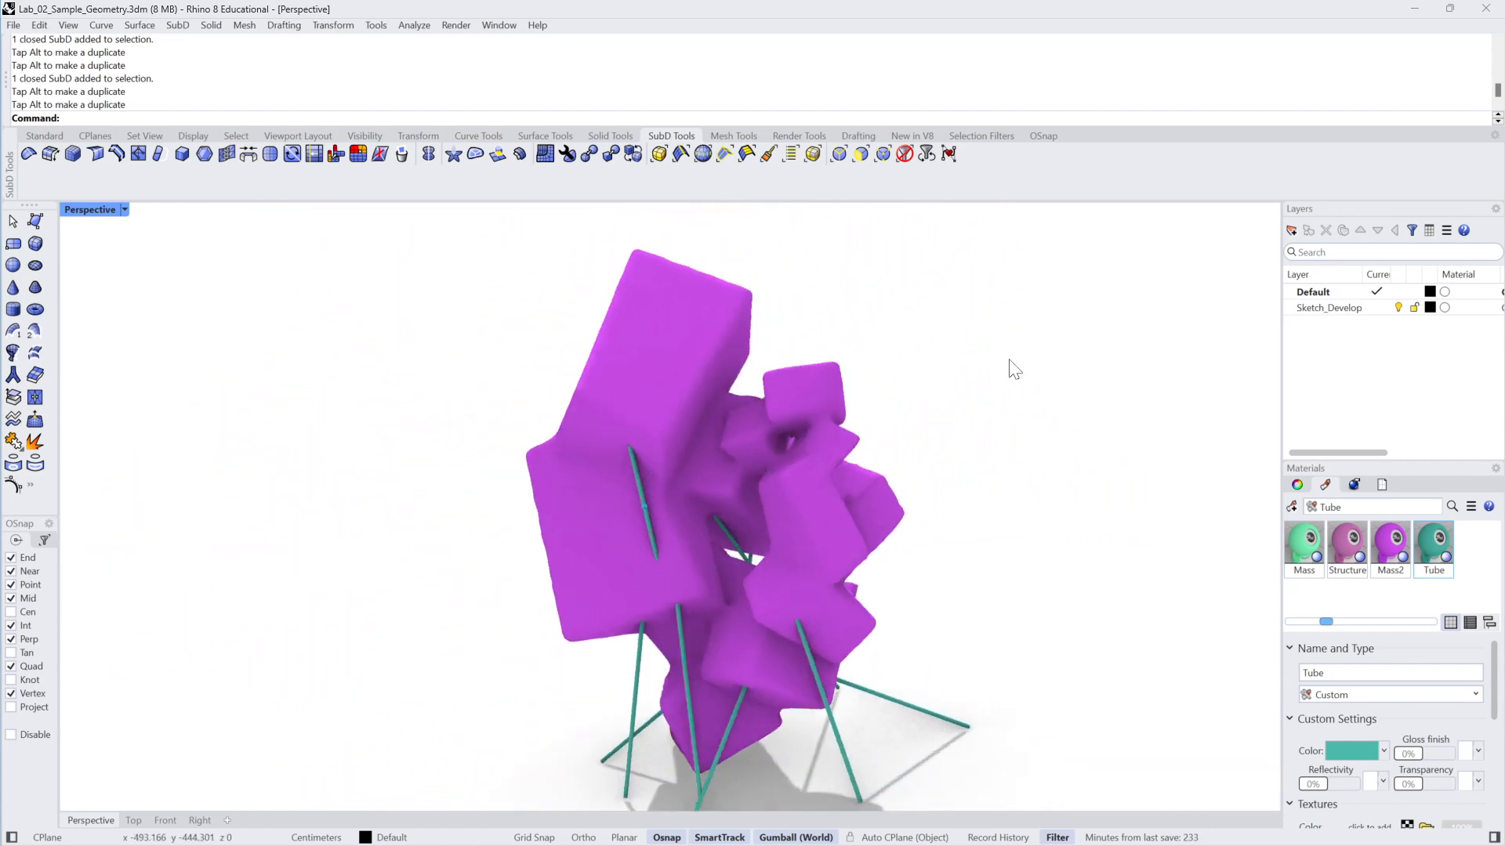
# Run SelCrv and SelMesh, hide the selected mesh, and undo the hide
pyautogui.moveTo(1010, 361)
pyautogui.mouseDown(button='right')
pyautogui.moveTo(1027, 369)
pyautogui.moveTo(1064, 314)
pyautogui.mouseUp(button='right')
pyautogui.moveTo(1064, 314)
pyautogui.mouseDown()
pyautogui.moveTo(270, 745)
pyautogui.moveTo(285, 709)
pyautogui.mouseUp()
pyautogui.moveTo(285, 709)
pyautogui.mouseDown(button='right')
pyautogui.moveTo(704, 496)
pyautogui.moveTo(779, 429)
pyautogui.moveTo(867, 386)
pyautogui.moveTo(789, 440)
pyautogui.moveTo(820, 432)
pyautogui.mouseUp(button='right')
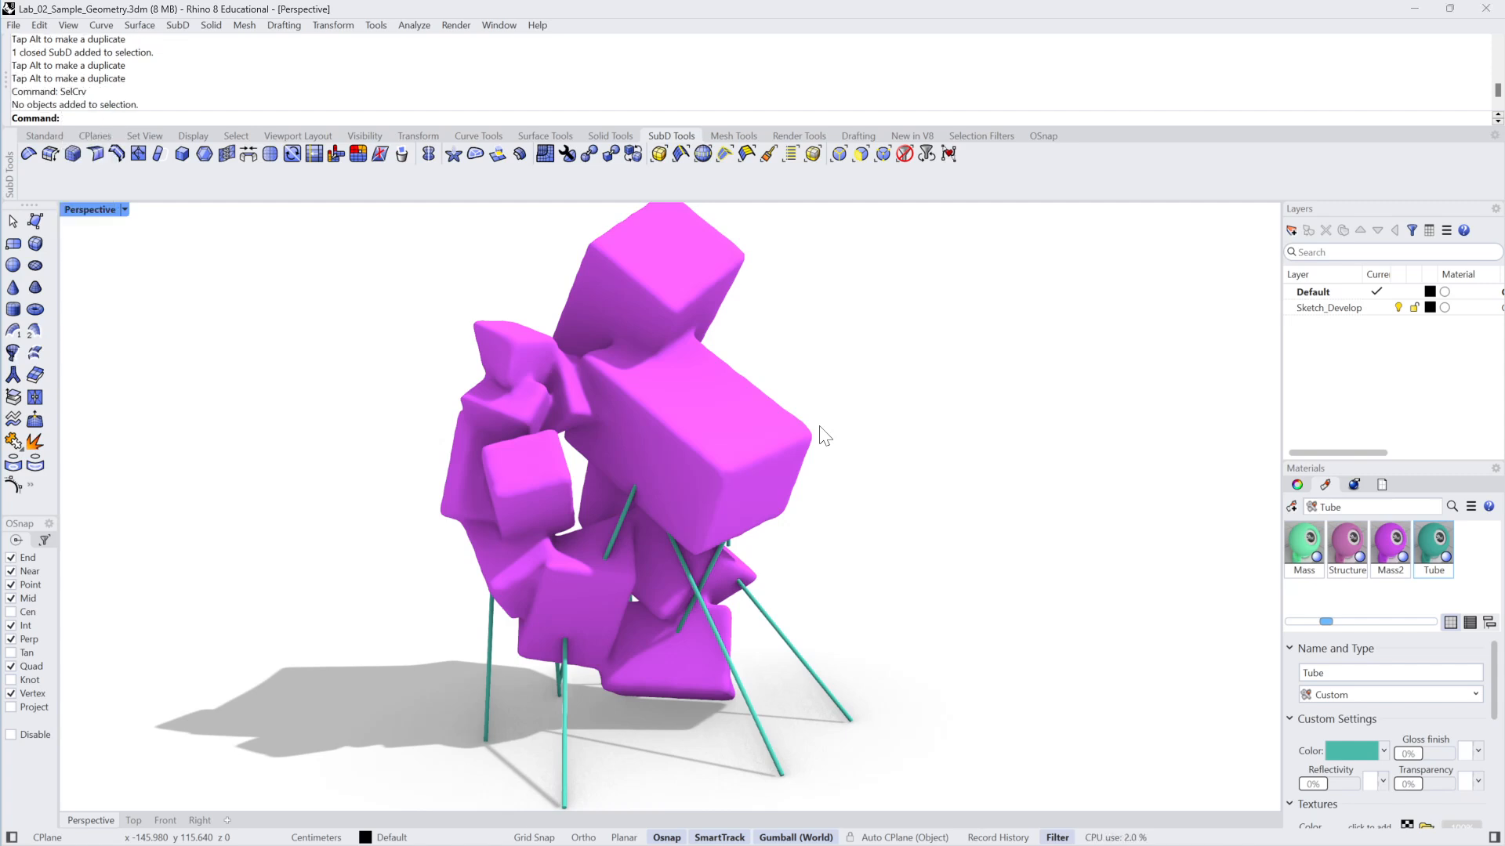
pyautogui.press('Return')
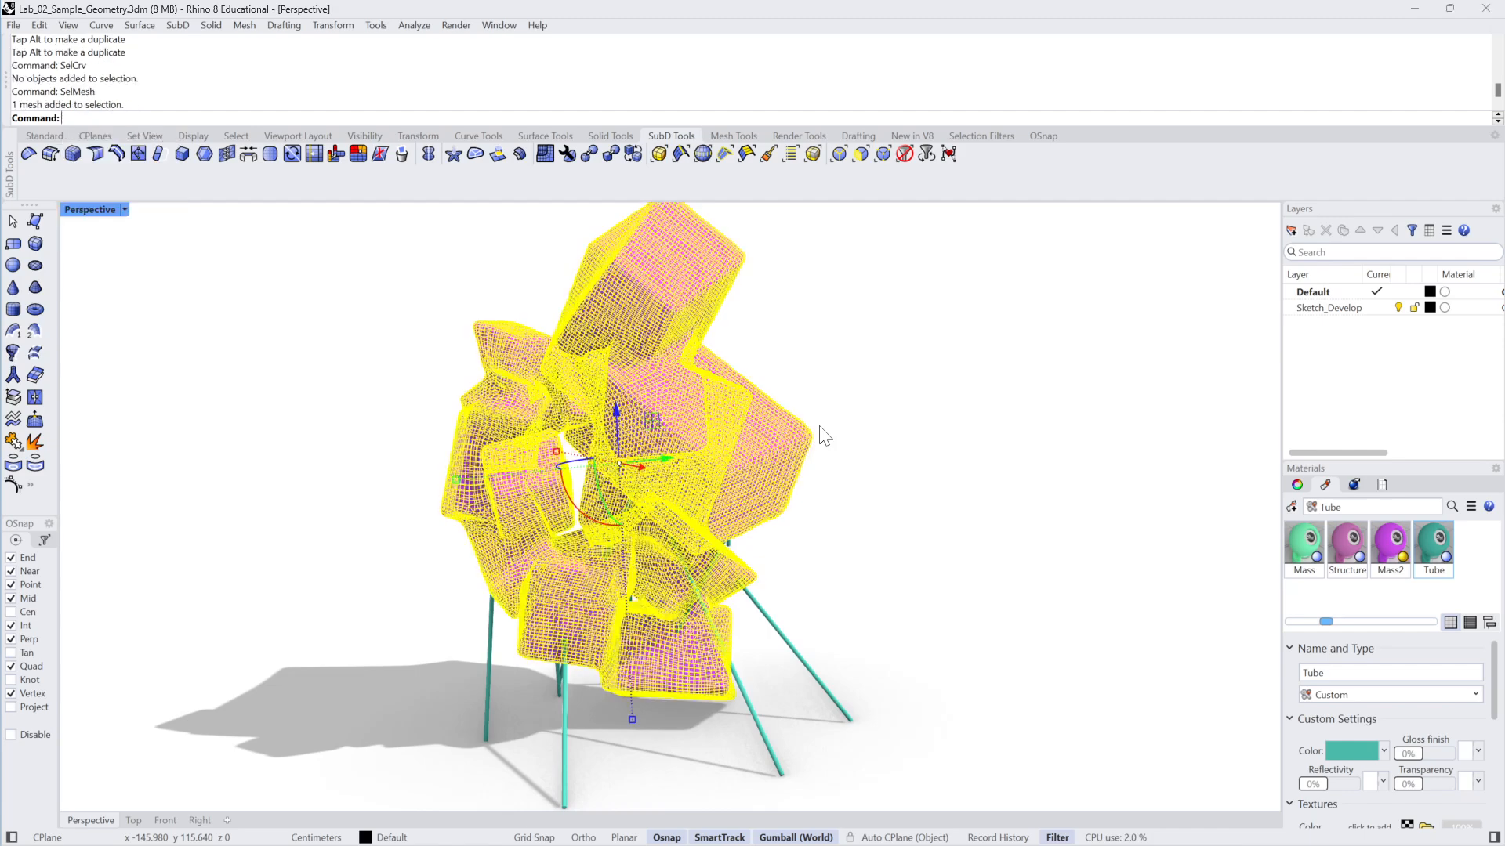
pyautogui.hotkey('ctrl', 'h')
pyautogui.hotkey('ctrl', 'z')
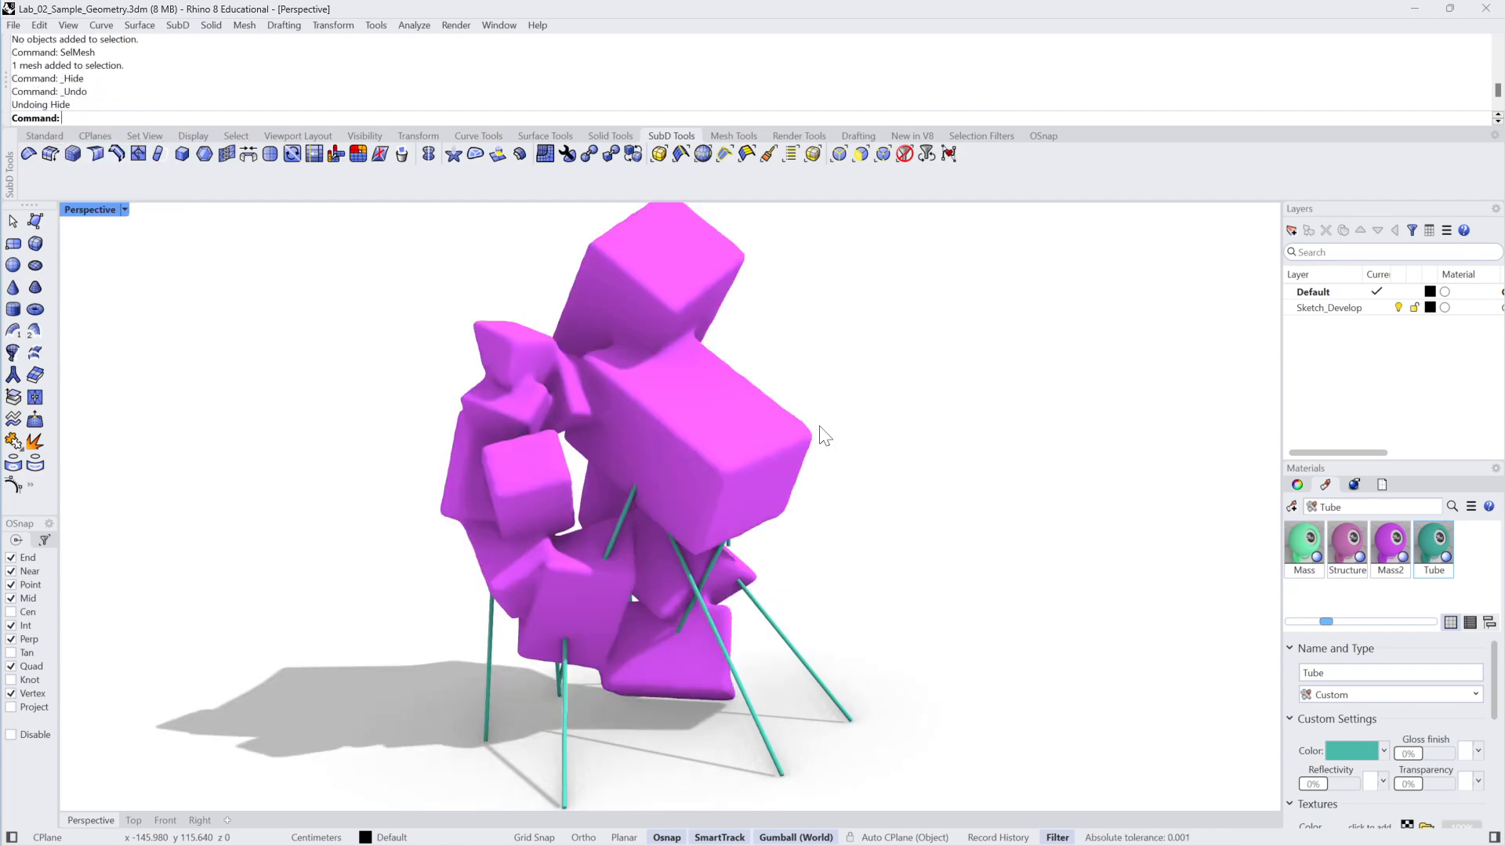
# Hide the closed body mesh and look over the SubD tubes on their own
pyautogui.moveTo(821, 431); pyautogui.dragTo(789, 379, button='right')
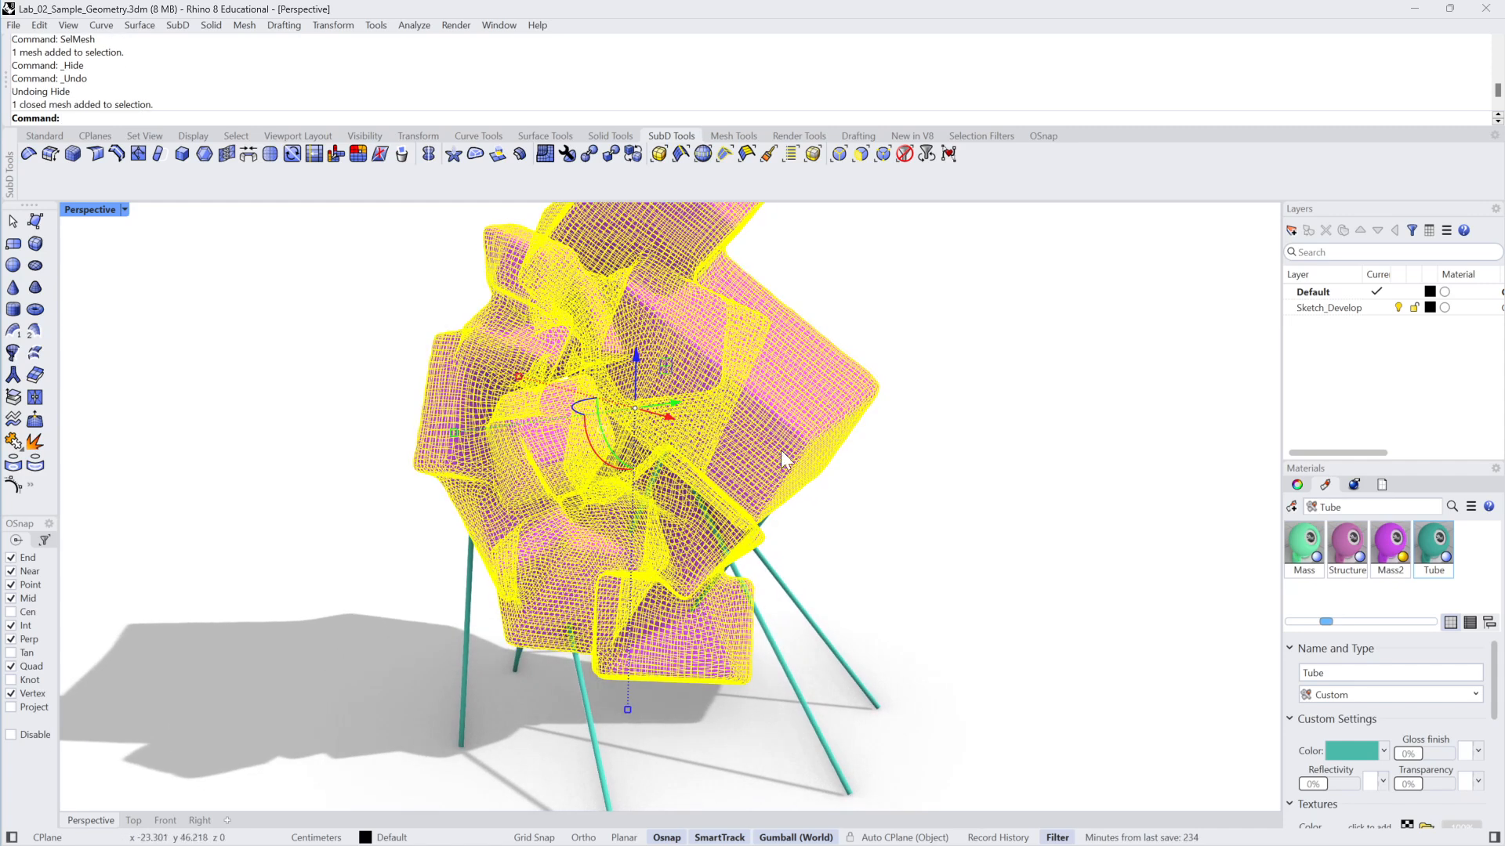
pyautogui.hotkey('ctrl', 'h')
pyautogui.moveTo(873, 427); pyautogui.dragTo(160, 768)
pyautogui.moveTo(815, 533); pyautogui.dragTo(832, 433, button='right')
pyautogui.click(806, 264)
pyautogui.scroll(5, 807, 263)
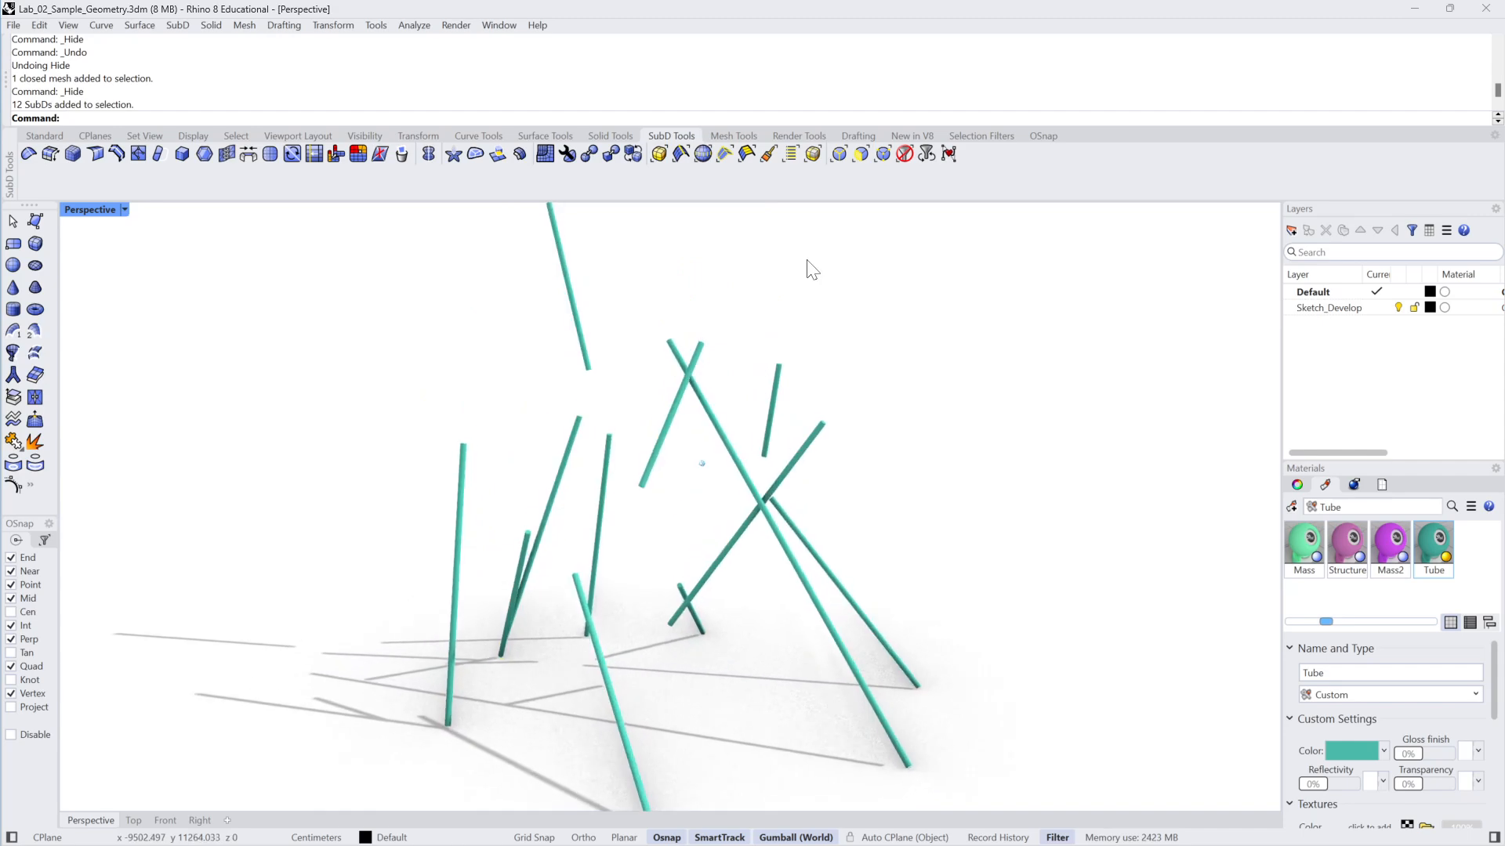
pyautogui.keyDown('shift'); pyautogui.moveTo(581, 247); pyautogui.dragTo(590, 313, button='right'); pyautogui.keyUp('shift')
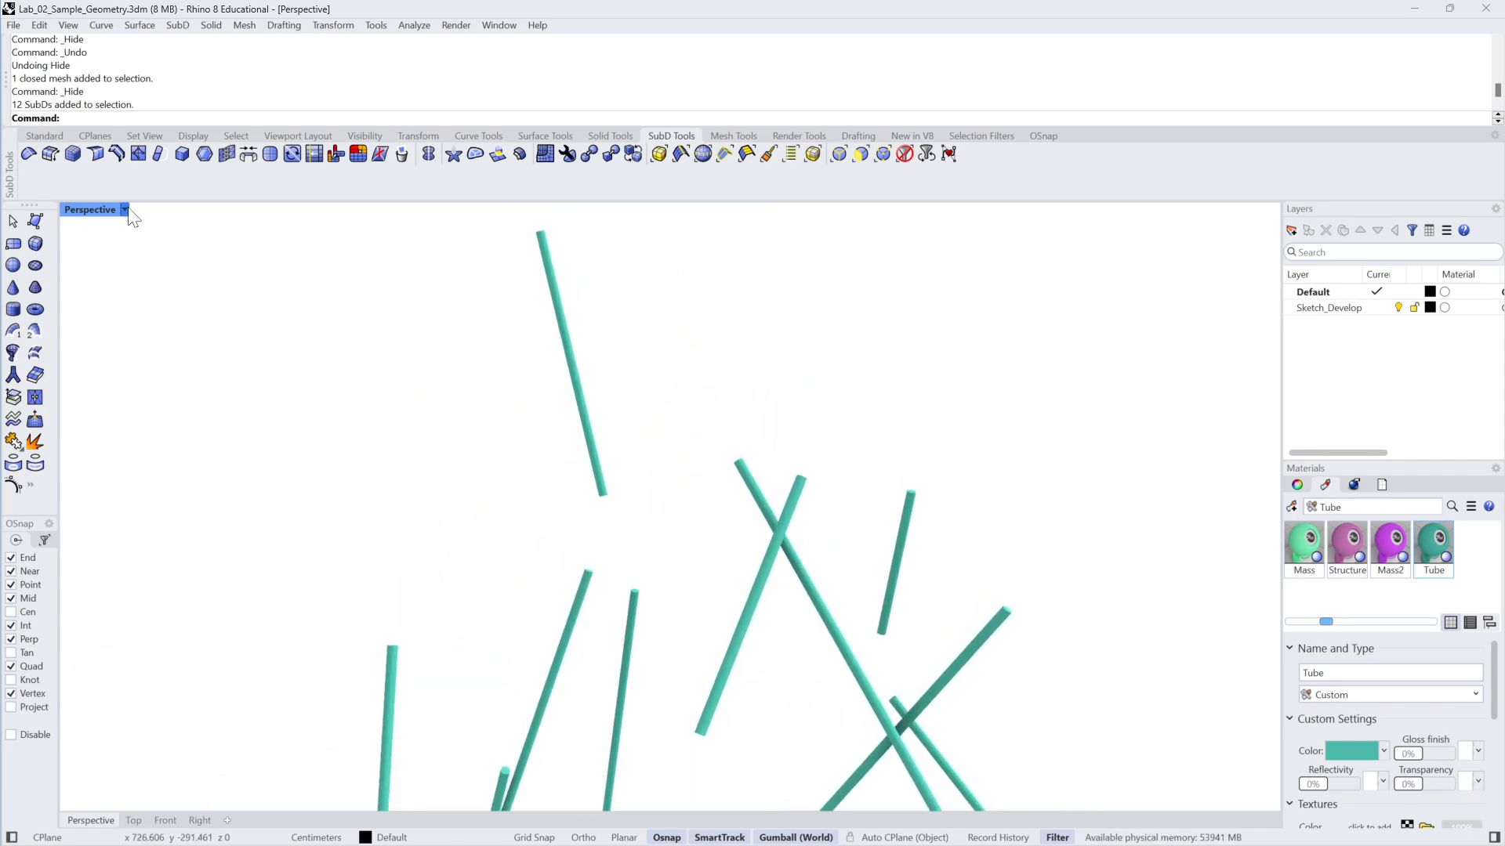
# Set the Perspective viewport to Shaded and run ExtractControlPolygon on all 12 SubD tubes
pyautogui.click(125, 210)
pyautogui.click(173, 284)
pyautogui.moveTo(705, 387)
pyautogui.mouseDown(button='right')
pyautogui.moveTo(496, 269)
pyautogui.moveTo(625, 447)
pyautogui.moveTo(888, 312)
pyautogui.mouseUp(button='right')
pyautogui.scroll(1, 886, 303)
pyautogui.moveTo(920, 259); pyautogui.dragTo(293, 628)
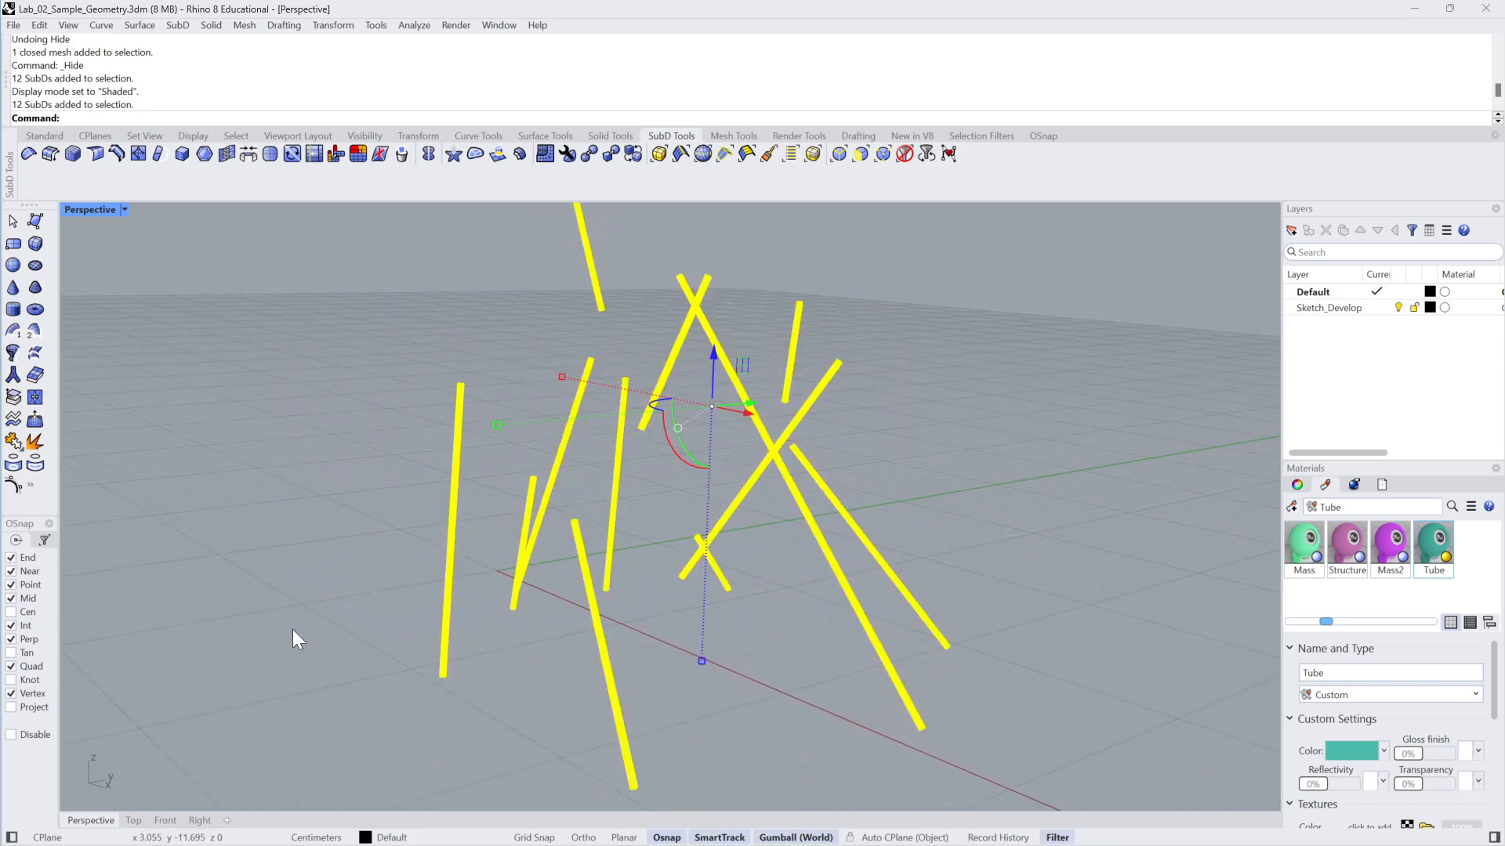
pyautogui.write('ExtractControlPolygon')
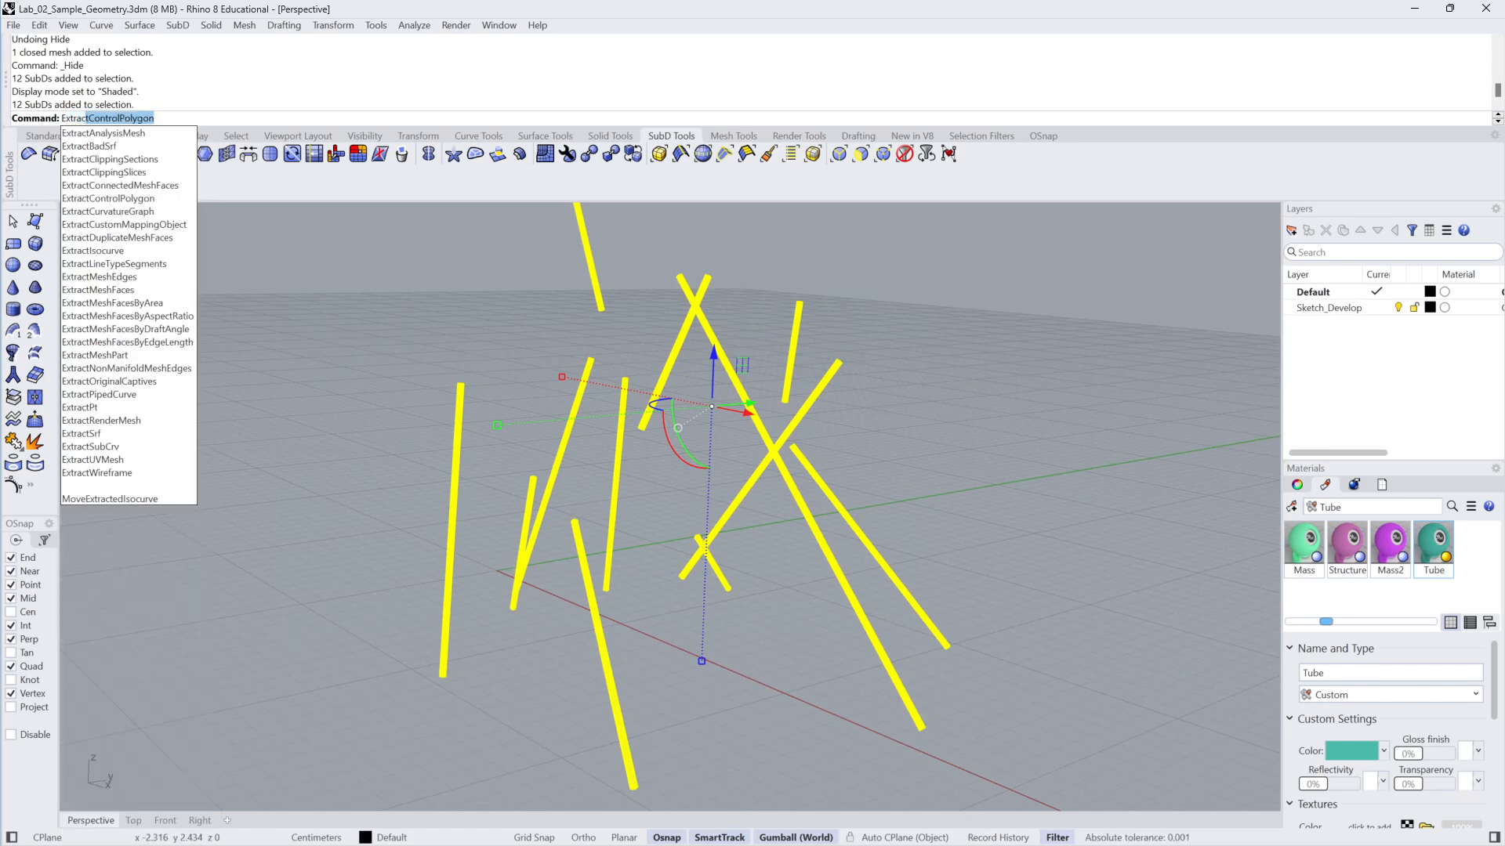
pyautogui.press('Return')
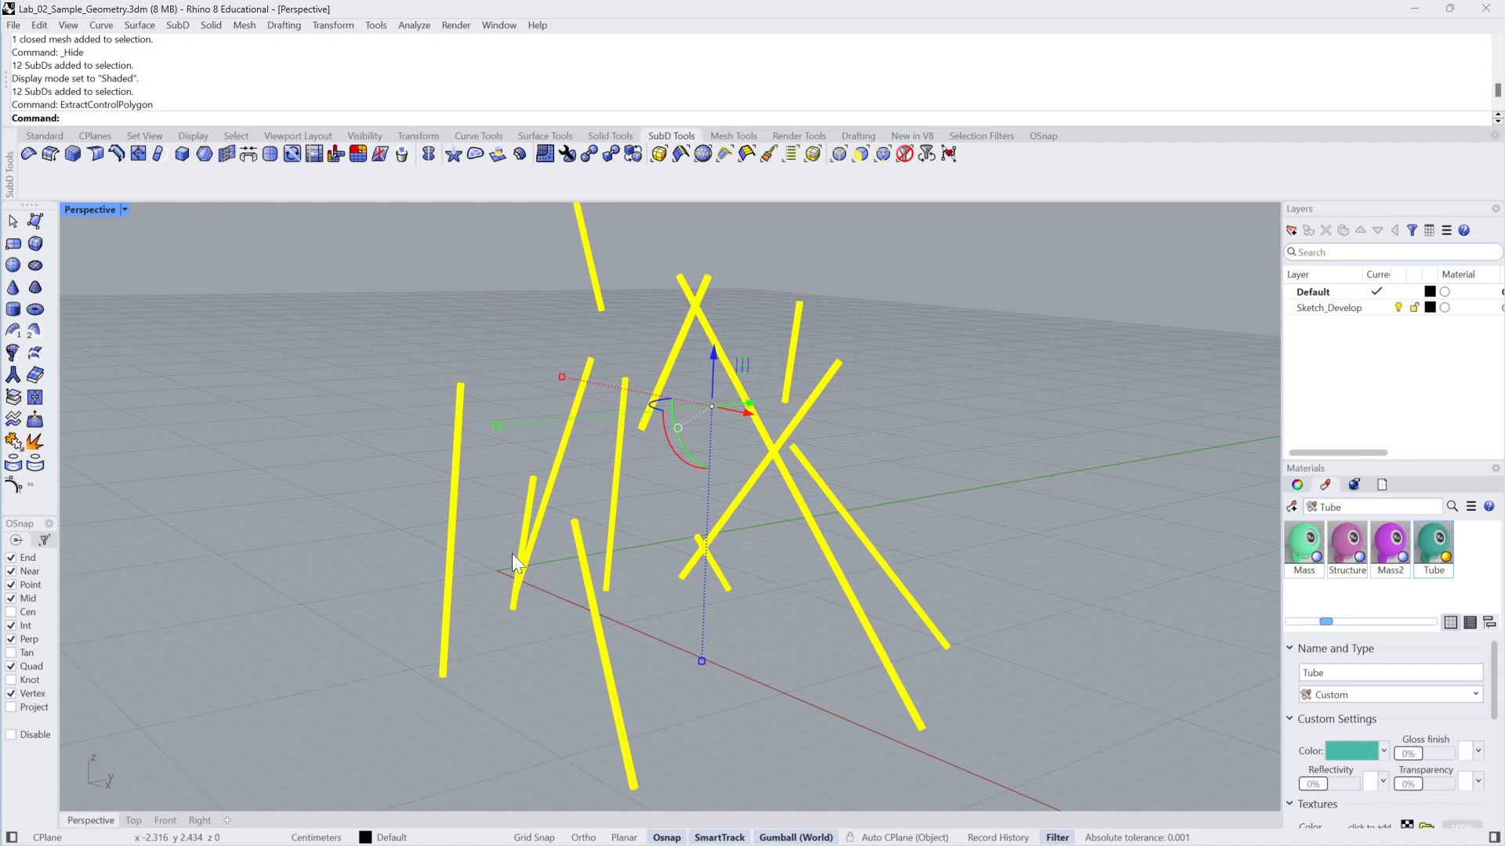
# Group the extracted tube meshes and replace the SubD tubes with them by cutting, deleting the SubDs, and pasting
pyautogui.click(1298, 485)
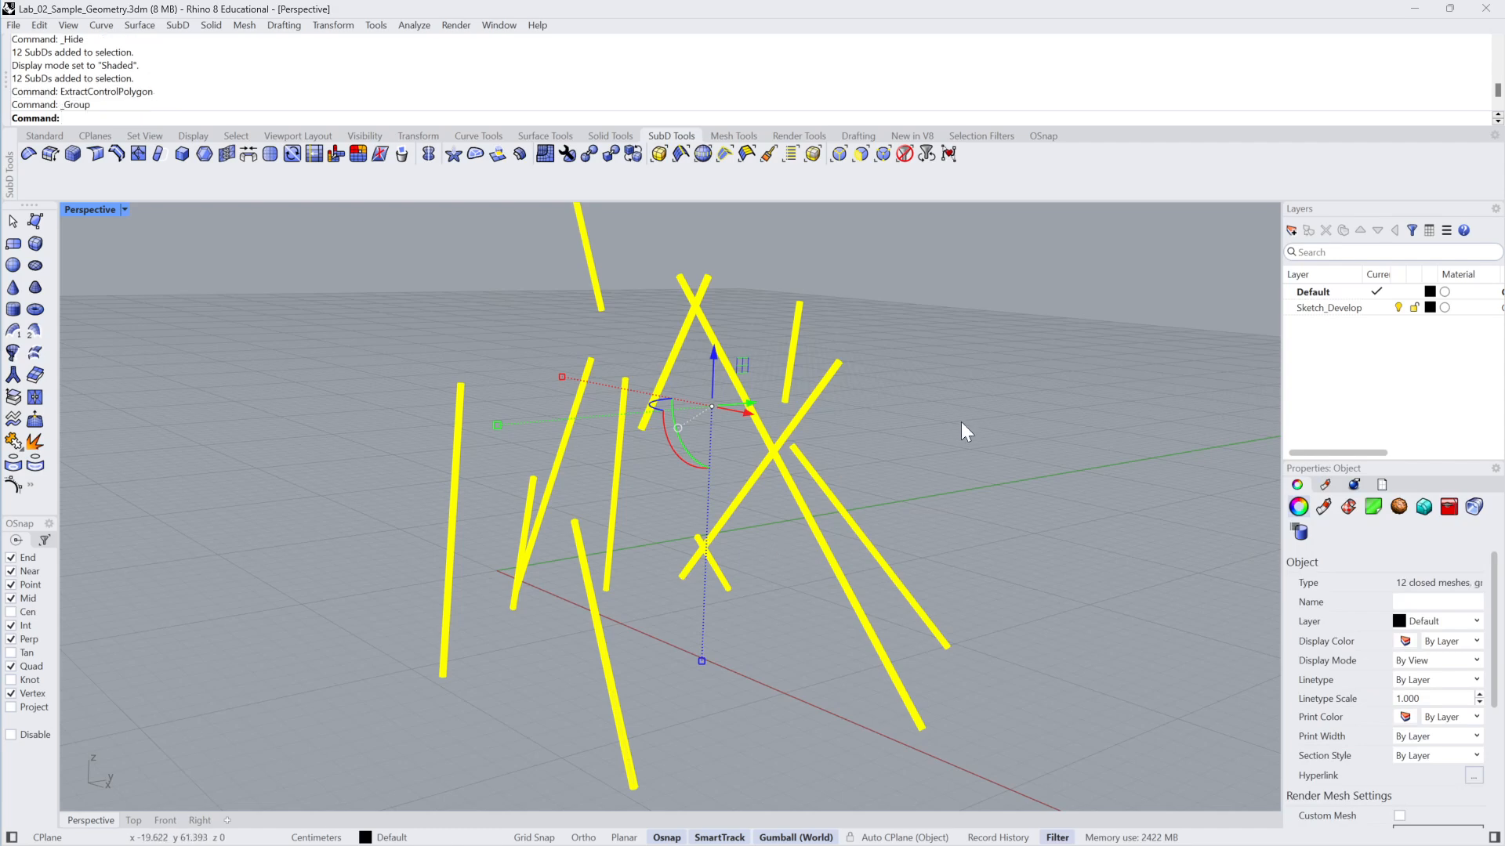
pyautogui.hotkey('ctrl', 'x')
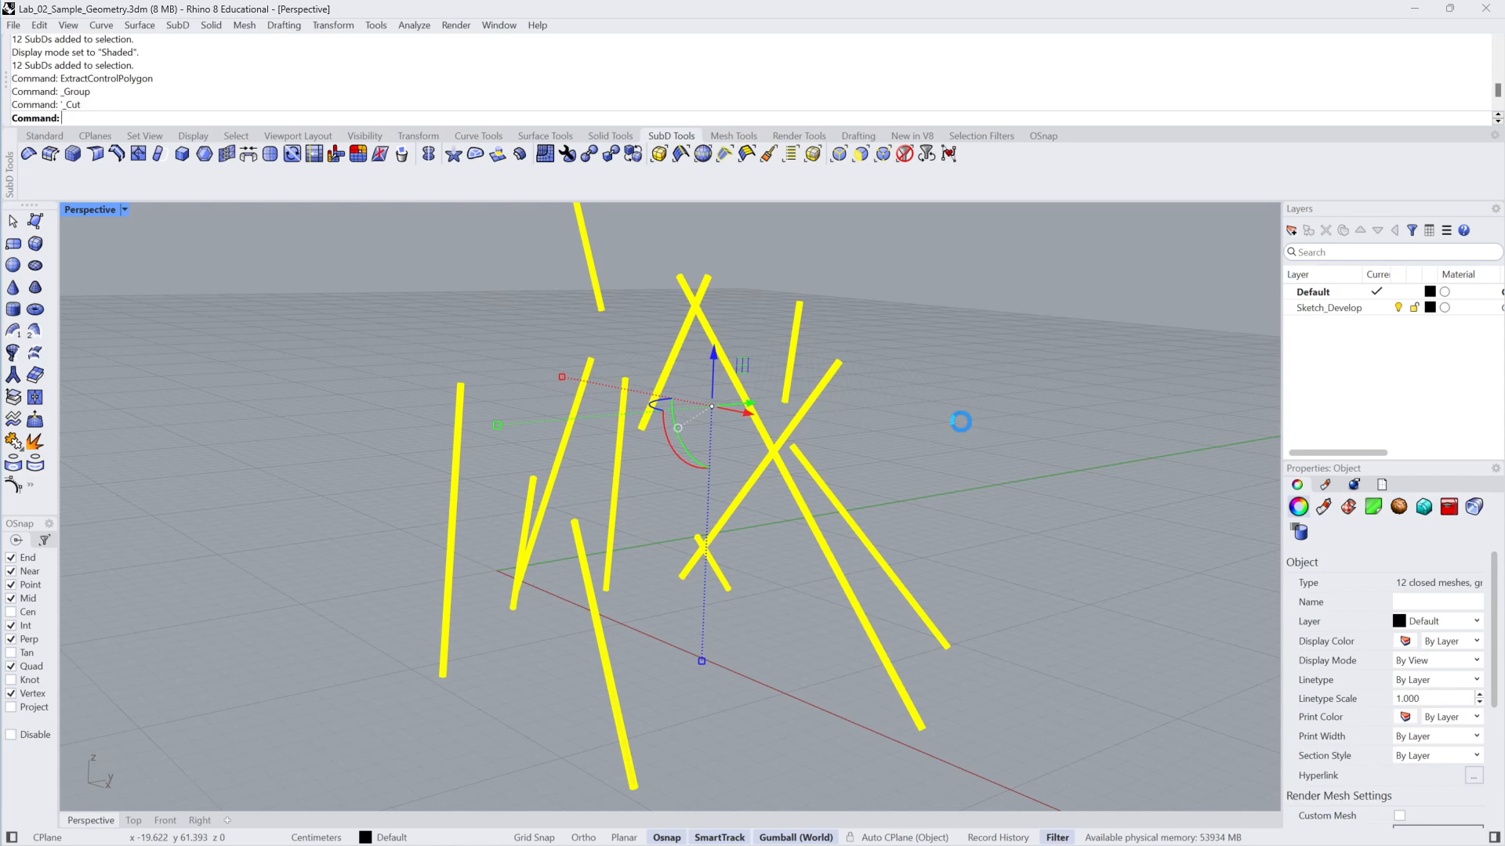
pyautogui.moveTo(302, 615); pyautogui.dragTo(303, 613)
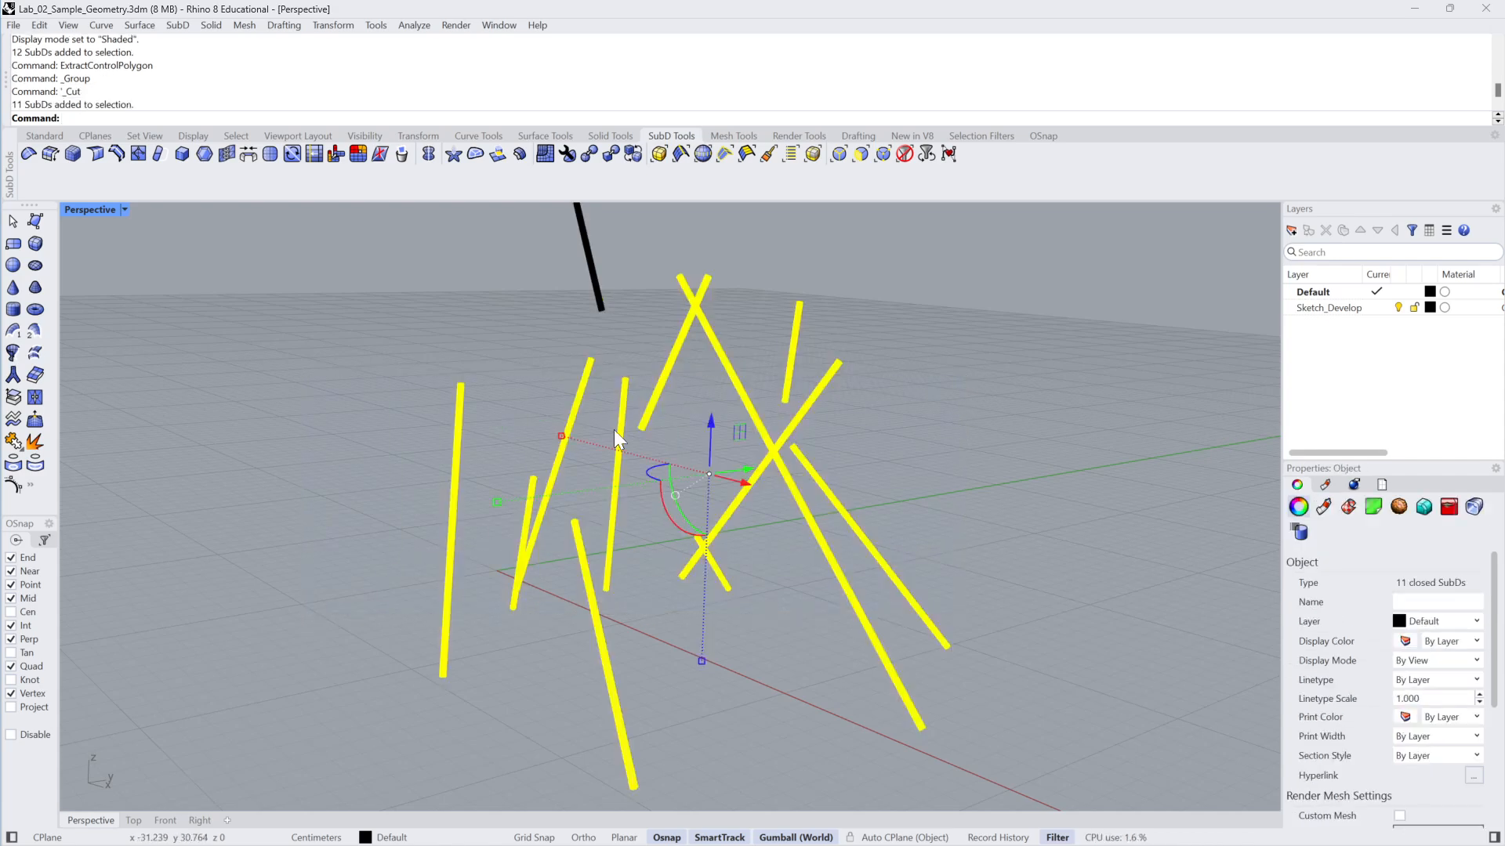
pyautogui.press('Delete')
pyautogui.click(593, 266)
pyautogui.press('Delete')
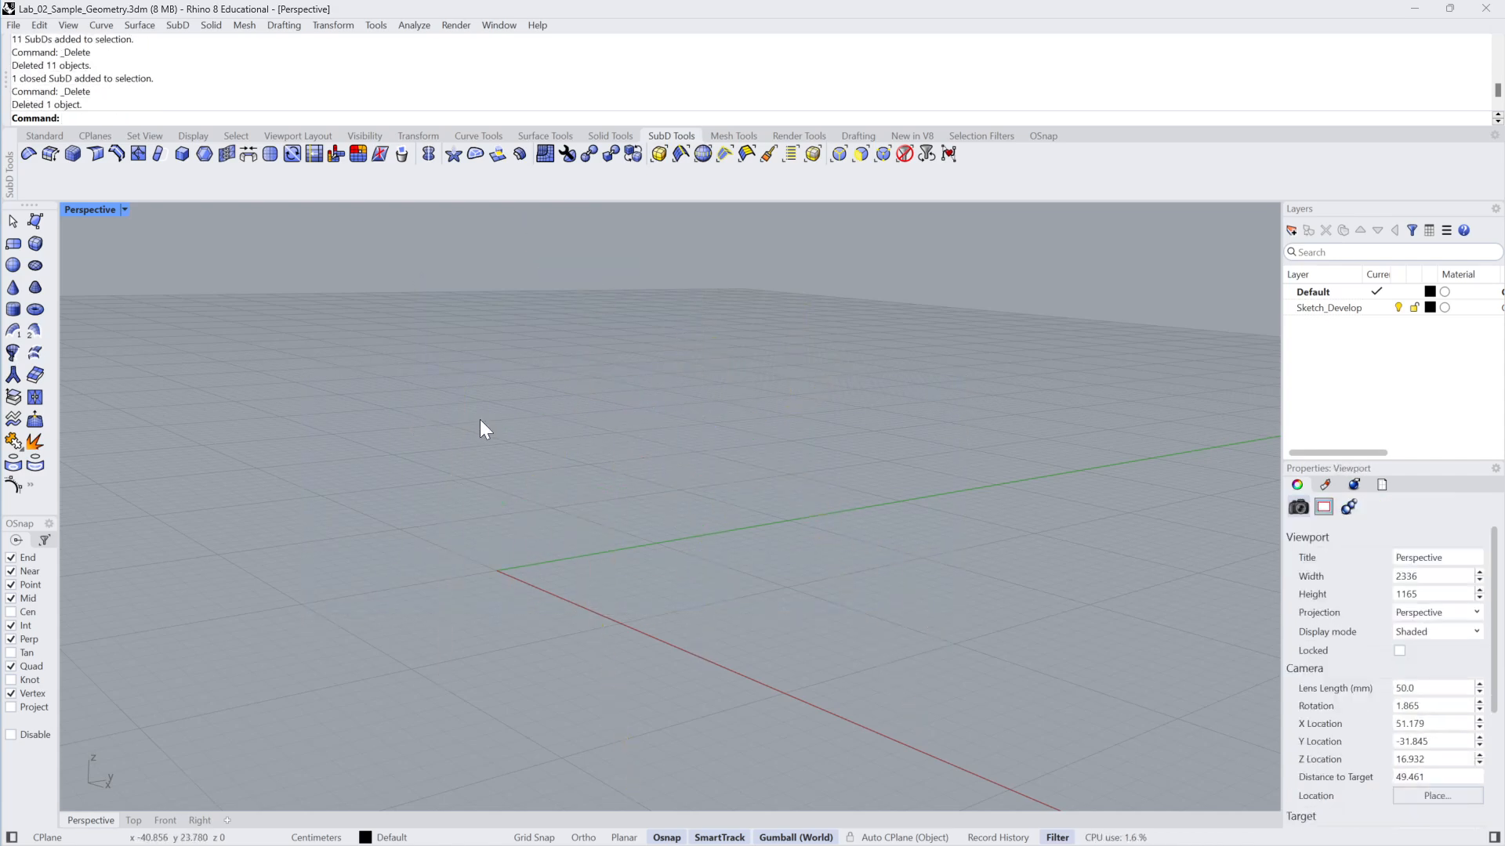
pyautogui.hotkey('ctrl', 'v')
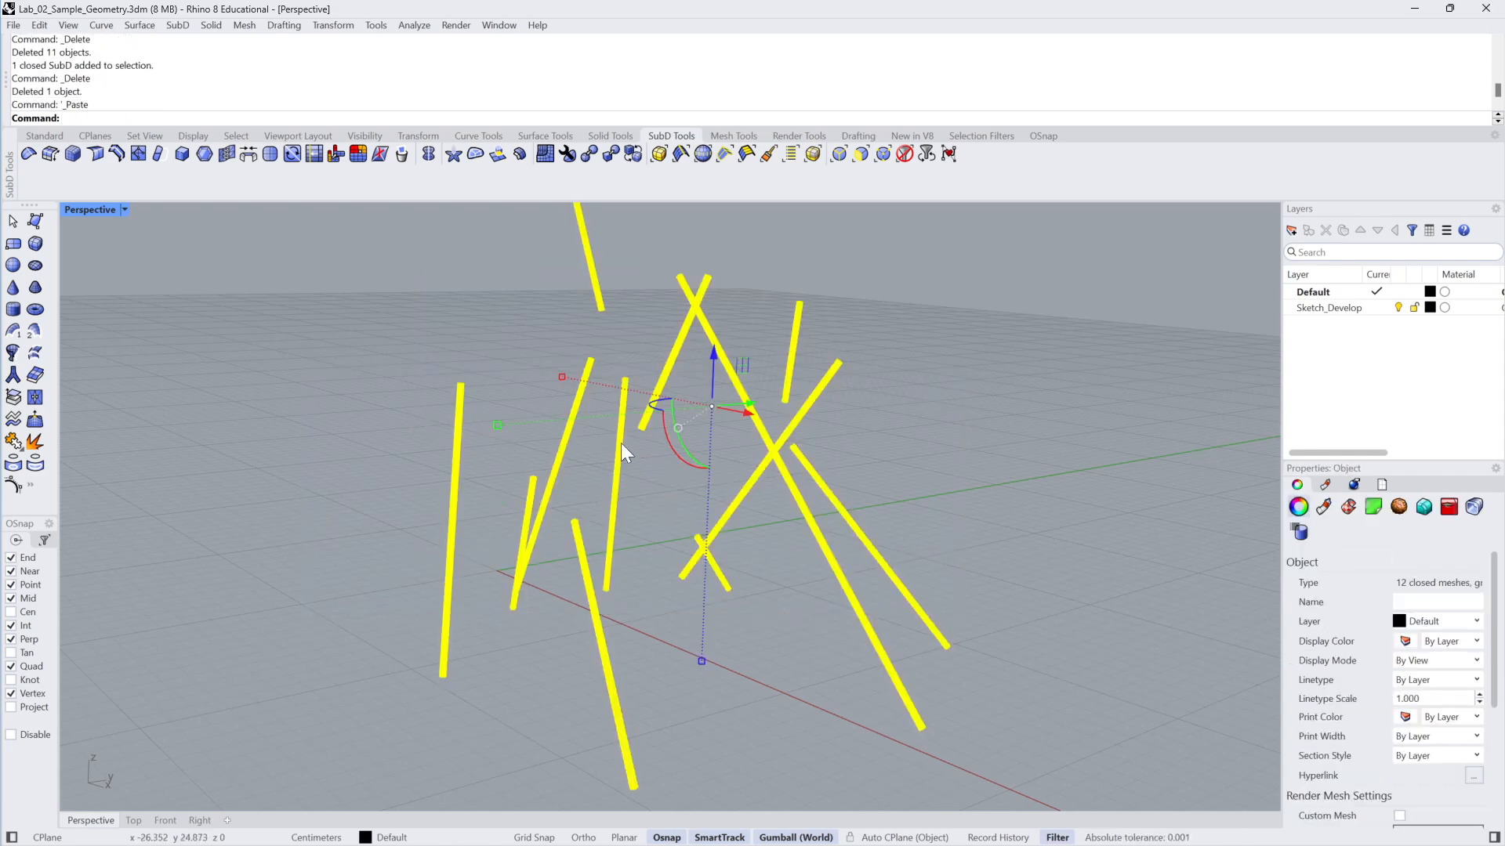
pyautogui.press('Escape')
# Return the viewport to Rendered display and check the grouped tube meshes by selecting them
pyautogui.click(124, 209)
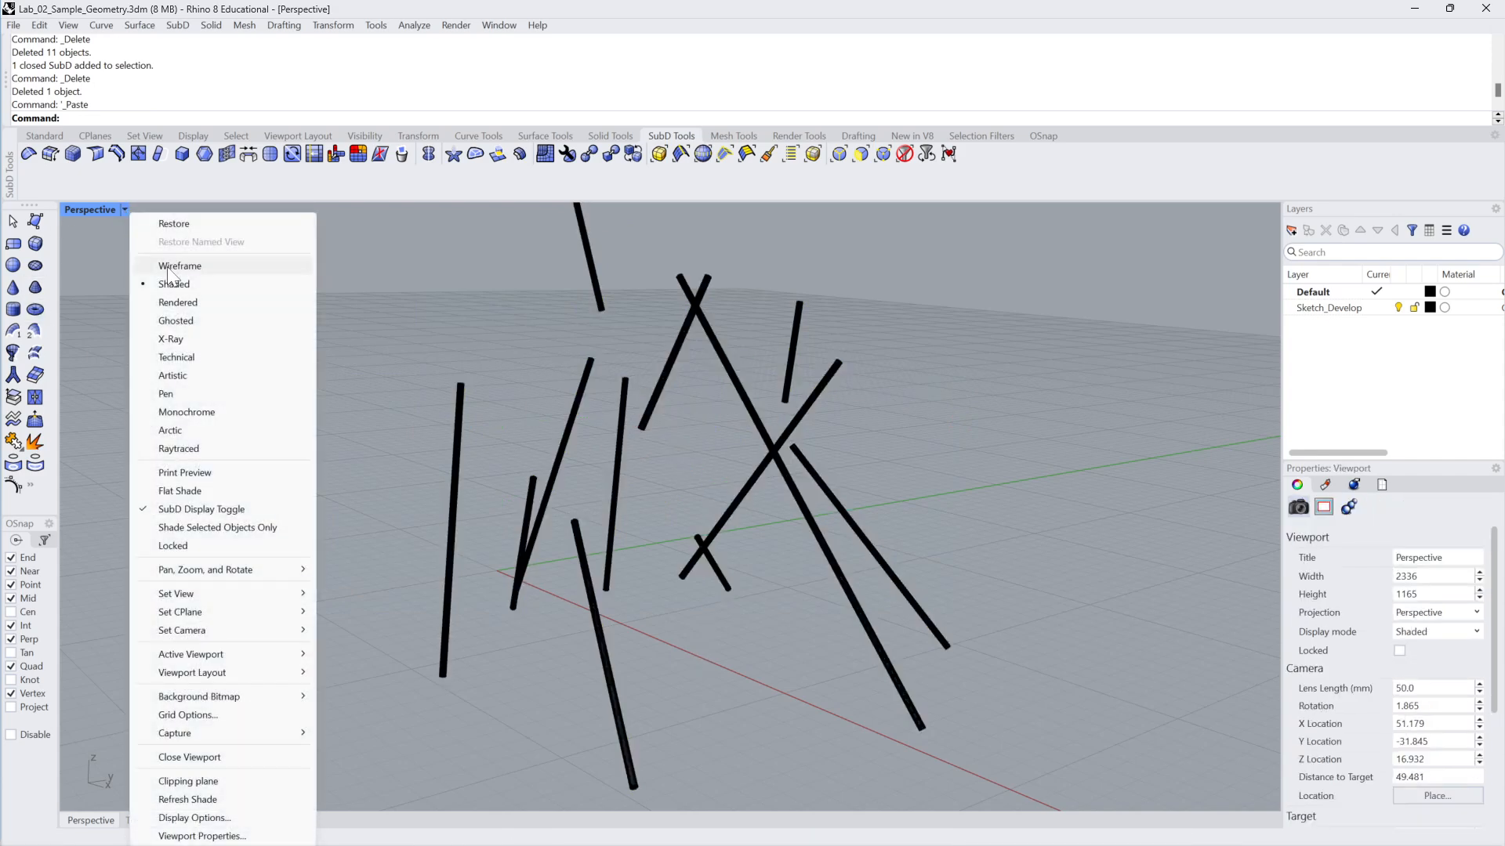
pyautogui.click(331, 271)
pyautogui.click(123, 210)
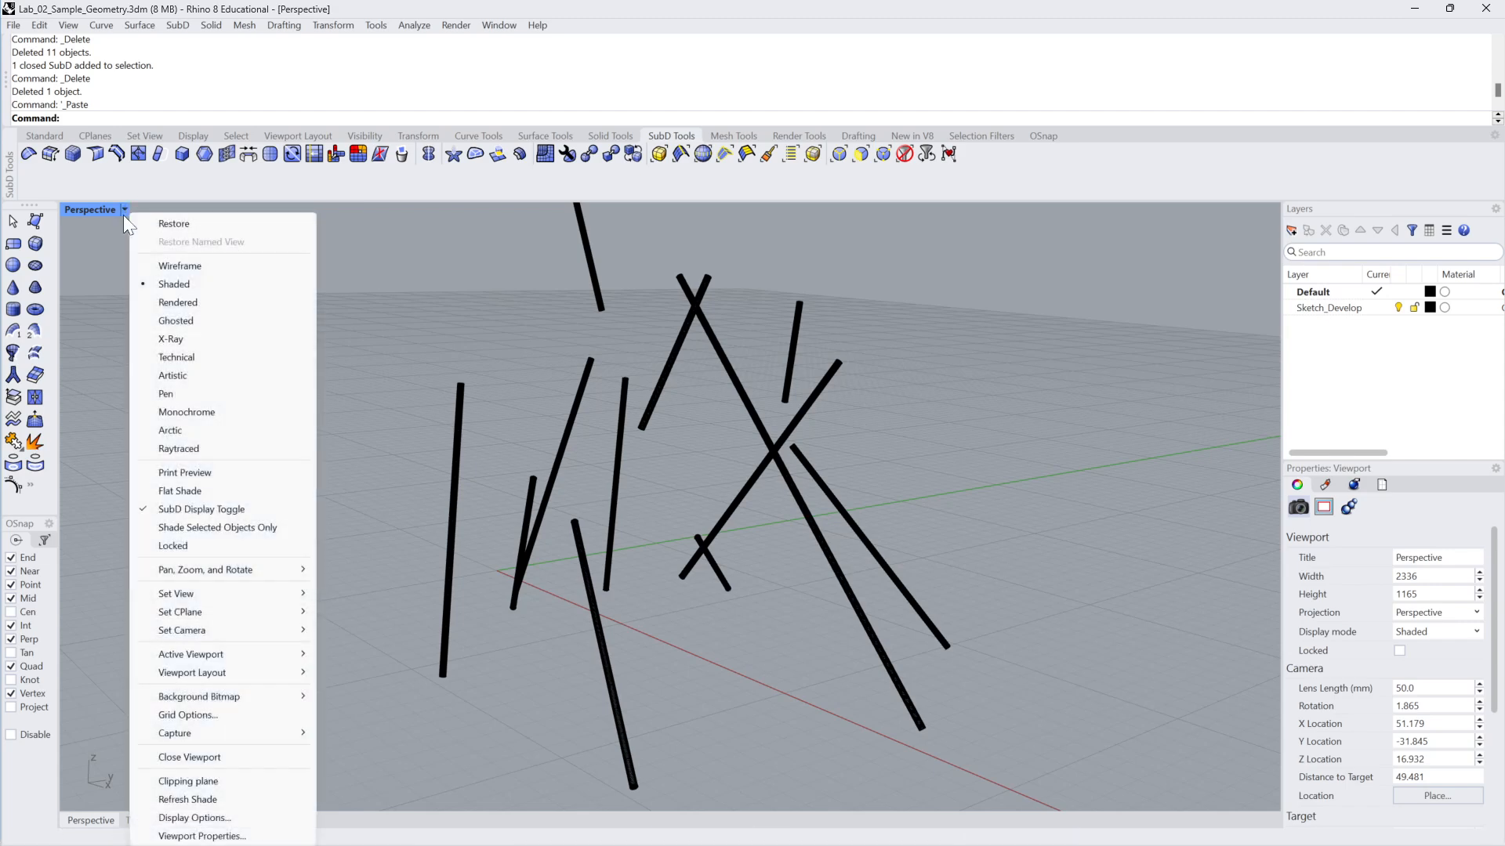
pyautogui.click(177, 301)
pyautogui.moveTo(280, 325); pyautogui.dragTo(665, 372, button='right')
pyautogui.click(740, 381)
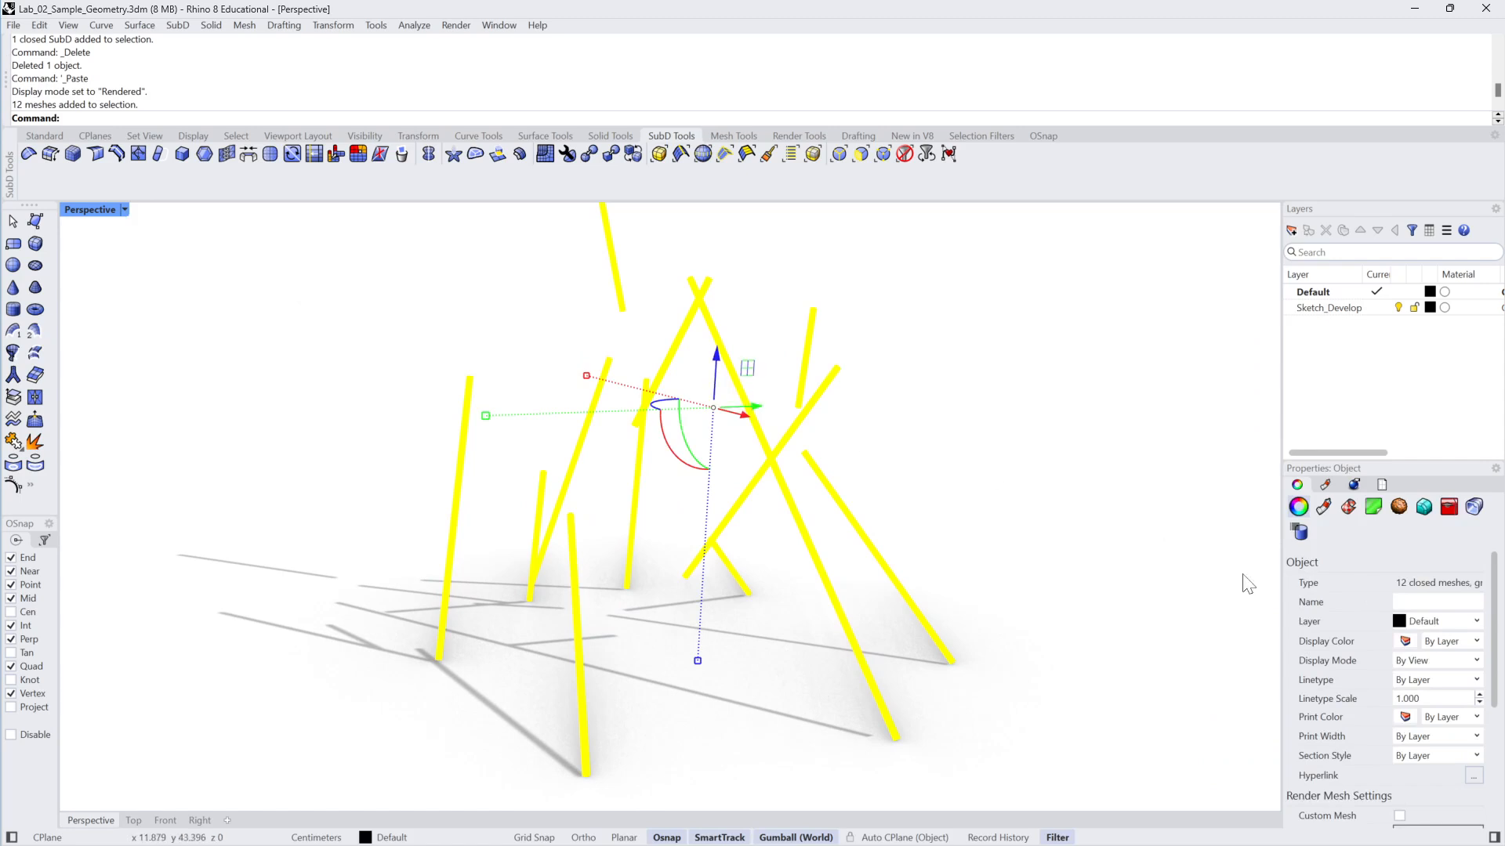
pyautogui.moveTo(1248, 584); pyautogui.dragTo(365, 367, button='right')
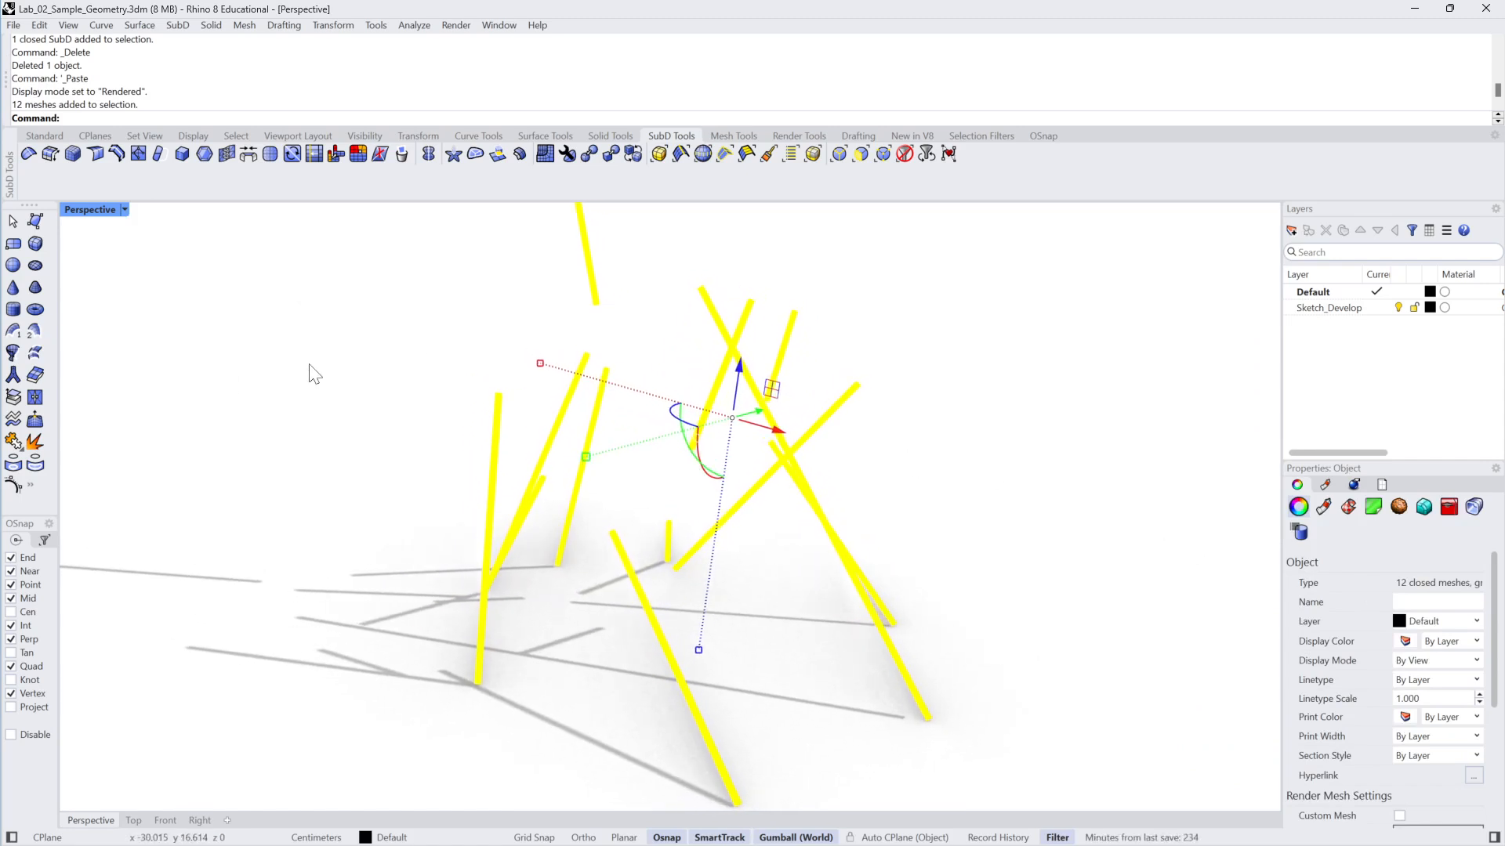
pyautogui.scroll(-3, 674, 471)
pyautogui.click(1138, 391)
# Show all hidden objects and isolate the body mesh together with the tube mesh group
pyautogui.moveTo(844, 446); pyautogui.dragTo(870, 445, button='right')
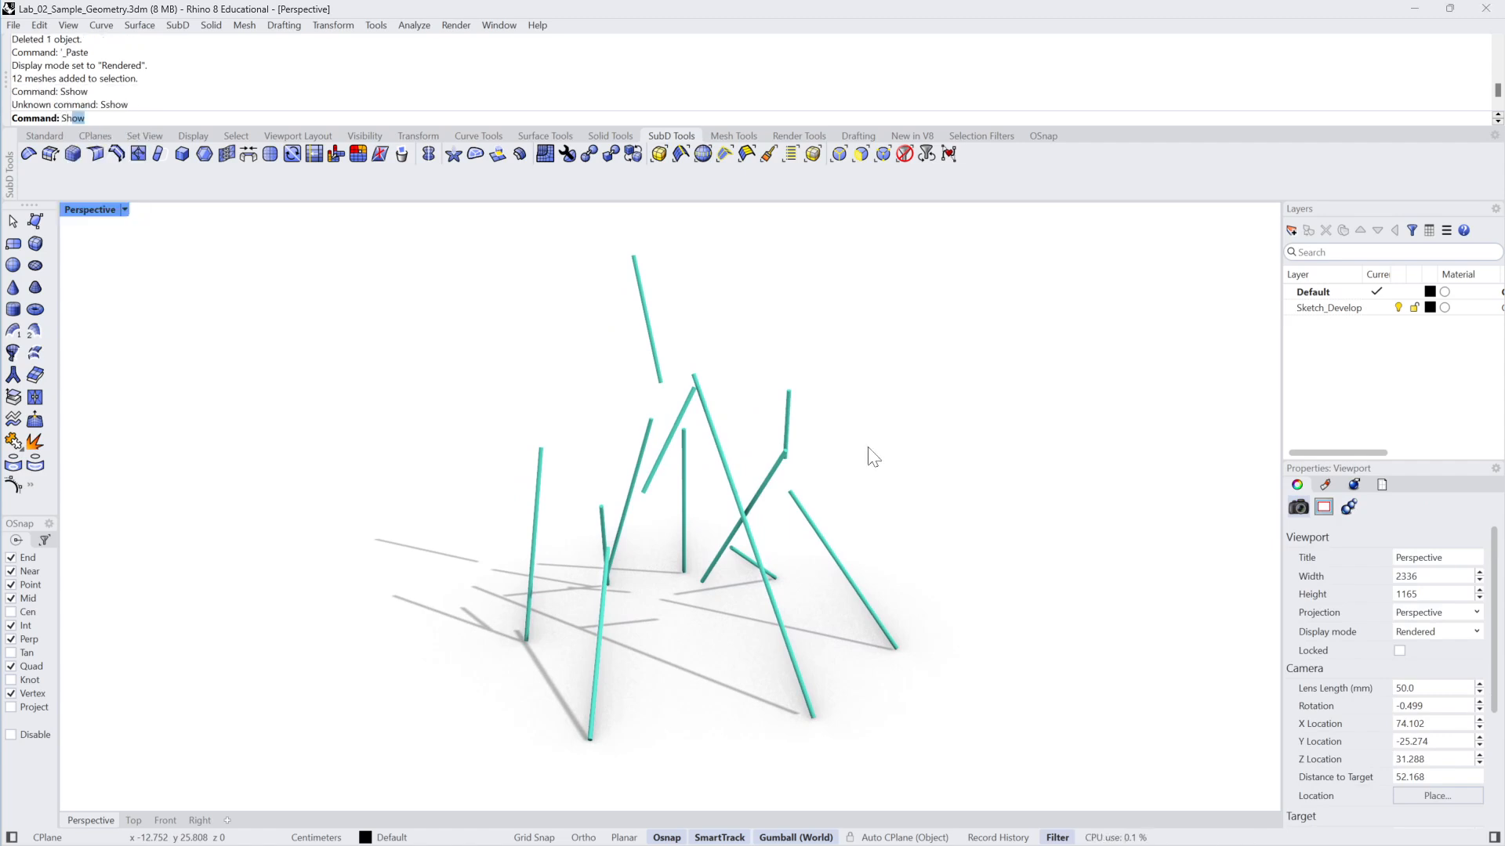
pyautogui.press('Return')
pyautogui.moveTo(867, 446); pyautogui.dragTo(754, 425, button='right')
pyautogui.click(754, 425)
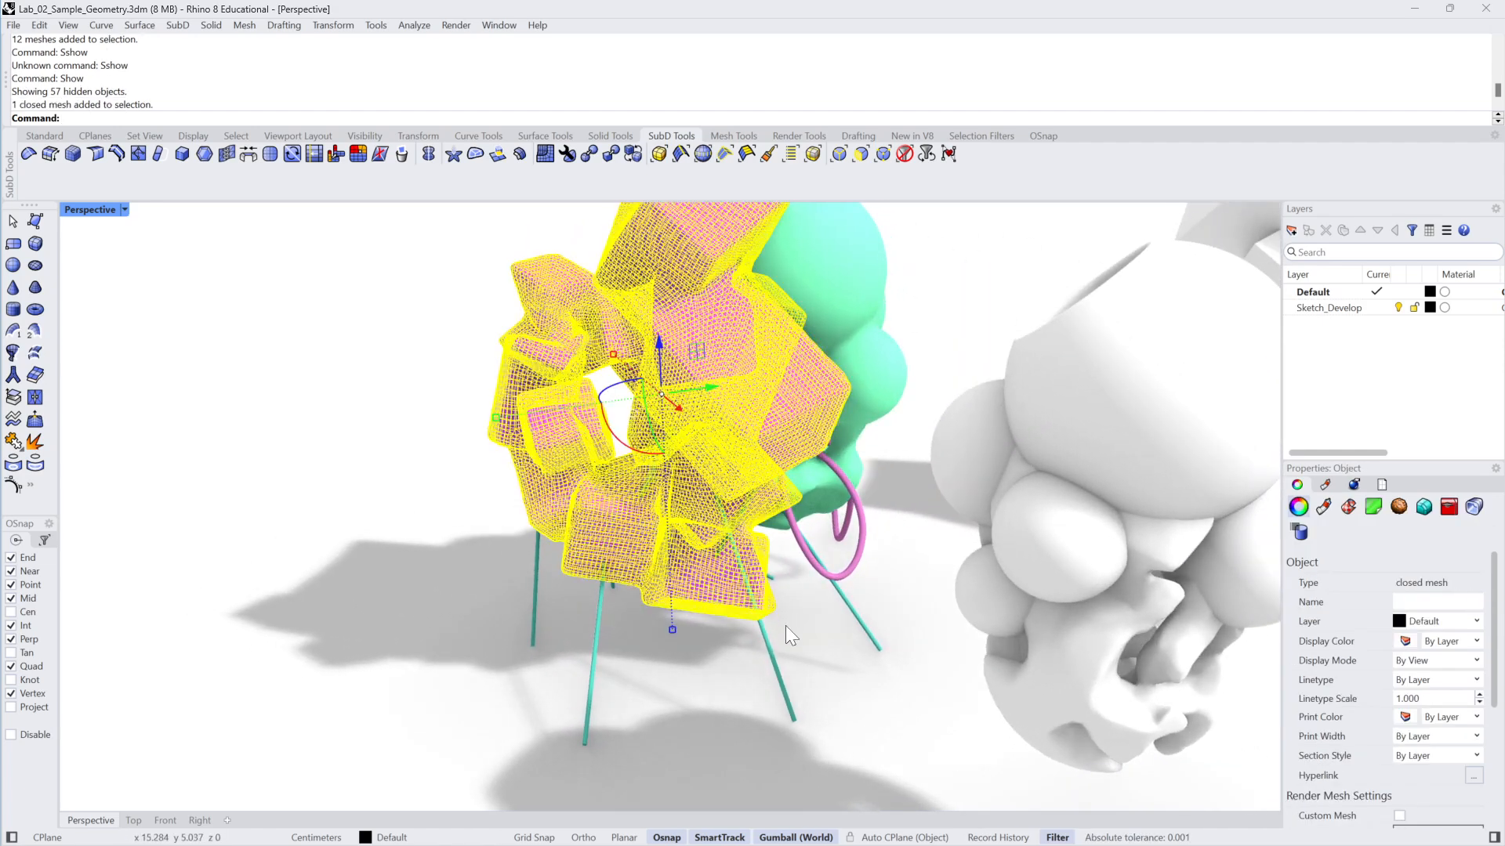
pyautogui.keyDown('shift'); pyautogui.click(862, 622); pyautogui.keyUp('shift')
pyautogui.write('Isolate')
pyautogui.press('Return')
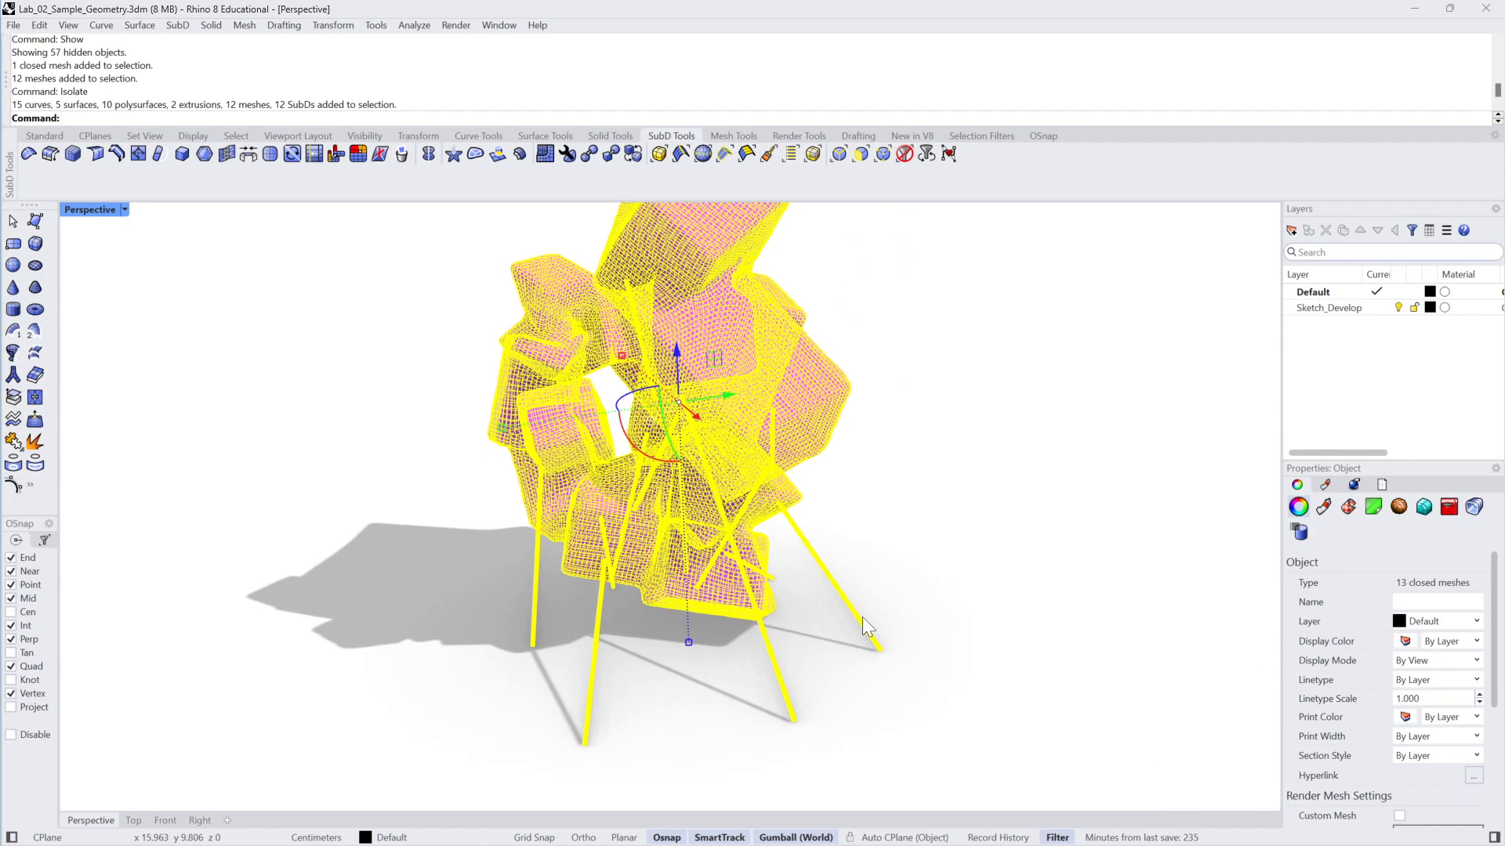
# Select the grouped tube meshes and ungroup them into individual meshes
pyautogui.moveTo(862, 617); pyautogui.dragTo(711, 365, button='right')
pyautogui.click(711, 364)
pyautogui.click(1034, 364)
pyautogui.moveTo(1035, 364); pyautogui.dragTo(839, 619, button='right')
pyautogui.moveTo(817, 667); pyautogui.dragTo(665, 709)
pyautogui.write('Ungroup')
pyautogui.press('Return')
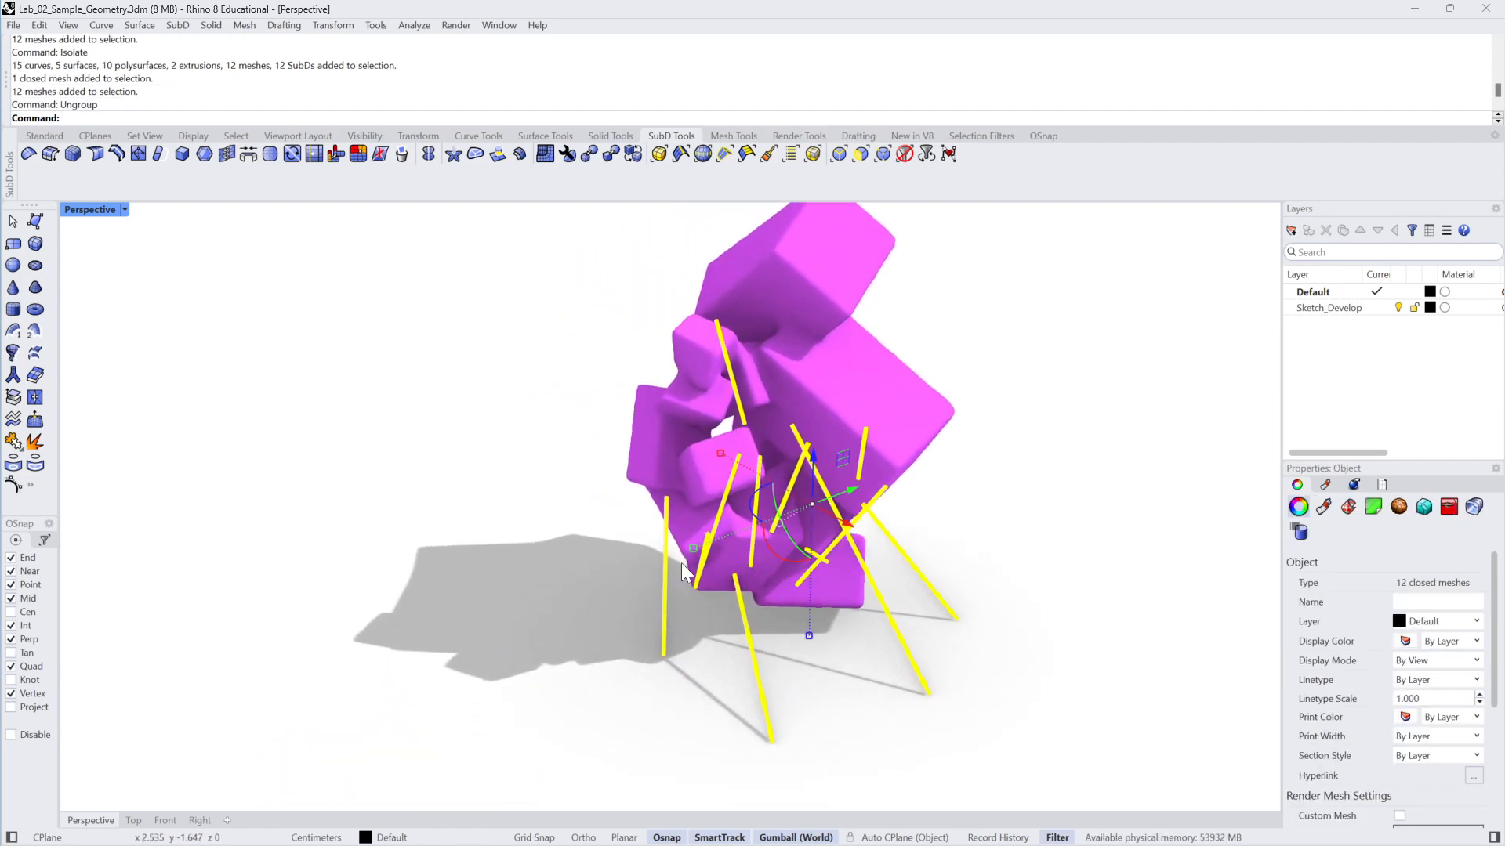
pyautogui.click(482, 679)
# Rotate the front leg mesh about the vertical axis and shift it about 5 cm within the gumball plane toward the lower blocks
pyautogui.moveTo(680, 698); pyautogui.dragTo(675, 699)
pyautogui.moveTo(683, 603); pyautogui.dragTo(692, 646, button='right')
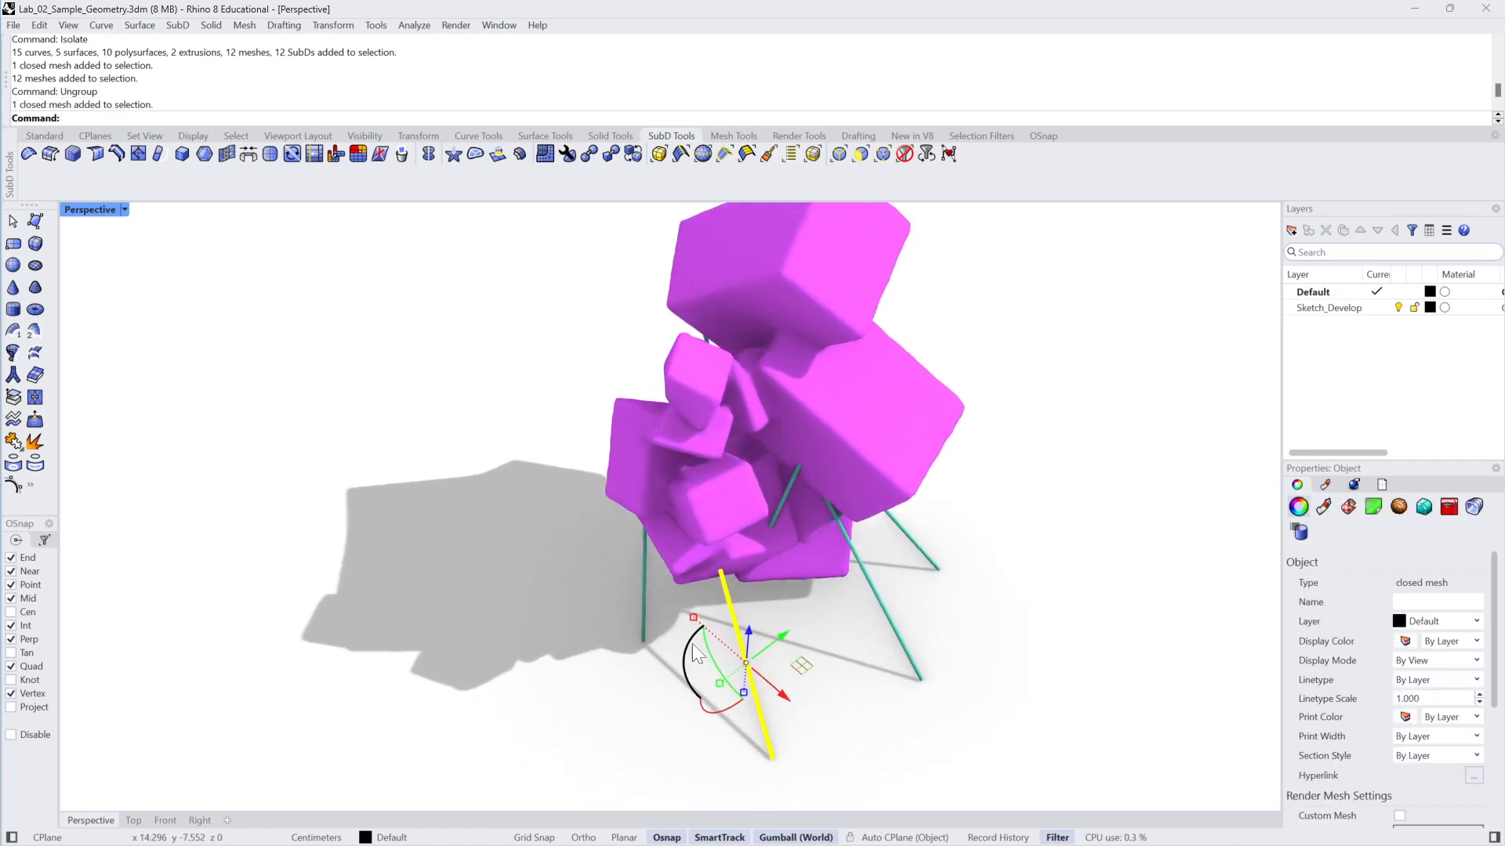
pyautogui.moveTo(719, 646); pyautogui.dragTo(756, 678)
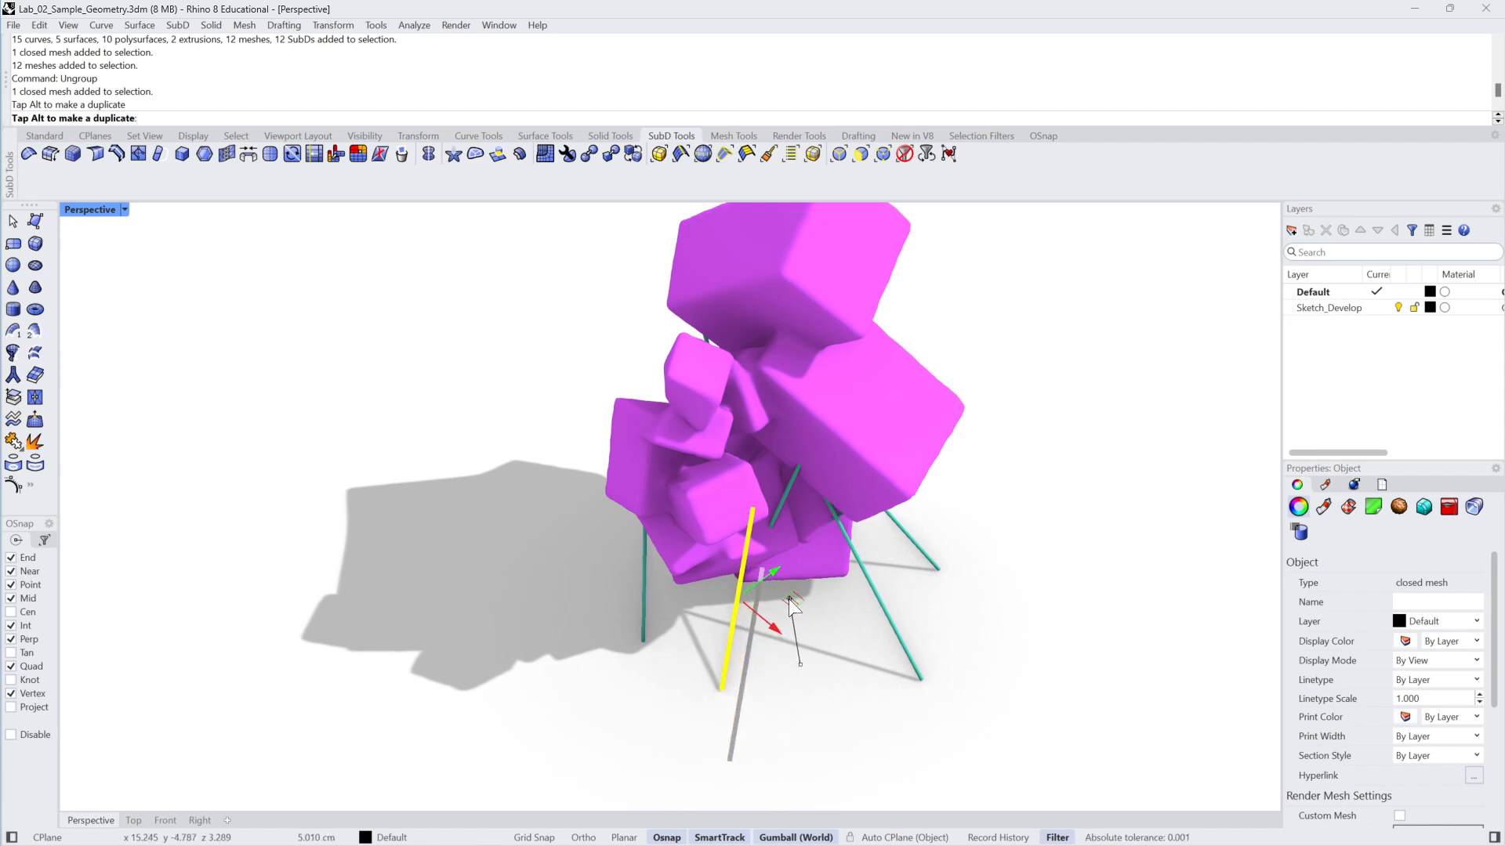
pyautogui.moveTo(789, 600); pyautogui.dragTo(789, 599)
pyautogui.click(872, 680)
pyautogui.moveTo(871, 680); pyautogui.dragTo(981, 526, button='right')
# Select the body and a slanted leg individually and examine the model from several sides
pyautogui.click(822, 445)
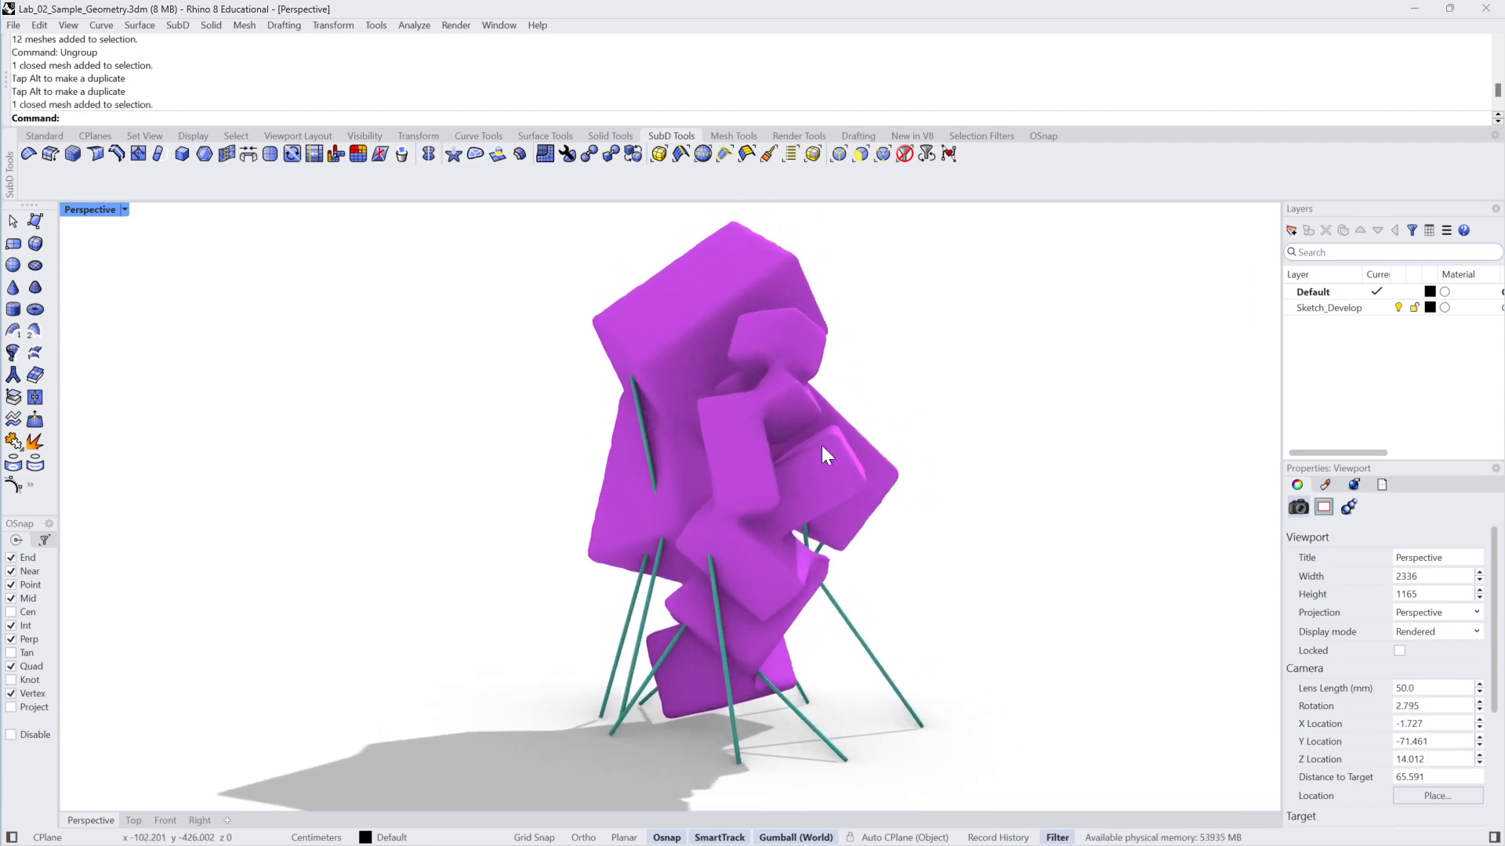
pyautogui.click(862, 641)
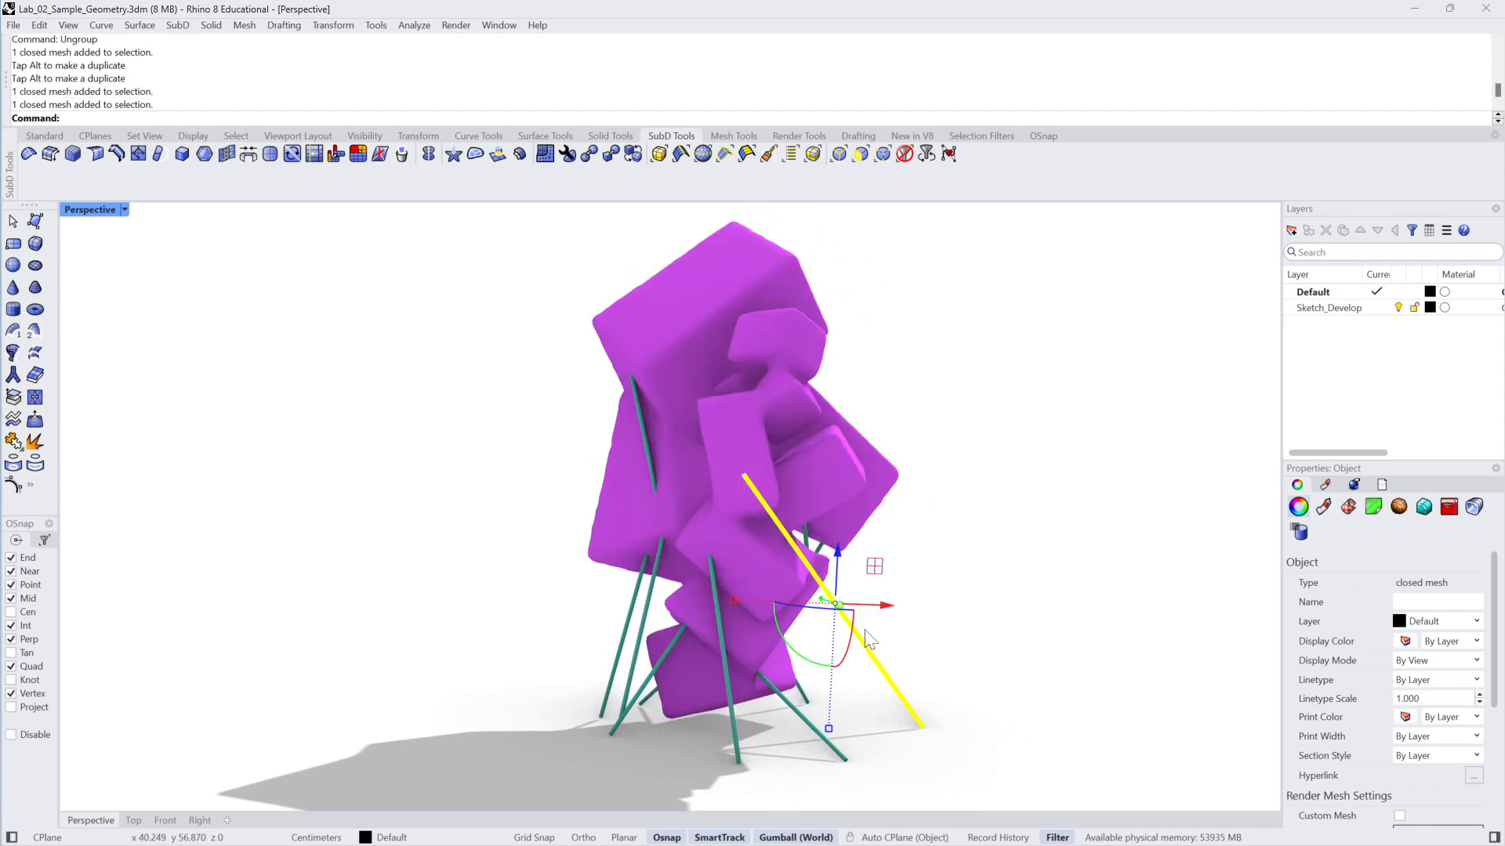
pyautogui.click(981, 617)
pyautogui.moveTo(982, 617); pyautogui.dragTo(833, 468, button='right')
pyautogui.moveTo(955, 656); pyautogui.dragTo(917, 490, button='right')
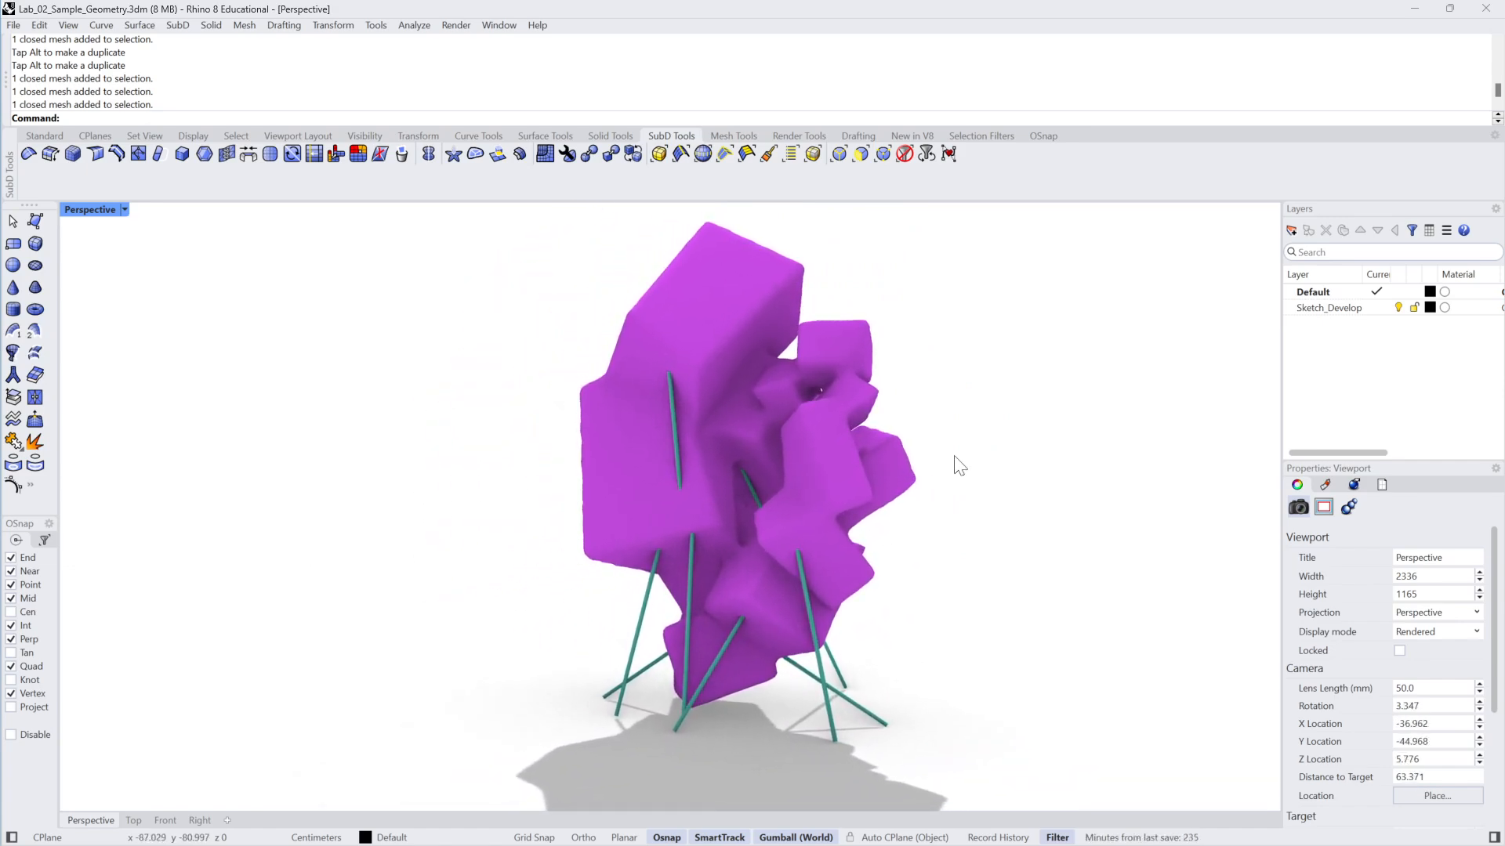
# Select every visible mesh with SelMesh, hide the selection, and undo the hide
pyautogui.press('Return')
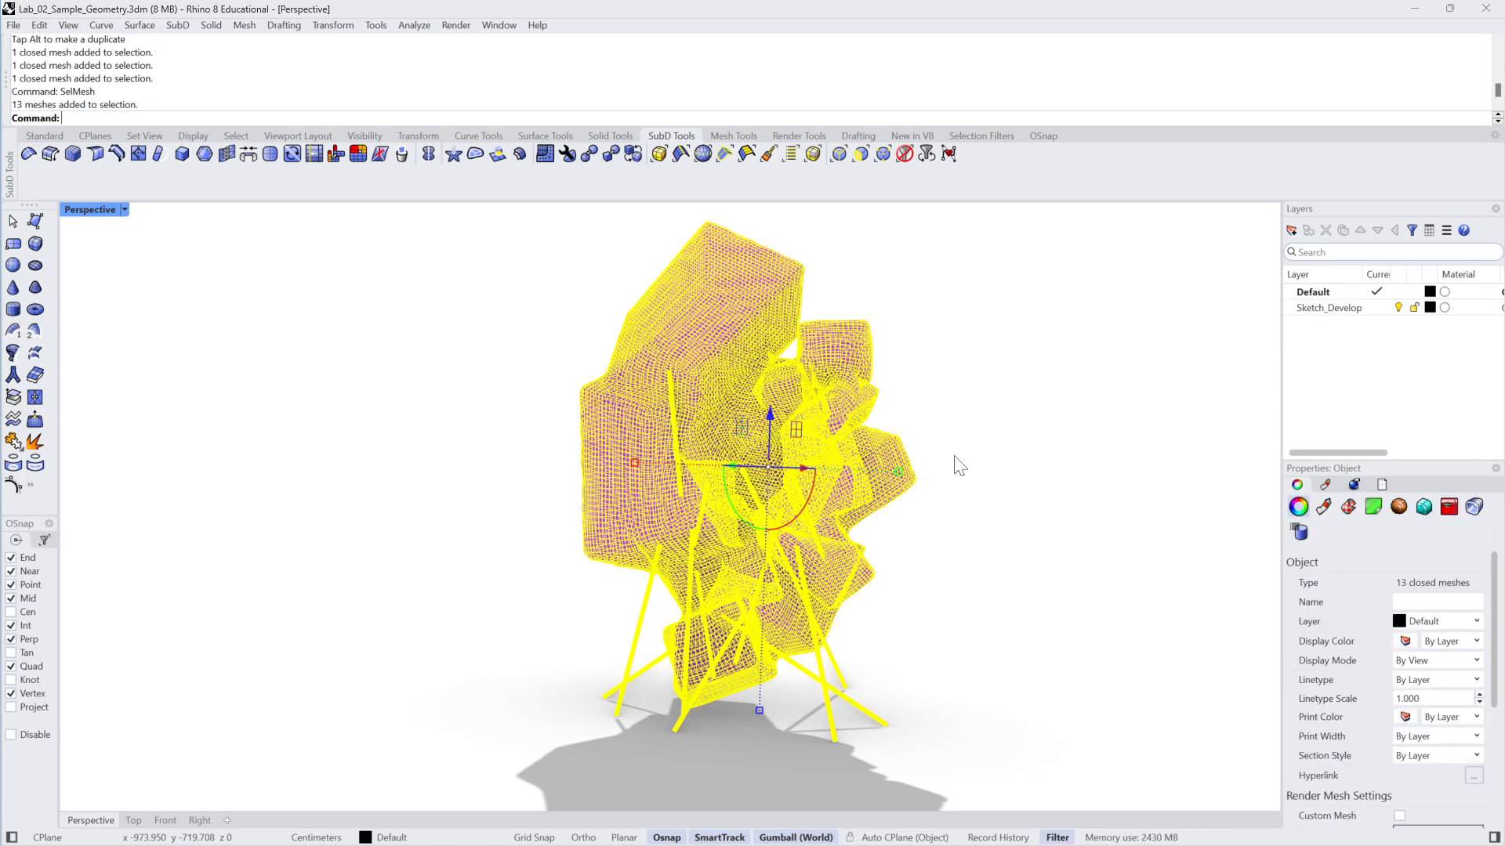
pyautogui.hotkey('ctrl', 'h')
pyautogui.hotkey('ctrl', 'z')
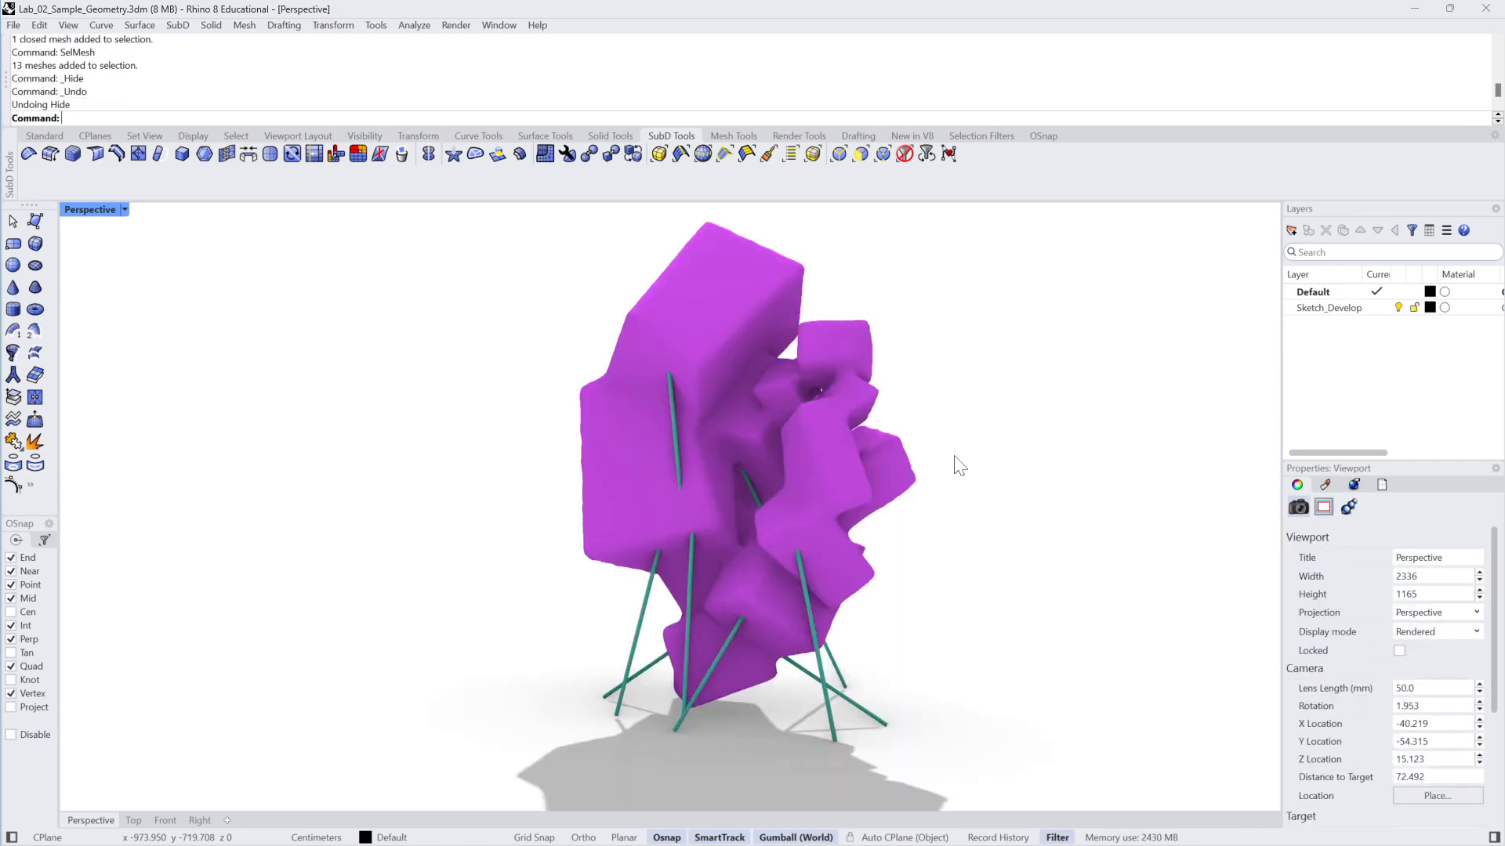
# Clear the selection of the body and leg meshes and set the Perspective viewport to Shaded display
pyautogui.moveTo(972, 261); pyautogui.dragTo(455, 755)
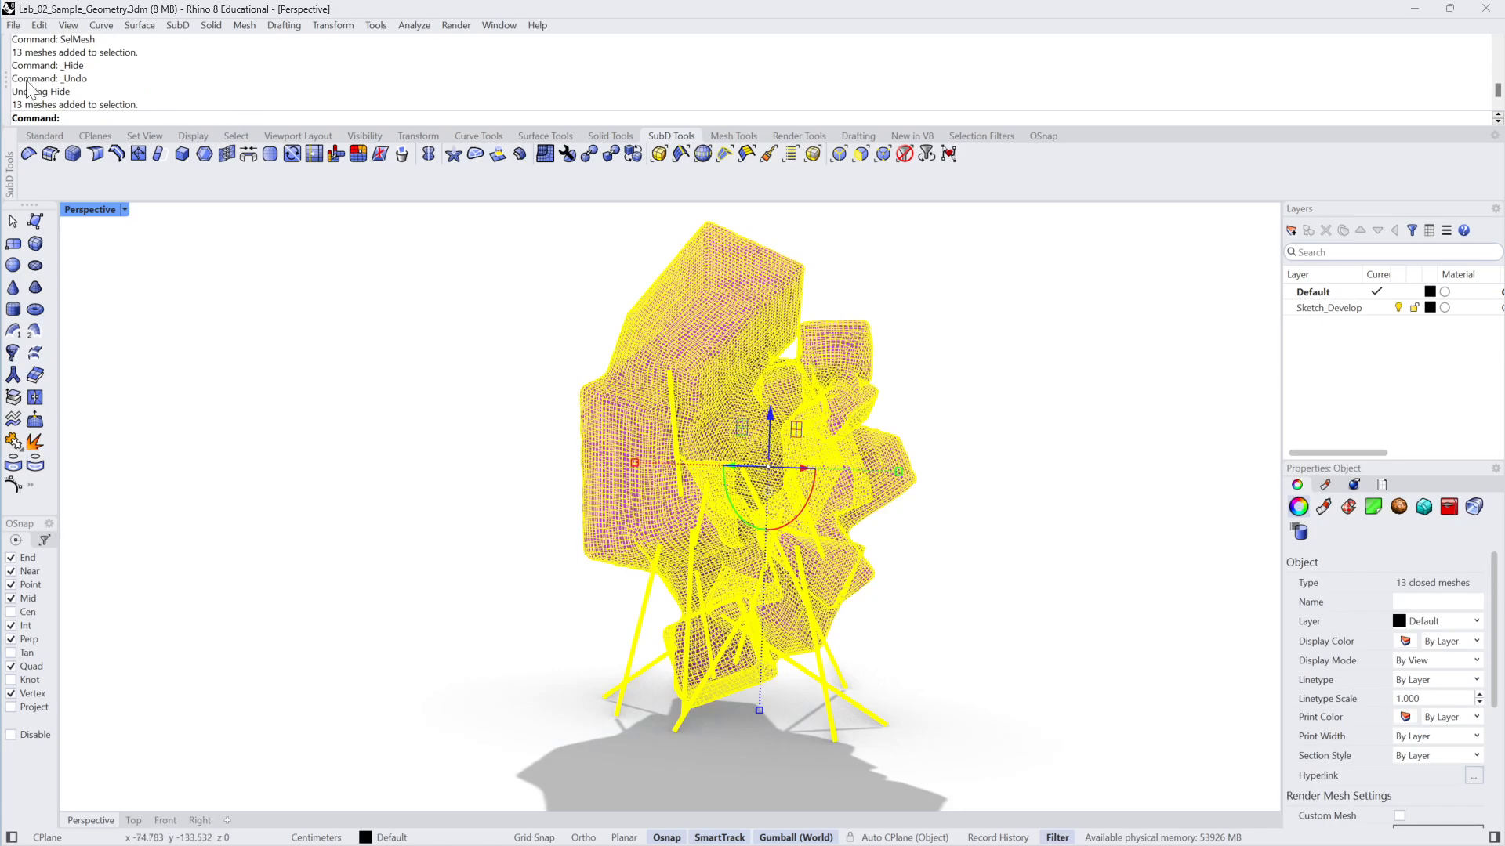
pyautogui.click(522, 528)
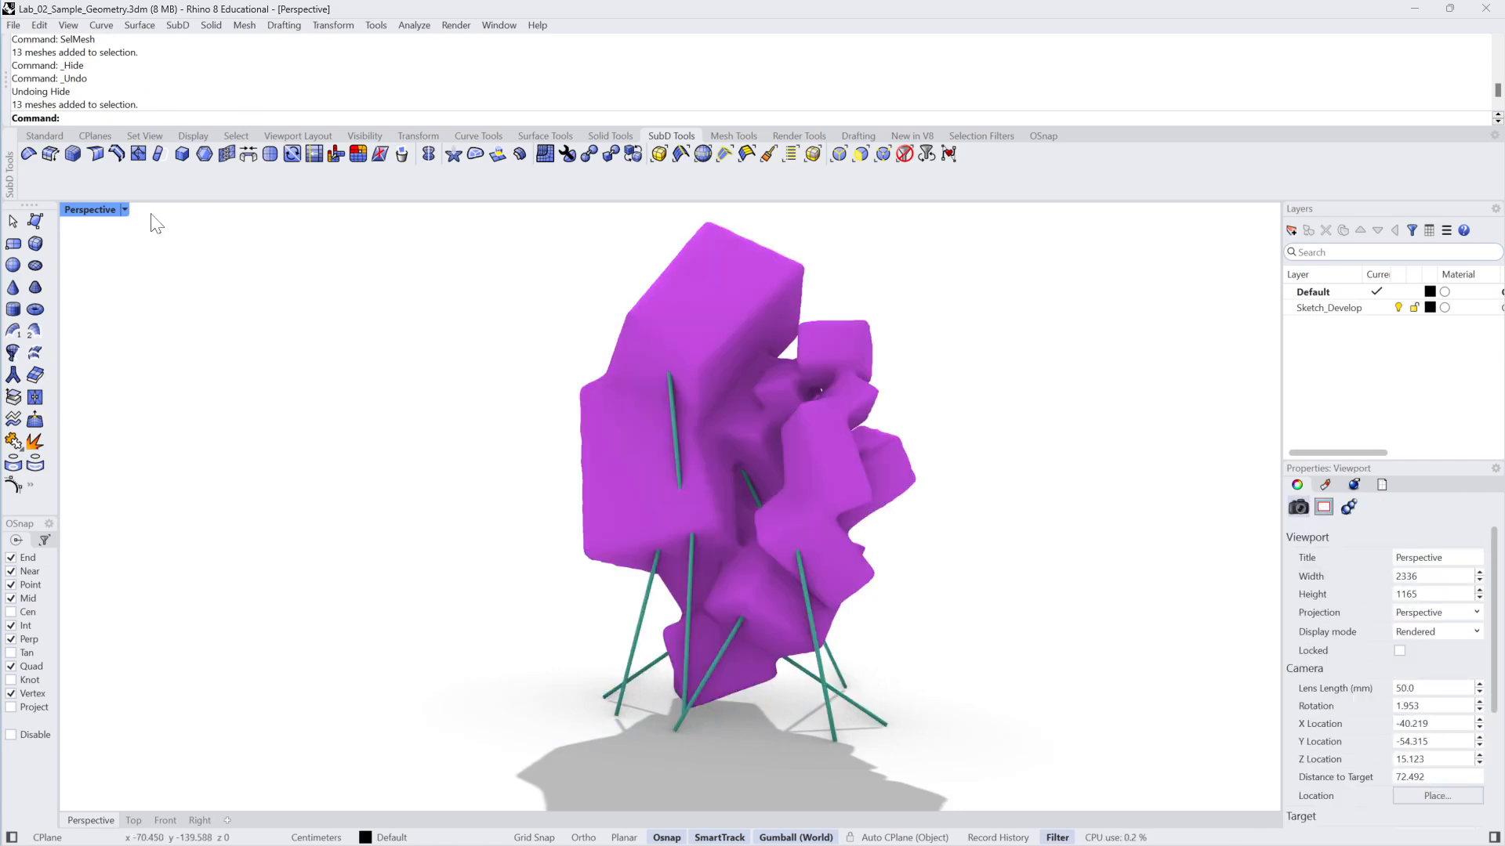
pyautogui.click(125, 210)
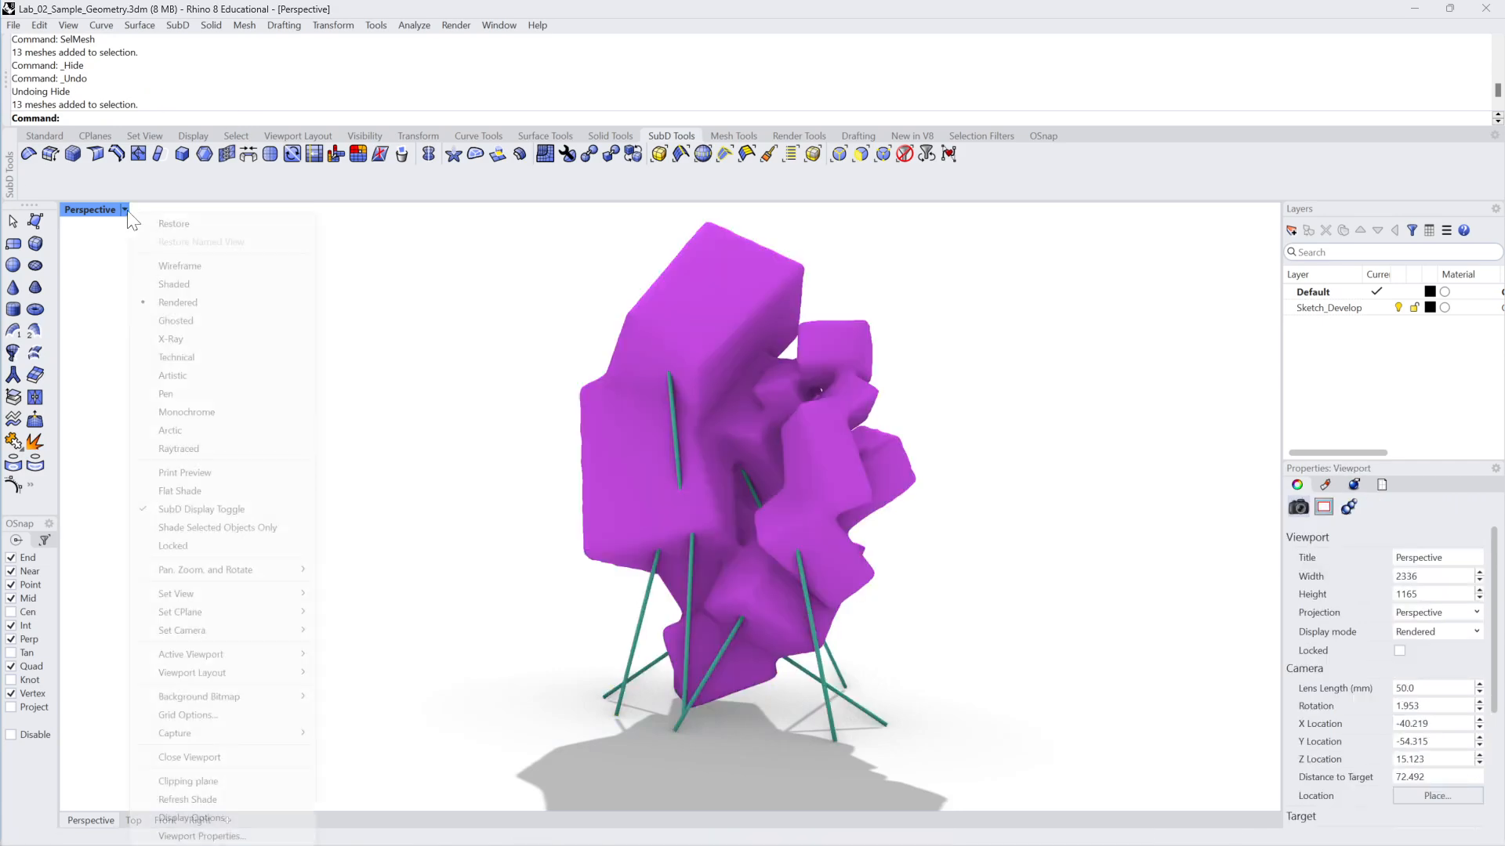
pyautogui.click(180, 292)
# Select the body mesh together with all of its leg meshes in the Perspective viewport
pyautogui.moveTo(272, 376)
pyautogui.mouseDown(button='right')
pyautogui.moveTo(1001, 305)
pyautogui.moveTo(906, 276)
pyautogui.mouseUp(button='right')
pyautogui.moveTo(905, 276); pyautogui.dragTo(525, 660)
pyautogui.moveTo(732, 483); pyautogui.dragTo(641, 453)
pyautogui.click(997, 426)
pyautogui.moveTo(997, 426); pyautogui.dragTo(934, 328, button='right')
pyautogui.moveTo(934, 328); pyautogui.dragTo(449, 789)
pyautogui.moveTo(498, 355); pyautogui.dragTo(524, 335, button='right')
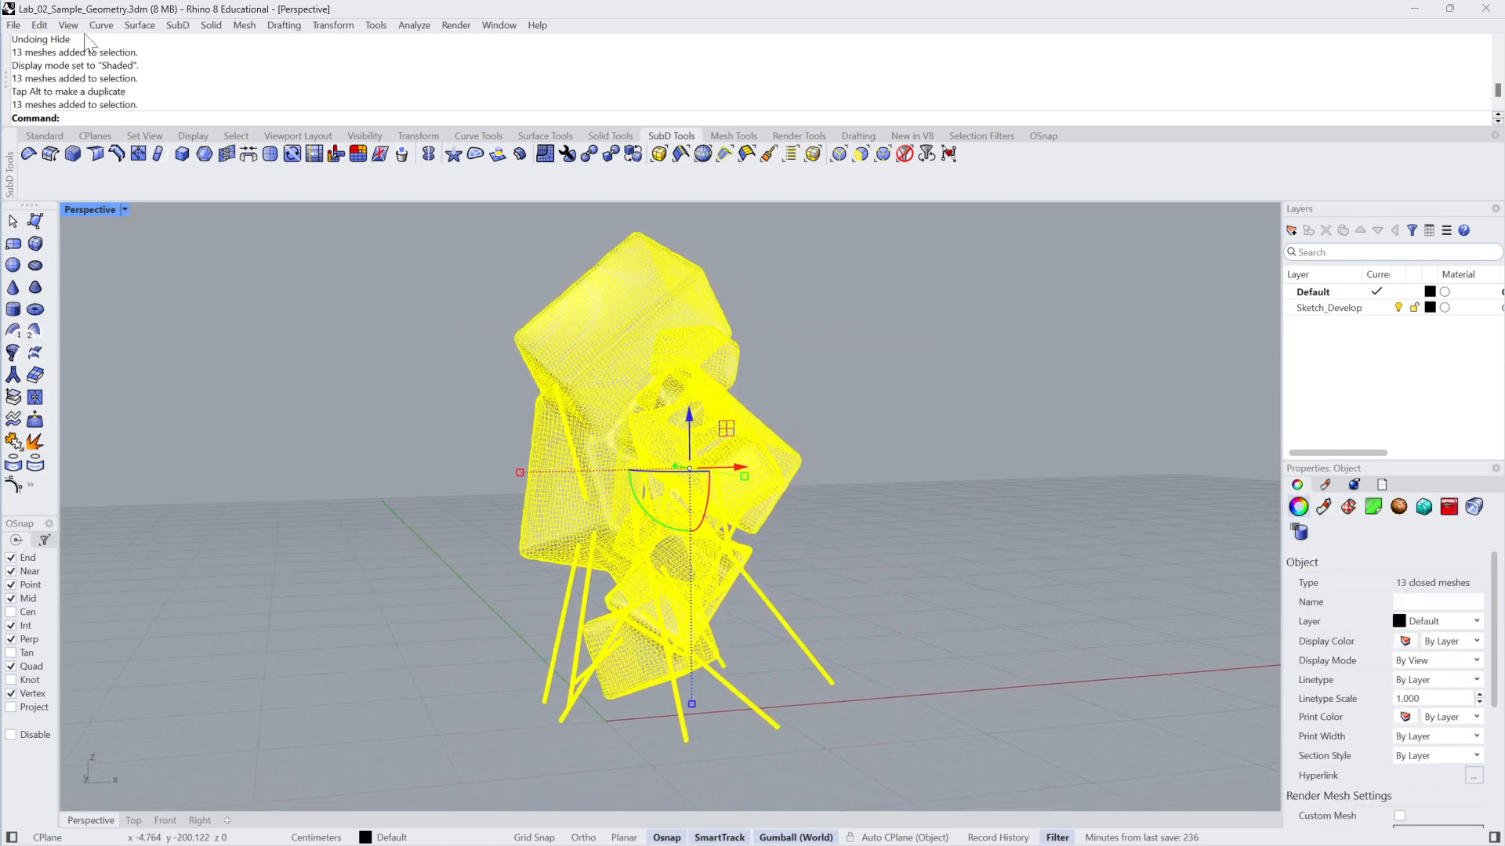
# Export the selected meshes as an OBJ file named Painter_Test_03 in the Test Images folder
pyautogui.click(14, 25)
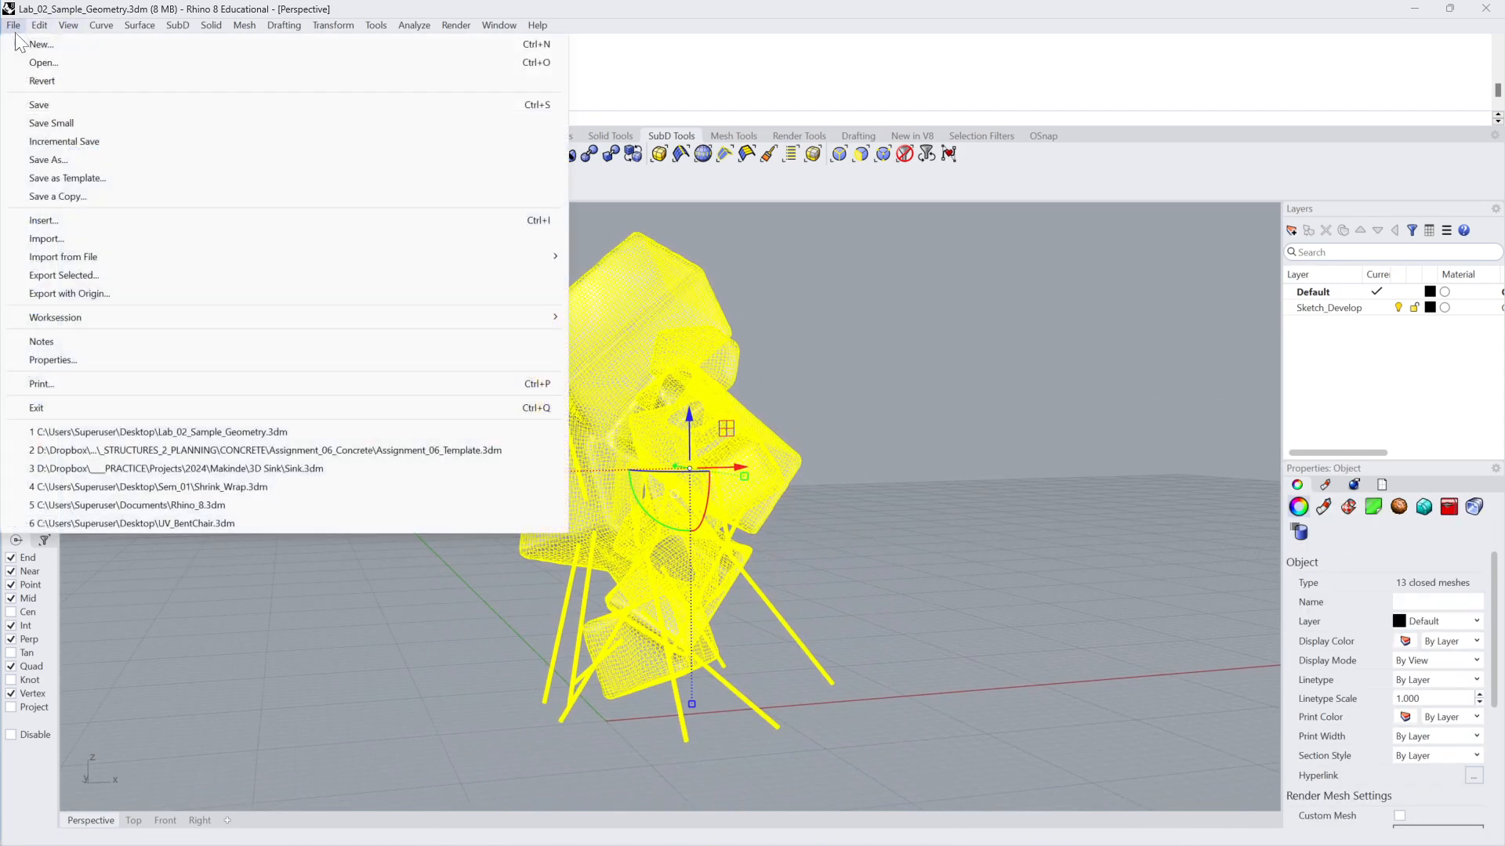
pyautogui.click(79, 276)
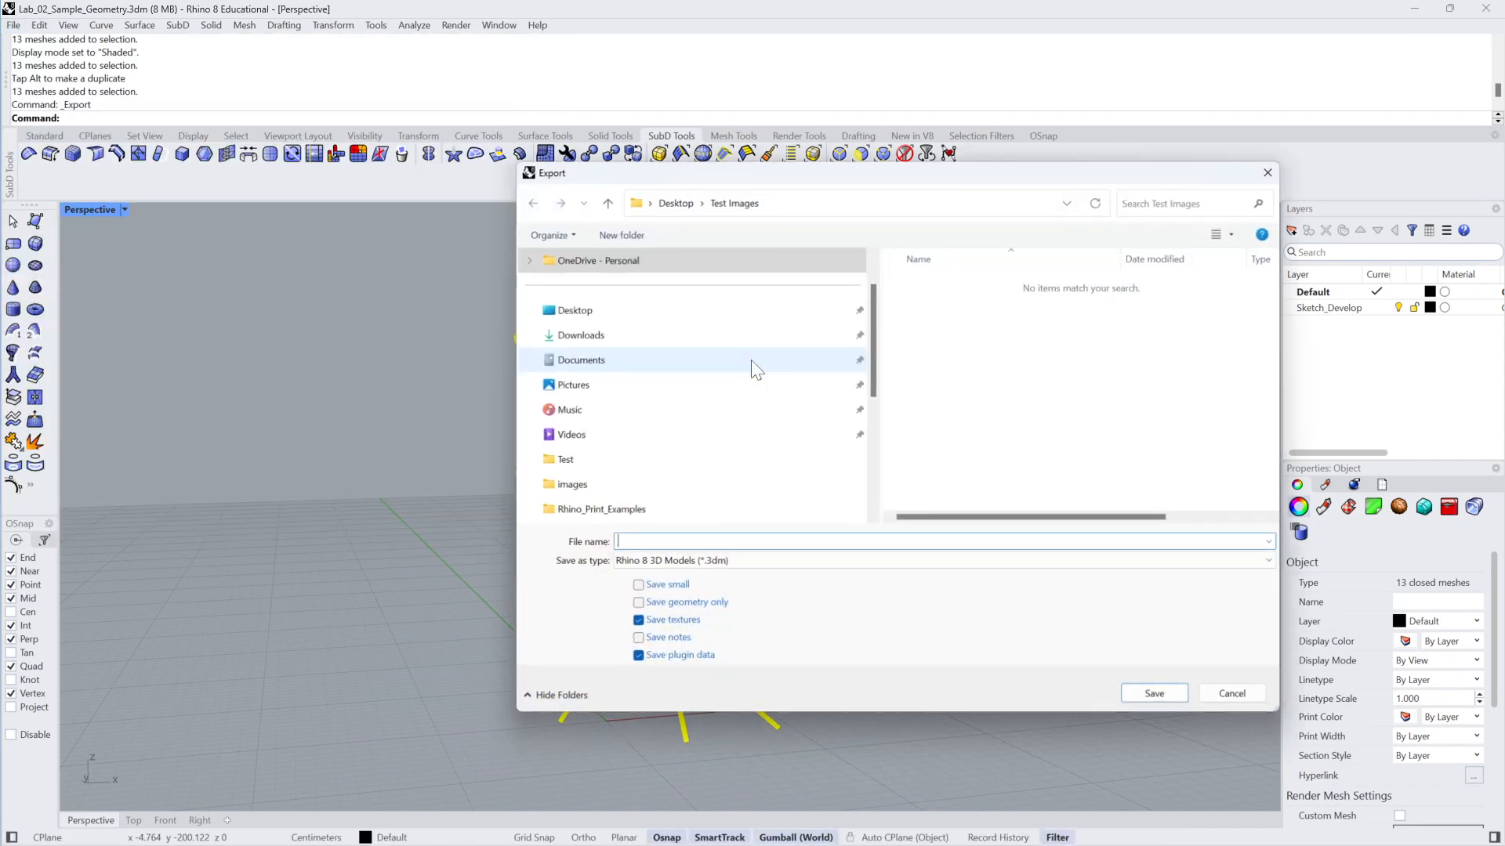
pyautogui.click(720, 561)
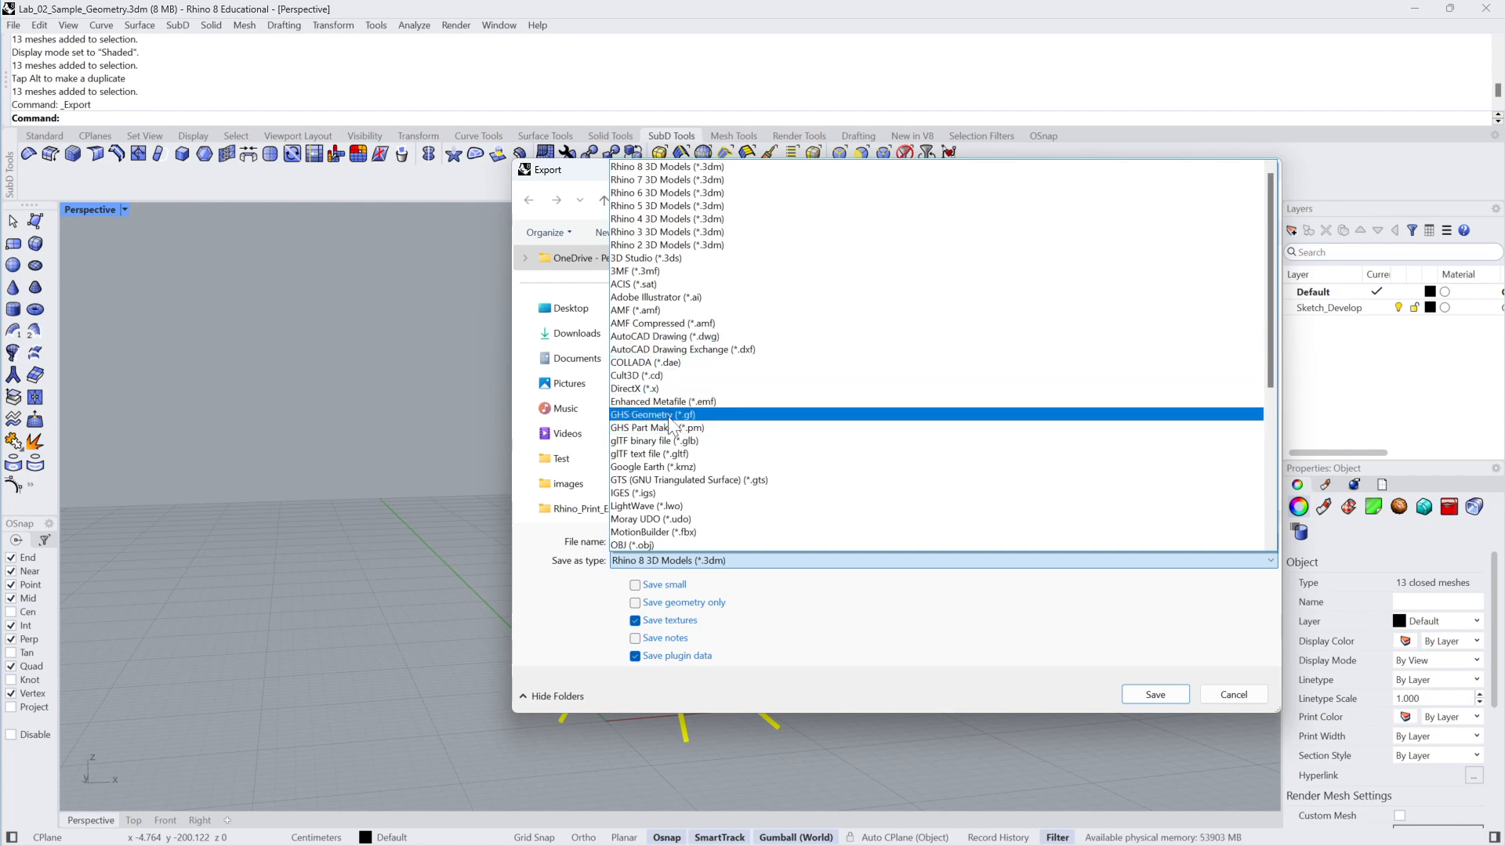
pyautogui.click(660, 545)
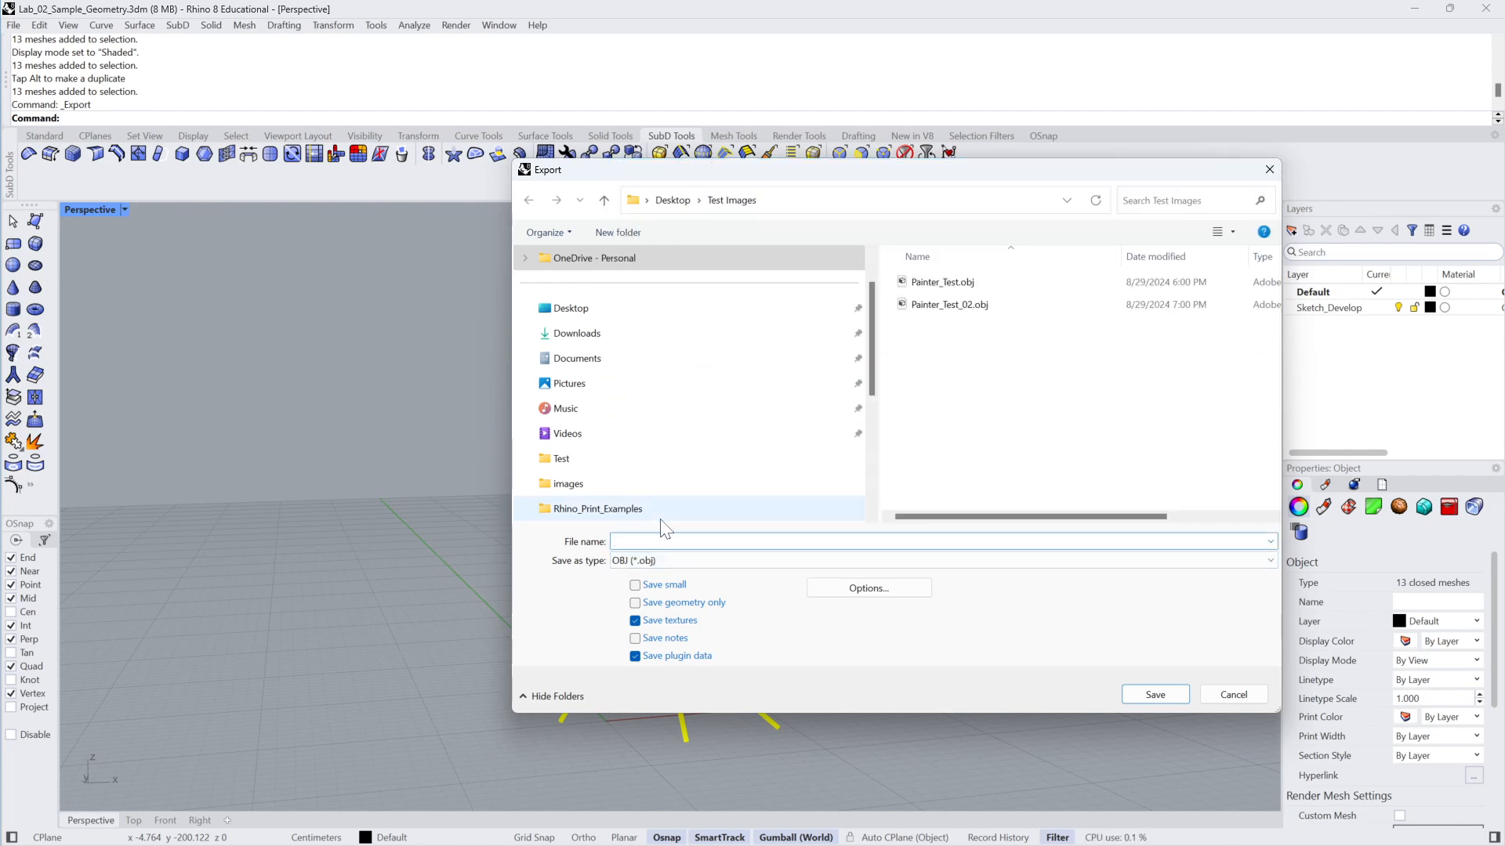
pyautogui.write('Painter_Test')
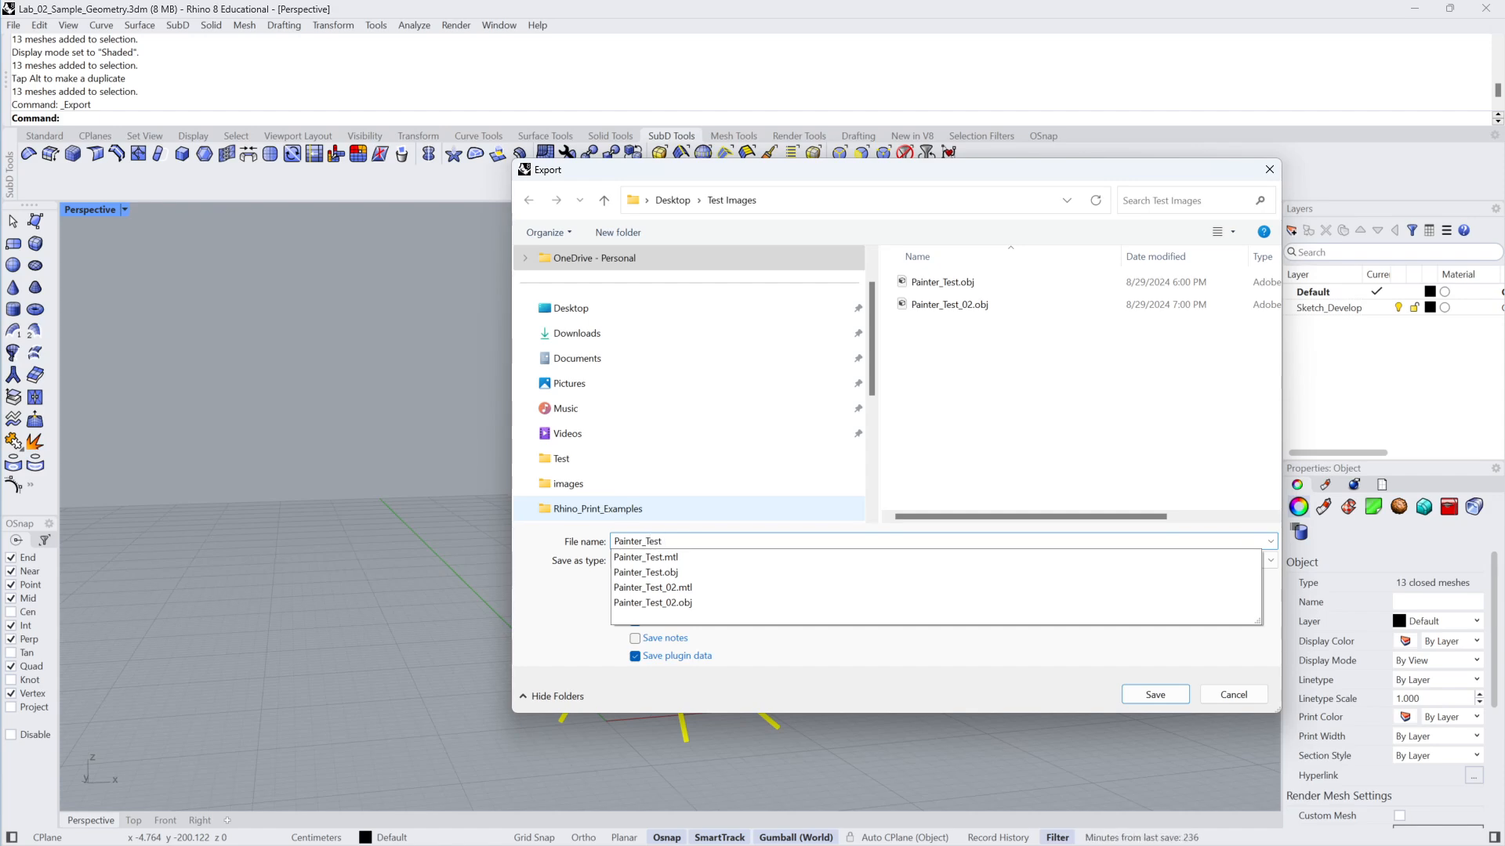
pyautogui.write('_02')
pyautogui.press('Return')
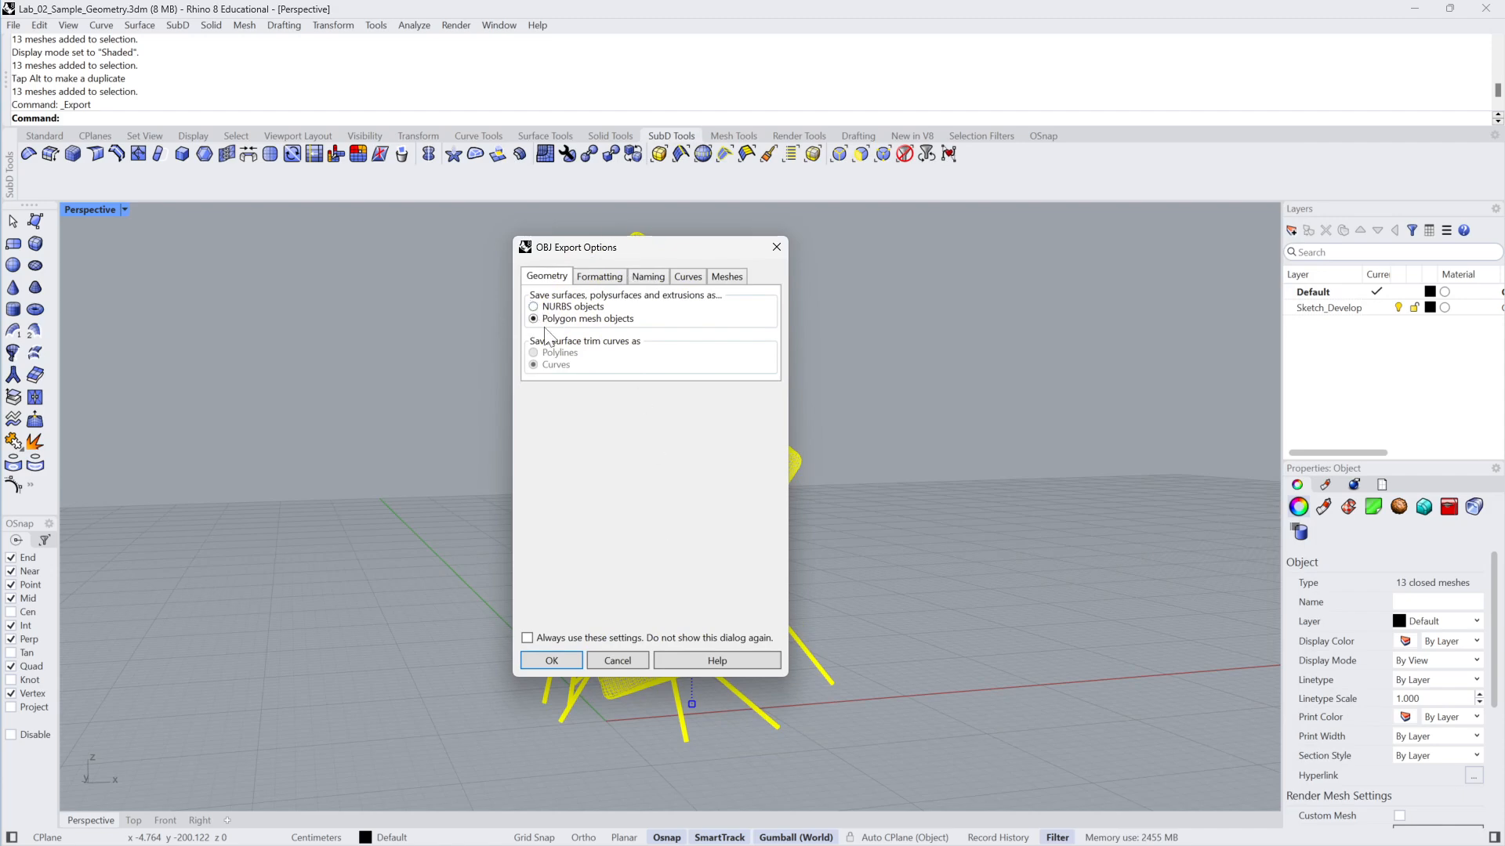
# Check the OBJ formatting options, complete the export with Rhino Z mapped to OBJ Y, and deselect the meshes
pyautogui.click(593, 278)
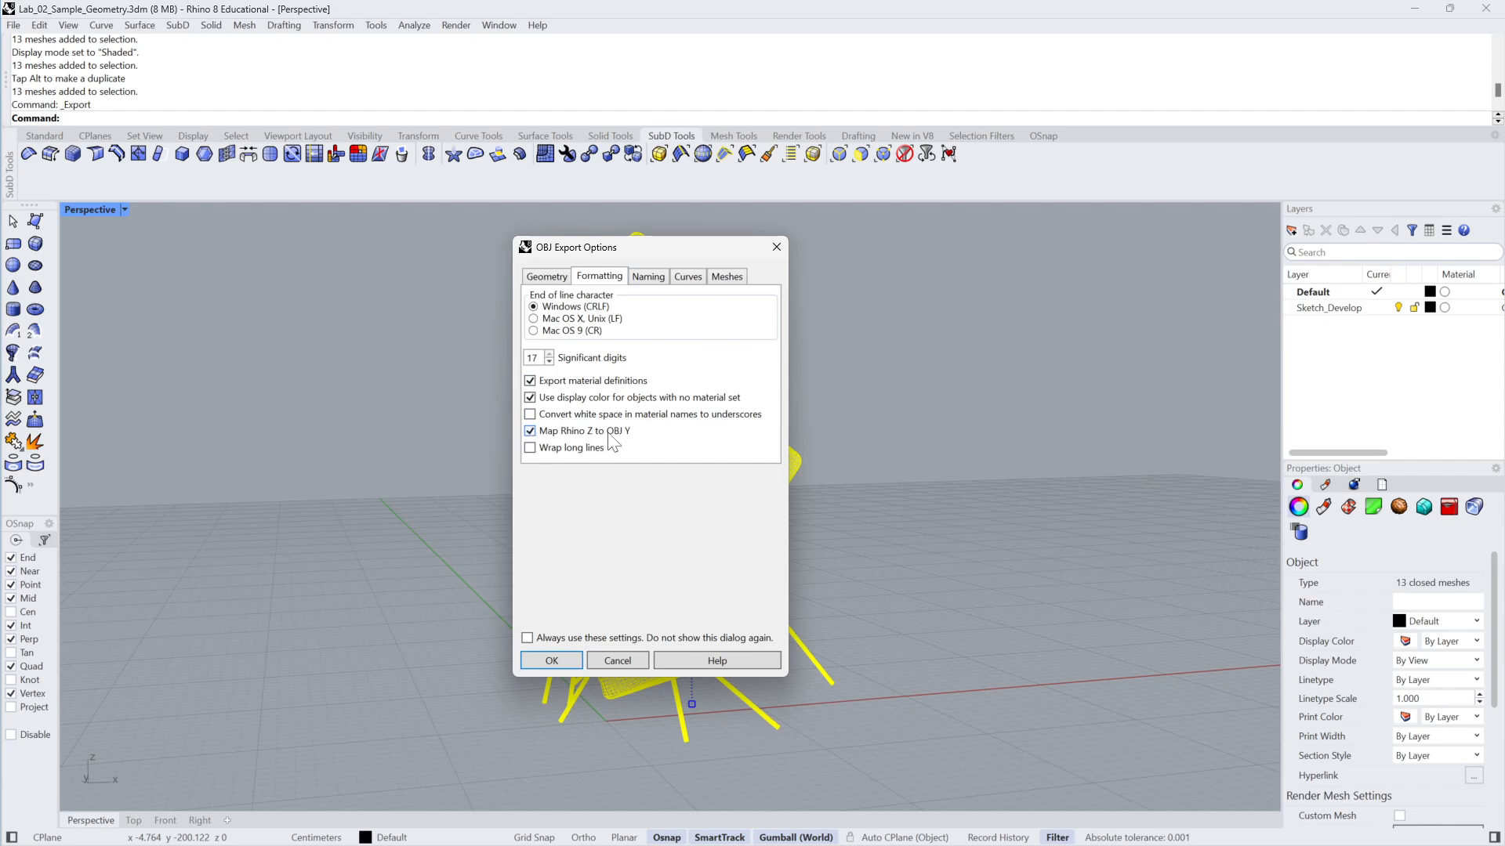
pyautogui.click(550, 658)
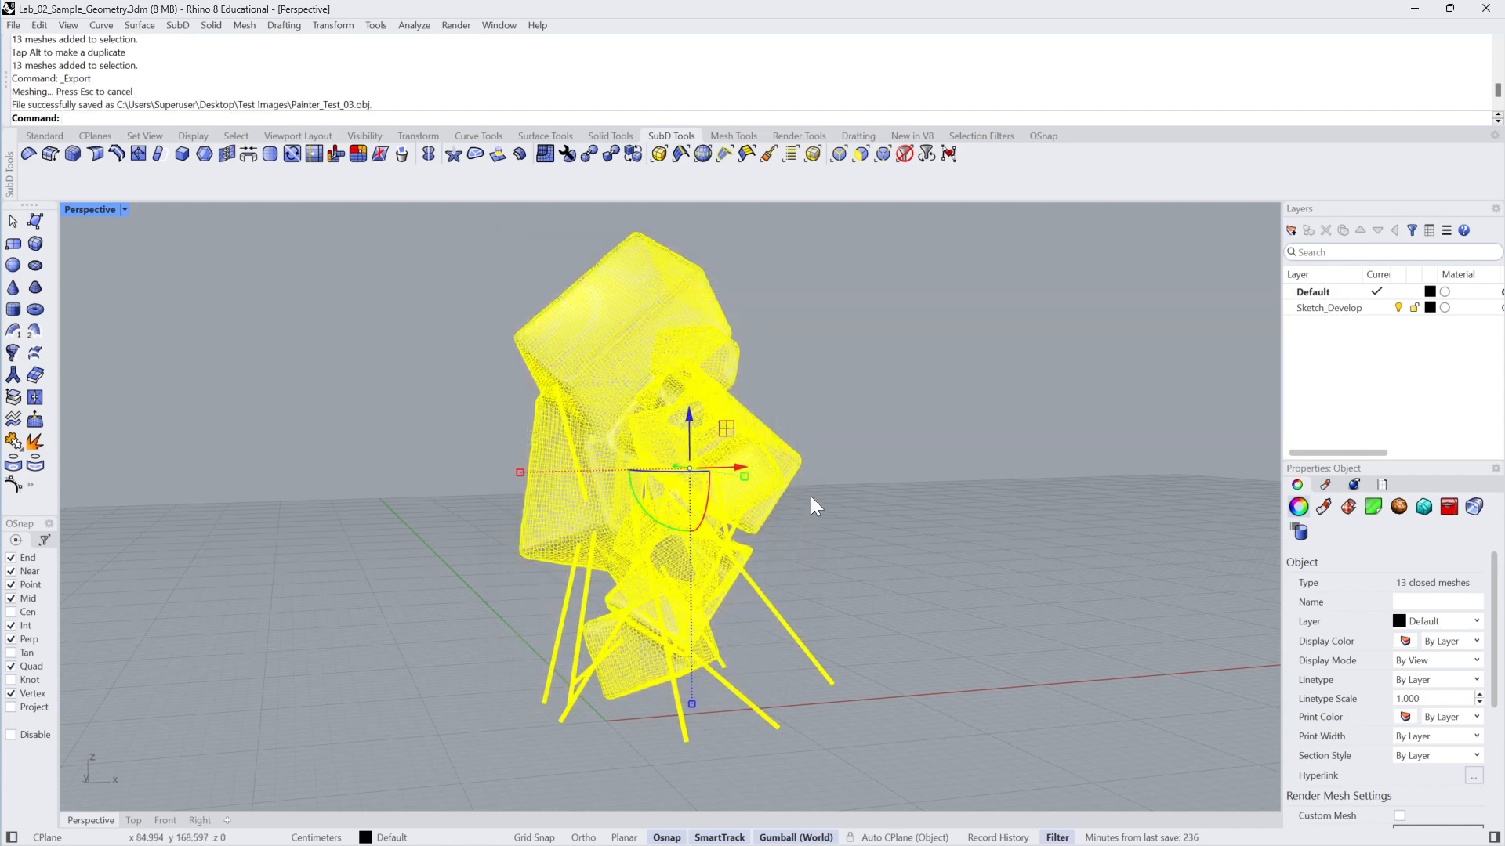
pyautogui.click(826, 511)
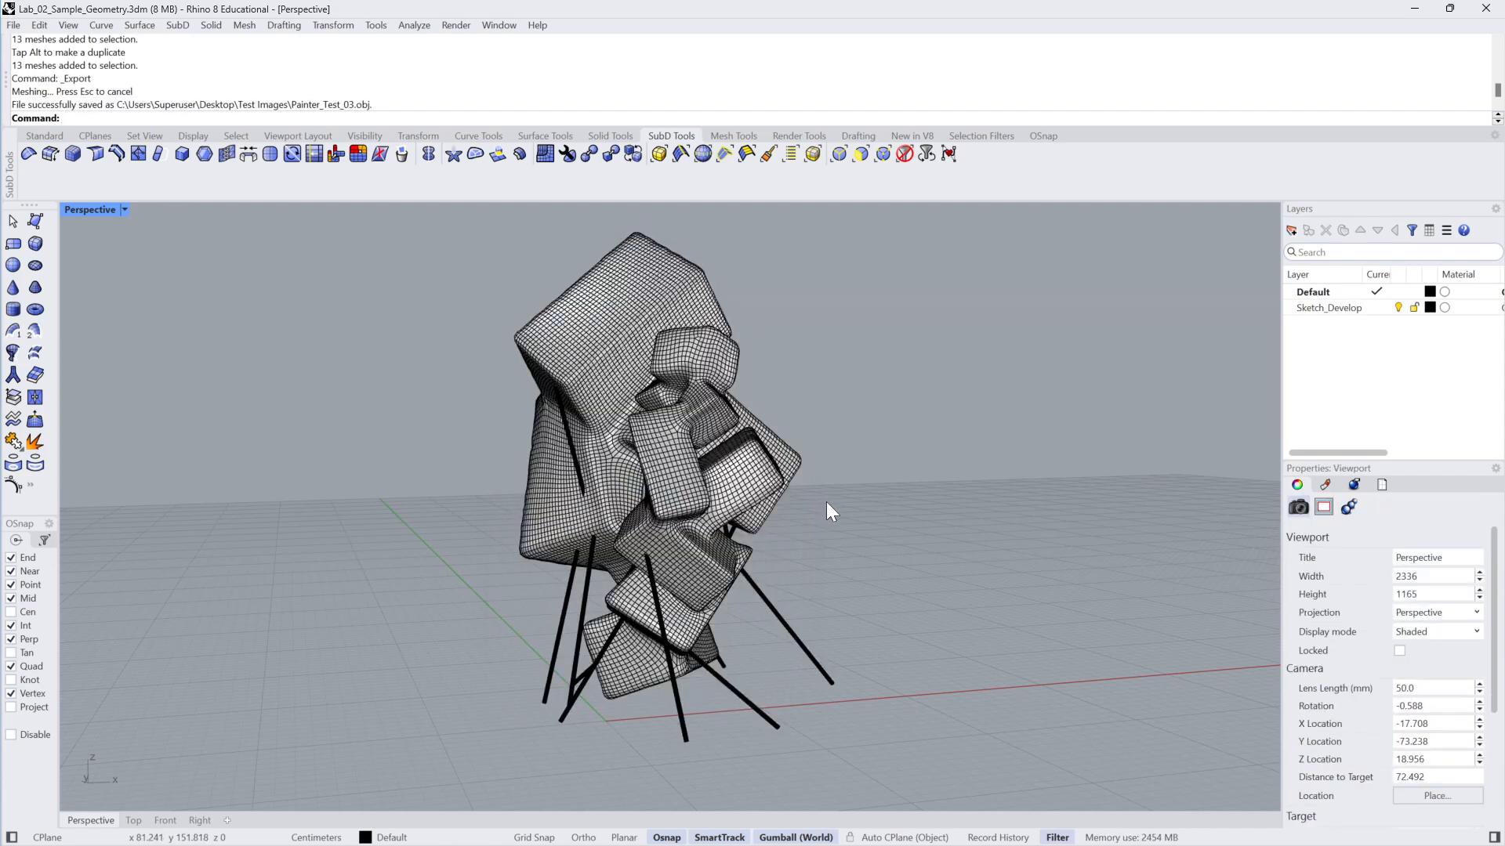